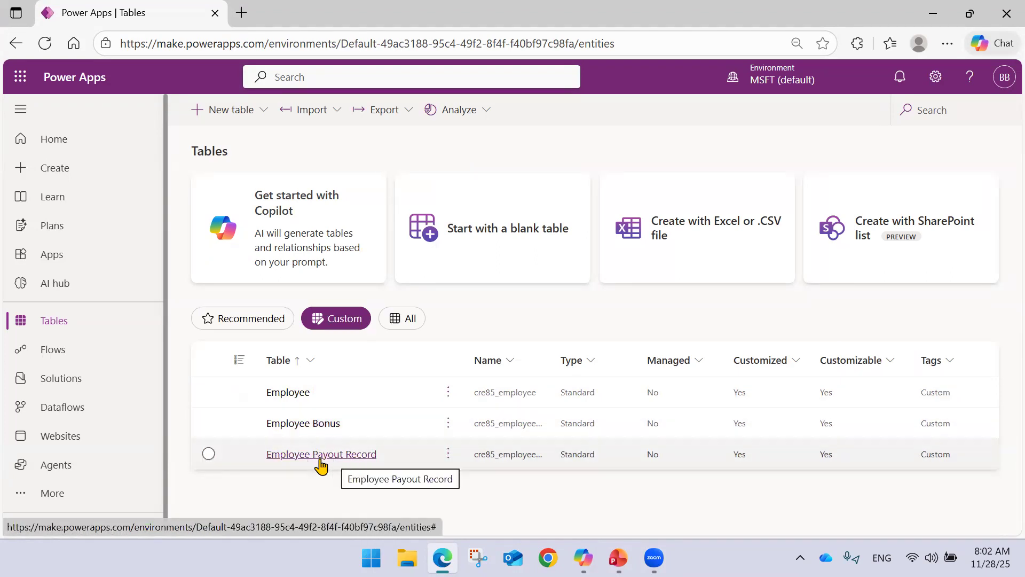
Open the Employee Payout Record table and look over the available app creation options and templates.
{"action": "left_click", "coordinate": [320, 454]}
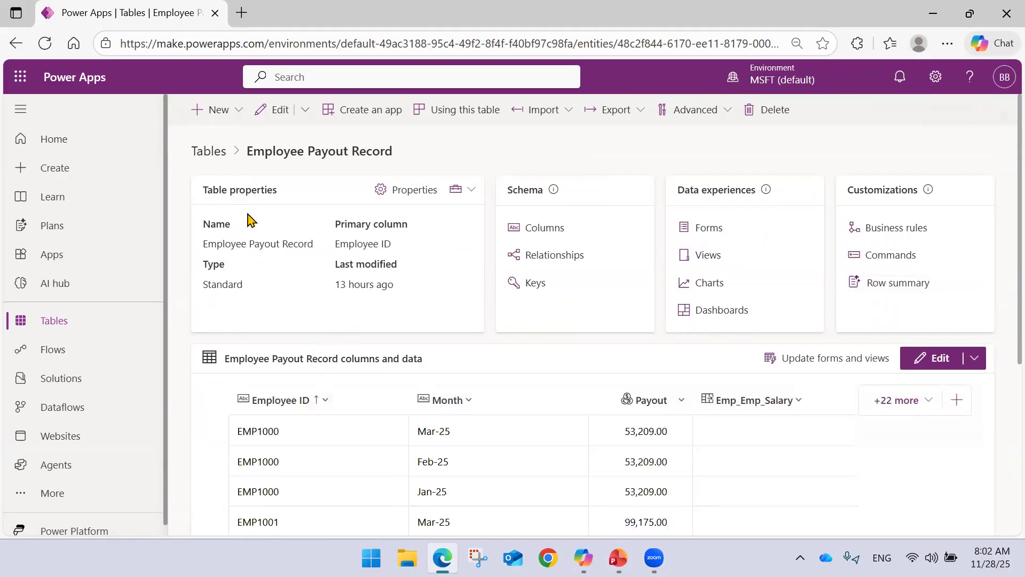
{"action": "left_click", "coordinate": [74, 170]}
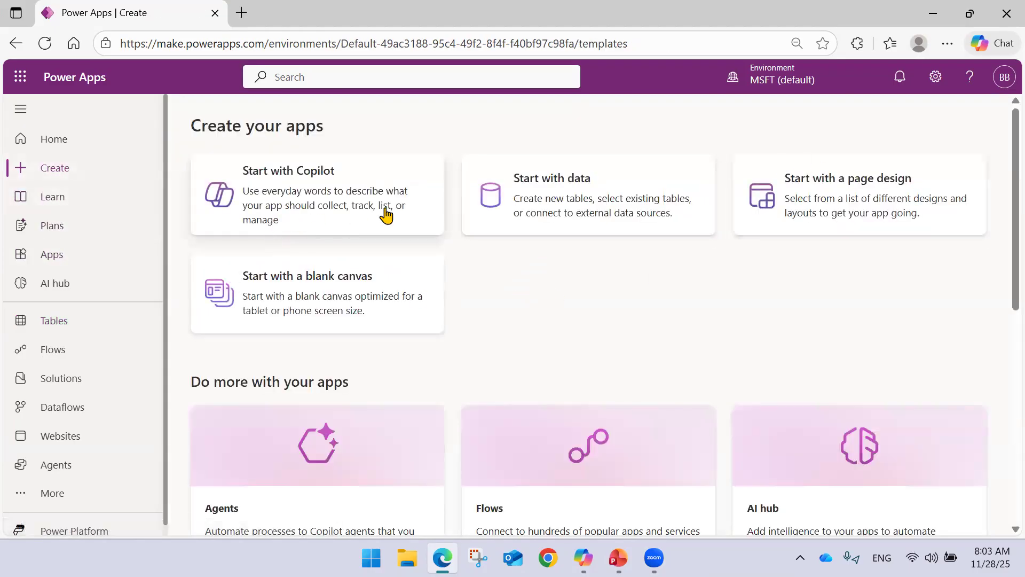
{"action": "scroll", "coordinate": [571, 222], "scroll_direction": "down", "scroll_amount": 8}
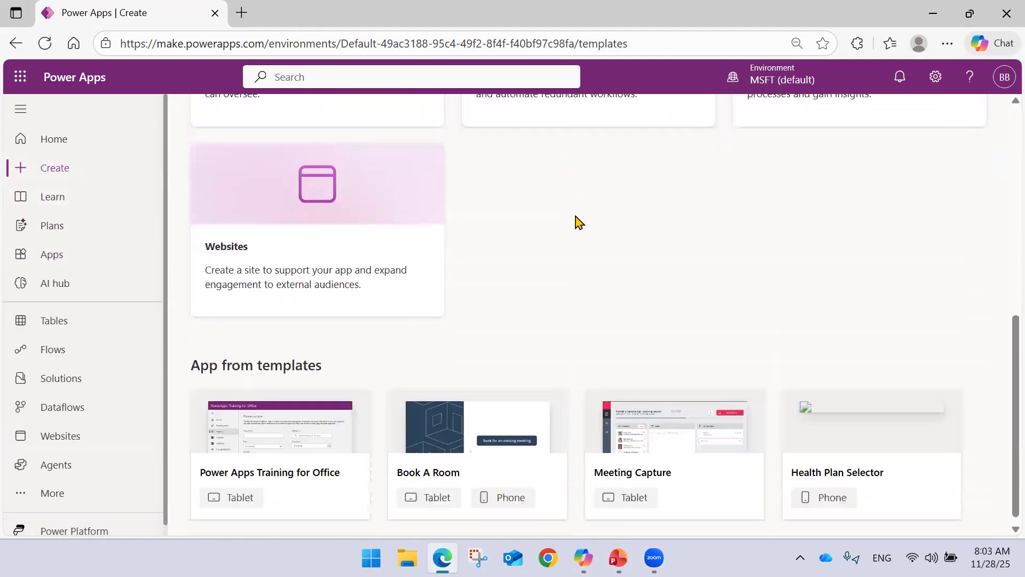
{"action": "scroll", "coordinate": [578, 222], "scroll_direction": "up", "scroll_amount": 10}
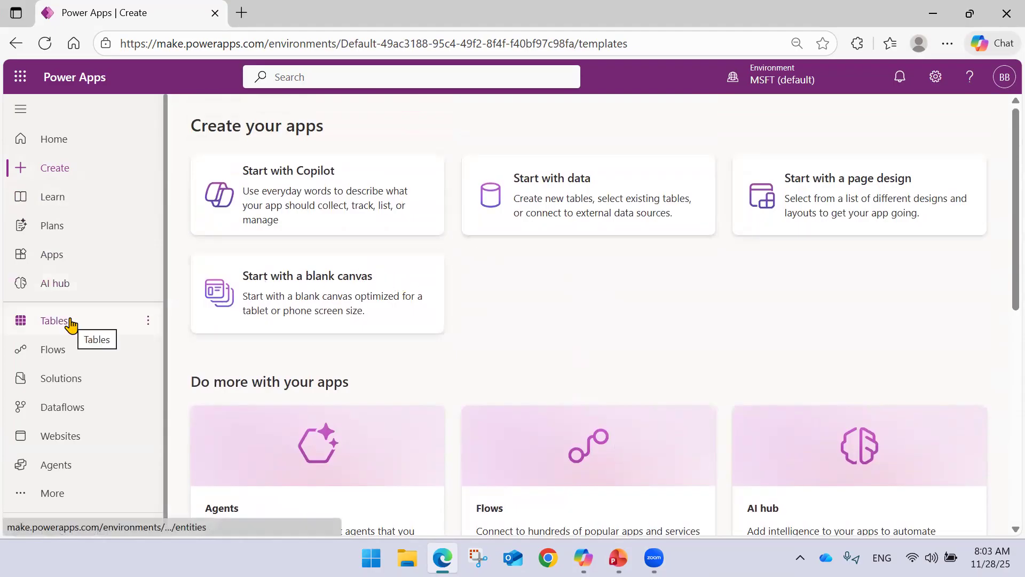
{"action": "left_click", "coordinate": [16, 44]}
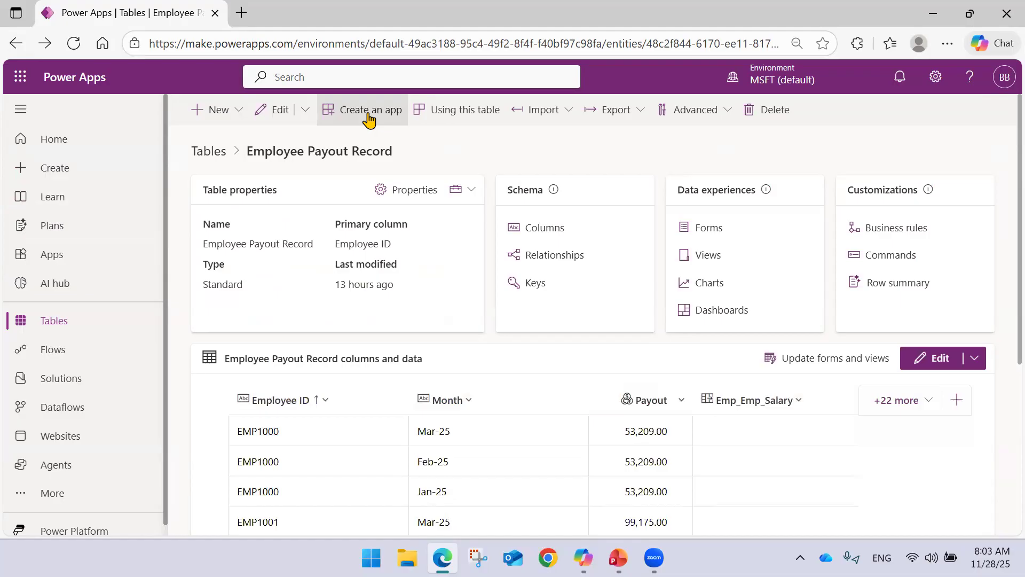
Try to create a model-driven app named Employee Salary App from the Employee Payout Record table.
{"action": "left_click", "coordinate": [370, 118]}
{"action": "left_click", "coordinate": [654, 176]}
{"action": "type", "text": "Employee Salary App"}
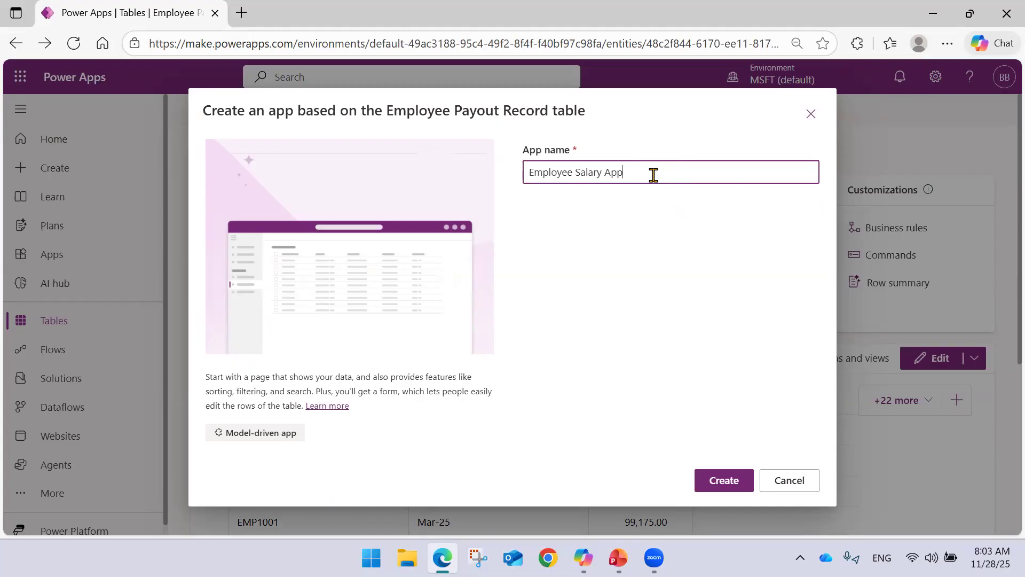
{"action": "left_click", "coordinate": [723, 478]}
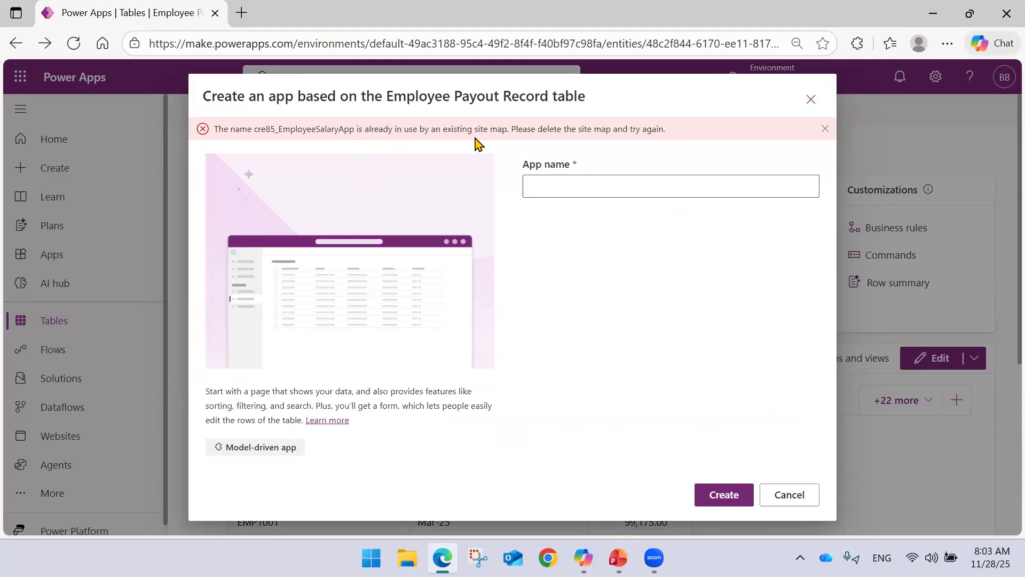
{"action": "left_click", "coordinate": [785, 494]}
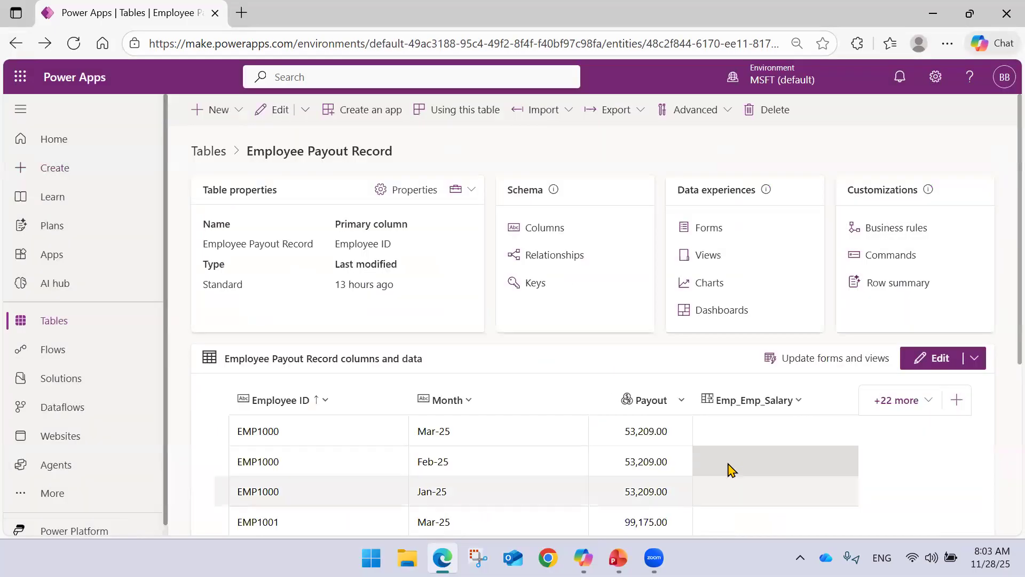
Check the list of existing apps and reopen the Employee Payout Record table from the custom tables.
{"action": "left_click", "coordinate": [80, 262]}
{"action": "scroll", "coordinate": [422, 337], "scroll_direction": "down", "scroll_amount": 2}
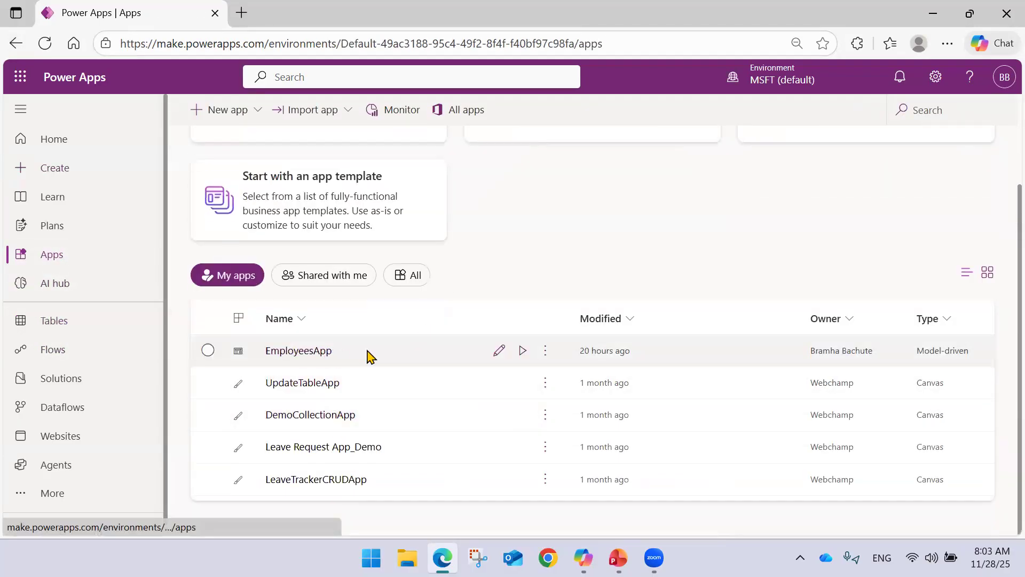
{"action": "left_click", "coordinate": [86, 326]}
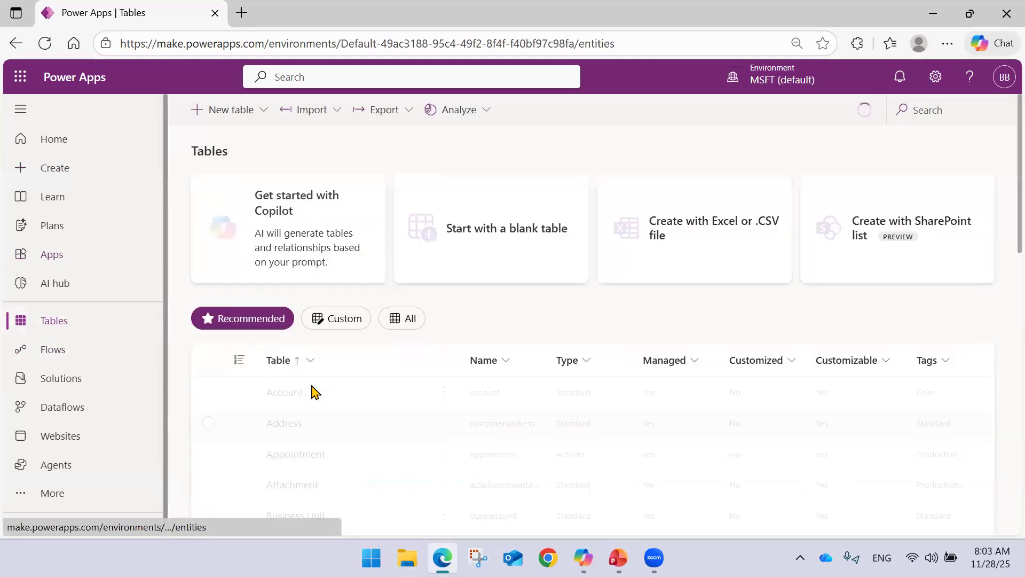
{"action": "scroll", "coordinate": [374, 345], "scroll_direction": "down", "scroll_amount": 5}
{"action": "scroll", "coordinate": [357, 350], "scroll_direction": "up", "scroll_amount": 5}
{"action": "left_click", "coordinate": [324, 321]}
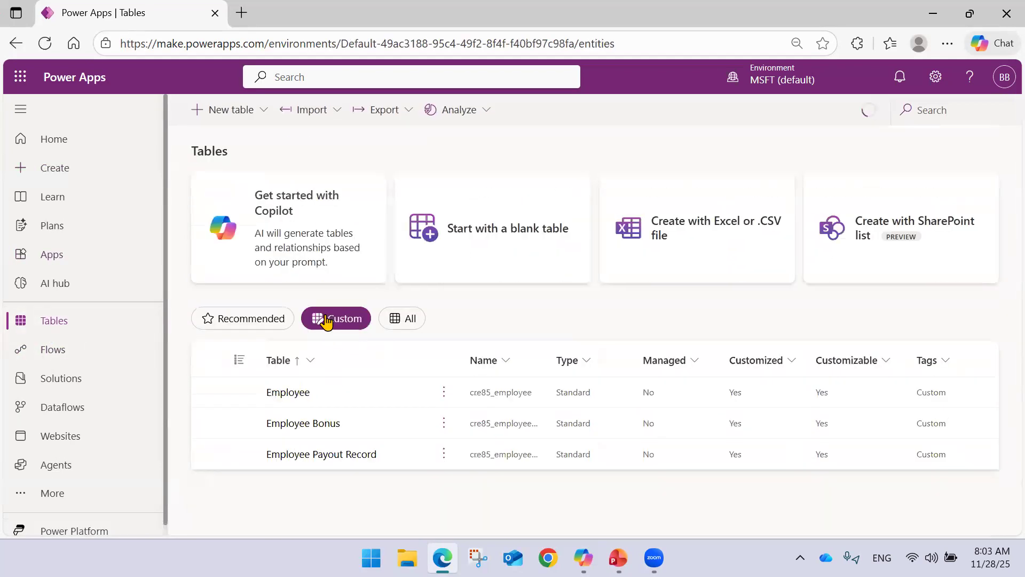
{"action": "left_click", "coordinate": [337, 453]}
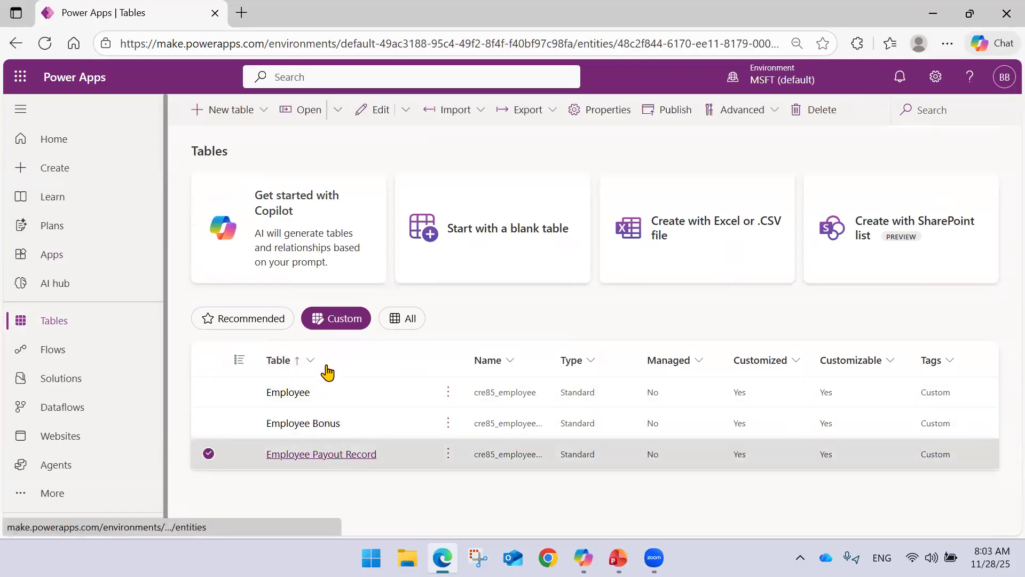
Create a model-driven app named DemoSalaryApp based on the Employee Payout Record table.
{"action": "left_click", "coordinate": [363, 109]}
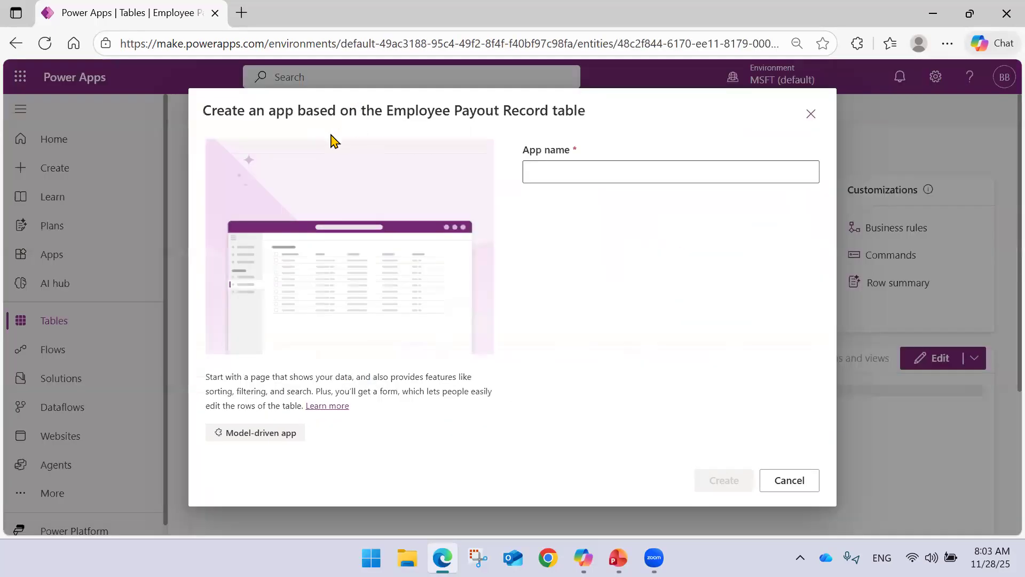
{"action": "left_click", "coordinate": [627, 163]}
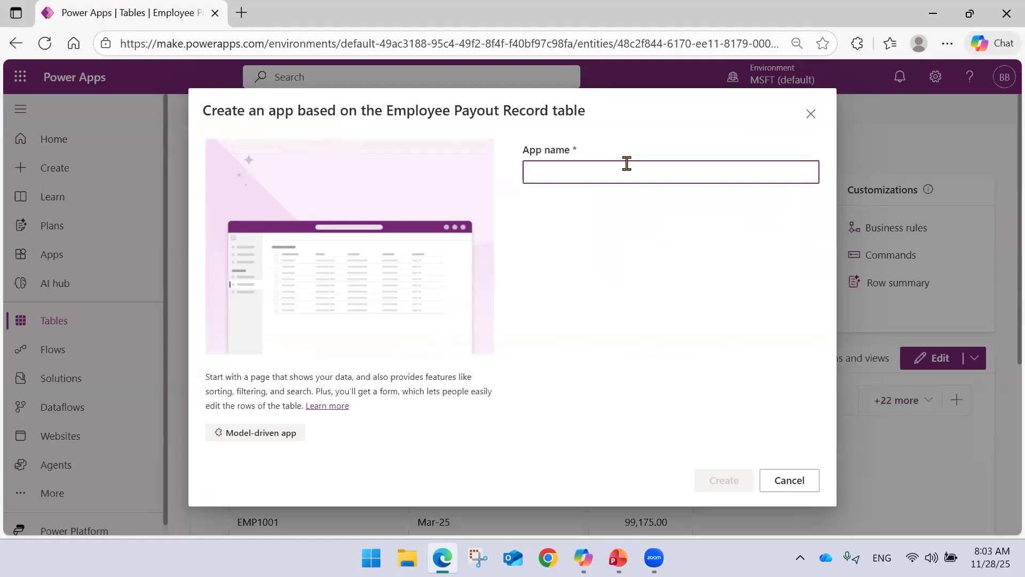
{"action": "type", "text": "DemoSalaryApp"}
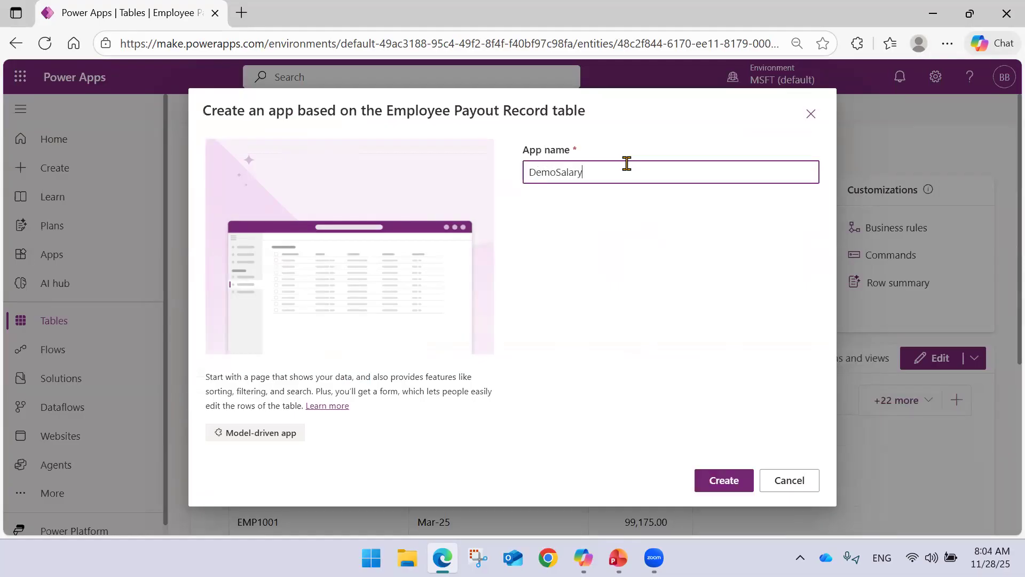
{"action": "left_click", "coordinate": [727, 483]}
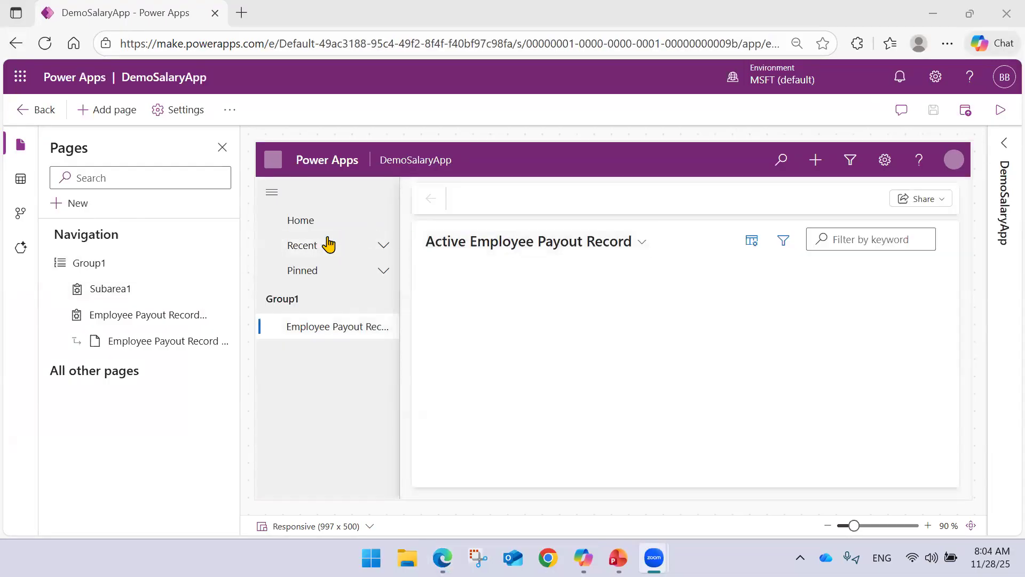
Narrow the Employee ID, Month and Payout columns in the Active Employee Payout Record view and look through its records.
{"action": "left_click", "coordinate": [640, 244]}
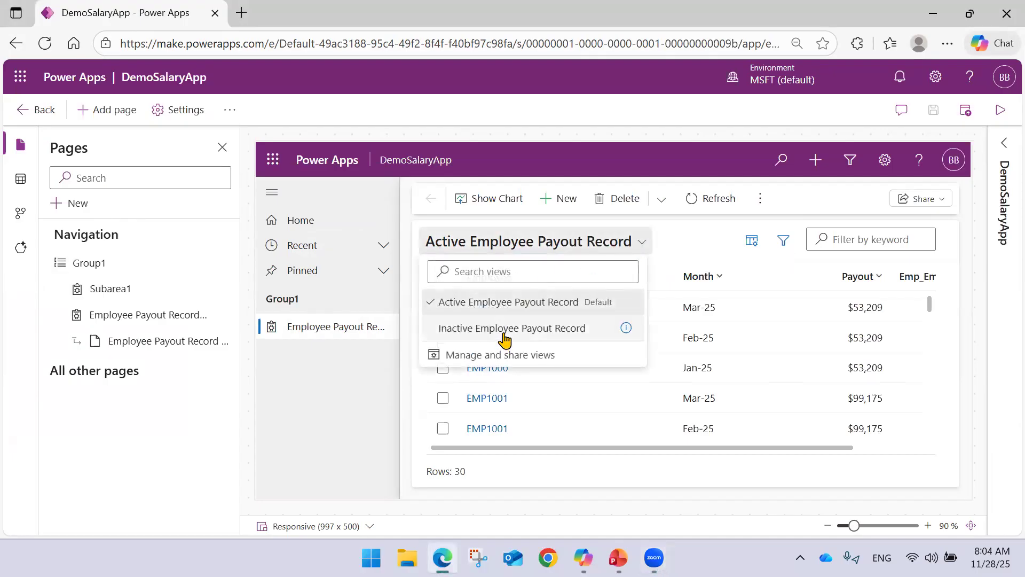
{"action": "left_click", "coordinate": [686, 241]}
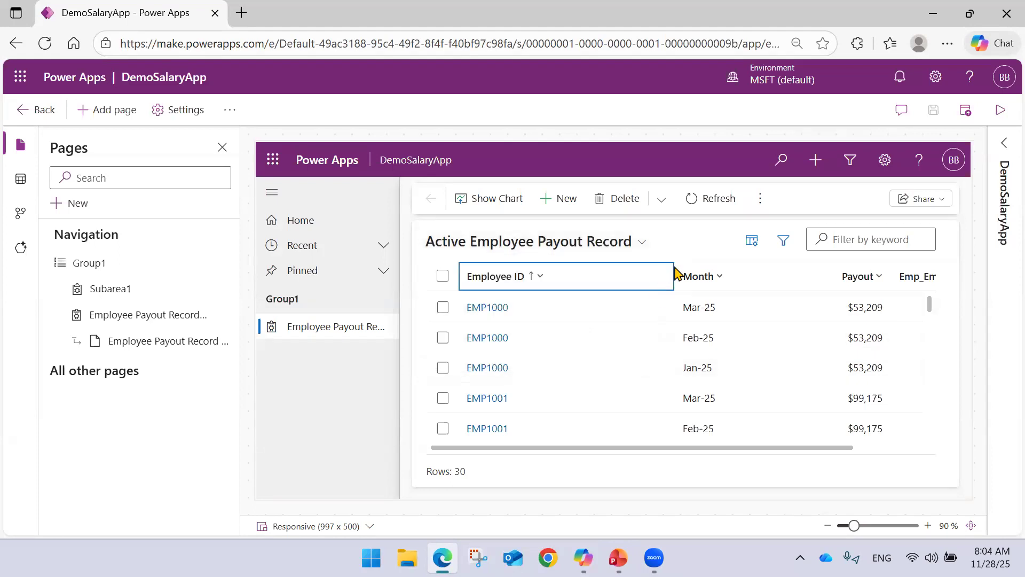
{"action": "left_click_drag", "start_coordinate": [668, 274], "coordinate": [584, 274]}
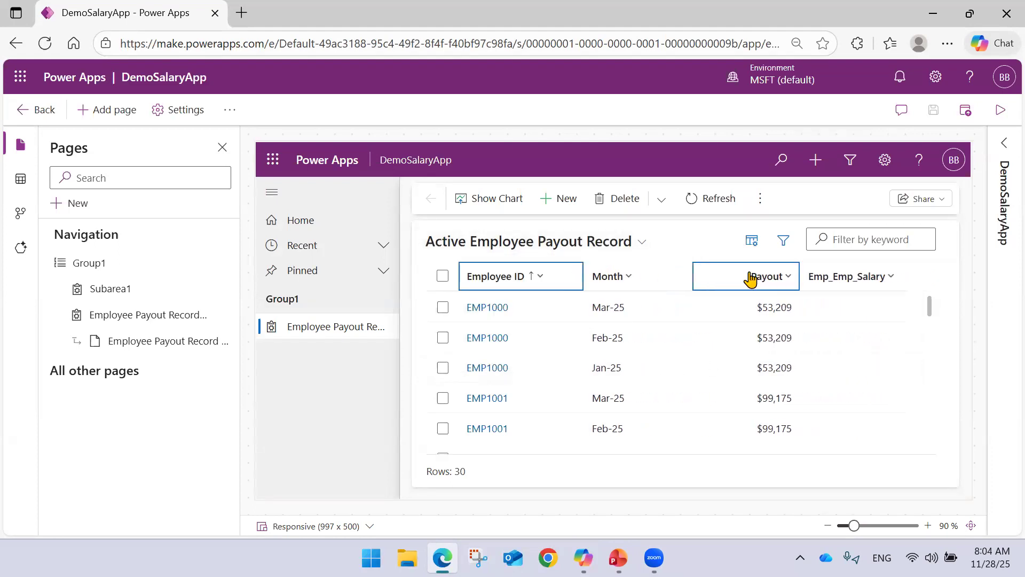
{"action": "left_click_drag", "start_coordinate": [689, 277], "coordinate": [649, 277]}
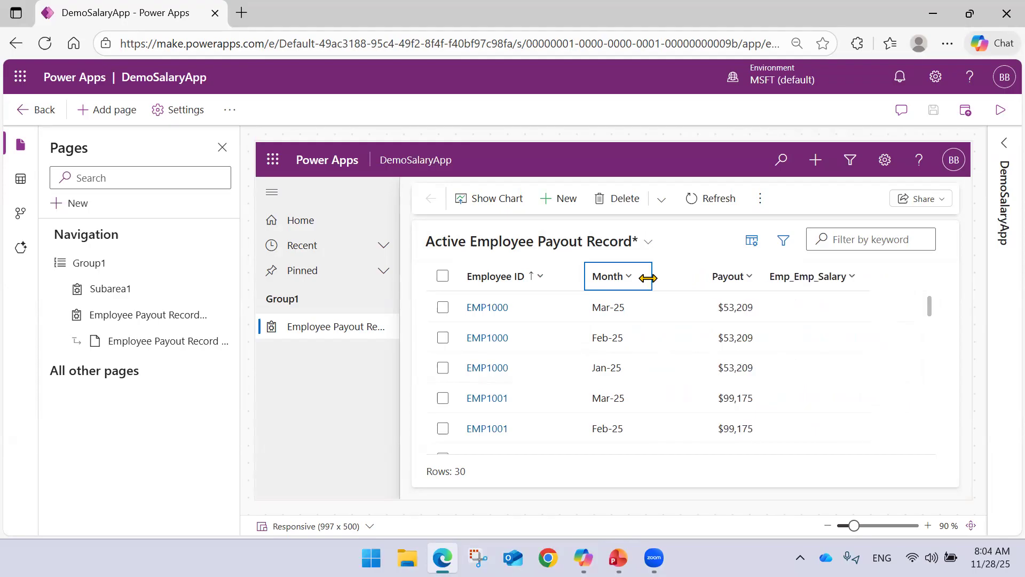
{"action": "left_click_drag", "start_coordinate": [756, 274], "coordinate": [717, 272]}
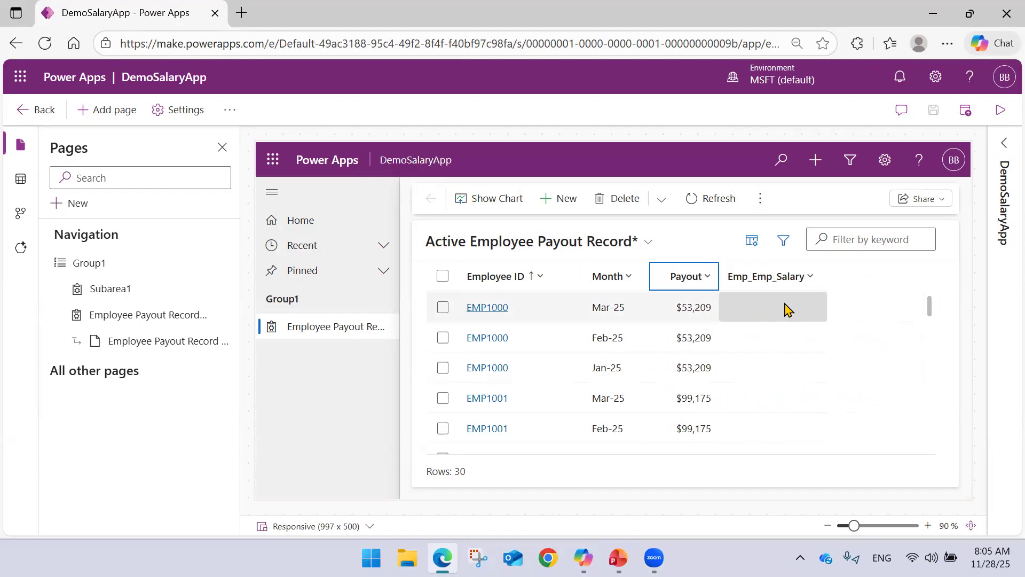
{"action": "scroll", "coordinate": [785, 310], "scroll_direction": "down", "scroll_amount": 8}
{"action": "scroll", "coordinate": [784, 305], "scroll_direction": "up", "scroll_amount": 8}
{"action": "scroll", "coordinate": [781, 310], "scroll_direction": "down", "scroll_amount": 10}
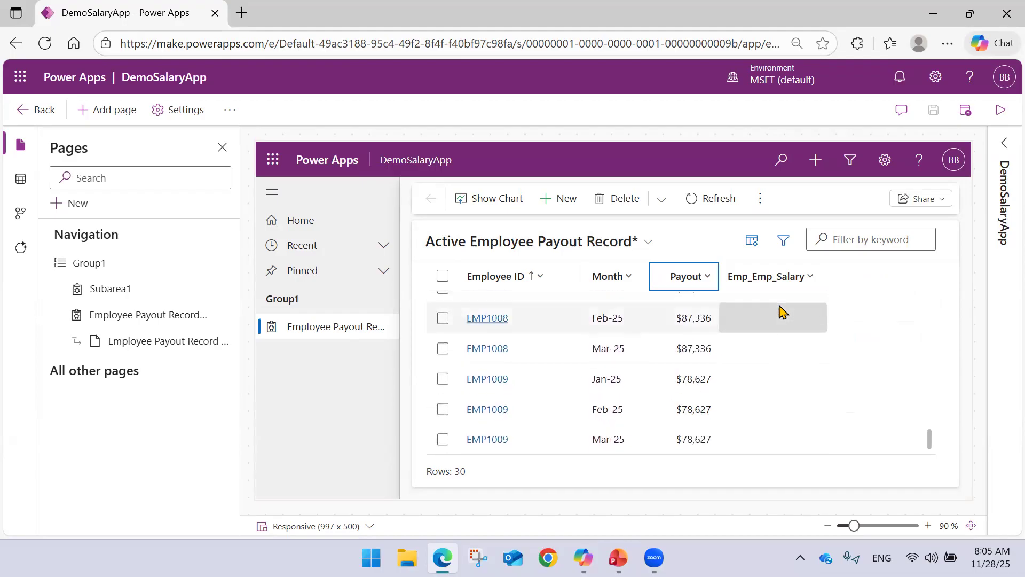
{"action": "scroll", "coordinate": [781, 311], "scroll_direction": "up", "scroll_amount": 10}
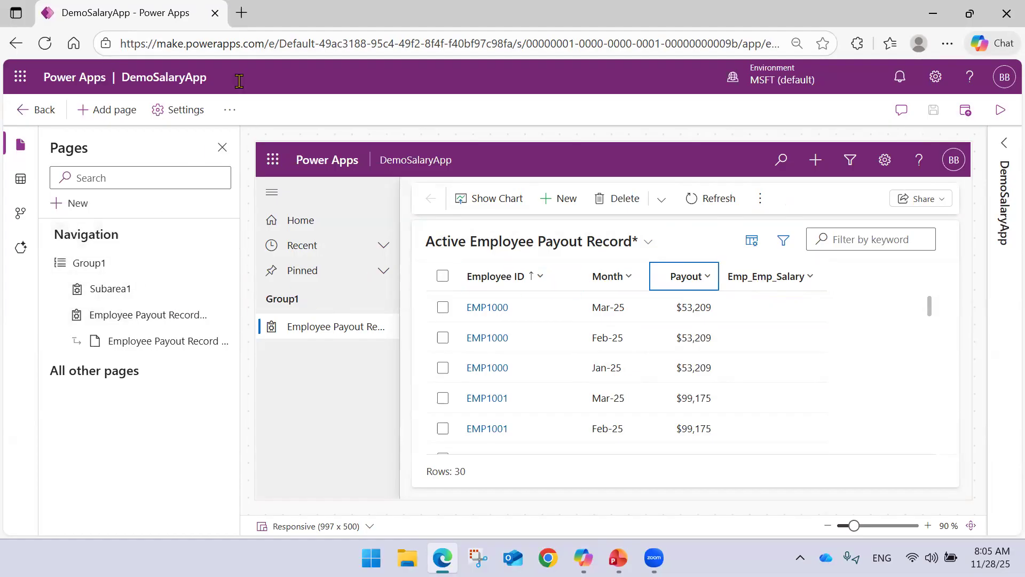
Open make.powerapps.com in a second browser tab, keeping the DemoSalaryApp designer open.
{"action": "left_click", "coordinate": [241, 13]}
{"action": "type", "text": "make.powerapps.com"}
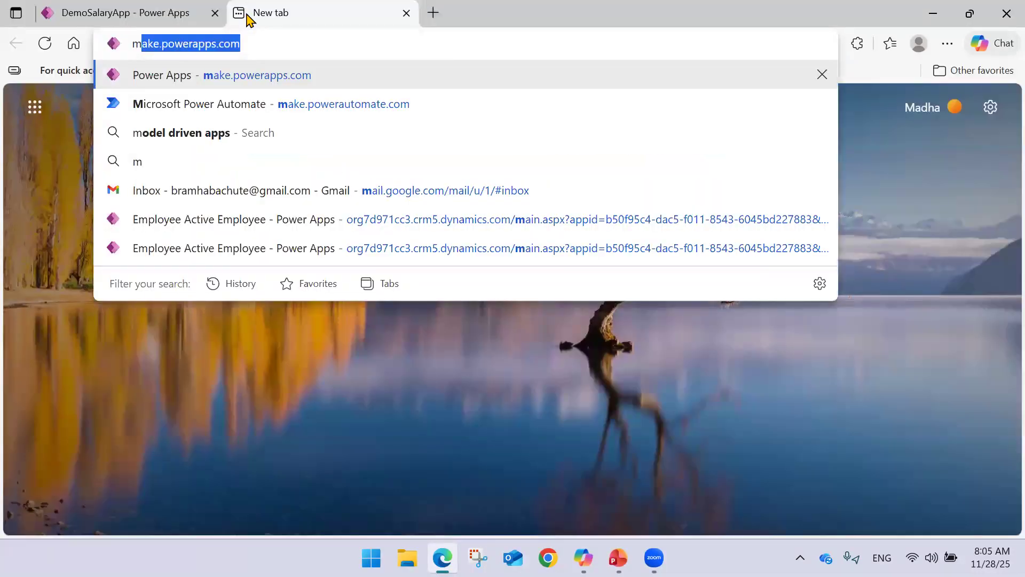
{"action": "key", "text": "Return"}
{"action": "left_click", "coordinate": [152, 8]}
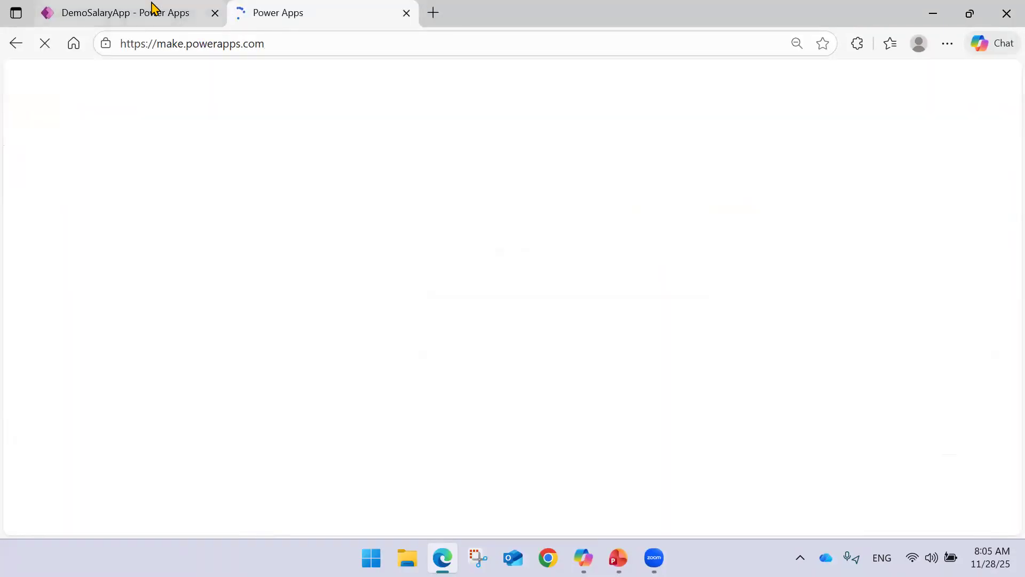
{"action": "left_click", "coordinate": [308, 10]}
{"action": "left_click", "coordinate": [153, 15]}
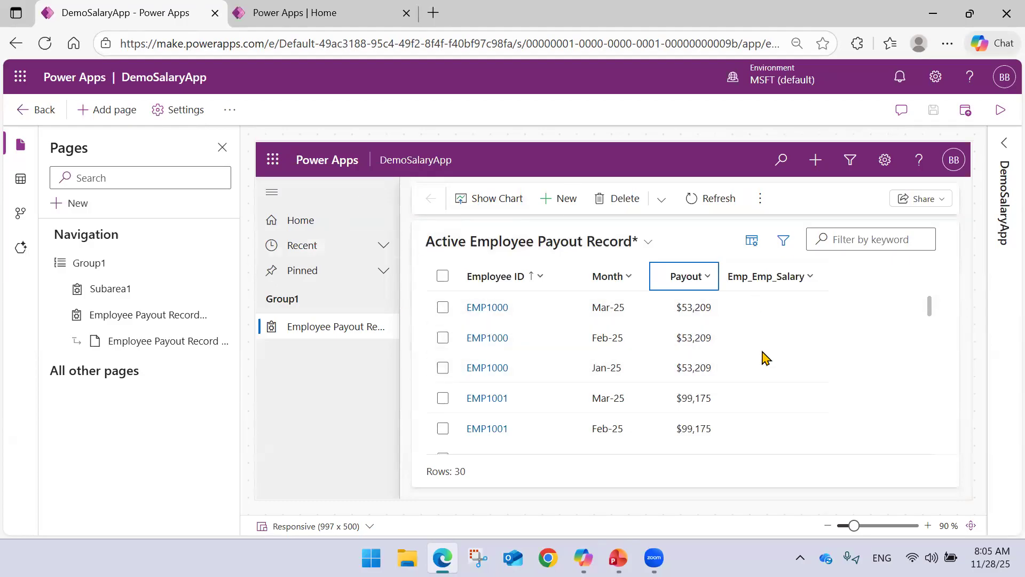
{"action": "left_click", "coordinate": [297, 12]}
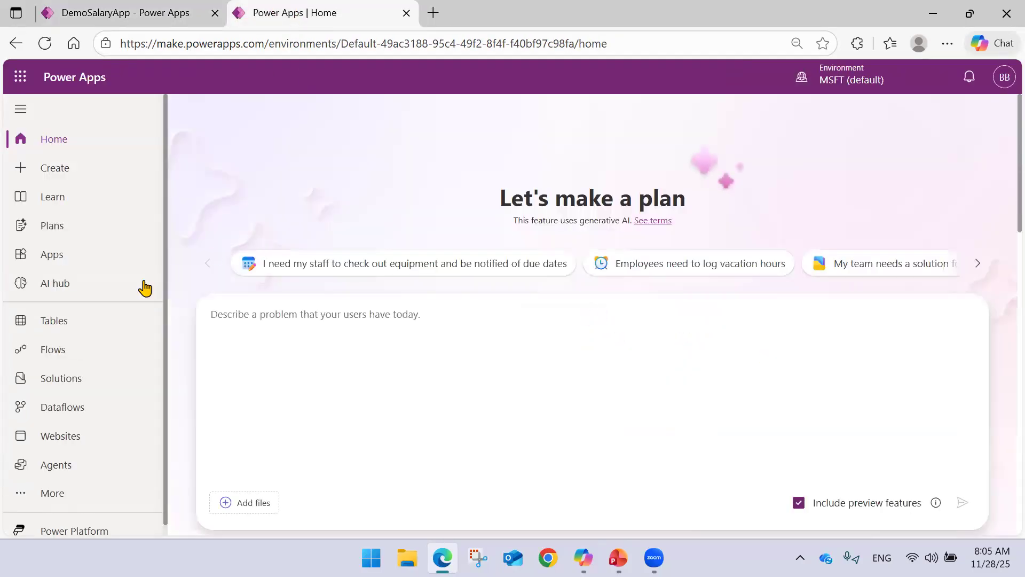
Open the Employee Payout Record table from the custom tables and look over its columns and data.
{"action": "left_click", "coordinate": [97, 326]}
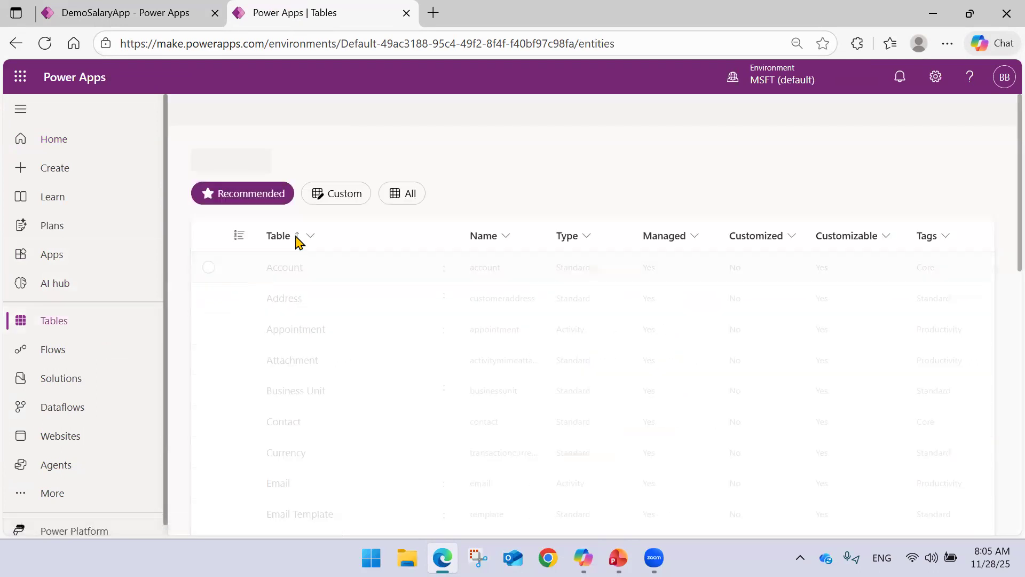
{"action": "left_click", "coordinate": [334, 316]}
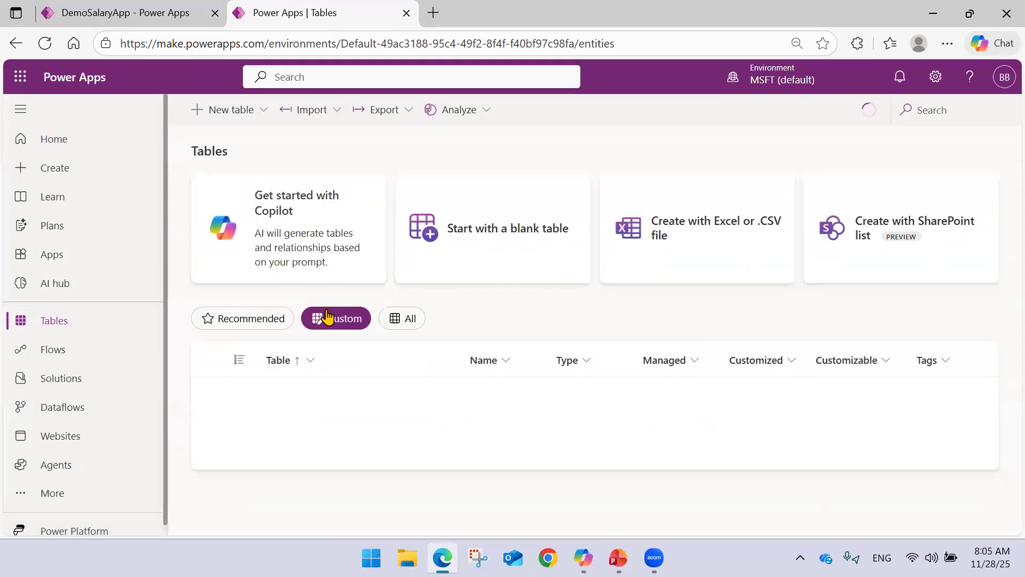
{"action": "left_click", "coordinate": [322, 454]}
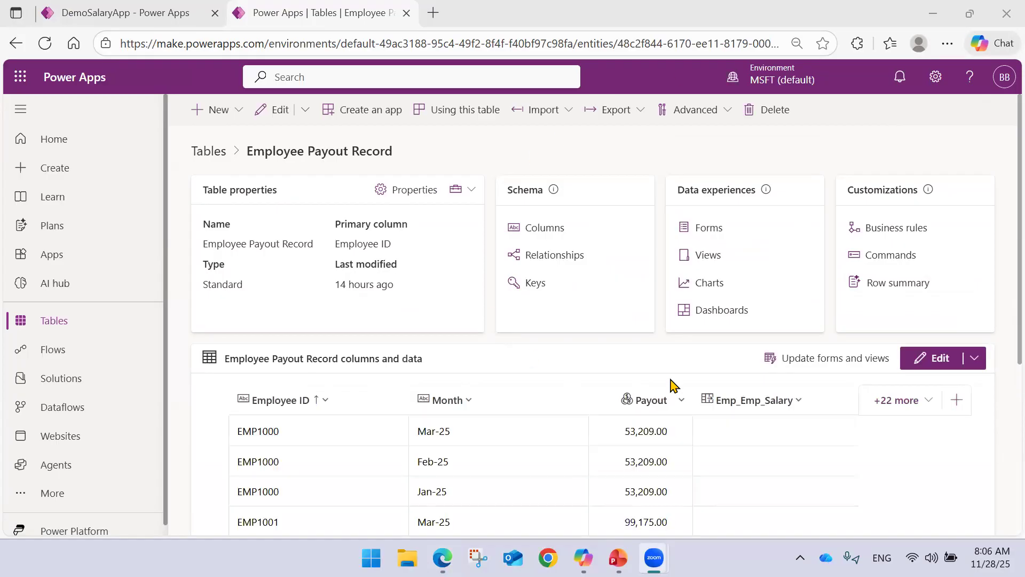
{"action": "scroll", "coordinate": [652, 323], "scroll_direction": "down", "scroll_amount": 2}
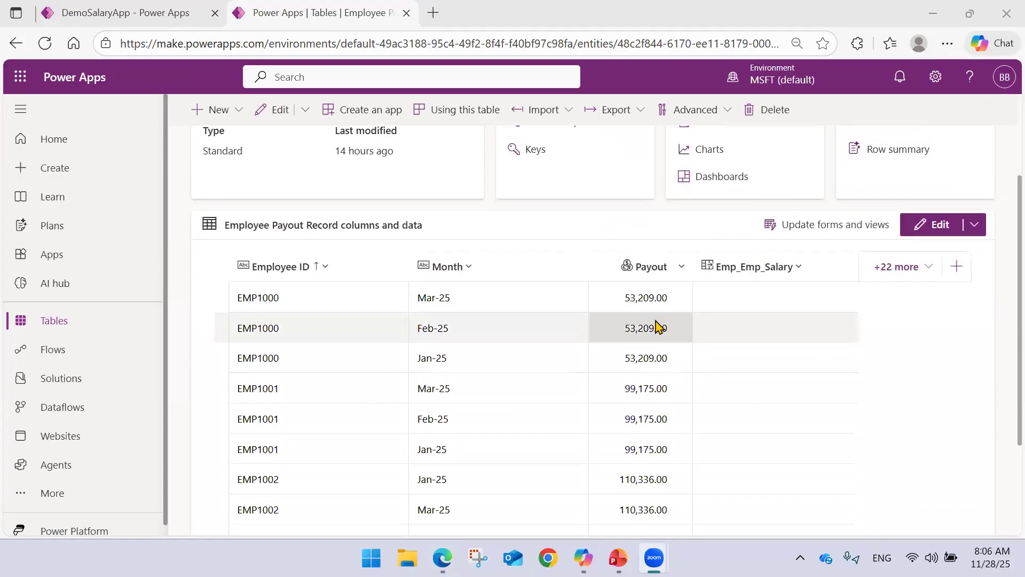
{"action": "scroll", "coordinate": [658, 326], "scroll_direction": "up", "scroll_amount": 2}
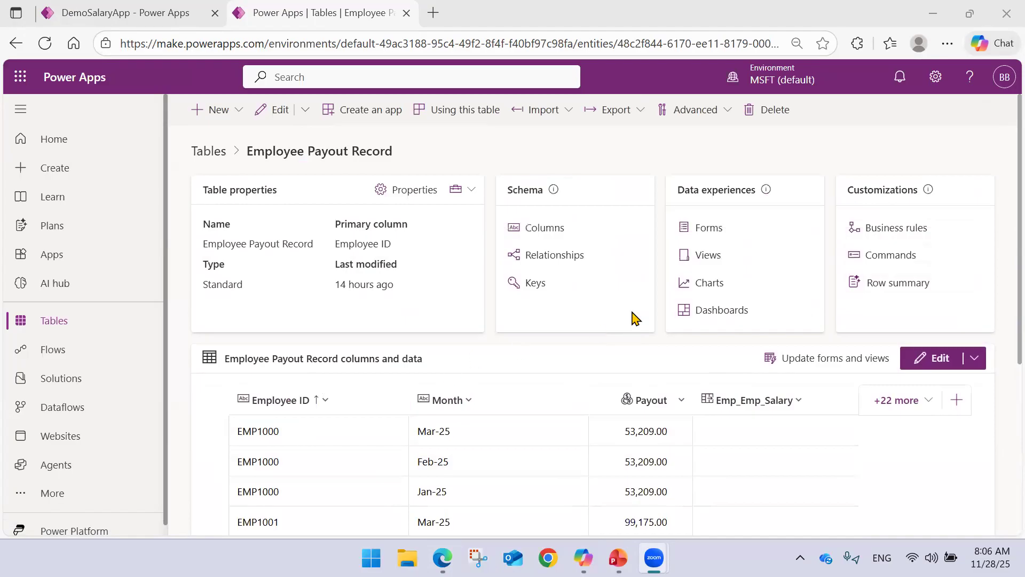
Open the Employee Payout Record table's views list and compare it with the view shown in DemoSalaryApp.
{"action": "left_click", "coordinate": [709, 259]}
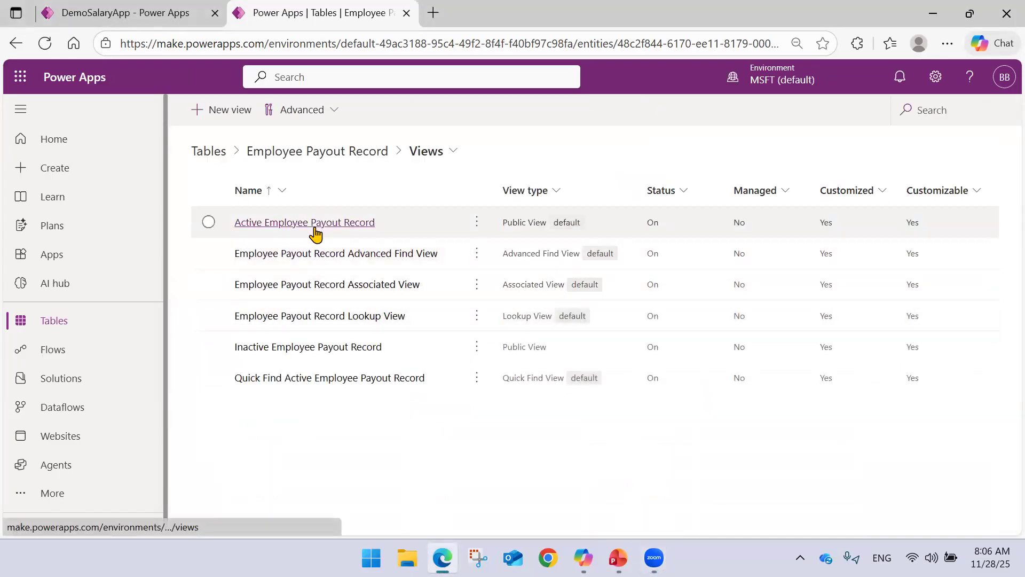
{"action": "left_click", "coordinate": [100, 7]}
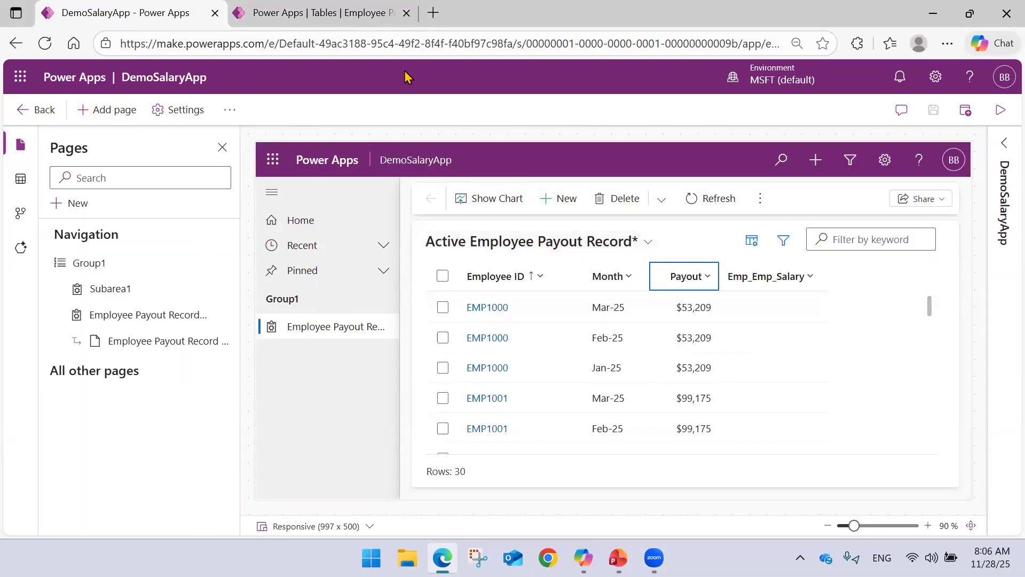
{"action": "left_click", "coordinate": [322, 9]}
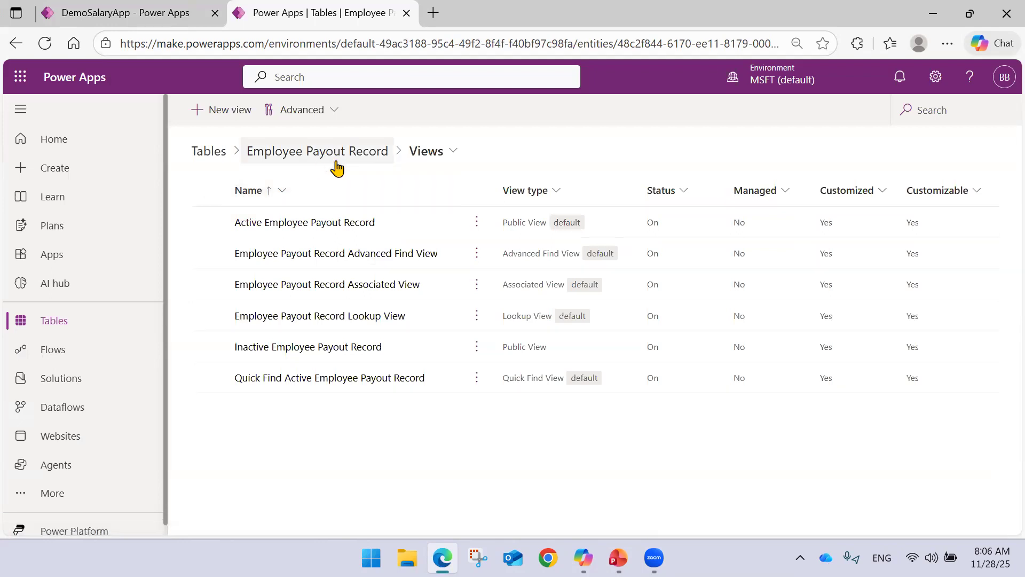
{"action": "left_click", "coordinate": [294, 223]}
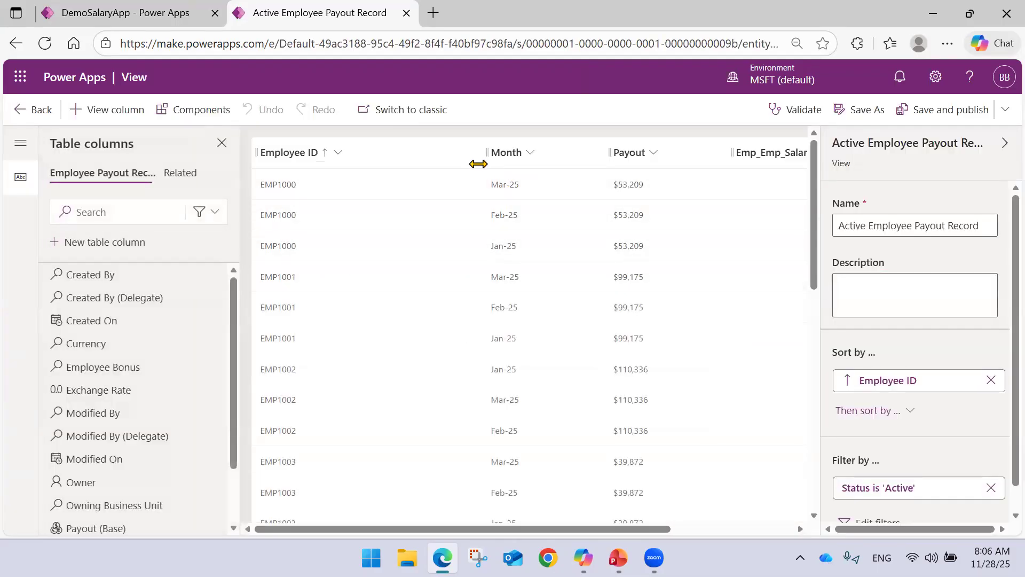
{"action": "left_click_drag", "start_coordinate": [476, 161], "coordinate": [410, 155]}
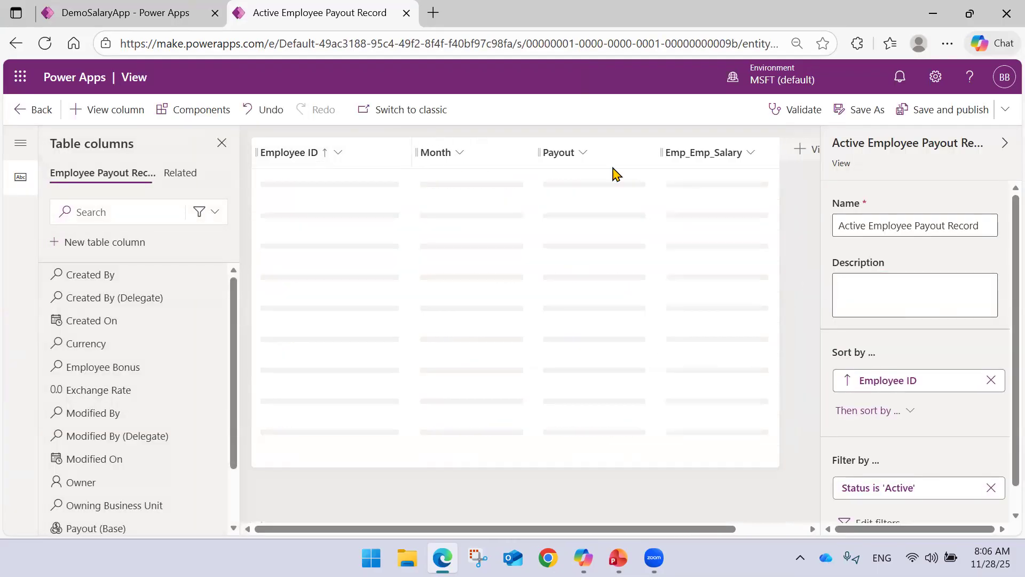
{"action": "left_click", "coordinate": [133, 6]}
{"action": "left_click", "coordinate": [250, 9]}
{"action": "left_click", "coordinate": [24, 111]}
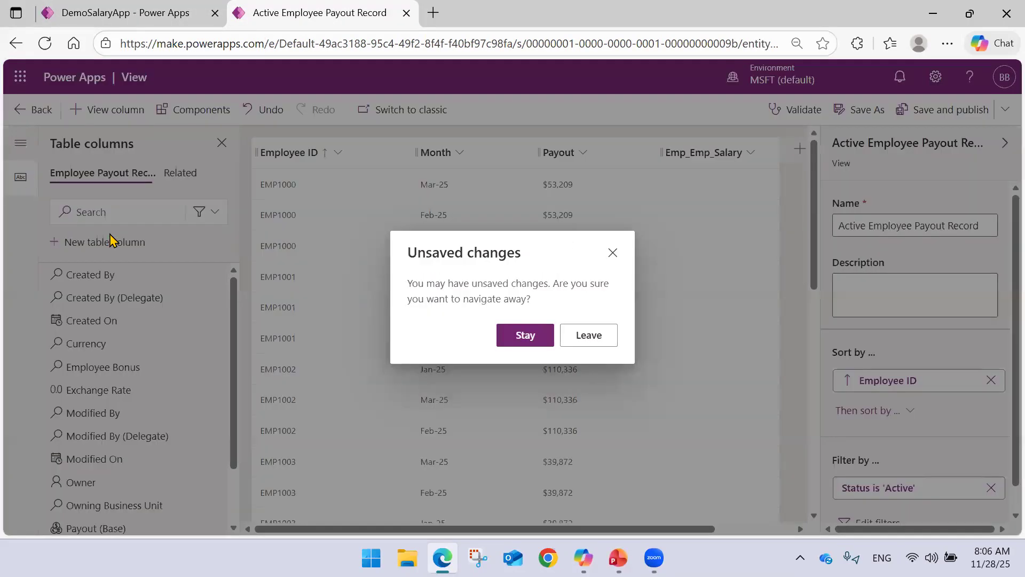
{"action": "left_click", "coordinate": [578, 342]}
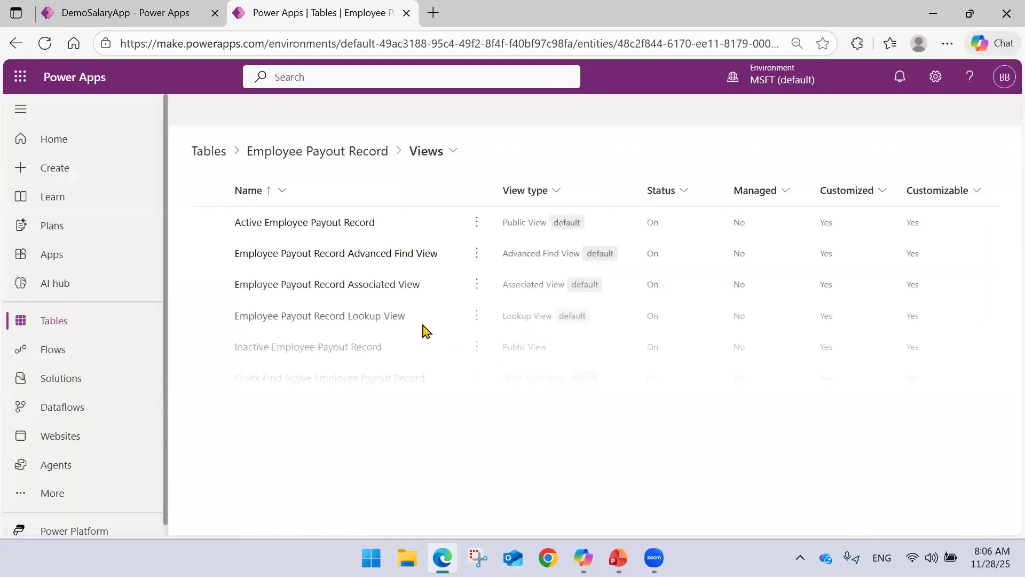
Open the Employee Payout Record table from the custom tables and look over its Emp_Emp_Salary column.
{"action": "left_click", "coordinate": [98, 331]}
{"action": "left_click", "coordinate": [331, 320]}
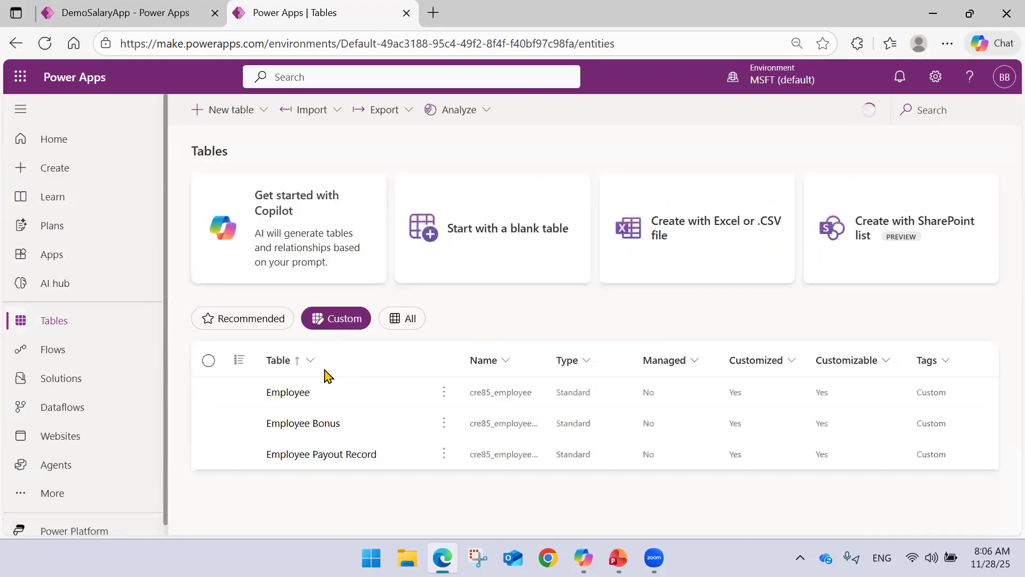
{"action": "left_click", "coordinate": [310, 455]}
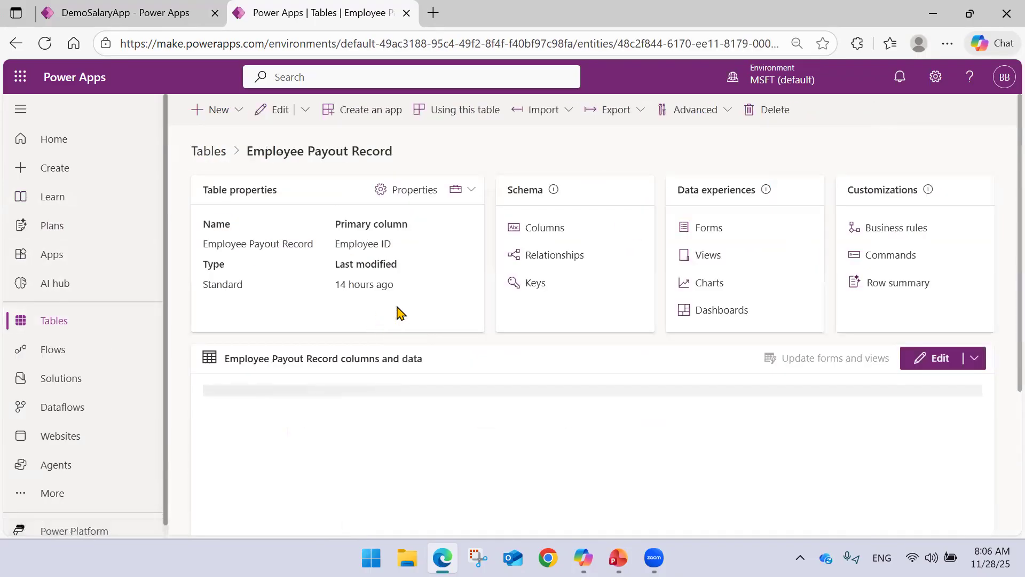
{"action": "scroll", "coordinate": [401, 312], "scroll_direction": "down", "scroll_amount": 5}
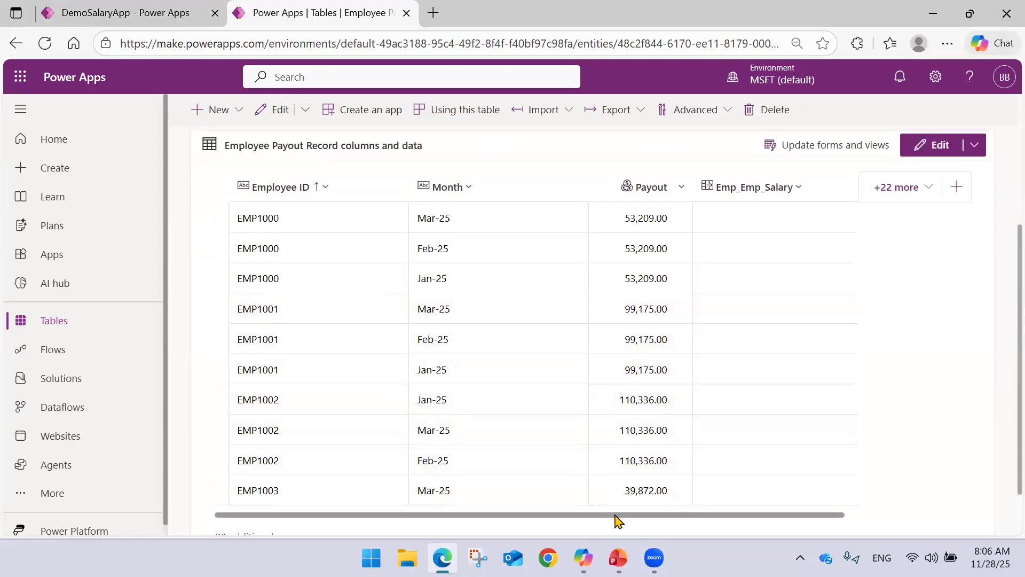
{"action": "left_click_drag", "start_coordinate": [615, 515], "coordinate": [716, 516]}
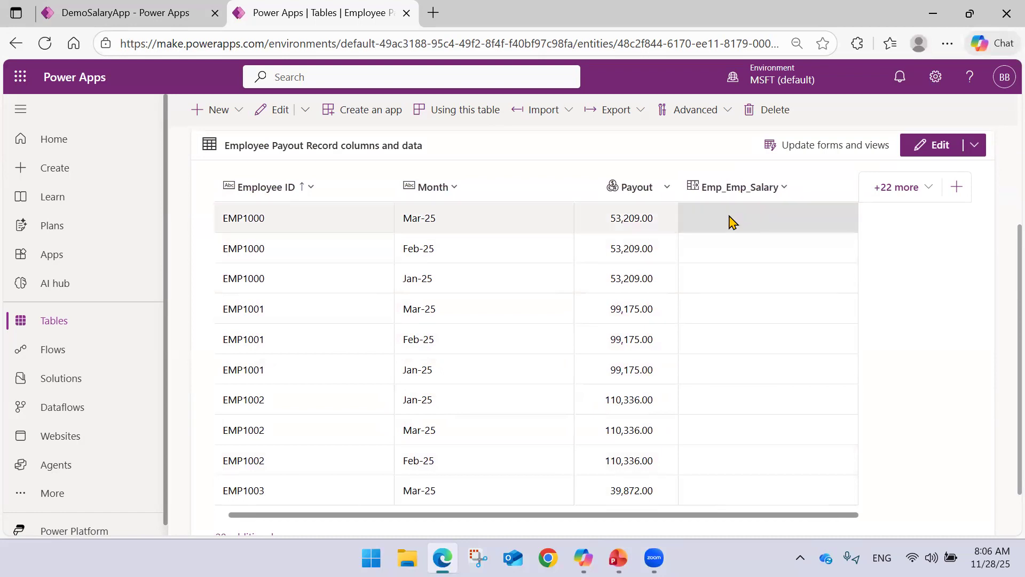
{"action": "scroll", "coordinate": [356, 362], "scroll_direction": "down", "scroll_amount": 2}
{"action": "scroll", "coordinate": [480, 352], "scroll_direction": "up", "scroll_amount": 5}
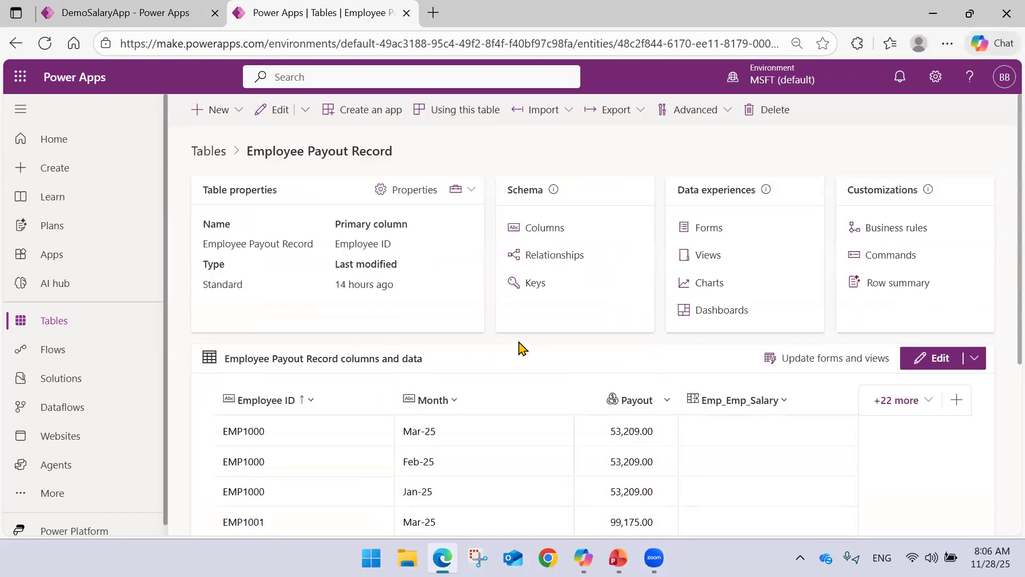
Set the Emp_Emp_Salary lookup to EMP1000 for the Mar-25, Feb-25 and Jan-25 payout rows of employee EMP1000.
{"action": "scroll", "coordinate": [521, 348], "scroll_direction": "down", "scroll_amount": 2}
{"action": "left_click", "coordinate": [733, 309]}
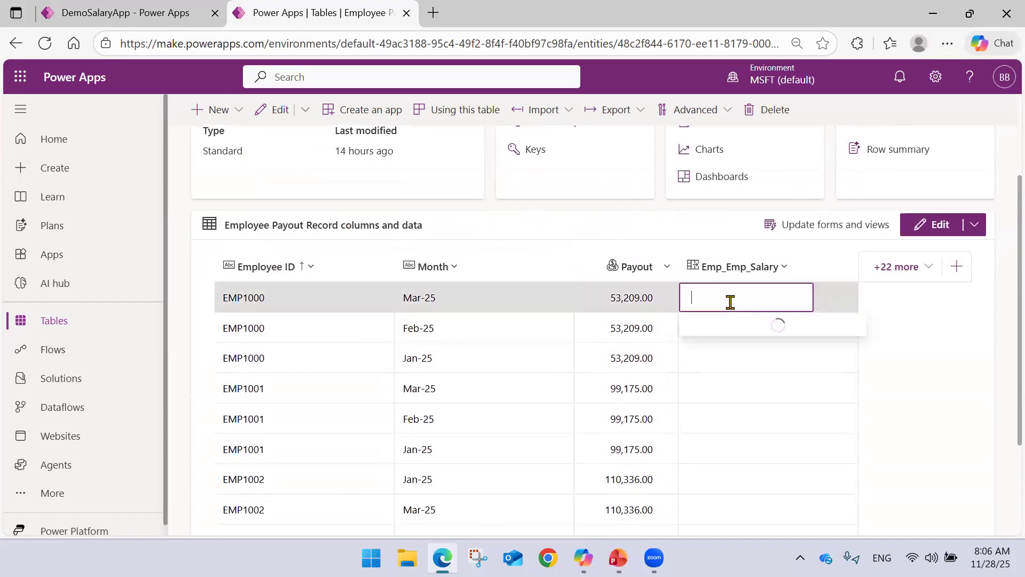
{"action": "left_click", "coordinate": [838, 295]}
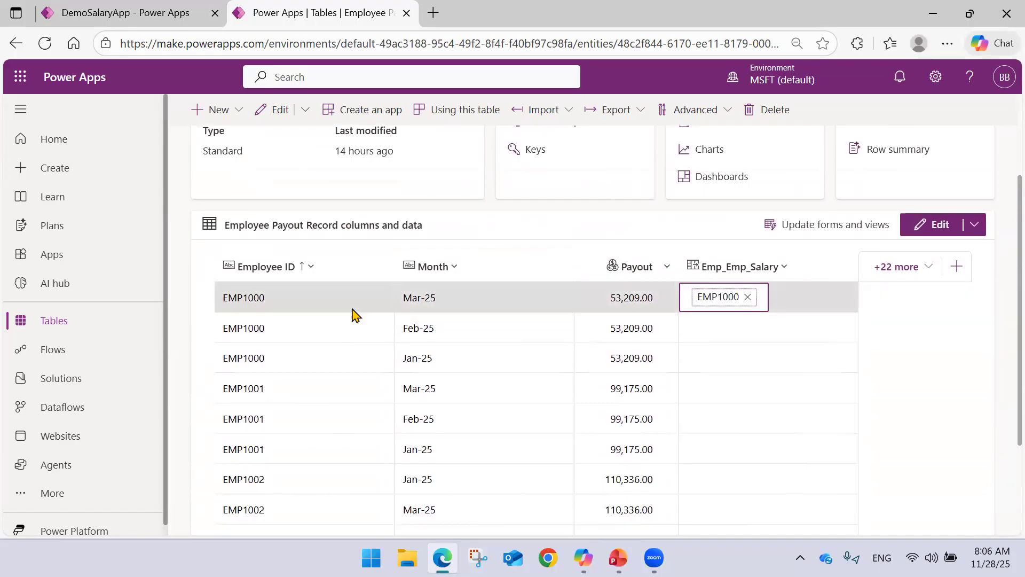
{"action": "left_click", "coordinate": [708, 338]}
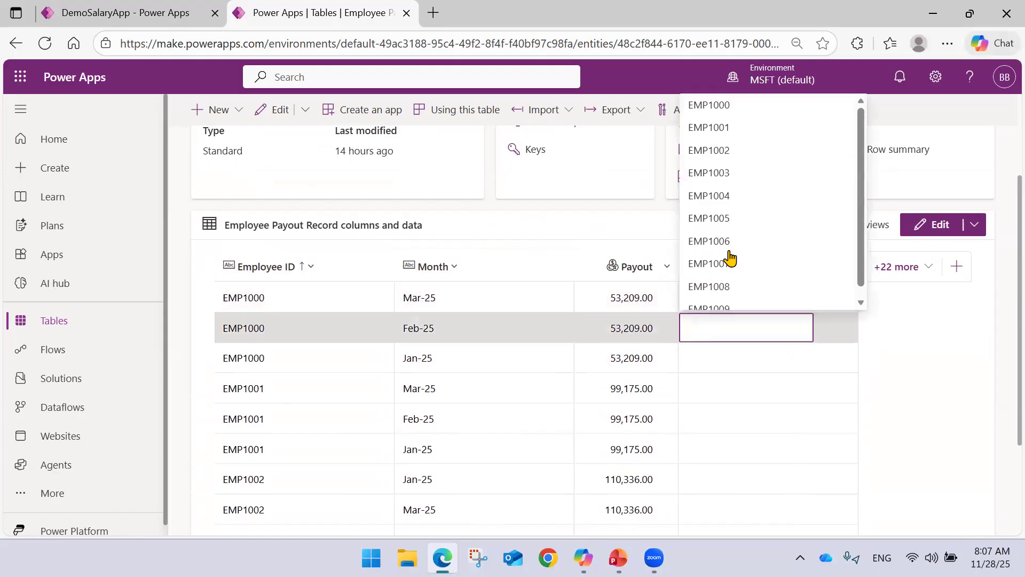
{"action": "left_click", "coordinate": [741, 115]}
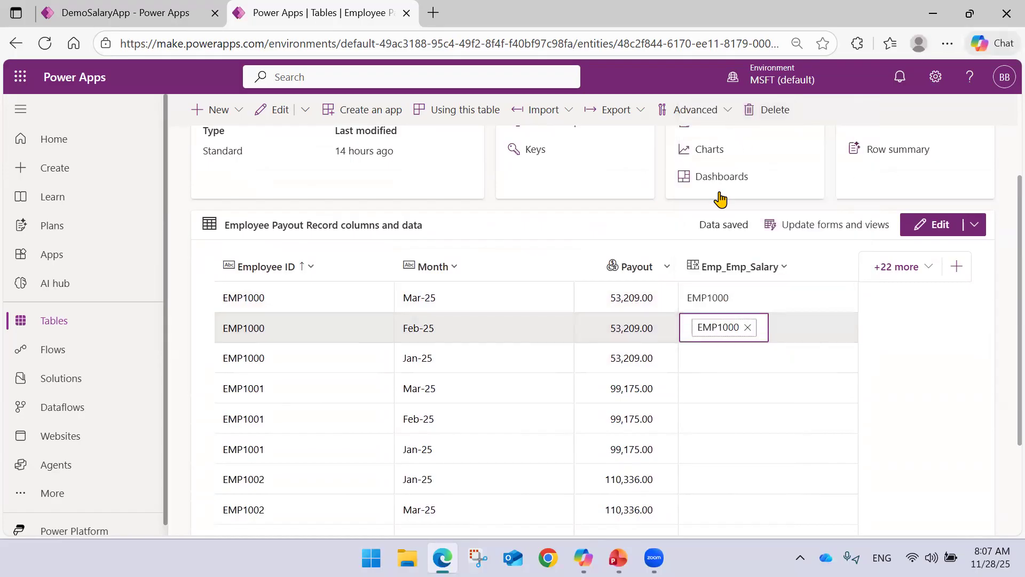
{"action": "left_click", "coordinate": [708, 355]}
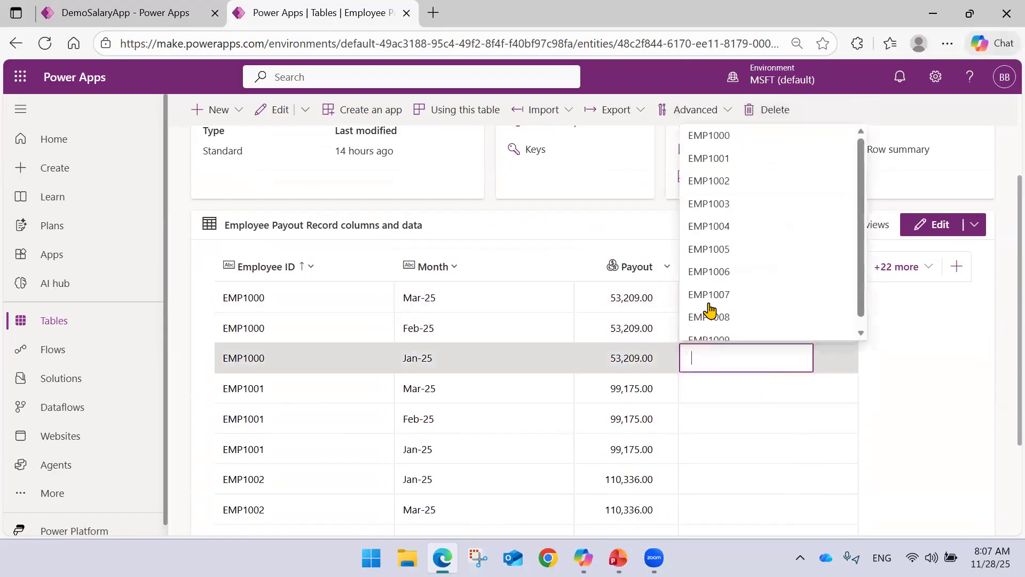
{"action": "left_click", "coordinate": [733, 140]}
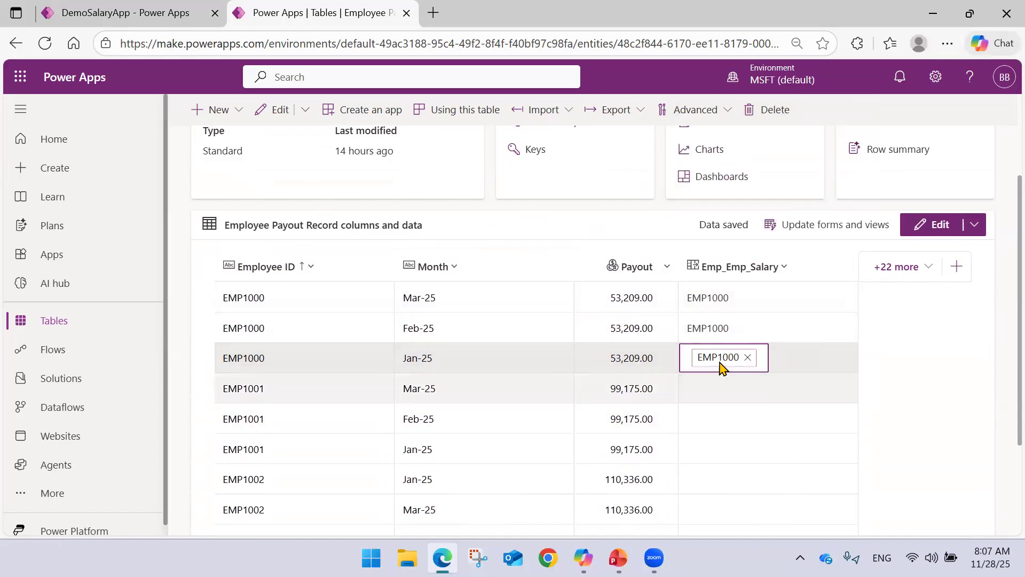
{"action": "left_click", "coordinate": [881, 352]}
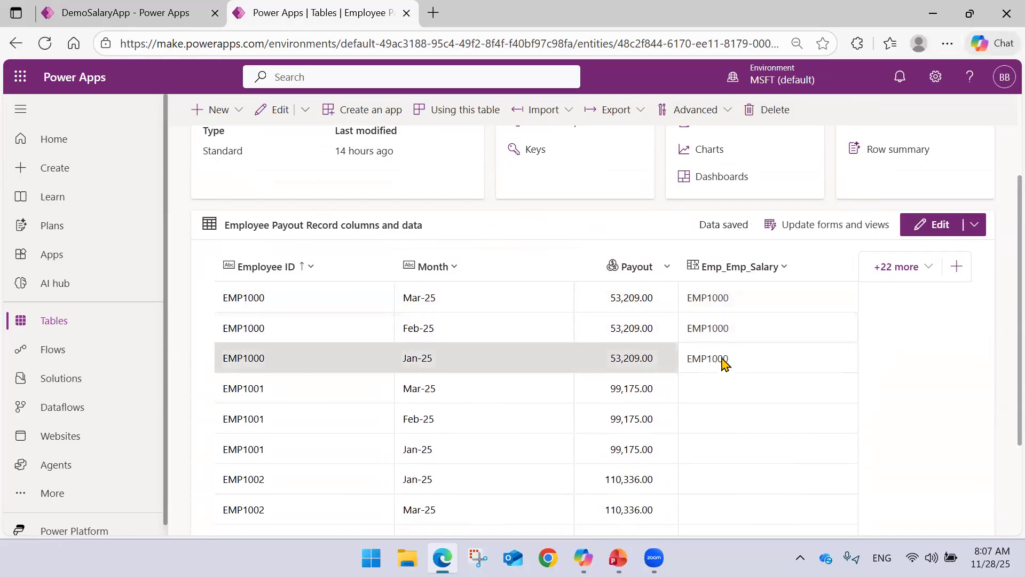
Open the Active Employee Payout Record view from the table's list of views.
{"action": "scroll", "coordinate": [632, 283], "scroll_direction": "up", "scroll_amount": 3}
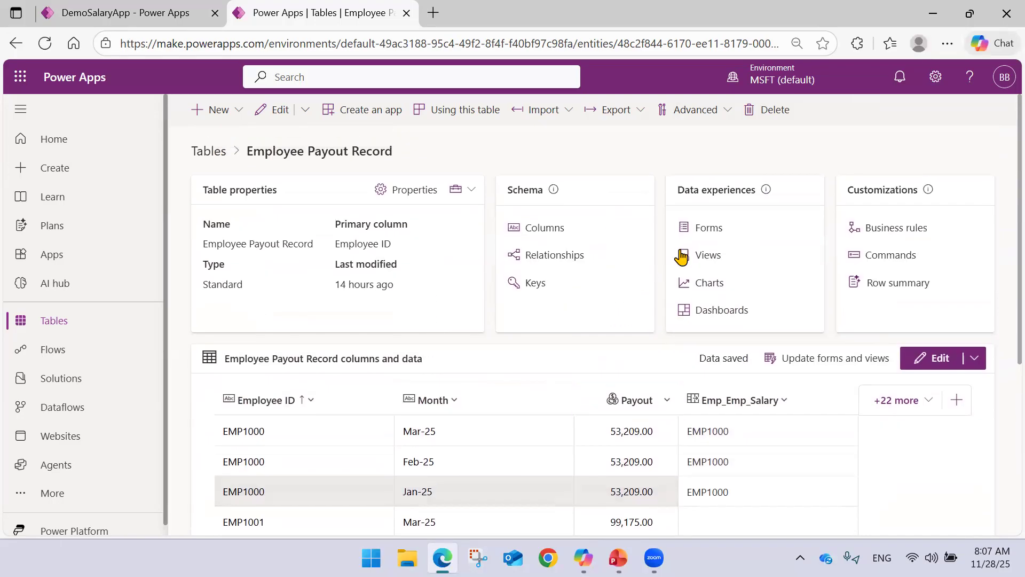
{"action": "left_click", "coordinate": [696, 257]}
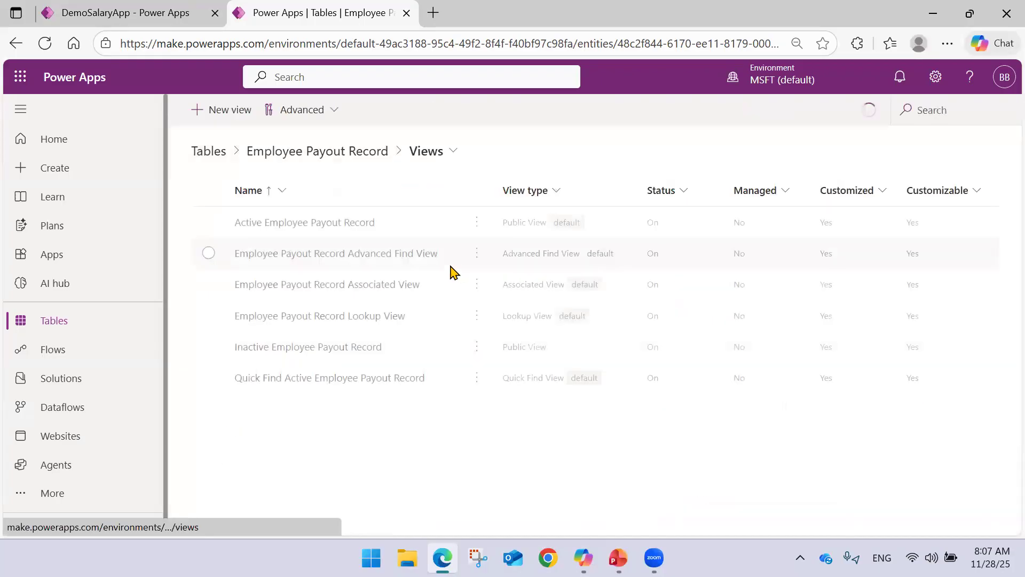
{"action": "left_click", "coordinate": [341, 227]}
{"action": "left_click", "coordinate": [320, 230]}
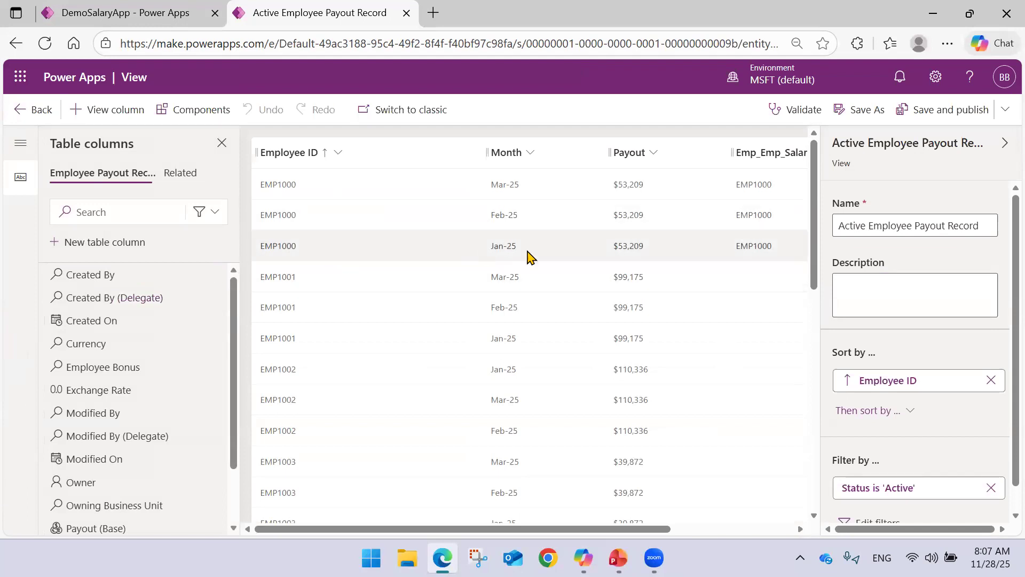
Remove the Emp_Emp_Salary column from the view and narrow the Employee ID column.
{"action": "left_click_drag", "start_coordinate": [512, 532], "coordinate": [567, 531]}
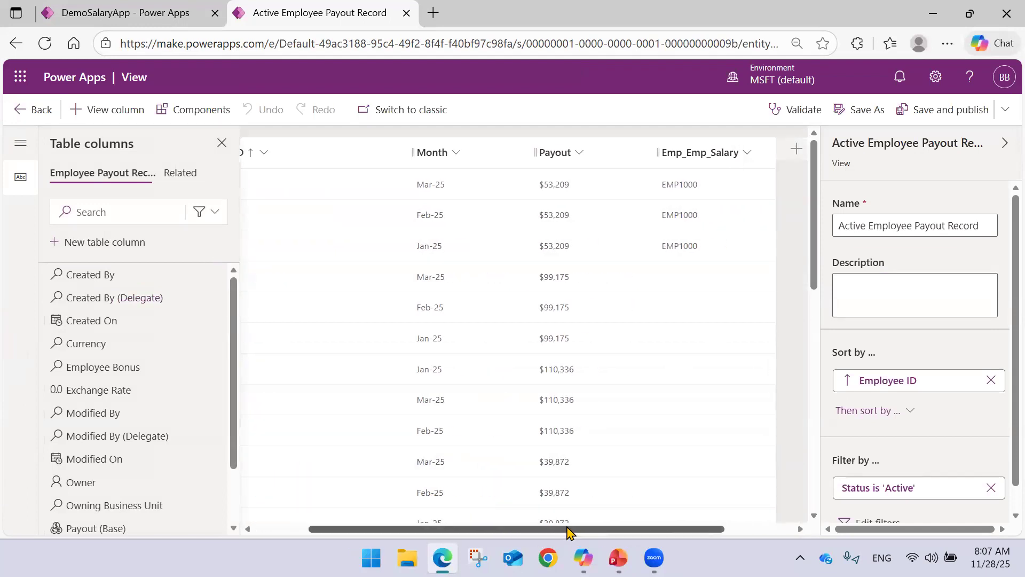
{"action": "left_click", "coordinate": [749, 154]}
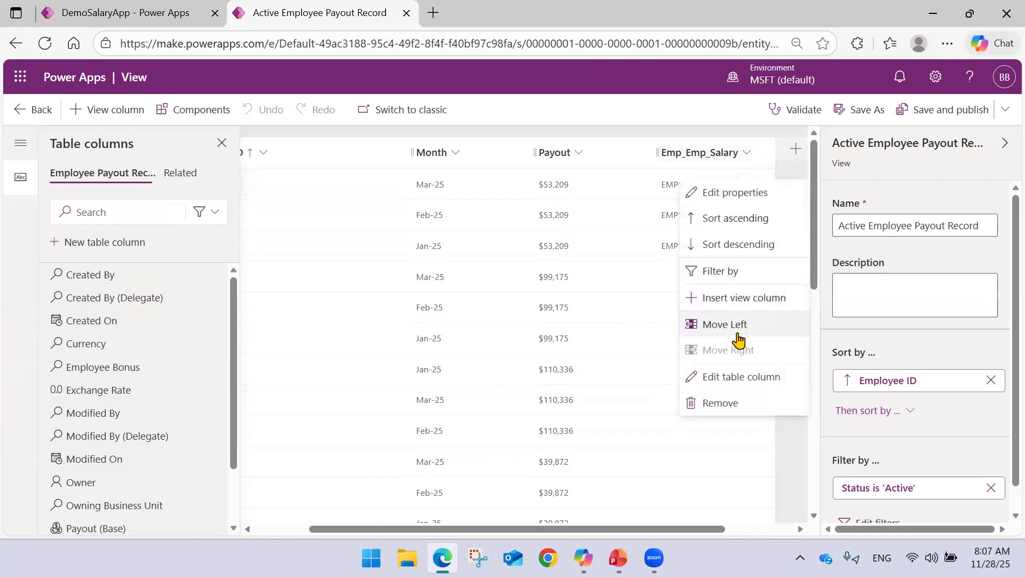
{"action": "left_click", "coordinate": [744, 405]}
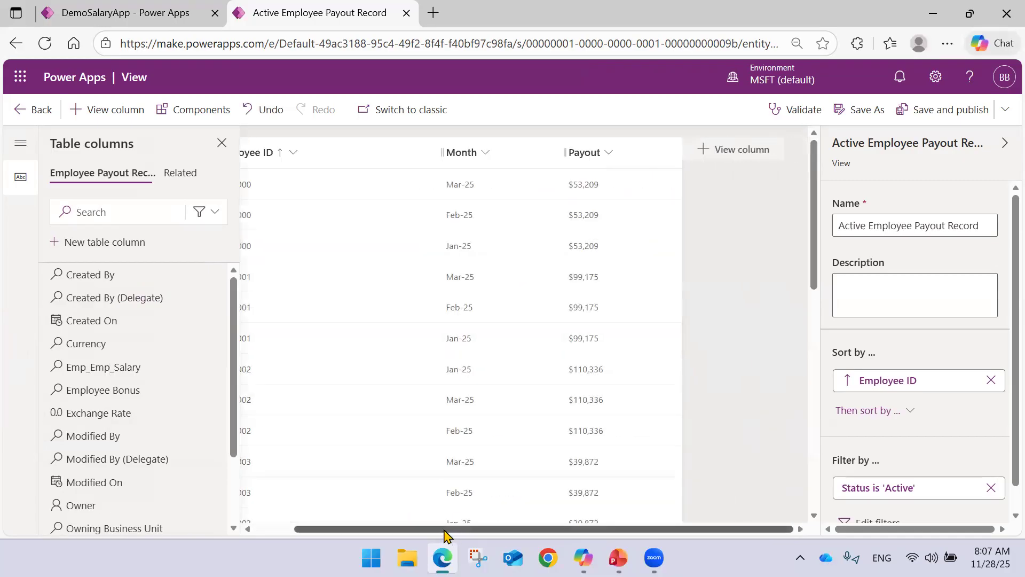
{"action": "left_click_drag", "start_coordinate": [444, 530], "coordinate": [352, 530]}
{"action": "left_click_drag", "start_coordinate": [480, 155], "coordinate": [394, 153]}
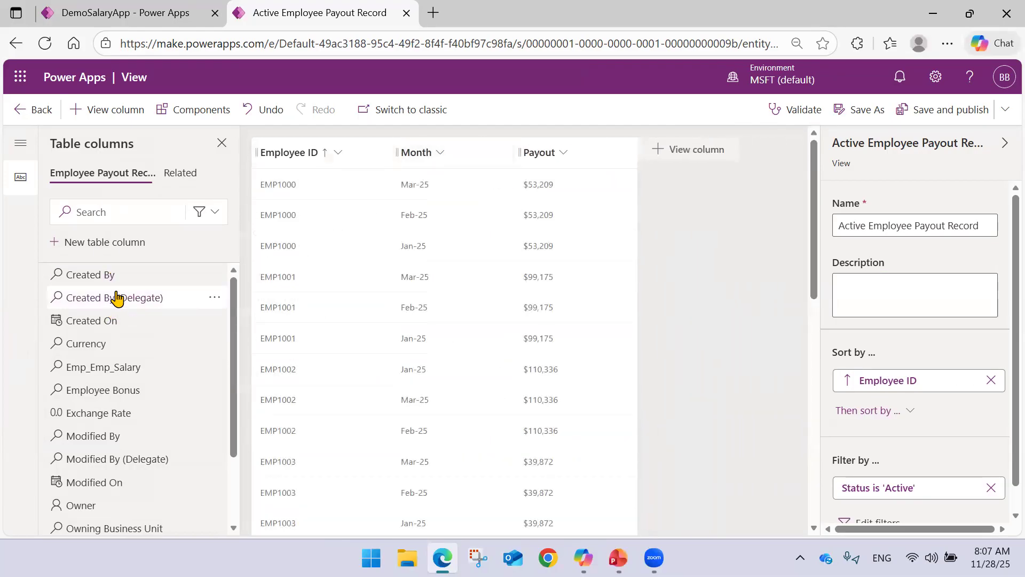
Look through the table's available columns and expand the related Emp_Emp_Salary (Employee) group, widening the column list.
{"action": "scroll", "coordinate": [116, 299], "scroll_direction": "down", "scroll_amount": 3}
{"action": "scroll", "coordinate": [110, 348], "scroll_direction": "up", "scroll_amount": 3}
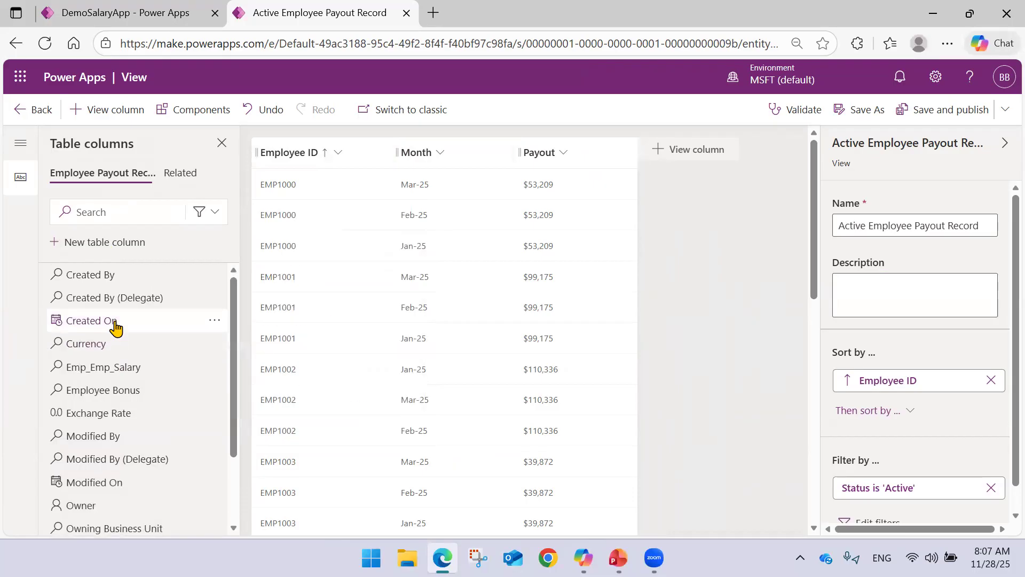
{"action": "mouse_move", "coordinate": [119, 320]}
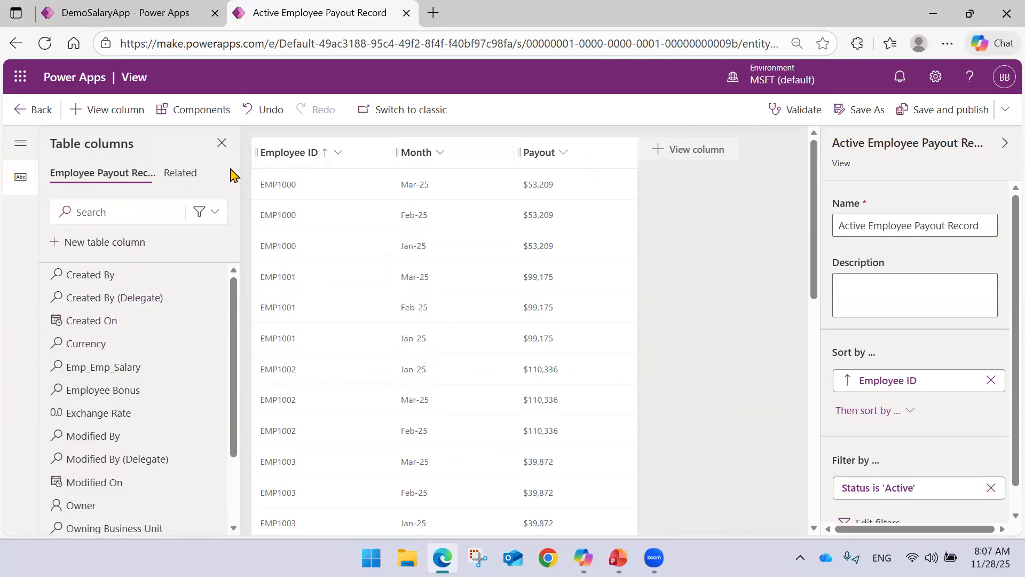
{"action": "left_click", "coordinate": [184, 177]}
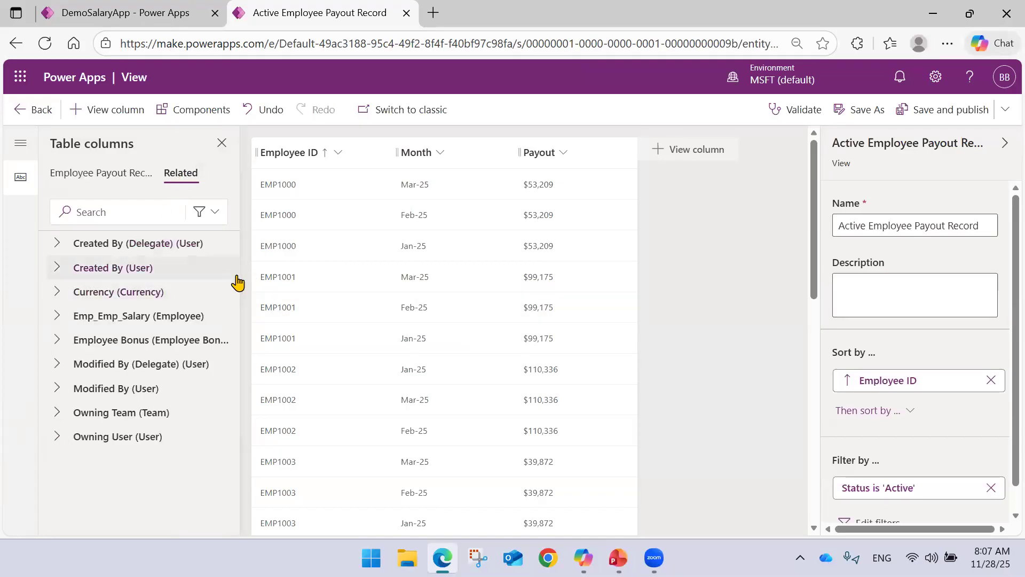
{"action": "left_click_drag", "start_coordinate": [238, 281], "coordinate": [278, 281]}
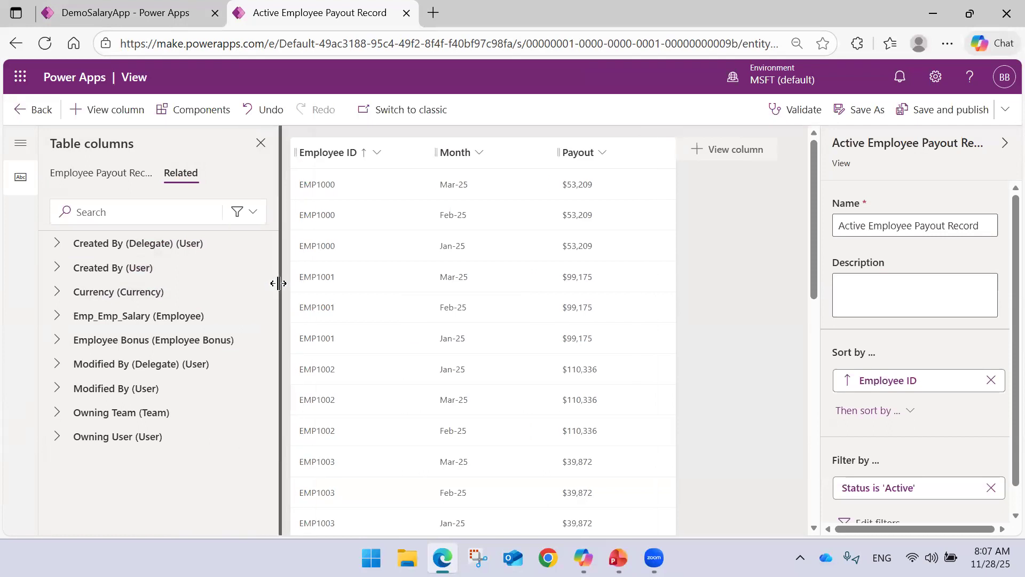
{"action": "left_click", "coordinate": [112, 320]}
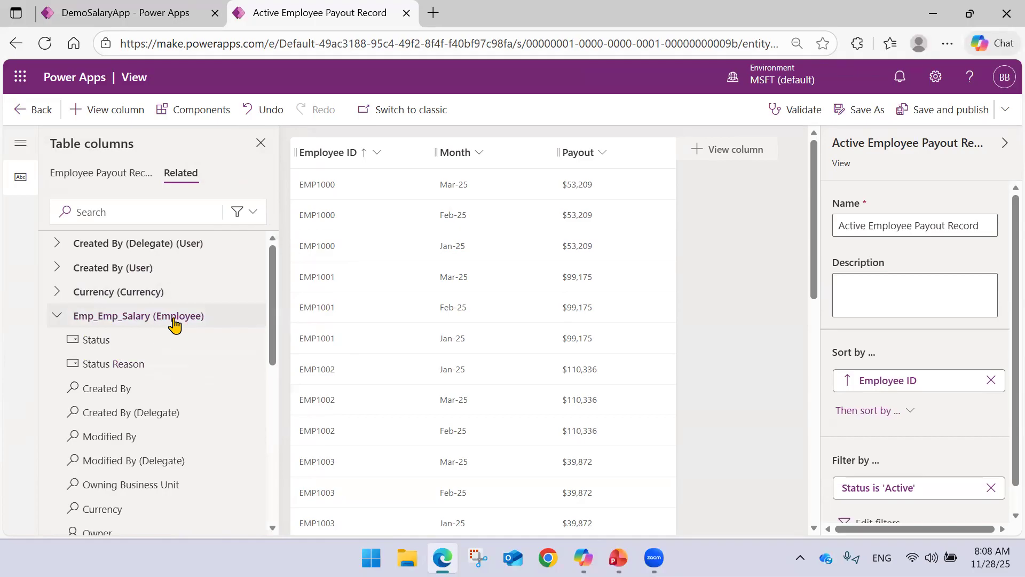
{"action": "mouse_move", "coordinate": [161, 340]}
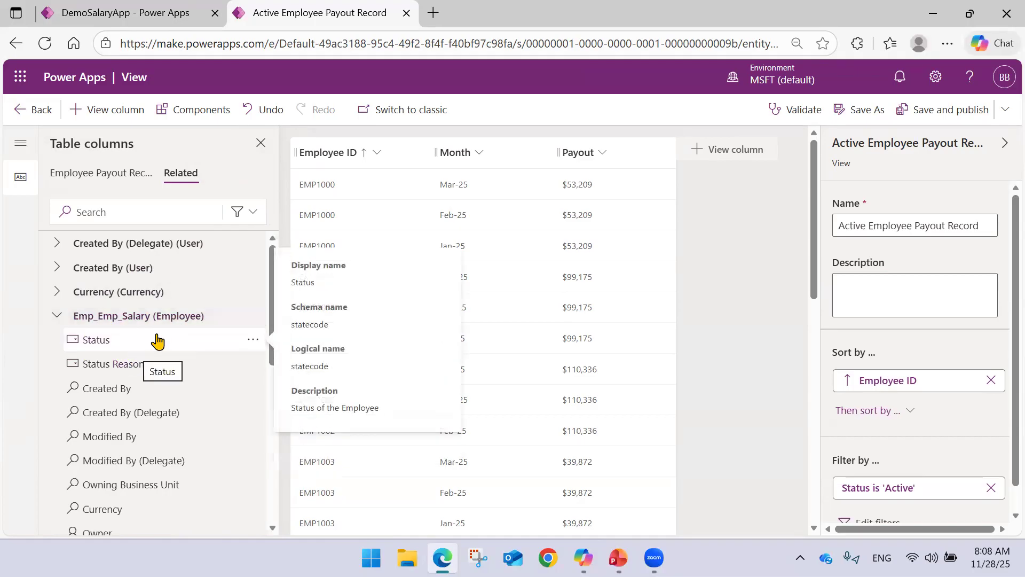
{"action": "scroll", "coordinate": [156, 339], "scroll_direction": "down", "scroll_amount": 3}
{"action": "scroll", "coordinate": [152, 339], "scroll_direction": "up", "scroll_amount": 3}
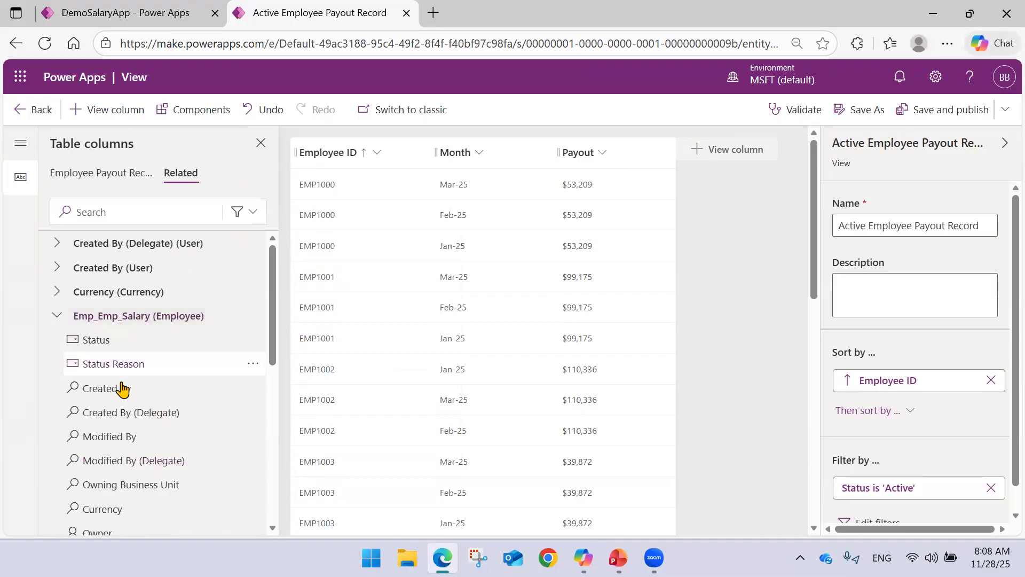
Add the Email, Department and Name columns from the related Employee table to the view and check their data.
{"action": "scroll", "coordinate": [123, 387], "scroll_direction": "down", "scroll_amount": 3}
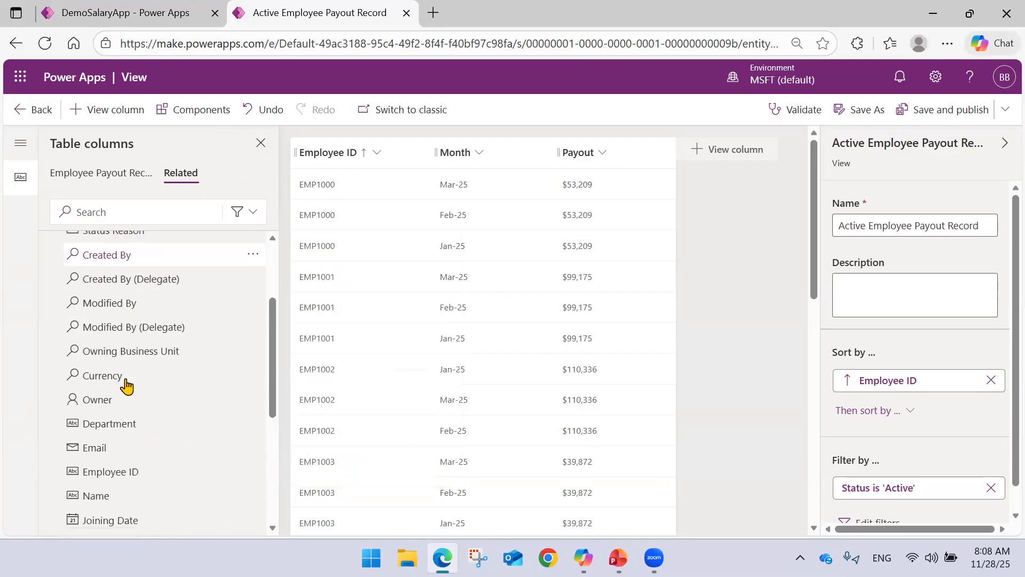
{"action": "left_click", "coordinate": [120, 451]}
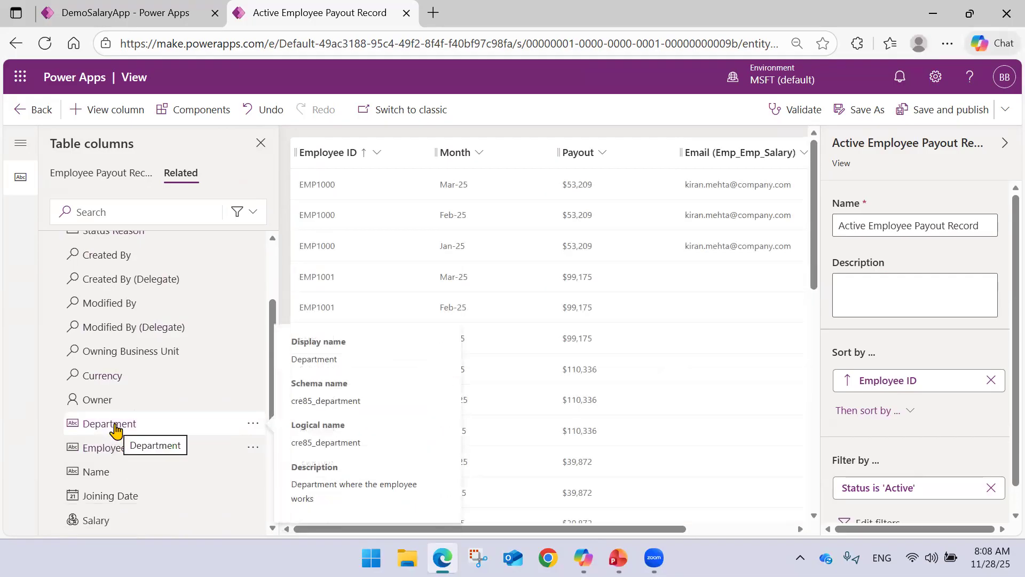
{"action": "left_click", "coordinate": [115, 427]}
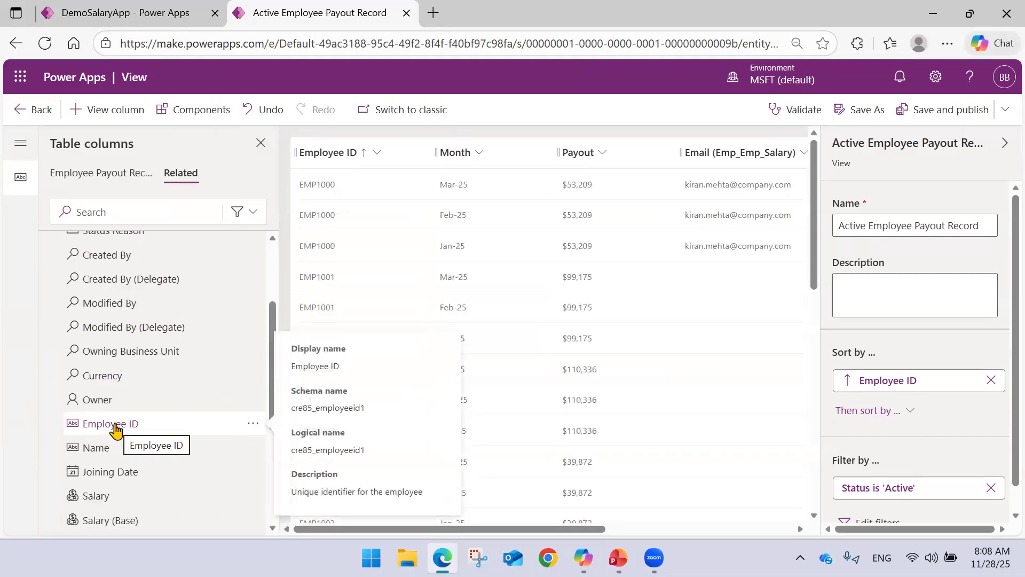
{"action": "left_click", "coordinate": [115, 454]}
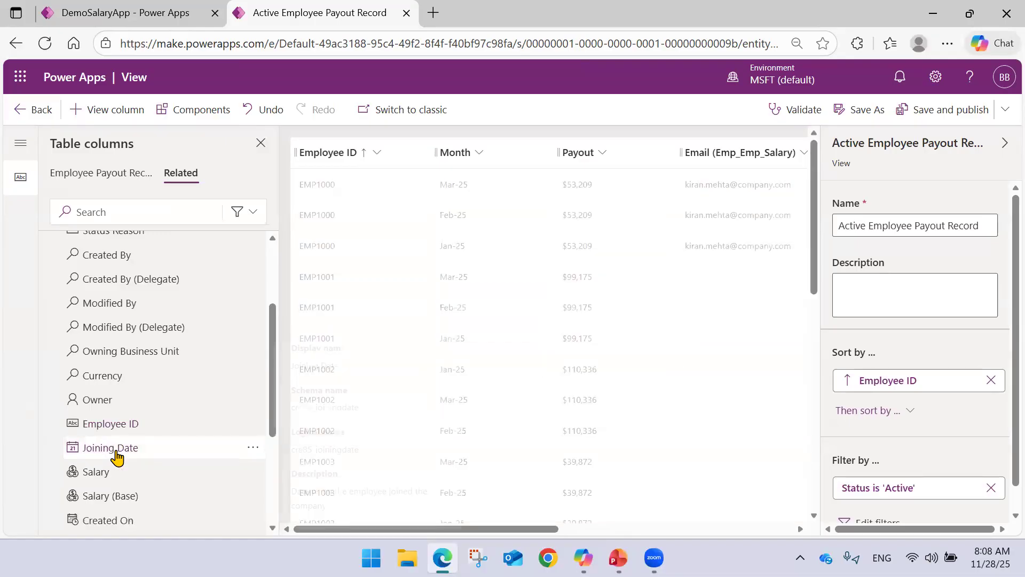
{"action": "left_click_drag", "start_coordinate": [443, 529], "coordinate": [591, 540]}
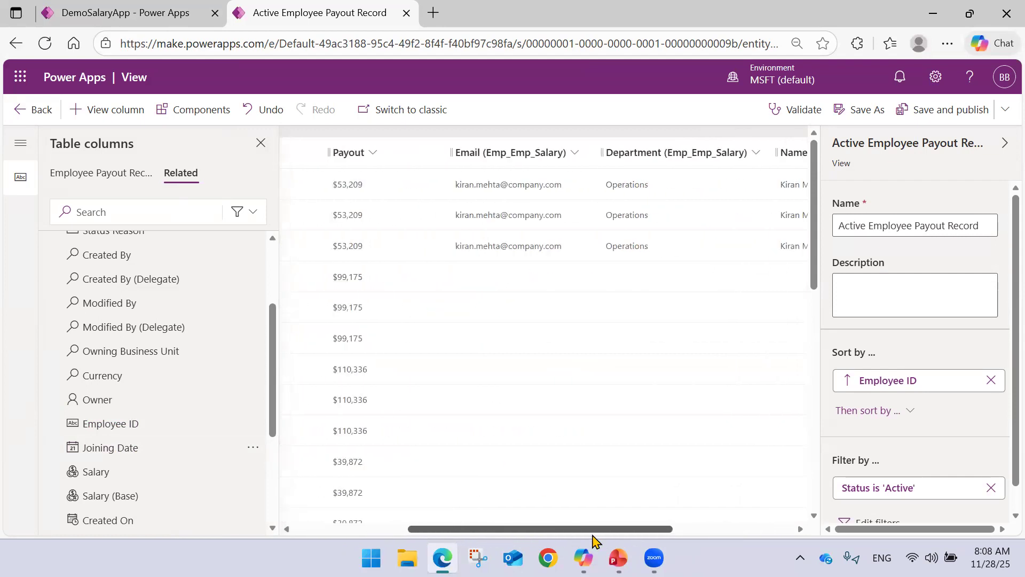
Reorder the view's columns so the related Name, Email and Department follow Employee ID, ahead of Month and Payout.
{"action": "left_click_drag", "start_coordinate": [734, 165], "coordinate": [345, 172]}
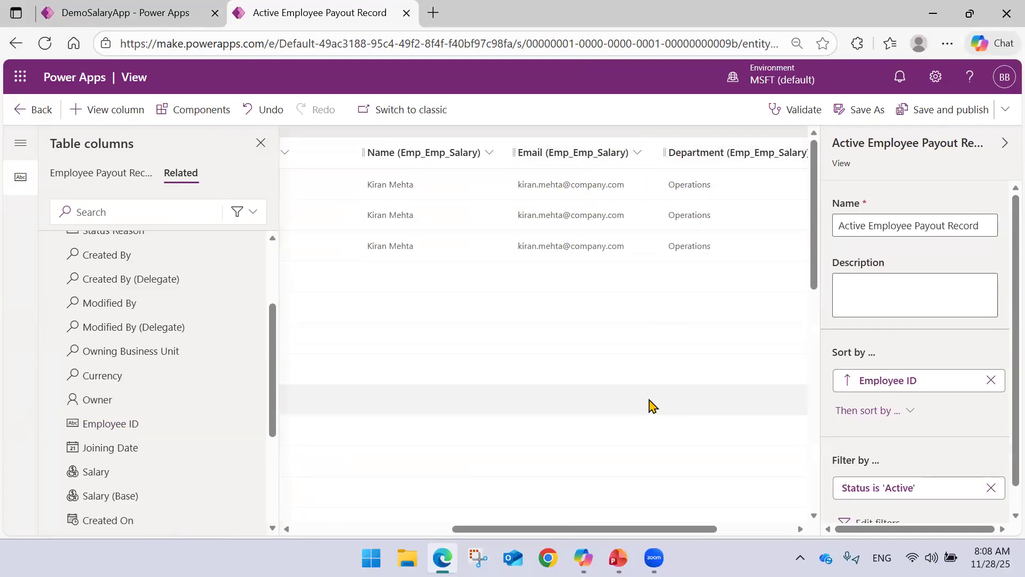
{"action": "left_click_drag", "start_coordinate": [603, 531], "coordinate": [425, 533]}
{"action": "left_click_drag", "start_coordinate": [715, 154], "coordinate": [408, 152]}
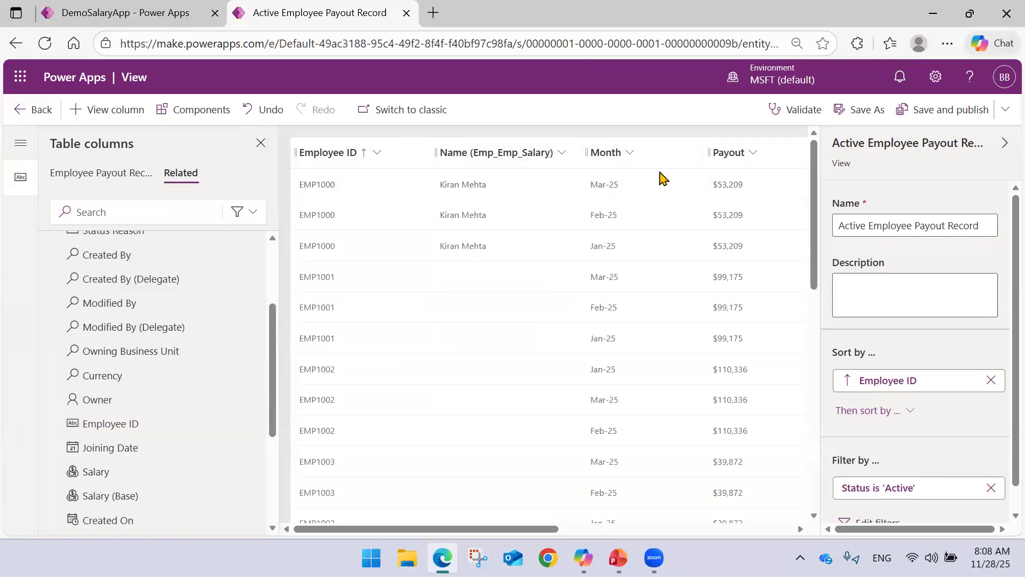
{"action": "left_click_drag", "start_coordinate": [479, 534], "coordinate": [558, 534]}
{"action": "left_click_drag", "start_coordinate": [705, 156], "coordinate": [421, 155]}
{"action": "left_click_drag", "start_coordinate": [484, 534], "coordinate": [610, 534]}
{"action": "left_click_drag", "start_coordinate": [680, 155], "coordinate": [378, 158]}
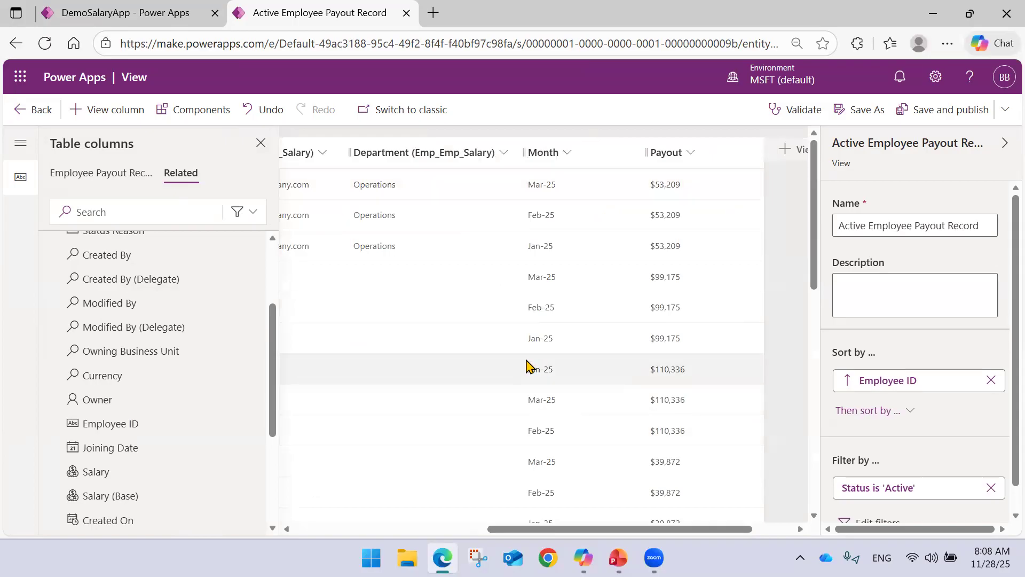
{"action": "left_click_drag", "start_coordinate": [530, 528], "coordinate": [336, 531]}
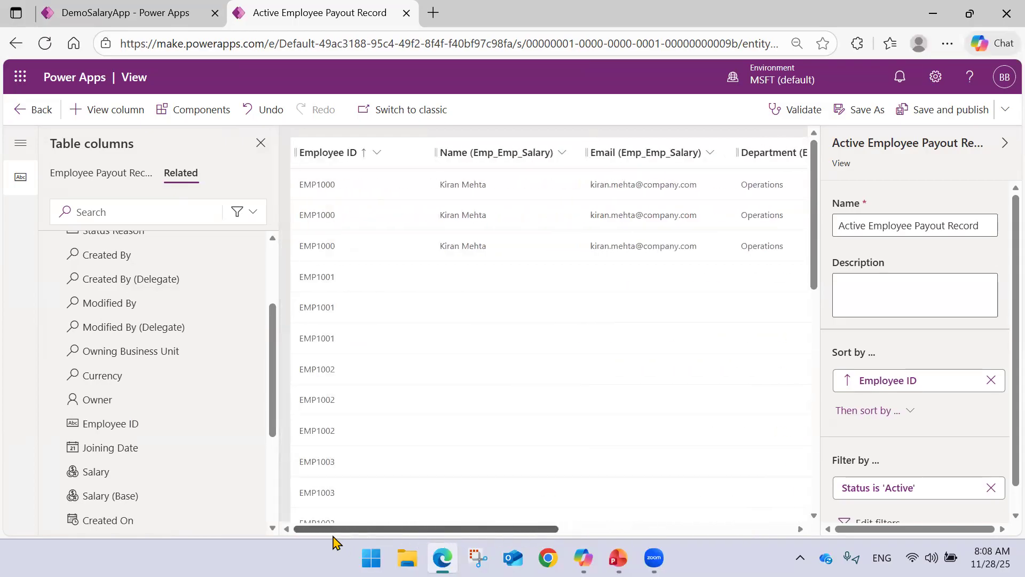
Narrow the Employee ID column slightly and review the rows of the view.
{"action": "left_click_drag", "start_coordinate": [430, 161], "coordinate": [397, 161]}
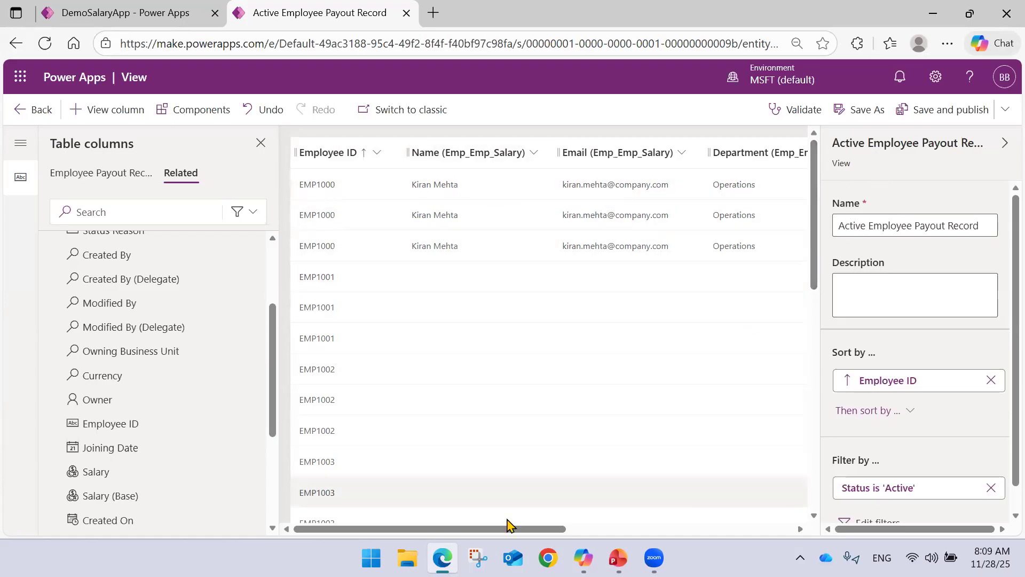
{"action": "mouse_move", "coordinate": [518, 529]}
{"action": "left_mouse_down"}
{"action": "mouse_move", "coordinate": [681, 529]}
{"action": "mouse_move", "coordinate": [517, 530]}
{"action": "left_mouse_up"}
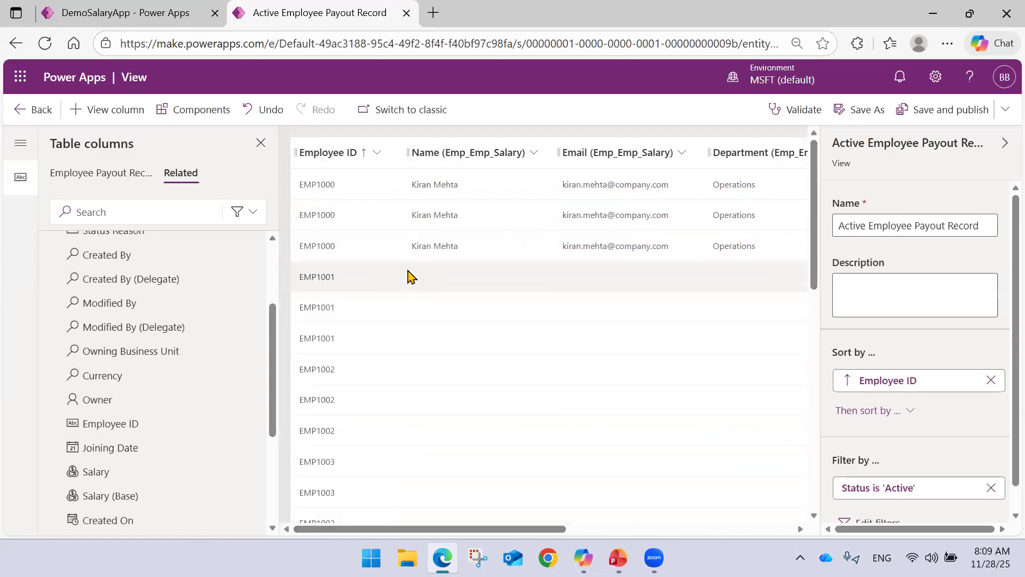
{"action": "scroll", "coordinate": [410, 283], "scroll_direction": "down", "scroll_amount": 5}
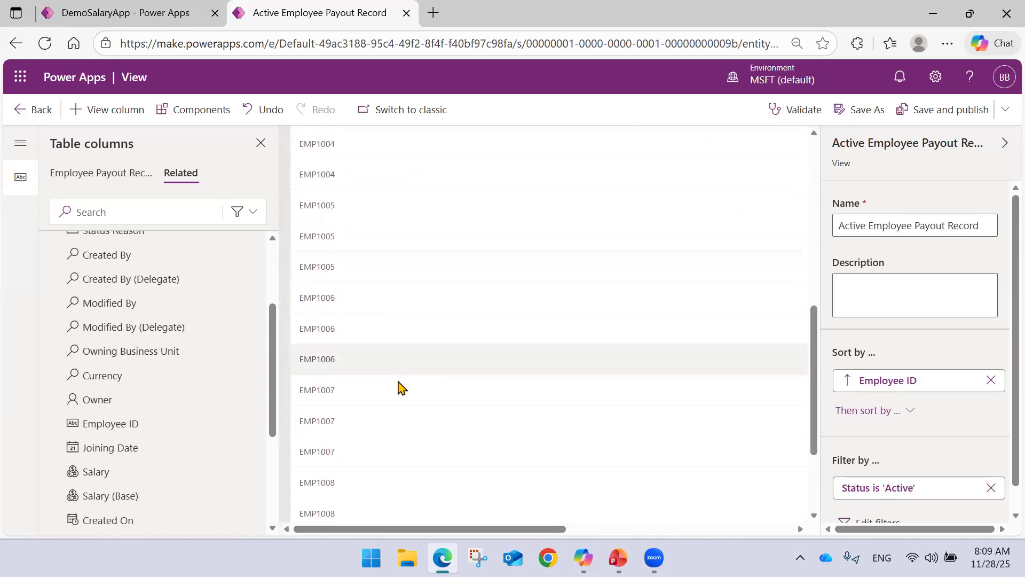
{"action": "scroll", "coordinate": [398, 366], "scroll_direction": "up", "scroll_amount": 5}
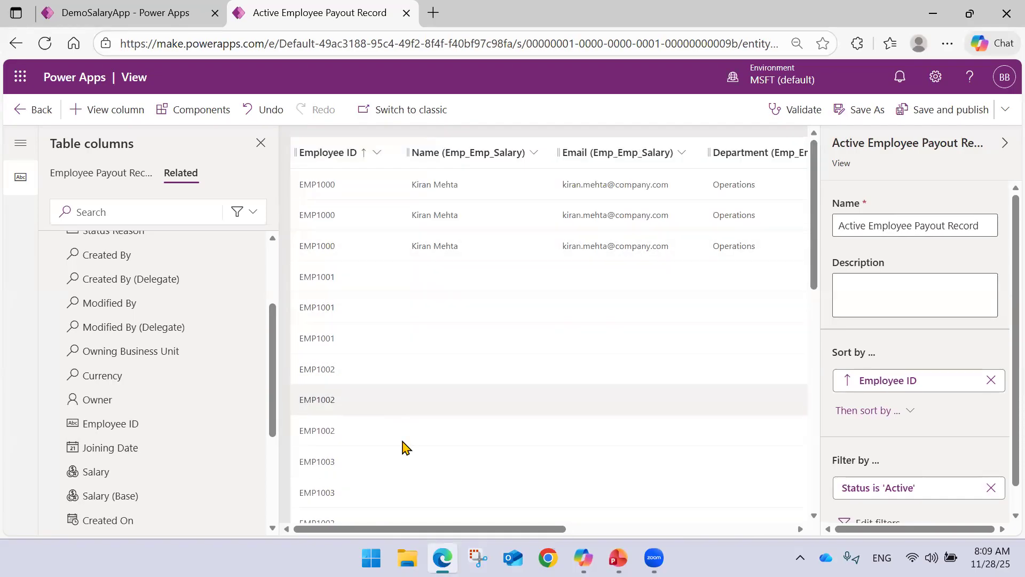
{"action": "left_click_drag", "start_coordinate": [418, 534], "coordinate": [385, 536]}
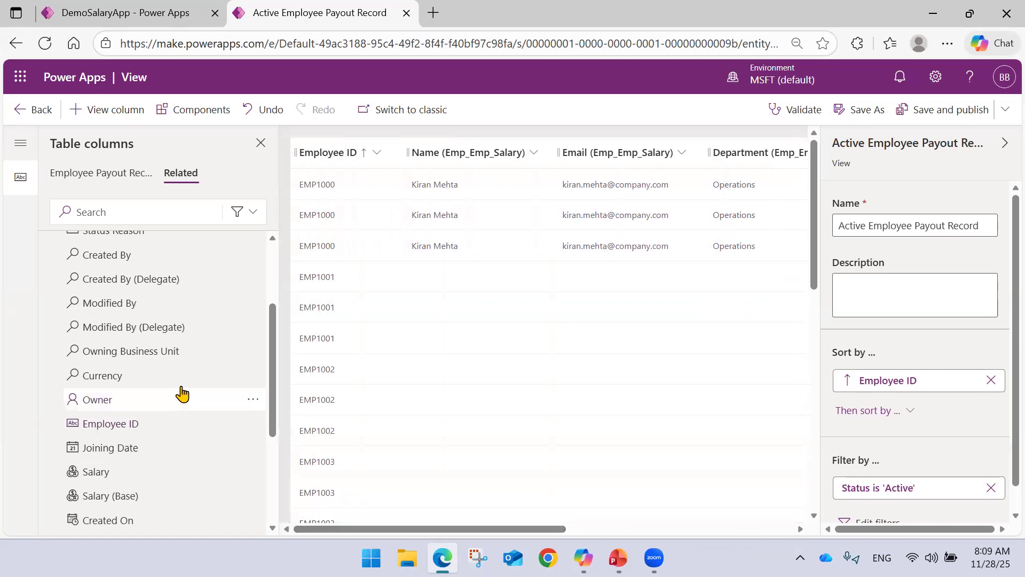
Collapse the Emp_Emp_Salary (Employee) group and expand the related Employee Bonus group down to its Salary column.
{"action": "scroll", "coordinate": [179, 388], "scroll_direction": "up", "scroll_amount": 3}
{"action": "left_click", "coordinate": [57, 317]}
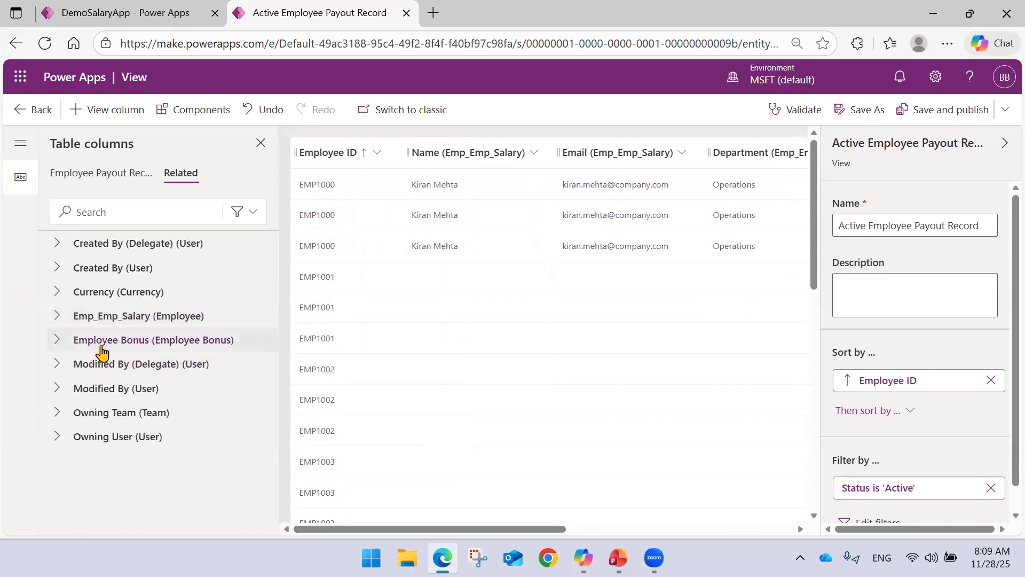
{"action": "left_click", "coordinate": [57, 341]}
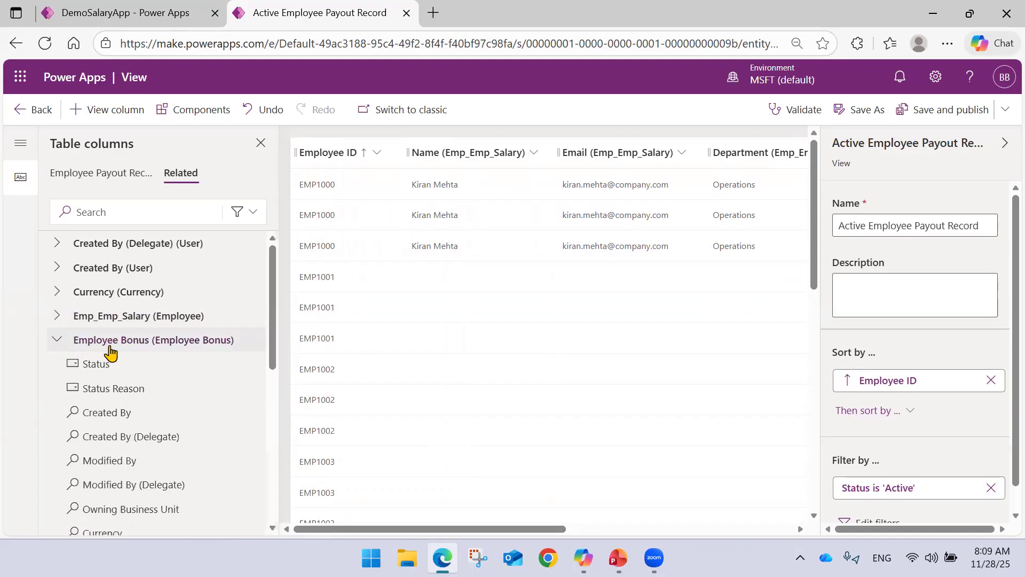
{"action": "scroll", "coordinate": [112, 355], "scroll_direction": "down", "scroll_amount": 5}
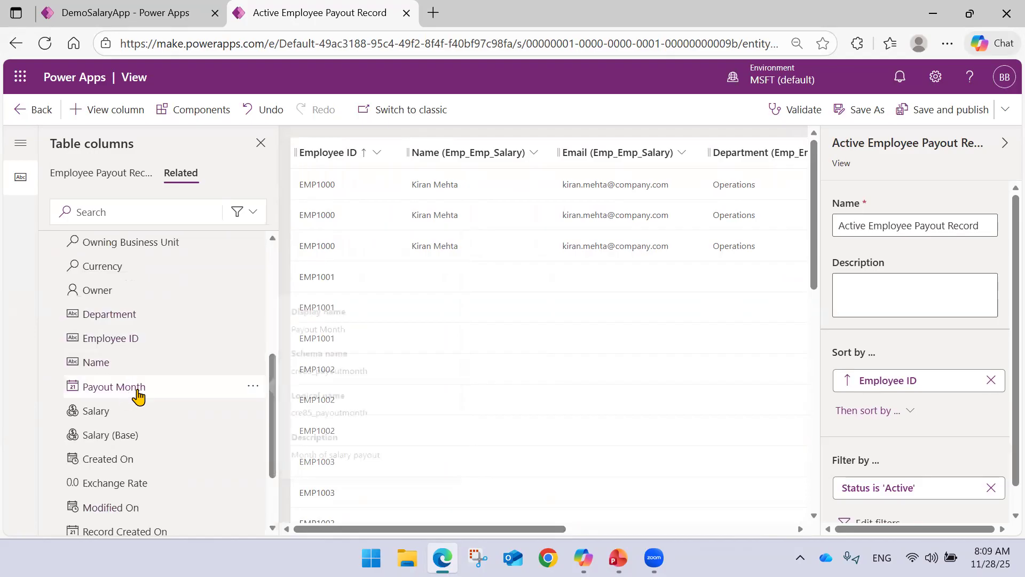
{"action": "mouse_move", "coordinate": [136, 415]}
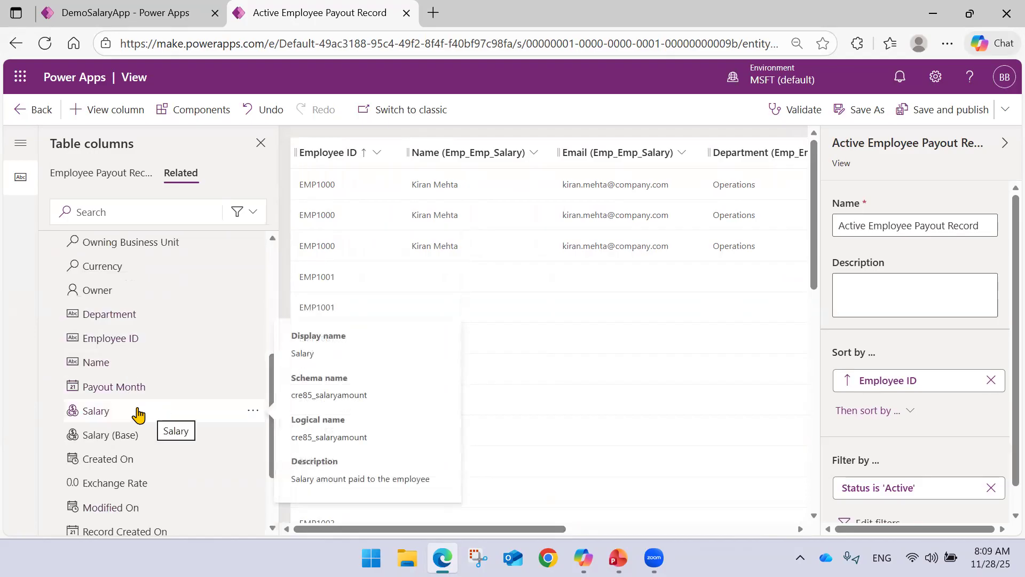
Inspect the related Name column's view properties and its table column definition, leaving both dialogs closed.
{"action": "left_click", "coordinate": [471, 155]}
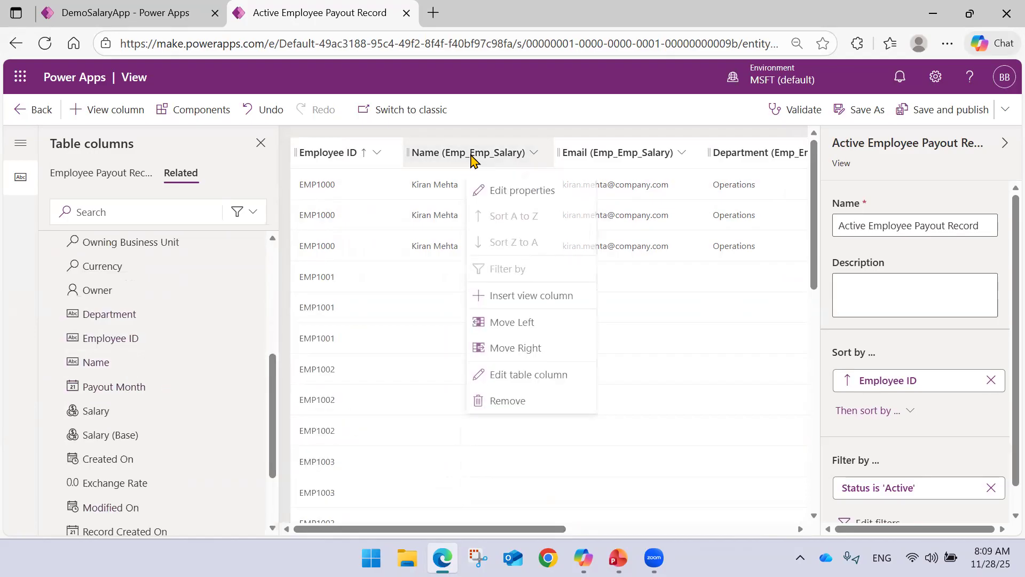
{"action": "left_click", "coordinate": [501, 191]}
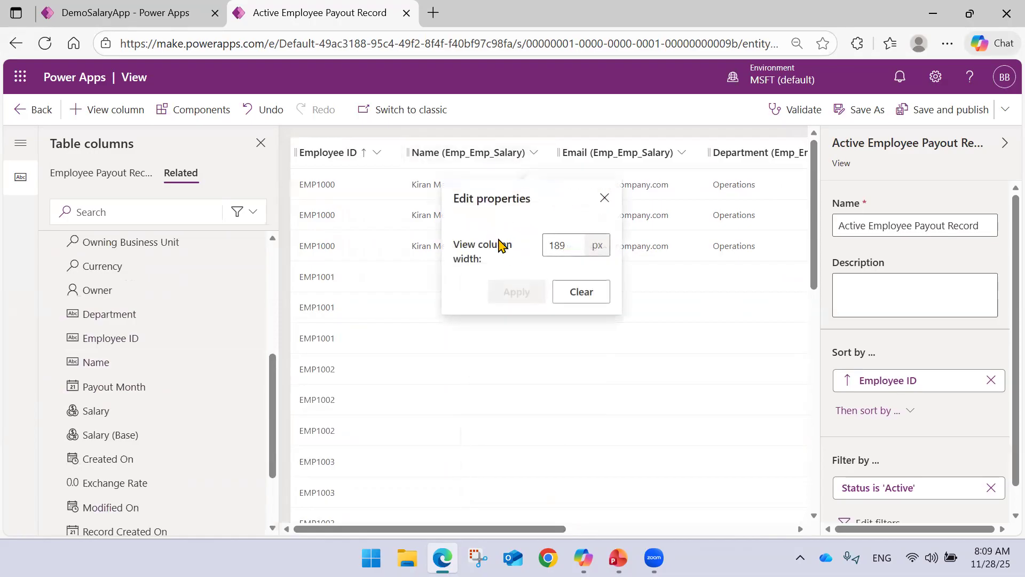
{"action": "left_click", "coordinate": [607, 199]}
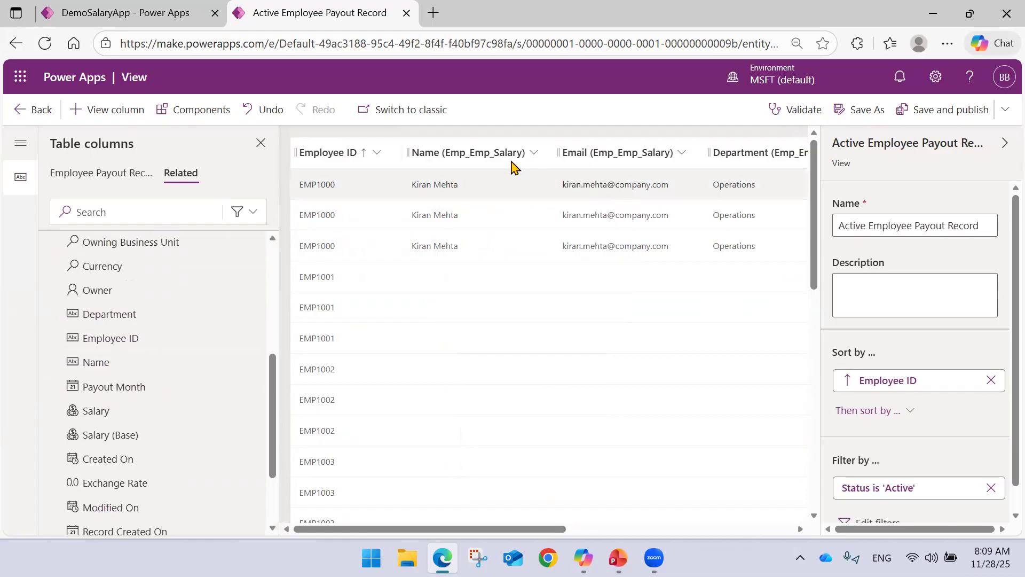
{"action": "left_click", "coordinate": [510, 155]}
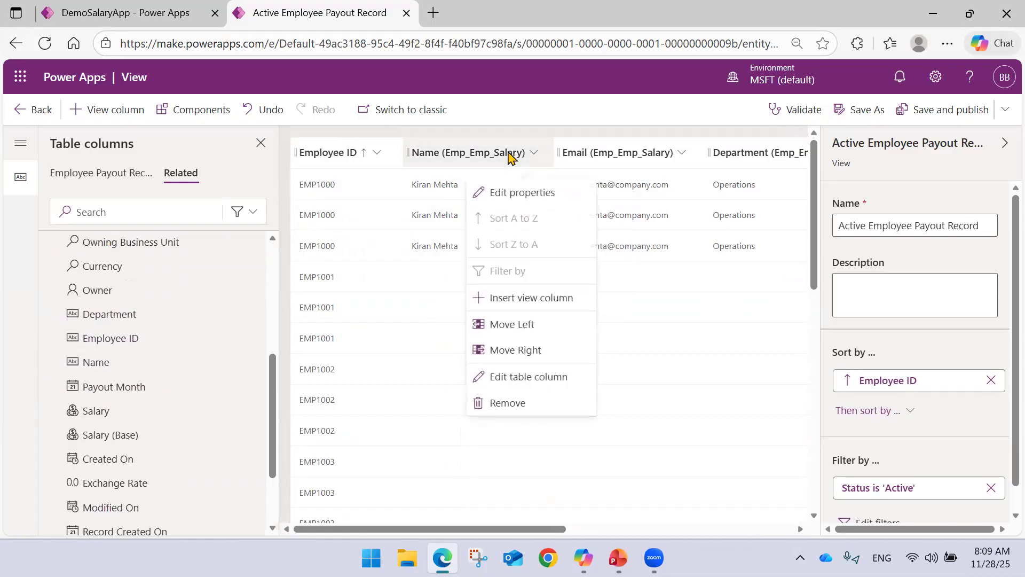
{"action": "left_click", "coordinate": [526, 377]}
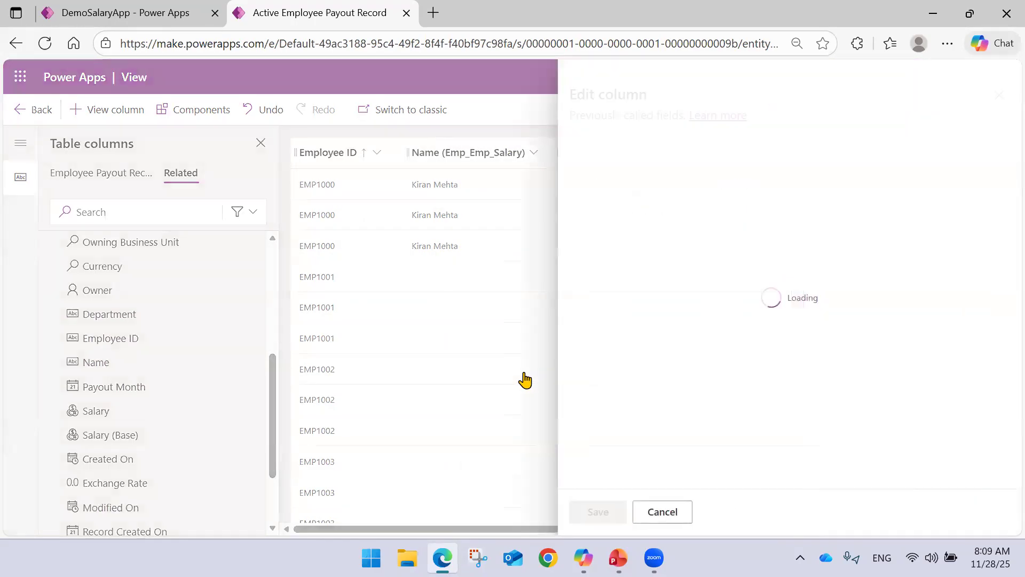
{"action": "left_click", "coordinate": [677, 516]}
Add the Salary column from the related Employee Bonus table to the view and check its data.
{"action": "left_click_drag", "start_coordinate": [470, 529], "coordinate": [252, 431]}
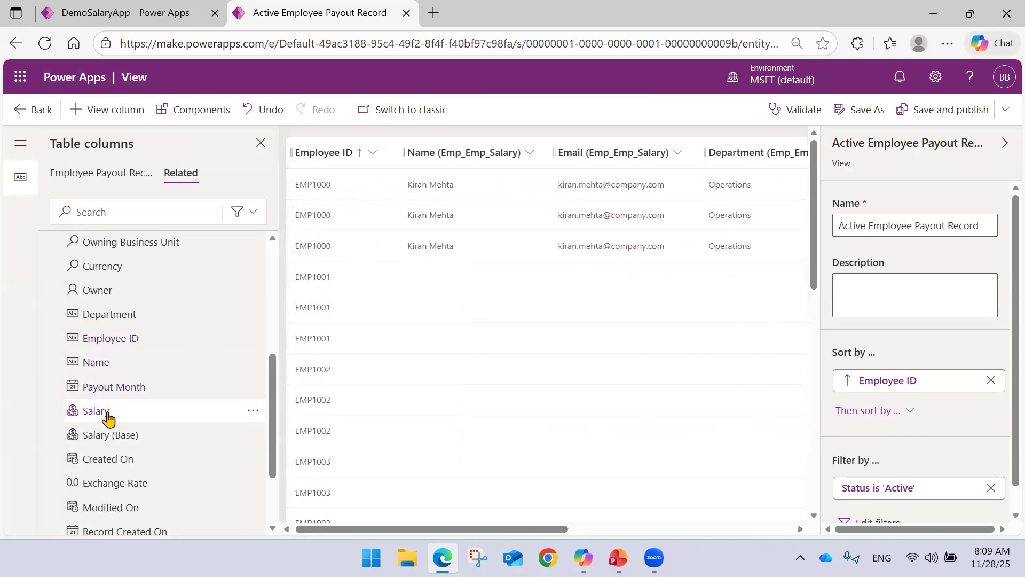
{"action": "mouse_move", "coordinate": [116, 419]}
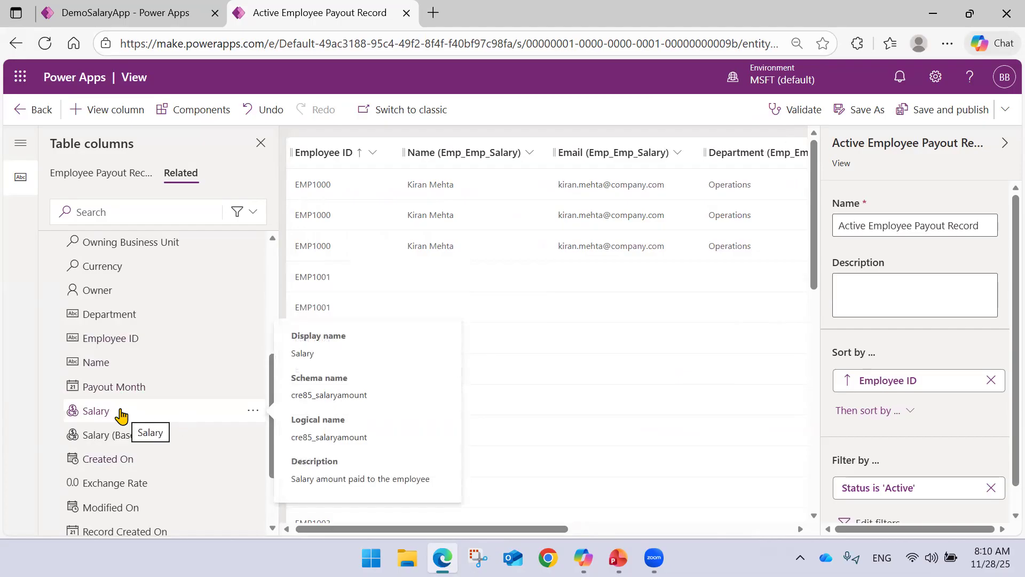
{"action": "left_click", "coordinate": [118, 412]}
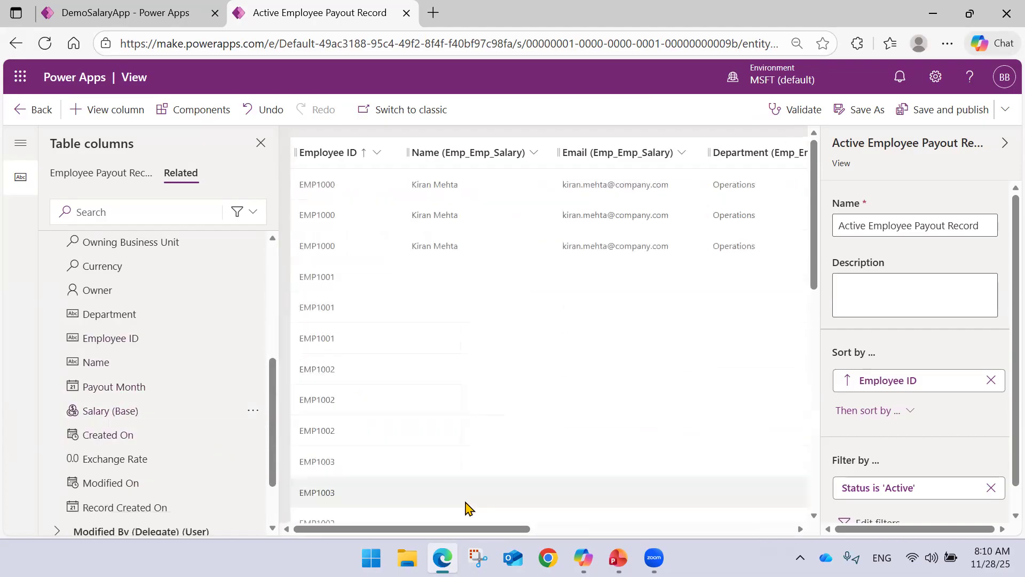
{"action": "left_click_drag", "start_coordinate": [442, 529], "coordinate": [662, 530]}
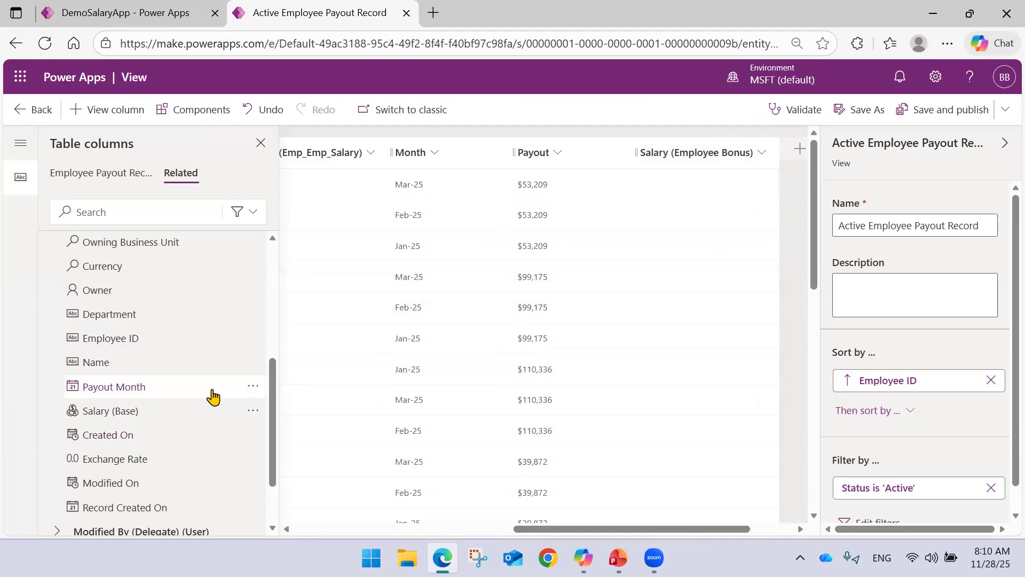
Add the Payout Month column from the related Employee Bonus table and review the view's full column layout.
{"action": "scroll", "coordinate": [147, 341], "scroll_direction": "down", "scroll_amount": 2}
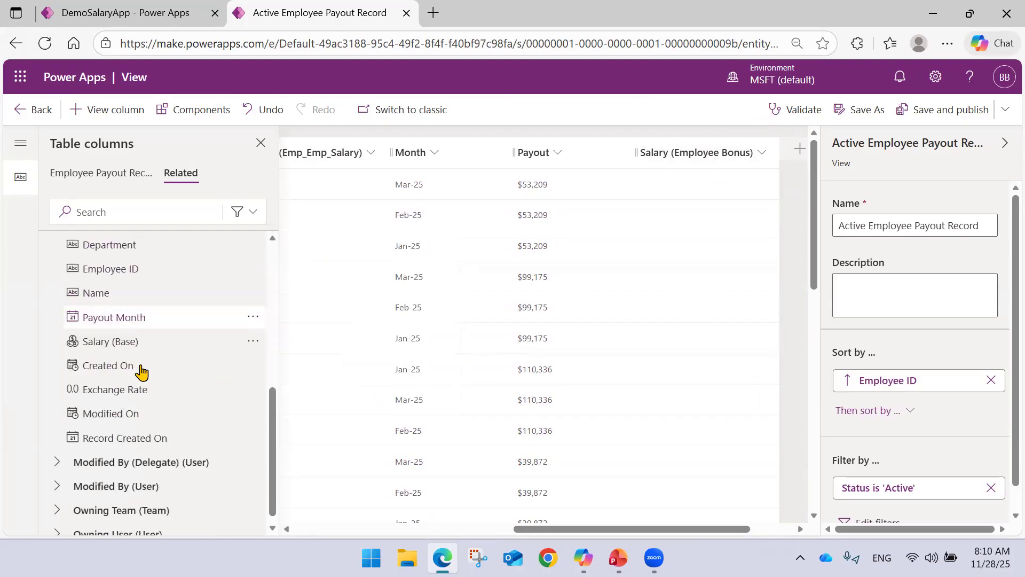
{"action": "left_click", "coordinate": [154, 314]}
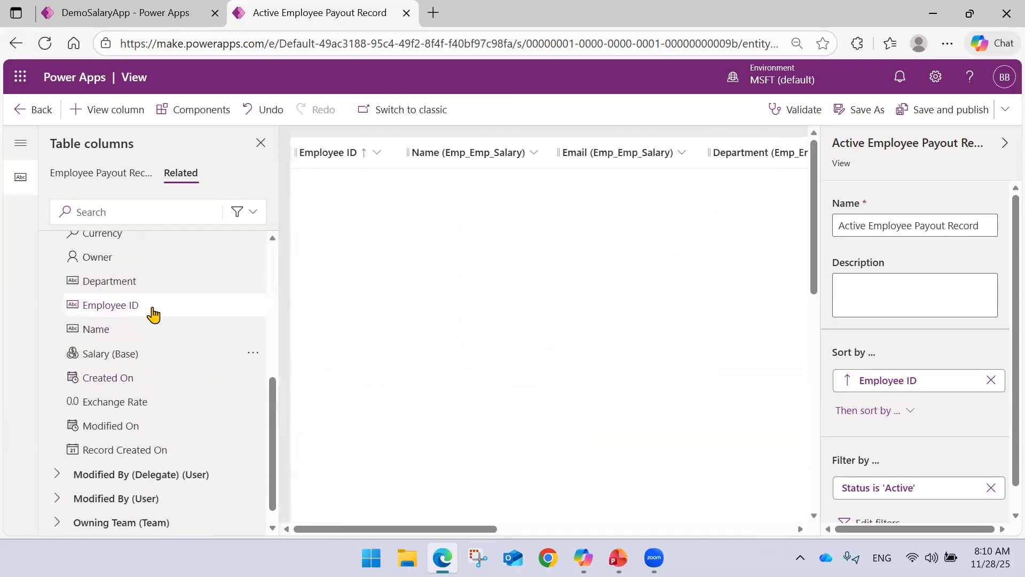
{"action": "left_click_drag", "start_coordinate": [362, 529], "coordinate": [627, 521]}
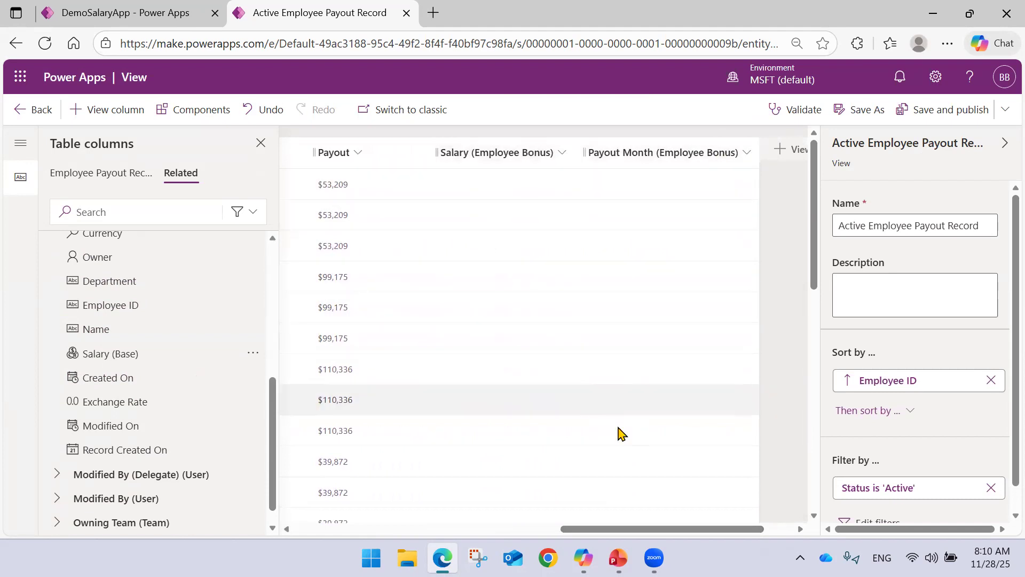
{"action": "left_click_drag", "start_coordinate": [639, 532], "coordinate": [556, 532]}
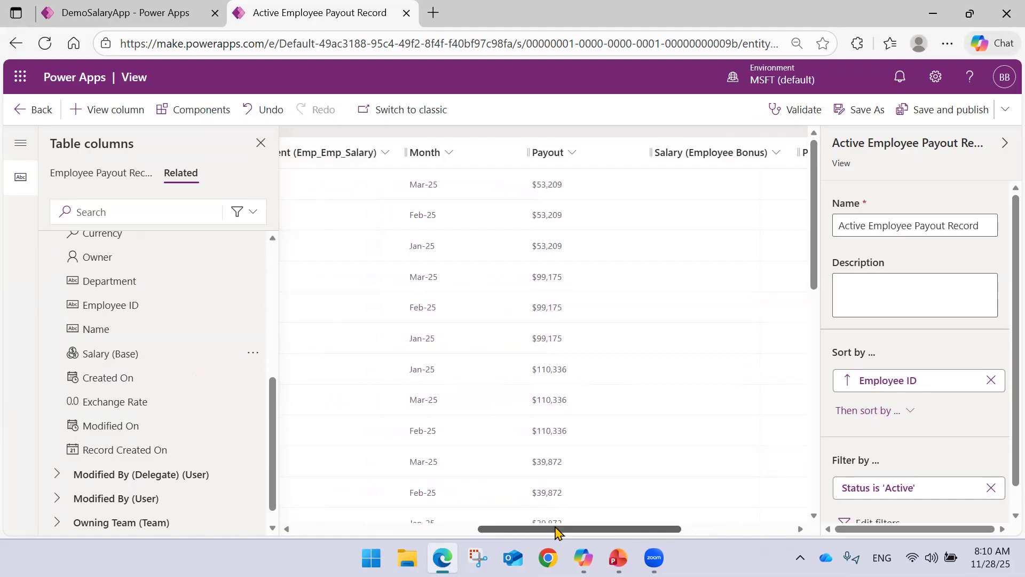
{"action": "left_click_drag", "start_coordinate": [555, 530], "coordinate": [368, 539]}
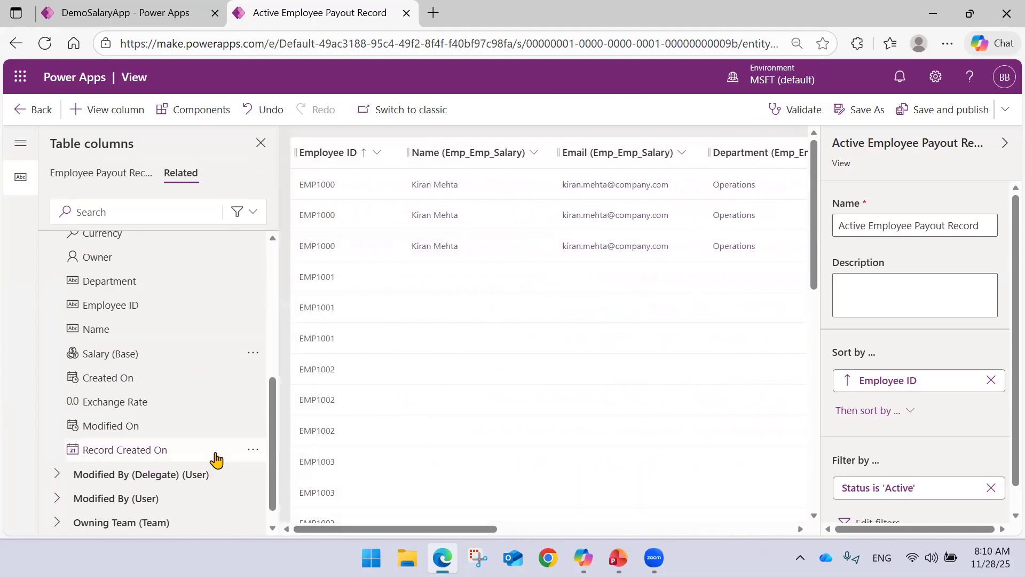
{"action": "left_click_drag", "start_coordinate": [389, 534], "coordinate": [779, 522]}
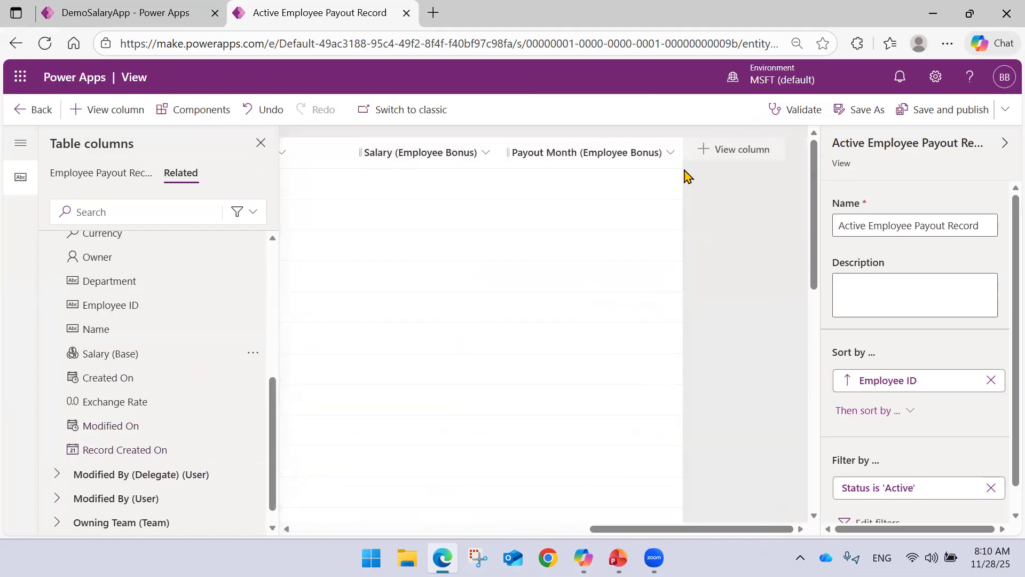
Close the list of table columns and expand the collapsed side navigation of the view designer.
{"action": "left_click", "coordinate": [262, 146]}
{"action": "left_click_drag", "start_coordinate": [446, 528], "coordinate": [82, 495]}
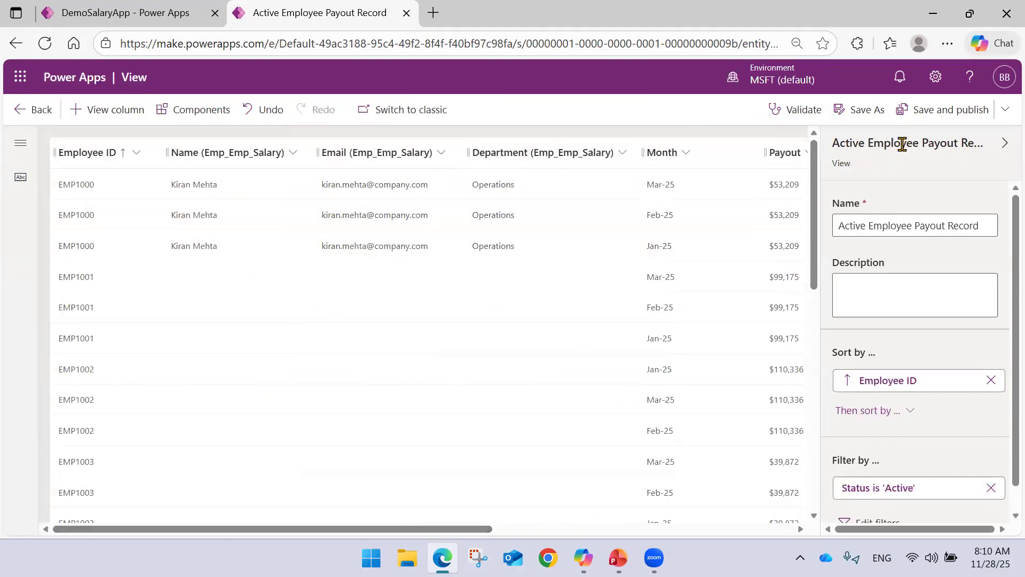
{"action": "left_click", "coordinate": [1003, 144]}
{"action": "left_click", "coordinate": [993, 142]}
{"action": "left_click", "coordinate": [21, 143]}
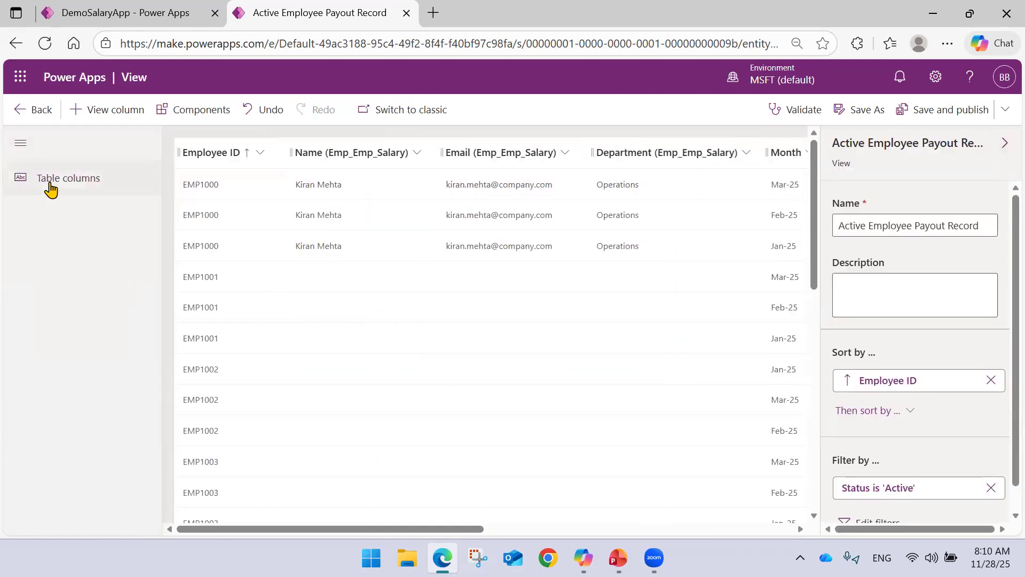
Rename the view to Employee Payout Details.
{"action": "double_click", "coordinate": [881, 143]}
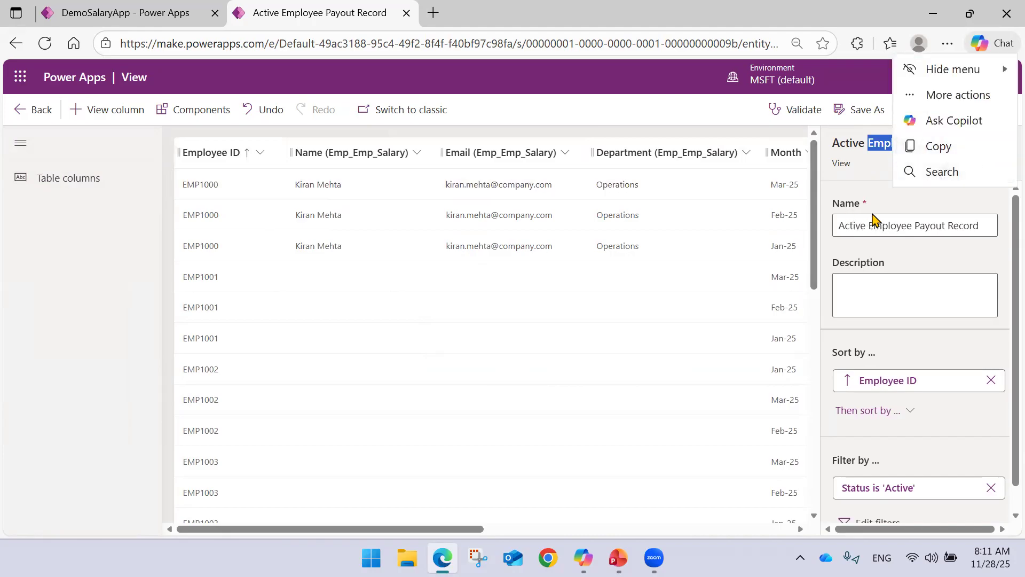
{"action": "left_click", "coordinate": [867, 181]}
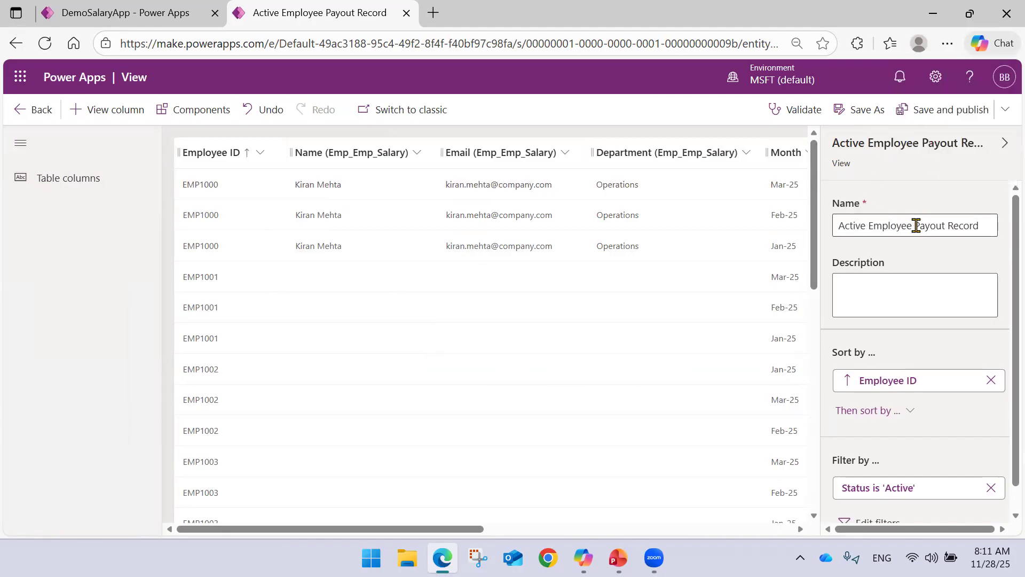
{"action": "double_click", "coordinate": [853, 224]}
{"action": "key", "text": "Delete"}
{"action": "key", "text": "Delete"}
{"action": "key", "text": "Delete"}
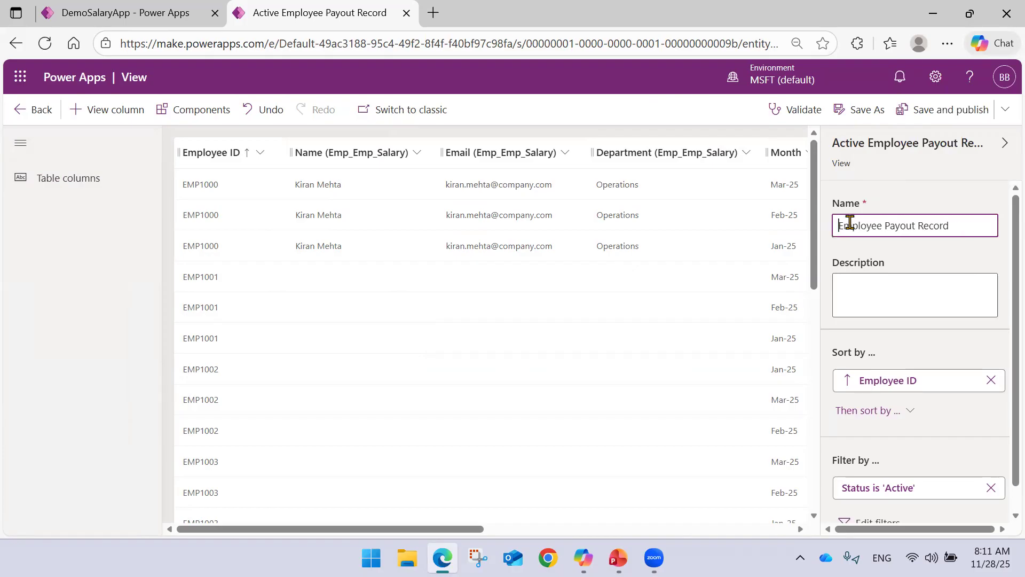
{"action": "type", "text": "E"}
{"action": "key", "text": "End"}
{"action": "key", "text": "ctrl+shift+Left"}
{"action": "type", "text": "De"}
Check the view's sort and filter settings, and save and publish the view.
{"action": "scroll", "coordinate": [902, 264], "scroll_direction": "down", "scroll_amount": 1}
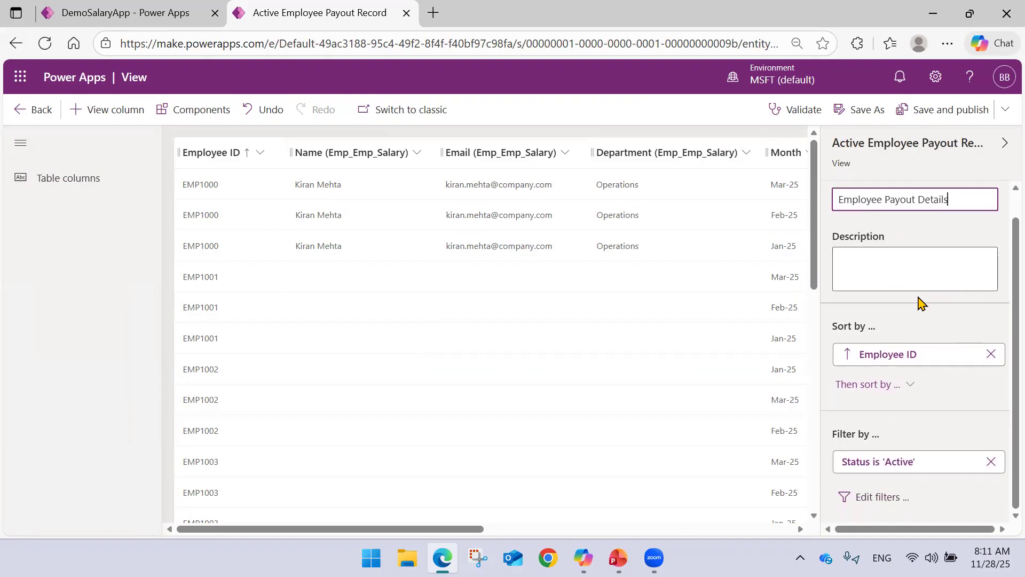
{"action": "scroll", "coordinate": [921, 302], "scroll_direction": "up", "scroll_amount": 1}
{"action": "left_click", "coordinate": [958, 122]}
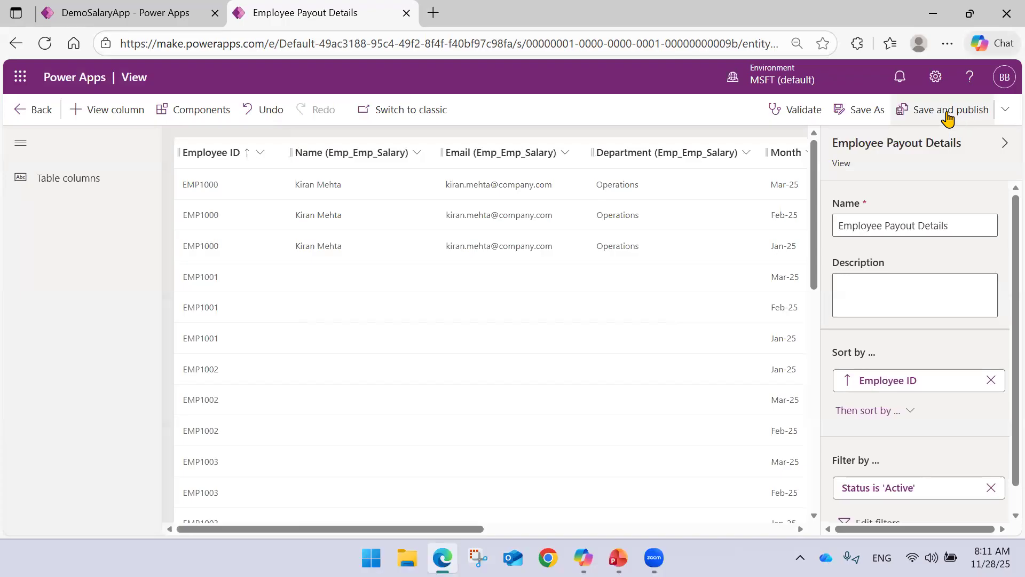
Save and publish the view, and reload the DemoSalaryApp designer to load the published view.
{"action": "left_click", "coordinate": [946, 112]}
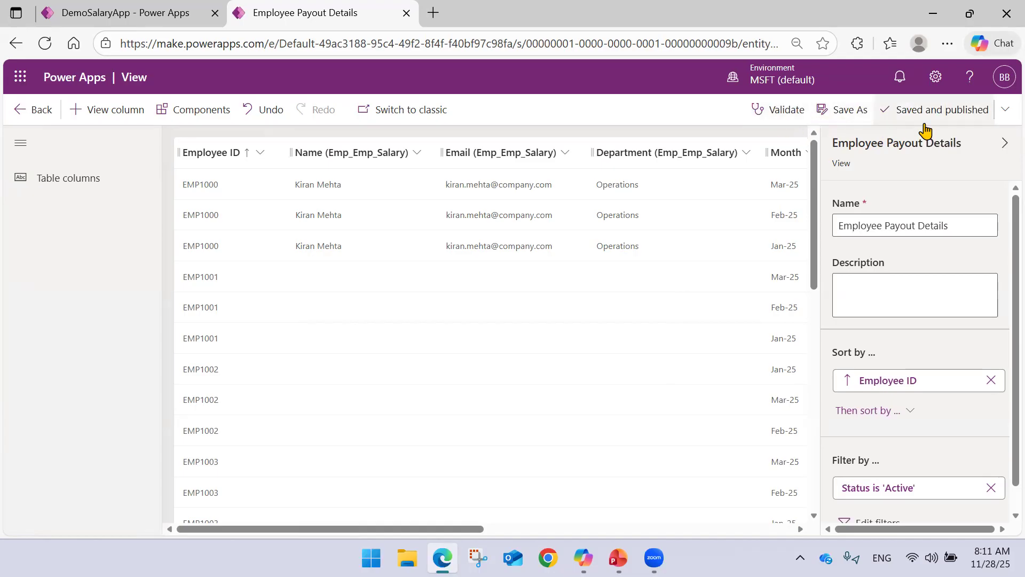
{"action": "left_click", "coordinate": [35, 110]}
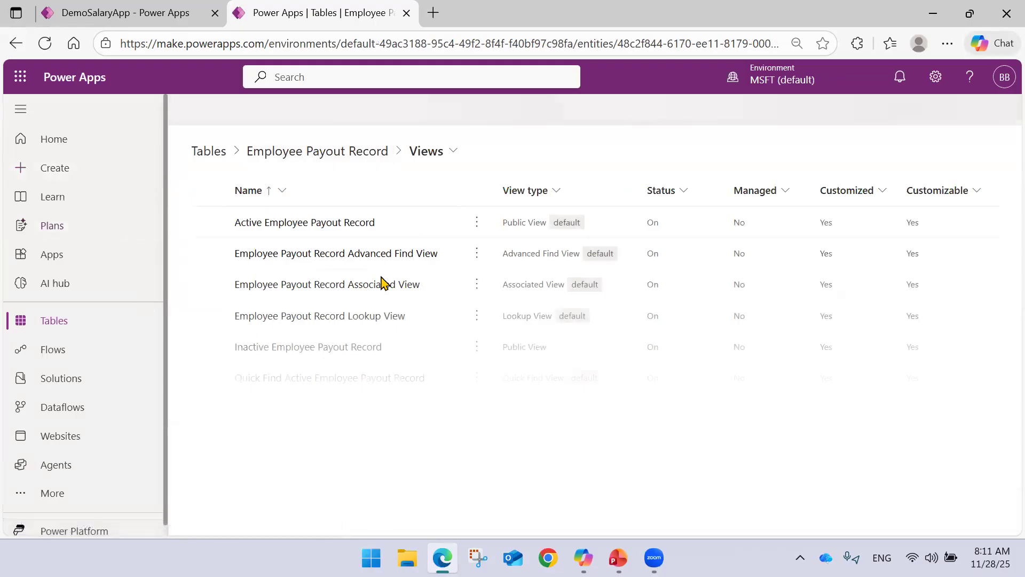
{"action": "left_click", "coordinate": [123, 13]}
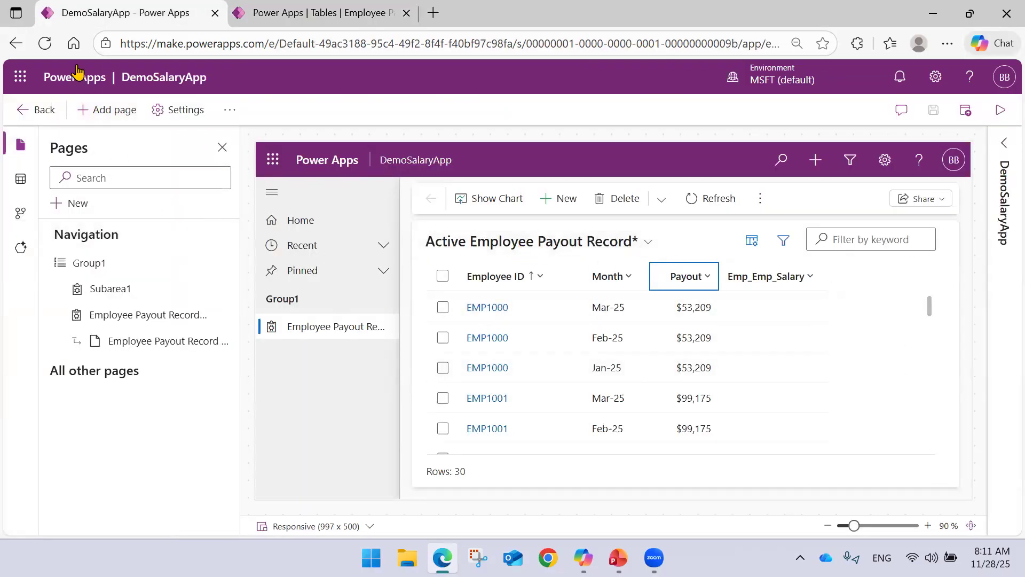
{"action": "left_click", "coordinate": [50, 45]}
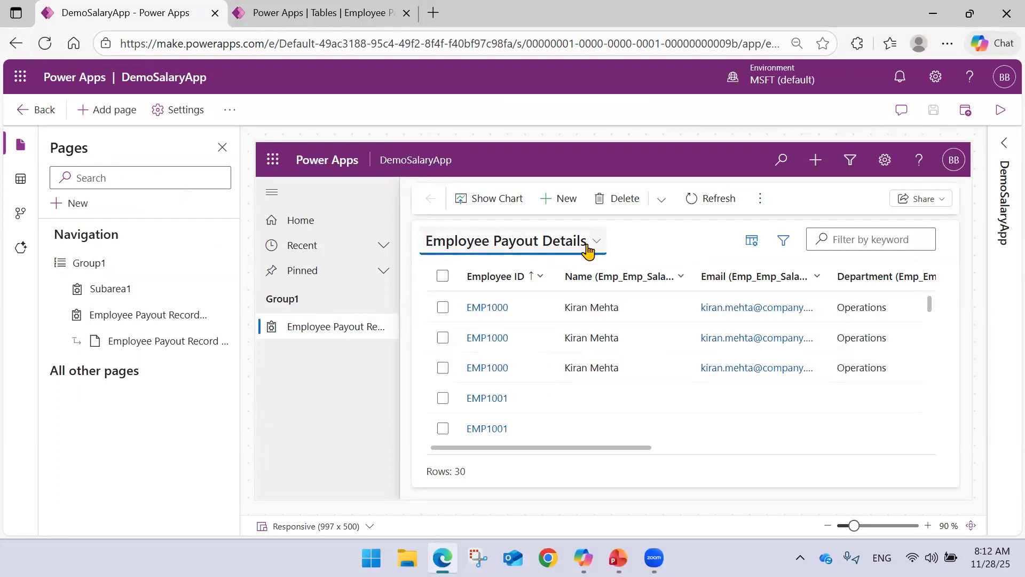
Review the rows and all columns of the Employee Payout Details view in the app preview, and check the list of available views.
{"action": "scroll", "coordinate": [577, 380], "scroll_direction": "down", "scroll_amount": 1}
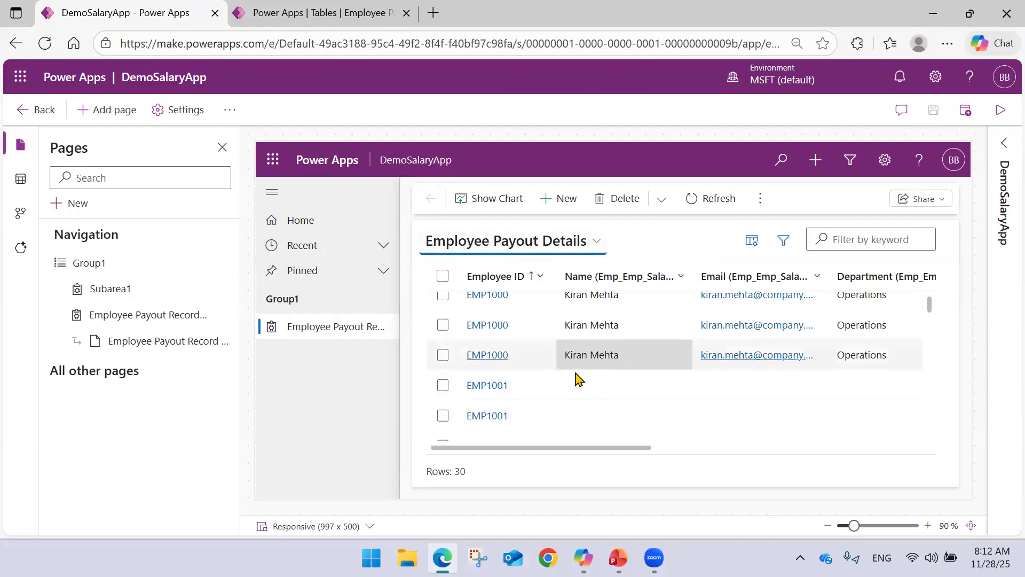
{"action": "scroll", "coordinate": [577, 379], "scroll_direction": "up", "scroll_amount": 1}
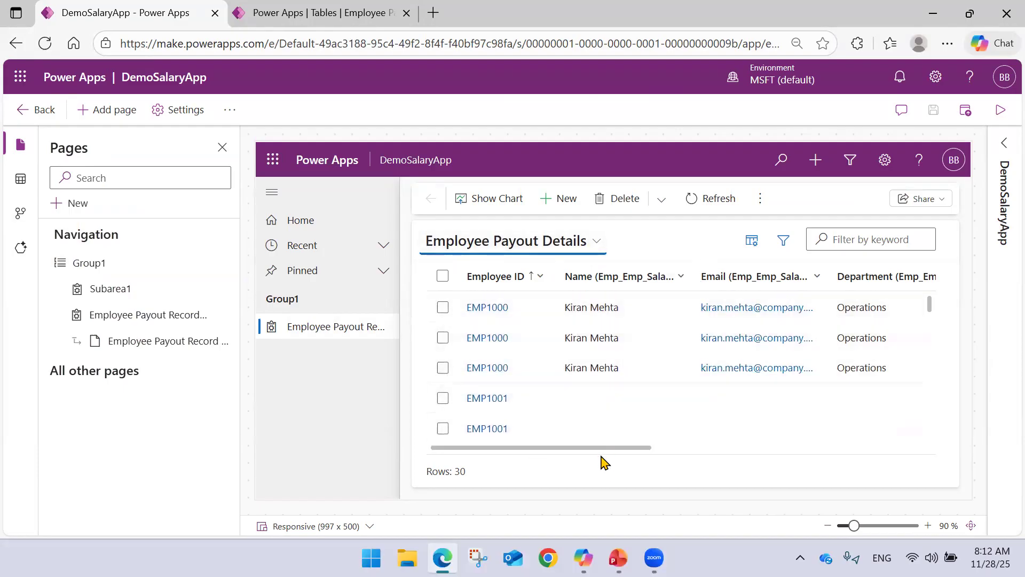
{"action": "left_click_drag", "start_coordinate": [599, 449], "coordinate": [885, 446]}
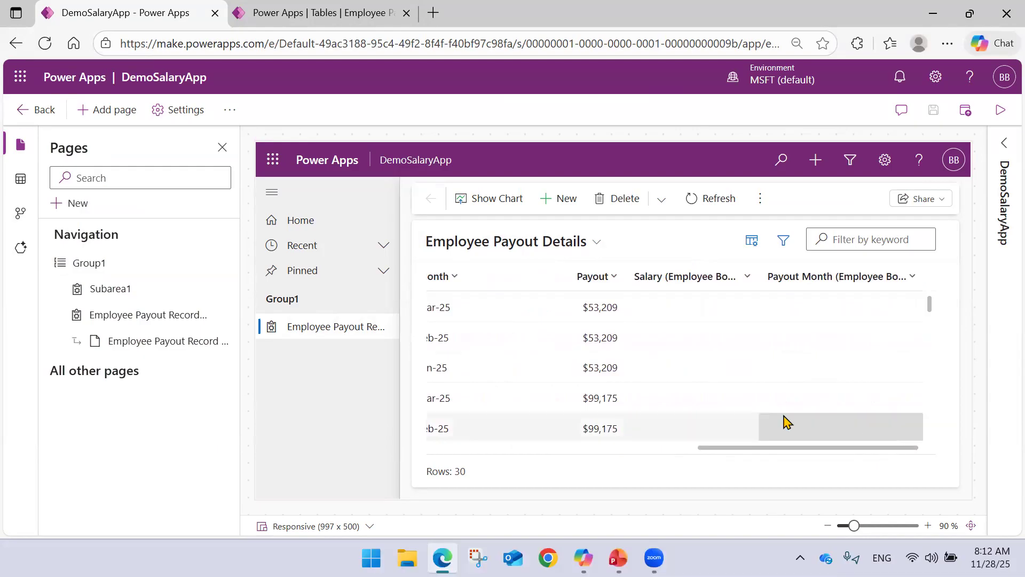
{"action": "left_click_drag", "start_coordinate": [734, 452], "coordinate": [457, 462]}
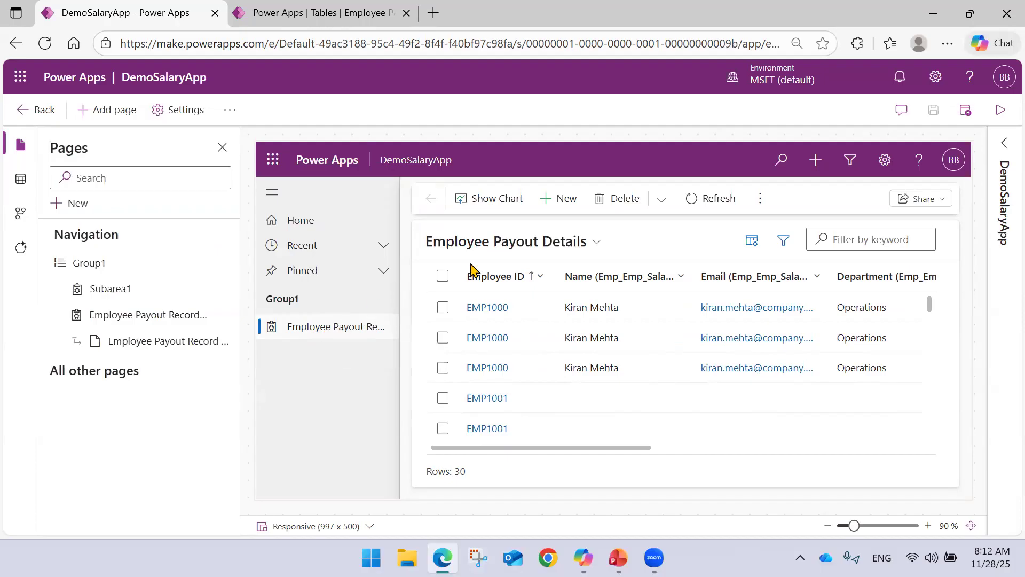
{"action": "left_click", "coordinate": [596, 246]}
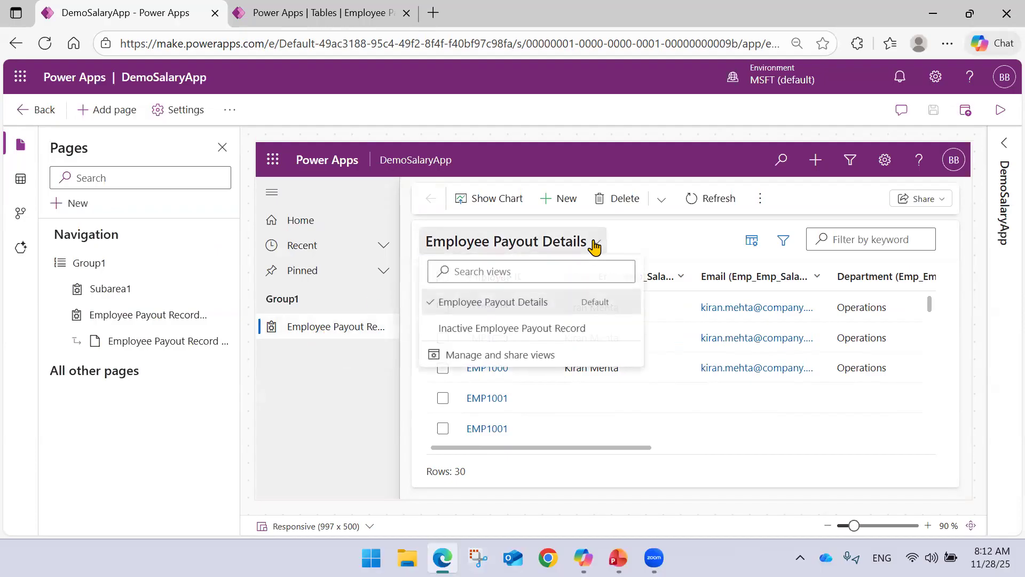
{"action": "left_click", "coordinate": [648, 235]}
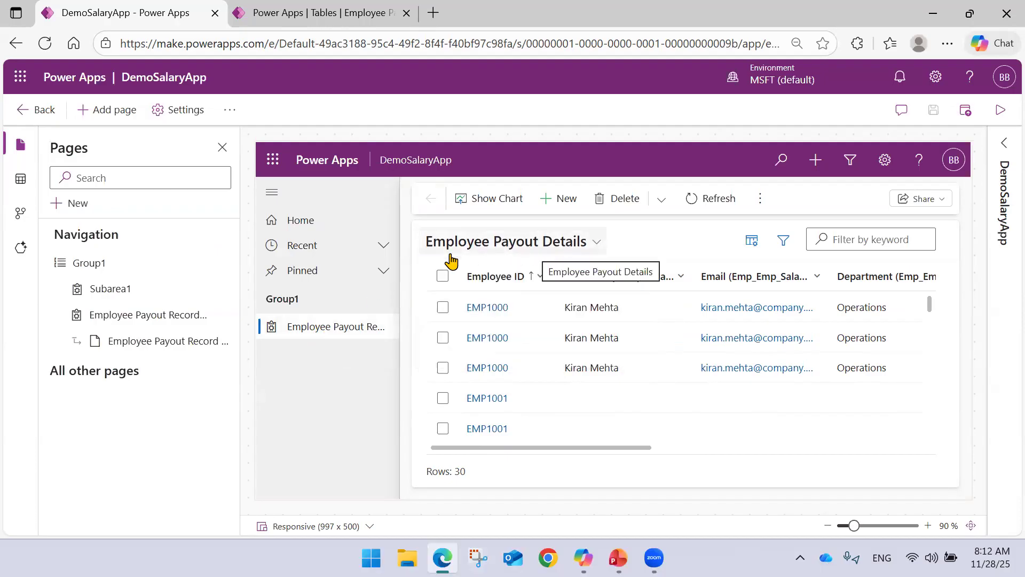
Open the Employee Payout Record form page from the app navigation and examine all the fields on the new record form.
{"action": "left_click", "coordinate": [188, 348]}
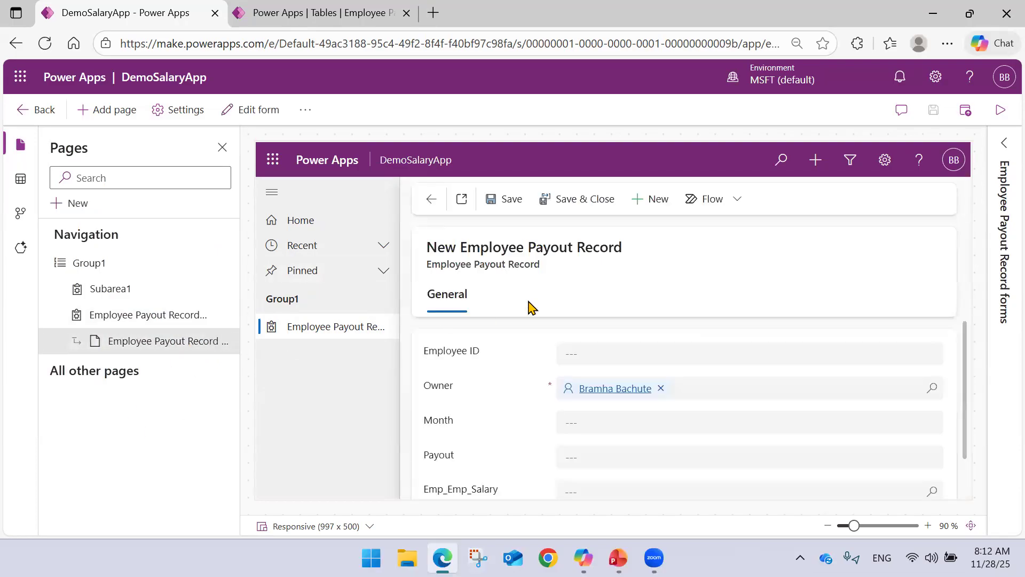
{"action": "scroll", "coordinate": [542, 377], "scroll_direction": "down", "scroll_amount": 2}
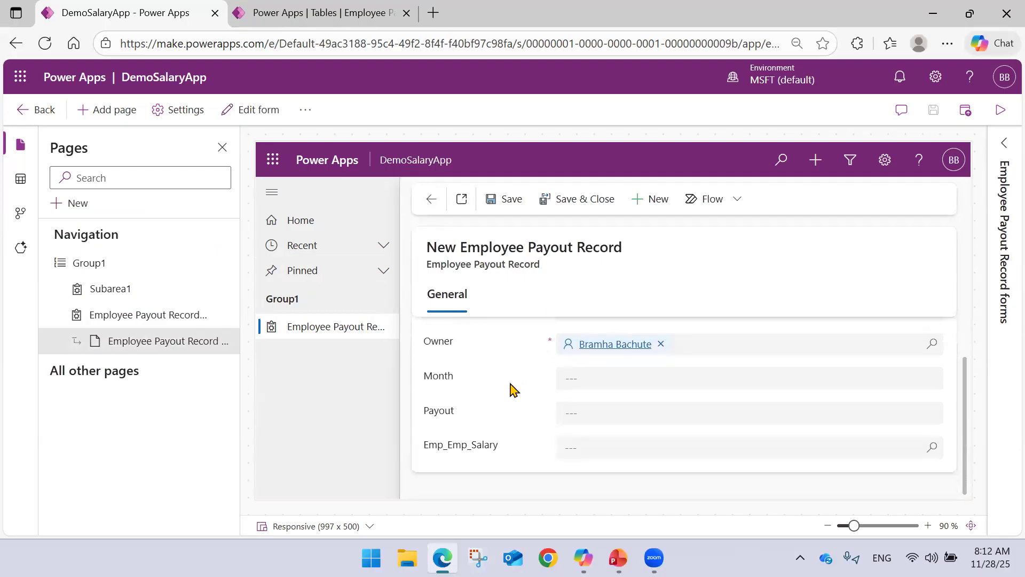
{"action": "scroll", "coordinate": [512, 388], "scroll_direction": "up", "scroll_amount": 2}
{"action": "scroll", "coordinate": [513, 374], "scroll_direction": "down", "scroll_amount": 1}
{"action": "scroll", "coordinate": [507, 381], "scroll_direction": "up", "scroll_amount": 1}
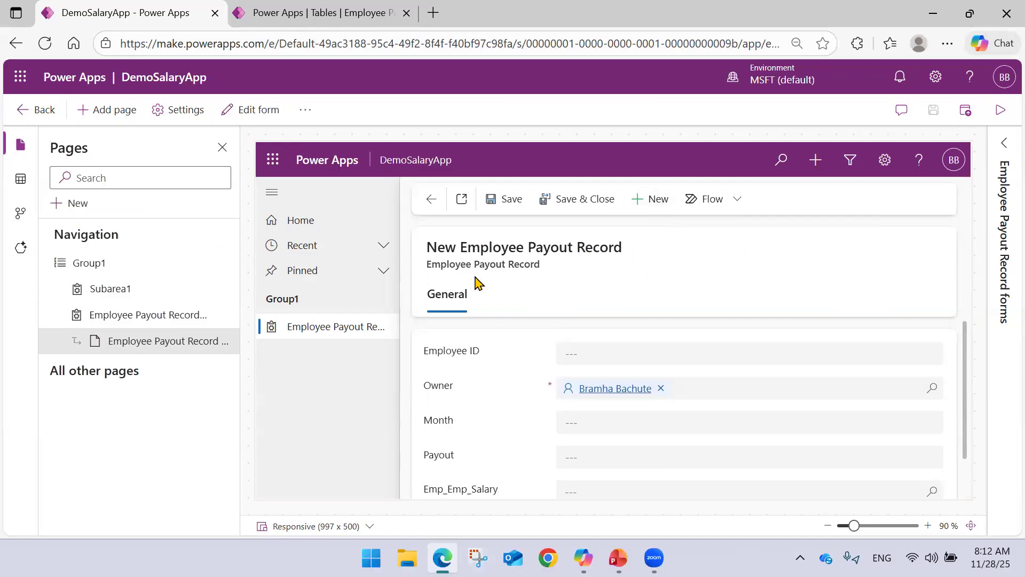
{"action": "scroll", "coordinate": [539, 361], "scroll_direction": "down", "scroll_amount": 1}
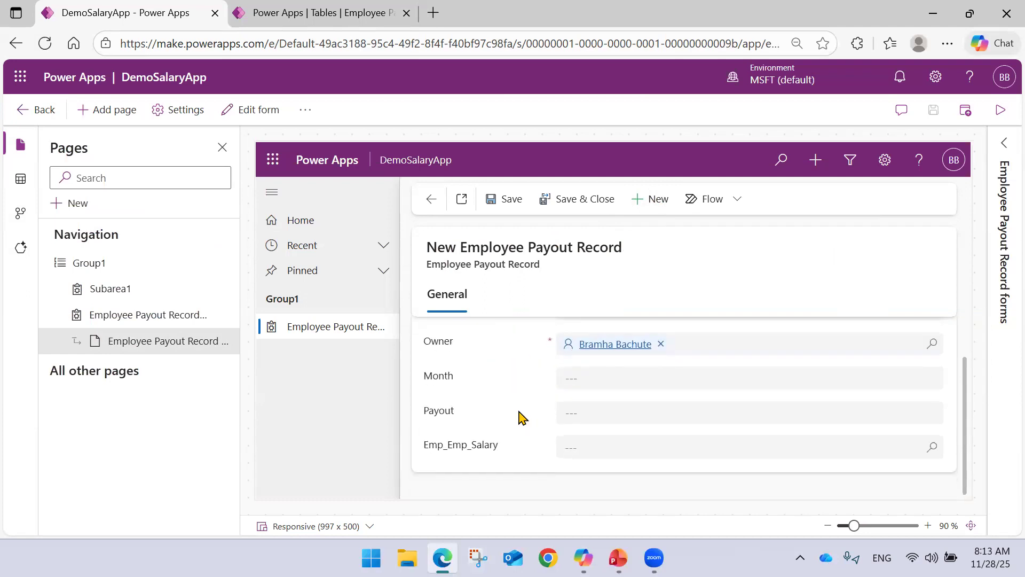
{"action": "scroll", "coordinate": [520, 415], "scroll_direction": "up", "scroll_amount": 1}
{"action": "scroll", "coordinate": [521, 407], "scroll_direction": "down", "scroll_amount": 1}
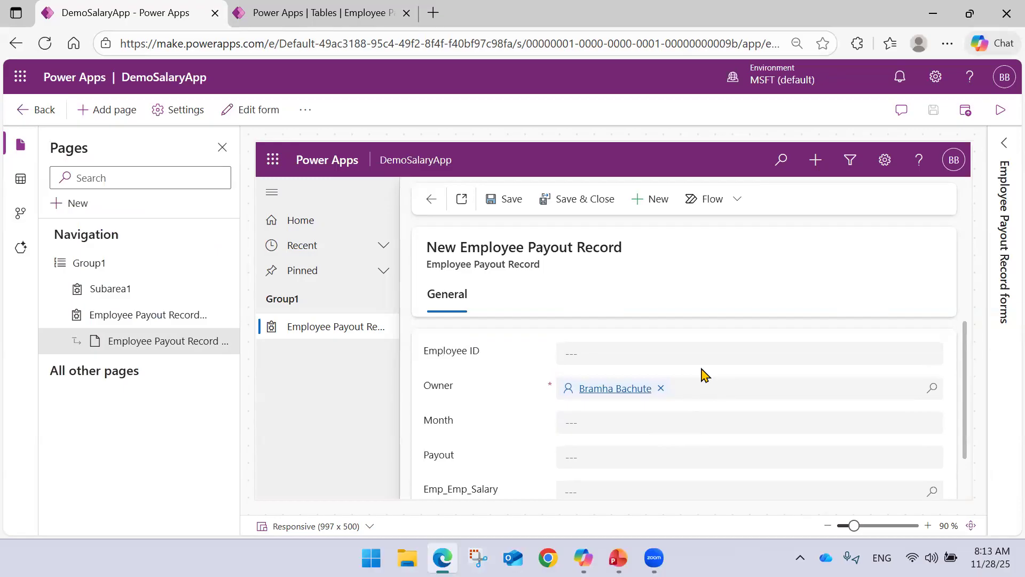
{"action": "scroll", "coordinate": [701, 373], "scroll_direction": "down", "scroll_amount": 1}
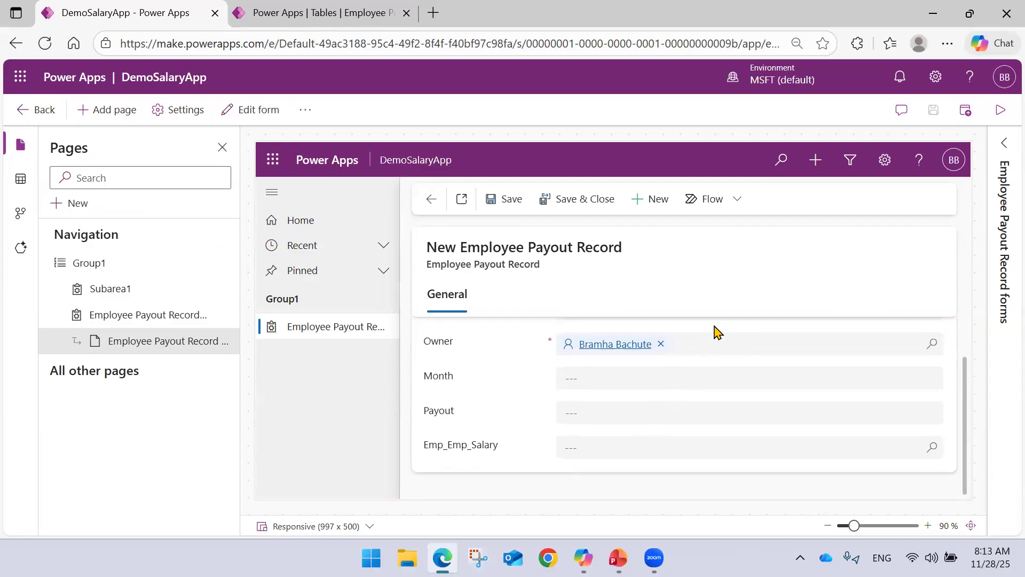
{"action": "scroll", "coordinate": [681, 401], "scroll_direction": "up", "scroll_amount": 1}
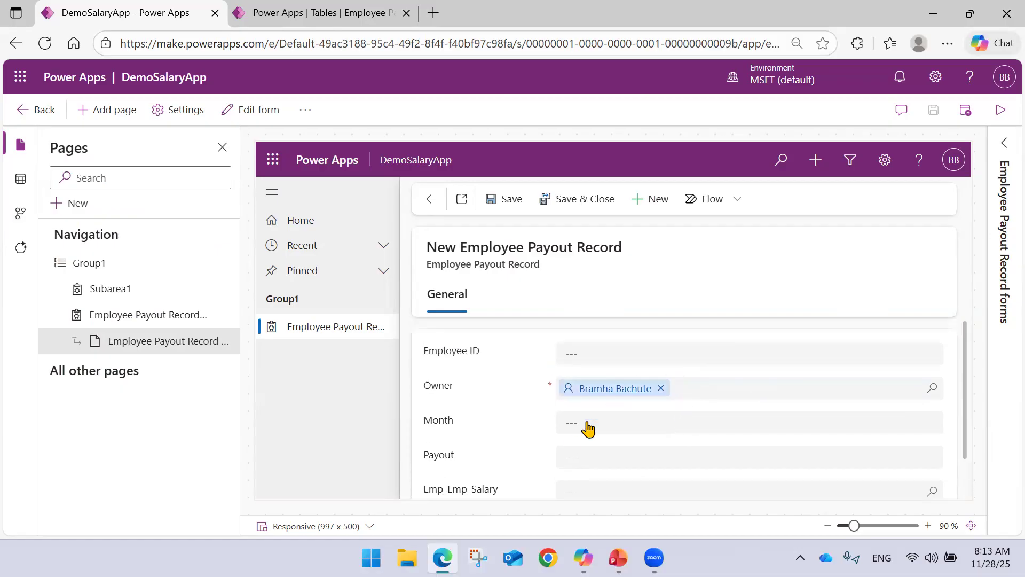
{"action": "scroll", "coordinate": [581, 426], "scroll_direction": "down", "scroll_amount": 1}
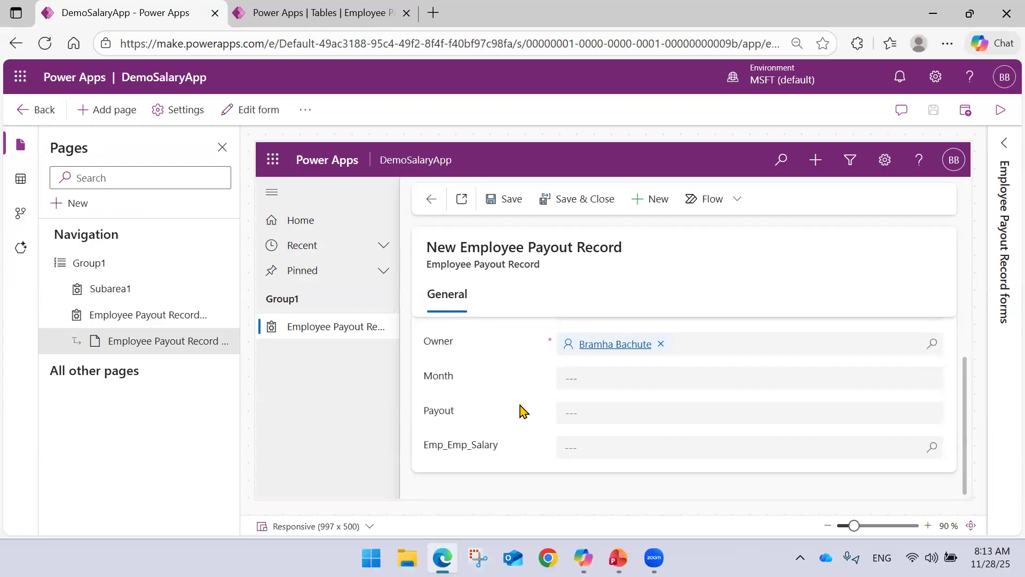
{"action": "scroll", "coordinate": [522, 413], "scroll_direction": "up", "scroll_amount": 1}
Switch to the tables browser tab and open the Employee table from the custom tables.
{"action": "left_click", "coordinate": [308, 7]}
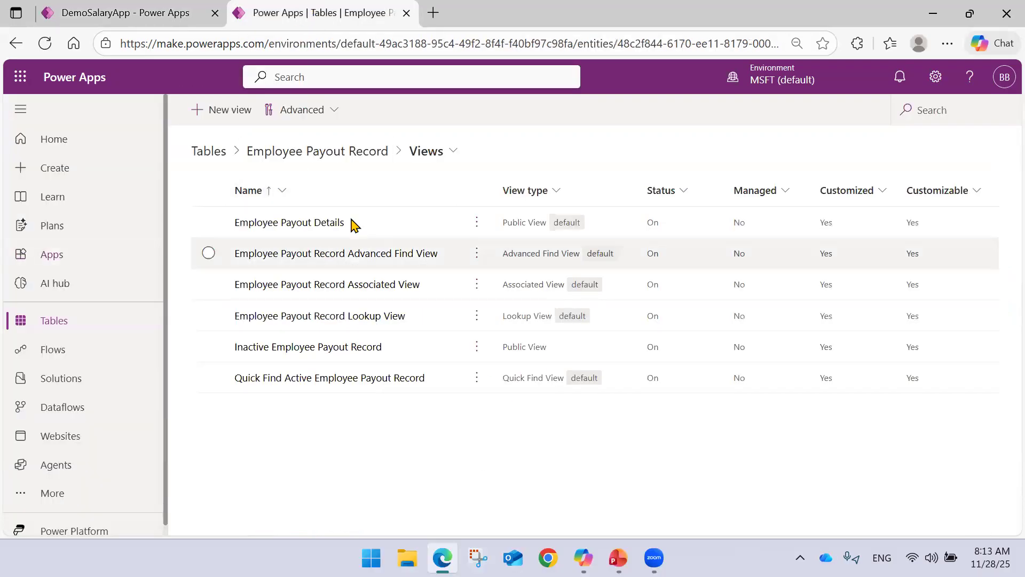
{"action": "left_click", "coordinate": [84, 326]}
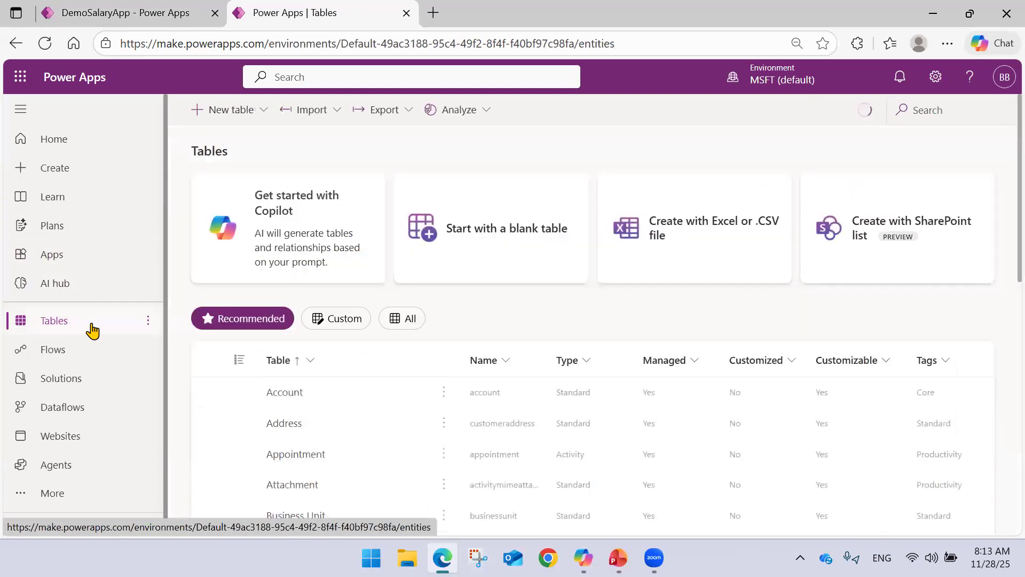
{"action": "left_click", "coordinate": [326, 323]}
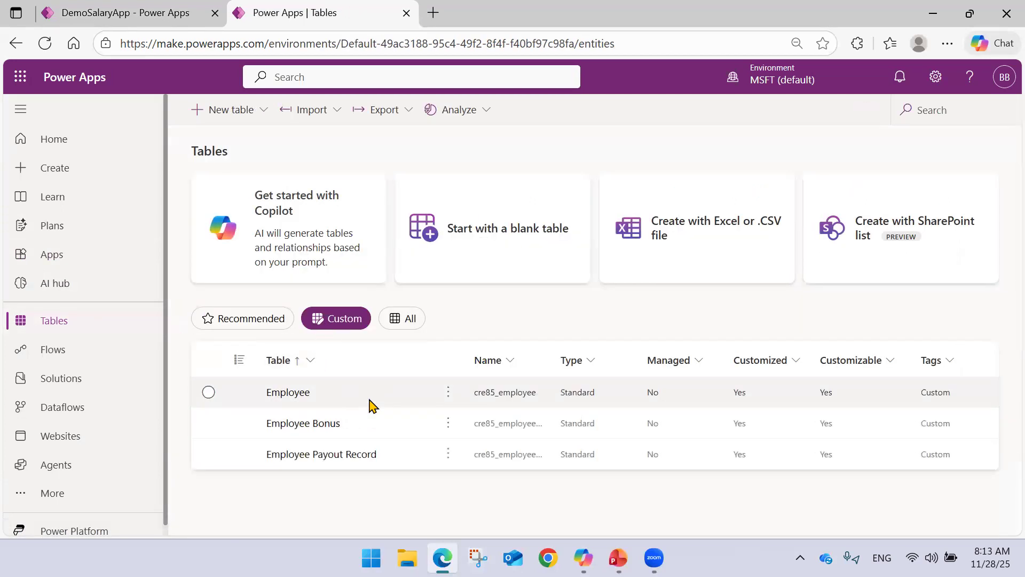
{"action": "left_click", "coordinate": [306, 395]}
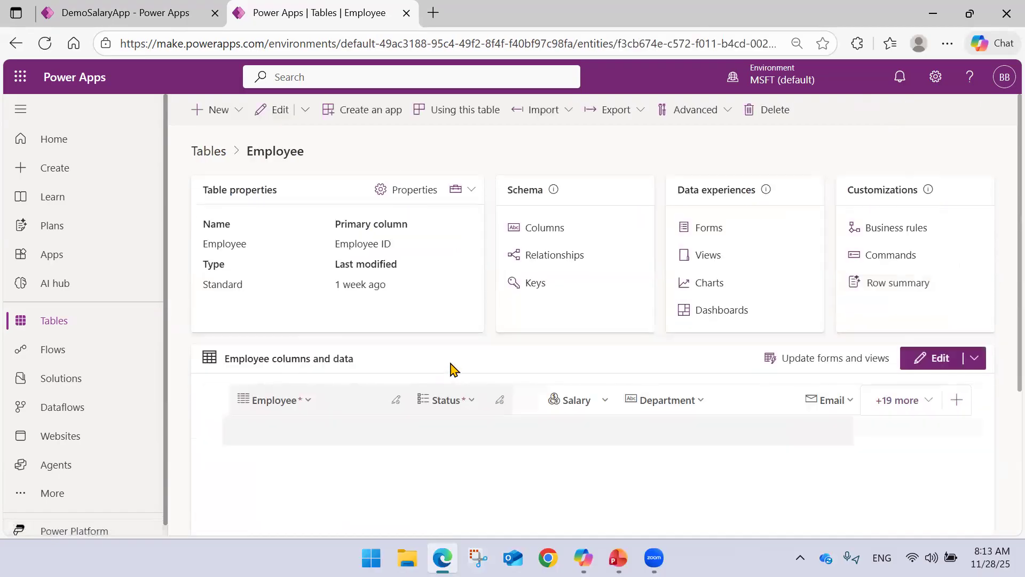
Review the Employee table's data across all columns, and open its full editing grid to add more rows.
{"action": "scroll", "coordinate": [449, 368], "scroll_direction": "down", "scroll_amount": 4}
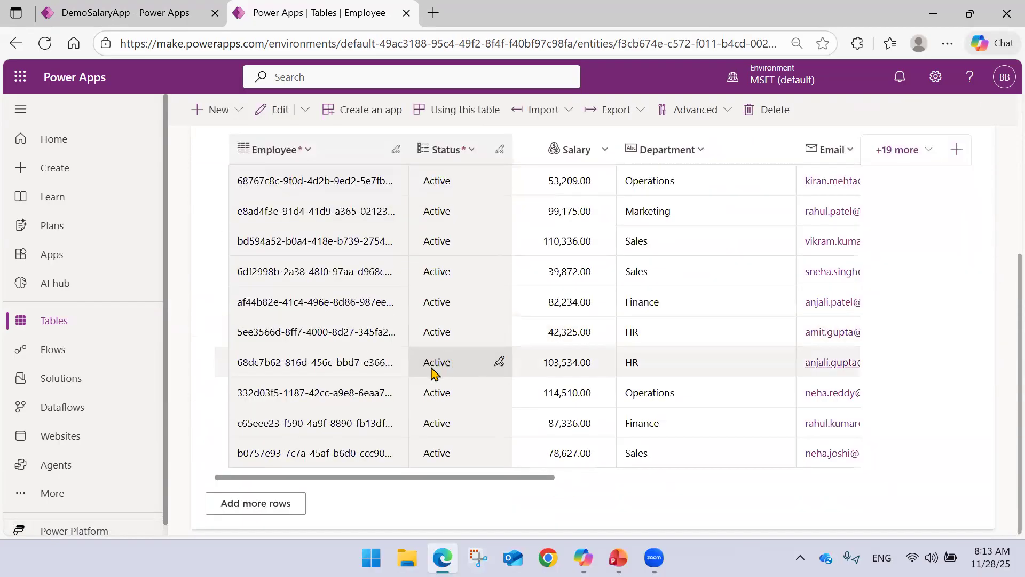
{"action": "scroll", "coordinate": [496, 378], "scroll_direction": "up", "scroll_amount": 2}
{"action": "scroll", "coordinate": [497, 379], "scroll_direction": "down", "scroll_amount": 3}
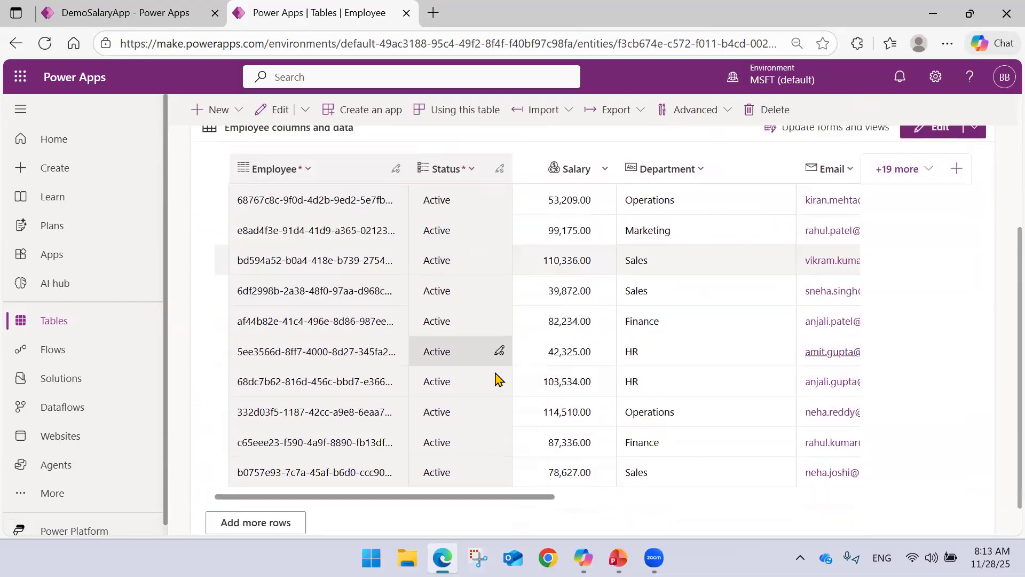
{"action": "left_click_drag", "start_coordinate": [462, 483], "coordinate": [769, 498]}
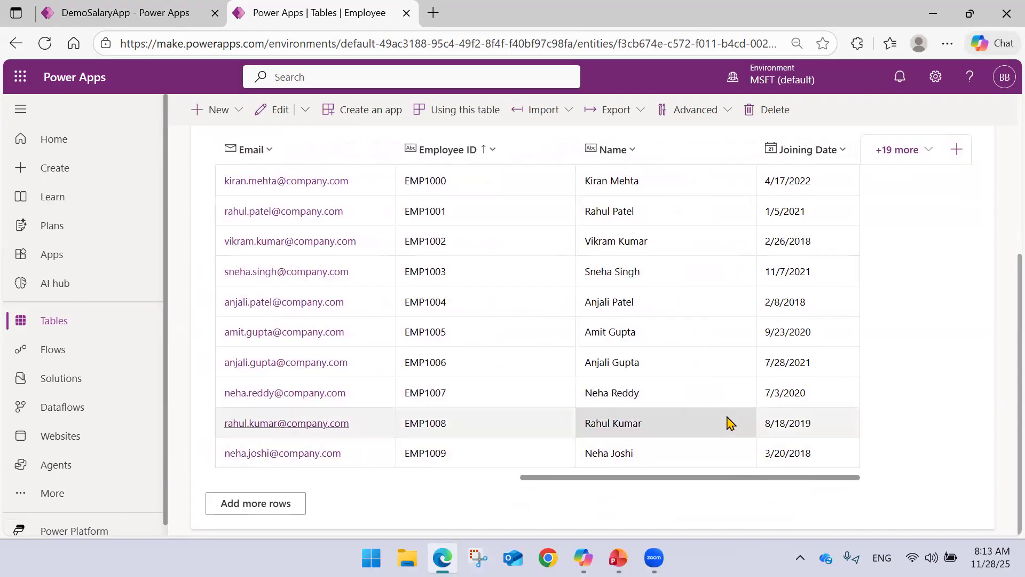
{"action": "scroll", "coordinate": [715, 406], "scroll_direction": "up", "scroll_amount": 4}
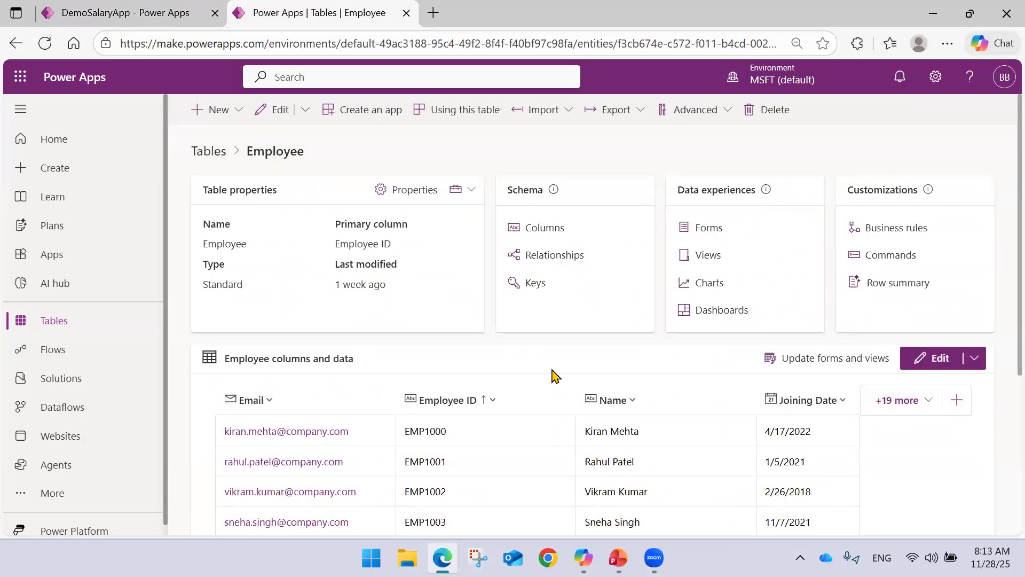
{"action": "scroll", "coordinate": [552, 374], "scroll_direction": "down", "scroll_amount": 4}
{"action": "left_click", "coordinate": [279, 504]}
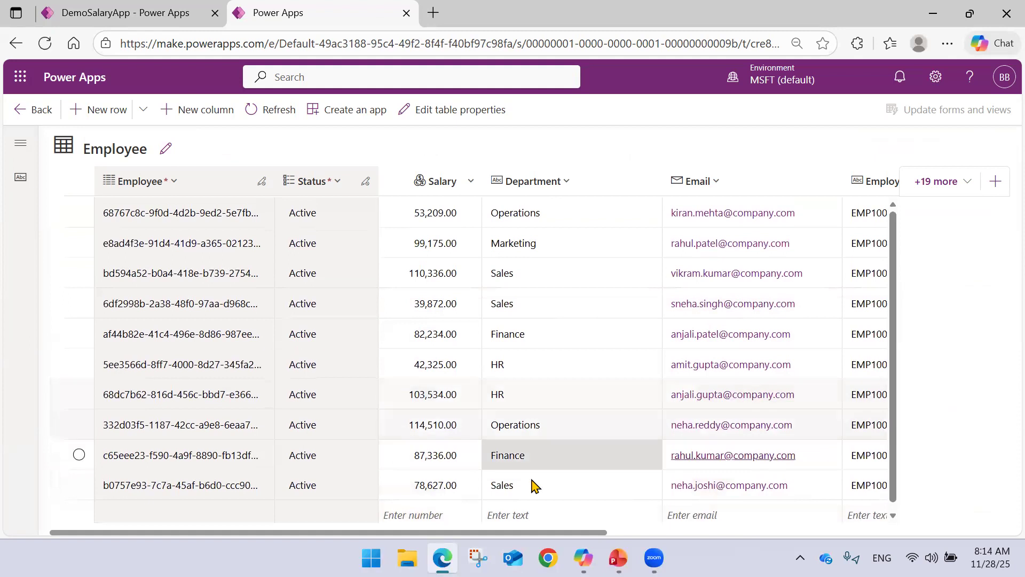
Start a new row in the Employee table with the joining date 11/1/2025.
{"action": "left_click_drag", "start_coordinate": [530, 532], "coordinate": [824, 554]}
{"action": "left_click", "coordinate": [827, 516]}
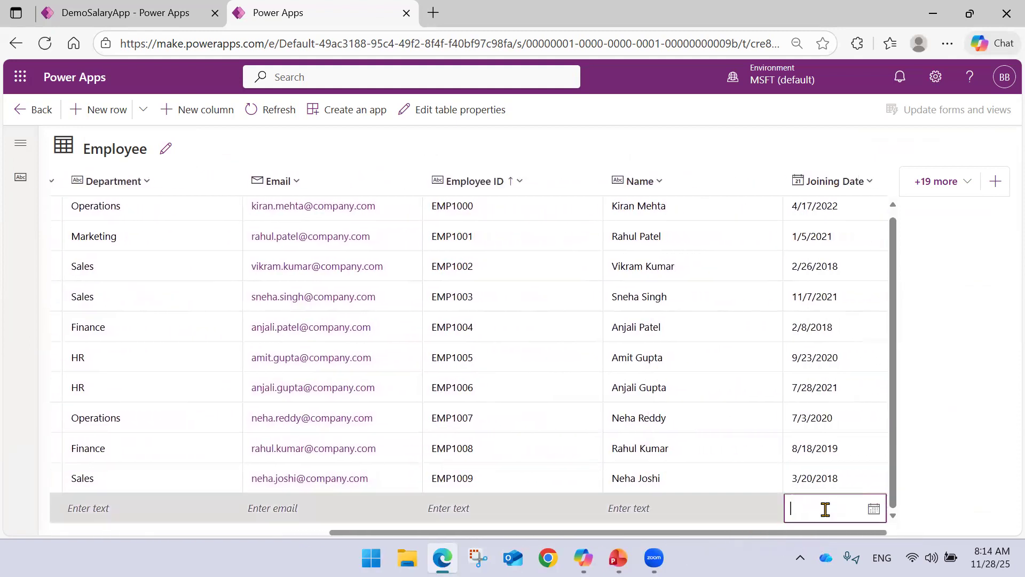
{"action": "left_click", "coordinate": [874, 509]}
{"action": "left_click", "coordinate": [817, 447]}
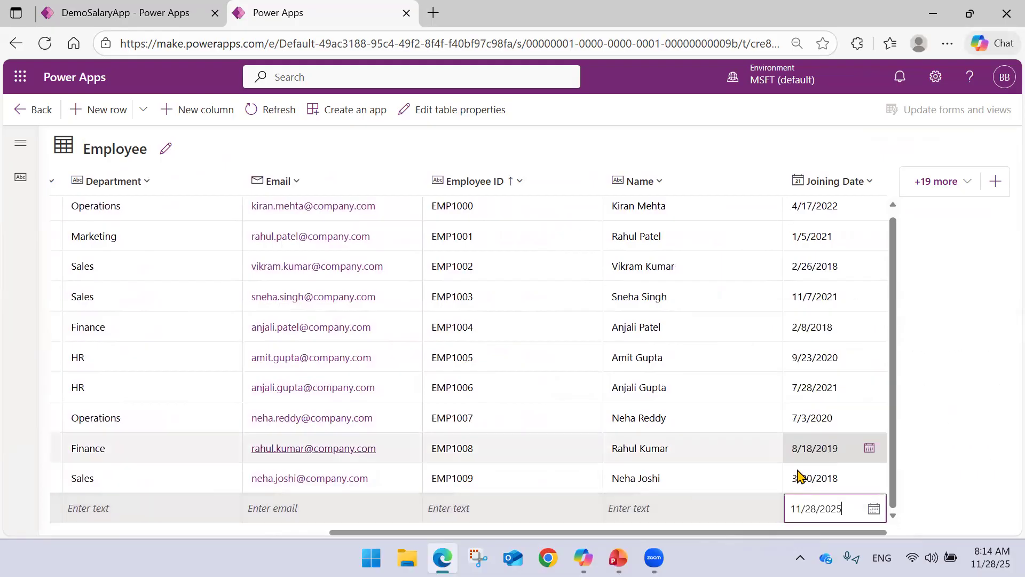
{"action": "left_click", "coordinate": [874, 508]}
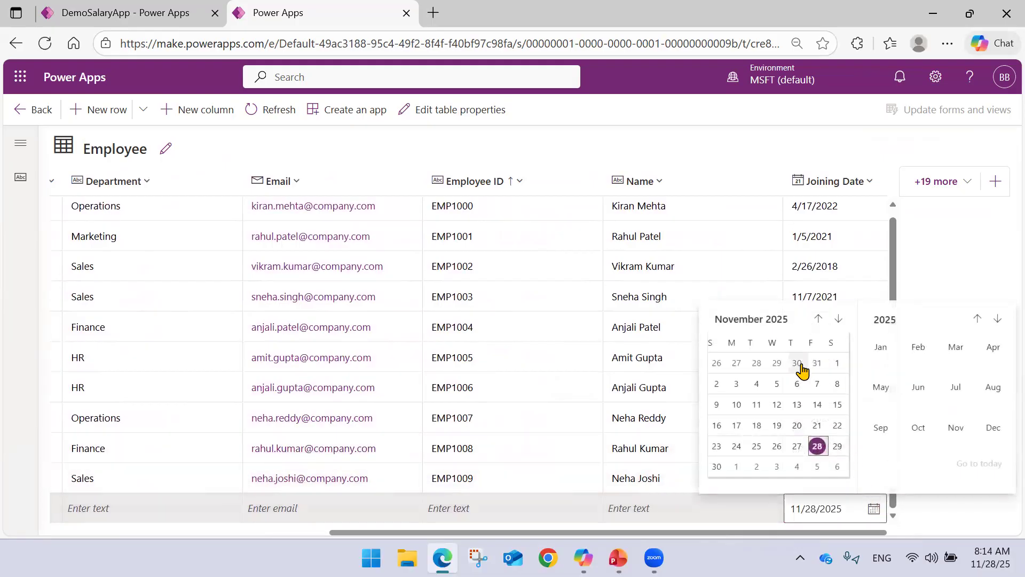
{"action": "left_click", "coordinate": [837, 366]}
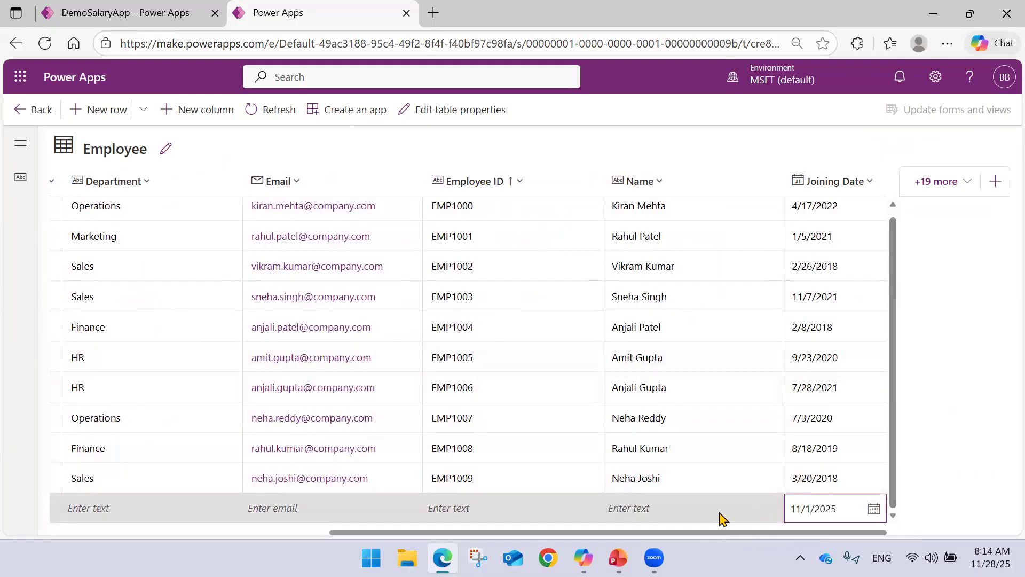
Enter the employee's full name in the Name column of the new row.
{"action": "left_click", "coordinate": [691, 513]}
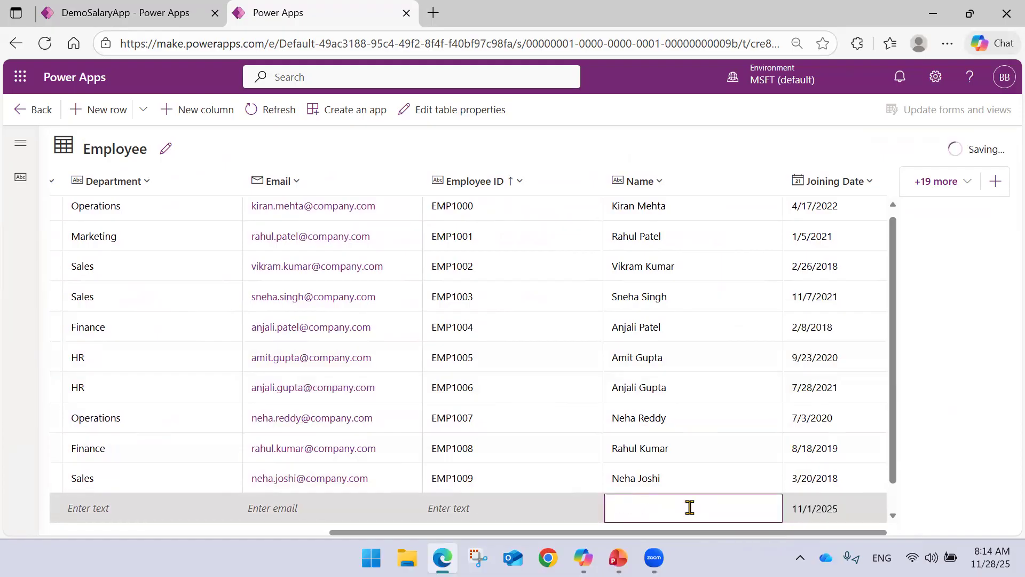
{"action": "type", "text": "mha"}
{"action": "key", "text": "BackSpace"}
{"action": "key", "text": "BackSpace"}
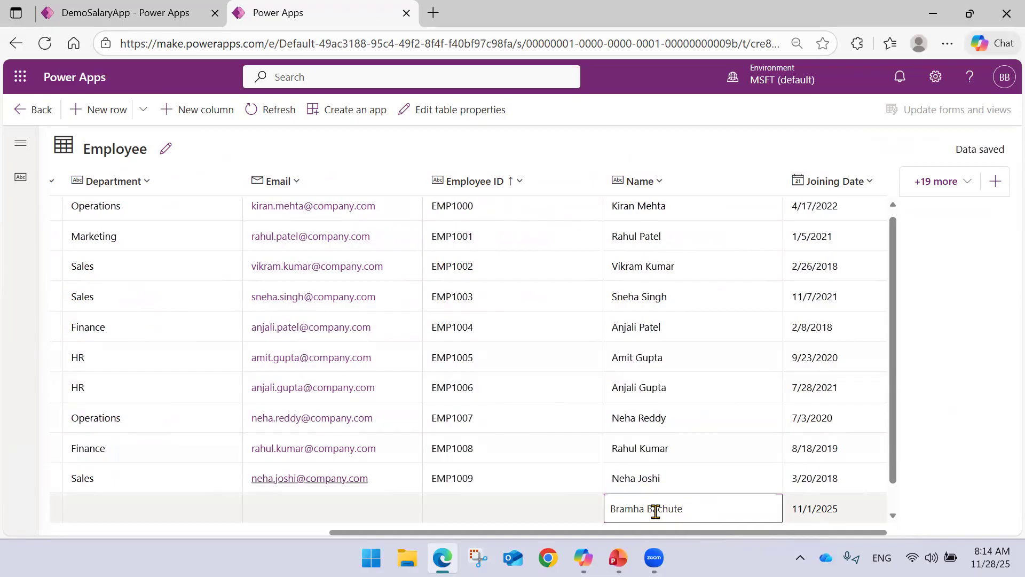
Enter the new employee's ID and company e-mail address in the Employee ID and Email columns of the new row.
{"action": "left_click", "coordinate": [574, 511]}
{"action": "left_click", "coordinate": [535, 505]}
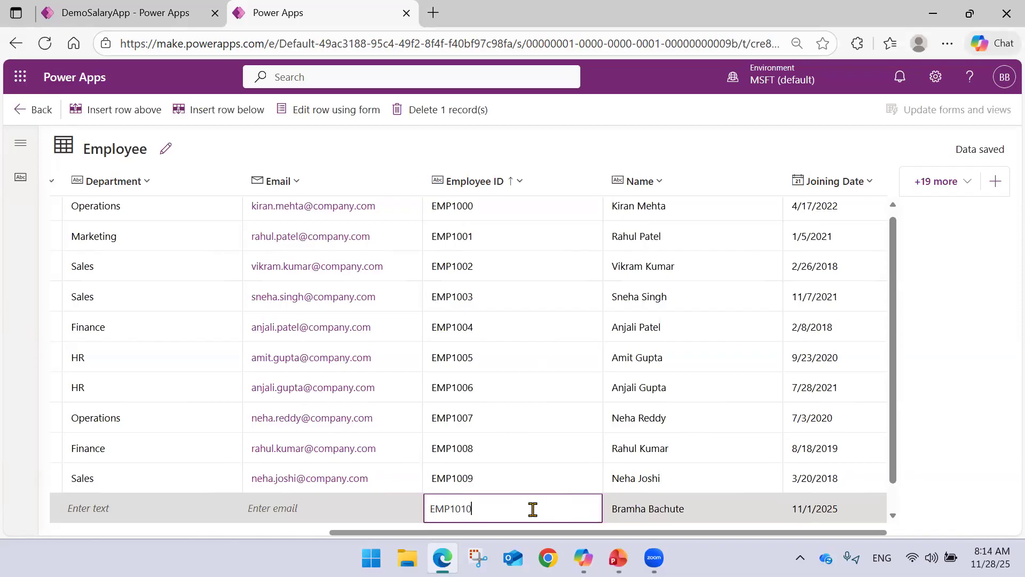
{"action": "left_click", "coordinate": [389, 514]}
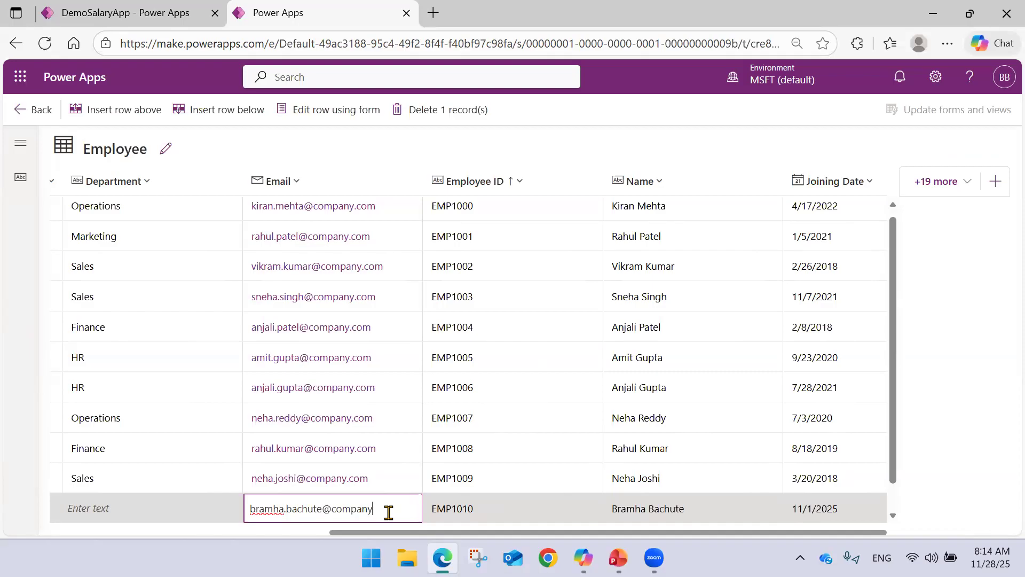
{"action": "key", "text": "Return"}
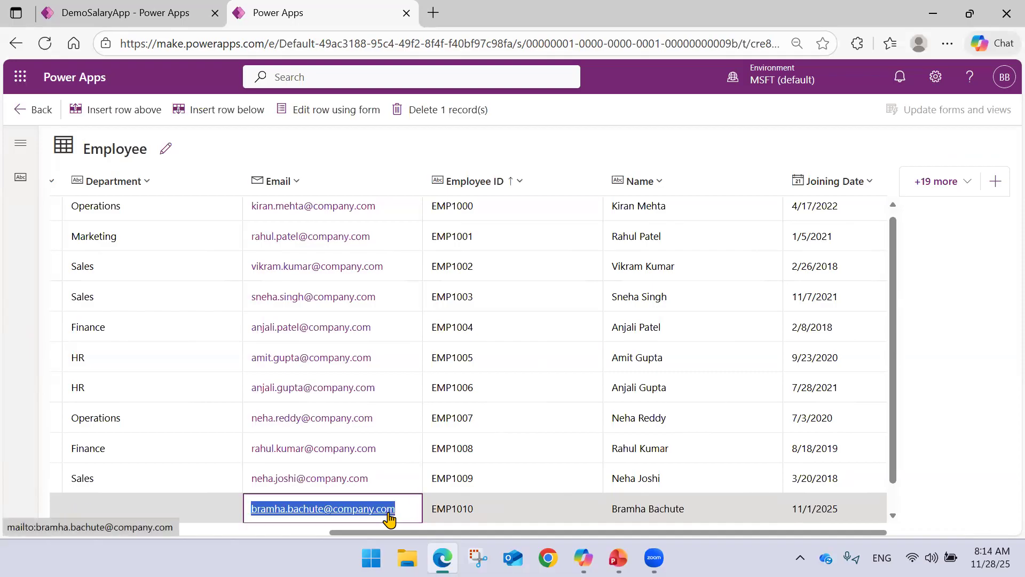
Set the new employee's Department to Data Analytics and Salary to 50,000 in the Employee table.
{"action": "left_click", "coordinate": [188, 510]}
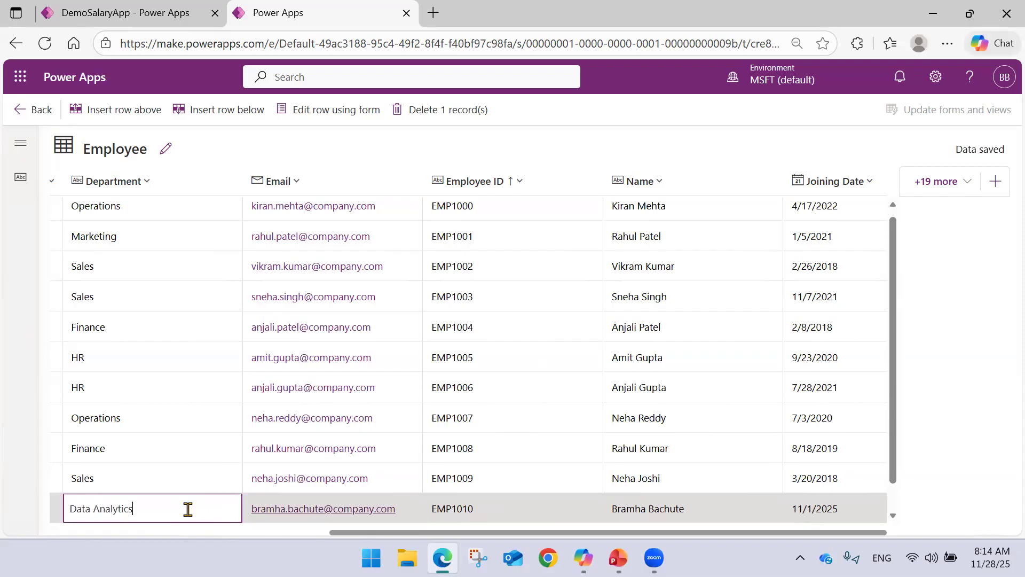
{"action": "triple_click", "coordinate": [188, 510]}
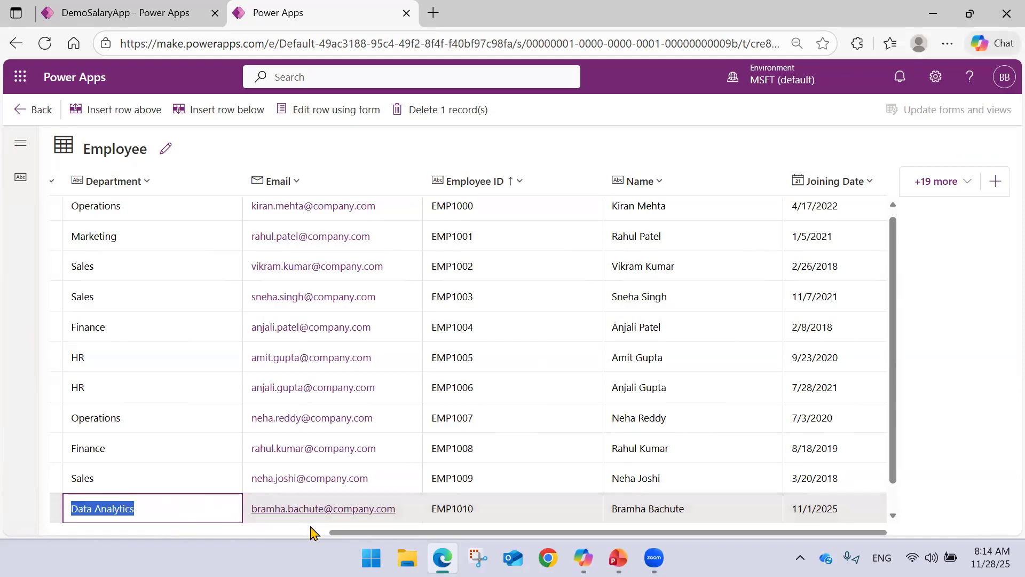
{"action": "left_click_drag", "start_coordinate": [329, 538], "coordinate": [279, 541]}
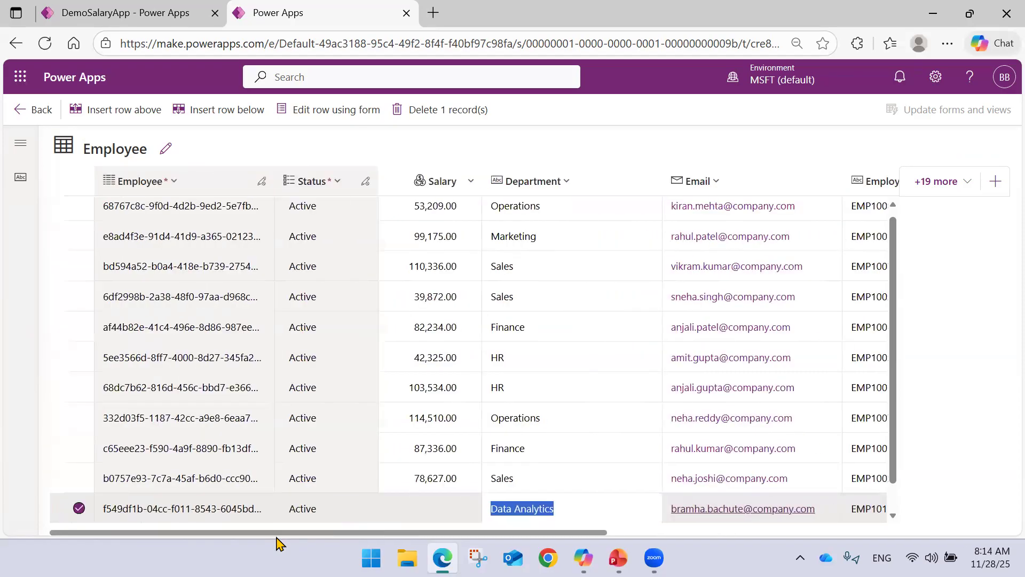
{"action": "left_click", "coordinate": [409, 508]}
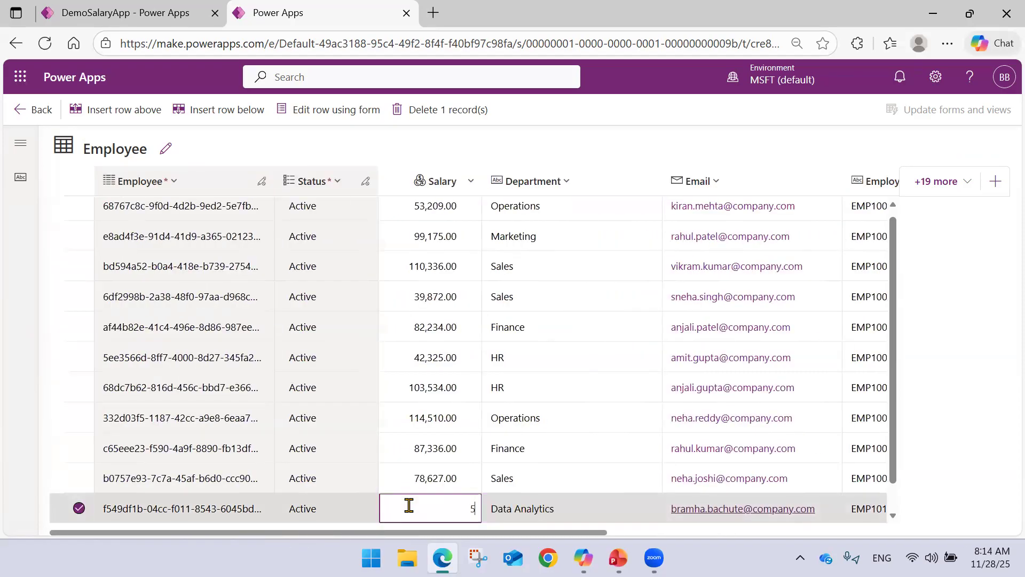
{"action": "key", "text": "Return"}
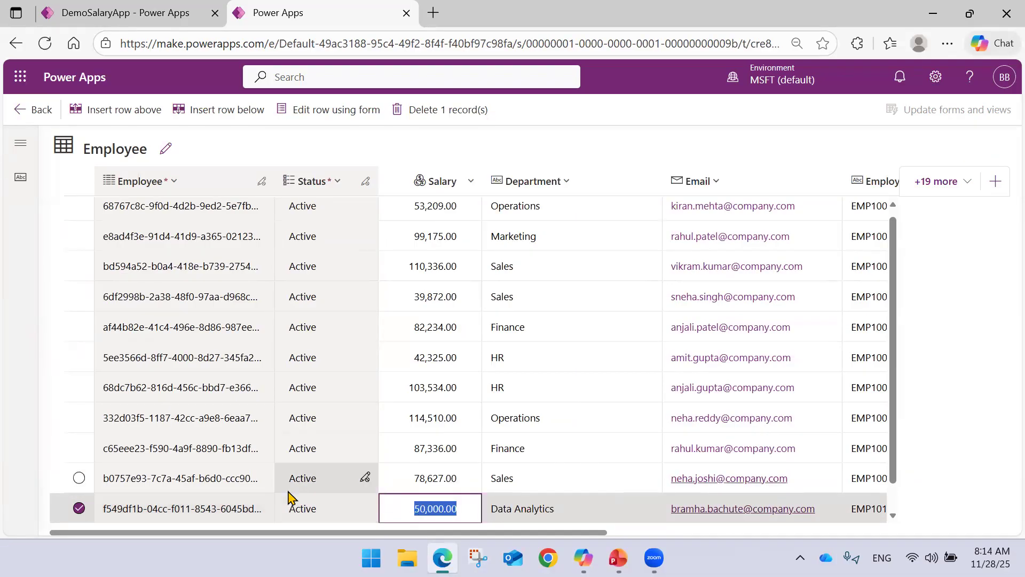
{"action": "left_click_drag", "start_coordinate": [219, 537], "coordinate": [160, 542]}
Look over the New Employee Payout Record form in the DemoSalaryApp tab, and return the Employee table from its editing grid to its overview.
{"action": "left_click", "coordinate": [109, 16]}
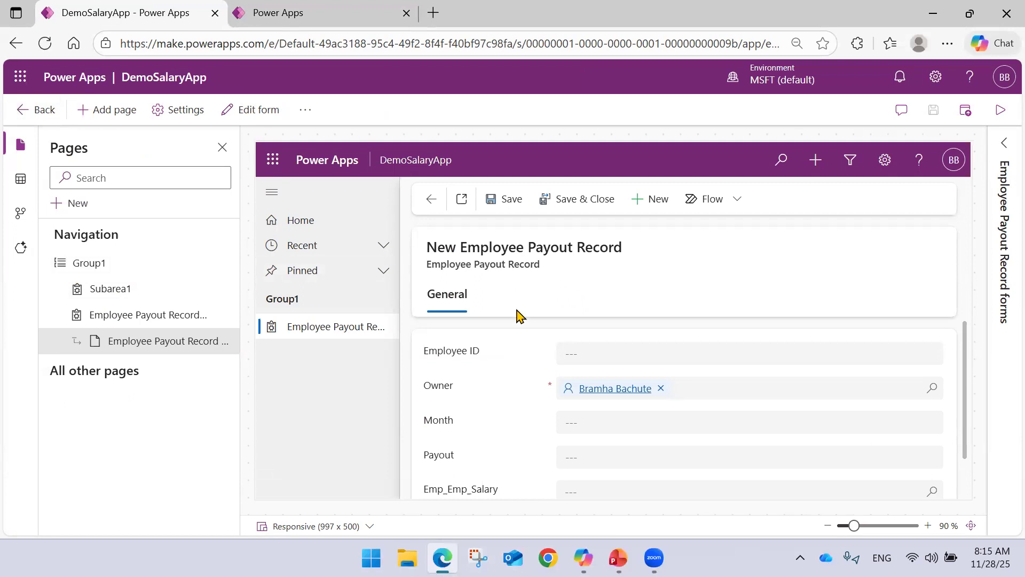
{"action": "scroll", "coordinate": [512, 347], "scroll_direction": "down", "scroll_amount": 2}
{"action": "scroll", "coordinate": [488, 390], "scroll_direction": "up", "scroll_amount": 2}
{"action": "left_click", "coordinate": [356, 6]}
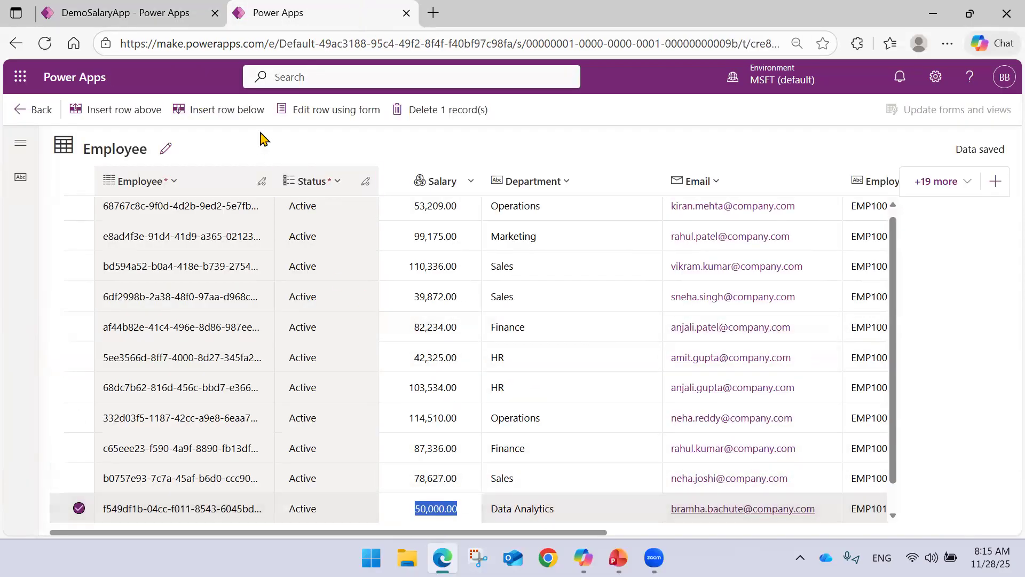
{"action": "left_click", "coordinate": [36, 114]}
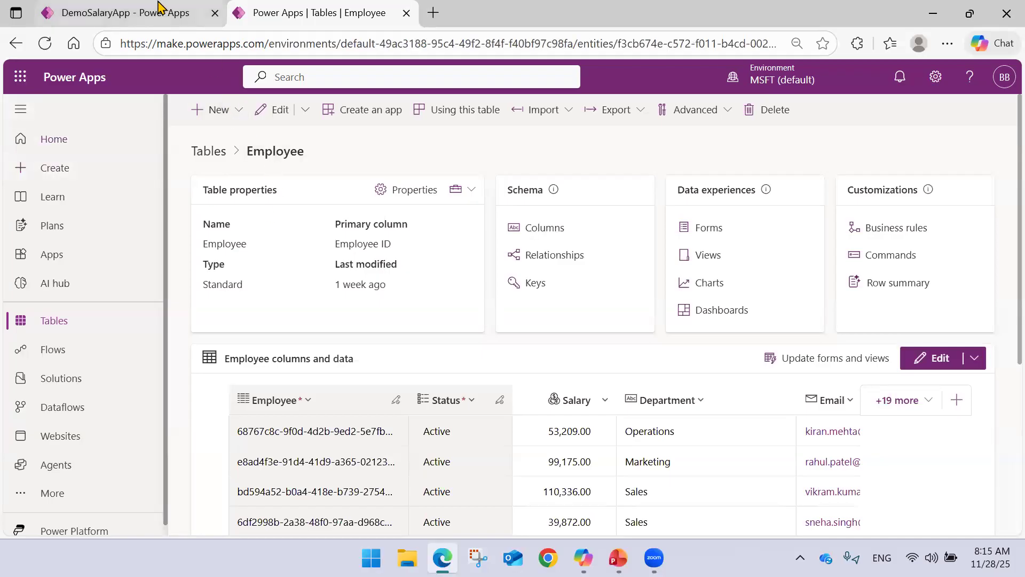
Switch to the DemoSalaryApp tab and link the newly added employee in the Emp_Emp_Salary lookup of the new payout record.
{"action": "left_click", "coordinate": [198, 8]}
{"action": "scroll", "coordinate": [584, 350], "scroll_direction": "down", "scroll_amount": 1}
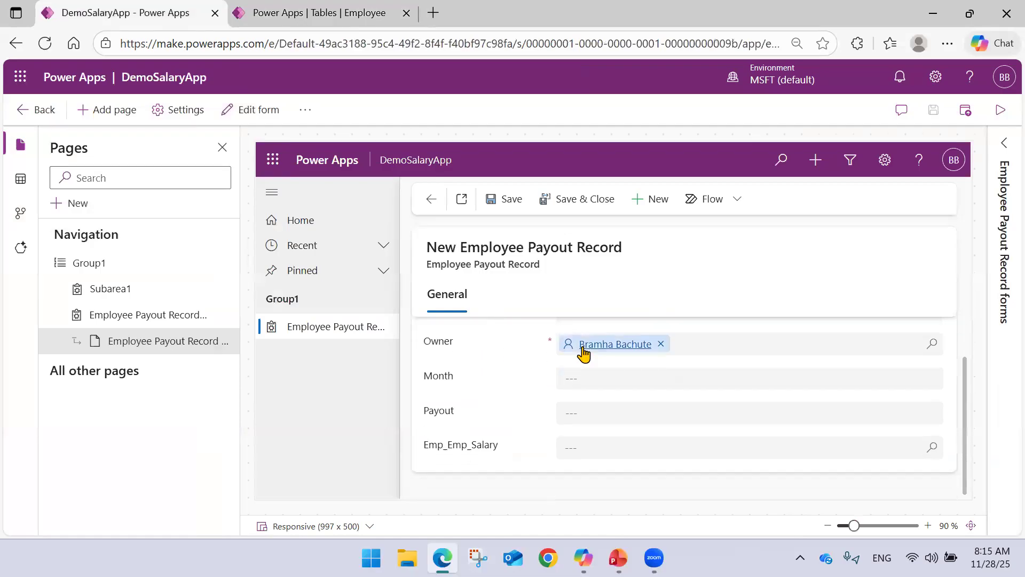
{"action": "scroll", "coordinate": [526, 377], "scroll_direction": "up", "scroll_amount": 1}
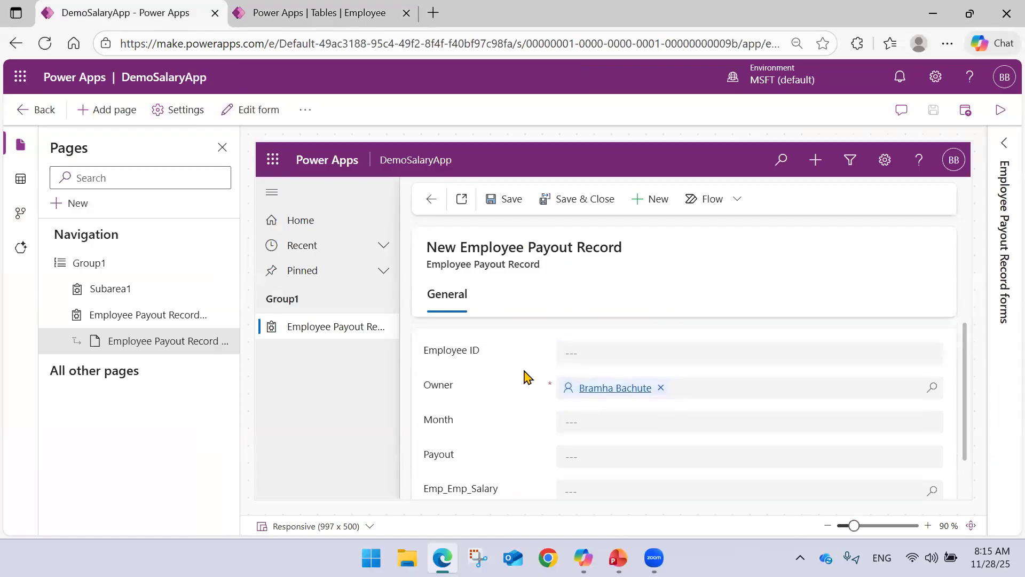
{"action": "scroll", "coordinate": [521, 424], "scroll_direction": "down", "scroll_amount": 1}
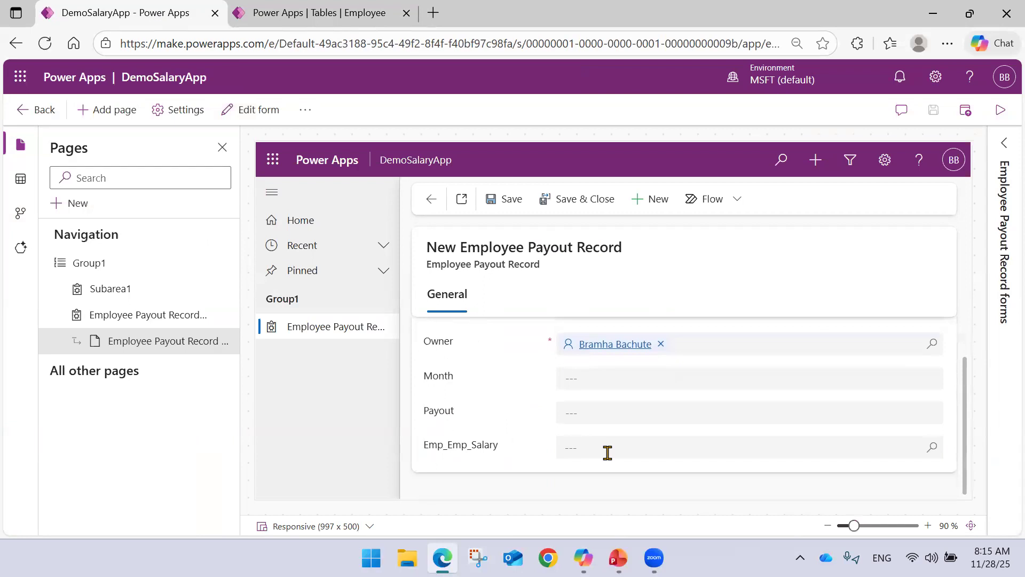
{"action": "left_click", "coordinate": [608, 452]}
{"action": "type", "text": "Emp"}
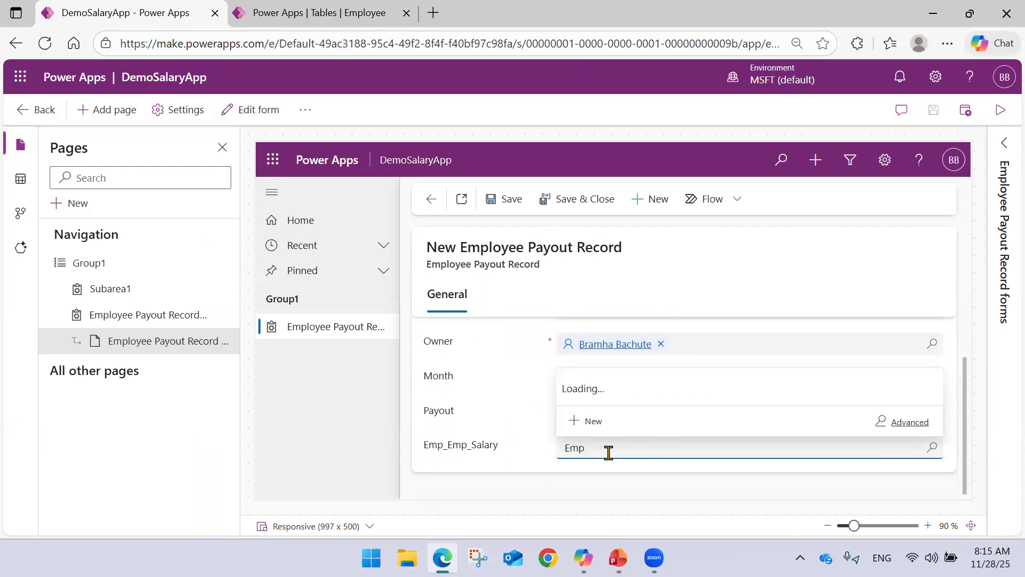
{"action": "type", "text": "1010"}
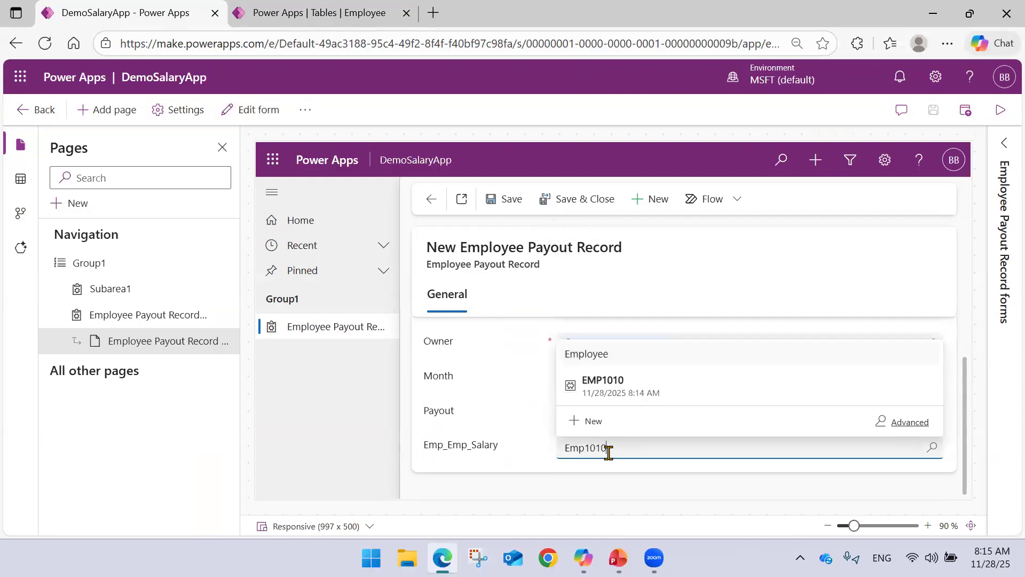
{"action": "left_click", "coordinate": [631, 398]}
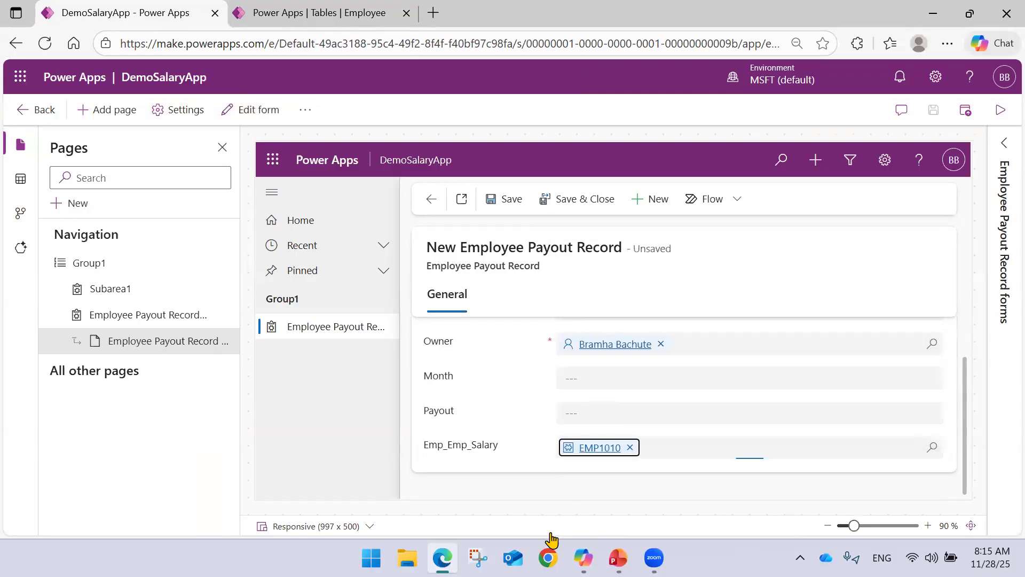
Enter the new employee's ID in the Employee ID field of the payout record.
{"action": "scroll", "coordinate": [610, 430], "scroll_direction": "up", "scroll_amount": 1}
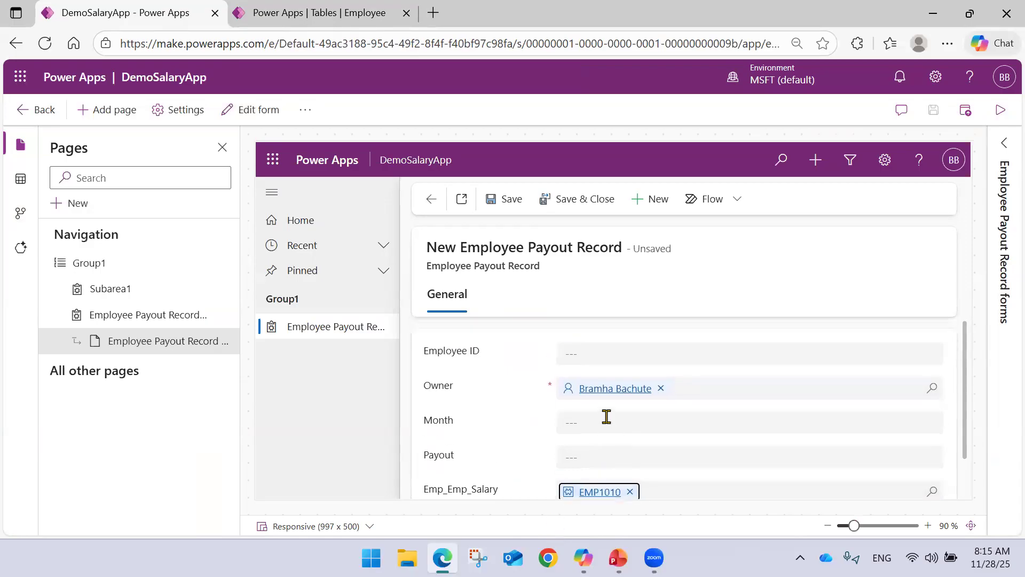
{"action": "scroll", "coordinate": [620, 414], "scroll_direction": "down", "scroll_amount": 1}
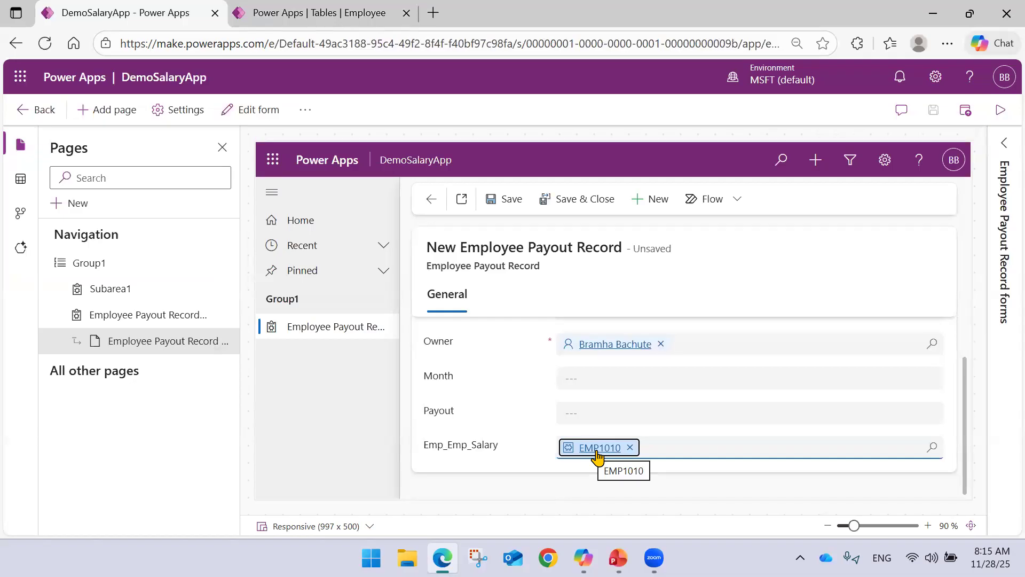
{"action": "scroll", "coordinate": [597, 455], "scroll_direction": "up", "scroll_amount": 1}
{"action": "left_click", "coordinate": [599, 348]}
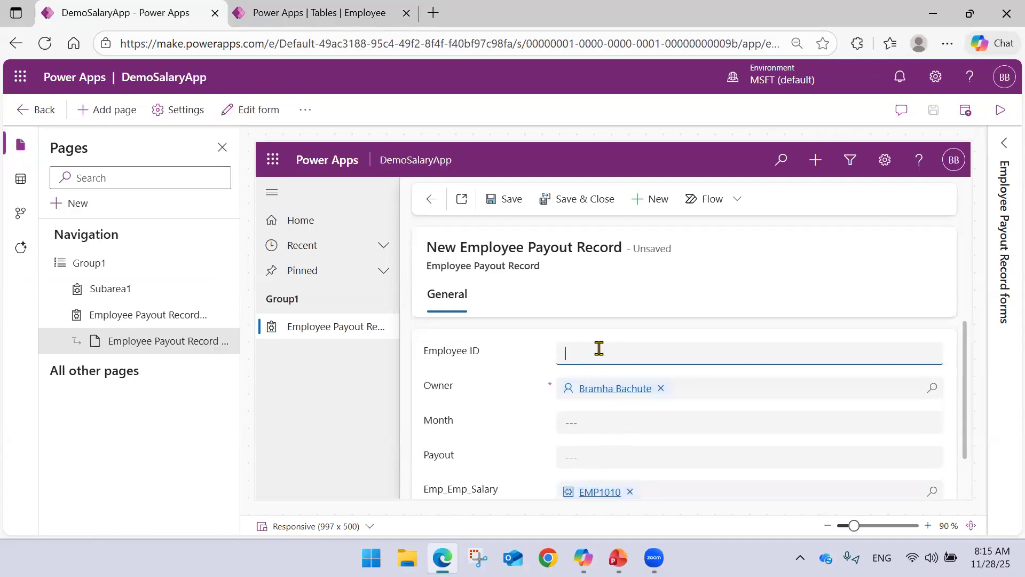
{"action": "type", "text": "Em"}
{"action": "key", "text": "BackSpace"}
{"action": "key", "text": "BackSpace"}
Set the payout record's Month to Nov-25 and Payout to 50000, and save the record.
{"action": "left_click", "coordinate": [588, 426]}
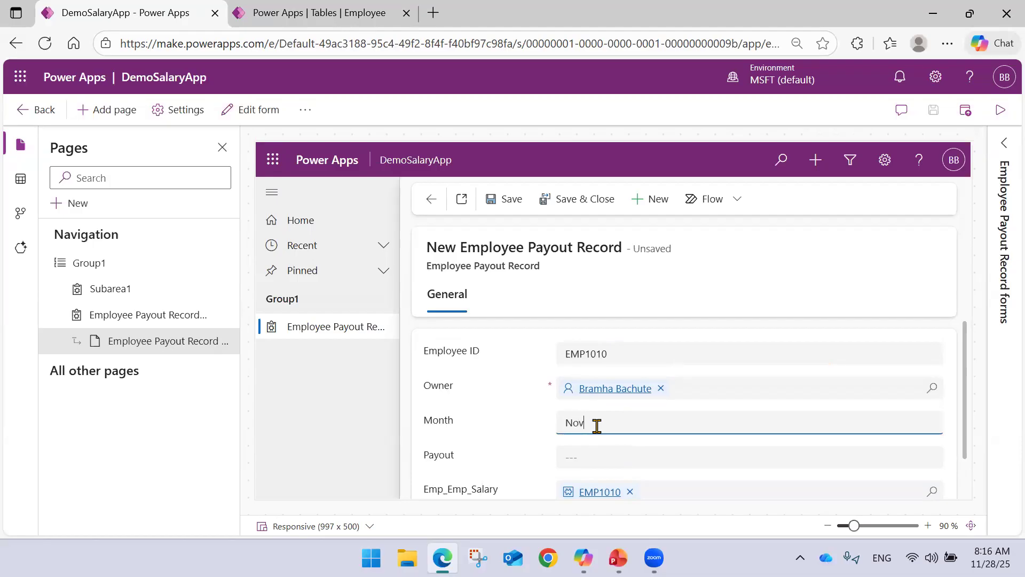
{"action": "key", "text": "Tab"}
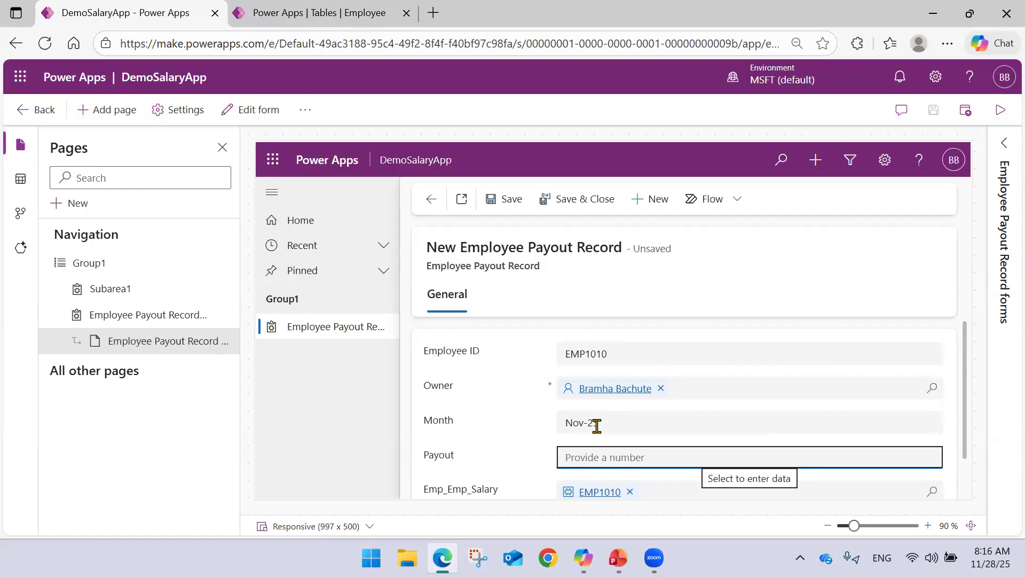
{"action": "type", "text": "5000"}
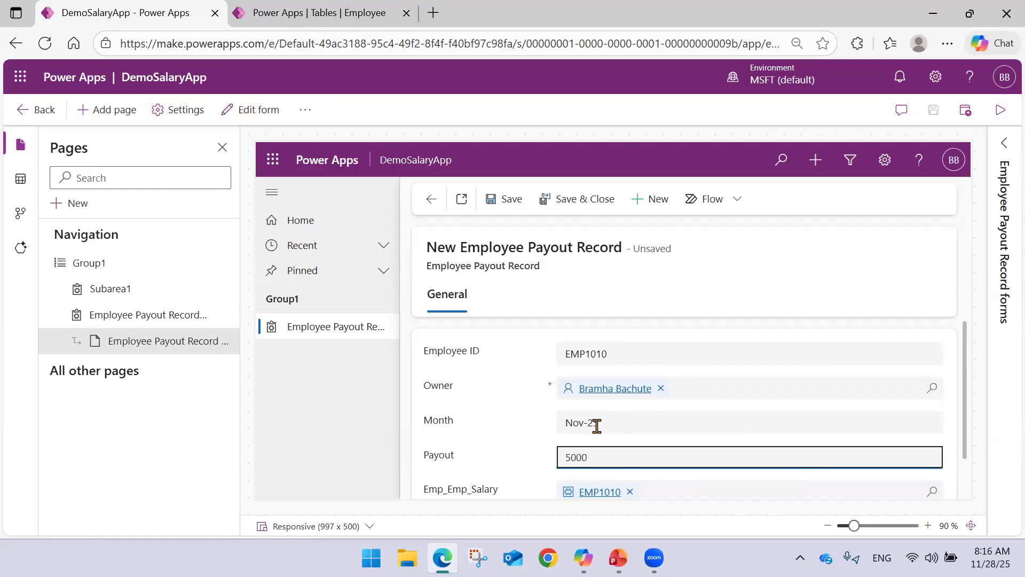
{"action": "type", "text": "0"}
{"action": "scroll", "coordinate": [597, 425], "scroll_direction": "down", "scroll_amount": 1}
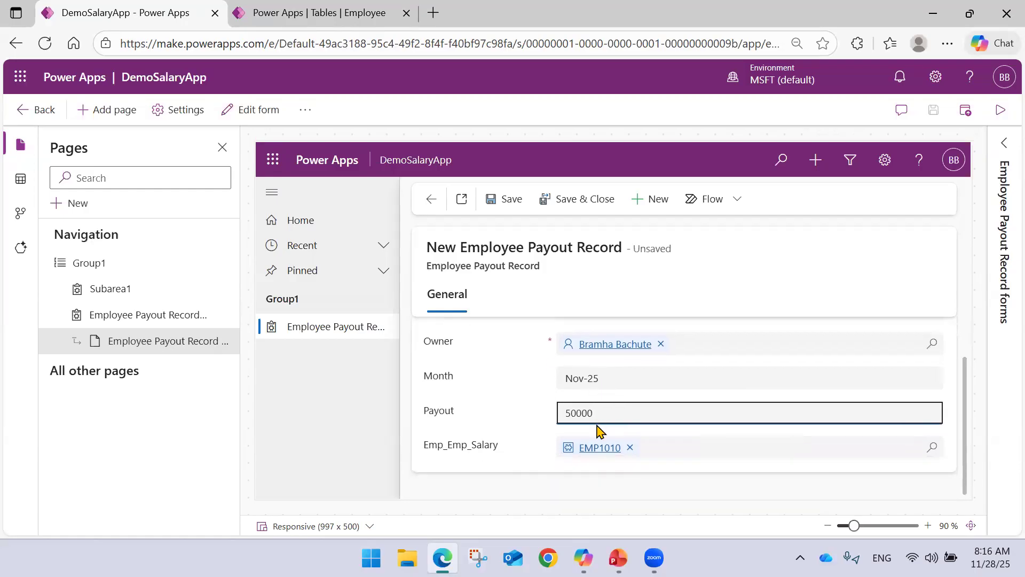
{"action": "left_click", "coordinate": [504, 207]}
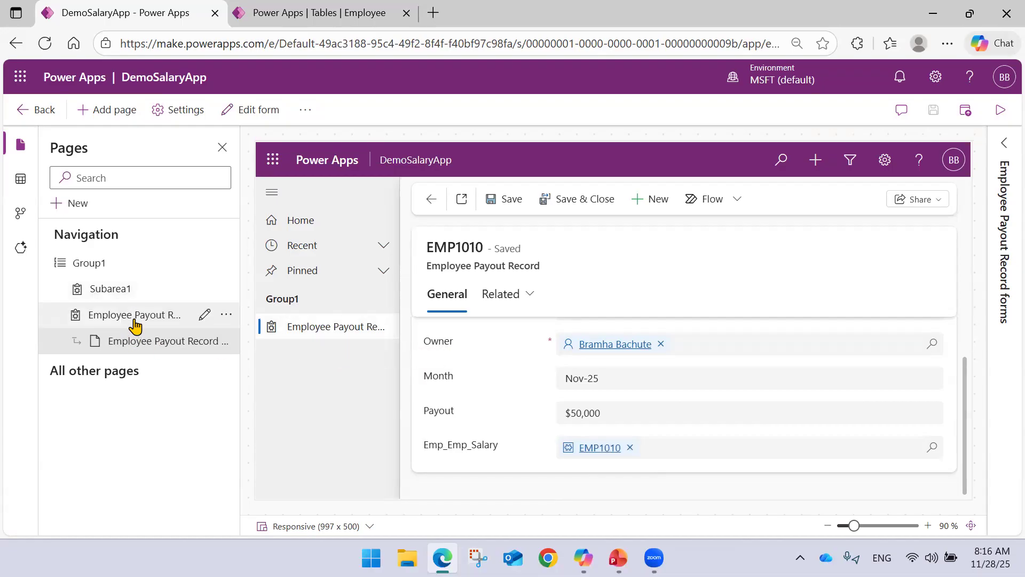
Open the Employee Payout Details view and try filtering it by only the numeric part of the new employee's ID.
{"action": "left_click", "coordinate": [132, 322]}
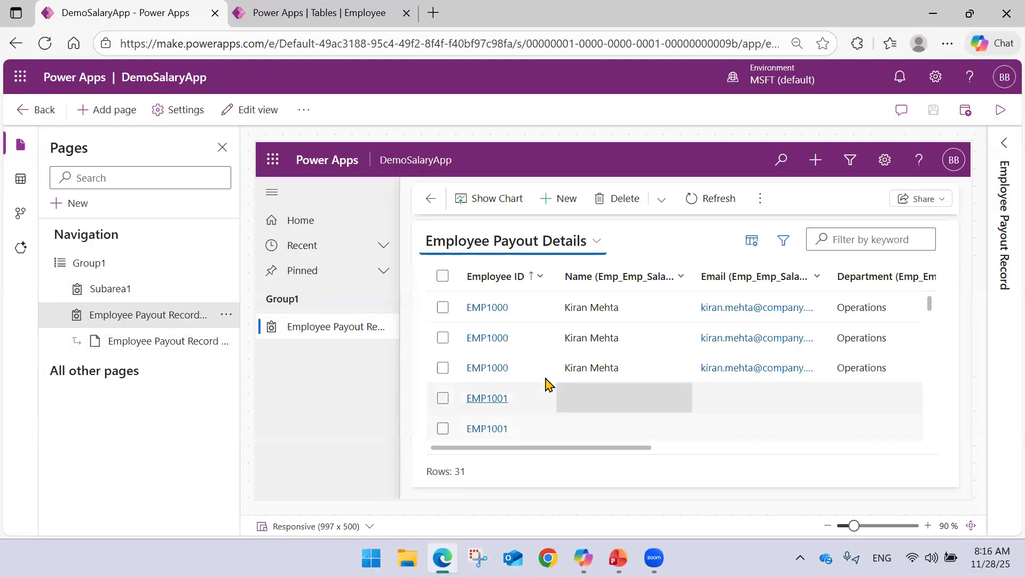
{"action": "left_click", "coordinate": [841, 240]}
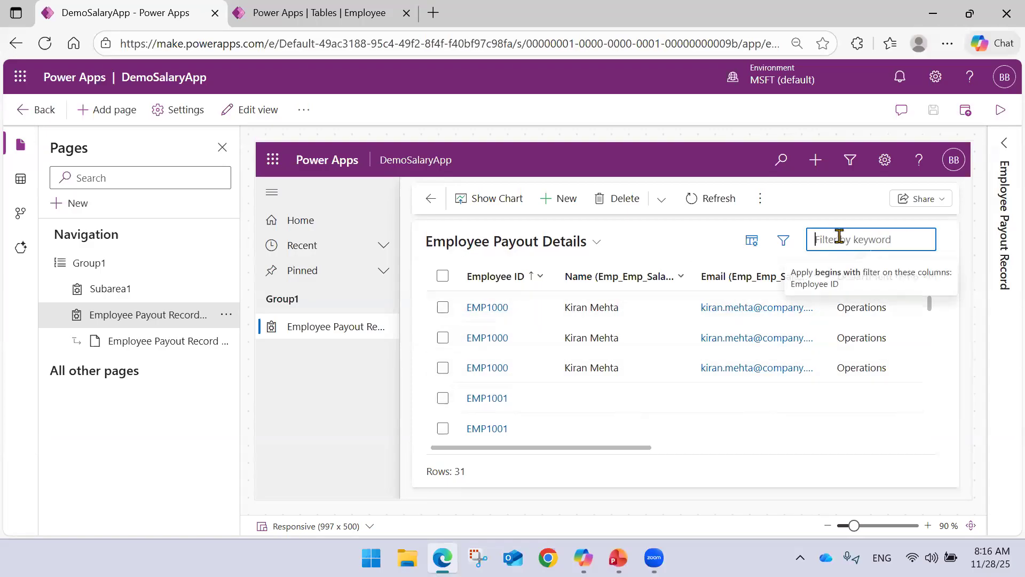
{"action": "type", "text": "1010"}
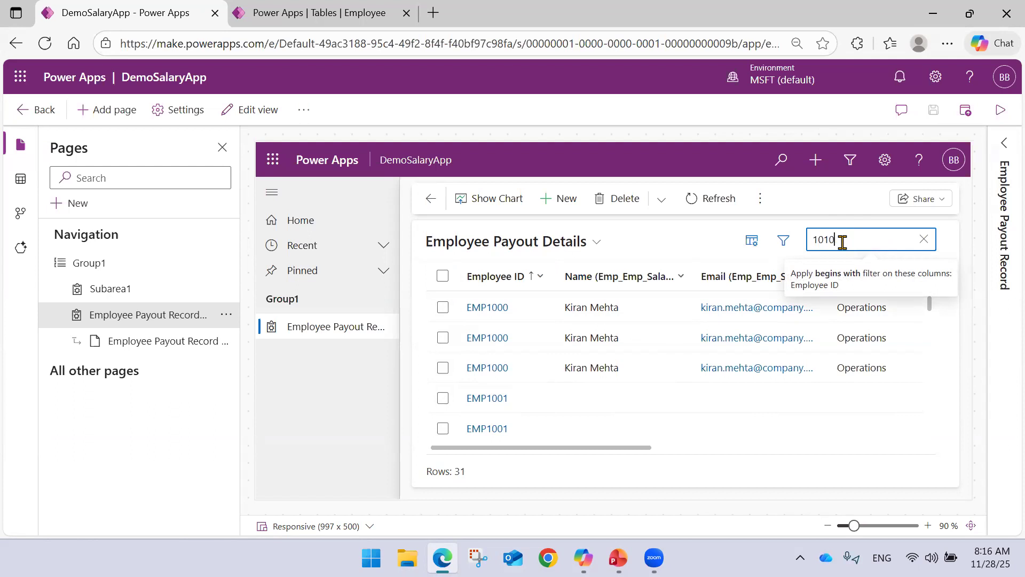
{"action": "key", "text": "Return"}
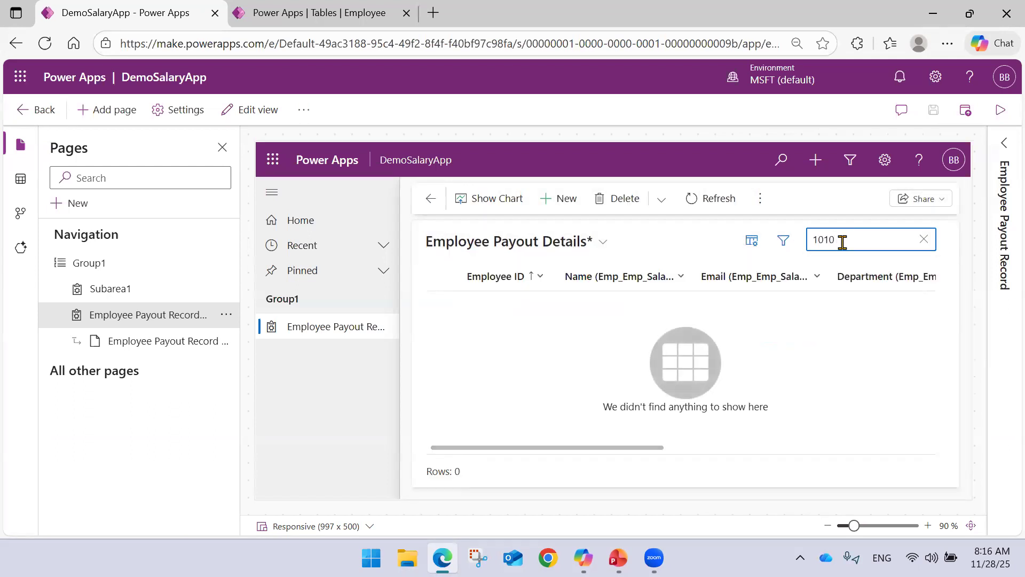
Replace the view's keyword filter with Emp101 and examine the matching payout record's columns.
{"action": "left_click_drag", "start_coordinate": [842, 242], "coordinate": [796, 248]}
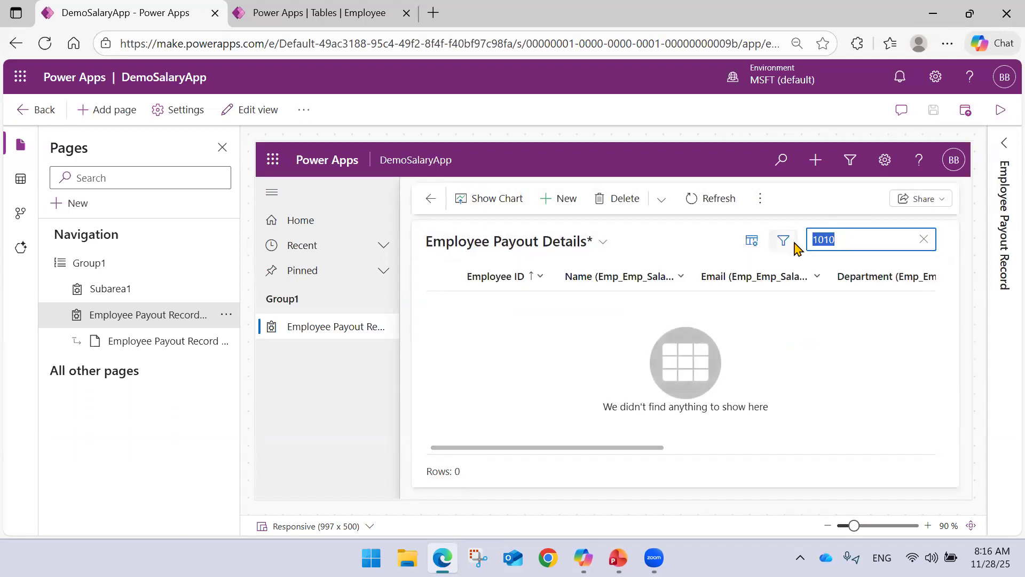
{"action": "key", "text": "BackSpace"}
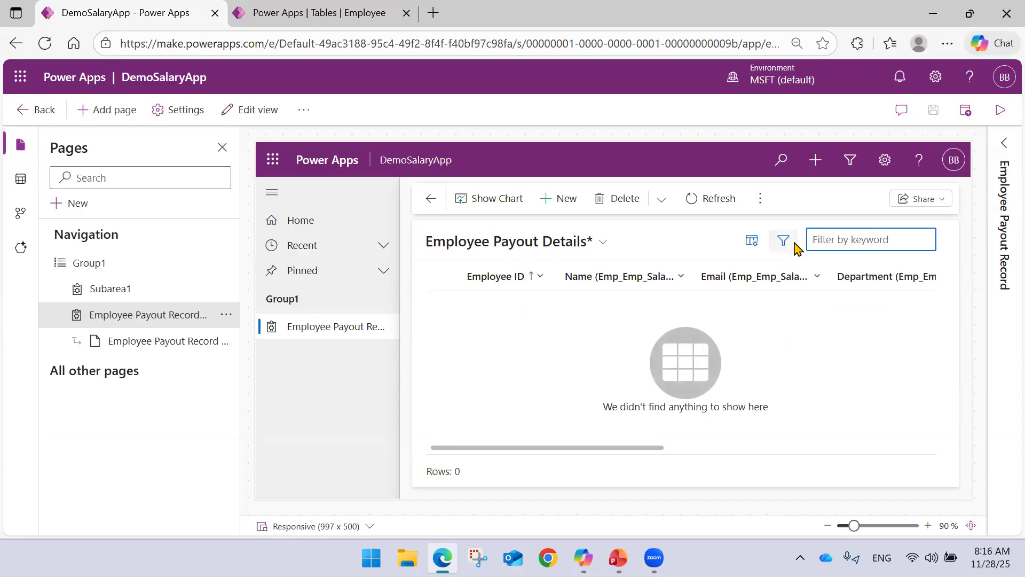
{"action": "type", "text": "Emp101"}
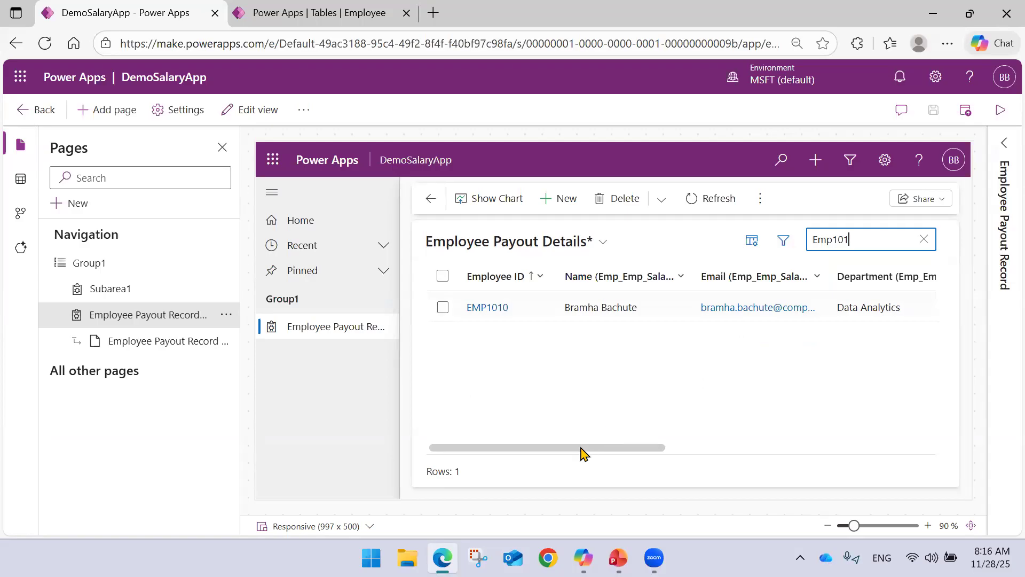
{"action": "left_click_drag", "start_coordinate": [582, 453], "coordinate": [597, 453]}
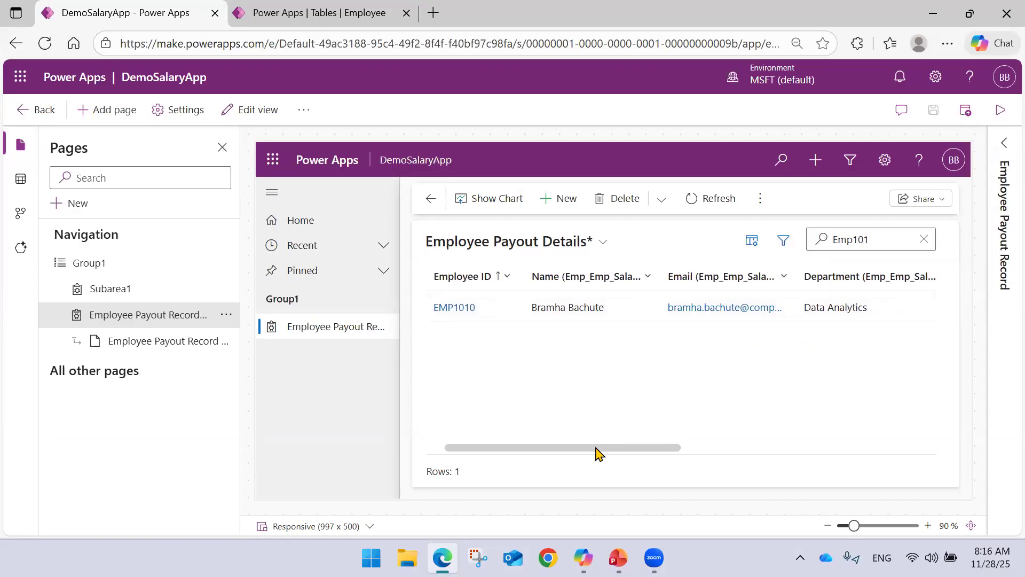
{"action": "left_click", "coordinate": [309, 10]}
{"action": "scroll", "coordinate": [542, 400], "scroll_direction": "down", "scroll_amount": 4}
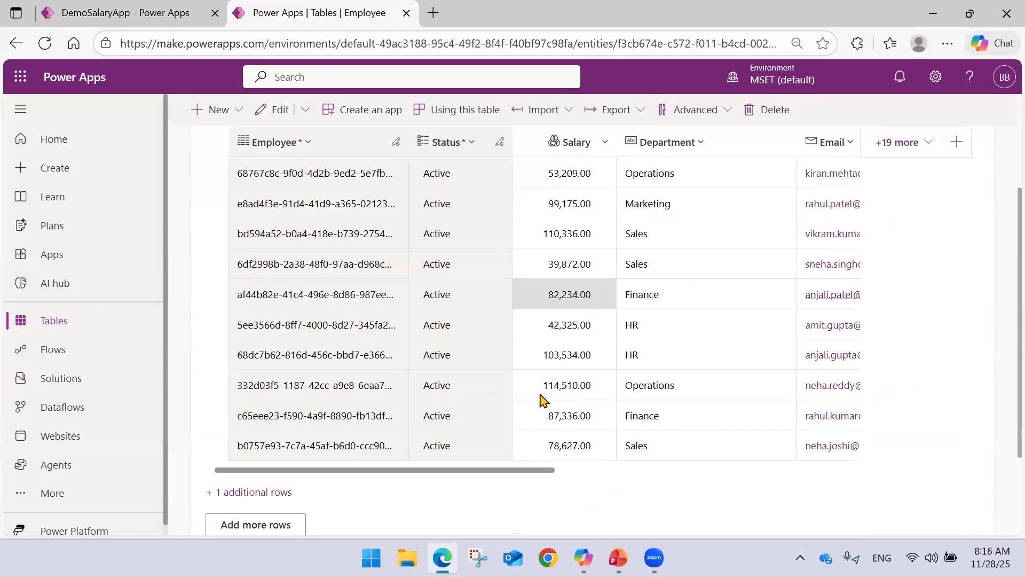
{"action": "left_click", "coordinate": [126, 12]}
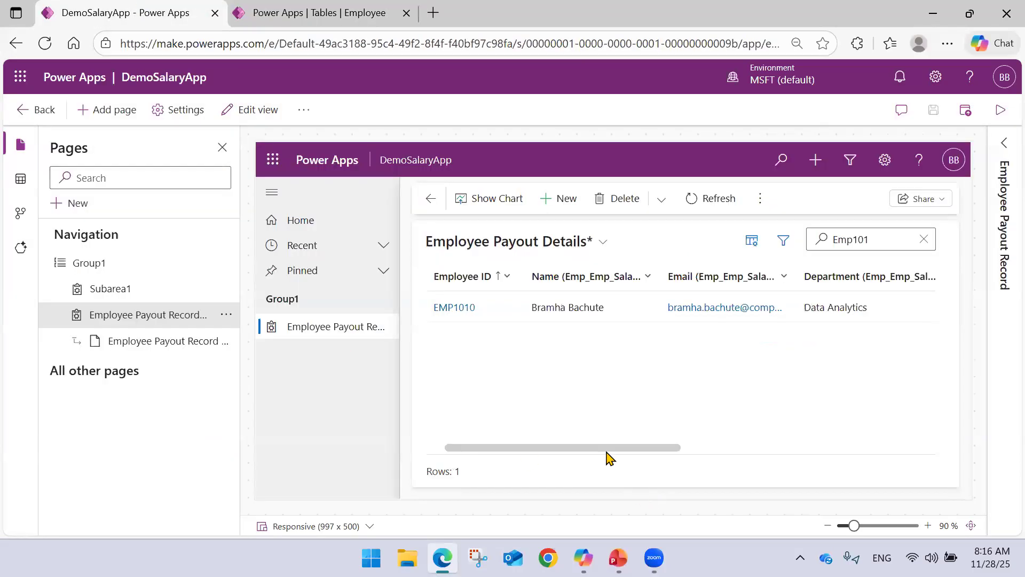
{"action": "left_click_drag", "start_coordinate": [607, 452], "coordinate": [531, 448]}
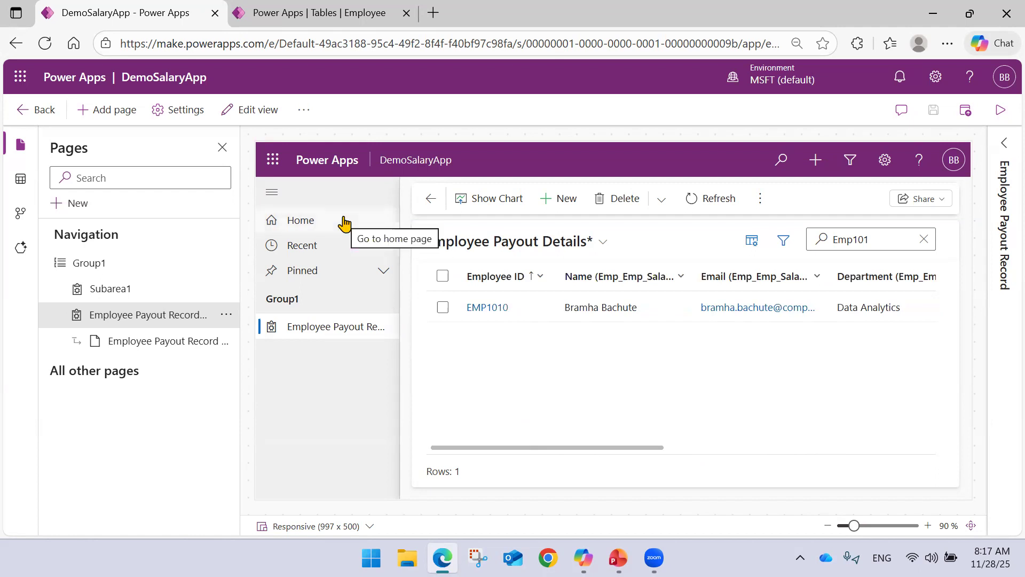
Open the Employee table's main Information form and examine its fields before returning to the forms list.
{"action": "left_click", "coordinate": [344, 10]}
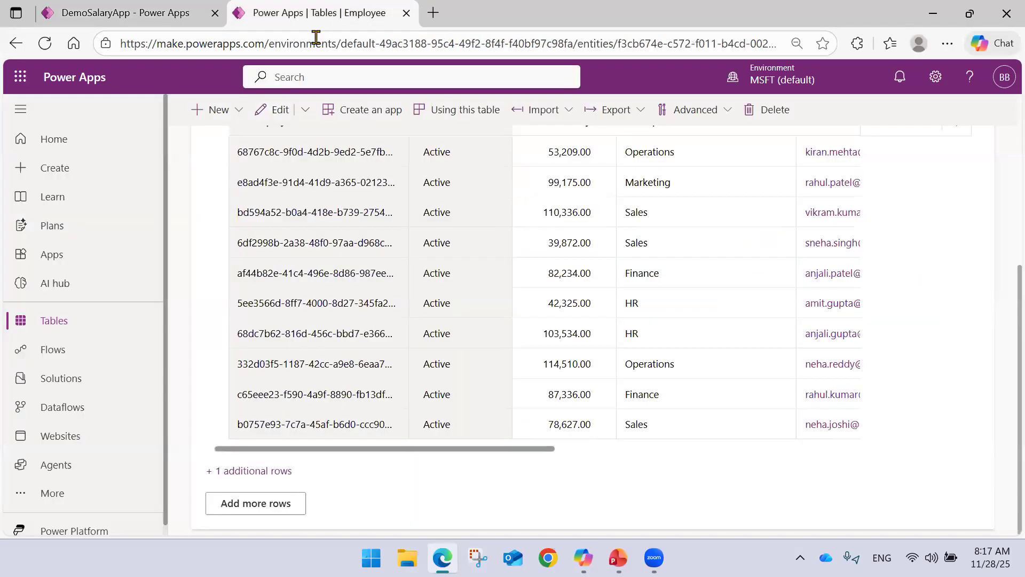
{"action": "scroll", "coordinate": [390, 212], "scroll_direction": "up", "scroll_amount": 5}
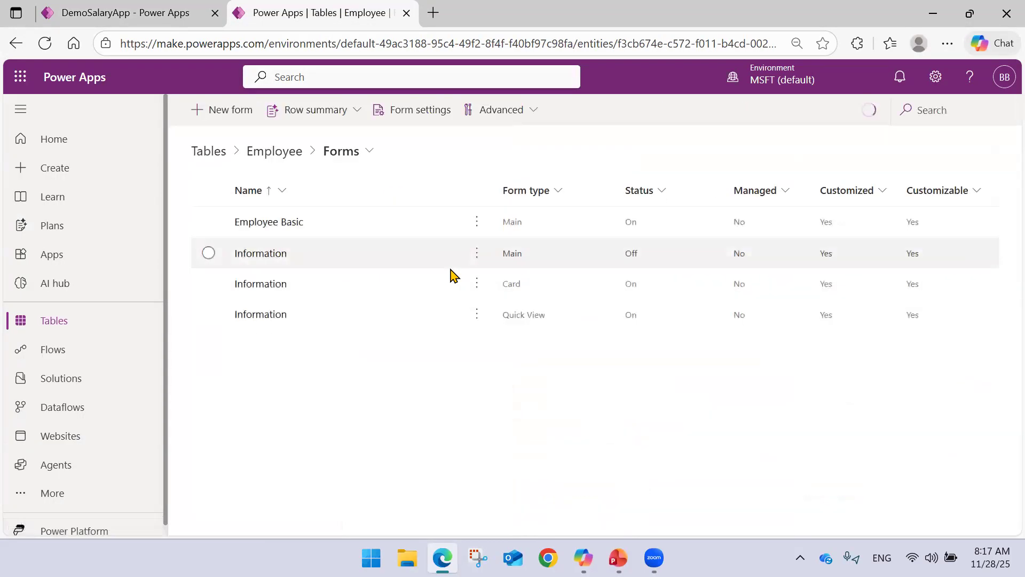
{"action": "left_click", "coordinate": [257, 256]}
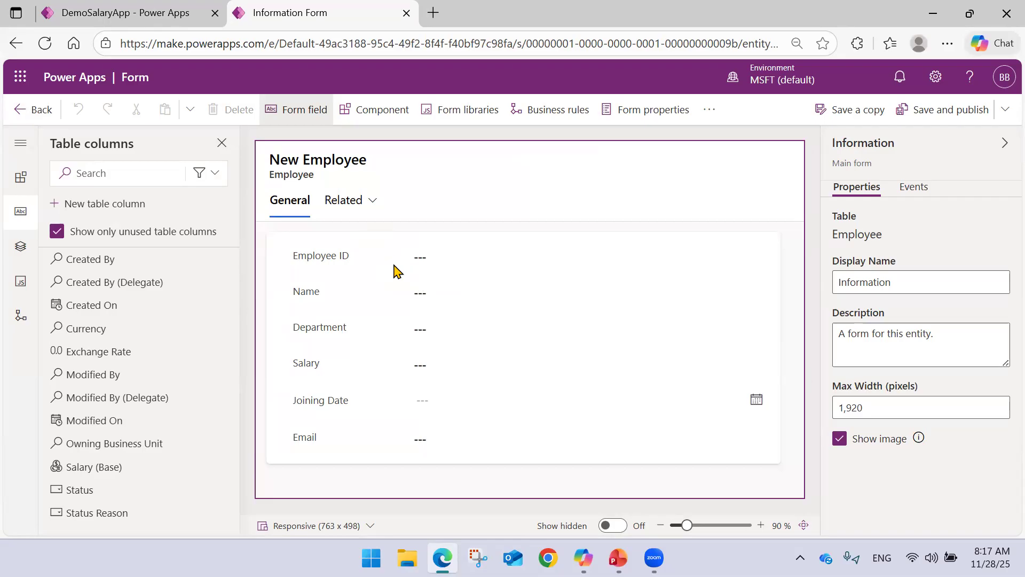
{"action": "left_click", "coordinate": [22, 110]}
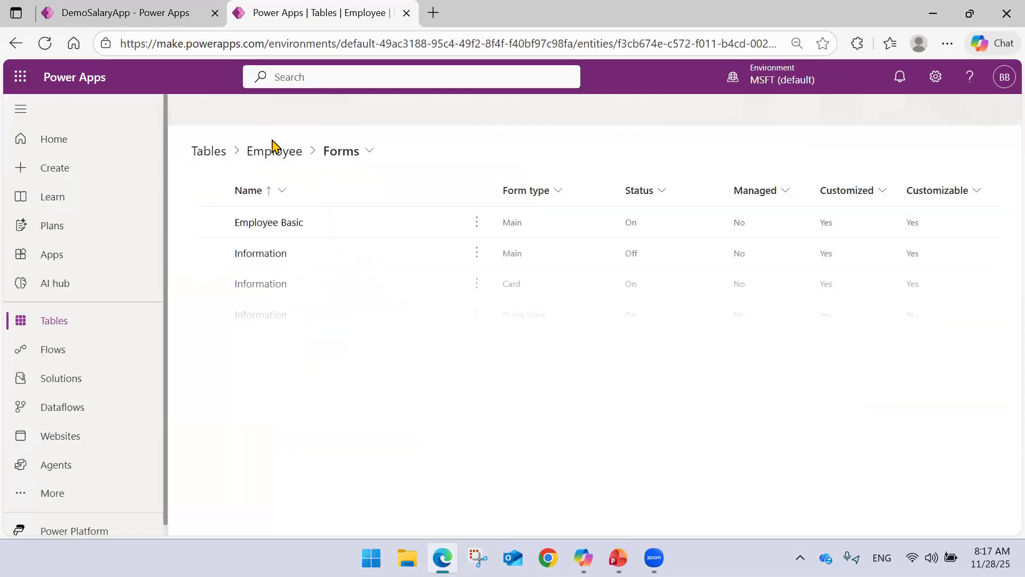
Open the Employee Payout Record table's main Information form, examine its fields, and return to the forms list.
{"action": "left_click", "coordinate": [224, 155]}
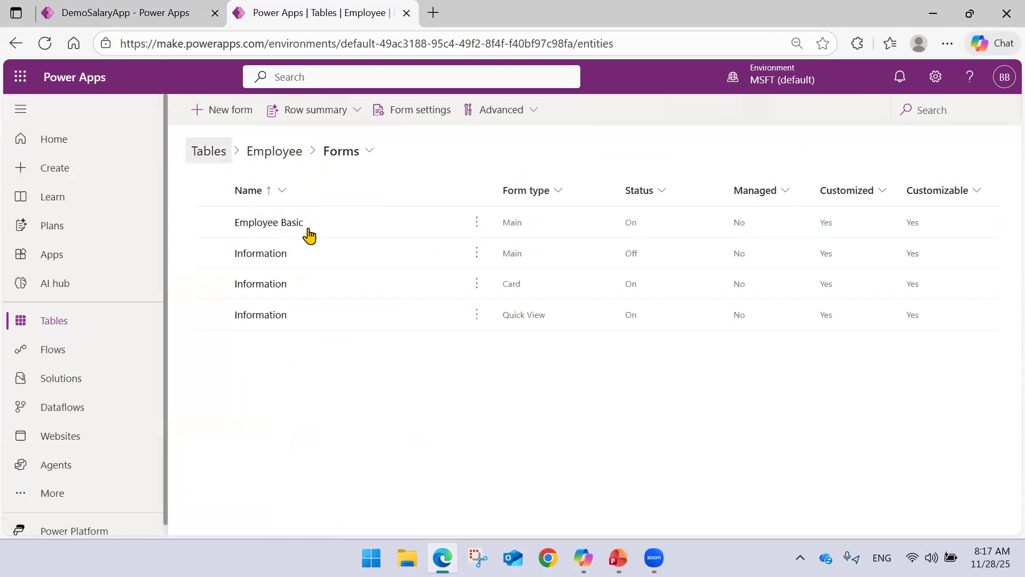
{"action": "left_click", "coordinate": [352, 320]}
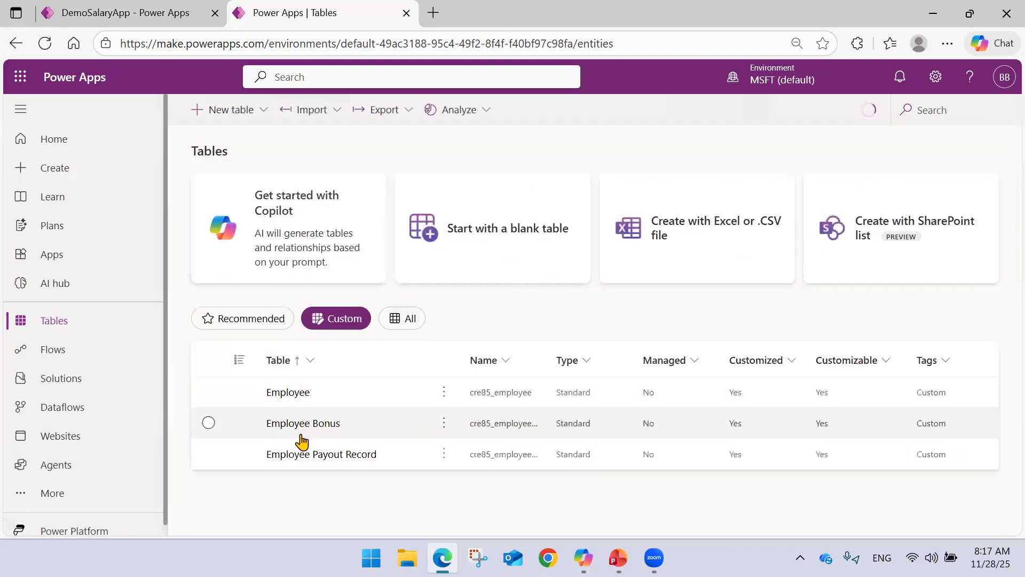
{"action": "left_click", "coordinate": [303, 455]}
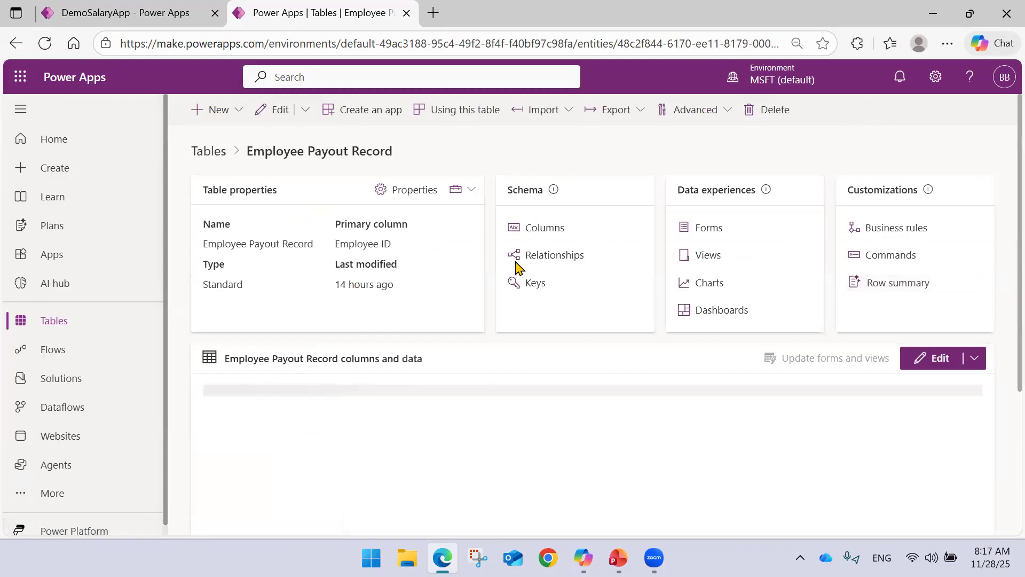
{"action": "left_click", "coordinate": [704, 236]}
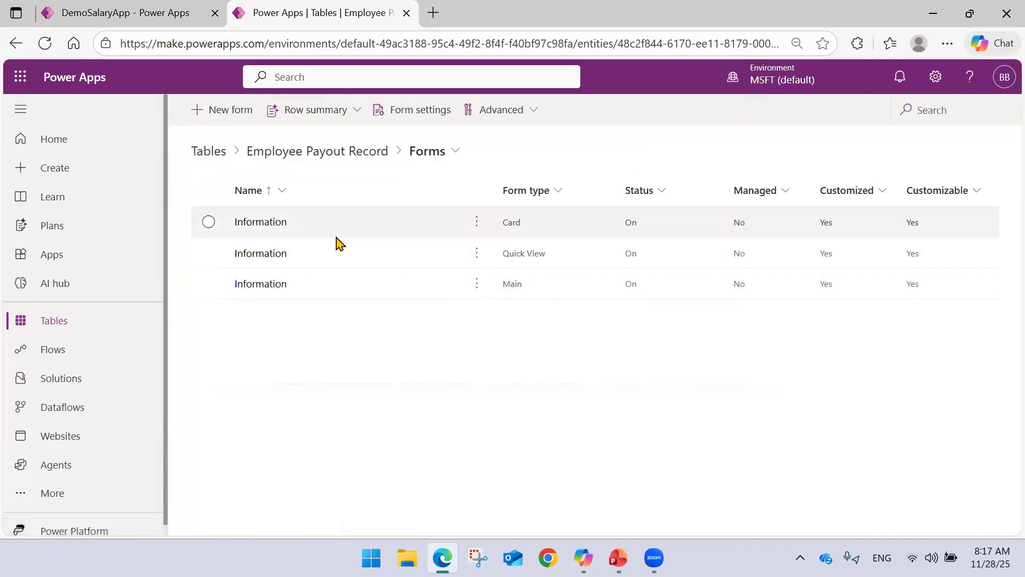
{"action": "left_click", "coordinate": [283, 287]}
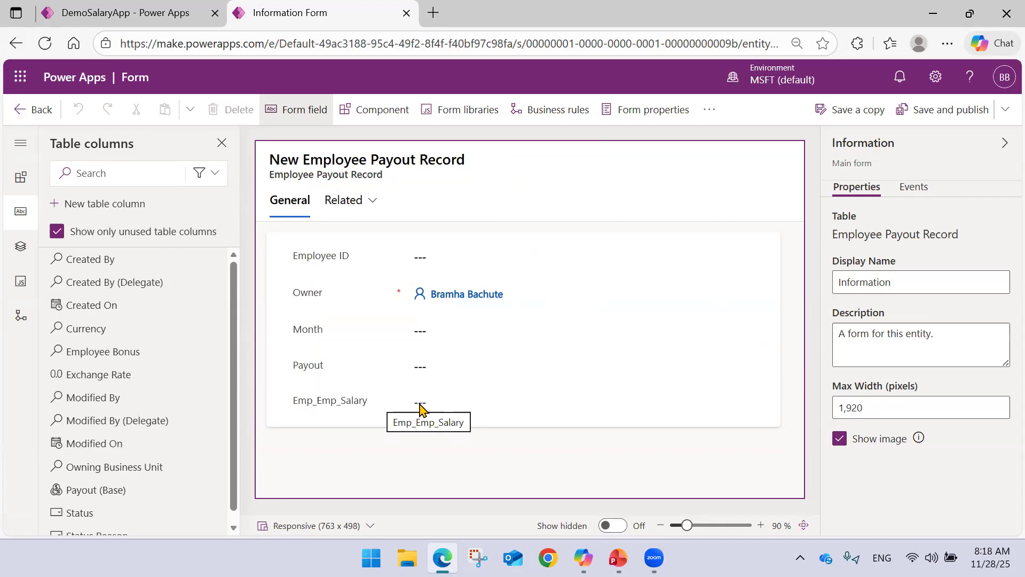
{"action": "left_click", "coordinate": [34, 110]}
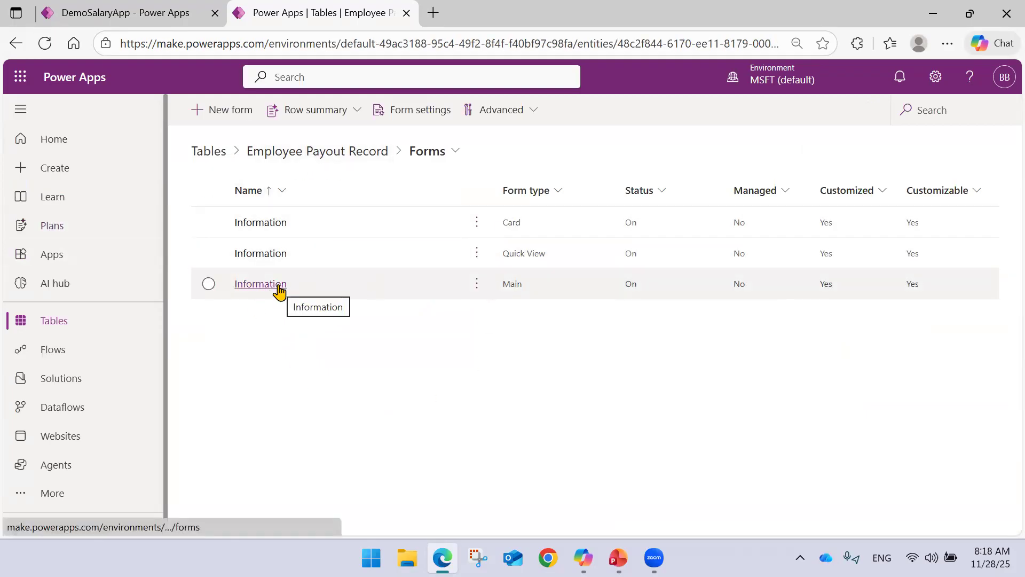
Examine the Employee Payout Record table's properties, columns and payout rows.
{"action": "left_click", "coordinate": [298, 153]}
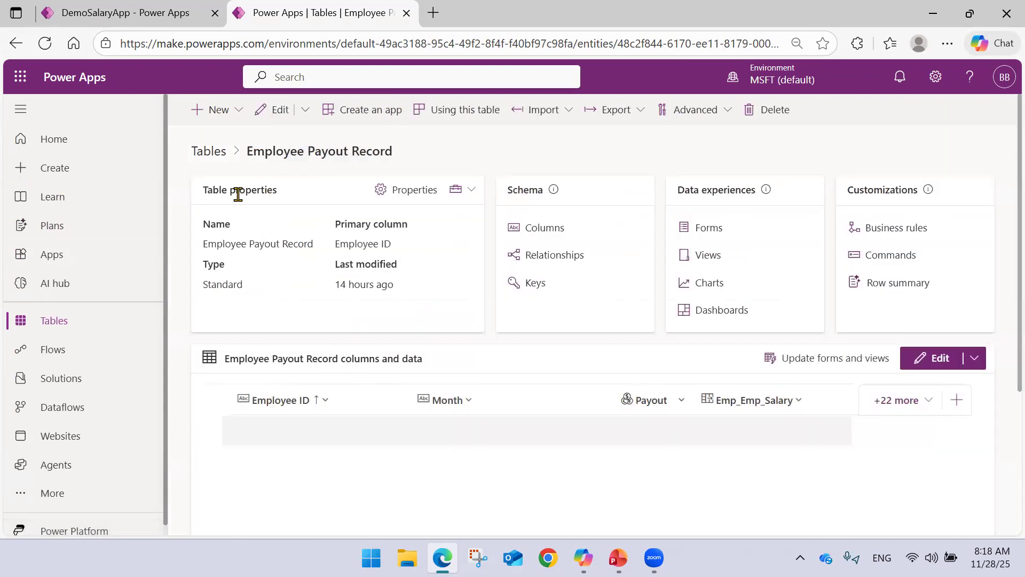
{"action": "scroll", "coordinate": [389, 391], "scroll_direction": "down", "scroll_amount": 5}
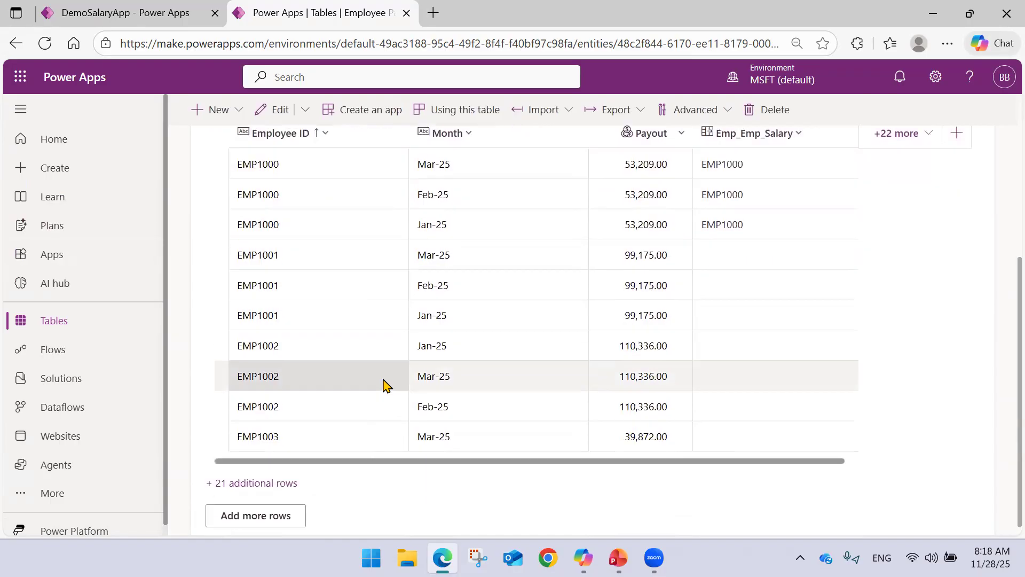
{"action": "scroll", "coordinate": [384, 382], "scroll_direction": "up", "scroll_amount": 3}
{"action": "scroll", "coordinate": [380, 360], "scroll_direction": "down", "scroll_amount": 3}
{"action": "scroll", "coordinate": [380, 359], "scroll_direction": "up", "scroll_amount": 3}
{"action": "scroll", "coordinate": [379, 359], "scroll_direction": "down", "scroll_amount": 3}
{"action": "scroll", "coordinate": [377, 350], "scroll_direction": "up", "scroll_amount": 5}
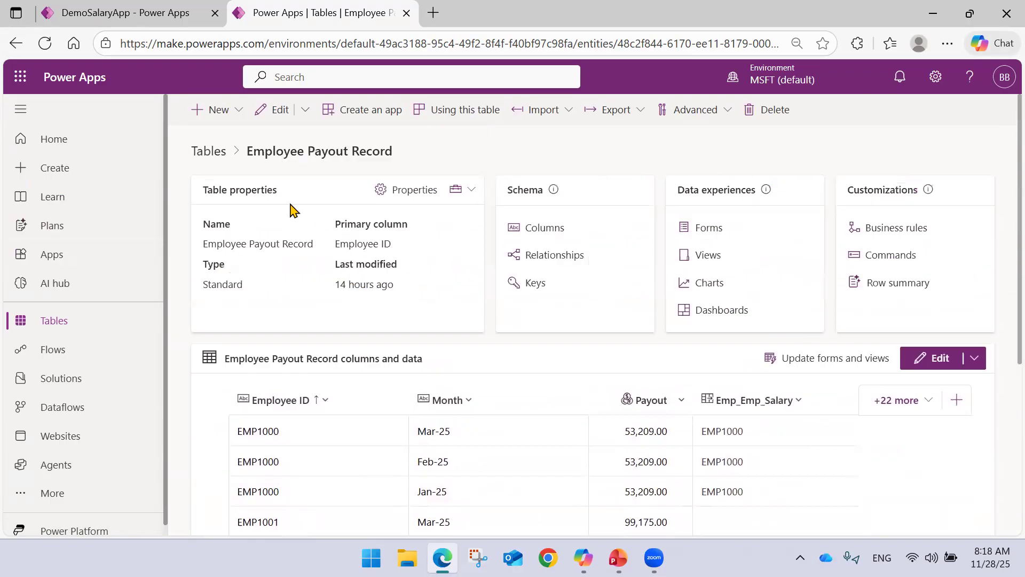
{"action": "scroll", "coordinate": [459, 237], "scroll_direction": "down", "scroll_amount": 3}
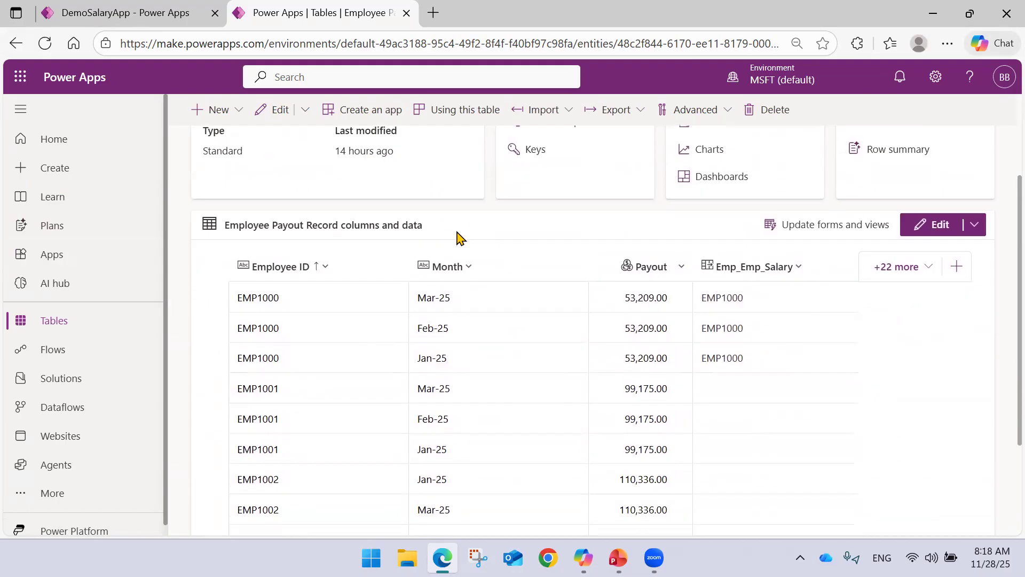
{"action": "scroll", "coordinate": [678, 246], "scroll_direction": "up", "scroll_amount": 3}
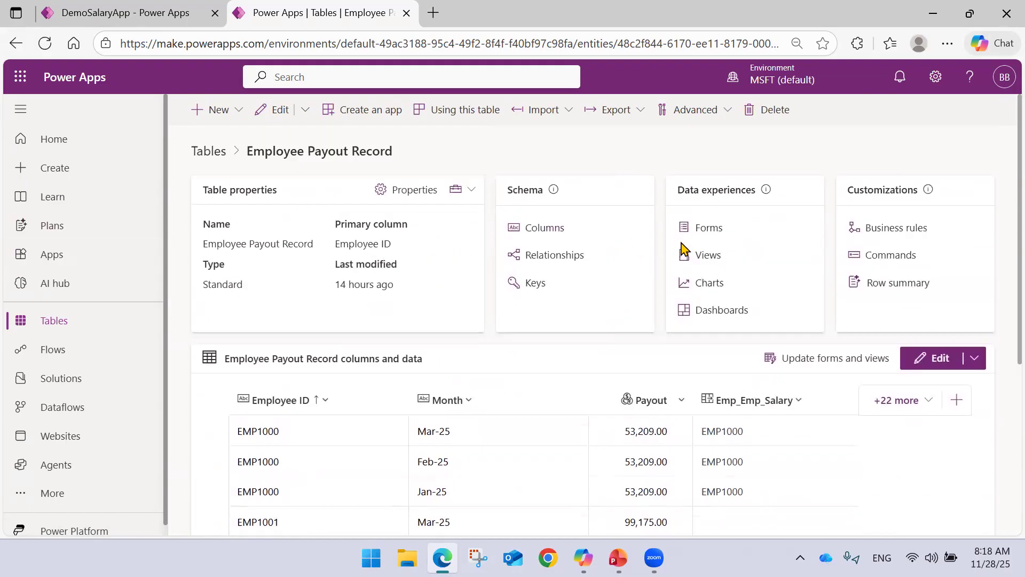
Open the Employee Payout Record table's main Information form for editing and hide its Owner field.
{"action": "left_click", "coordinate": [706, 228]}
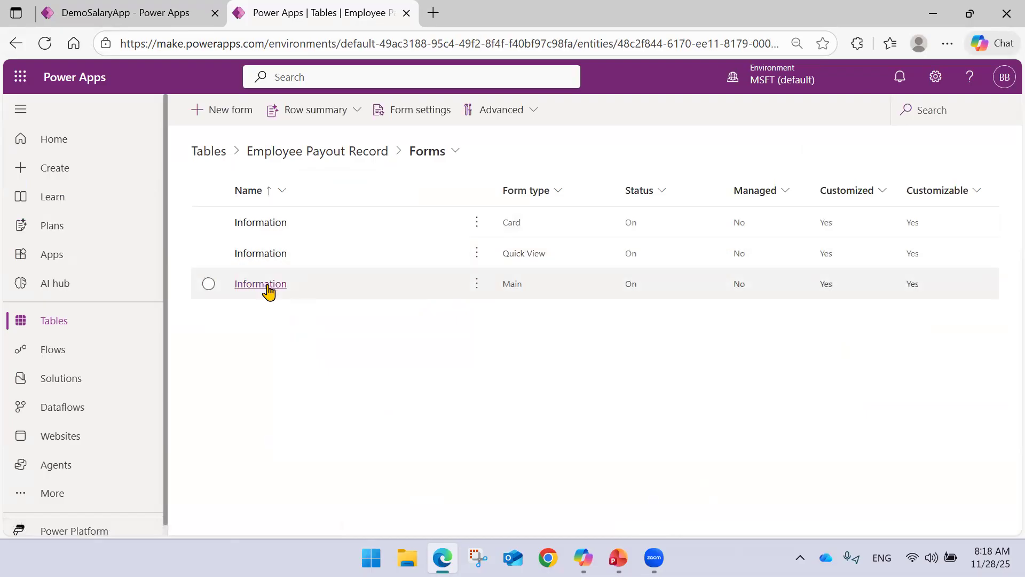
{"action": "left_click", "coordinate": [269, 291]}
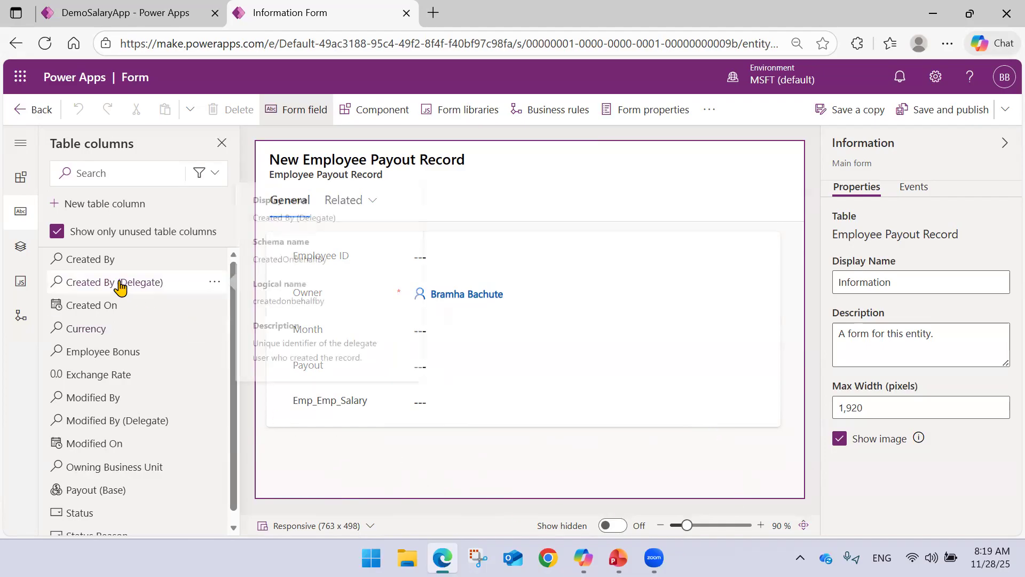
{"action": "scroll", "coordinate": [105, 294], "scroll_direction": "down", "scroll_amount": 1}
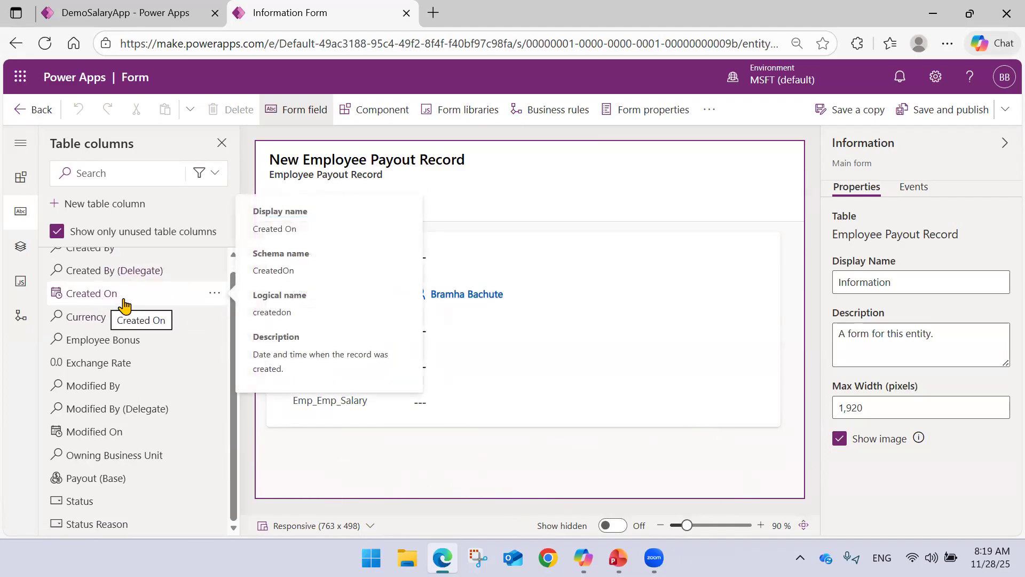
{"action": "scroll", "coordinate": [113, 315], "scroll_direction": "up", "scroll_amount": 1}
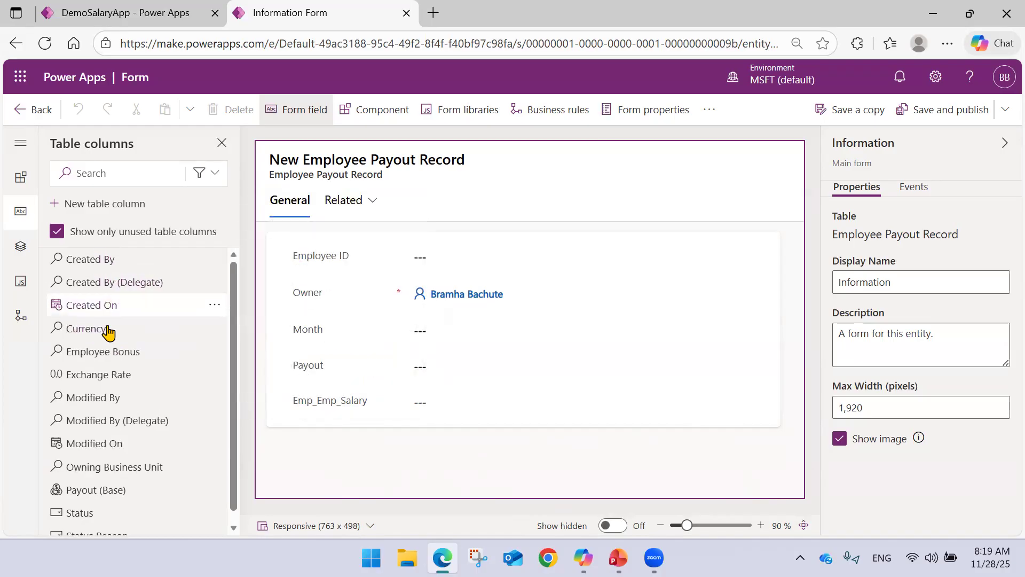
{"action": "left_click", "coordinate": [477, 294]}
{"action": "left_click", "coordinate": [229, 110]}
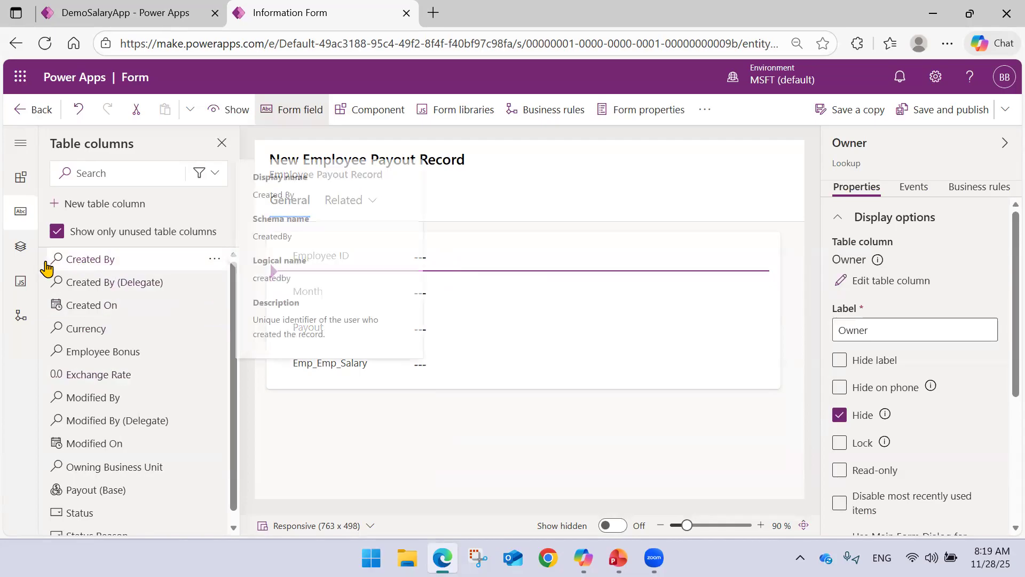
Insert a quick view below Employee ID, using the Emp_Emp_Salary lookup and the Employee table's Information form.
{"action": "left_click", "coordinate": [21, 179]}
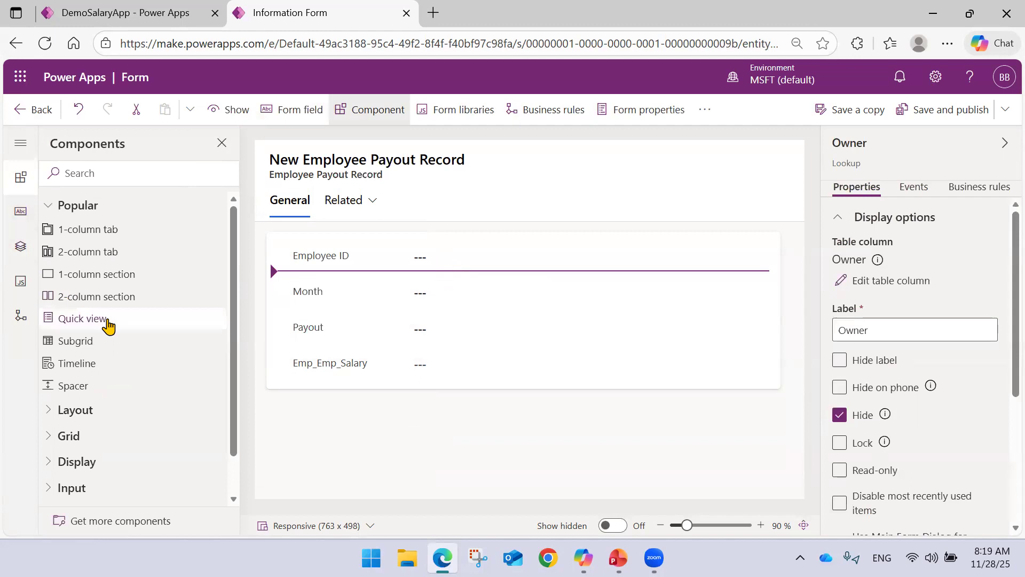
{"action": "left_click", "coordinate": [107, 321]}
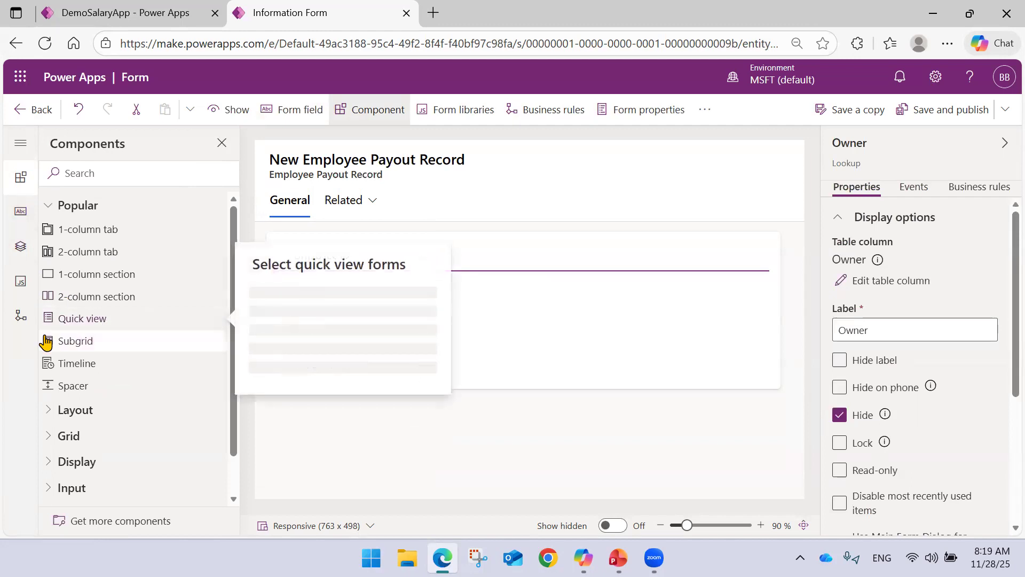
{"action": "left_click", "coordinate": [300, 274]}
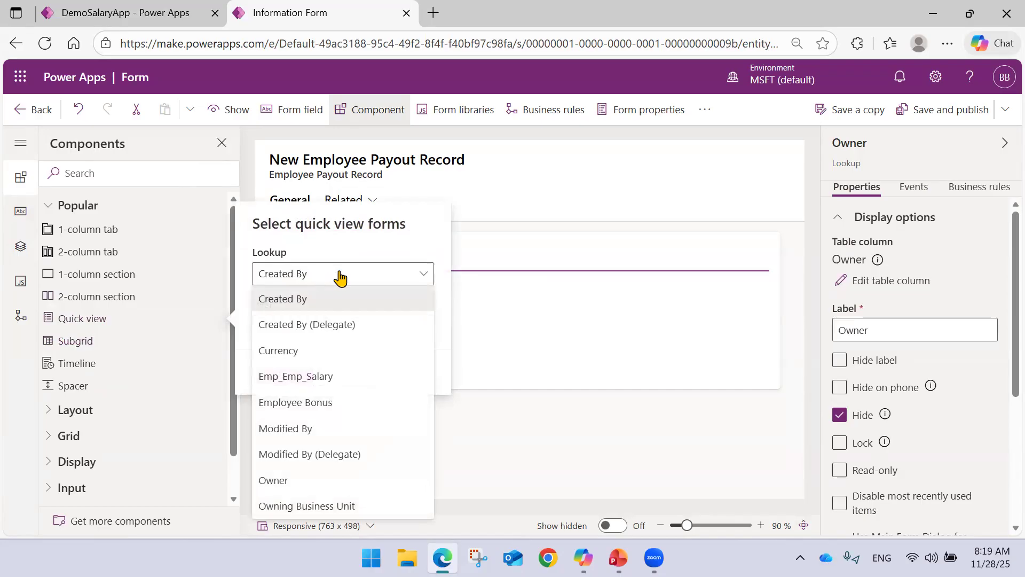
{"action": "left_click", "coordinate": [344, 376]}
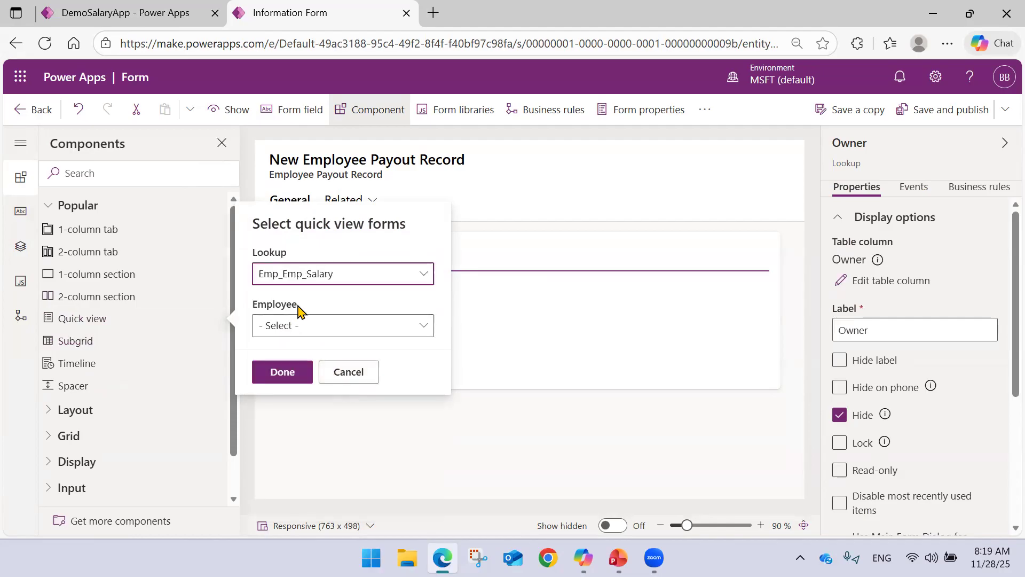
{"action": "left_click", "coordinate": [338, 325]}
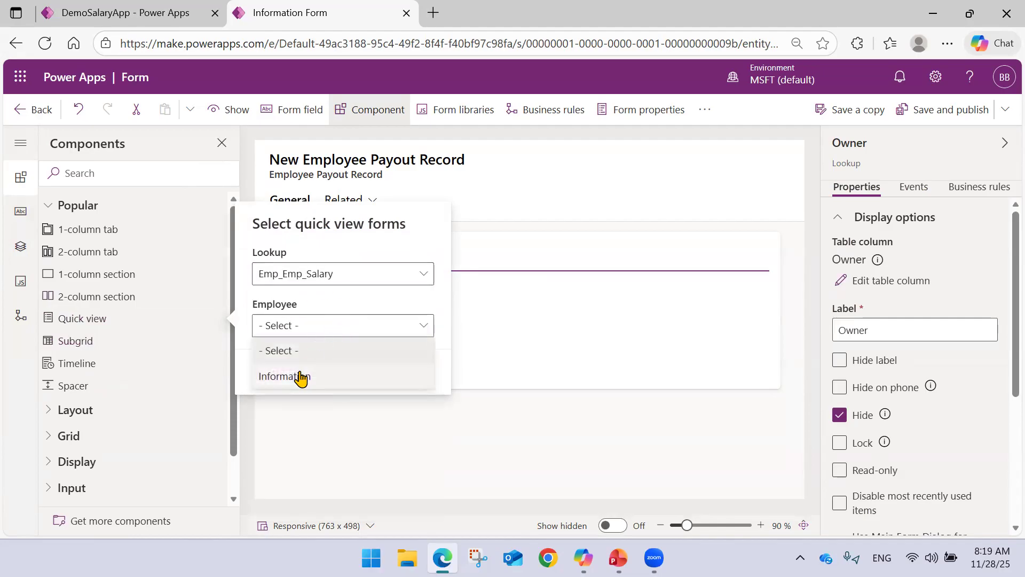
{"action": "left_click", "coordinate": [297, 377]}
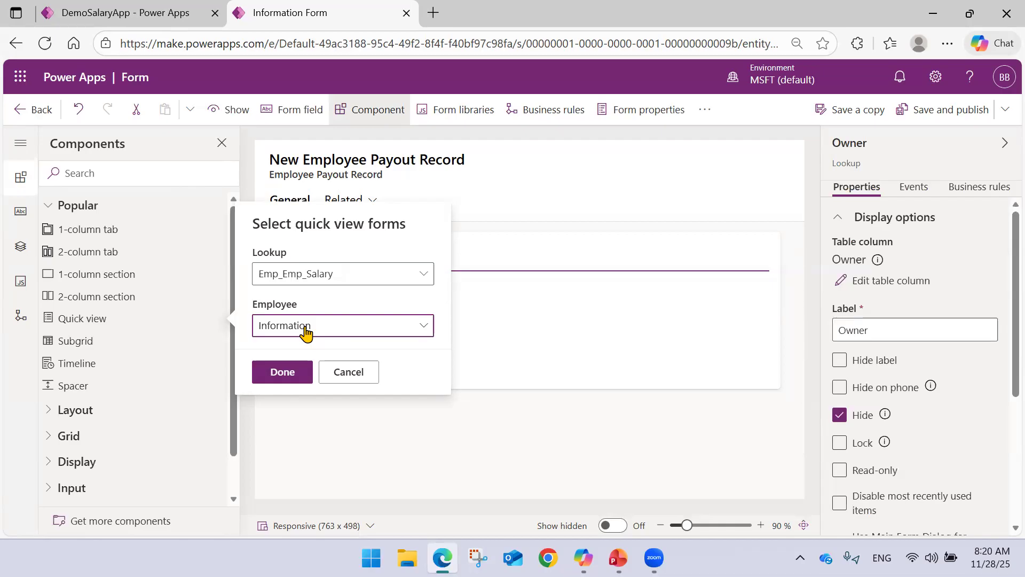
{"action": "left_click", "coordinate": [289, 371]}
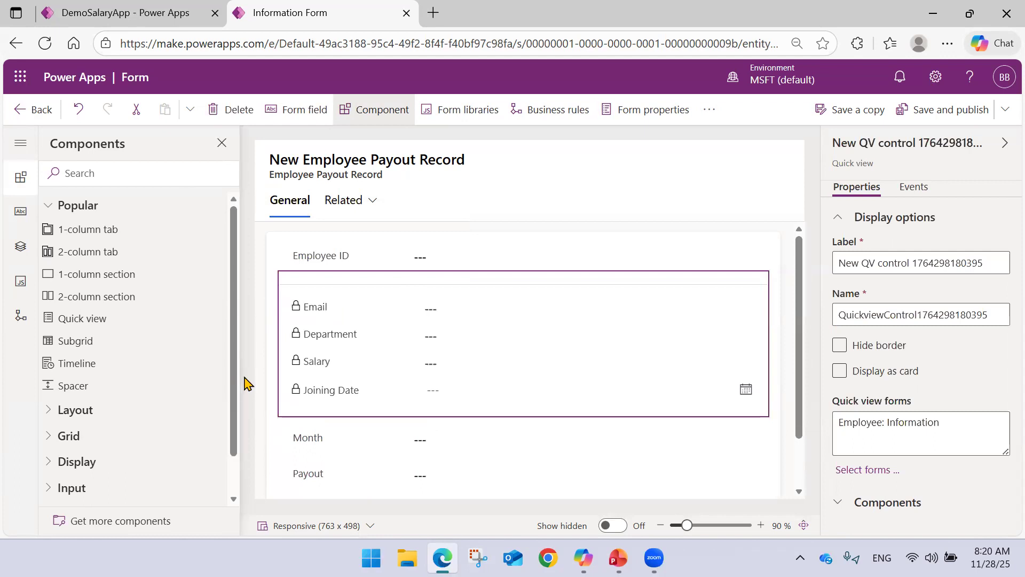
Check the quick view's placement among the payout fields and delete it from the form.
{"action": "scroll", "coordinate": [402, 344], "scroll_direction": "down", "scroll_amount": 2}
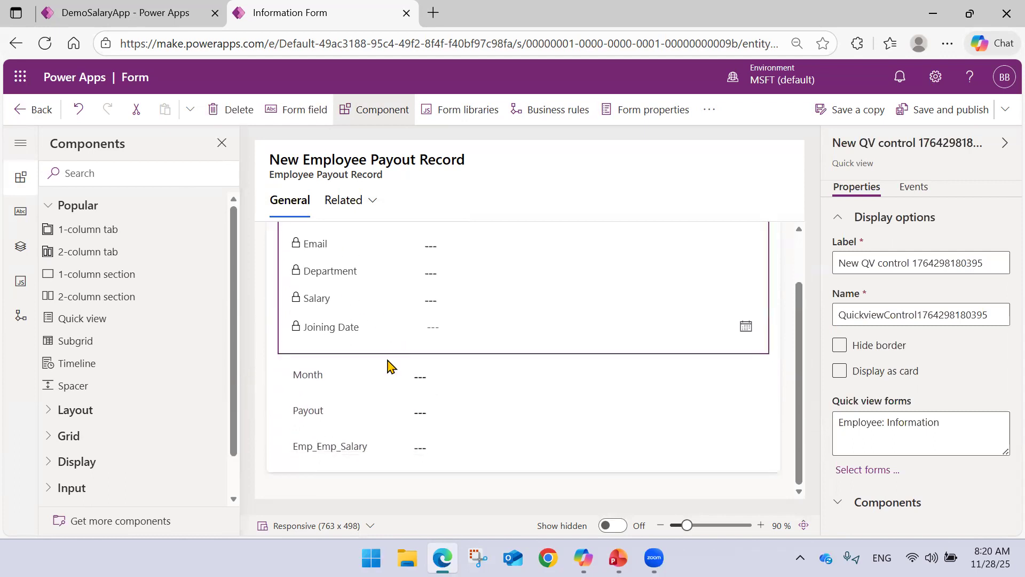
{"action": "scroll", "coordinate": [417, 438], "scroll_direction": "up", "scroll_amount": 2}
{"action": "scroll", "coordinate": [410, 421], "scroll_direction": "down", "scroll_amount": 2}
{"action": "left_click", "coordinate": [230, 109]}
Insert a quick view at the end of the General tab, using the Emp_Emp_Salary lookup and the Employee table's Information form.
{"action": "left_click", "coordinate": [345, 410]}
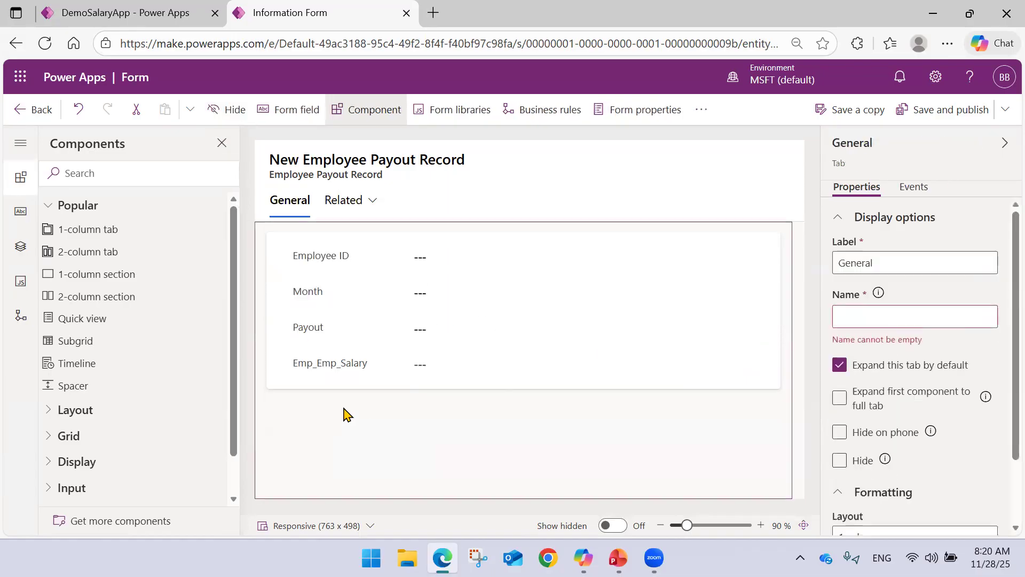
{"action": "left_click", "coordinate": [109, 319]}
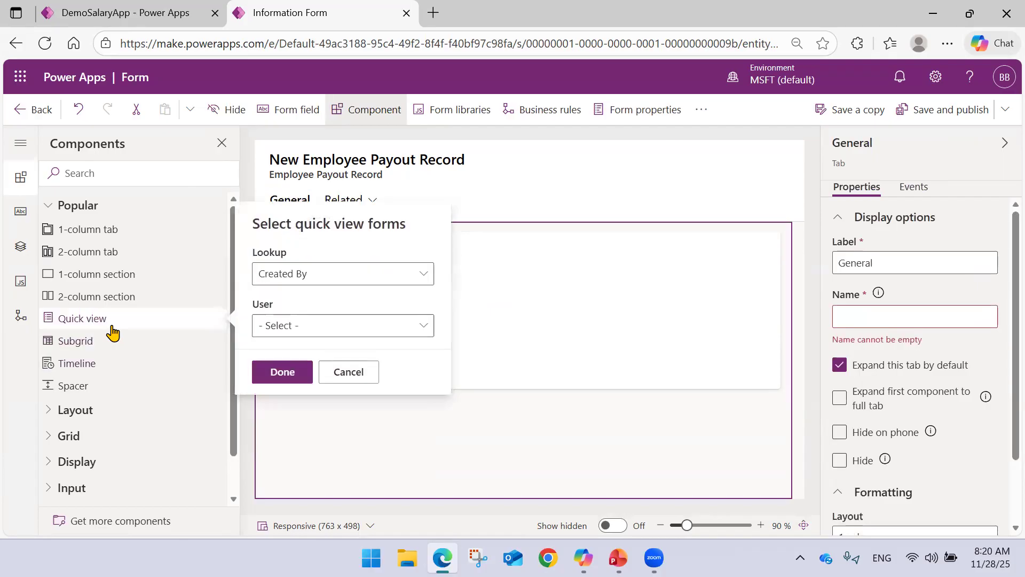
{"action": "left_click", "coordinate": [312, 276]}
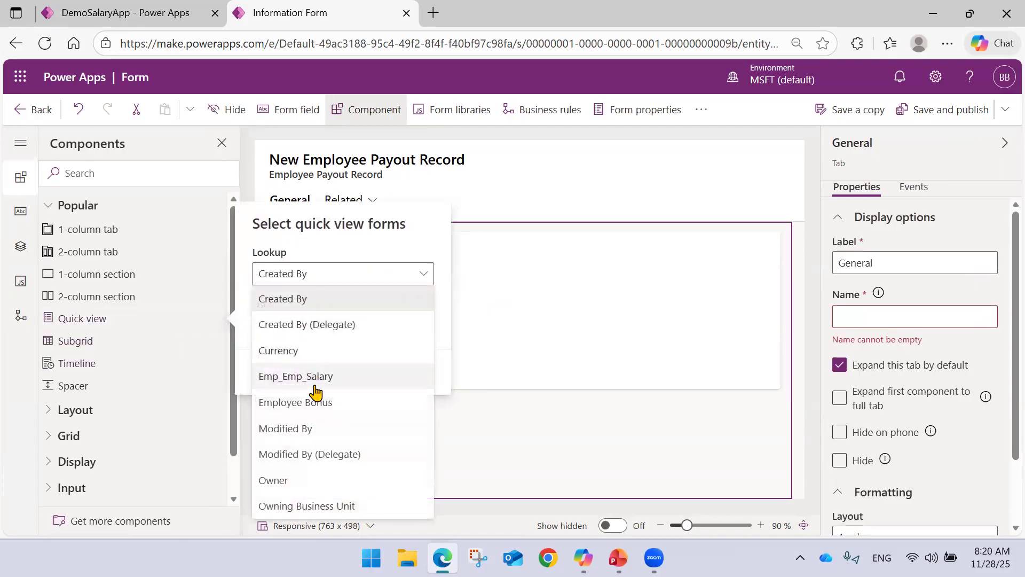
{"action": "left_click", "coordinate": [310, 378]}
{"action": "left_click", "coordinate": [314, 326]}
{"action": "left_click", "coordinate": [291, 378]}
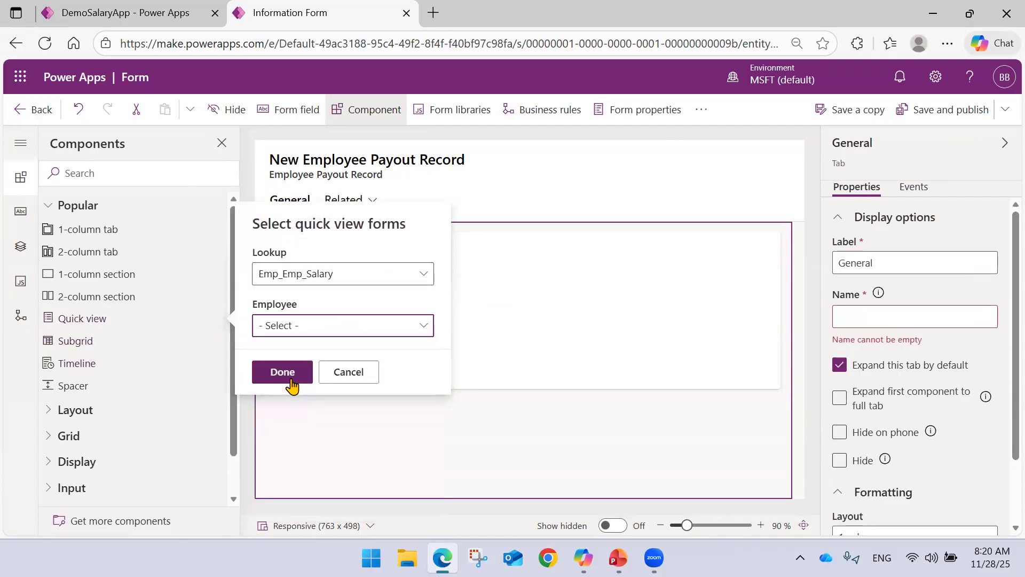
{"action": "left_click", "coordinate": [288, 375]}
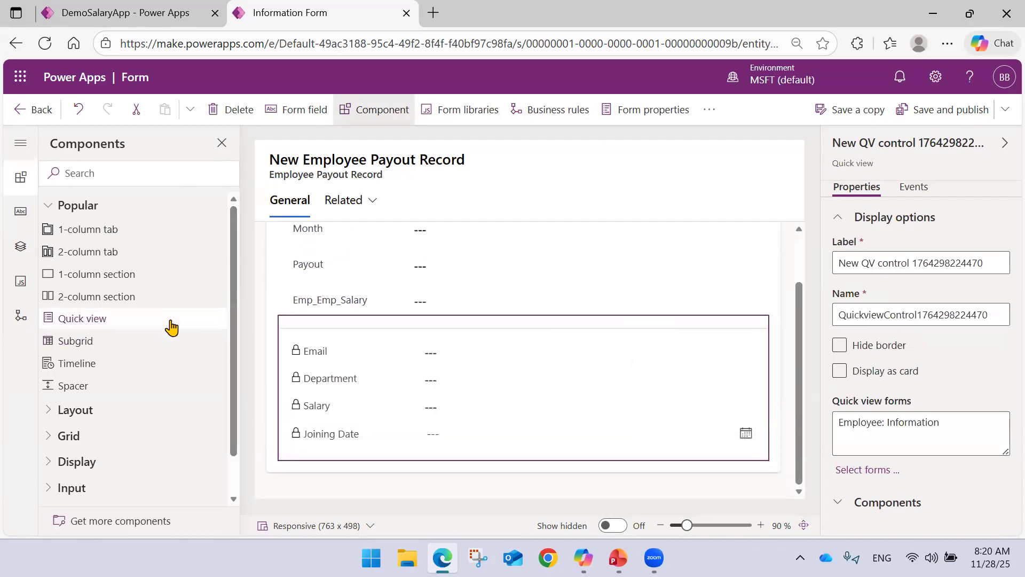
Try adding a 2-column tab to the form, and delete that tab.
{"action": "left_click", "coordinate": [92, 262]}
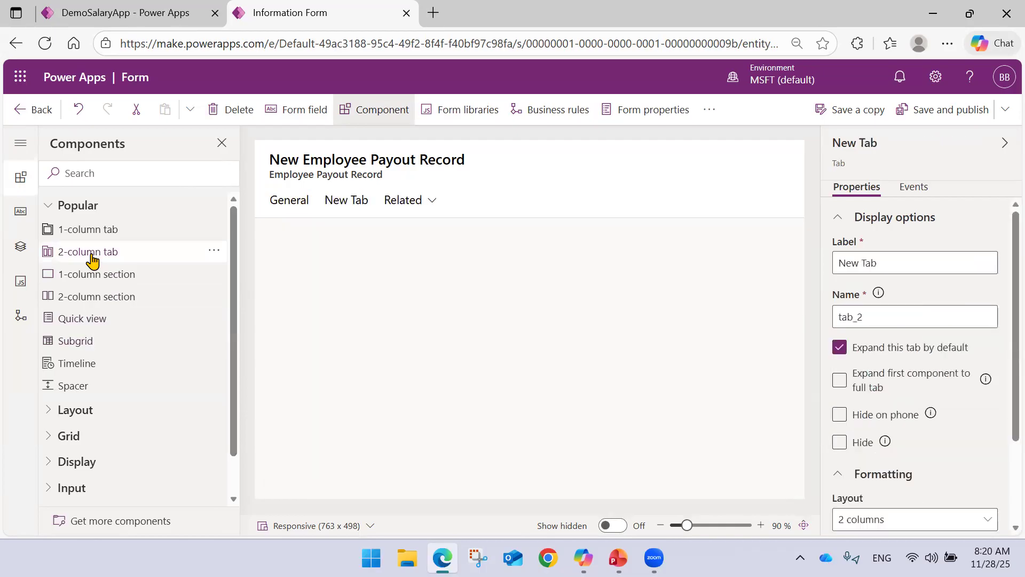
{"action": "left_click", "coordinate": [345, 205]}
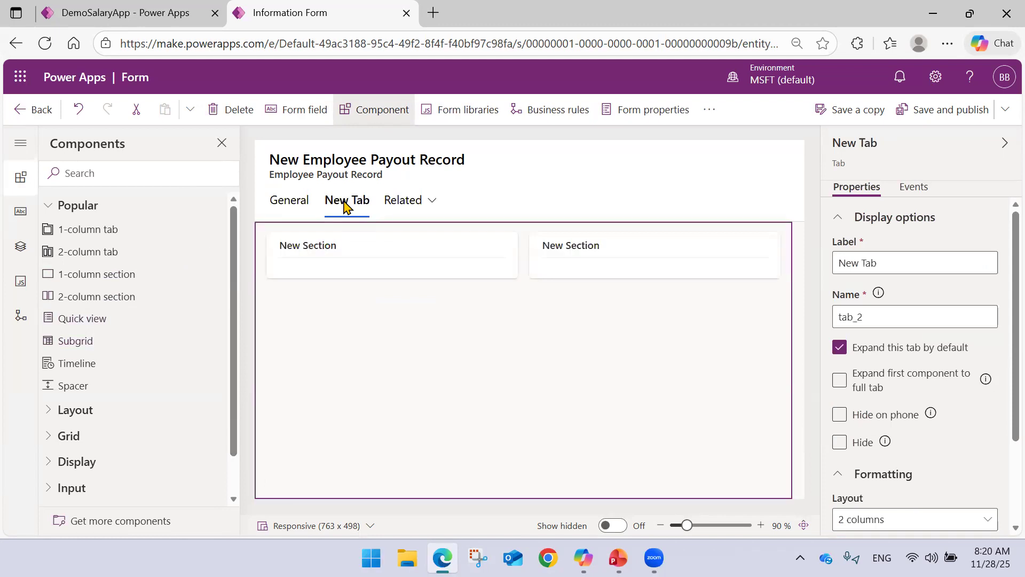
{"action": "right_click", "coordinate": [344, 205]}
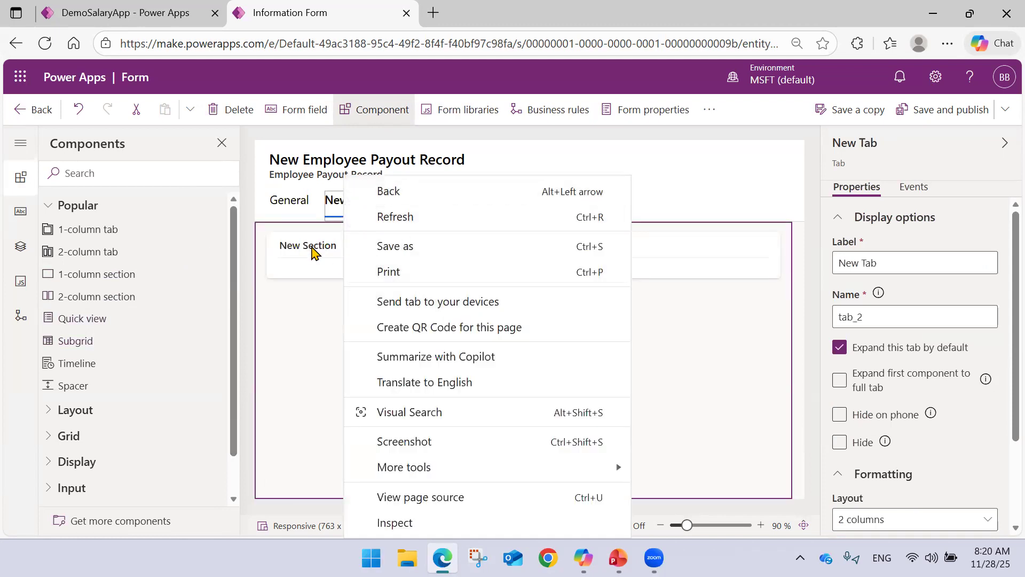
{"action": "left_click", "coordinate": [241, 118]}
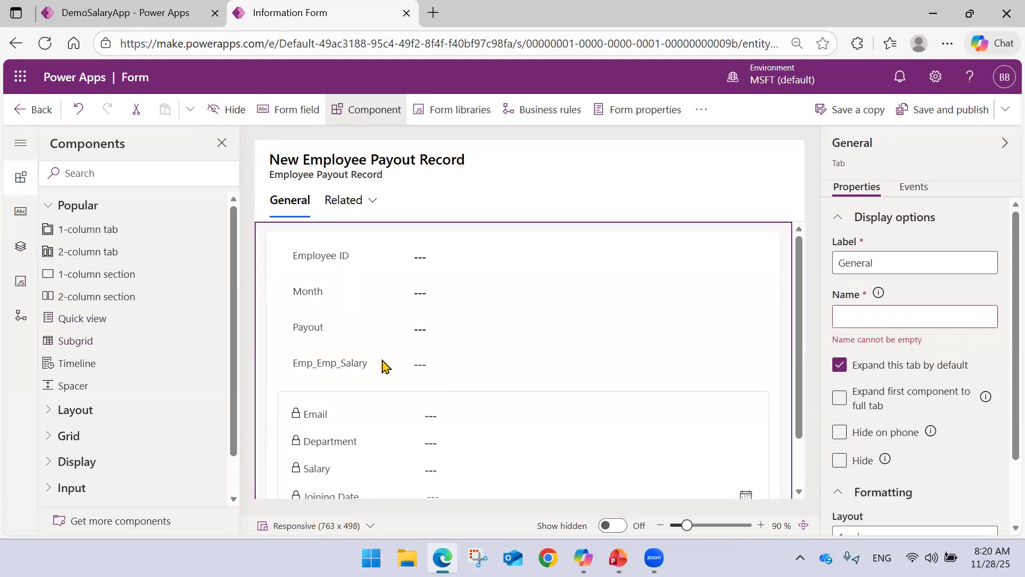
Check the quick view's placement below Emp_Emp_Salary, and save and publish the form.
{"action": "scroll", "coordinate": [408, 317], "scroll_direction": "down", "scroll_amount": 1}
{"action": "scroll", "coordinate": [409, 318], "scroll_direction": "down", "scroll_amount": 1}
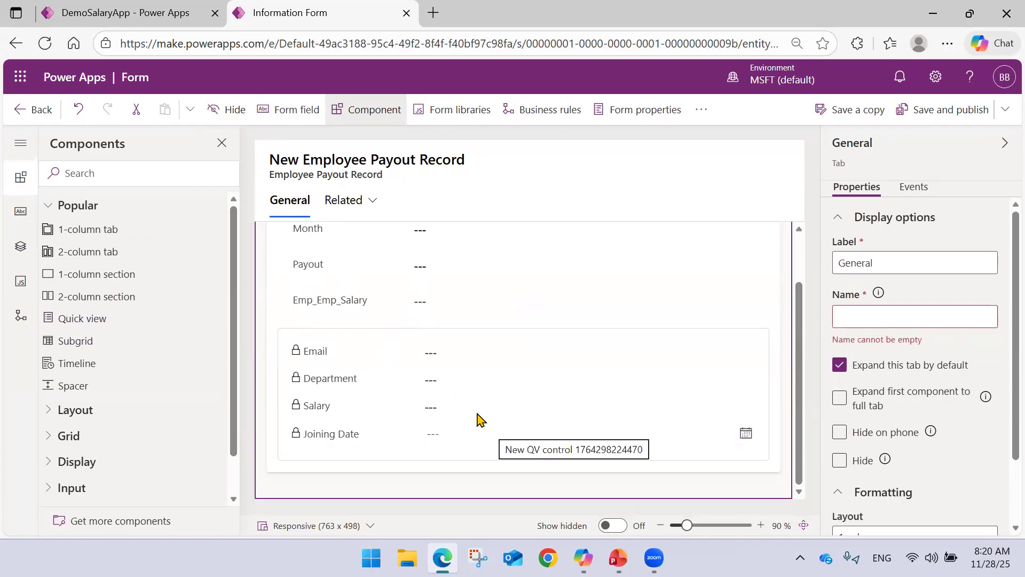
{"action": "scroll", "coordinate": [452, 396], "scroll_direction": "up", "scroll_amount": 3}
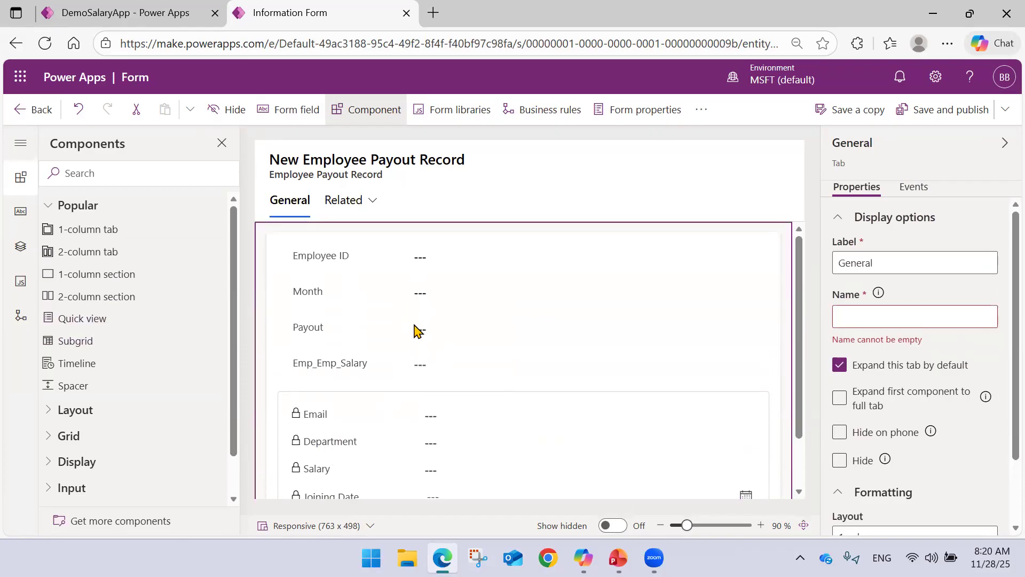
{"action": "scroll", "coordinate": [368, 411], "scroll_direction": "down", "scroll_amount": 2}
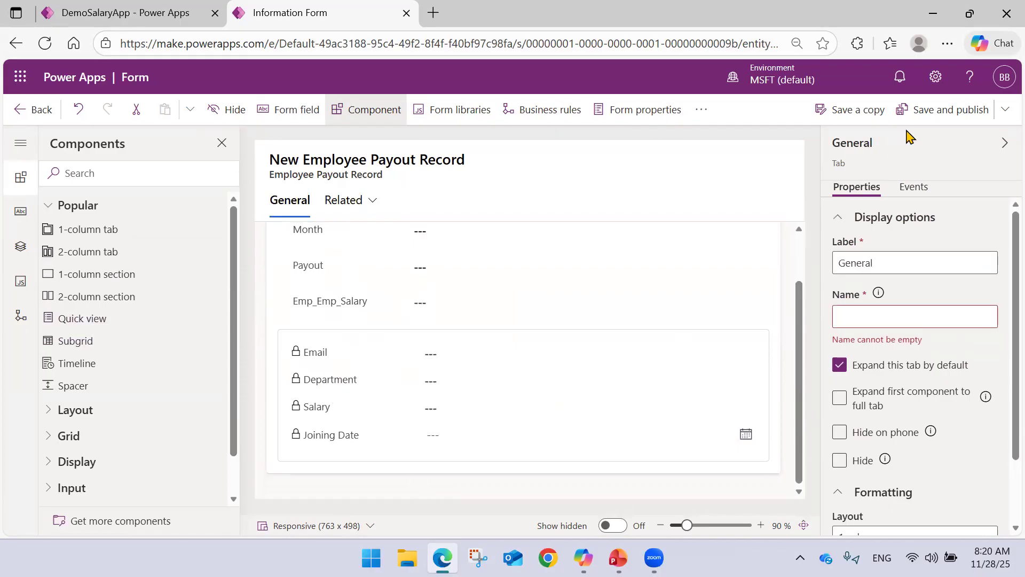
{"action": "left_click", "coordinate": [929, 110]}
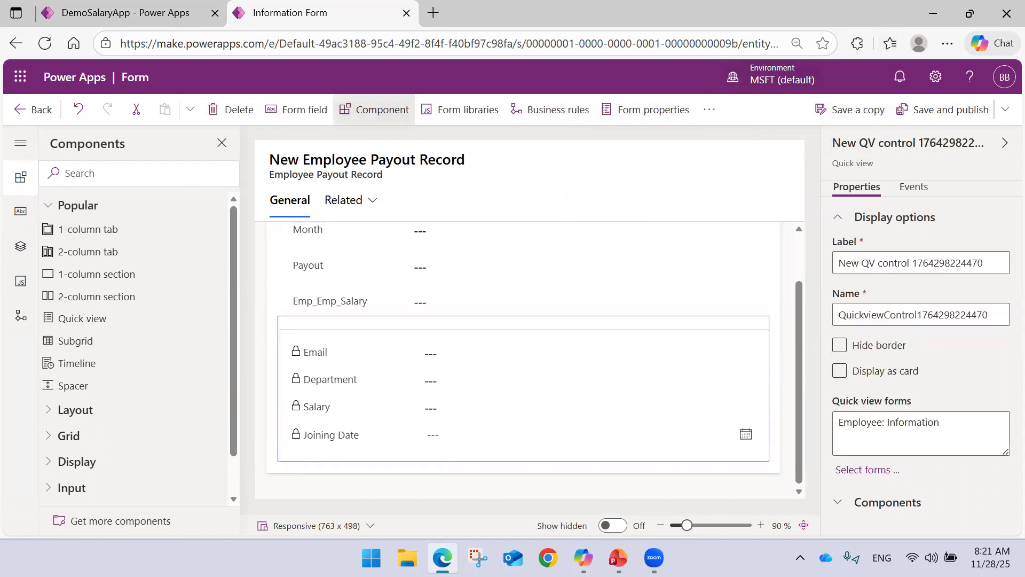
{"action": "left_click", "coordinate": [977, 112]}
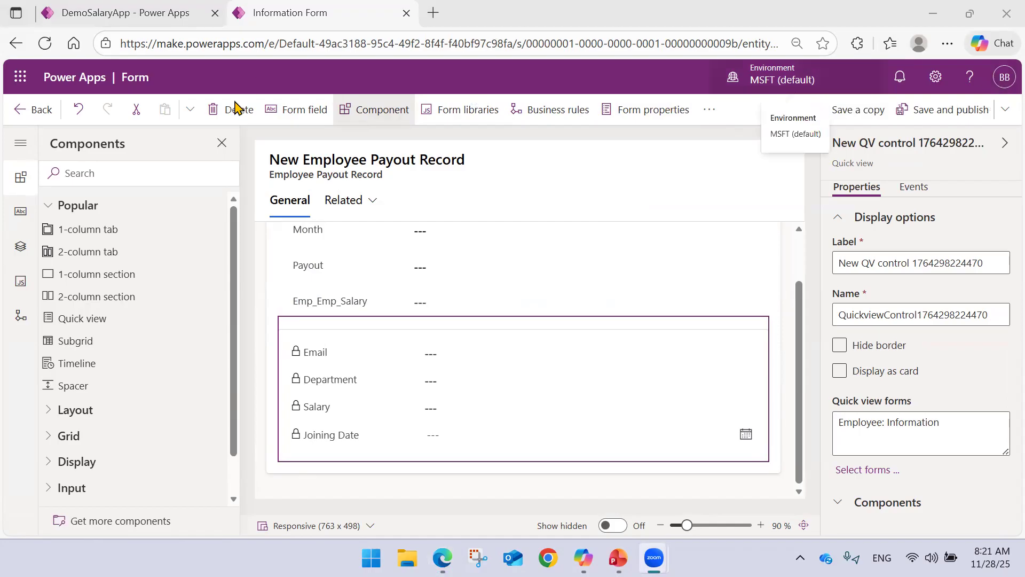
Return to DemoSalaryApp, reload it, and open the Employee Payout Record form to check its new quick view.
{"action": "left_click", "coordinate": [178, 13]}
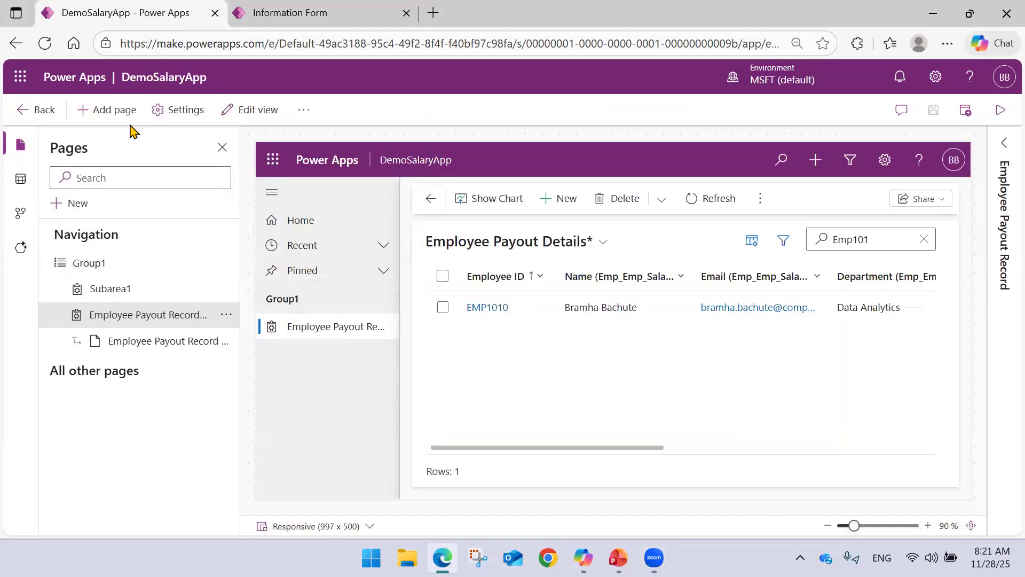
{"action": "left_click", "coordinate": [47, 44]}
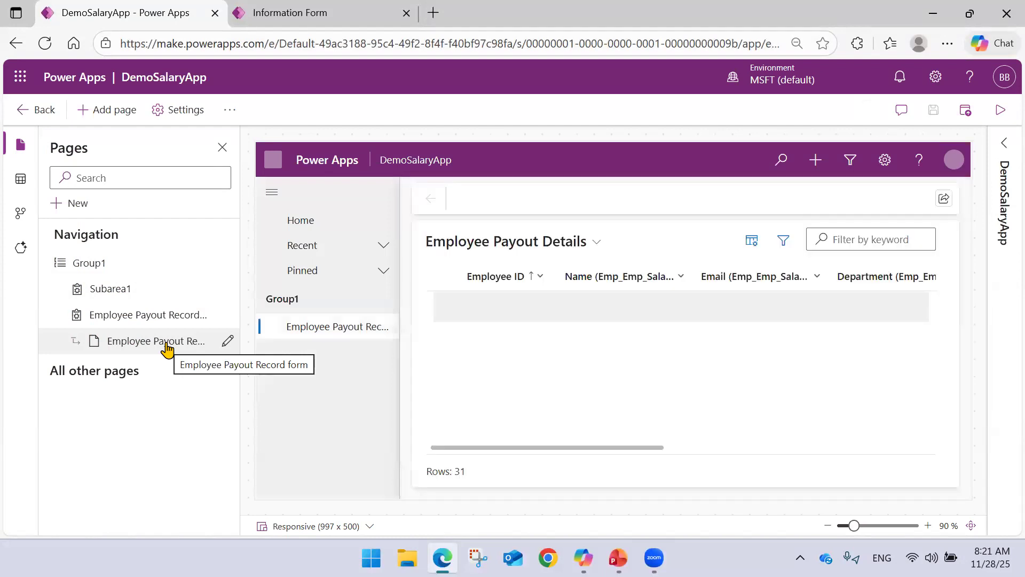
{"action": "left_click", "coordinate": [166, 344]}
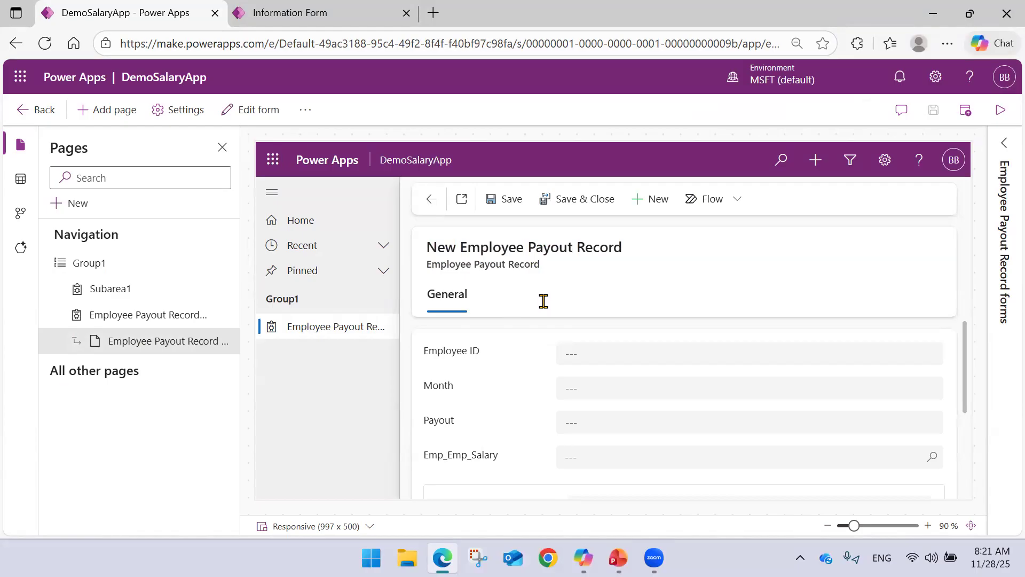
{"action": "scroll", "coordinate": [543, 348], "scroll_direction": "down", "scroll_amount": 3}
{"action": "scroll", "coordinate": [522, 363], "scroll_direction": "up", "scroll_amount": 3}
{"action": "scroll", "coordinate": [494, 363], "scroll_direction": "down", "scroll_amount": 3}
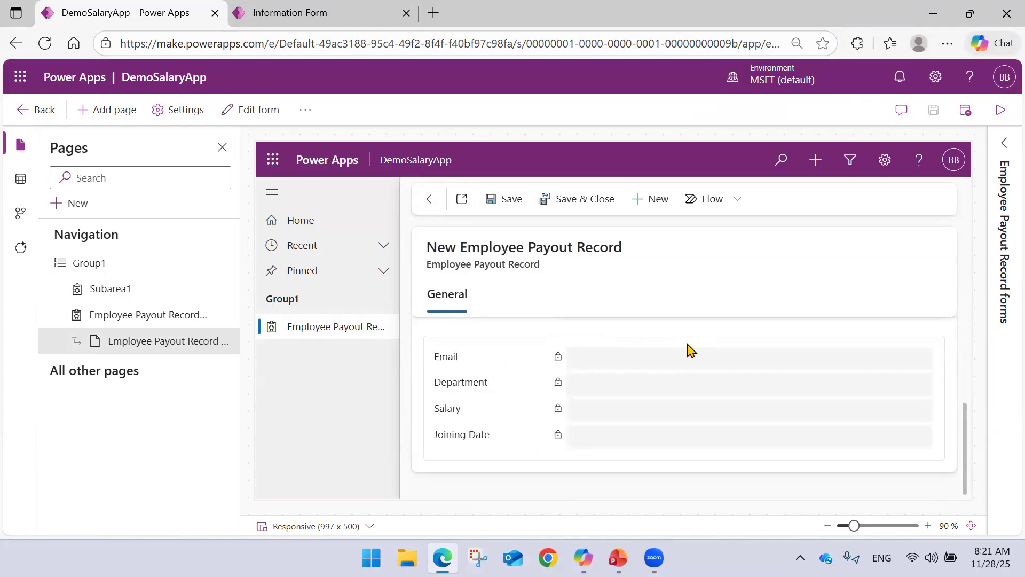
{"action": "scroll", "coordinate": [601, 390], "scroll_direction": "up", "scroll_amount": 3}
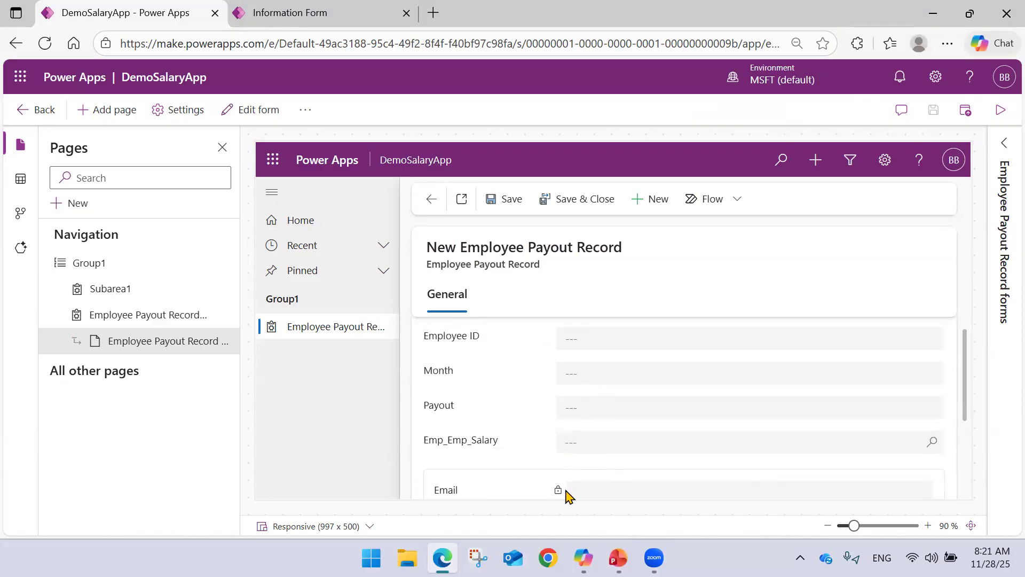
Search the new record's Emp_Emp_Salary lookup for "Emp" and select the last listed employee.
{"action": "left_click", "coordinate": [582, 444]}
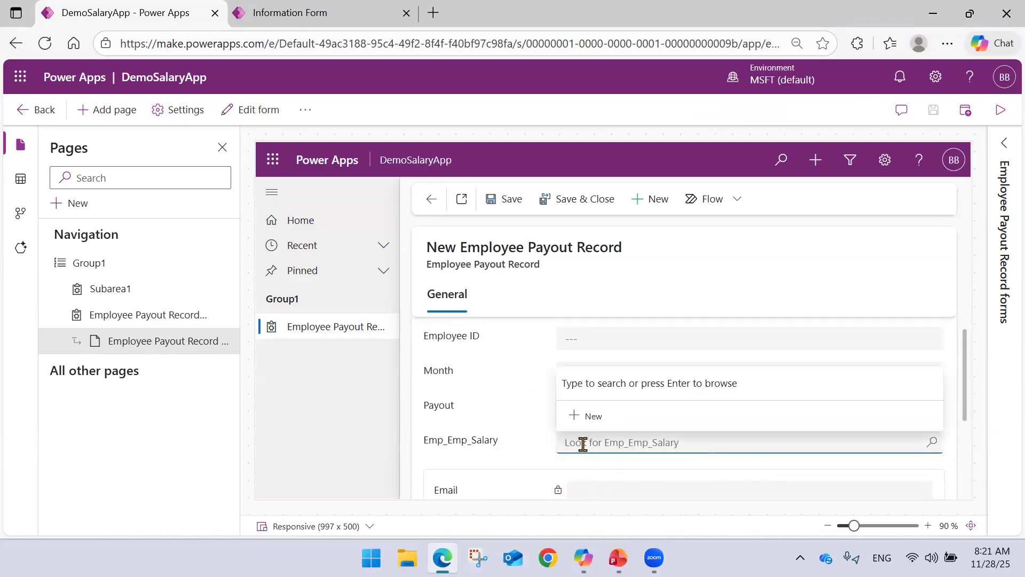
{"action": "type", "text": "Emp"}
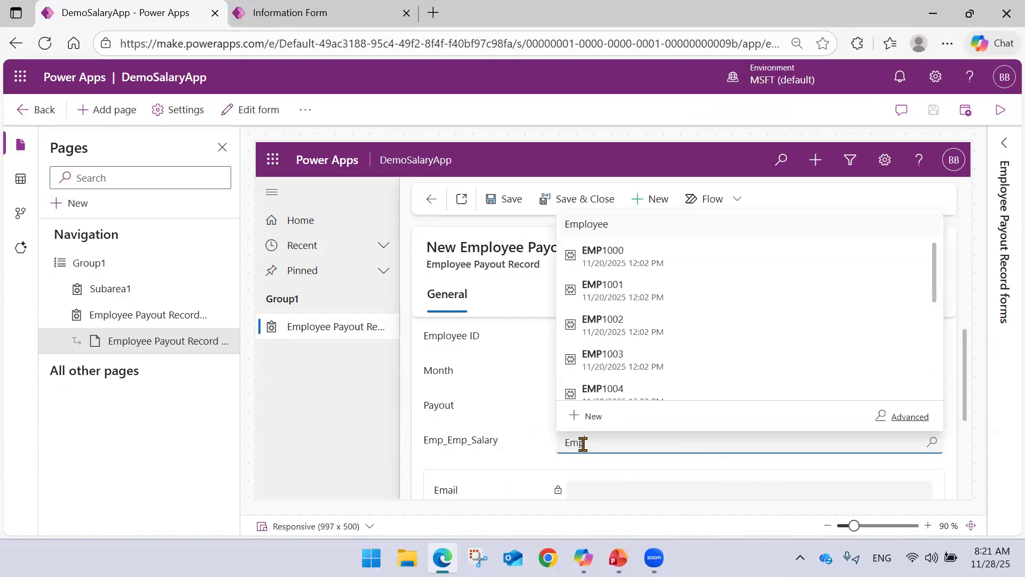
{"action": "scroll", "coordinate": [641, 363], "scroll_direction": "down", "scroll_amount": 3}
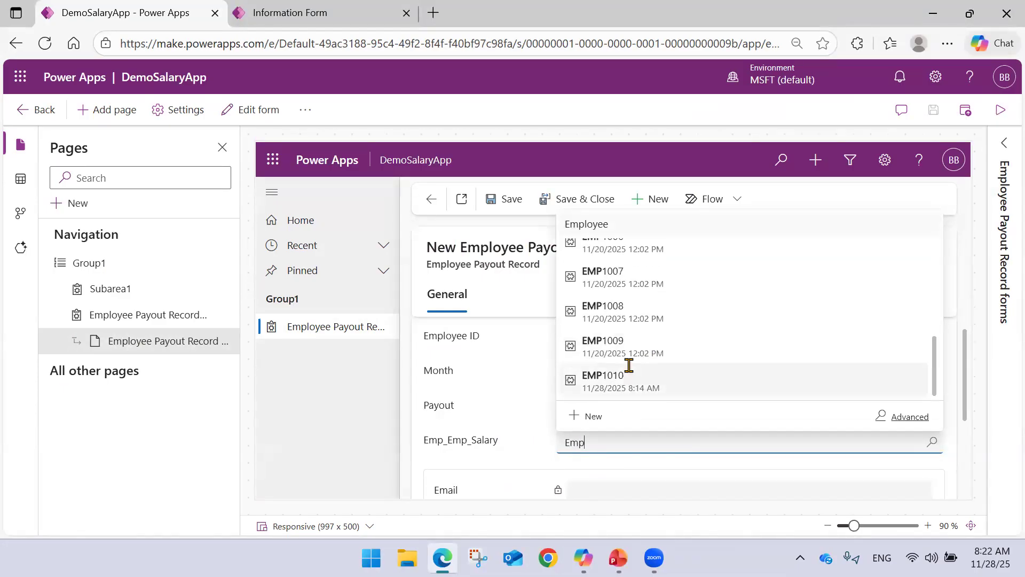
{"action": "left_click", "coordinate": [629, 366]}
{"action": "scroll", "coordinate": [623, 374], "scroll_direction": "down", "scroll_amount": 3}
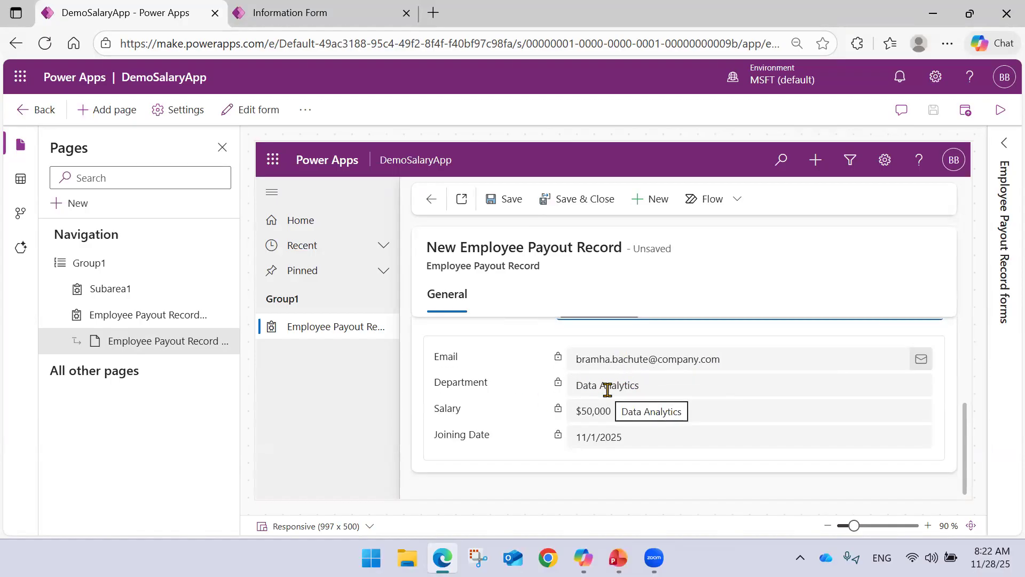
Review the selected employee's details in the quick view, and leave the new payout record without saving it.
{"action": "scroll", "coordinate": [607, 390], "scroll_direction": "up", "scroll_amount": 3}
{"action": "scroll", "coordinate": [597, 404], "scroll_direction": "down", "scroll_amount": 3}
{"action": "scroll", "coordinate": [604, 416], "scroll_direction": "up", "scroll_amount": 3}
{"action": "left_click", "coordinate": [597, 339]}
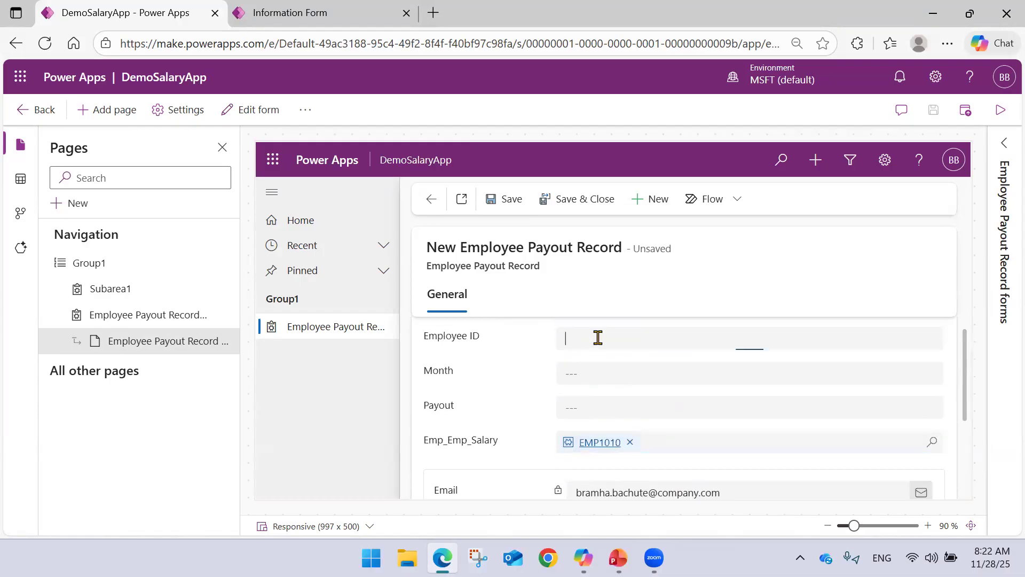
{"action": "left_click", "coordinate": [968, 319]}
{"action": "scroll", "coordinate": [740, 387], "scroll_direction": "down", "scroll_amount": 3}
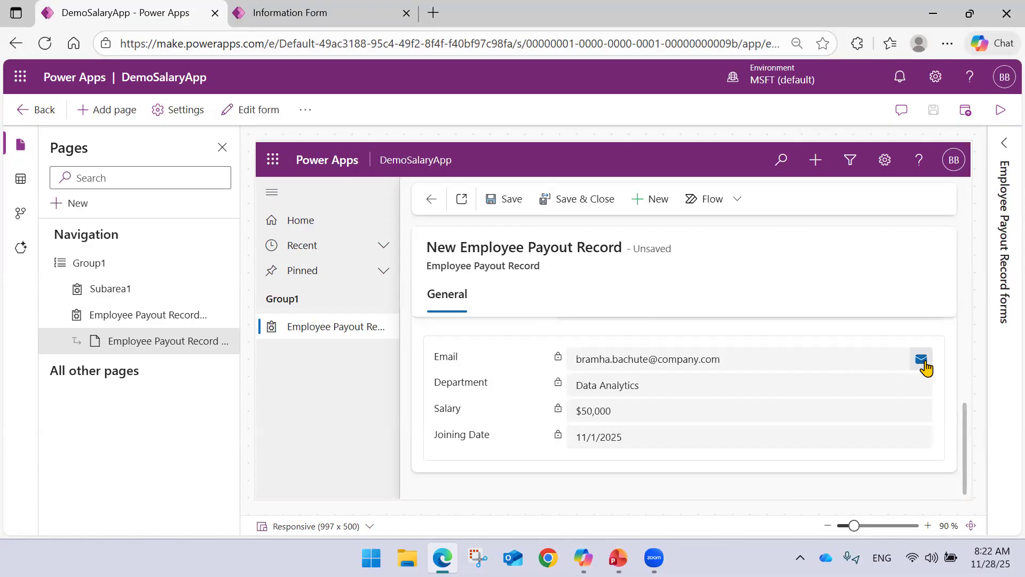
{"action": "scroll", "coordinate": [623, 388], "scroll_direction": "up", "scroll_amount": 3}
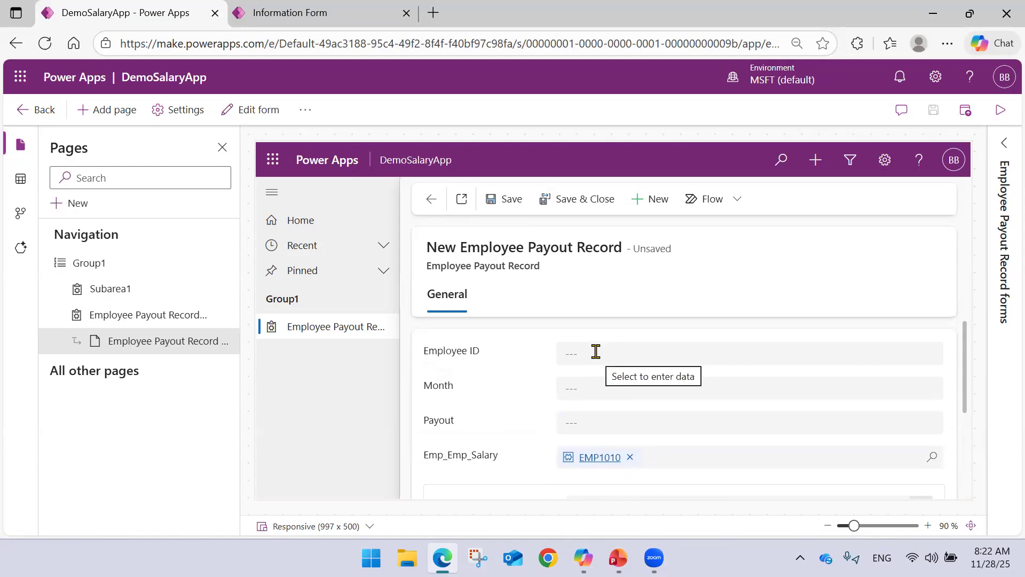
{"action": "left_click", "coordinate": [432, 209]}
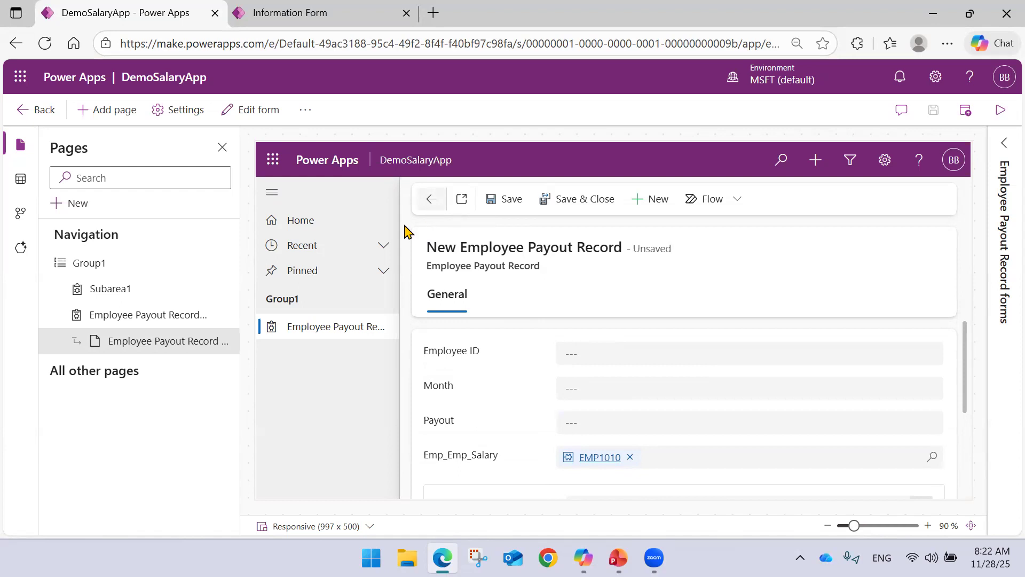
{"action": "left_click", "coordinate": [694, 375]}
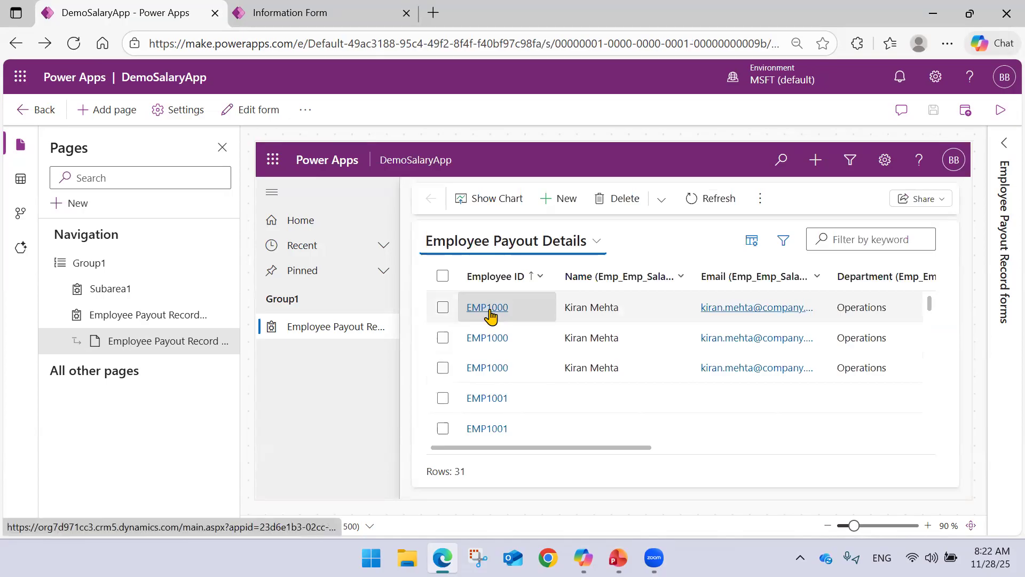
Open the first record in Employee Payout Details and compare its month and payout fields with the employee details in the quick view.
{"action": "left_click", "coordinate": [488, 311]}
{"action": "scroll", "coordinate": [559, 345], "scroll_direction": "down", "scroll_amount": 3}
{"action": "scroll", "coordinate": [465, 423], "scroll_direction": "up", "scroll_amount": 3}
{"action": "scroll", "coordinate": [575, 396], "scroll_direction": "down", "scroll_amount": 1}
{"action": "scroll", "coordinate": [534, 398], "scroll_direction": "down", "scroll_amount": 2}
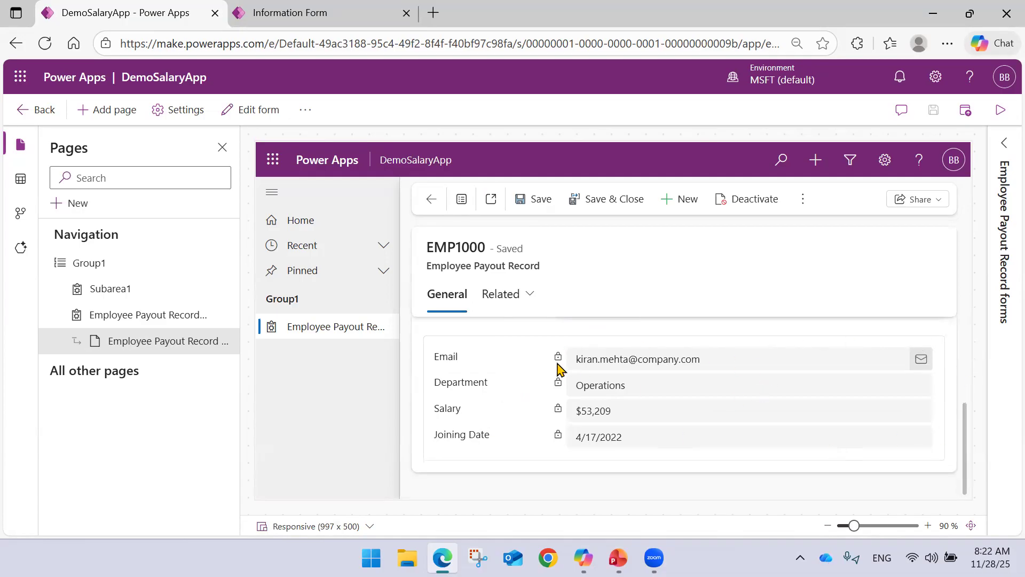
{"action": "scroll", "coordinate": [654, 400], "scroll_direction": "up", "scroll_amount": 2}
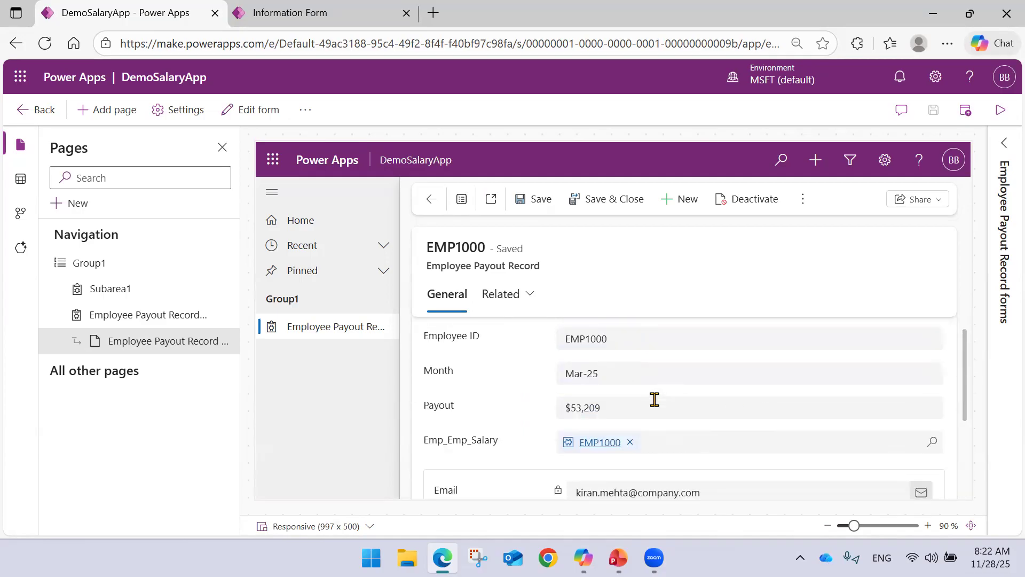
{"action": "scroll", "coordinate": [609, 373], "scroll_direction": "down", "scroll_amount": 3}
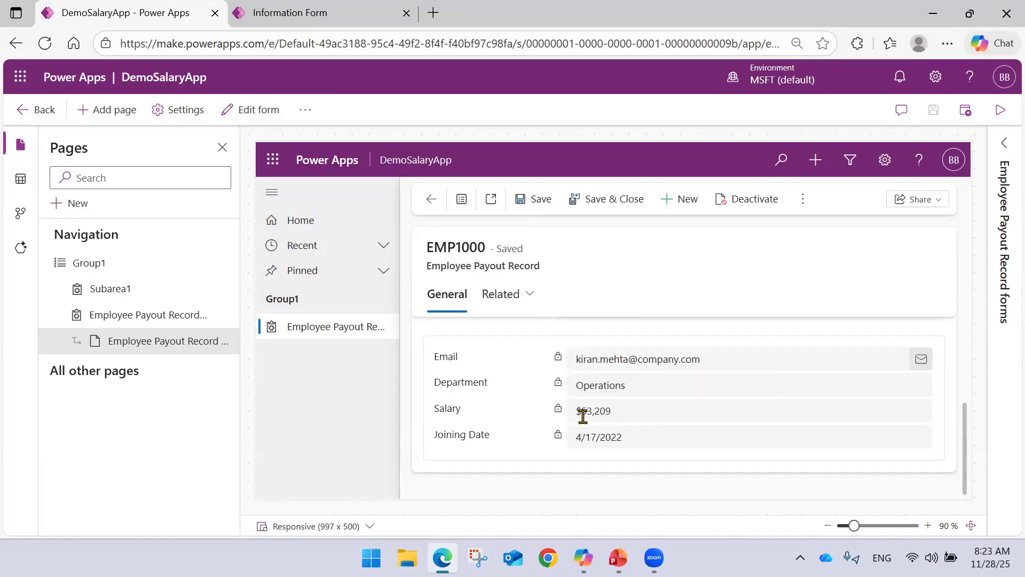
{"action": "scroll", "coordinate": [640, 428], "scroll_direction": "up", "scroll_amount": 3}
{"action": "scroll", "coordinate": [627, 421], "scroll_direction": "down", "scroll_amount": 3}
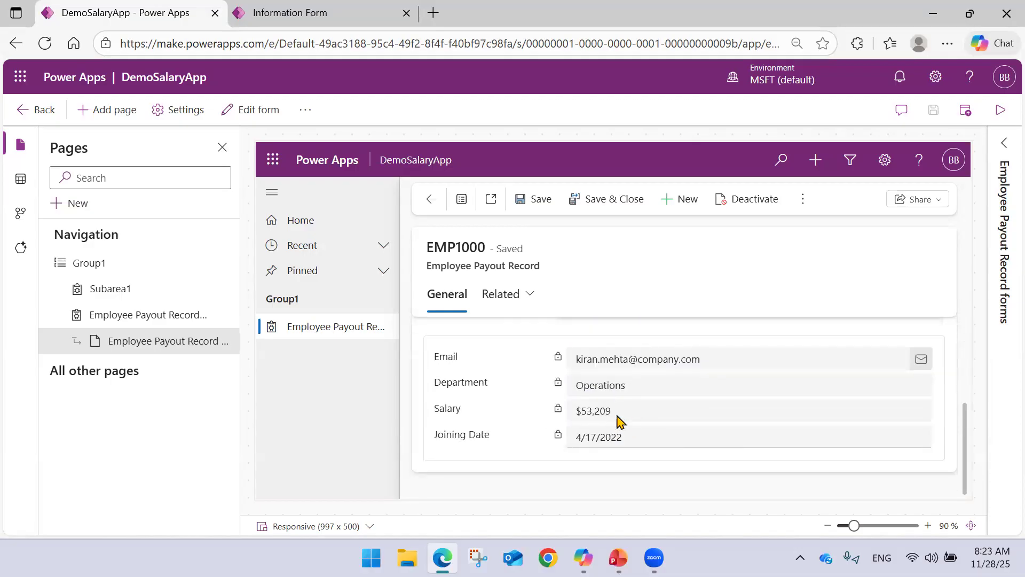
{"action": "scroll", "coordinate": [616, 402], "scroll_direction": "up", "scroll_amount": 3}
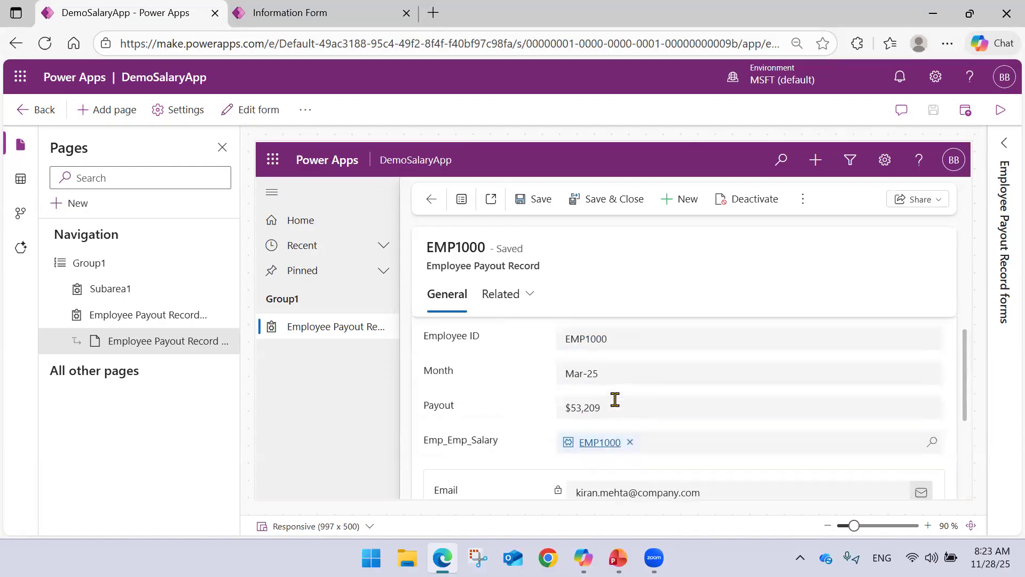
{"action": "scroll", "coordinate": [617, 399], "scroll_direction": "down", "scroll_amount": 3}
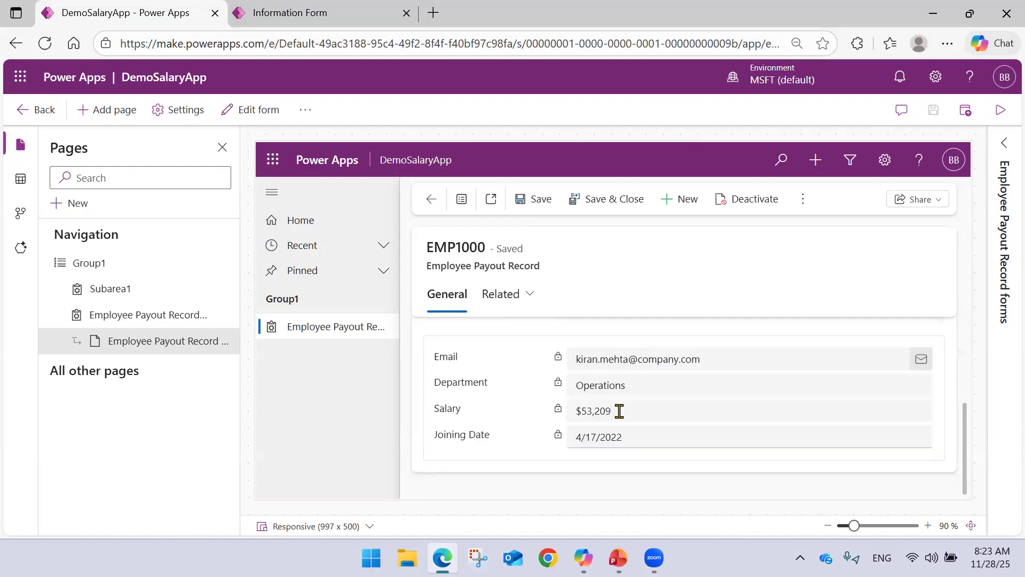
{"action": "scroll", "coordinate": [619, 411], "scroll_direction": "up", "scroll_amount": 3}
{"action": "scroll", "coordinate": [625, 409], "scroll_direction": "down", "scroll_amount": 3}
{"action": "scroll", "coordinate": [627, 409], "scroll_direction": "up", "scroll_amount": 3}
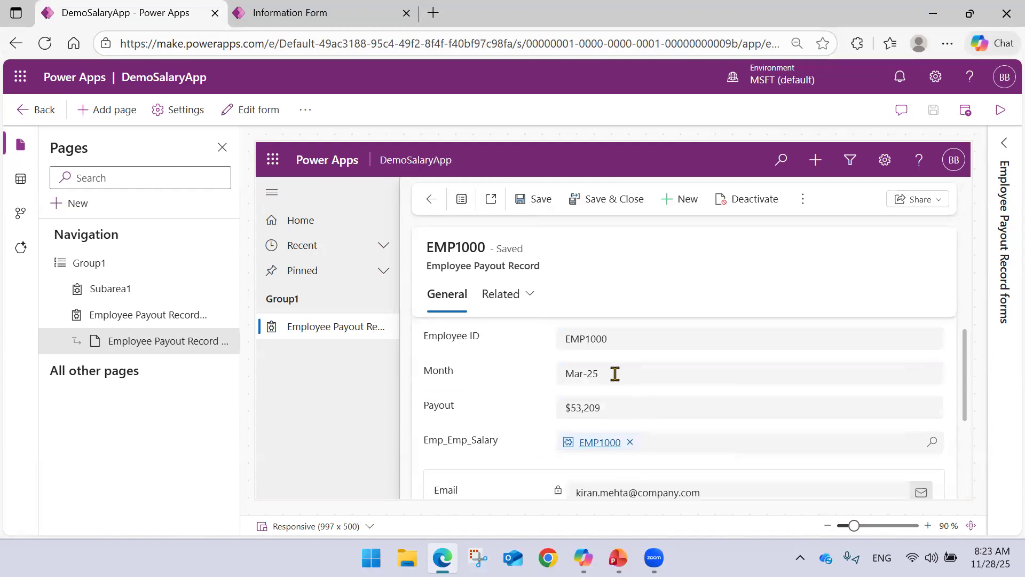
Leave the open payout record, and exit the Information form editor to the Employee Payout Record forms list.
{"action": "left_click", "coordinate": [432, 203]}
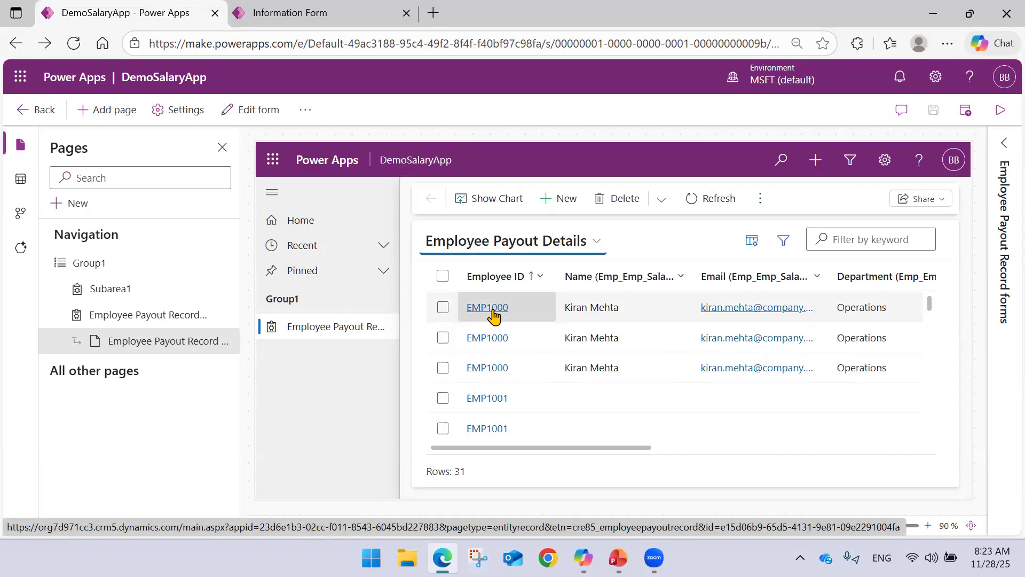
{"action": "left_click", "coordinate": [303, 13]}
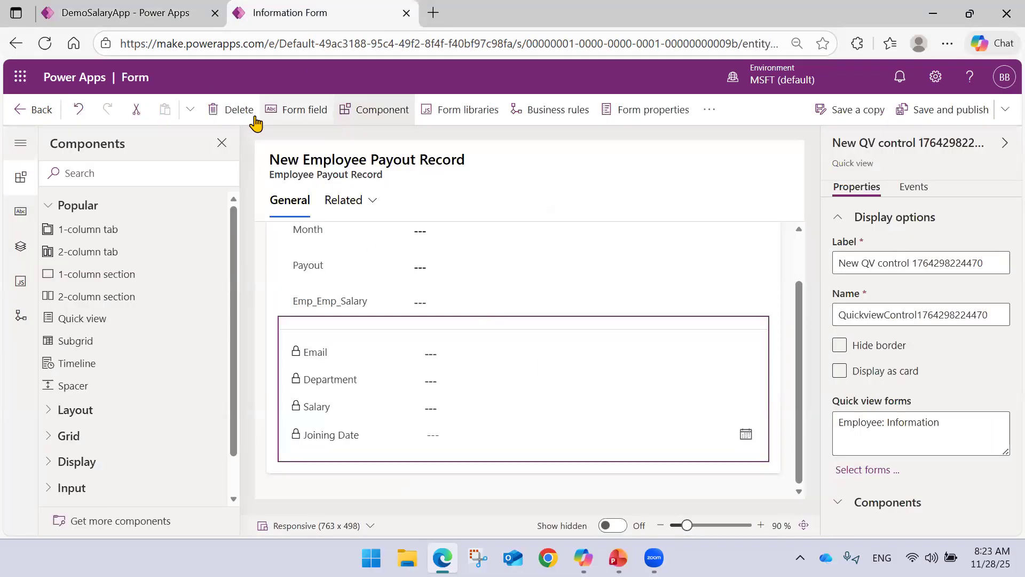
{"action": "left_click", "coordinate": [35, 110]}
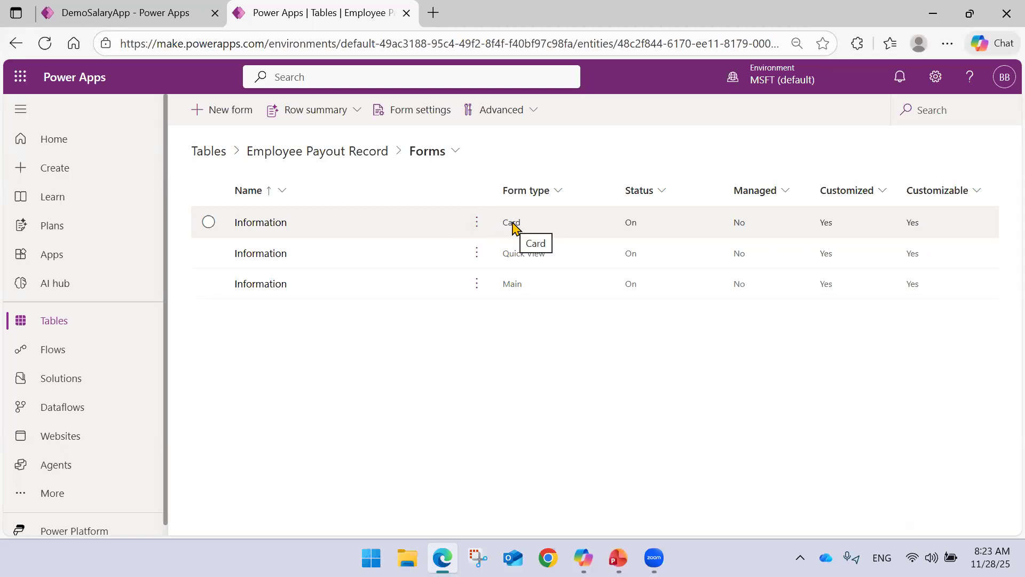
Switch to the PowerPoint slide show to review the Model Driven Application topics, and return to the browser.
{"action": "left_click", "coordinate": [618, 558]}
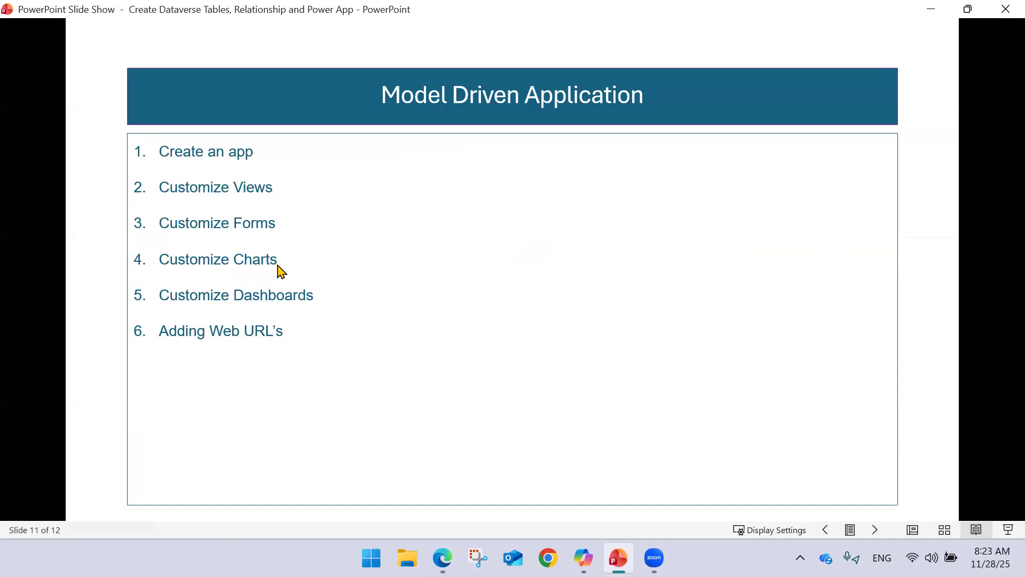
{"action": "left_click", "coordinate": [442, 557]}
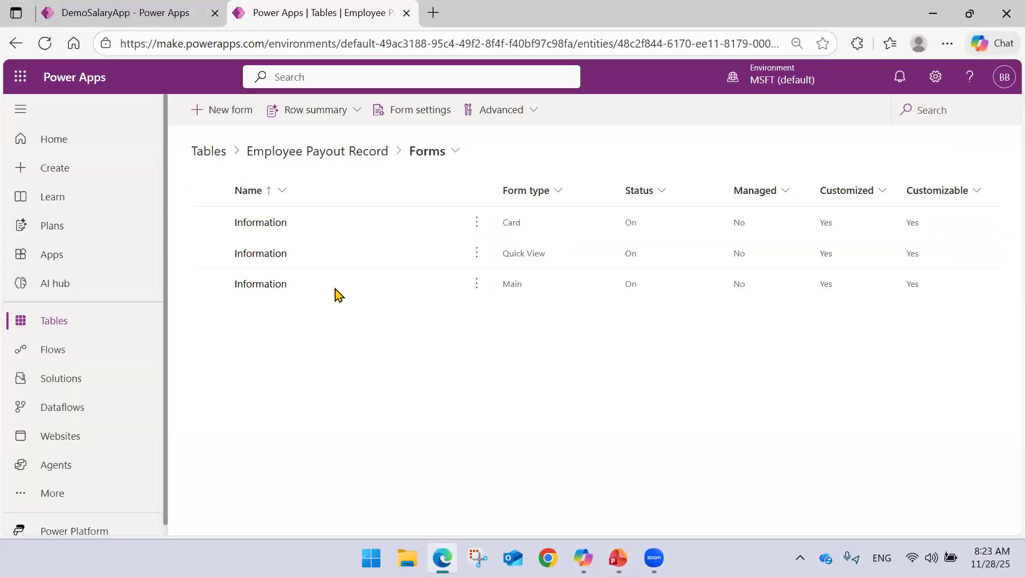
Open the Employee Payout Record table from the custom Dataverse tables.
{"action": "left_click", "coordinate": [83, 322]}
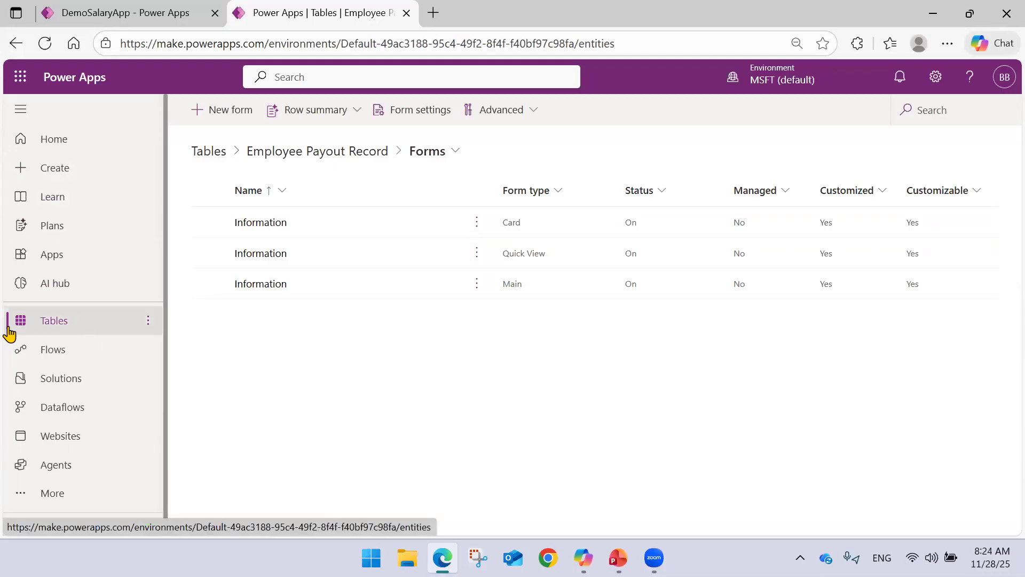
{"action": "left_click", "coordinate": [340, 320]}
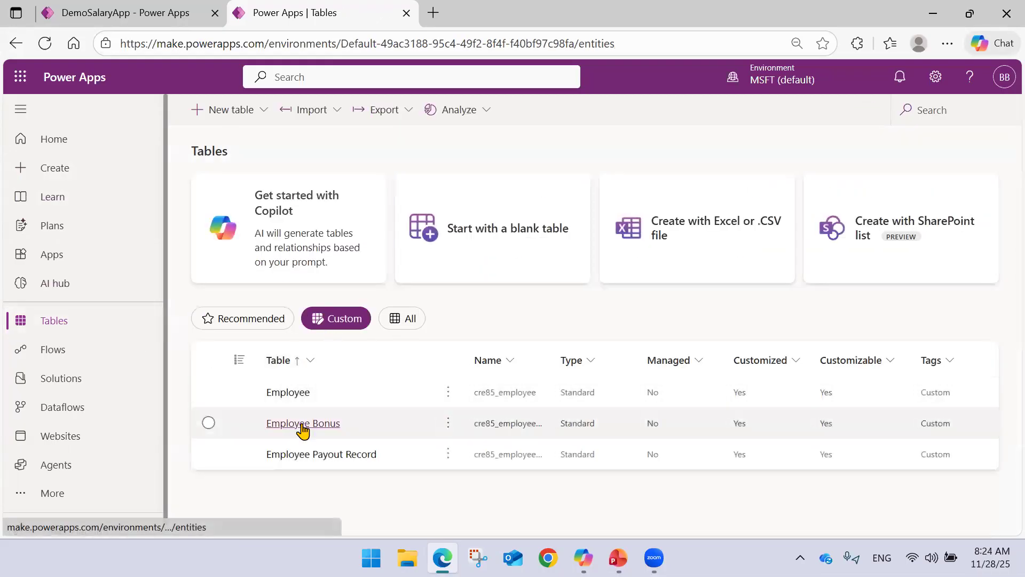
{"action": "left_click", "coordinate": [309, 451]}
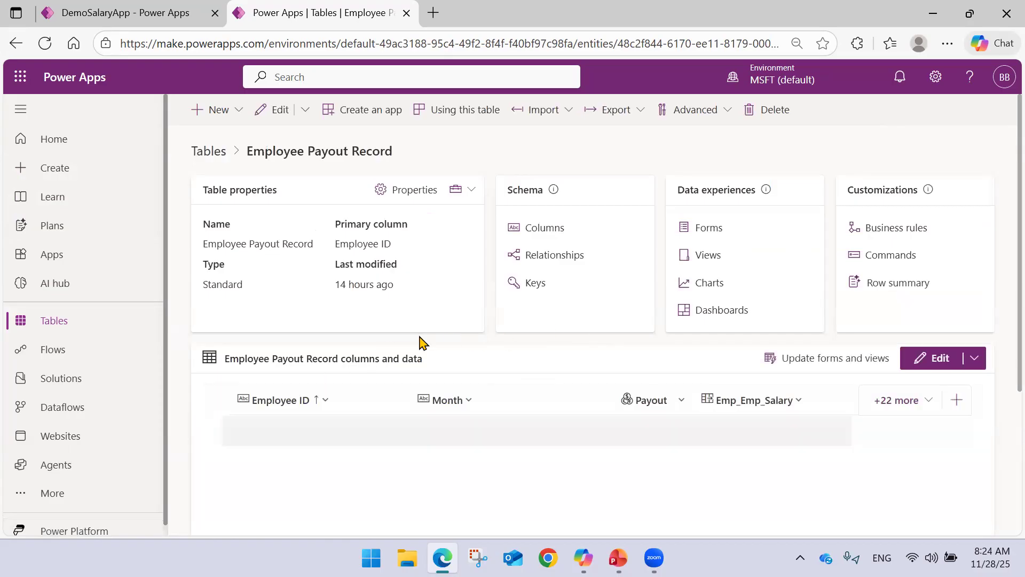
Show the existing Employee Bonus column in the Employee Payout Record data grid and save the column selection.
{"action": "scroll", "coordinate": [544, 340], "scroll_direction": "down", "scroll_amount": 5}
{"action": "scroll", "coordinate": [556, 337], "scroll_direction": "up", "scroll_amount": 5}
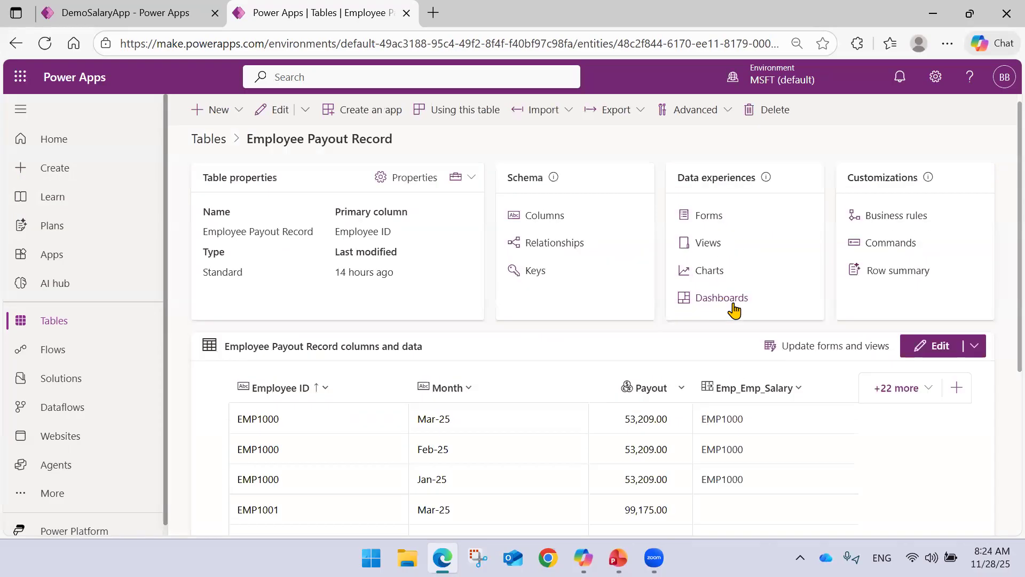
{"action": "left_click", "coordinate": [916, 393]}
{"action": "scroll", "coordinate": [807, 208], "scroll_direction": "down", "scroll_amount": 10}
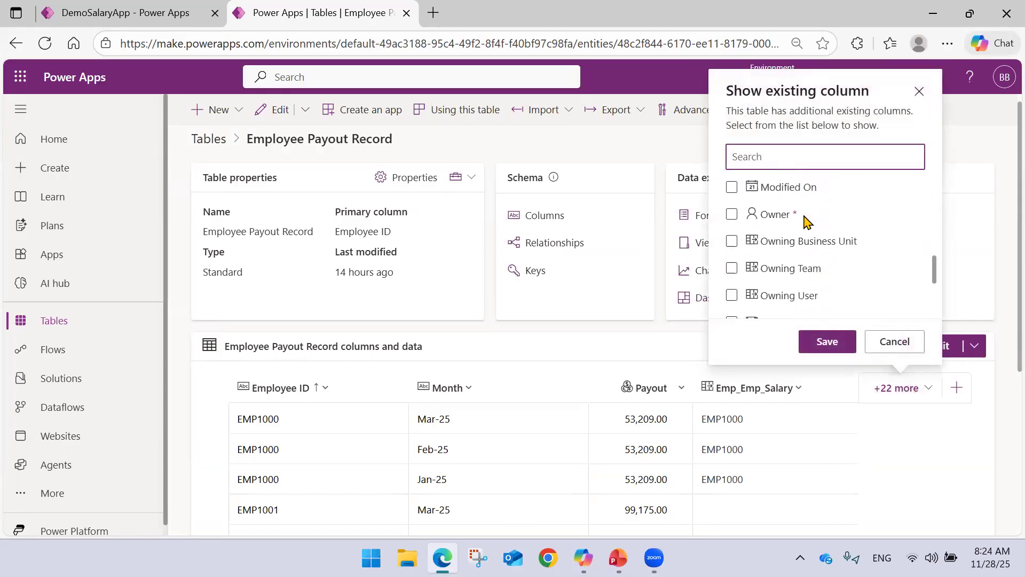
{"action": "scroll", "coordinate": [807, 219], "scroll_direction": "down", "scroll_amount": 5}
{"action": "scroll", "coordinate": [806, 222], "scroll_direction": "up", "scroll_amount": 10}
{"action": "scroll", "coordinate": [803, 221], "scroll_direction": "up", "scroll_amount": 3}
{"action": "scroll", "coordinate": [799, 229], "scroll_direction": "down", "scroll_amount": 3}
{"action": "left_click", "coordinate": [732, 253]}
{"action": "left_click", "coordinate": [826, 342]}
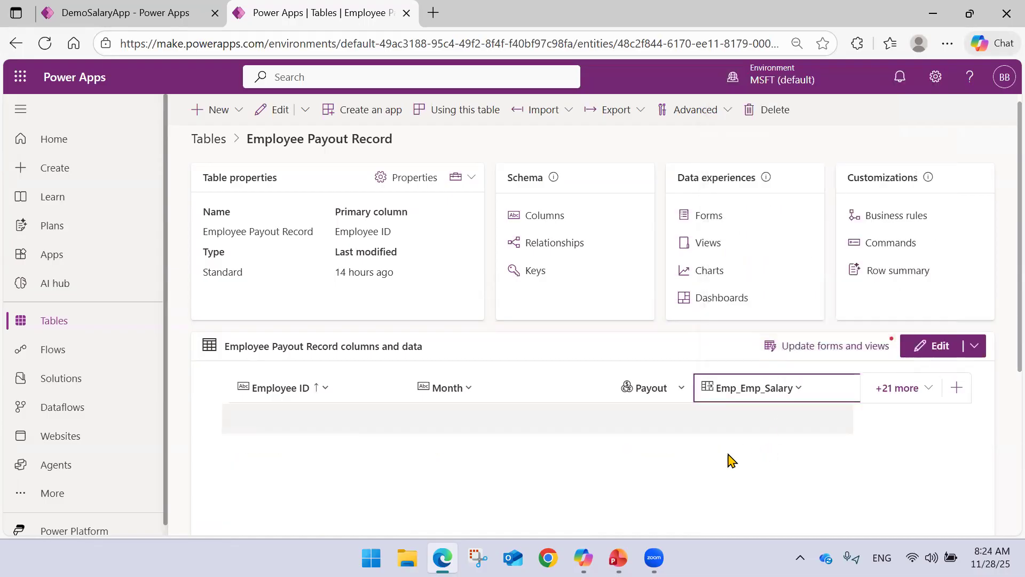
Link the first three payout rows (Mar-25, Feb-25 and Jan-25) to the first listed Employee Bonus record.
{"action": "scroll", "coordinate": [670, 464], "scroll_direction": "down", "scroll_amount": 5}
{"action": "left_click_drag", "start_coordinate": [640, 453], "coordinate": [824, 435]}
{"action": "scroll", "coordinate": [794, 382], "scroll_direction": "up", "scroll_amount": 5}
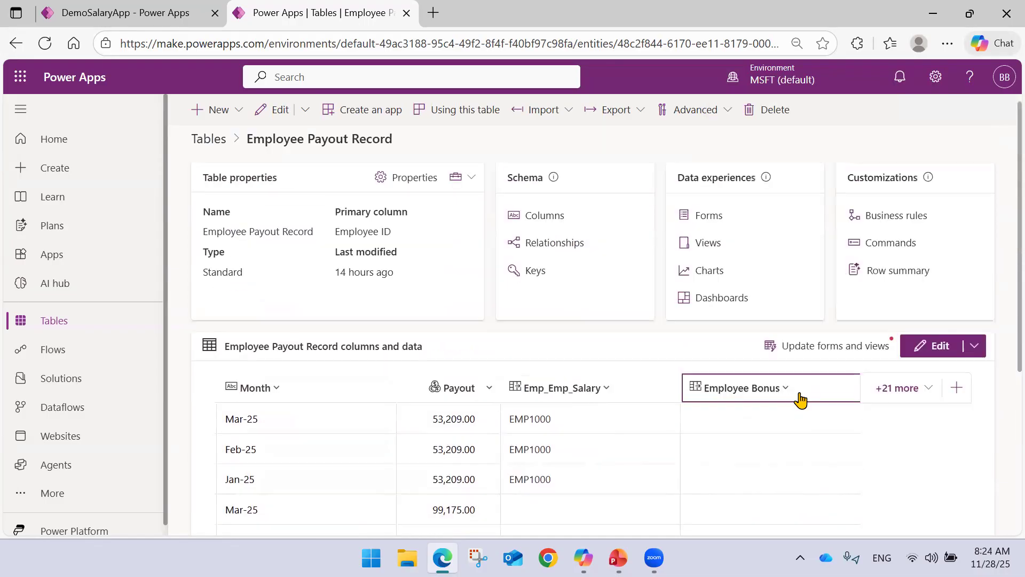
{"action": "left_click", "coordinate": [735, 420]}
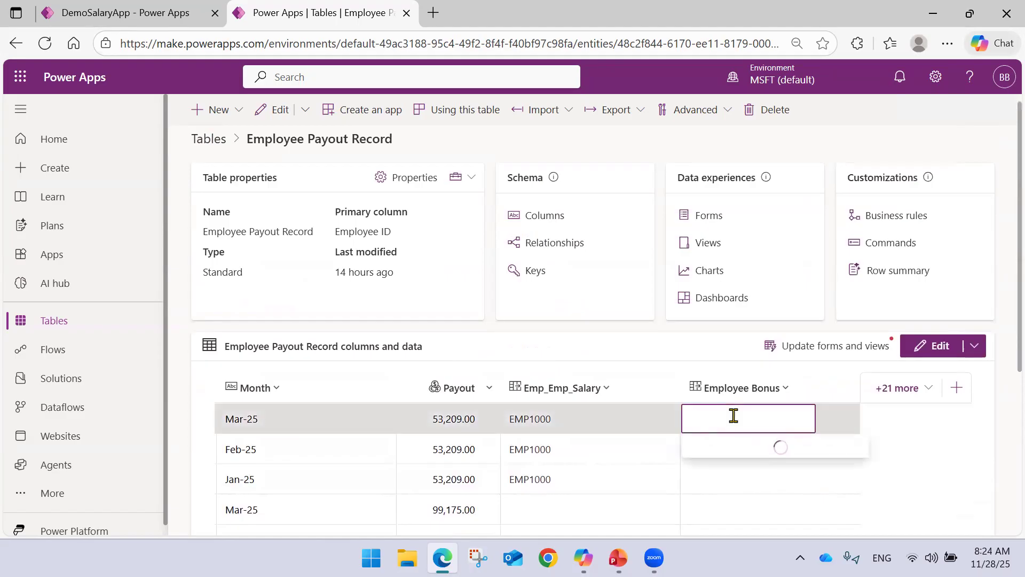
{"action": "left_click", "coordinate": [736, 197]}
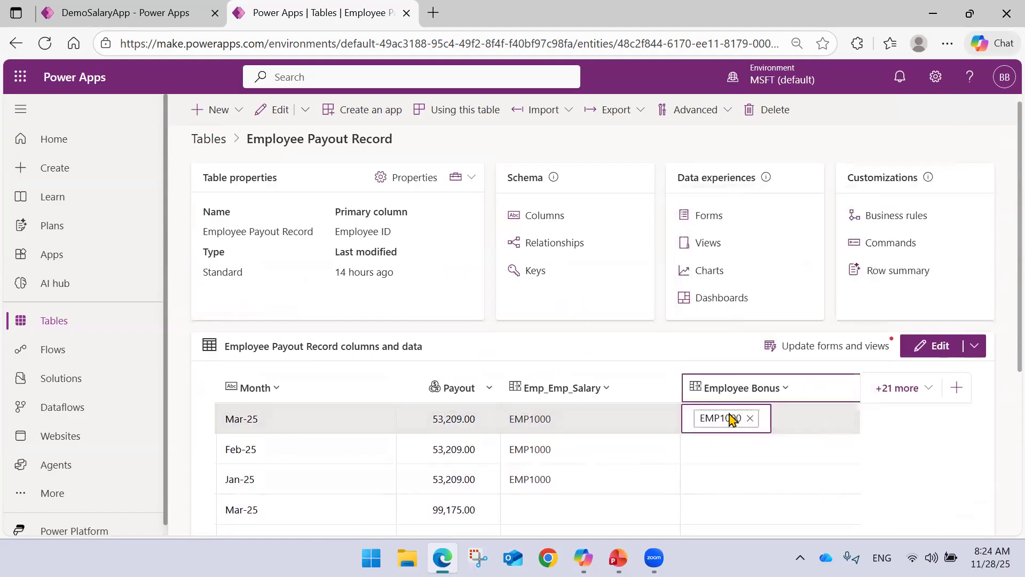
{"action": "left_click", "coordinate": [723, 449]}
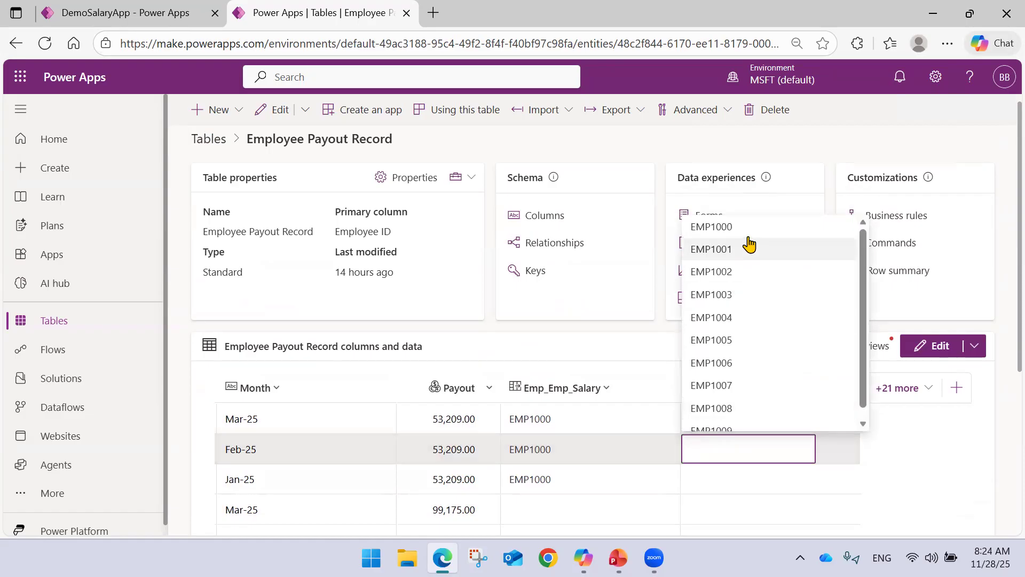
{"action": "left_click", "coordinate": [748, 227]}
{"action": "left_click", "coordinate": [705, 478]}
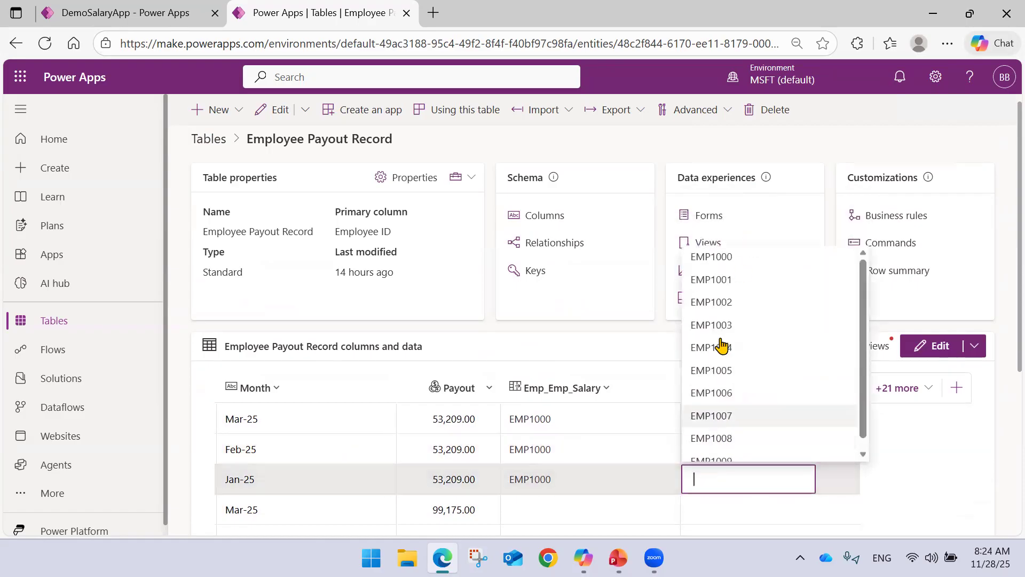
{"action": "left_click", "coordinate": [736, 259]}
{"action": "scroll", "coordinate": [697, 422], "scroll_direction": "down", "scroll_amount": 5}
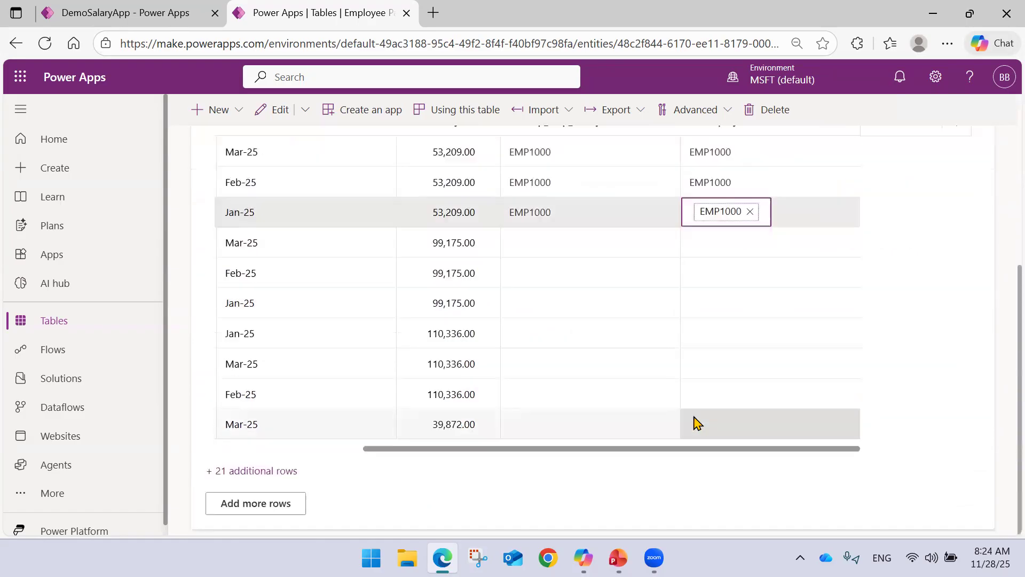
{"action": "left_click", "coordinate": [714, 453]}
{"action": "scroll", "coordinate": [750, 409], "scroll_direction": "up", "scroll_amount": 3}
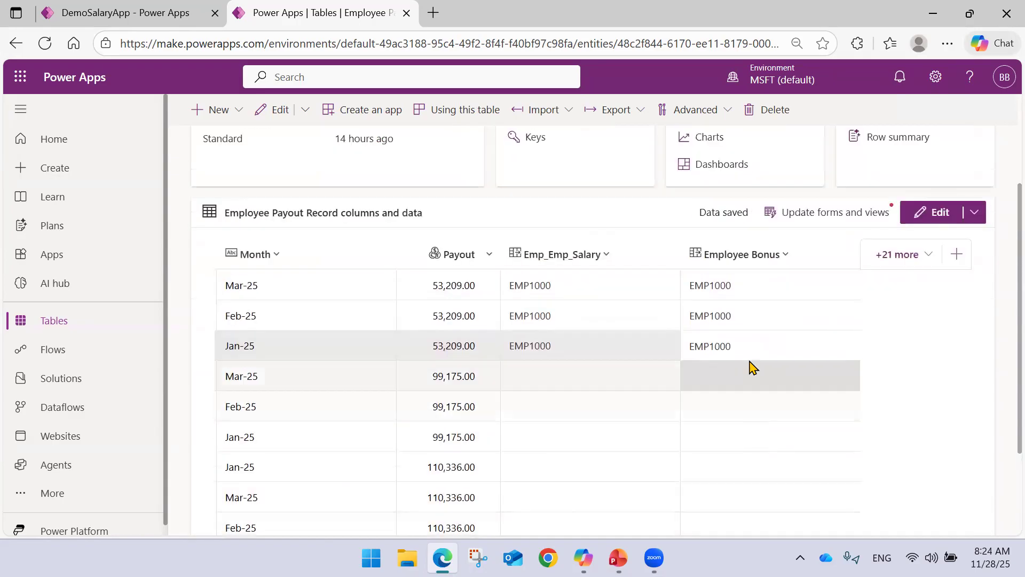
{"action": "scroll", "coordinate": [774, 396], "scroll_direction": "up", "scroll_amount": 3}
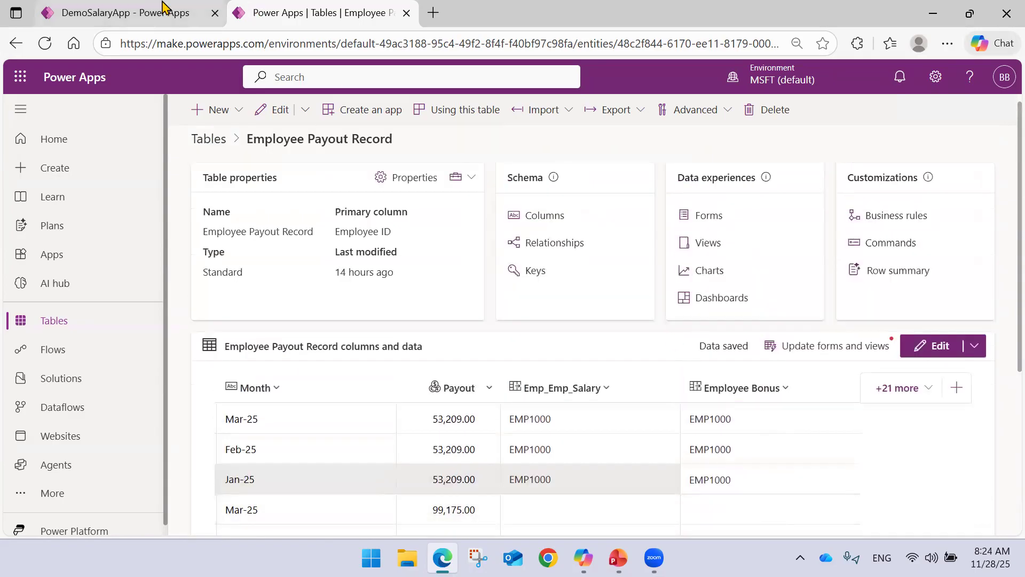
Check the Employee Bonus salary and payout month columns in DemoSalaryApp's Employee Payout Details view, and recheck the table's bonus links.
{"action": "left_click", "coordinate": [163, 4]}
{"action": "left_click_drag", "start_coordinate": [517, 448], "coordinate": [748, 347]}
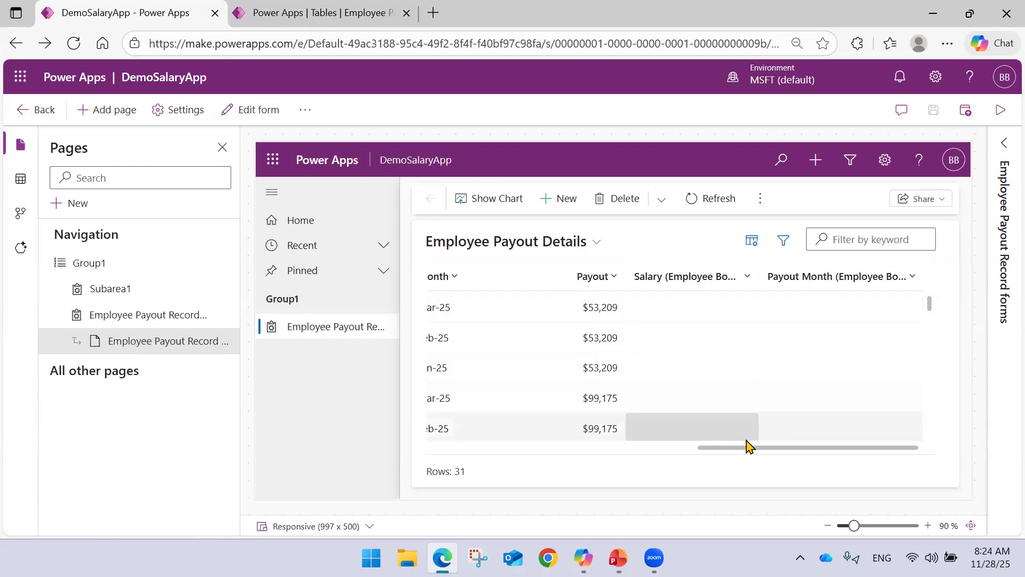
{"action": "left_click_drag", "start_coordinate": [747, 447], "coordinate": [414, 432]}
{"action": "left_click", "coordinate": [328, 16]}
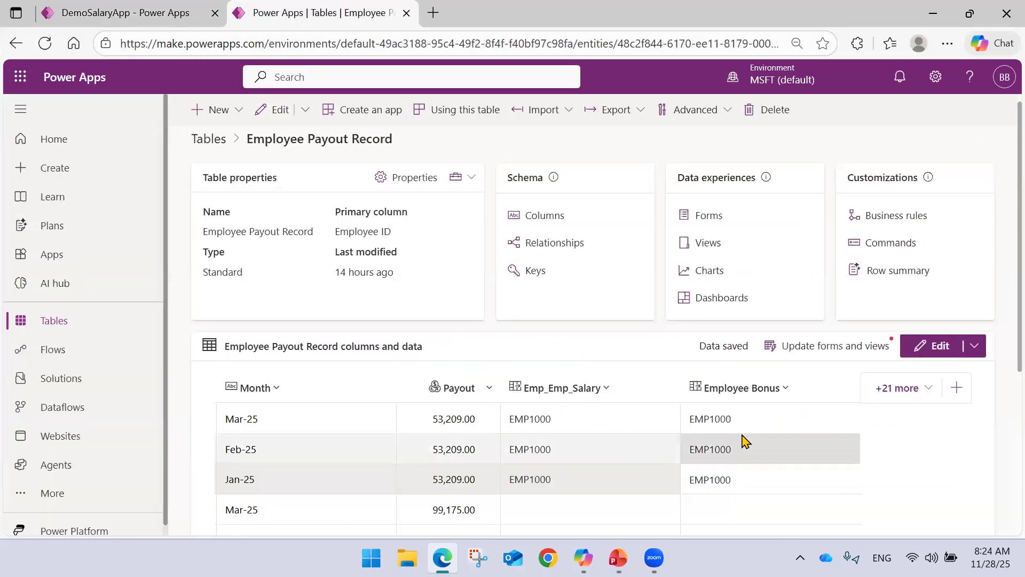
Reload DemoSalaryApp and examine the Employee Bonus salary and payout month values in Employee Payout Details.
{"action": "left_click", "coordinate": [168, 7]}
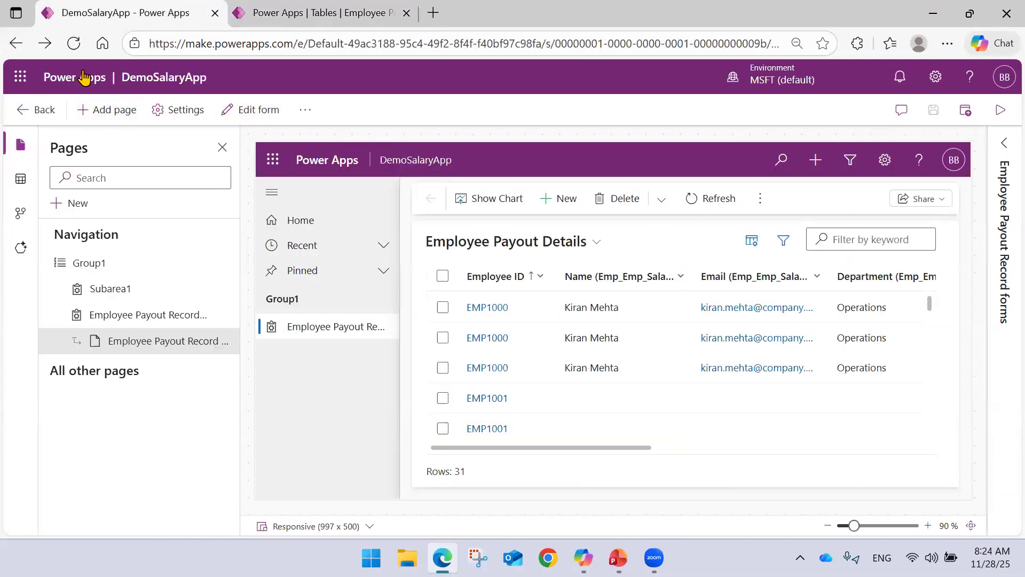
{"action": "left_click", "coordinate": [74, 46]}
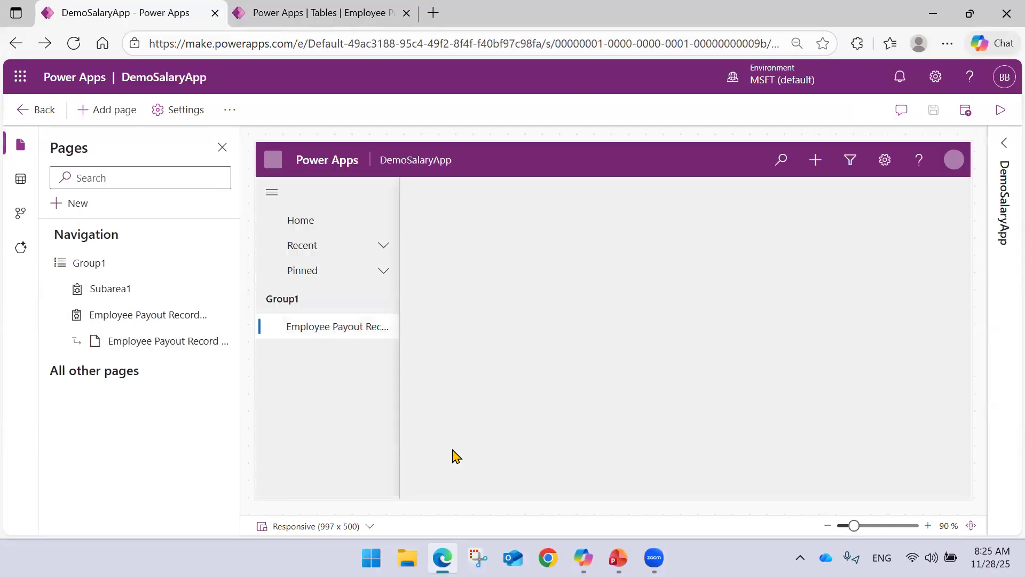
{"action": "left_click_drag", "start_coordinate": [464, 452], "coordinate": [748, 467]}
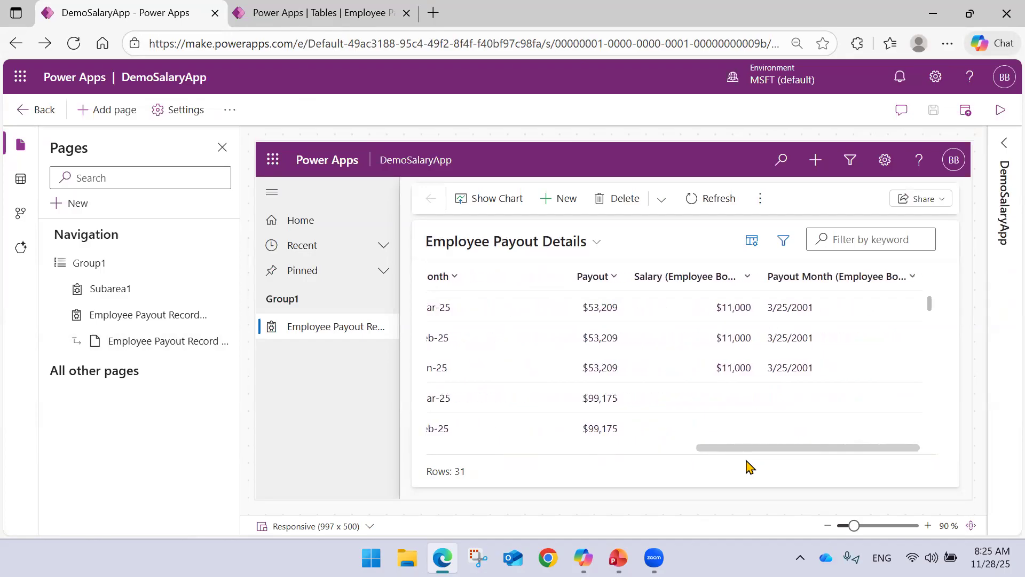
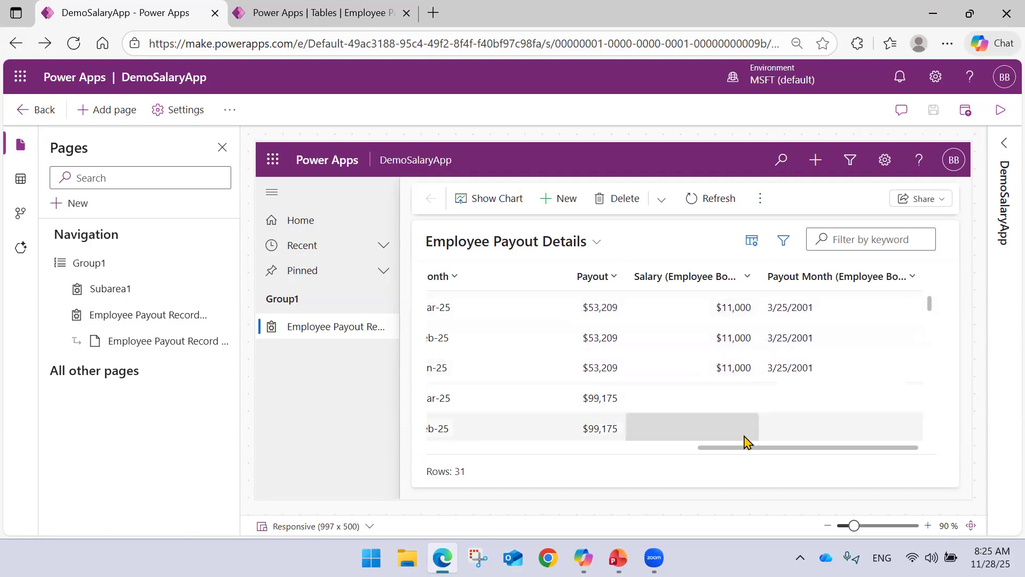
Switch to the Employee Payout Record table and set Emp_Emp_Salary for the three 99,175.00 payout rows to the second listed employee record.
{"action": "left_click_drag", "start_coordinate": [780, 451], "coordinate": [625, 462]}
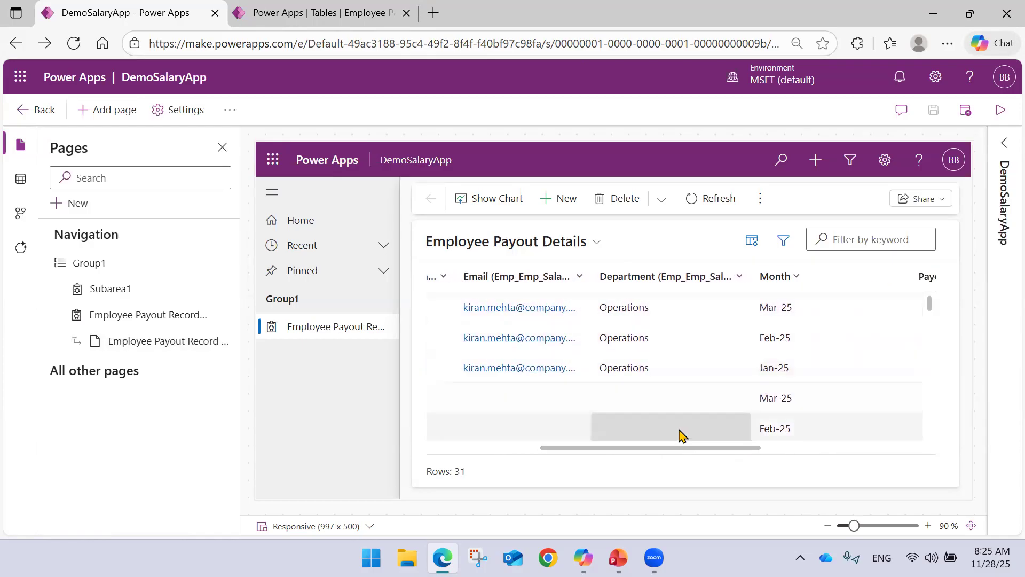
{"action": "left_click_drag", "start_coordinate": [678, 454], "coordinate": [560, 456]}
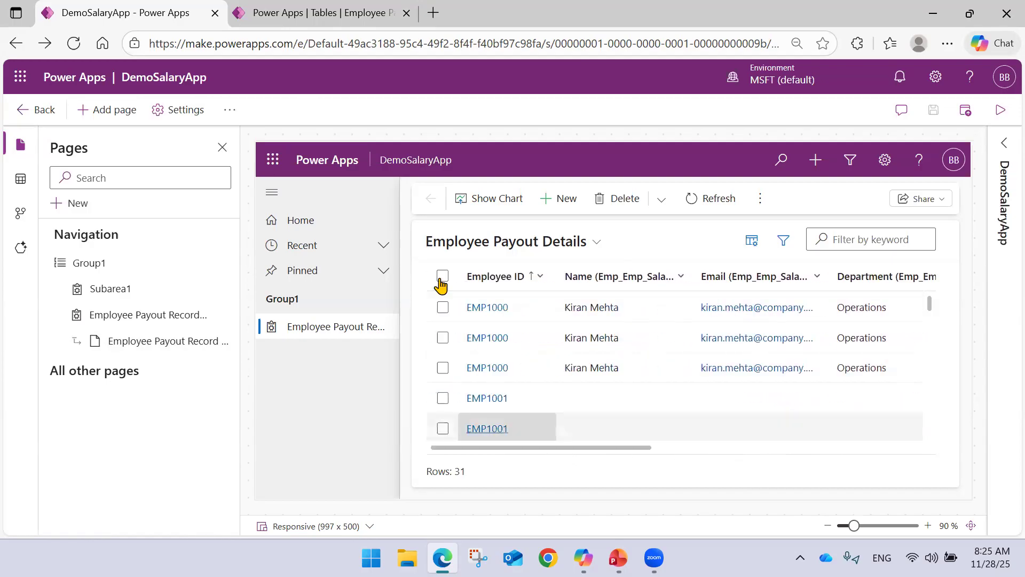
{"action": "left_click", "coordinate": [327, 8]}
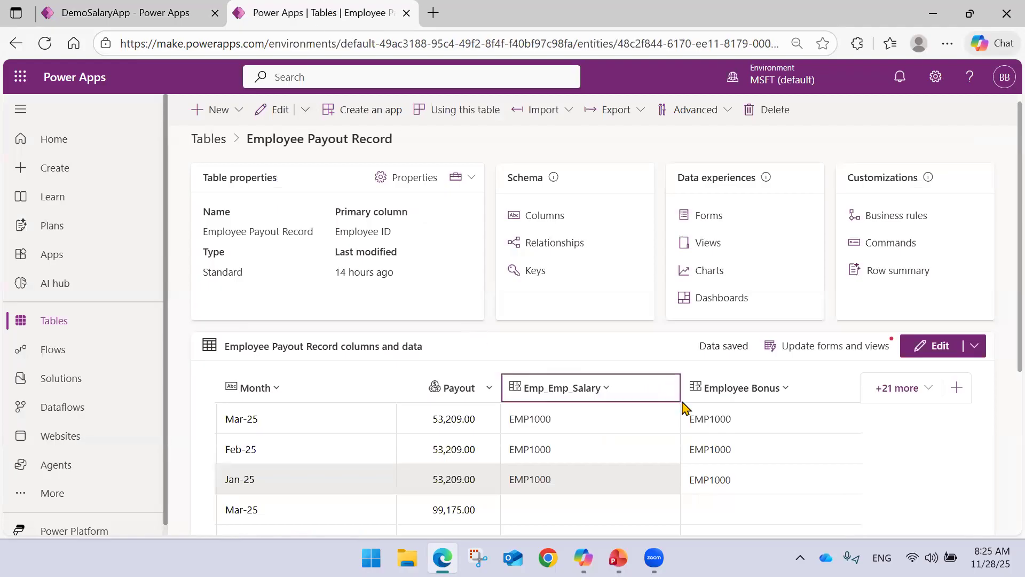
{"action": "scroll", "coordinate": [614, 395], "scroll_direction": "down", "scroll_amount": 2}
{"action": "left_click", "coordinate": [552, 380]}
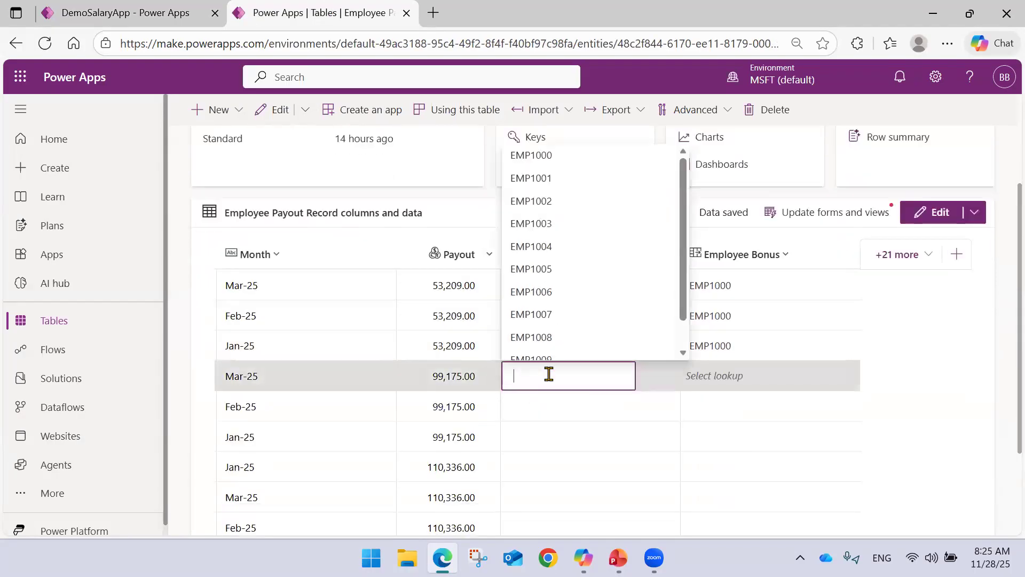
{"action": "left_click", "coordinate": [555, 183]}
{"action": "left_click", "coordinate": [566, 407]}
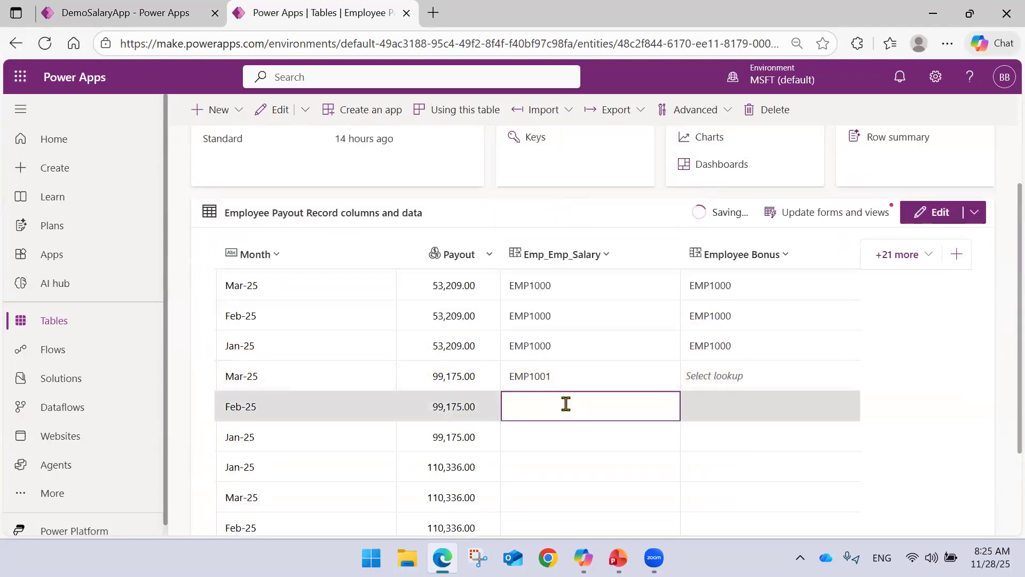
{"action": "left_click", "coordinate": [558, 207]}
{"action": "left_click", "coordinate": [542, 439]}
{"action": "left_click", "coordinate": [541, 438]}
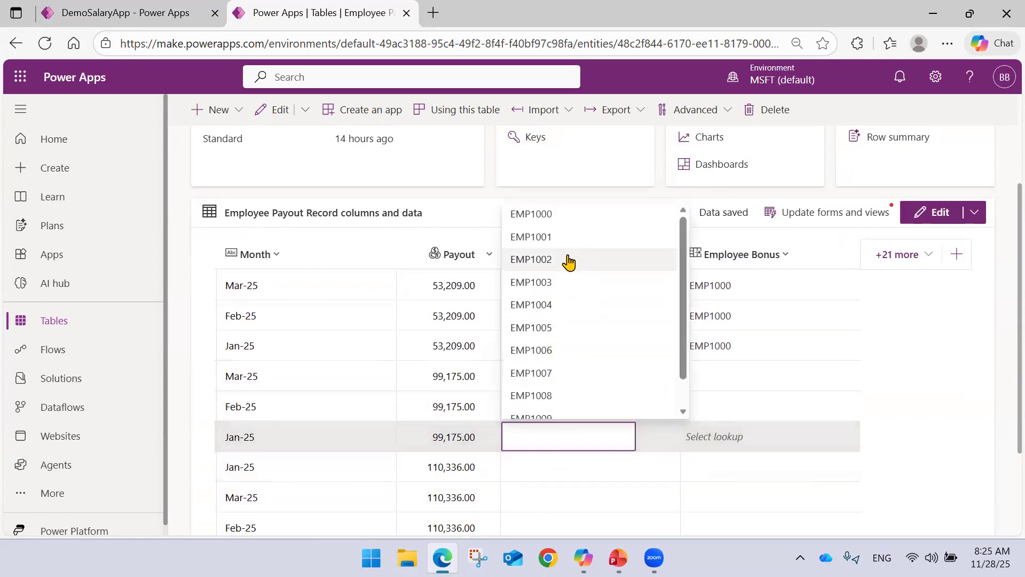
{"action": "left_click", "coordinate": [561, 237]}
Link the Jan-25, Feb-25 and Mar-25 payout rows of 99,175.00 to the second listed Employee Bonus record.
{"action": "left_click", "coordinate": [729, 435]}
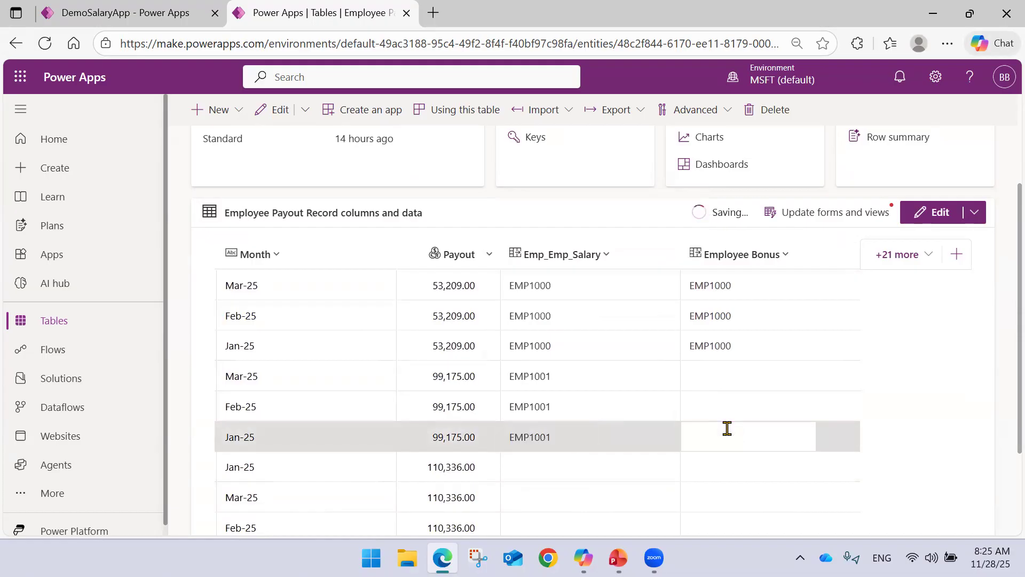
{"action": "left_click", "coordinate": [726, 433]}
{"action": "left_click", "coordinate": [726, 236]}
{"action": "left_click", "coordinate": [708, 404]}
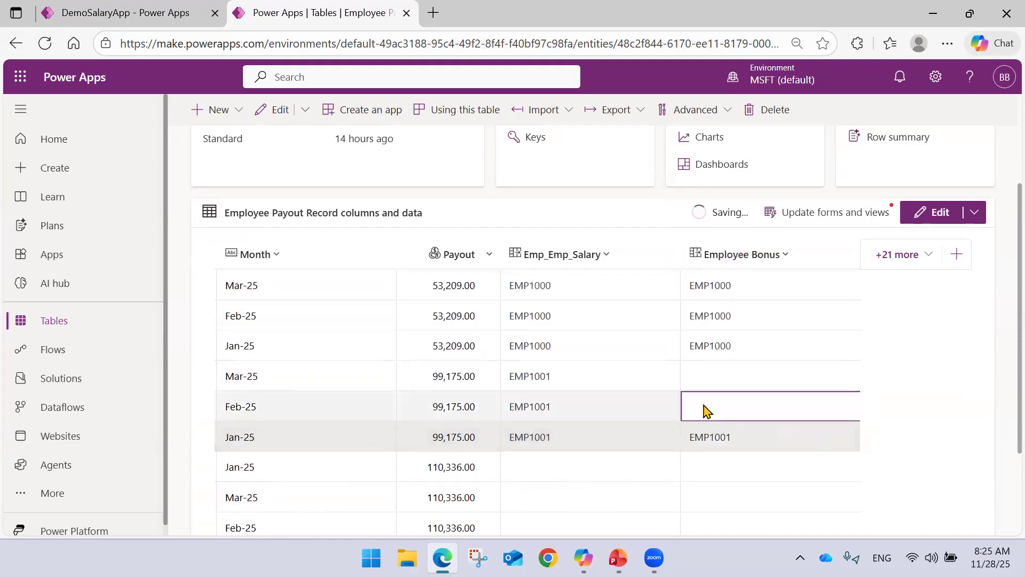
{"action": "left_click", "coordinate": [707, 403]}
{"action": "left_click", "coordinate": [722, 224]}
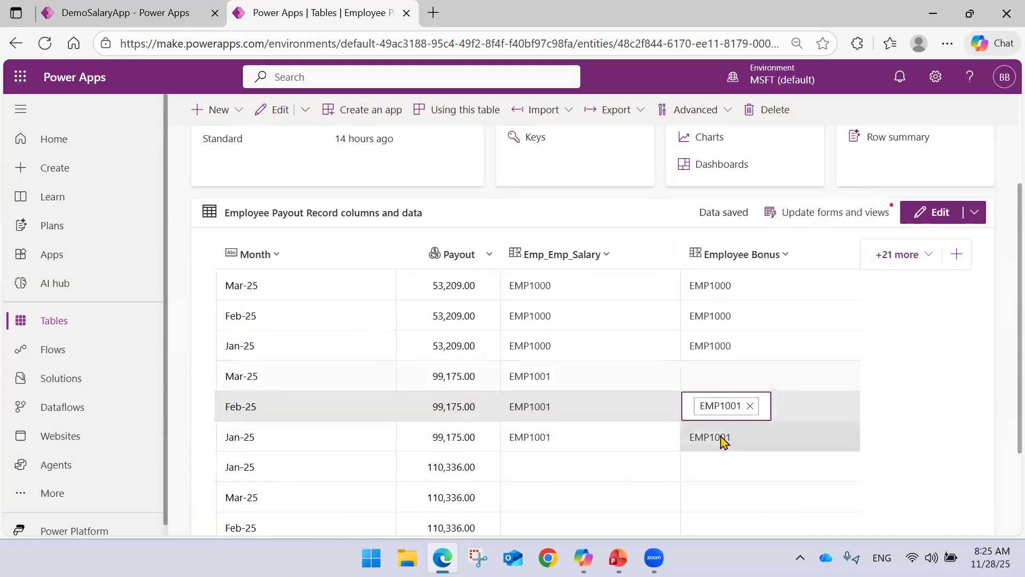
{"action": "left_click", "coordinate": [710, 390]}
{"action": "left_click", "coordinate": [727, 181]}
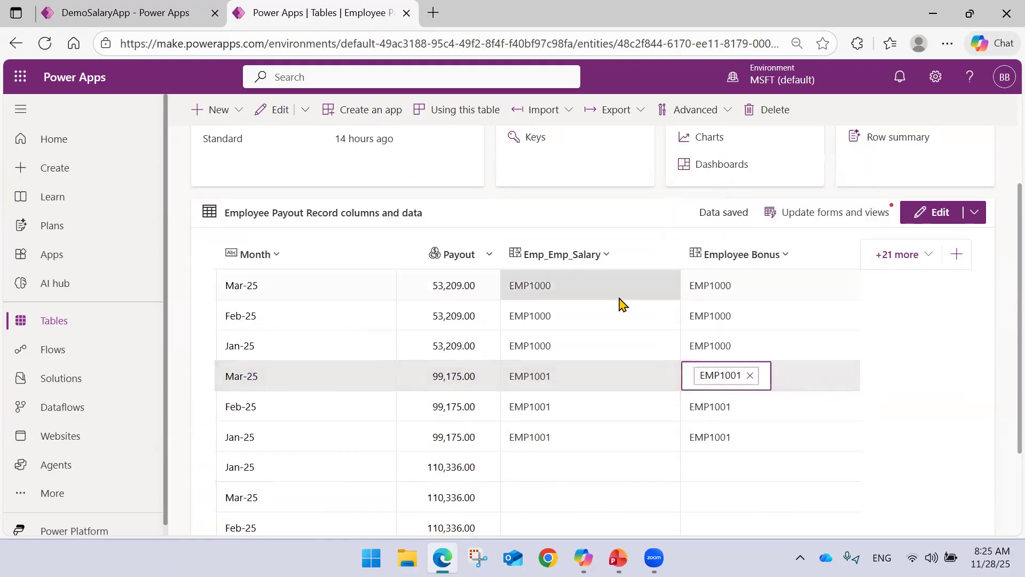
Set Emp_Emp_Salary for the Jan-25, Mar-25 and Feb-25 payout rows of 110,336.00 to the third listed employee record.
{"action": "scroll", "coordinate": [618, 302], "scroll_direction": "down", "scroll_amount": 3}
{"action": "left_click", "coordinate": [577, 336]}
{"action": "left_click", "coordinate": [576, 336]}
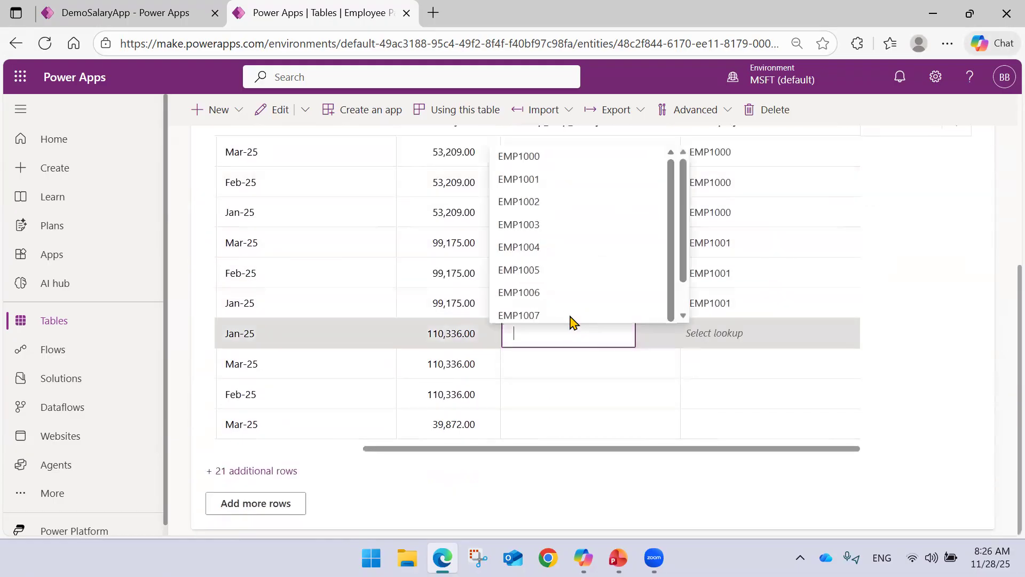
{"action": "left_click", "coordinate": [542, 137]}
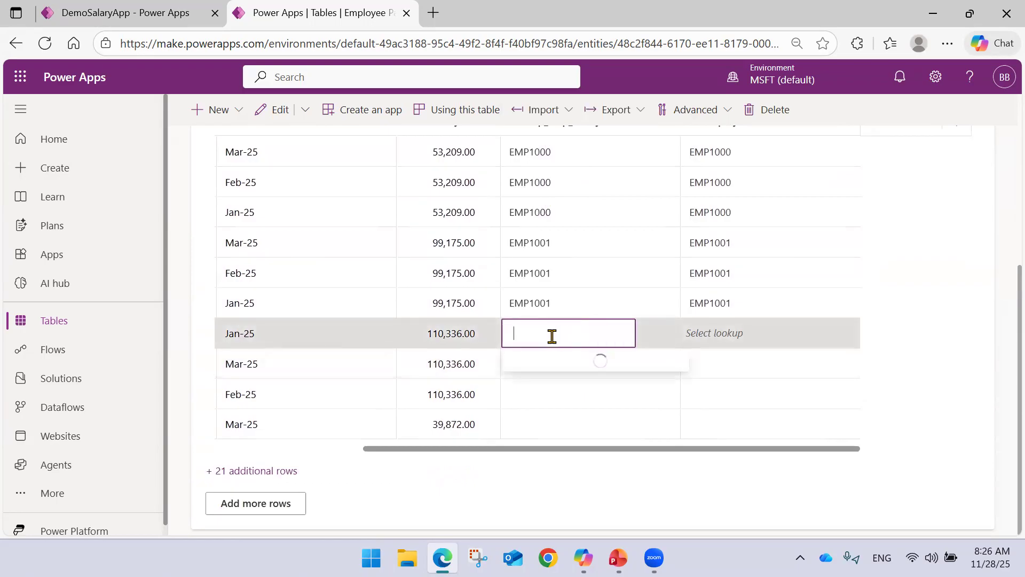
{"action": "left_click", "coordinate": [561, 156]}
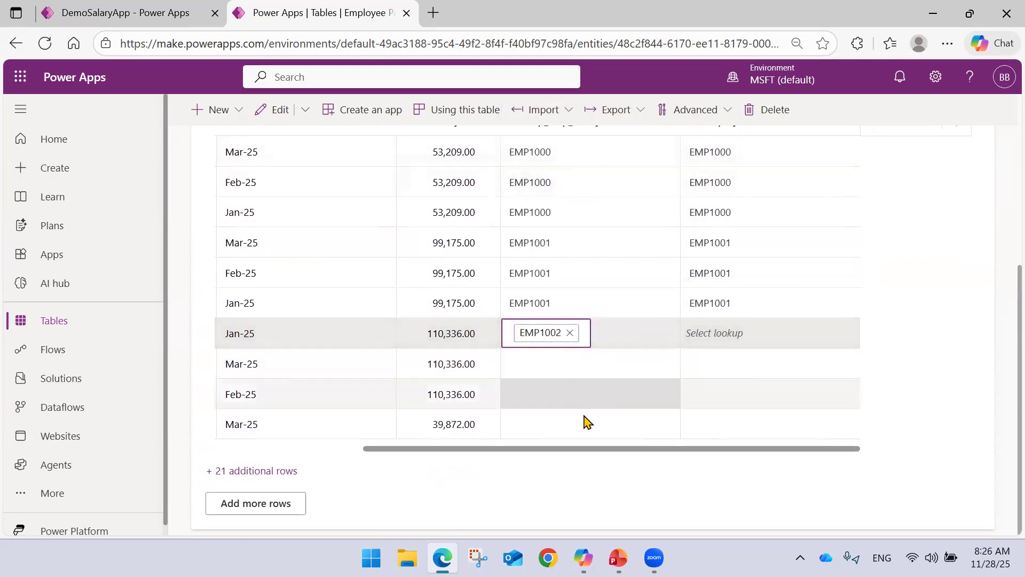
{"action": "left_click_drag", "start_coordinate": [576, 451], "coordinate": [392, 459]}
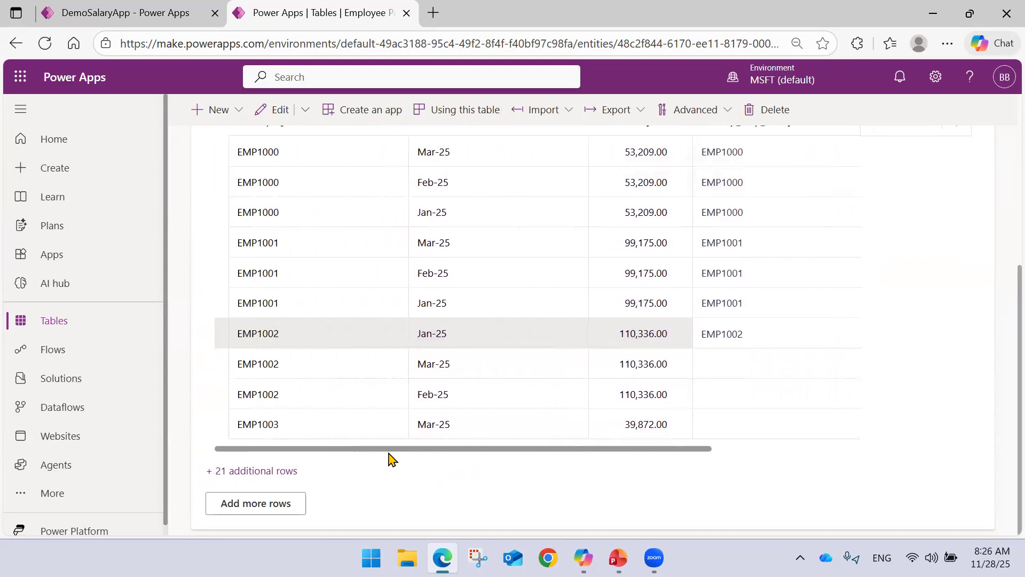
{"action": "left_click", "coordinate": [719, 367]}
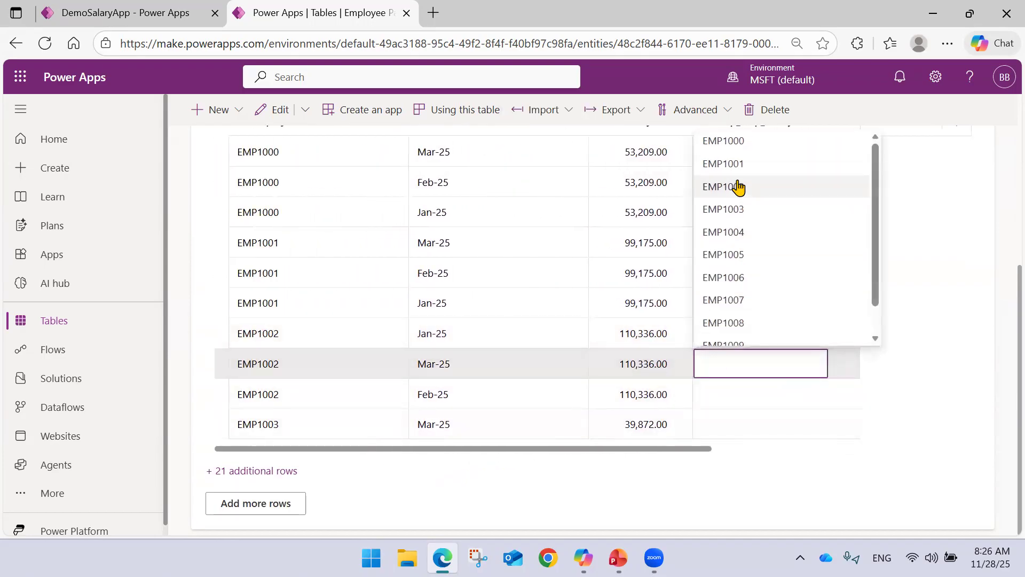
{"action": "left_click", "coordinate": [738, 187]}
{"action": "left_click", "coordinate": [714, 393]}
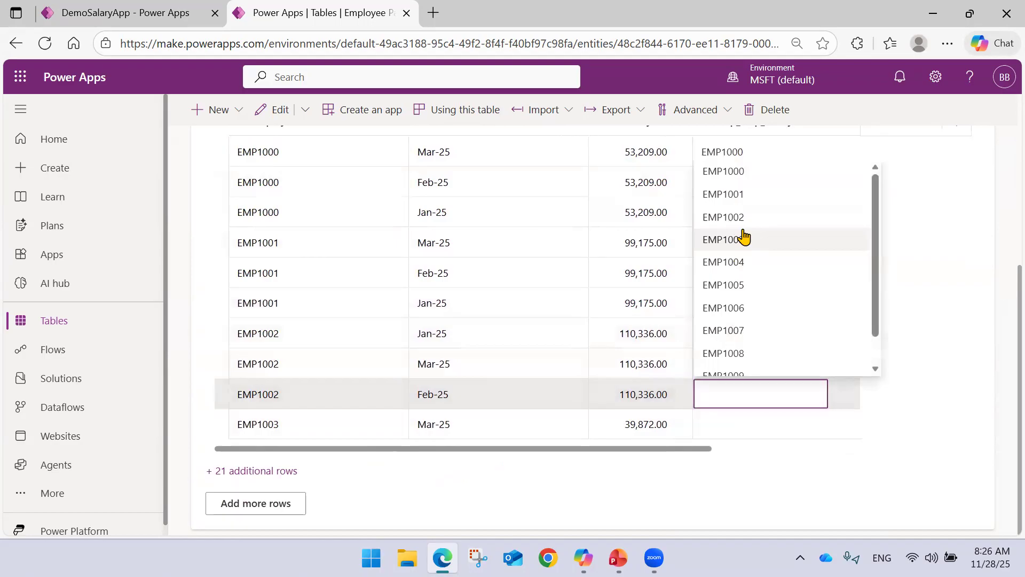
{"action": "left_click", "coordinate": [744, 219]}
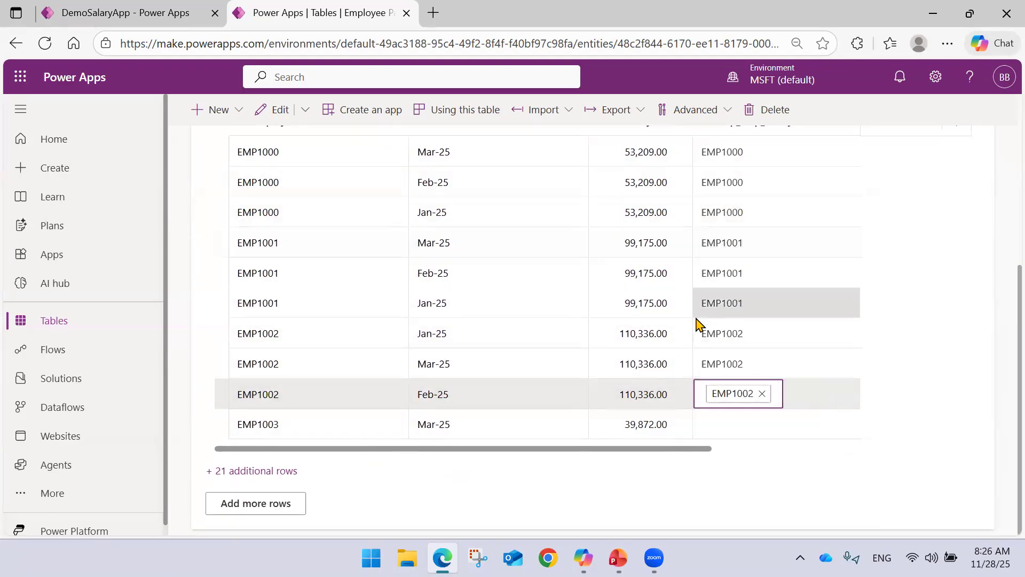
Try to set Emp_Emp_Salary for the Mar-25 payout row of 39,872.00 to the fourth listed employee record.
{"action": "left_click", "coordinate": [711, 427]}
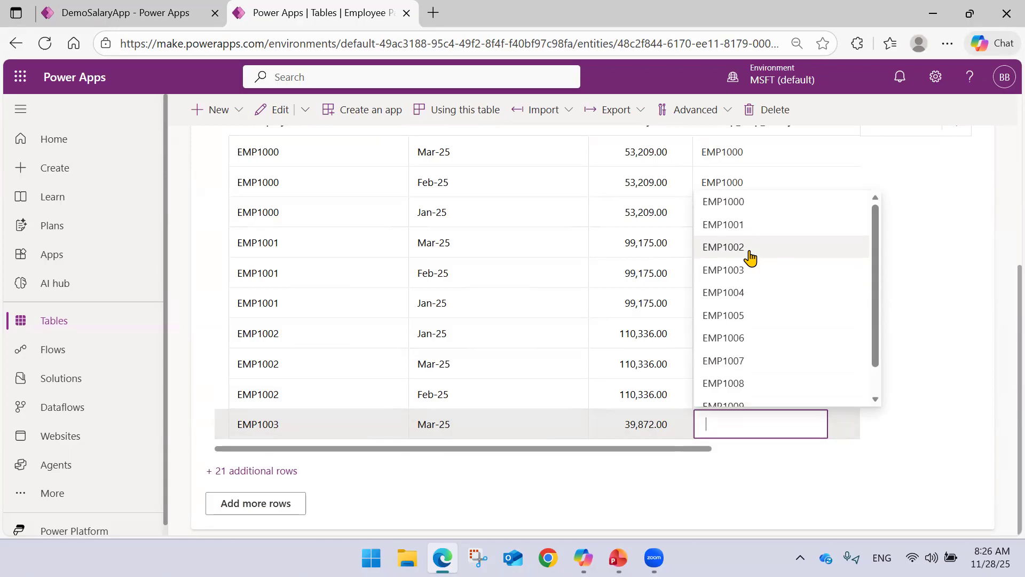
{"action": "left_click", "coordinate": [748, 271]}
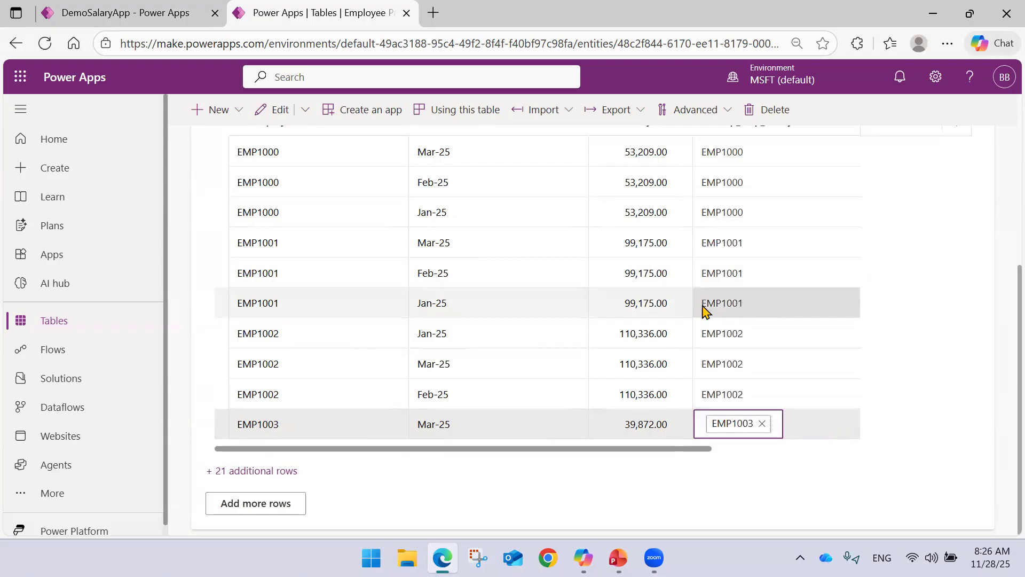
Open the full Employee Payout Record grid and link the three 110,336.00 payout rows to the third listed Employee Bonus record.
{"action": "left_click", "coordinate": [293, 472]}
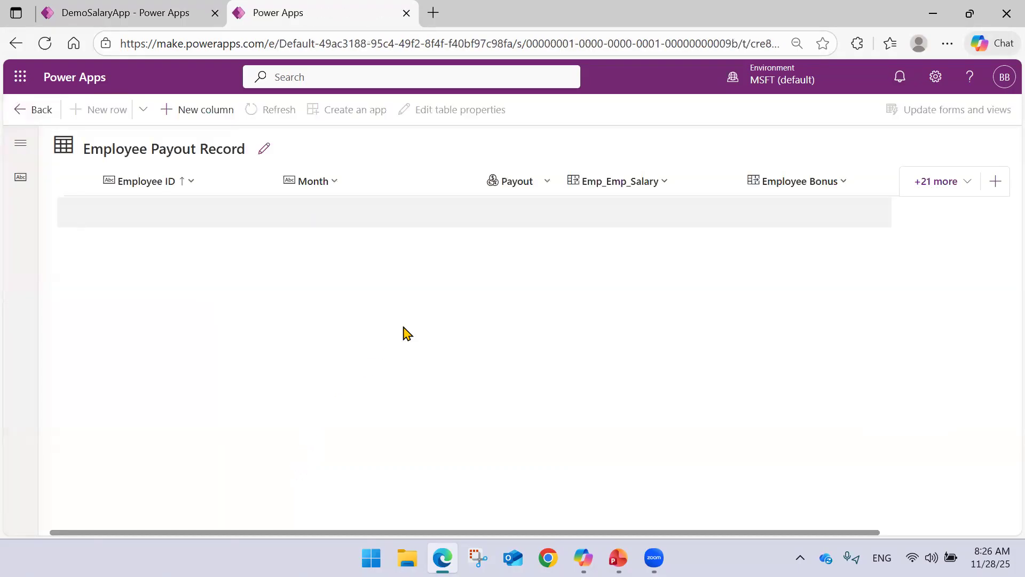
{"action": "scroll", "coordinate": [443, 331], "scroll_direction": "down", "scroll_amount": 4}
{"action": "scroll", "coordinate": [507, 345], "scroll_direction": "up", "scroll_amount": 3}
{"action": "scroll", "coordinate": [531, 351], "scroll_direction": "up", "scroll_amount": 1}
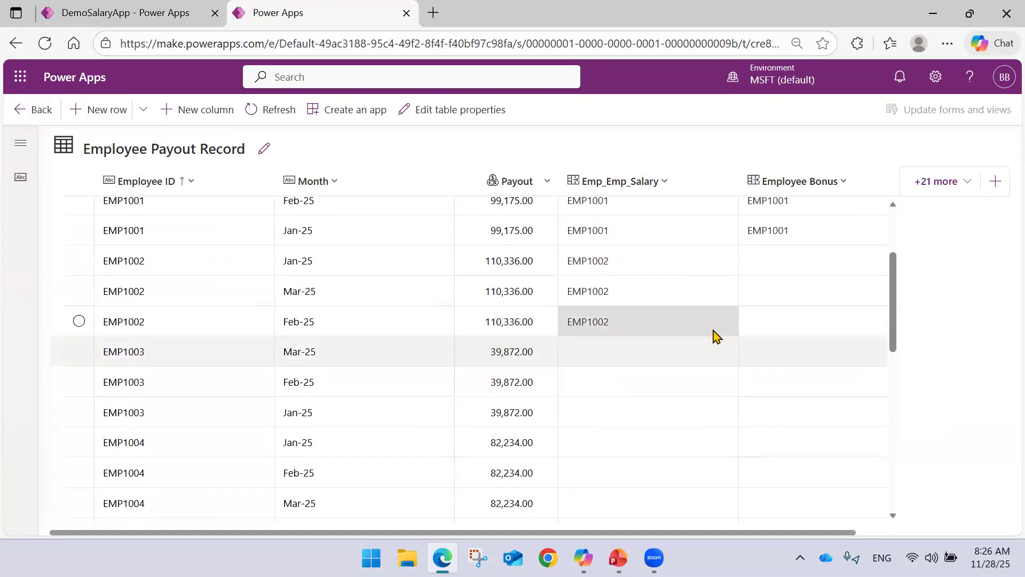
{"action": "left_click", "coordinate": [781, 259]}
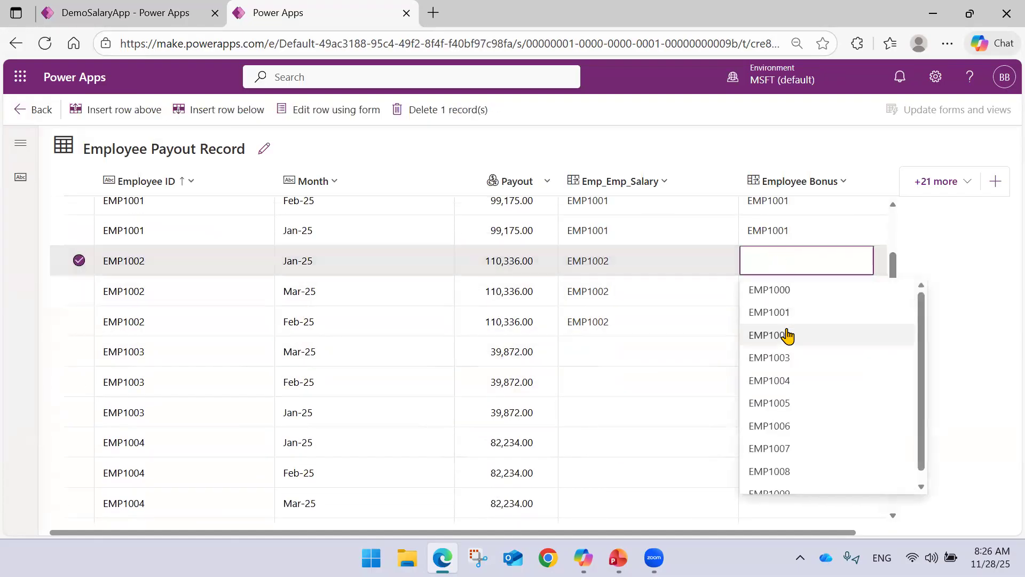
{"action": "left_click", "coordinate": [787, 333]}
{"action": "left_click", "coordinate": [773, 297]}
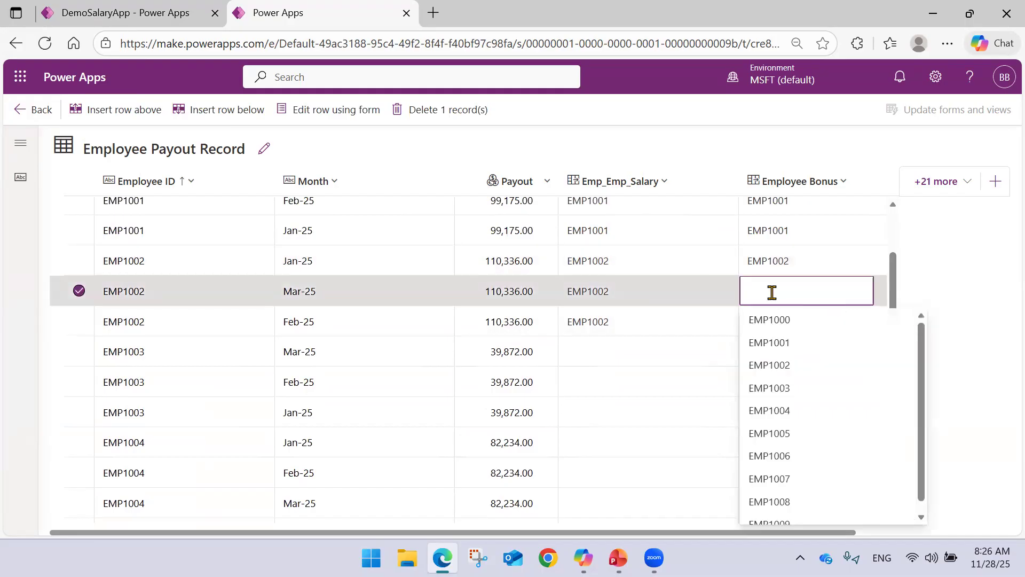
{"action": "left_click", "coordinate": [781, 364]}
{"action": "left_click", "coordinate": [776, 332]}
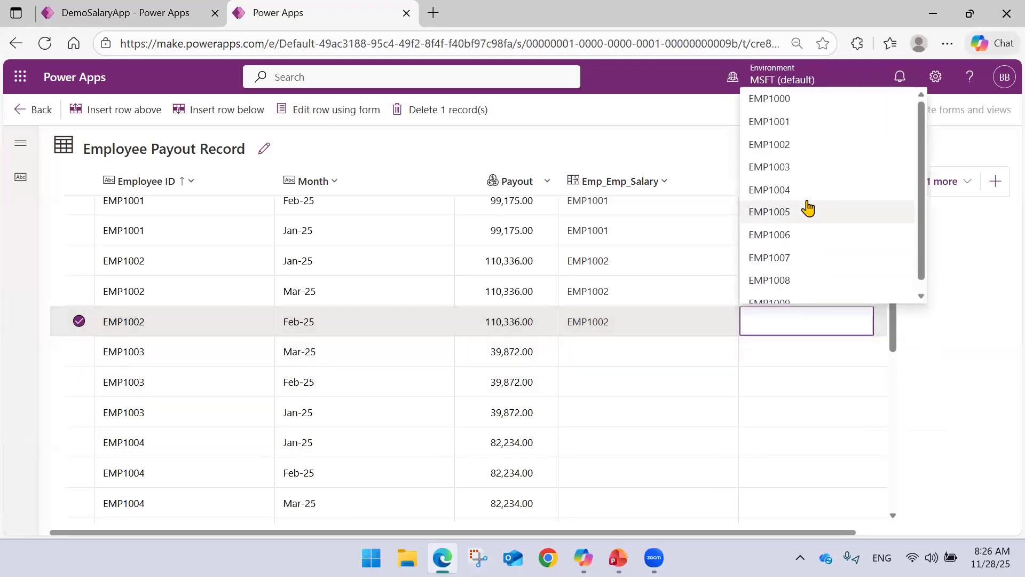
{"action": "left_click", "coordinate": [799, 153]}
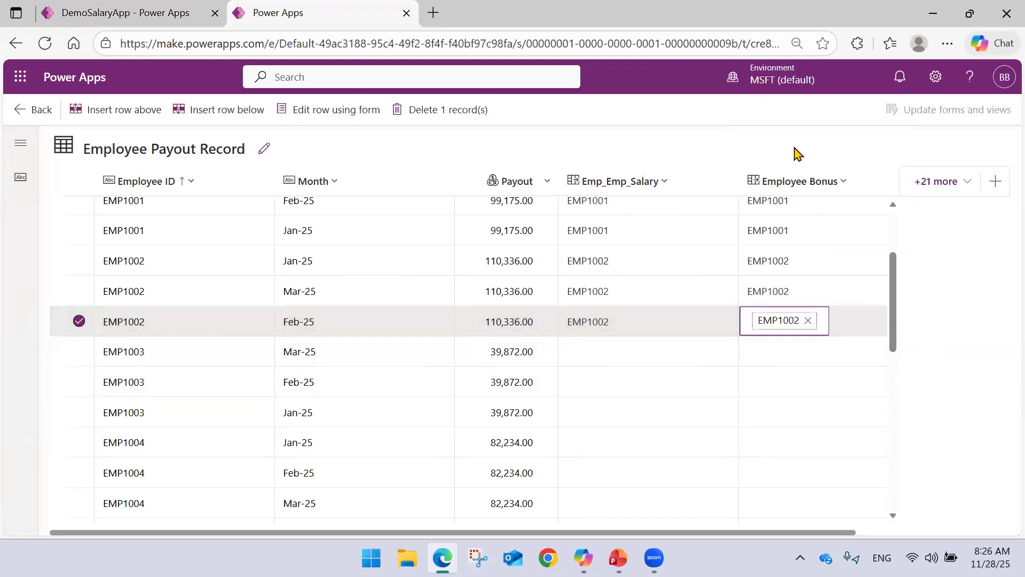
Link the Mar-25 payout row of 39,872.00 to the fourth listed record in both Emp_Emp_Salary and Employee Bonus.
{"action": "left_click", "coordinate": [626, 356]}
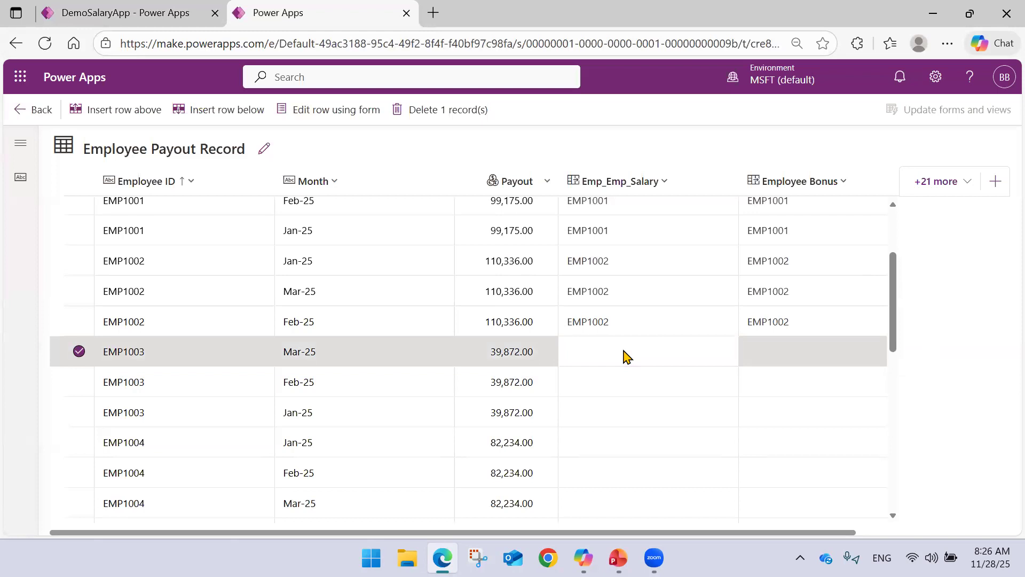
{"action": "left_click", "coordinate": [626, 356]}
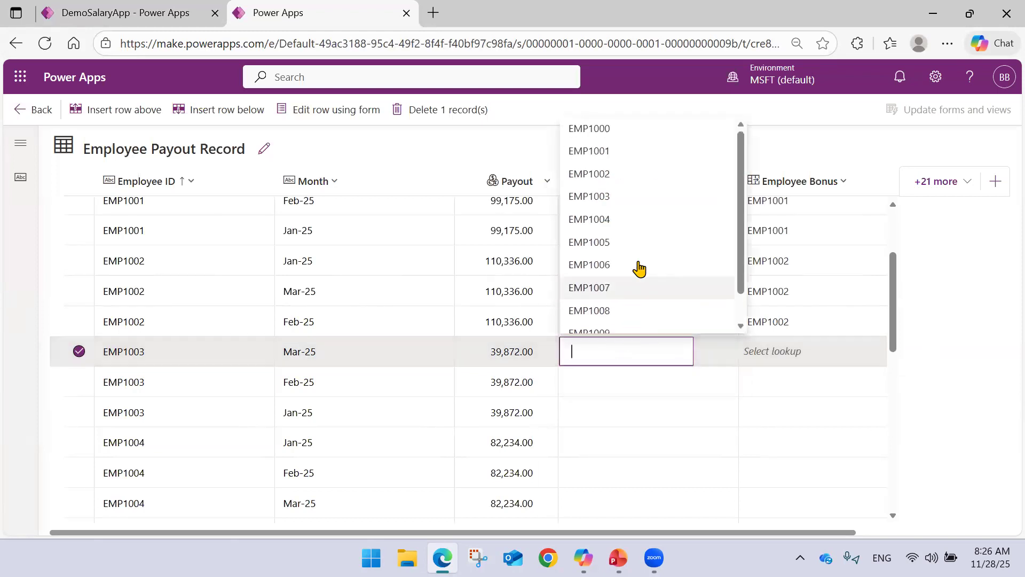
{"action": "left_click", "coordinate": [633, 198]}
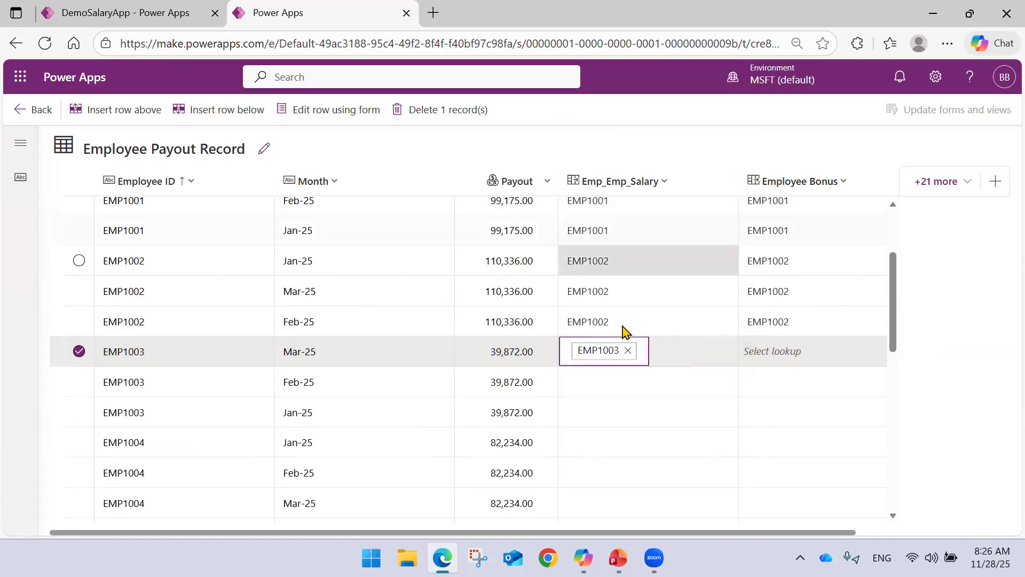
{"action": "left_click", "coordinate": [786, 350]}
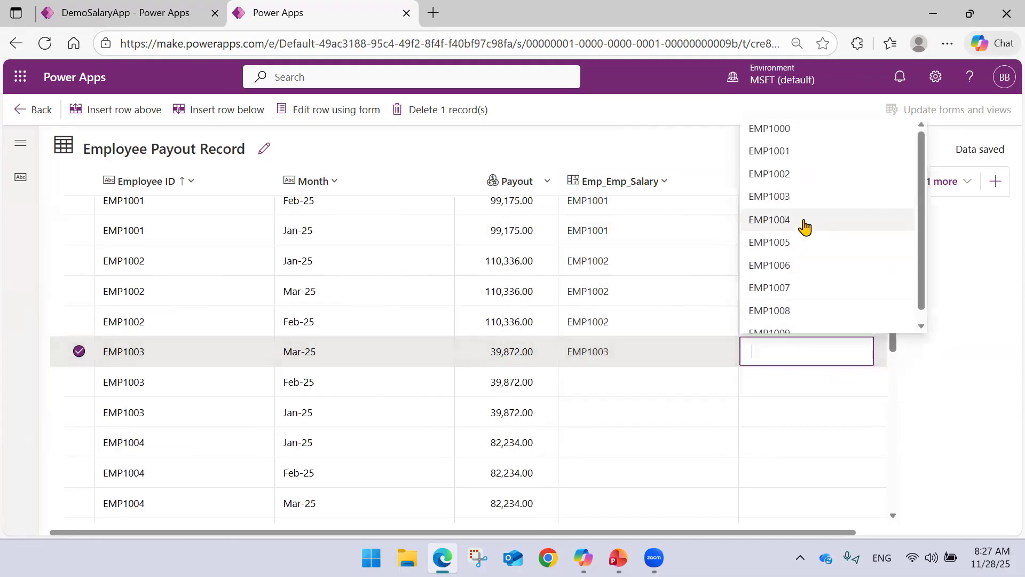
{"action": "left_click", "coordinate": [808, 198]}
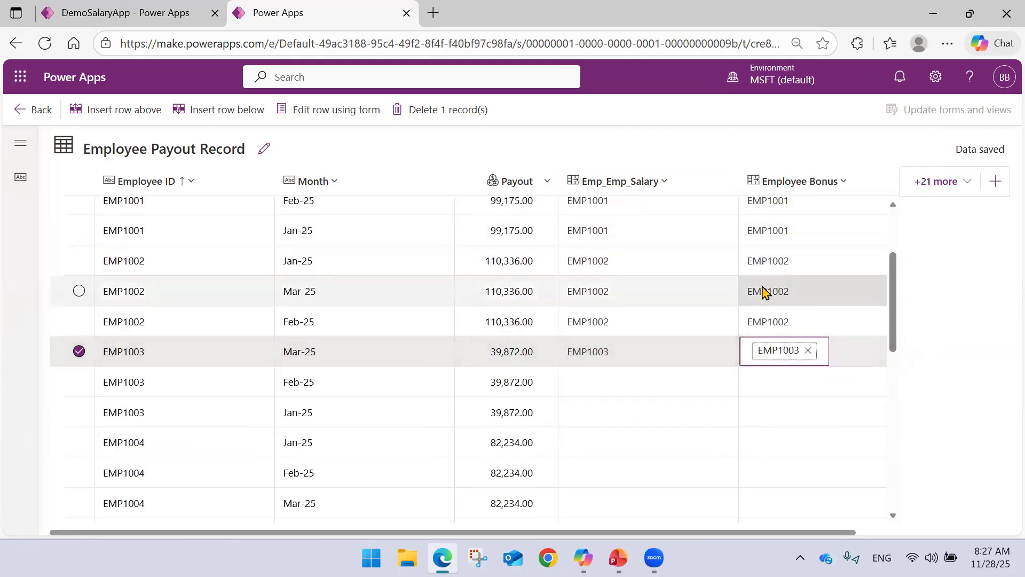
Set Emp_Emp_Salary for the Feb-25 and Jan-25 payout rows of 39,872.00 to the fourth listed employee record.
{"action": "scroll", "coordinate": [715, 285], "scroll_direction": "down", "scroll_amount": 3}
{"action": "left_click", "coordinate": [636, 255]}
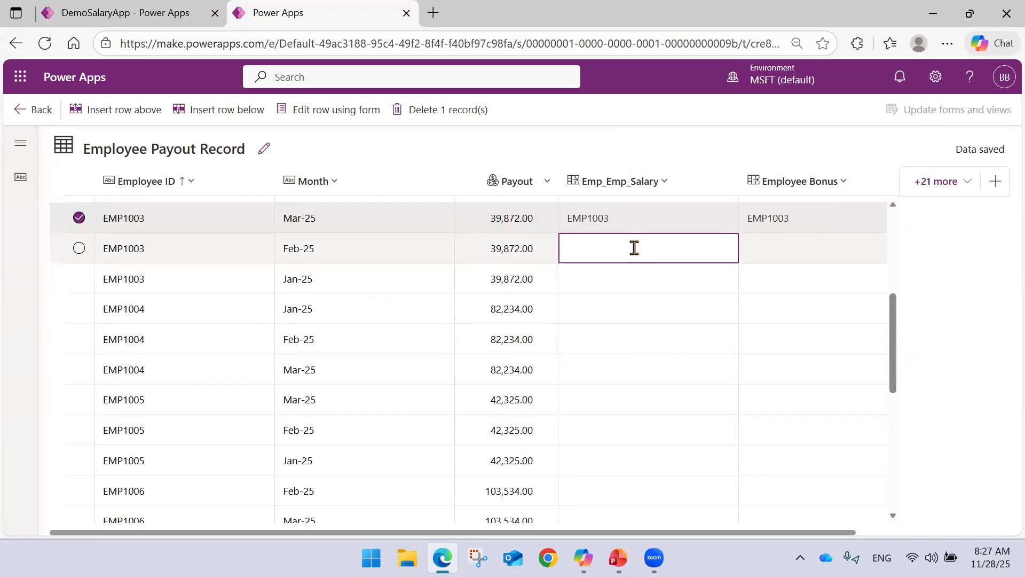
{"action": "left_click", "coordinate": [634, 248]}
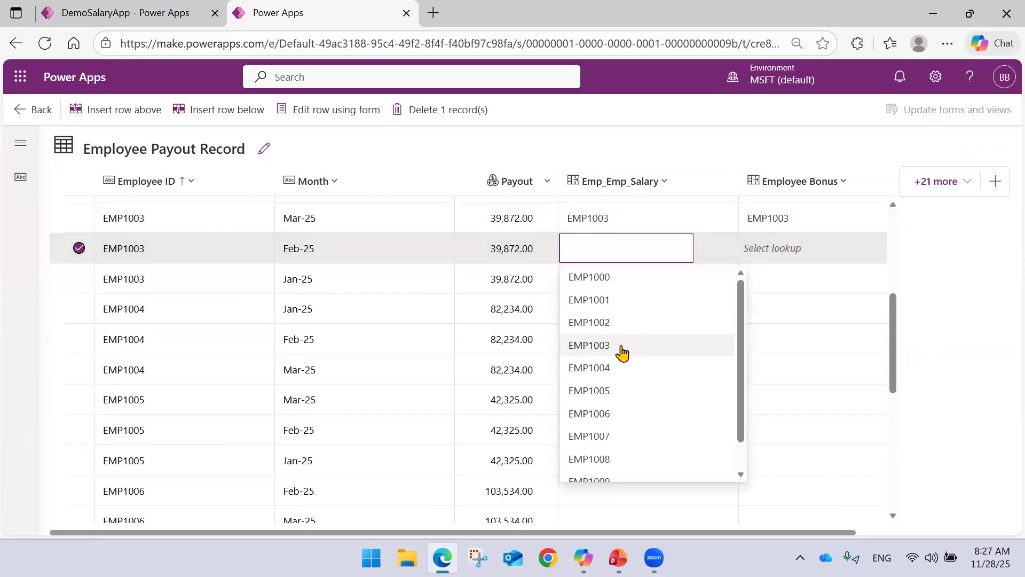
{"action": "left_click", "coordinate": [614, 346]}
{"action": "left_click", "coordinate": [609, 283]}
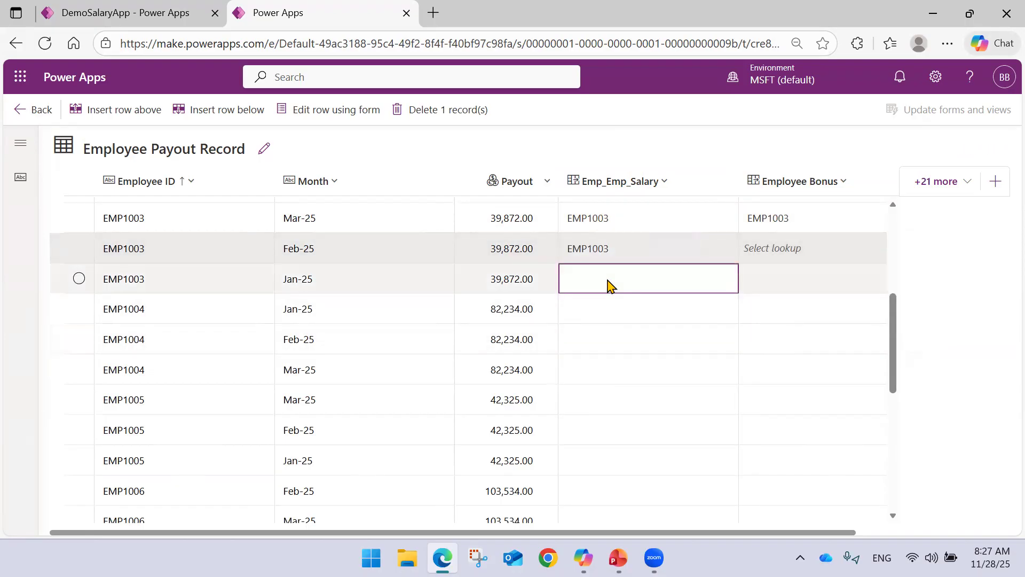
{"action": "left_click", "coordinate": [609, 284]}
{"action": "left_click", "coordinate": [601, 377]}
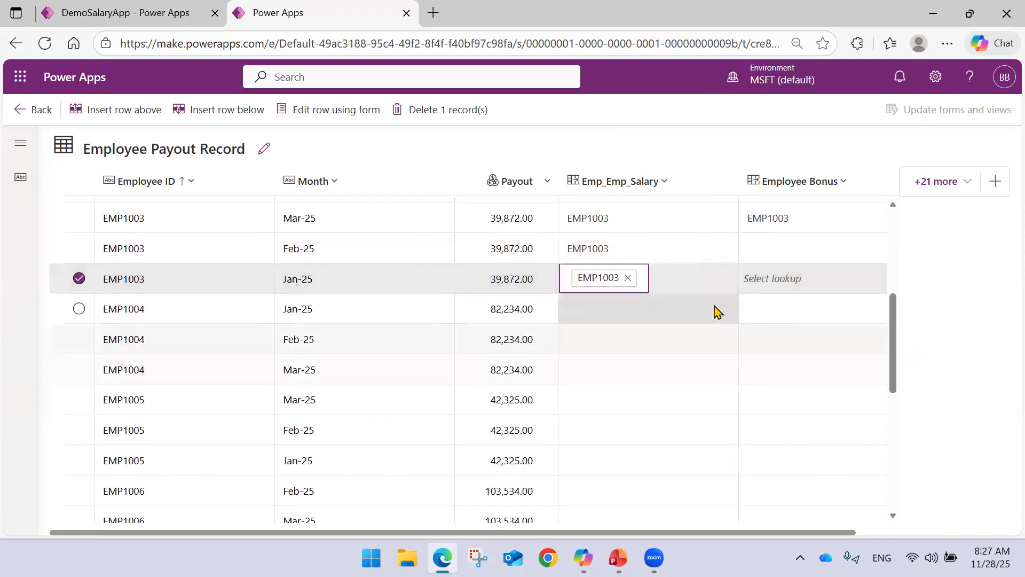
Set Employee Bonus for the Jan-25 and Feb-25 payout rows of 39,872.00 to the fourth listed record.
{"action": "left_click", "coordinate": [768, 273]}
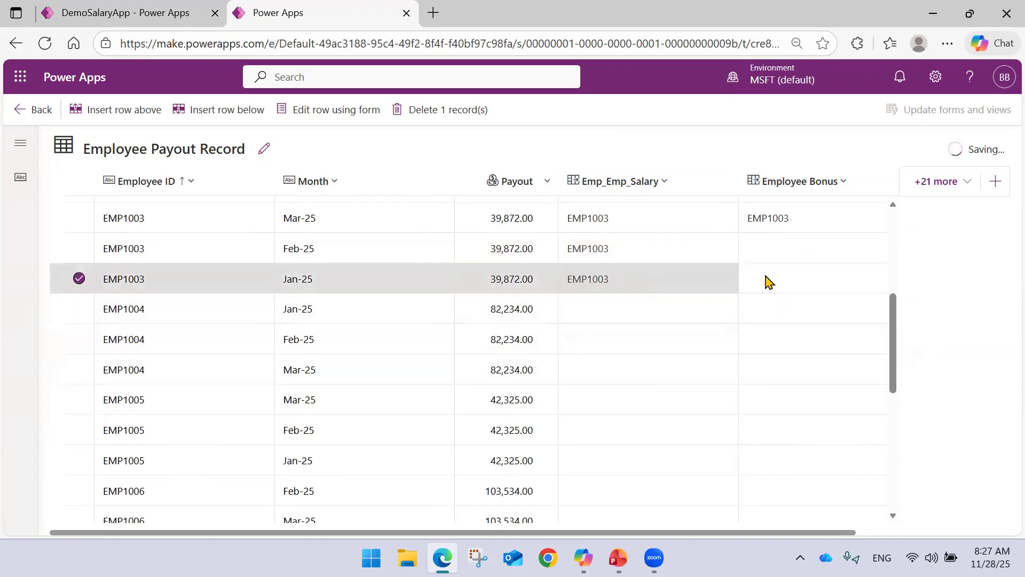
{"action": "left_click", "coordinate": [765, 278]}
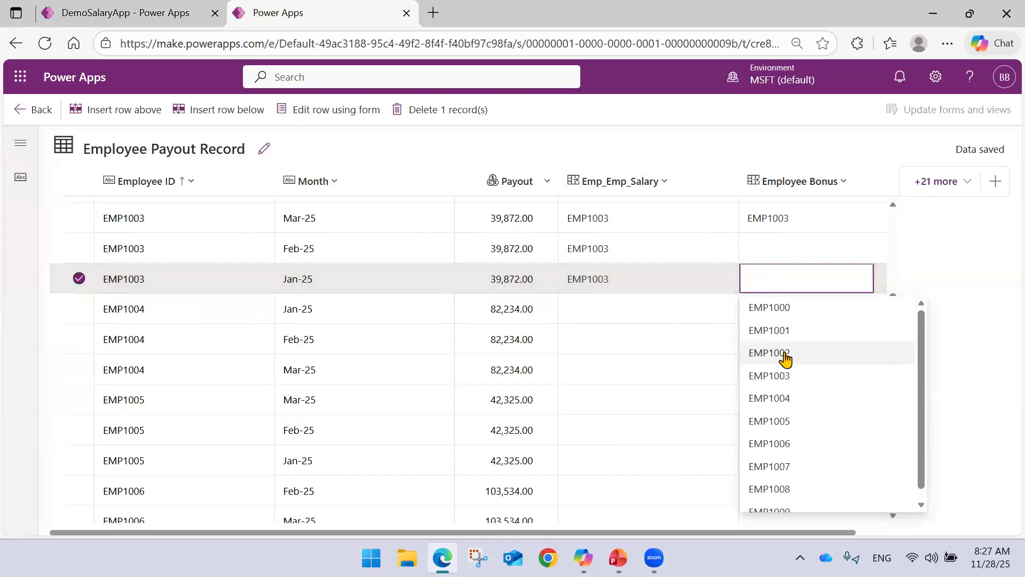
{"action": "left_click", "coordinate": [780, 368]}
{"action": "left_click", "coordinate": [782, 254]}
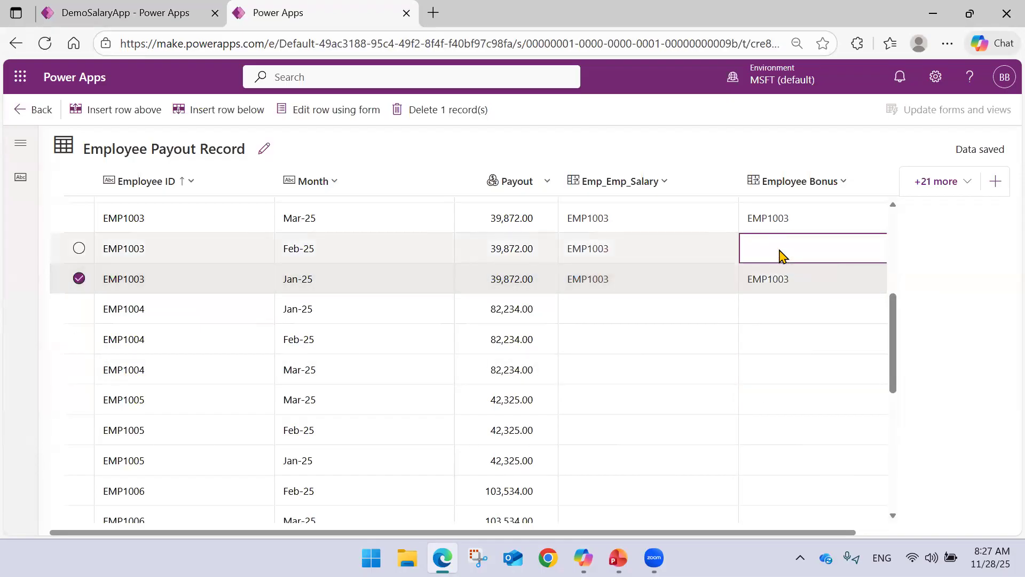
{"action": "left_click", "coordinate": [783, 255]}
{"action": "left_click", "coordinate": [785, 345]}
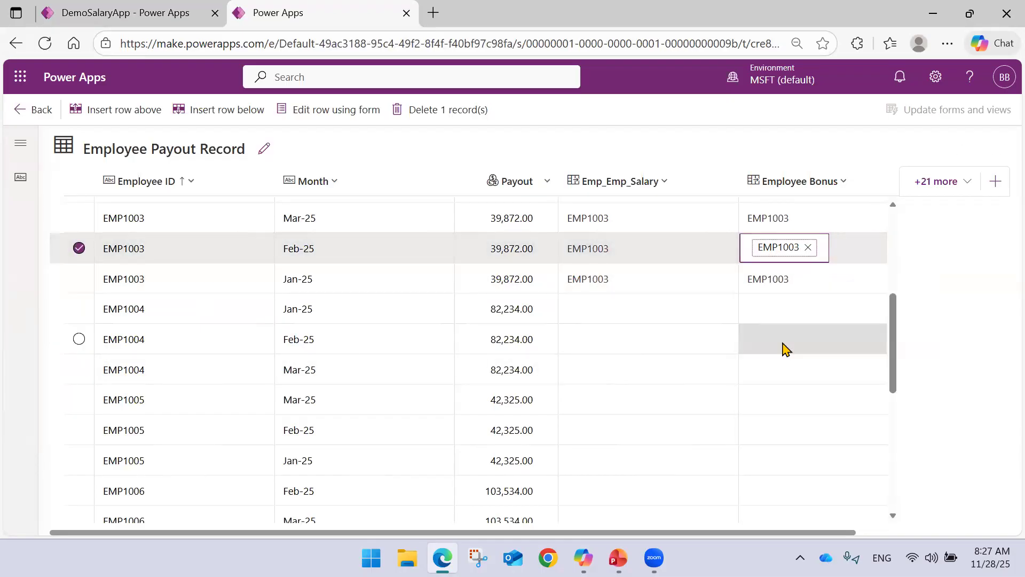
Link the Jan-25 payout row of 82,234.00 to the fifth listed record in both Emp_Emp_Salary and Employee Bonus.
{"action": "scroll", "coordinate": [732, 324], "scroll_direction": "up", "scroll_amount": 3}
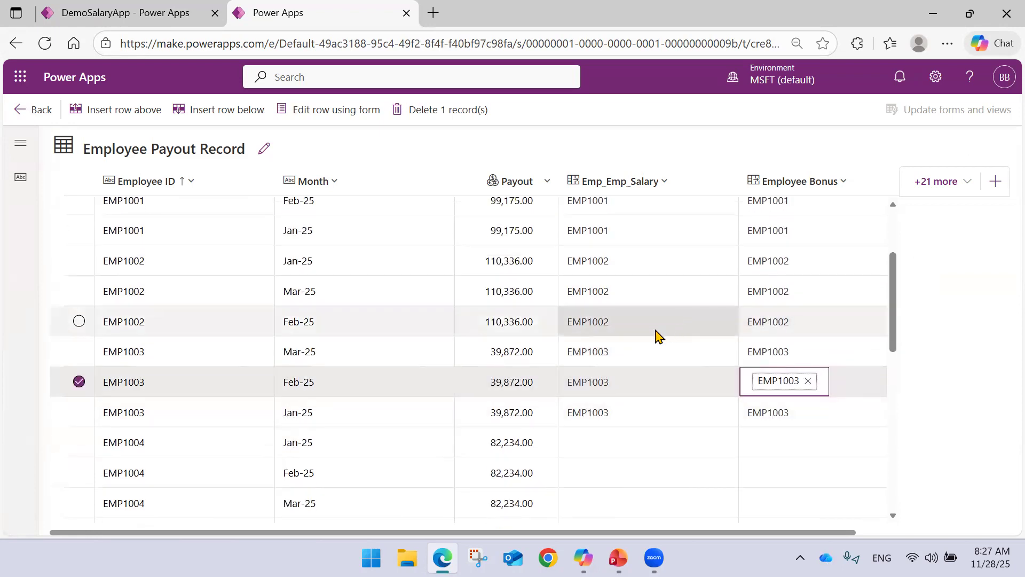
{"action": "scroll", "coordinate": [657, 333], "scroll_direction": "down", "scroll_amount": 3}
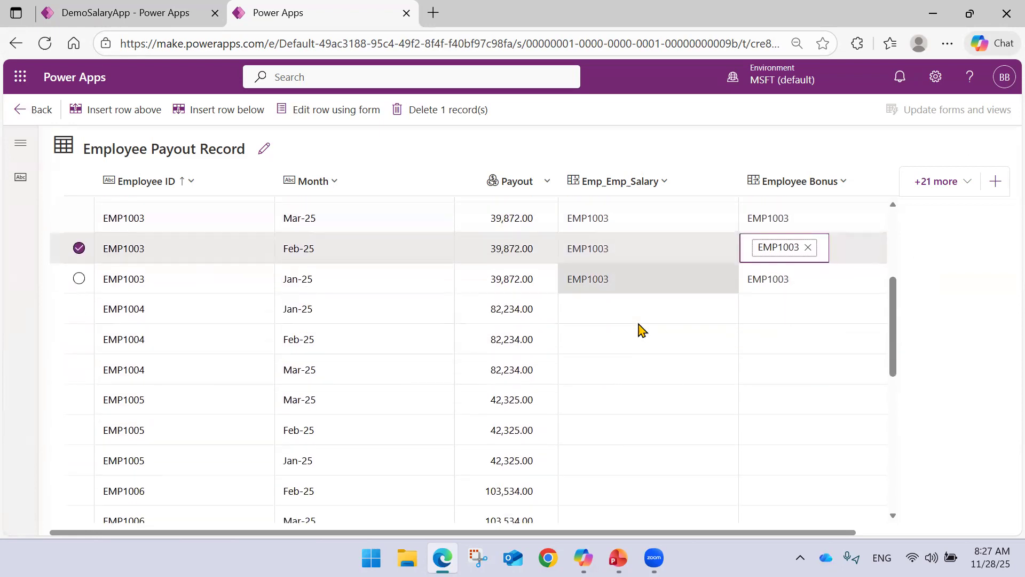
{"action": "left_click", "coordinate": [611, 318]}
{"action": "left_click", "coordinate": [608, 319]}
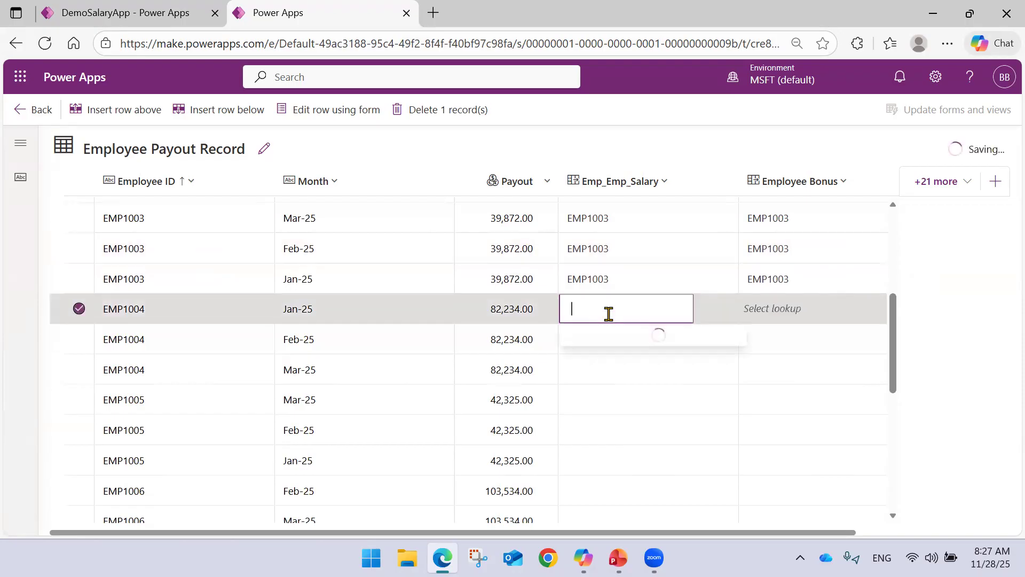
{"action": "left_click", "coordinate": [609, 176]}
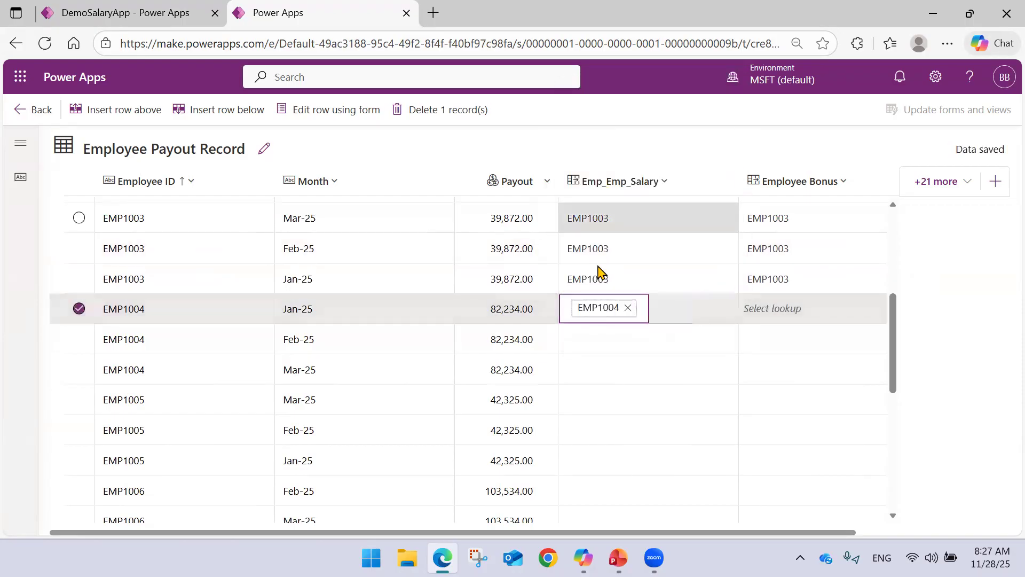
{"action": "left_click", "coordinate": [767, 320]}
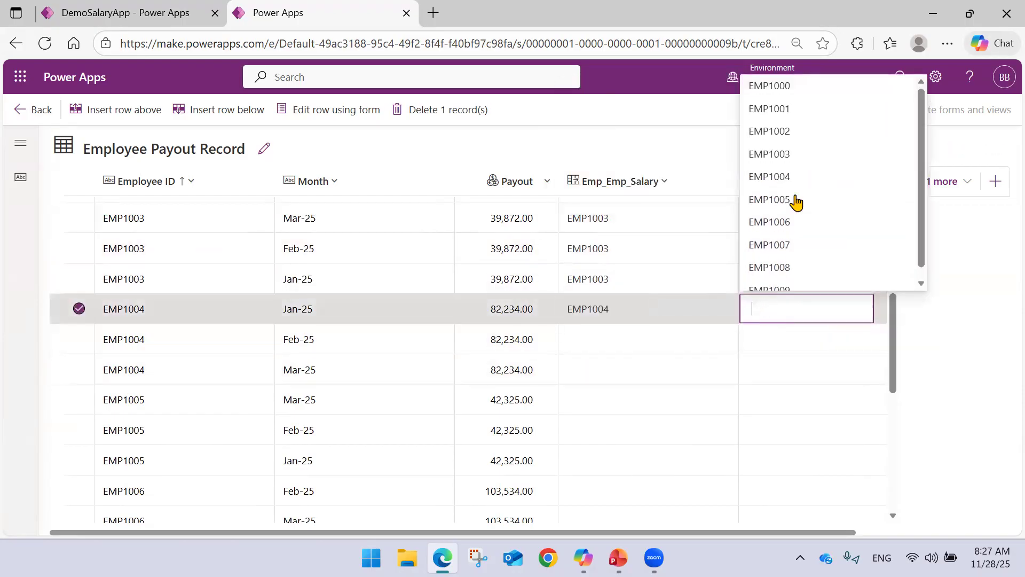
{"action": "left_click", "coordinate": [800, 176]}
Link the Feb-25 payout row of 82,234.00 to the fifth listed record in both Emp_Emp_Salary and Employee Bonus.
{"action": "left_click", "coordinate": [609, 349]}
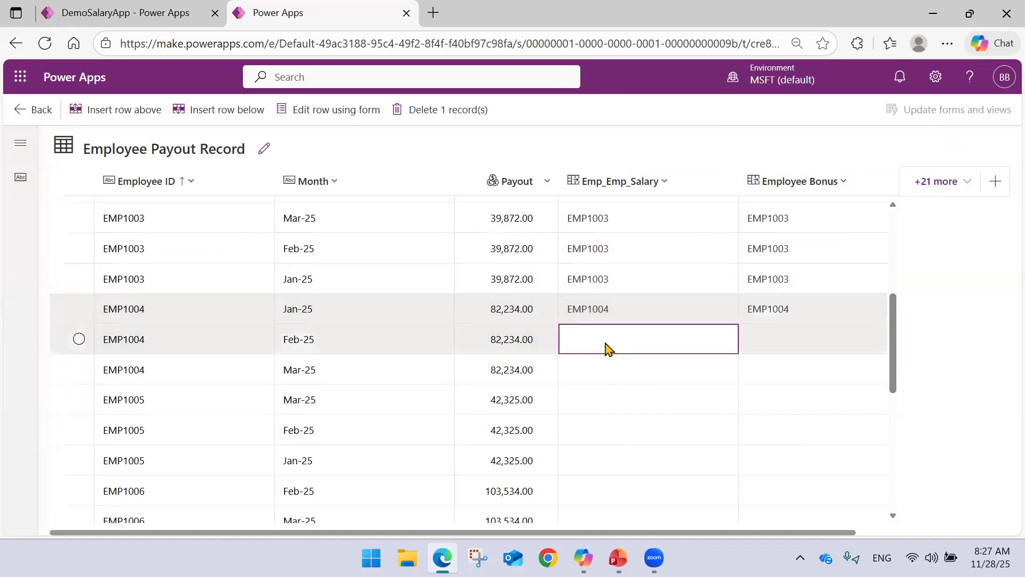
{"action": "left_click", "coordinate": [632, 214]}
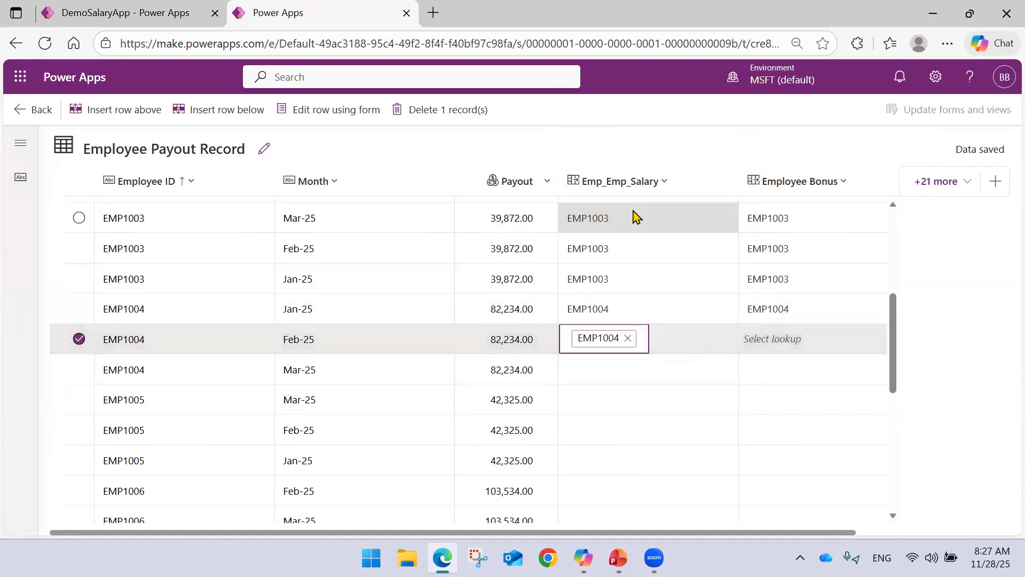
{"action": "left_click", "coordinate": [775, 355]}
{"action": "left_click", "coordinate": [773, 341]}
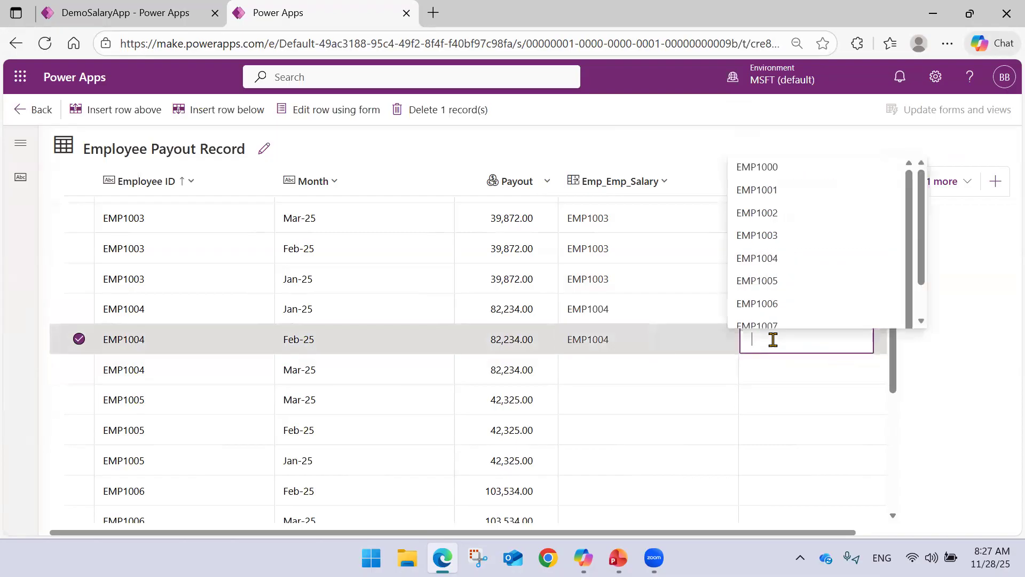
{"action": "left_click", "coordinate": [794, 212]}
Check the Employee Bonus lookup of the Nov-25 payout row of 50,000.00 for a record matching its employee.
{"action": "scroll", "coordinate": [714, 260], "scroll_direction": "down", "scroll_amount": 3}
{"action": "scroll", "coordinate": [675, 289], "scroll_direction": "down", "scroll_amount": 5}
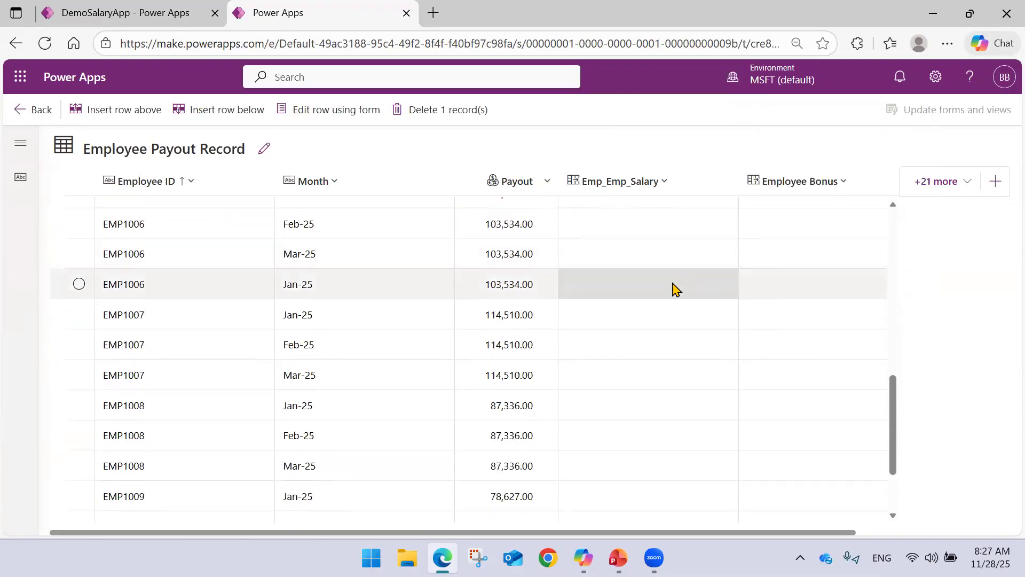
{"action": "scroll", "coordinate": [675, 289], "scroll_direction": "down", "scroll_amount": 1}
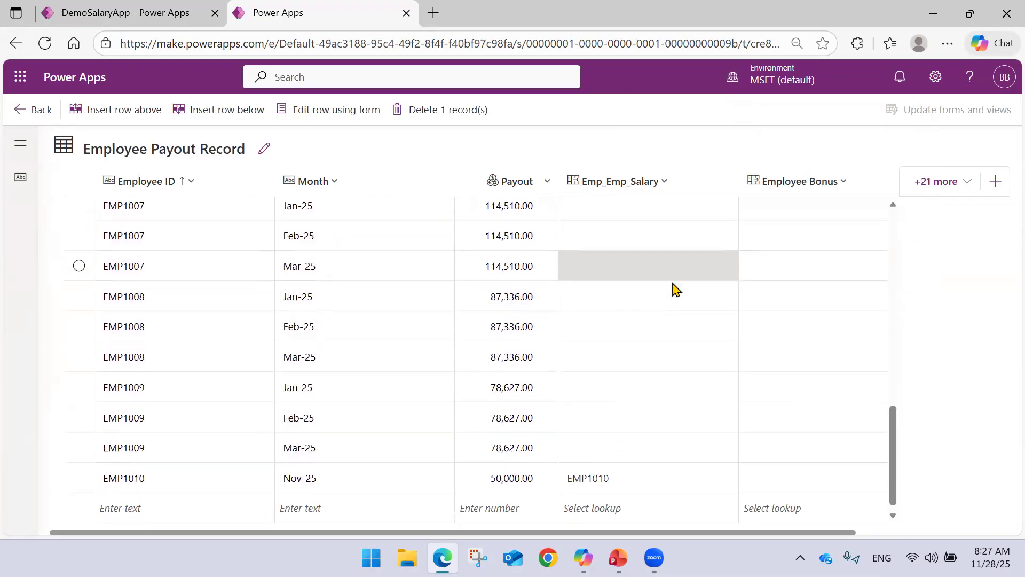
{"action": "left_click", "coordinate": [770, 483]}
{"action": "left_click", "coordinate": [769, 482]}
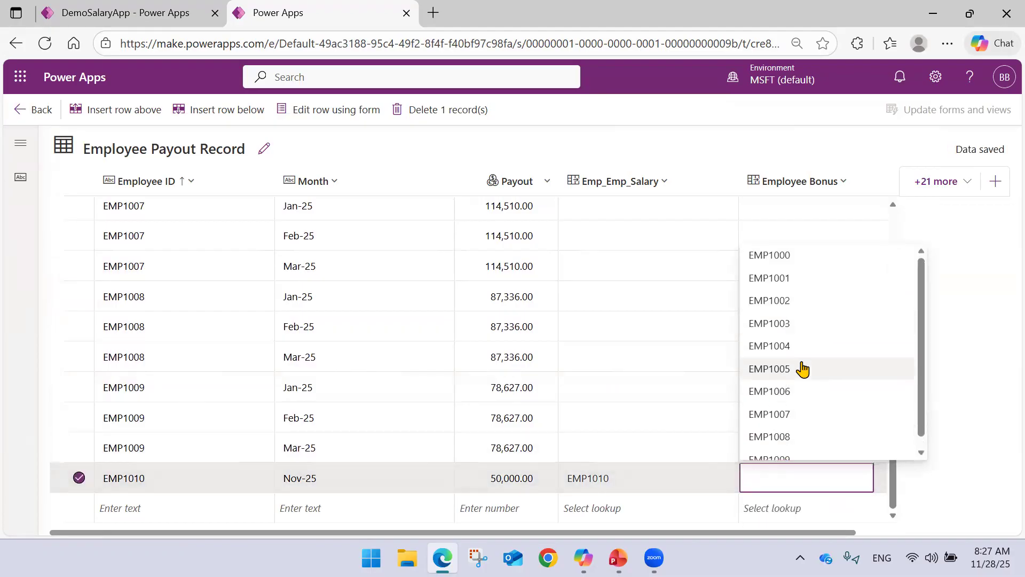
{"action": "scroll", "coordinate": [805, 396], "scroll_direction": "down", "scroll_amount": 1}
{"action": "scroll", "coordinate": [809, 405], "scroll_direction": "up", "scroll_amount": 1}
{"action": "scroll", "coordinate": [815, 342], "scroll_direction": "down", "scroll_amount": 1}
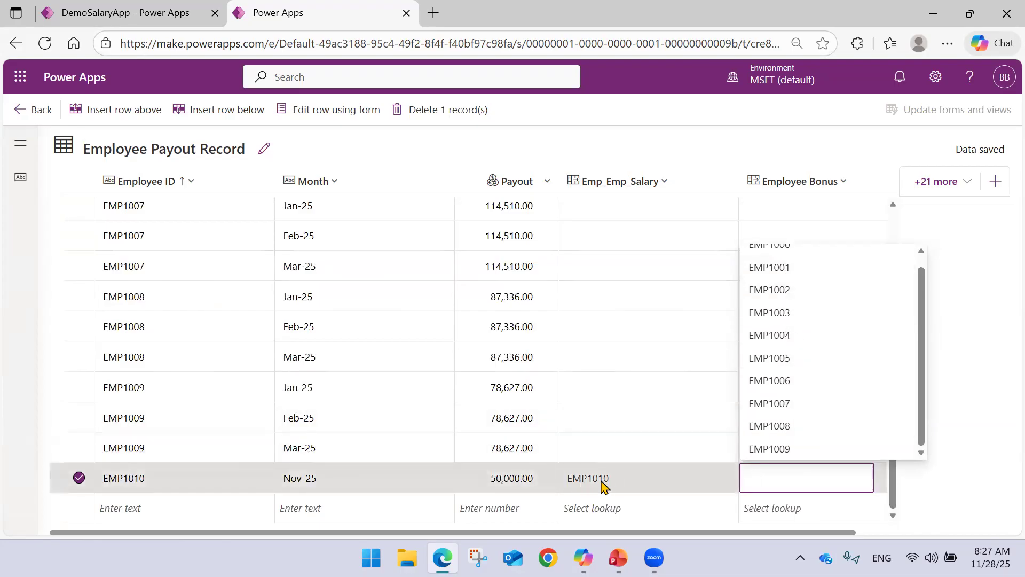
{"action": "left_click", "coordinate": [614, 449]}
Set Emp_Emp_Salary for the Mar-25 payout rows, using the fifth listed record for 82,234.00 and the sixth for 42,325.00.
{"action": "scroll", "coordinate": [635, 379], "scroll_direction": "up", "scroll_amount": 4}
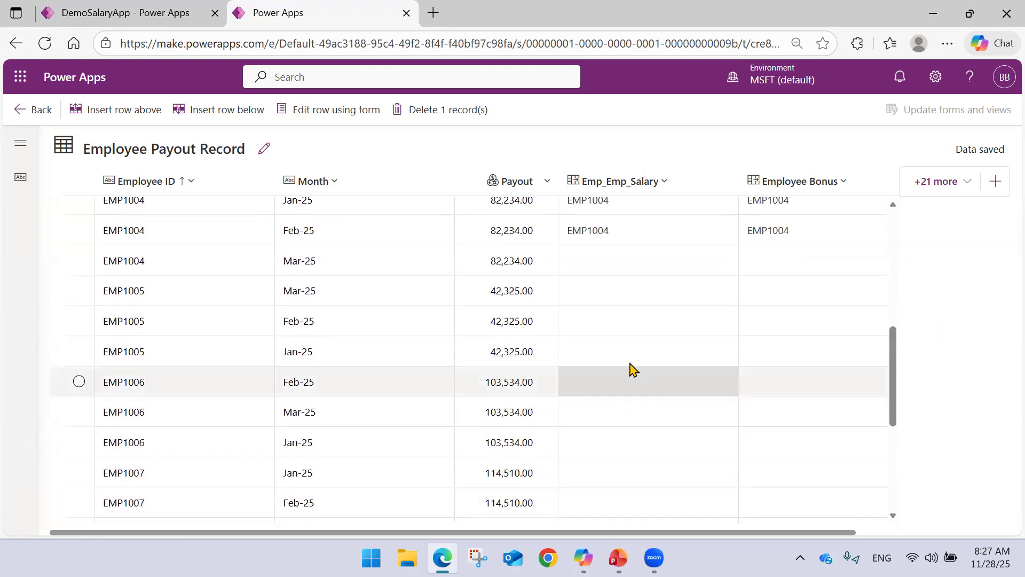
{"action": "left_click", "coordinate": [592, 263]}
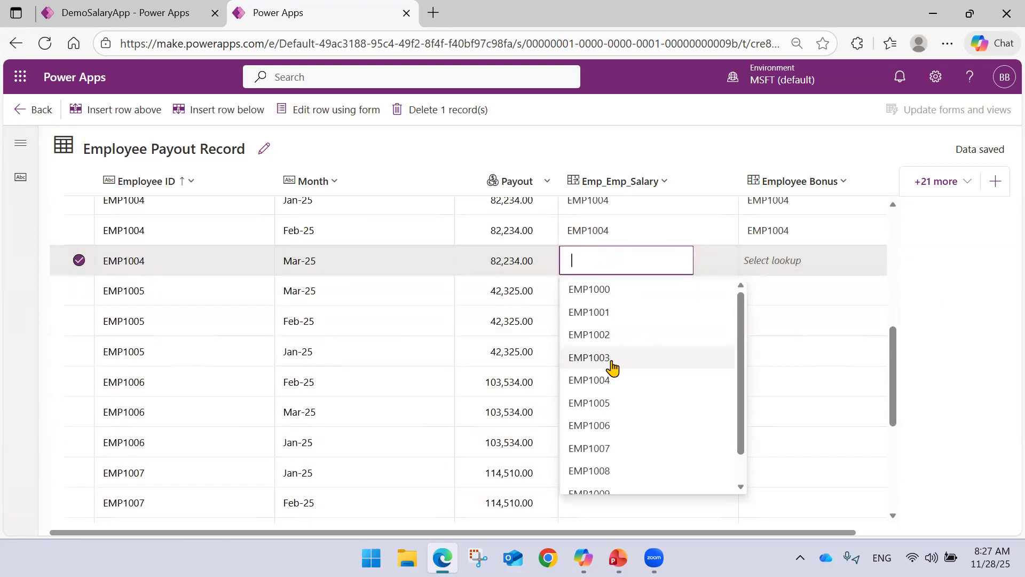
{"action": "left_click", "coordinate": [610, 378]}
{"action": "left_click", "coordinate": [621, 300]}
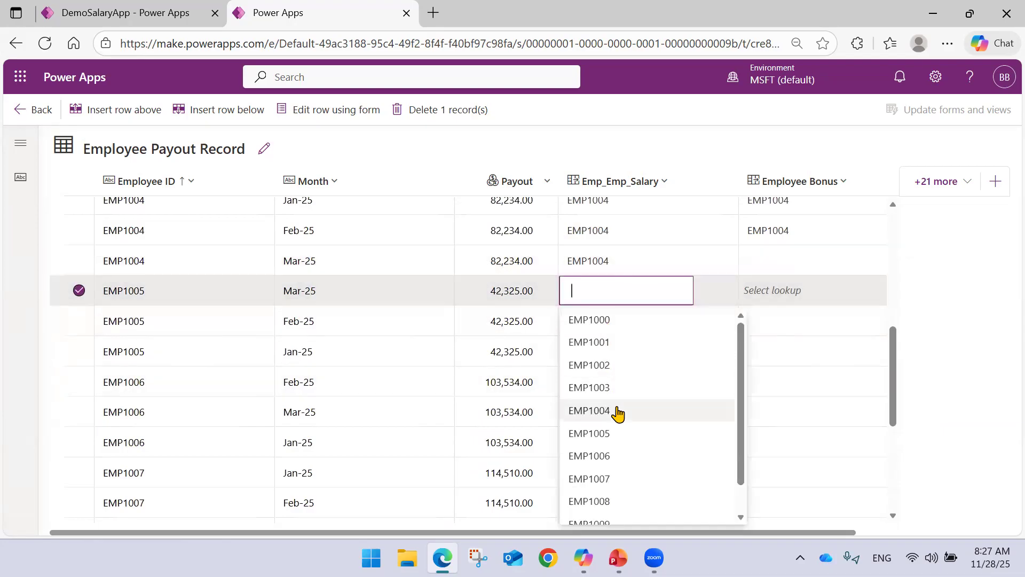
{"action": "left_click", "coordinate": [615, 435]}
Link the Feb-25 payout row of 42,325.00 to the sixth listed record in both Emp_Emp_Salary and Employee Bonus.
{"action": "left_click", "coordinate": [611, 331]}
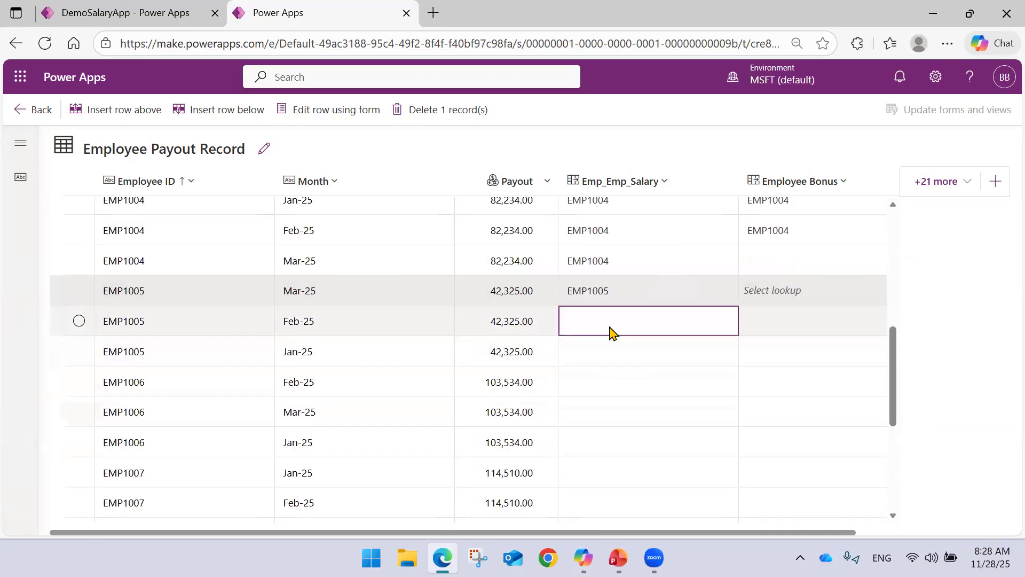
{"action": "left_click", "coordinate": [633, 211]}
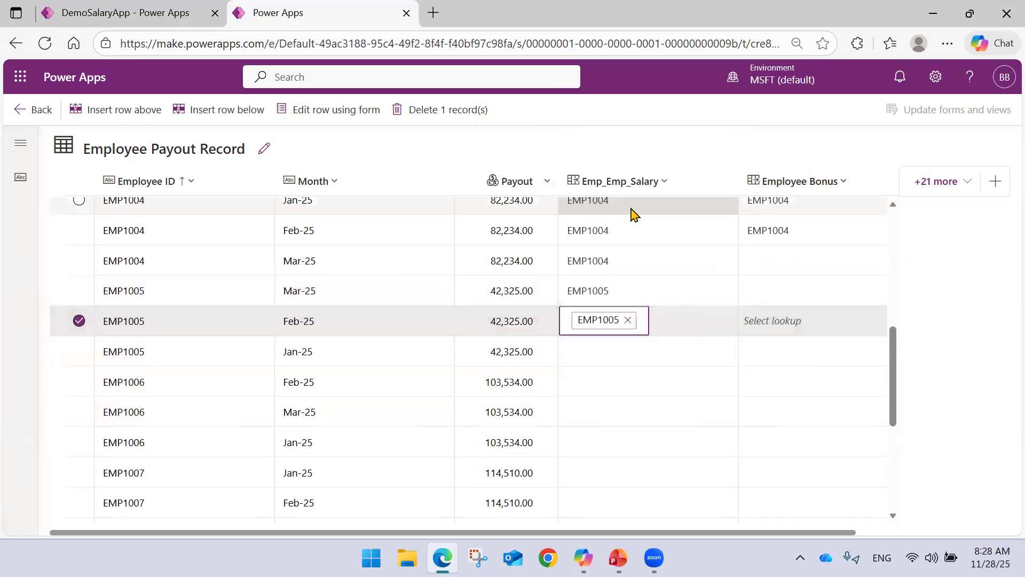
{"action": "left_click", "coordinate": [777, 322]}
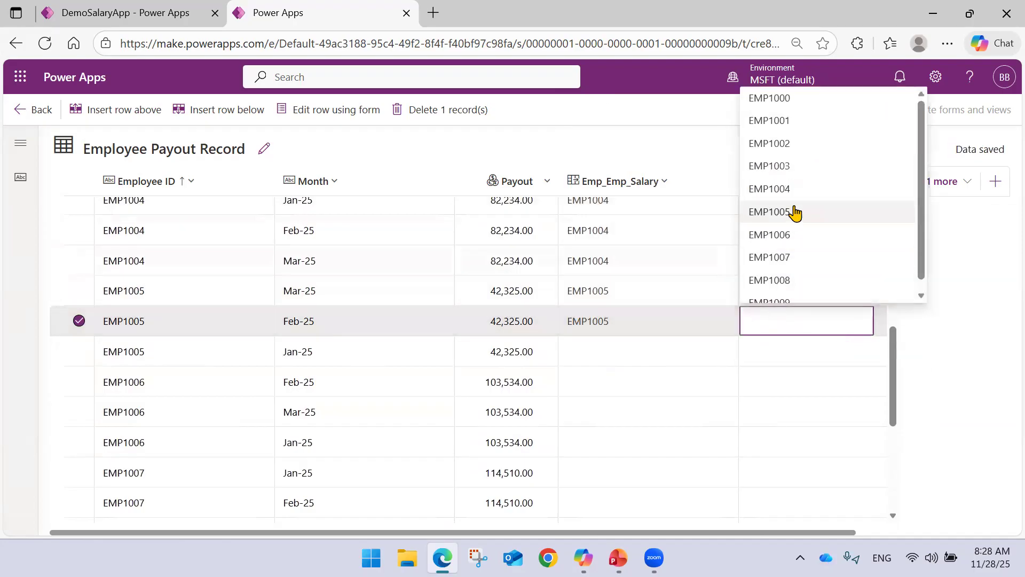
{"action": "left_click", "coordinate": [790, 211]}
Set Employee Bonus for the Mar-25 payout row of 82,234.00 to the sixth listed record.
{"action": "left_click", "coordinate": [781, 262]}
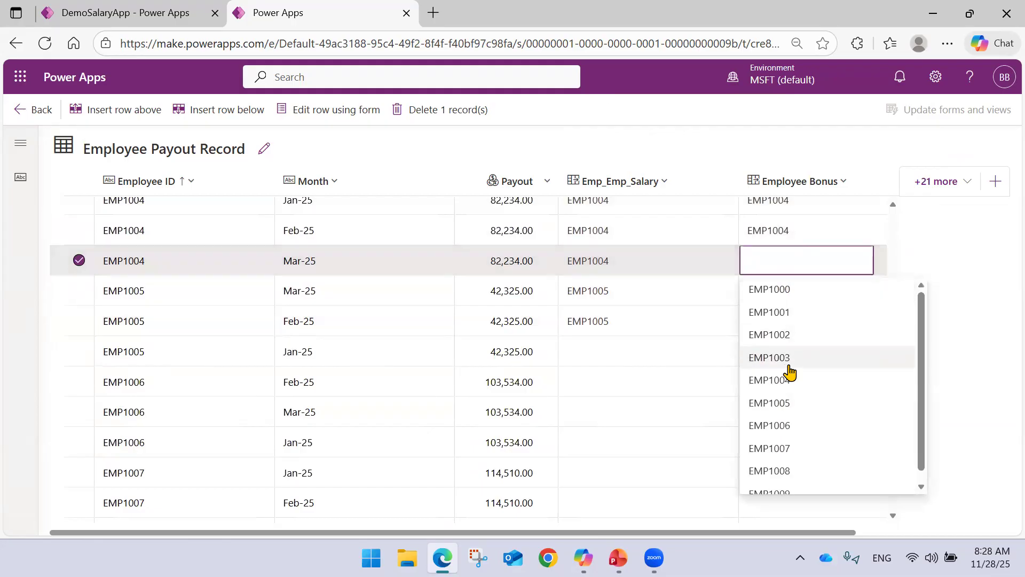
{"action": "left_click", "coordinate": [786, 403]}
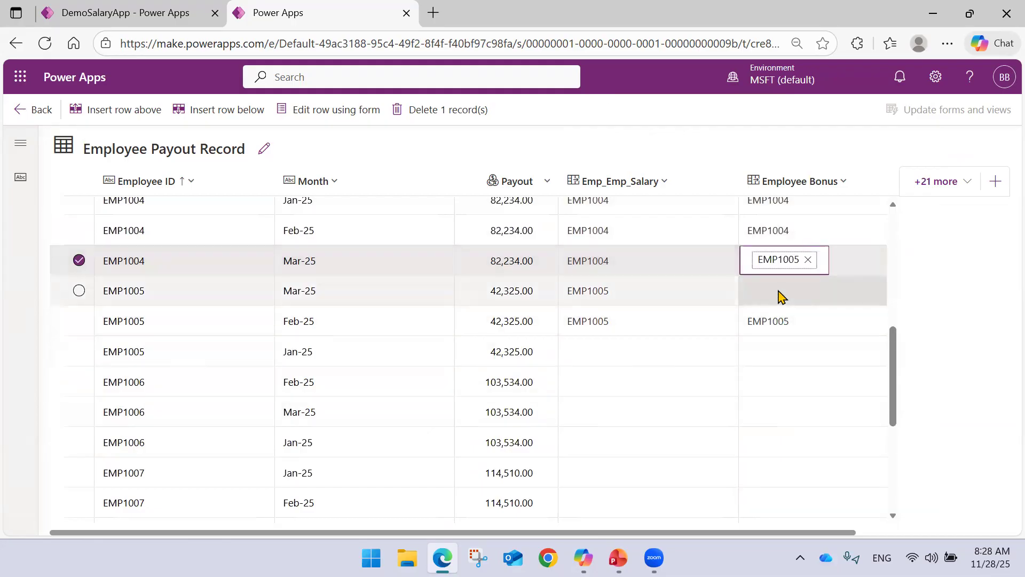
Set Employee Bonus for the Mar-25 payout row of 42,325.00 to the sixth listed record.
{"action": "left_click", "coordinate": [782, 297]}
{"action": "left_click", "coordinate": [778, 291]}
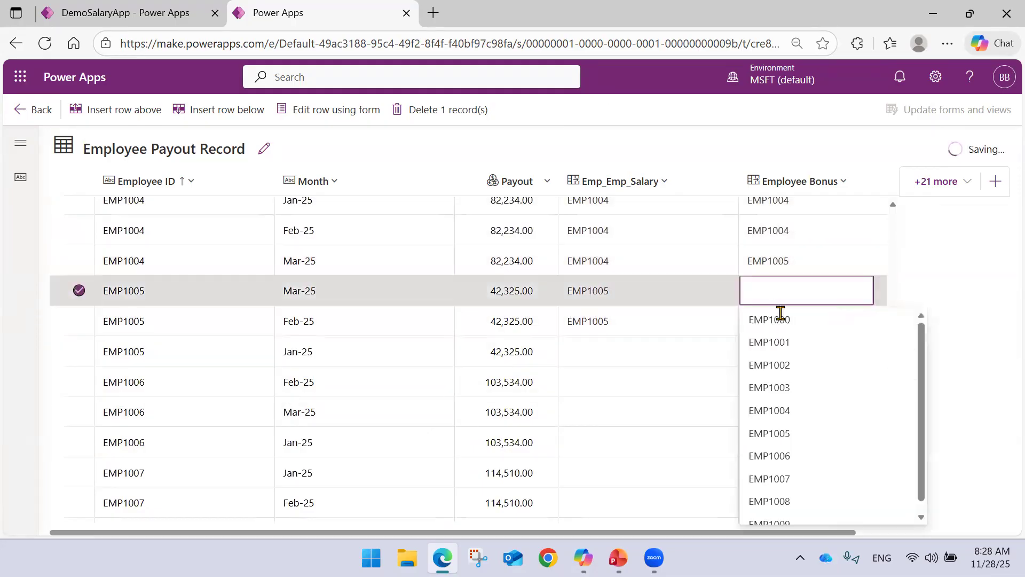
{"action": "left_click", "coordinate": [790, 433]}
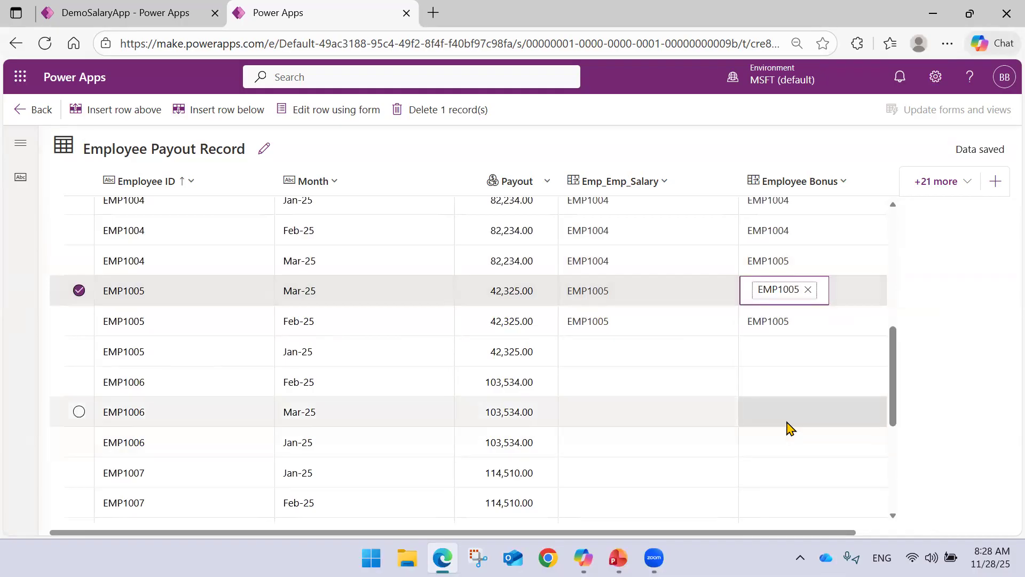
Correct Employee Bonus for the Mar-25 payout row of 82,234.00 to the fifth listed record.
{"action": "left_click", "coordinate": [792, 263]}
{"action": "left_click", "coordinate": [782, 264]}
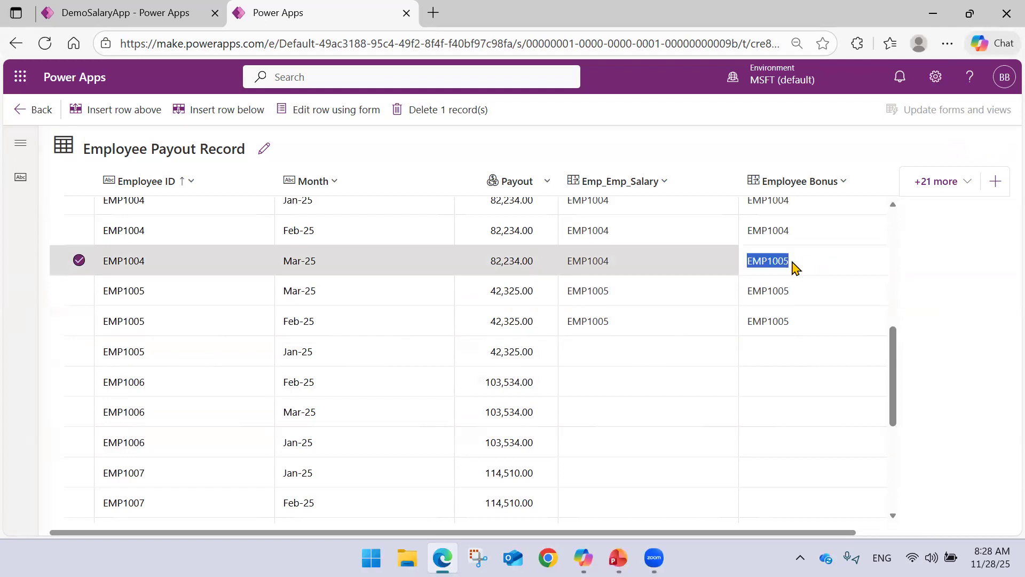
{"action": "left_click", "coordinate": [779, 329]}
{"action": "left_click", "coordinate": [790, 266]}
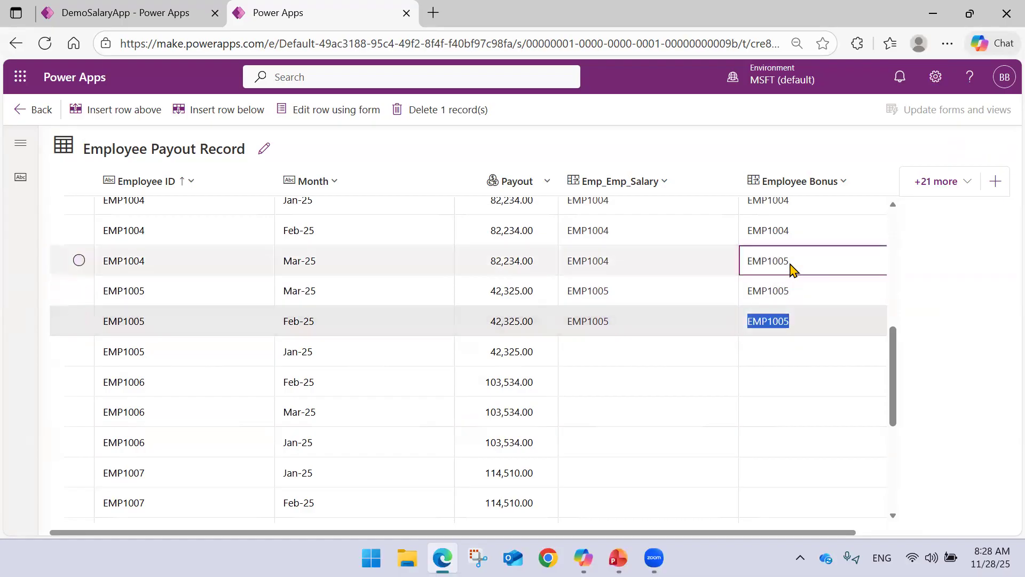
{"action": "left_click", "coordinate": [789, 263]}
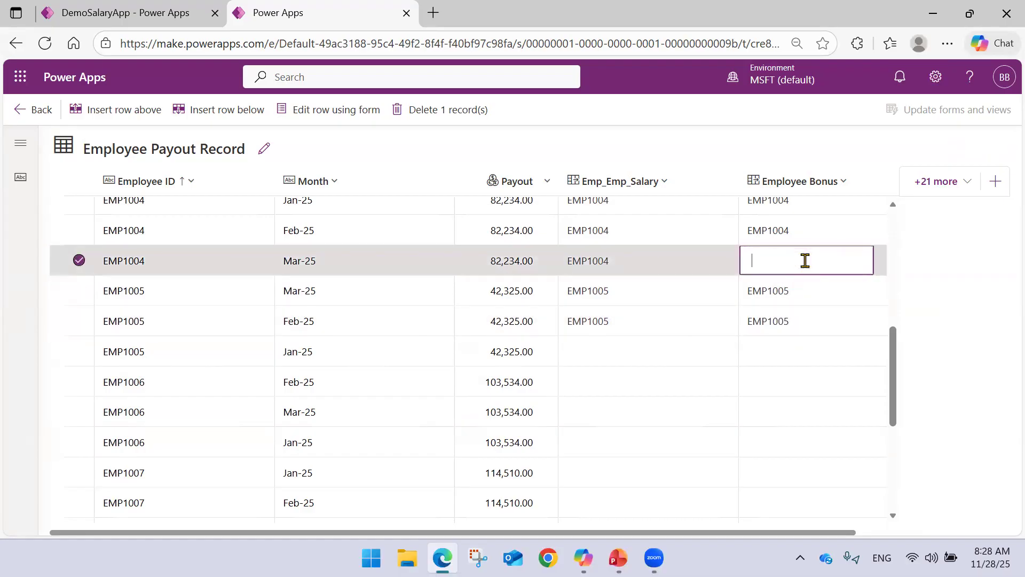
{"action": "left_click", "coordinate": [788, 380]}
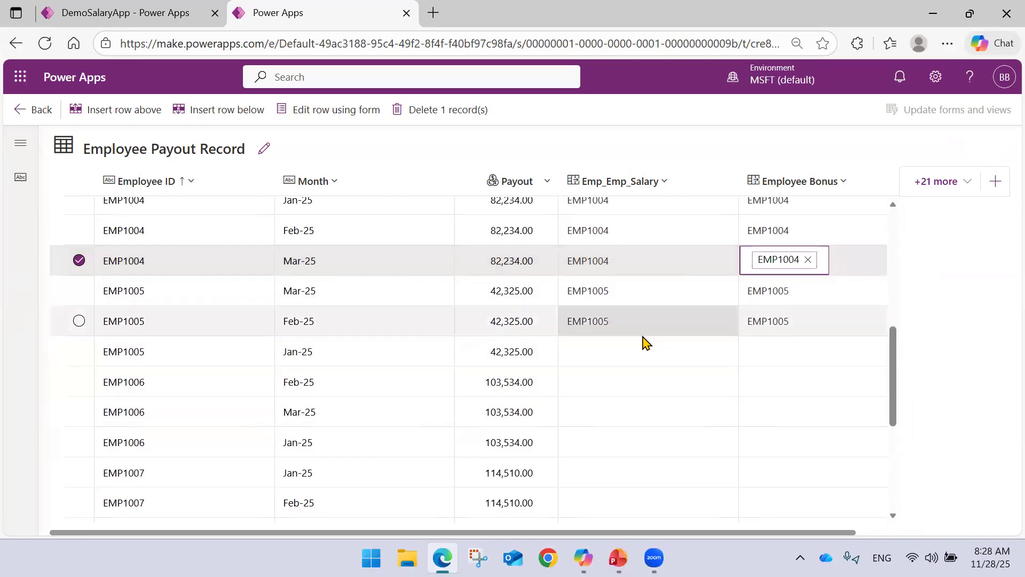
Link the Jan-25 payout row of 42,325.00 to the sixth listed record in both Emp_Emp_Salary and Employee Bonus.
{"action": "left_click", "coordinate": [595, 359]}
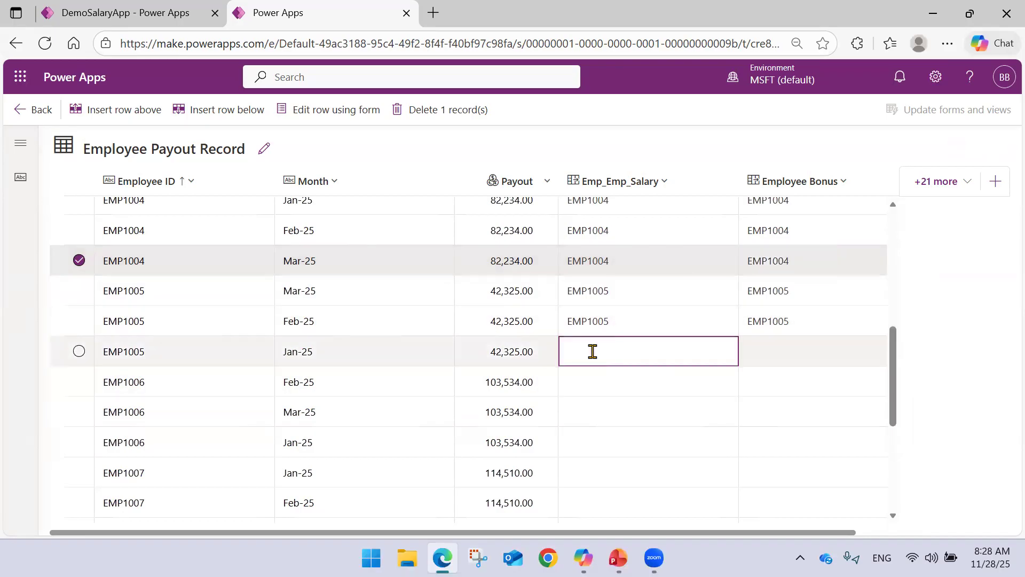
{"action": "left_click", "coordinate": [593, 351]}
{"action": "left_click", "coordinate": [611, 241]}
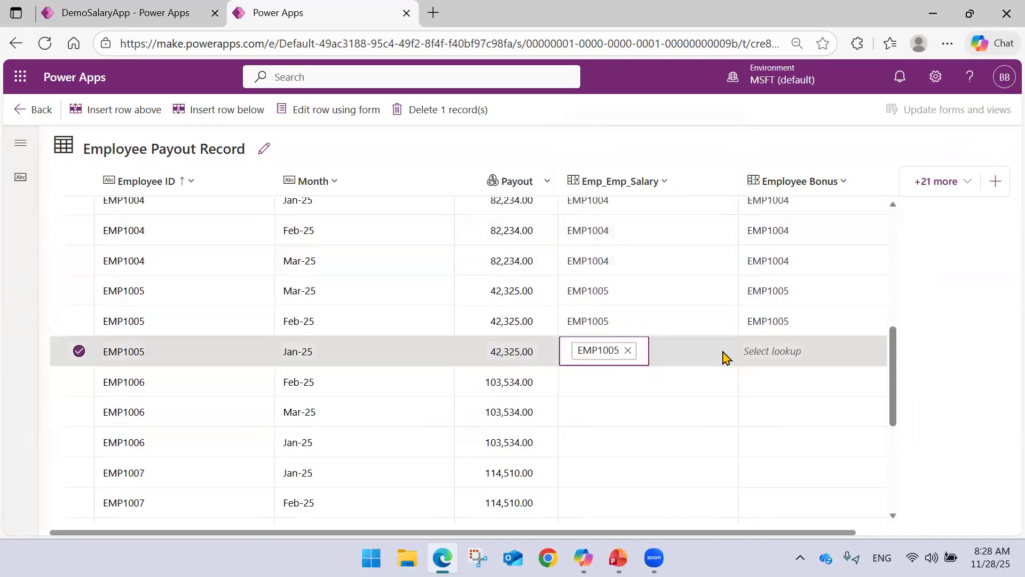
{"action": "left_click", "coordinate": [796, 344]}
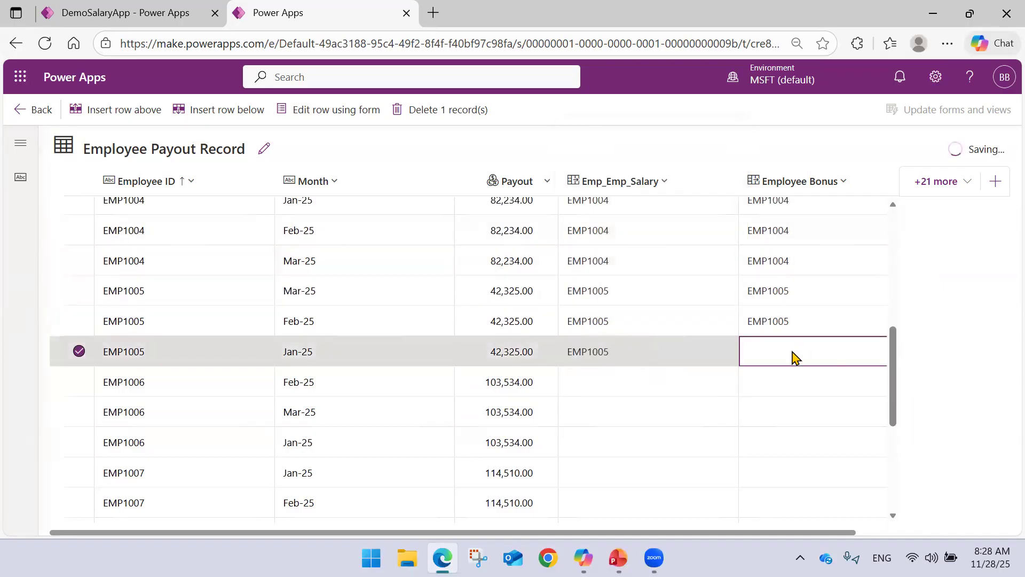
{"action": "left_click", "coordinate": [783, 354]}
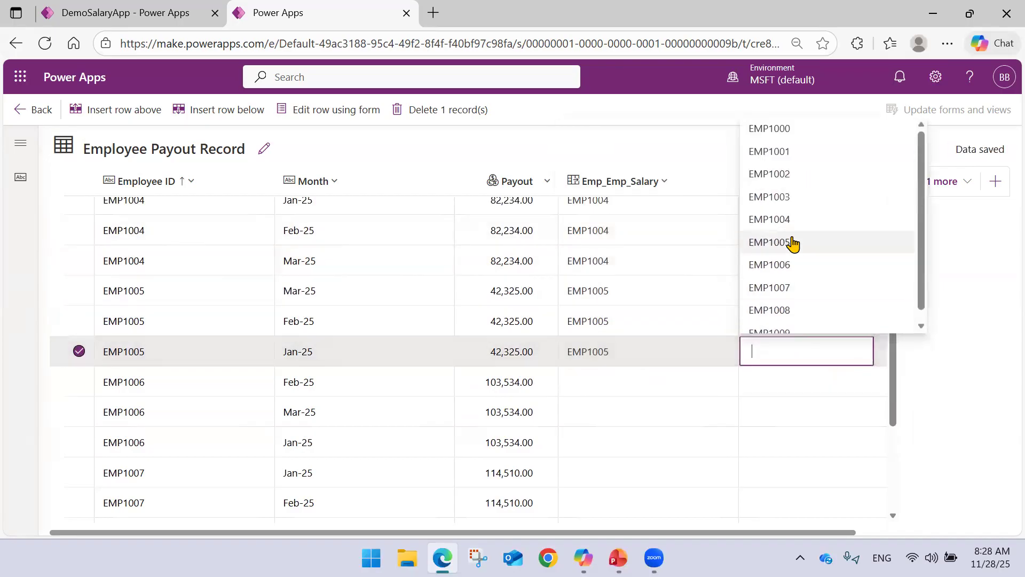
{"action": "left_click", "coordinate": [792, 239]}
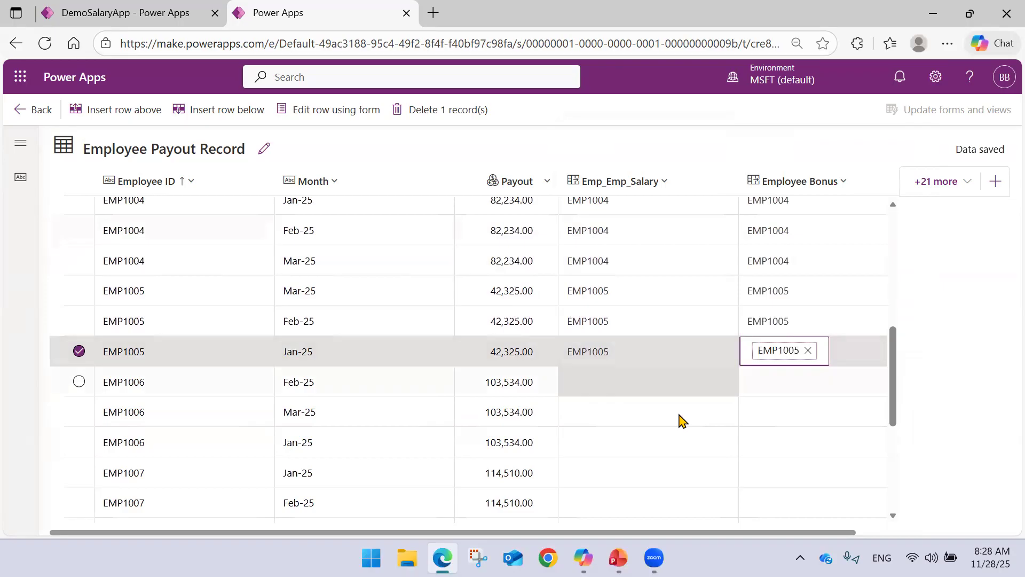
Switch to DemoSalaryApp and review the linked employee names, e-mails and departments in the Employee Payout Details view.
{"action": "left_click", "coordinate": [115, 12]}
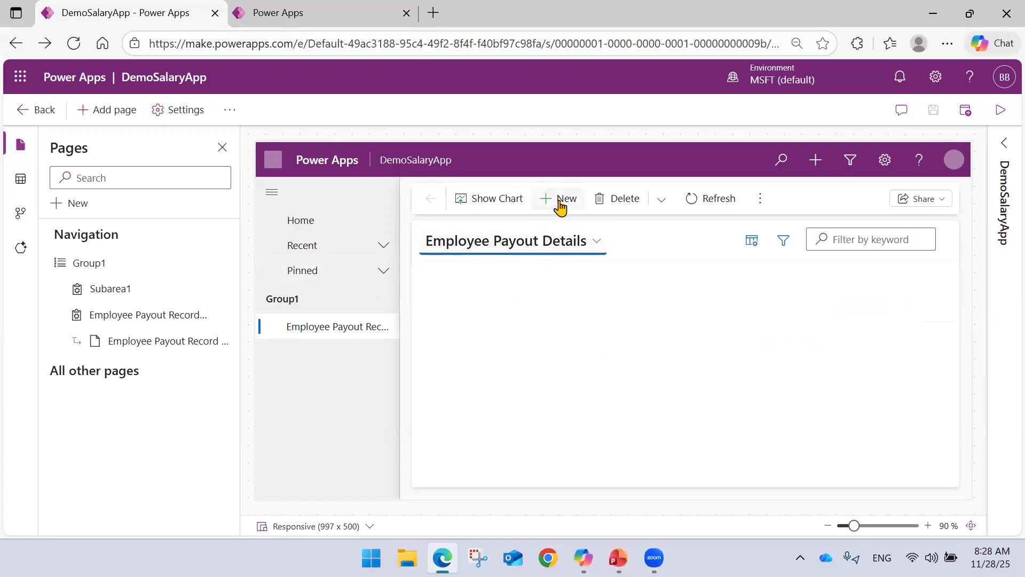
{"action": "scroll", "coordinate": [603, 367], "scroll_direction": "down", "scroll_amount": 3}
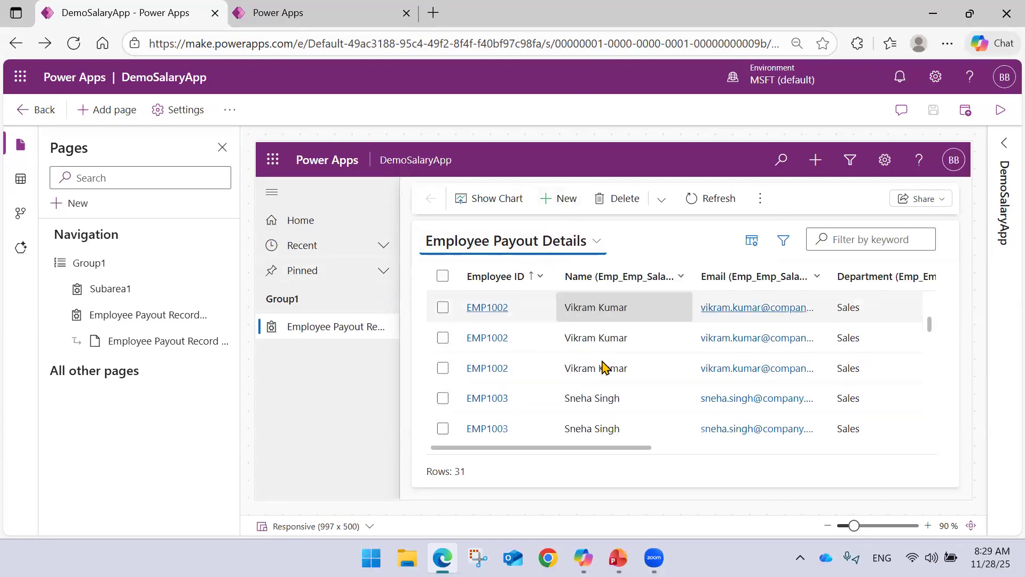
{"action": "scroll", "coordinate": [603, 368], "scroll_direction": "down", "scroll_amount": 2}
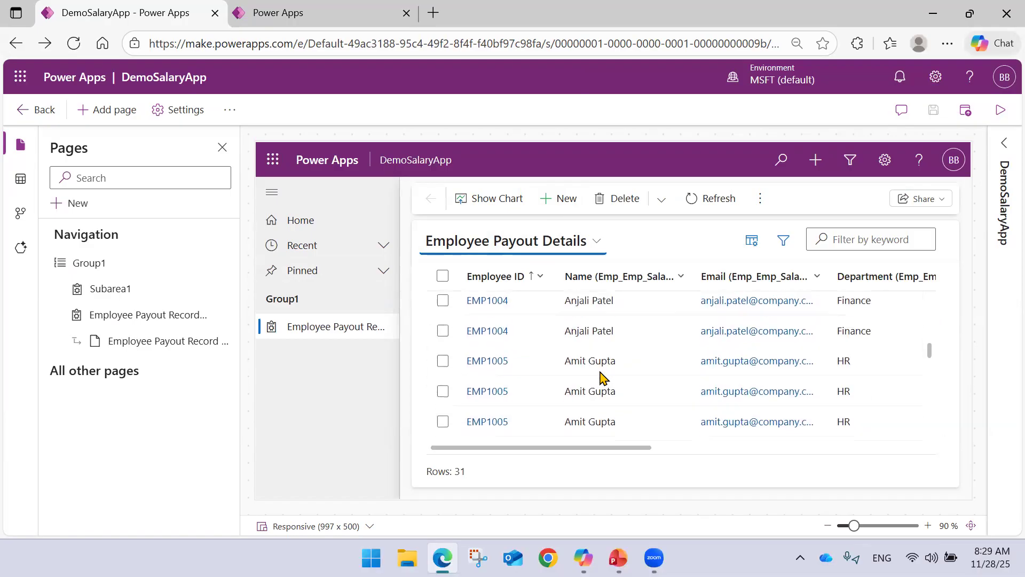
{"action": "scroll", "coordinate": [601, 374], "scroll_direction": "down", "scroll_amount": 2}
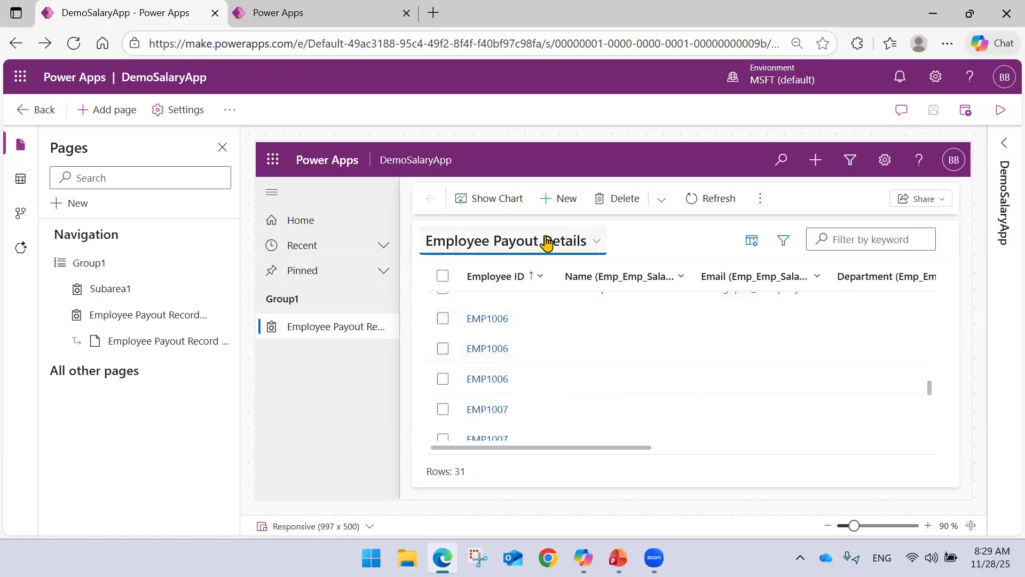
Review the fields of the New Employee Payout Record form and return to the Employee Payout Details list.
{"action": "scroll", "coordinate": [590, 357], "scroll_direction": "down", "scroll_amount": 3}
{"action": "scroll", "coordinate": [590, 380], "scroll_direction": "up", "scroll_amount": 2}
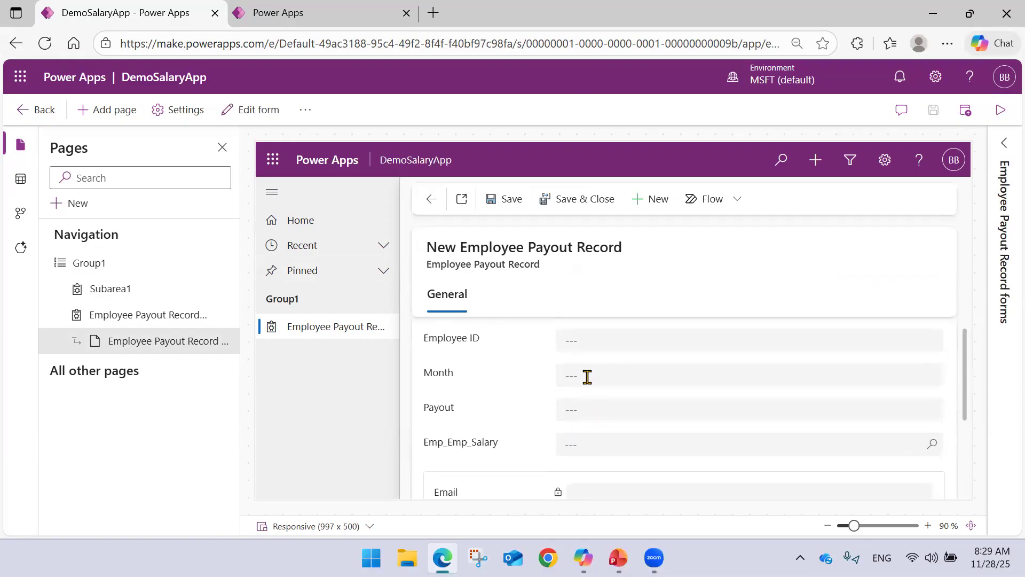
{"action": "scroll", "coordinate": [586, 376], "scroll_direction": "up", "scroll_amount": 1}
{"action": "scroll", "coordinate": [584, 376], "scroll_direction": "down", "scroll_amount": 3}
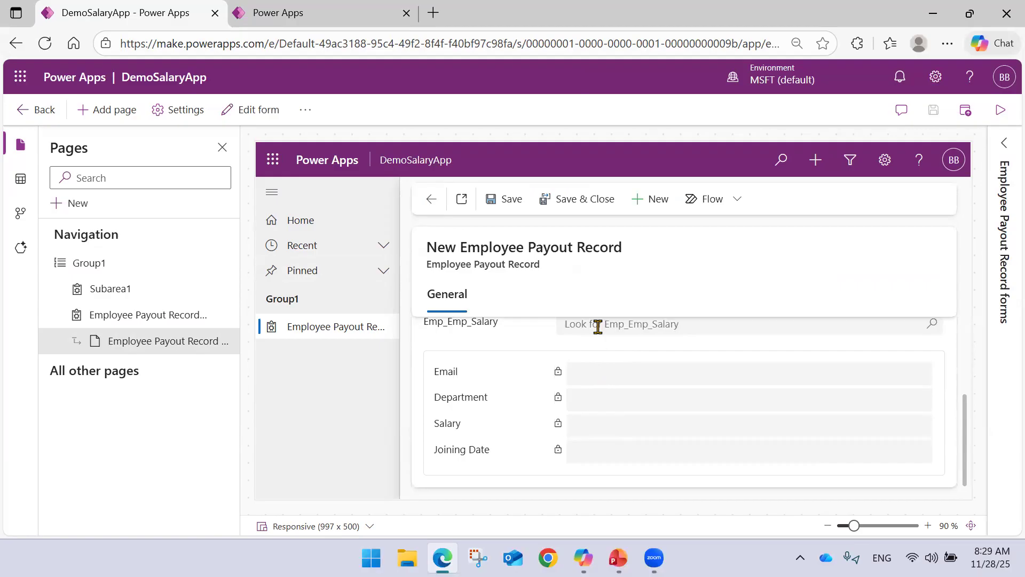
{"action": "scroll", "coordinate": [598, 329], "scroll_direction": "up", "scroll_amount": 3}
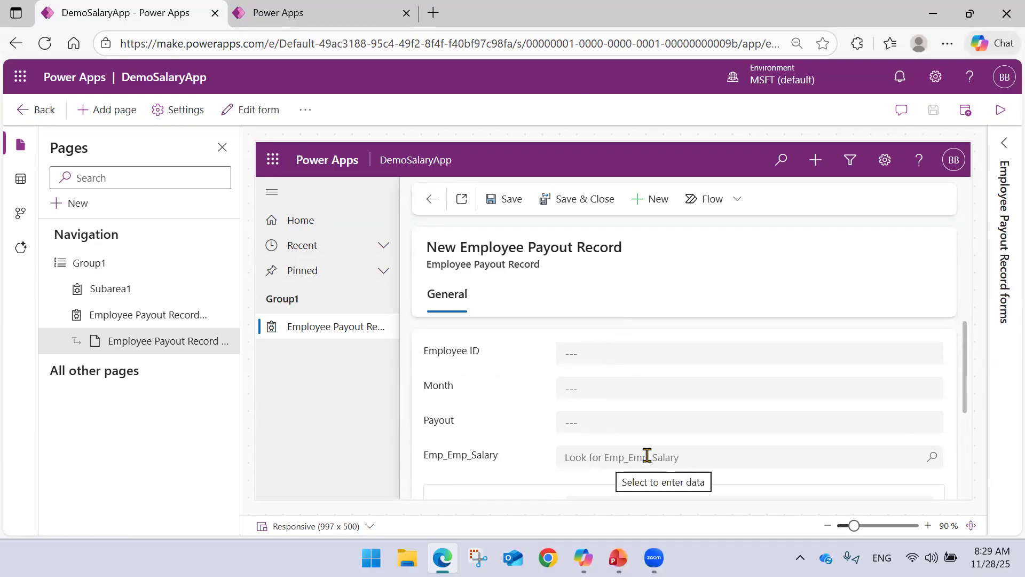
{"action": "left_click", "coordinate": [432, 202]}
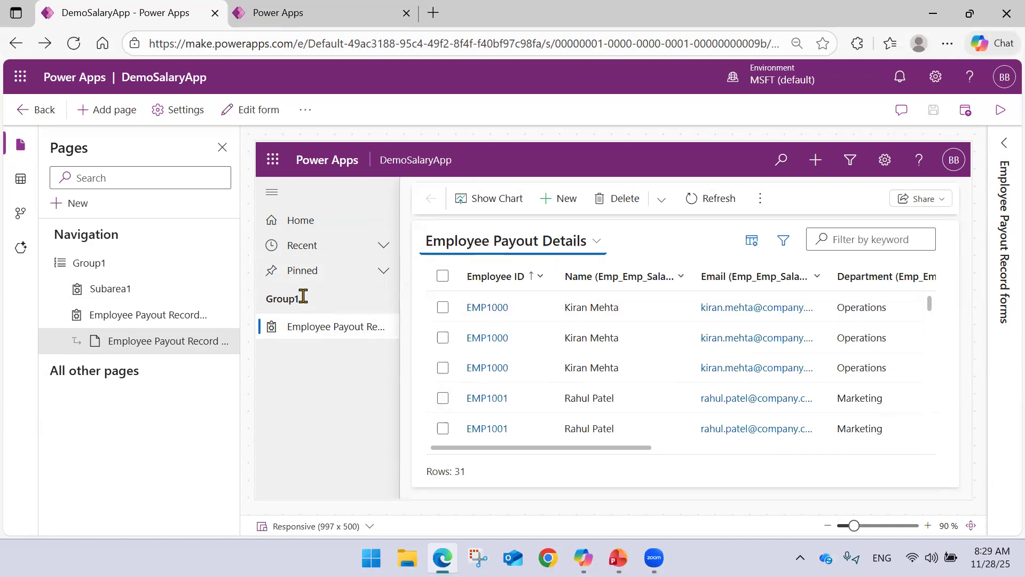
Examine the Employee Payout Record view and its form among the navigation pages, including the Emp_Emp_Salary lookup and related employee fields.
{"action": "left_click", "coordinate": [124, 271]}
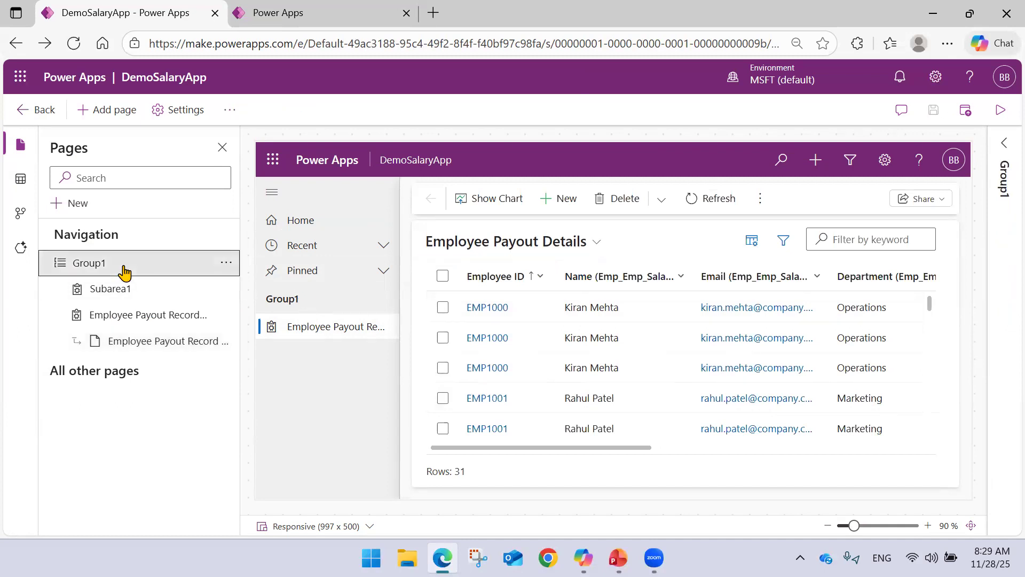
{"action": "left_click", "coordinate": [110, 291]}
{"action": "left_click", "coordinate": [163, 315]}
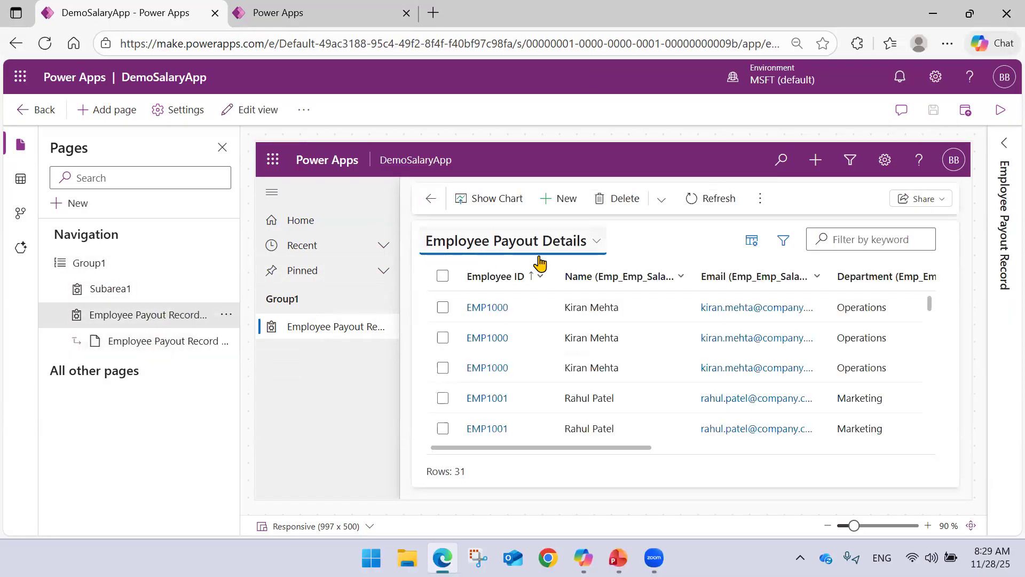
{"action": "left_click", "coordinate": [155, 342]}
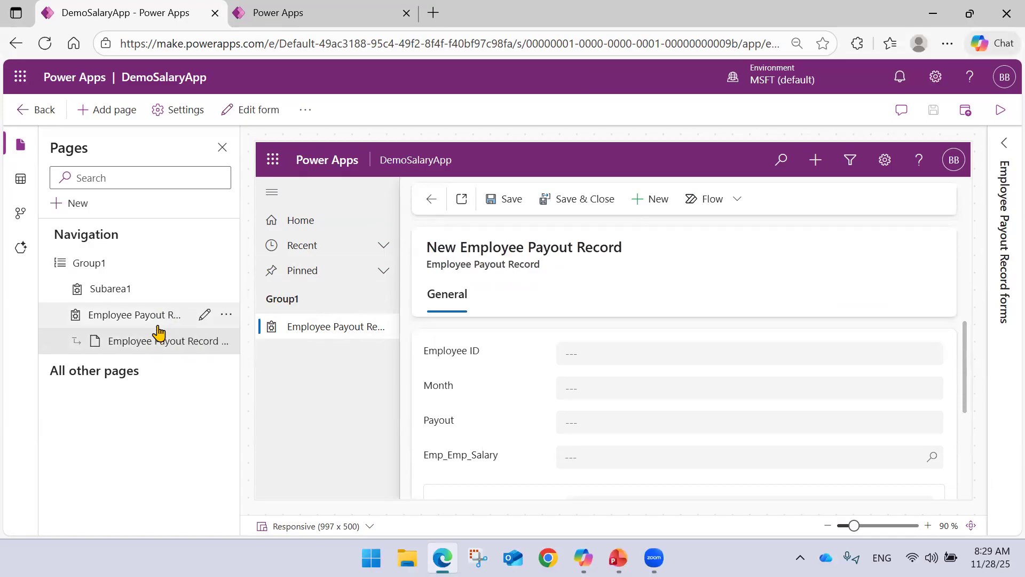
{"action": "scroll", "coordinate": [514, 383], "scroll_direction": "down", "scroll_amount": 3}
{"action": "scroll", "coordinate": [514, 385], "scroll_direction": "up", "scroll_amount": 3}
{"action": "scroll", "coordinate": [514, 386], "scroll_direction": "down", "scroll_amount": 3}
{"action": "scroll", "coordinate": [515, 386], "scroll_direction": "up", "scroll_amount": 3}
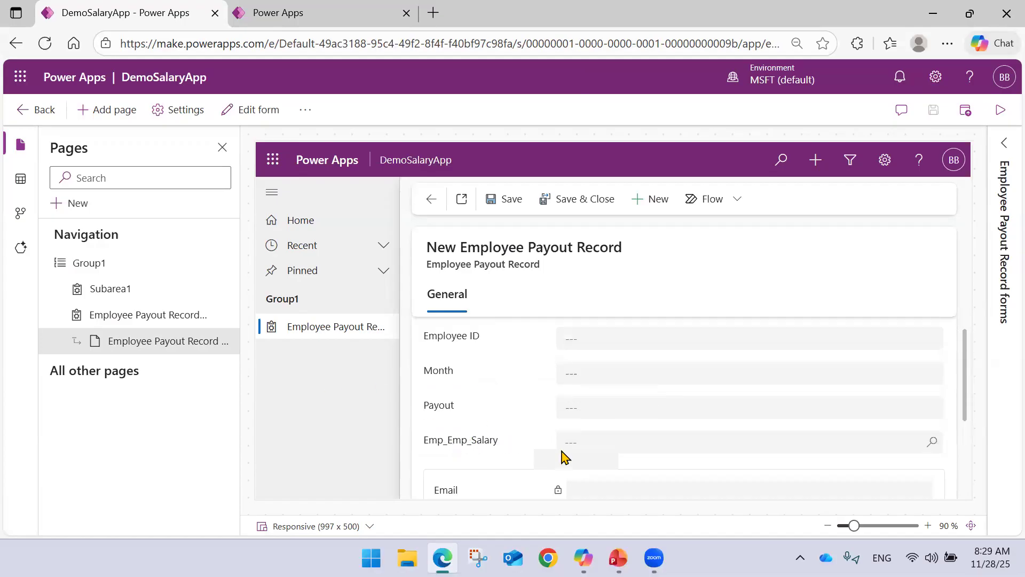
{"action": "scroll", "coordinate": [566, 392], "scroll_direction": "down", "scroll_amount": 3}
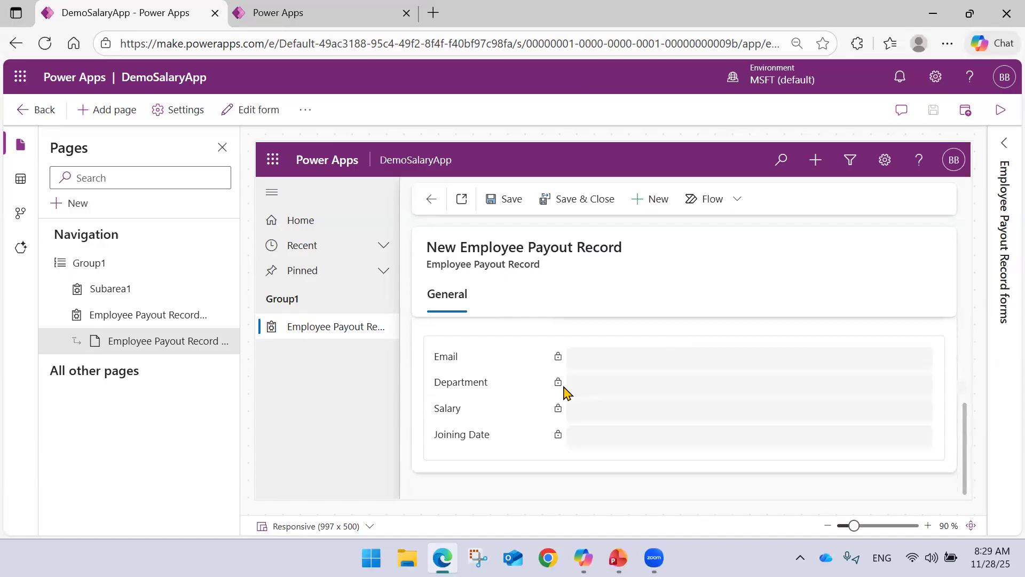
{"action": "scroll", "coordinate": [566, 392], "scroll_direction": "up", "scroll_amount": 3}
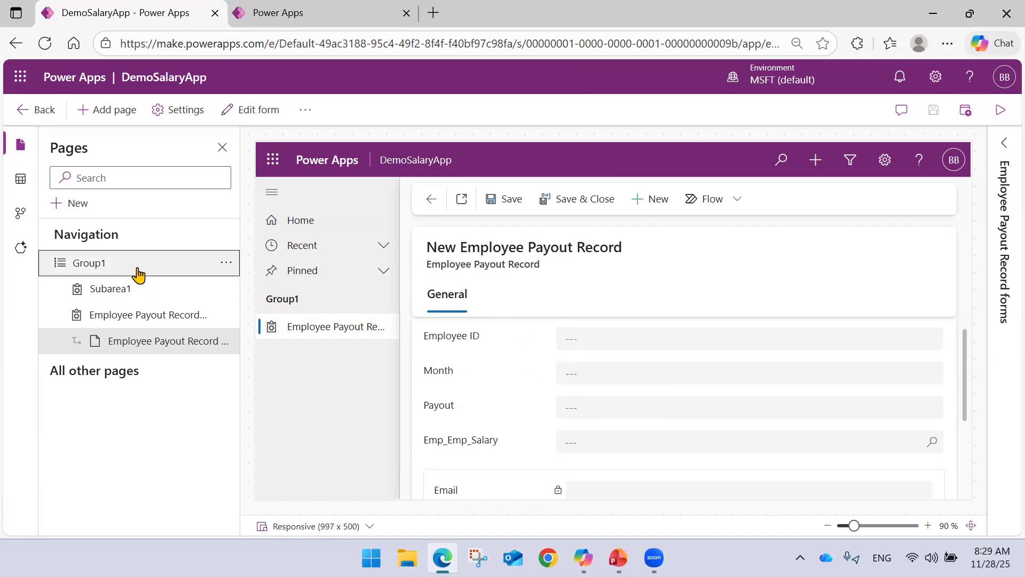
{"action": "left_click", "coordinate": [123, 276]}
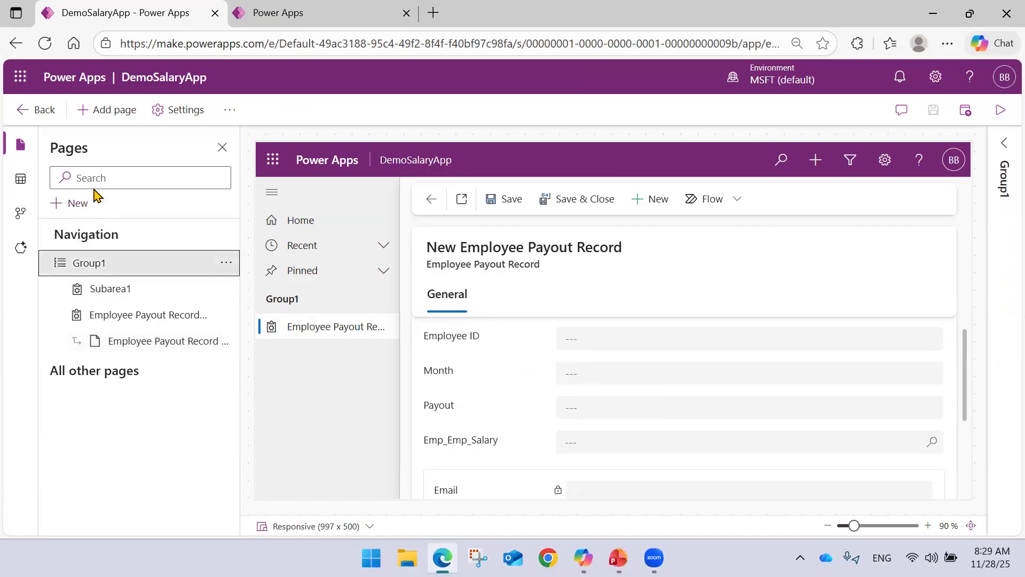
{"action": "left_click", "coordinate": [110, 110]}
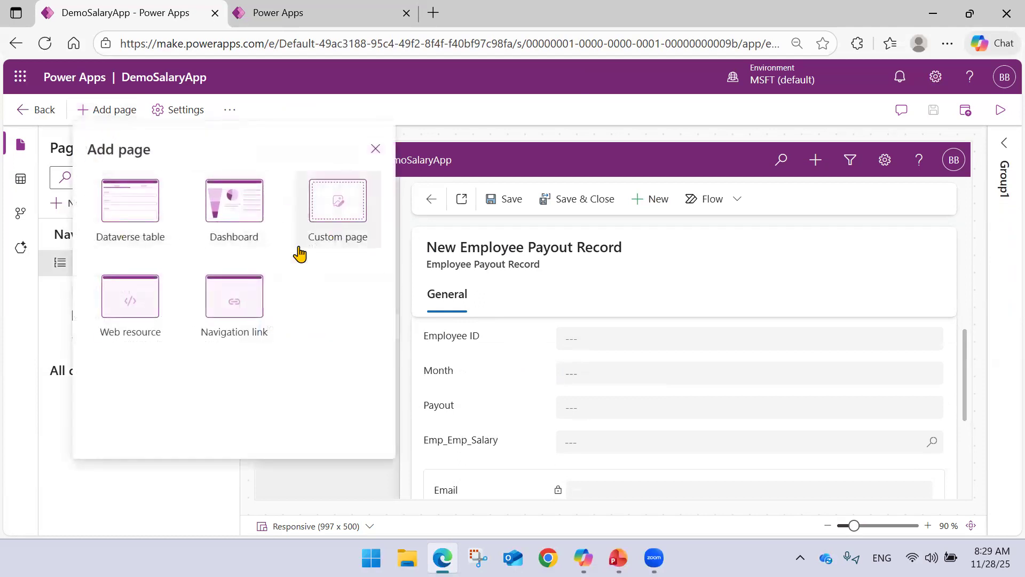
{"action": "left_click", "coordinate": [376, 149]}
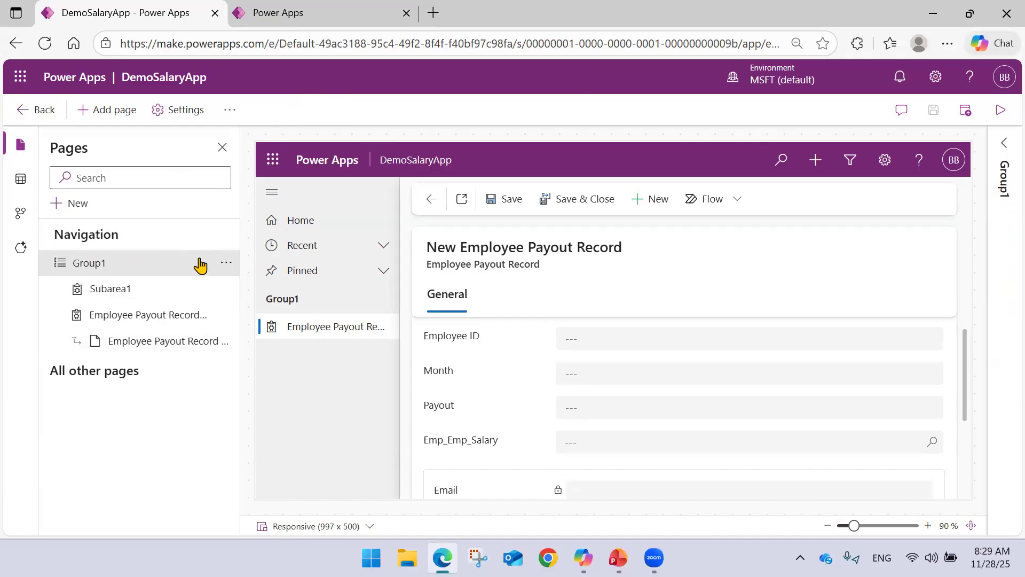
{"action": "left_click", "coordinate": [74, 203]}
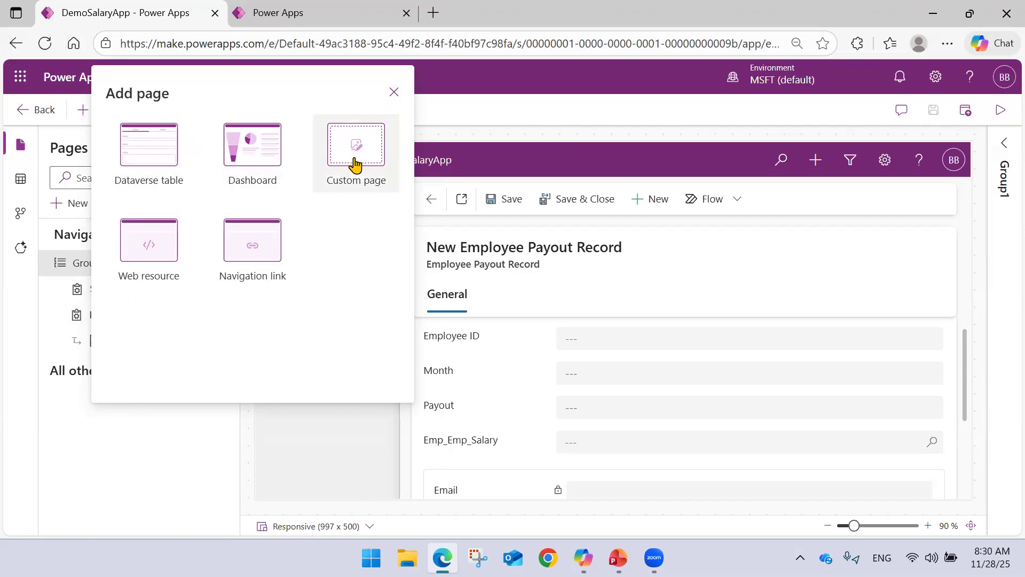
{"action": "left_click", "coordinate": [394, 91]}
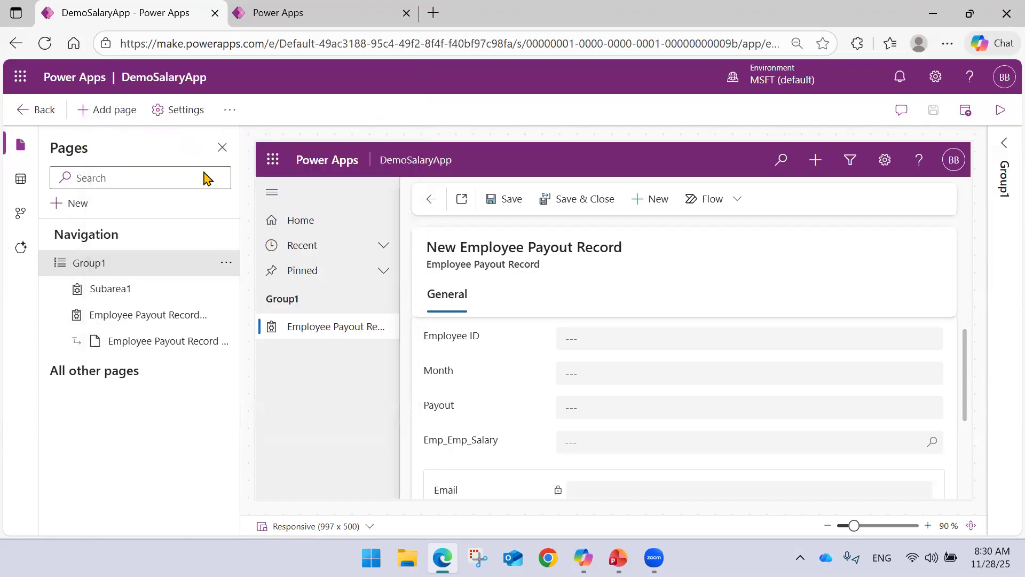
{"action": "left_click", "coordinate": [230, 110]}
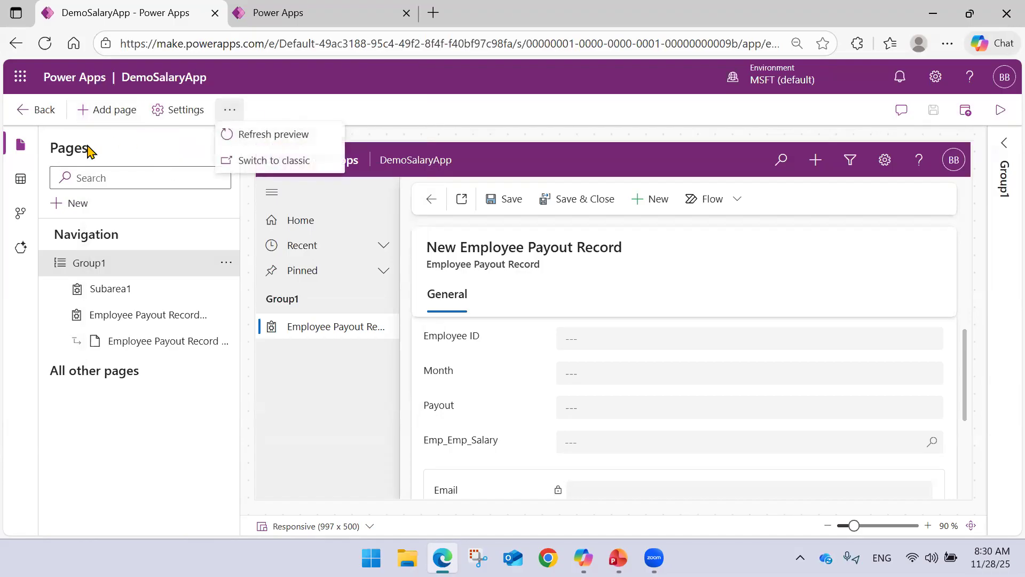
Search the environment's tables for Employee and add the Employee table to the app.
{"action": "left_click", "coordinate": [23, 183]}
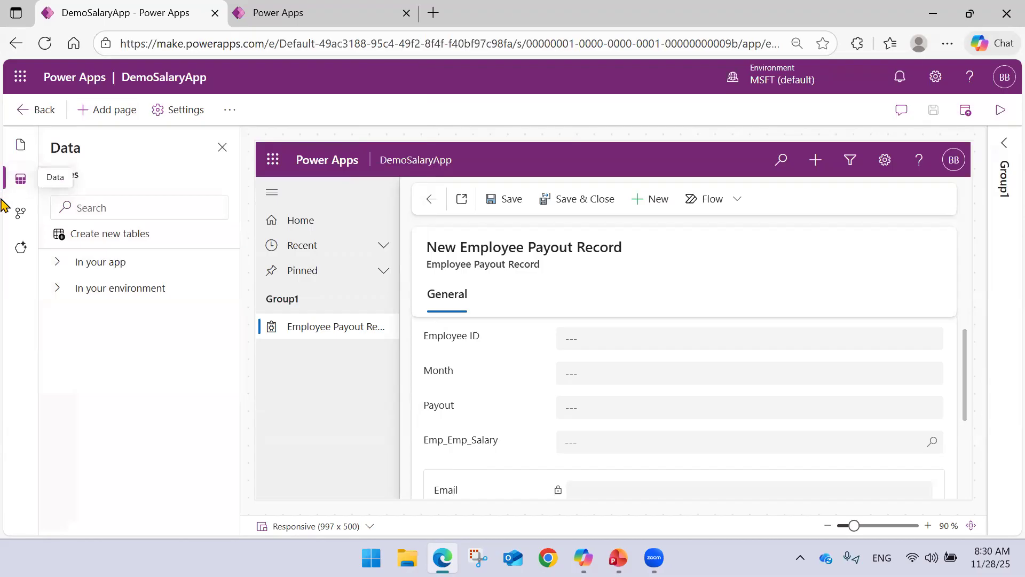
{"action": "left_click", "coordinate": [53, 263]}
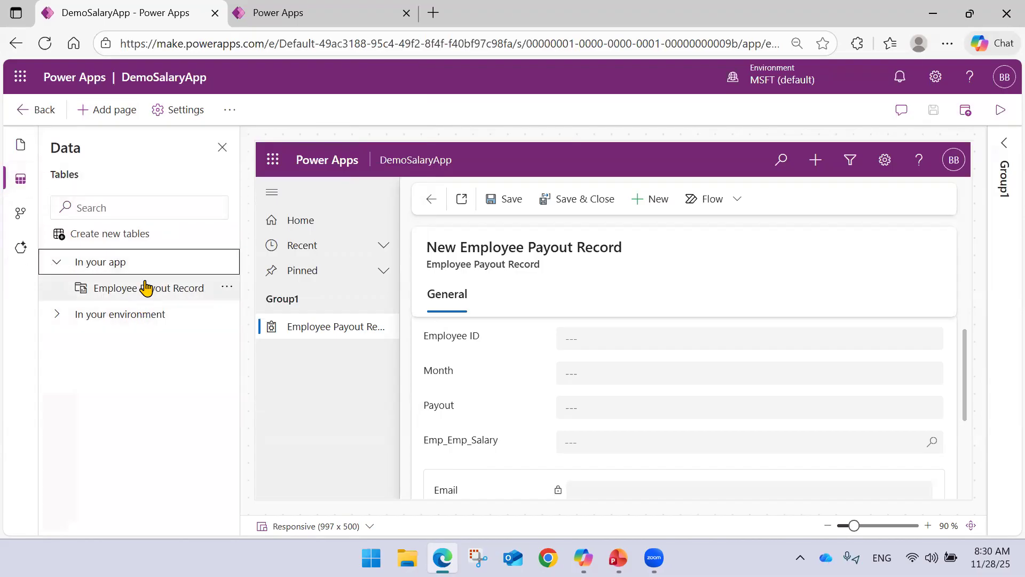
{"action": "left_click", "coordinate": [135, 208]}
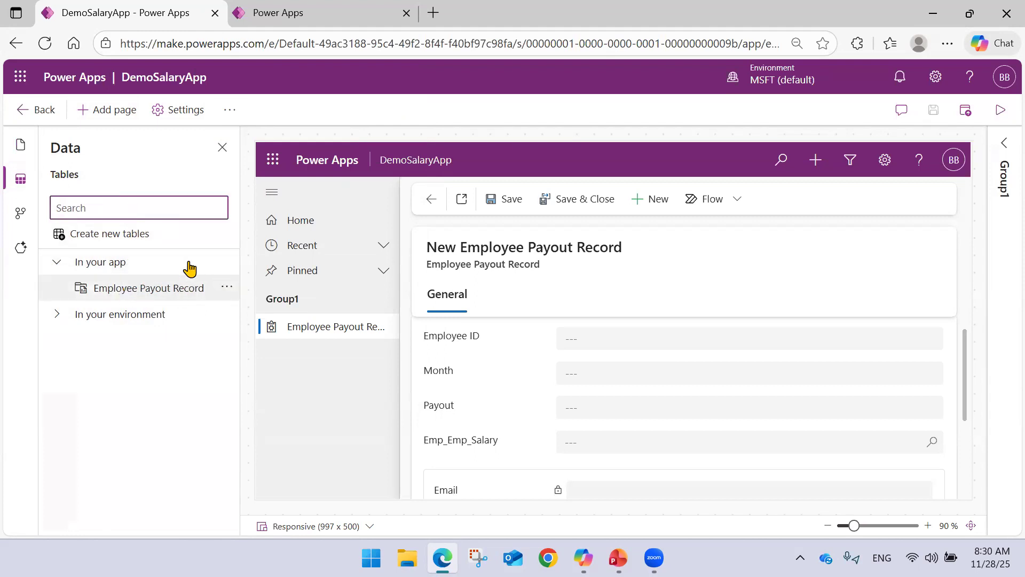
{"action": "left_click", "coordinate": [59, 316]}
{"action": "left_click", "coordinate": [114, 209]}
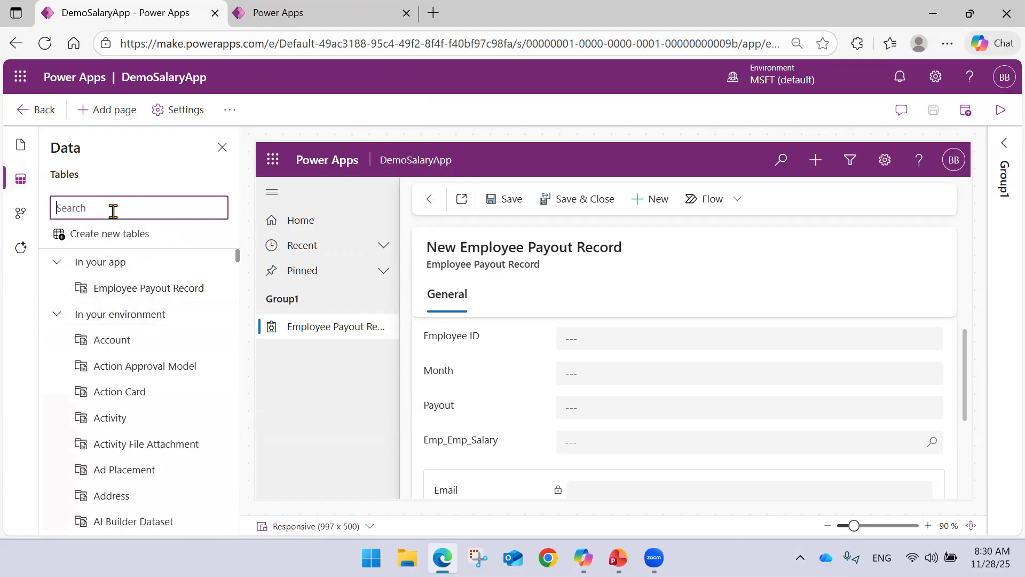
{"action": "type", "text": "Employee"}
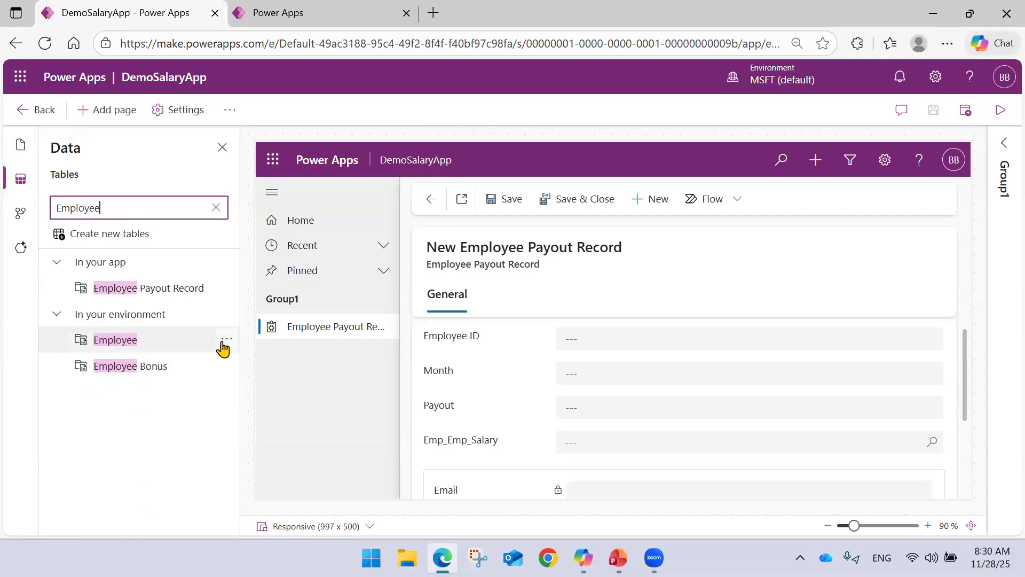
{"action": "left_click", "coordinate": [225, 342]}
{"action": "left_click", "coordinate": [272, 362]}
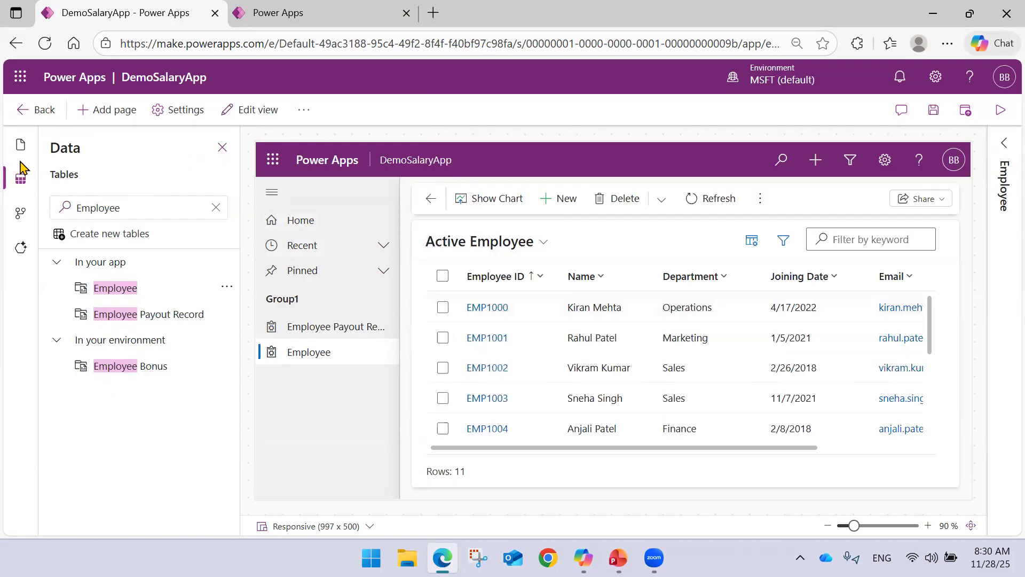
Inspect the Employee view and Employee form pages in the app's navigation, including the editing options offered for the view.
{"action": "left_click", "coordinate": [20, 144]}
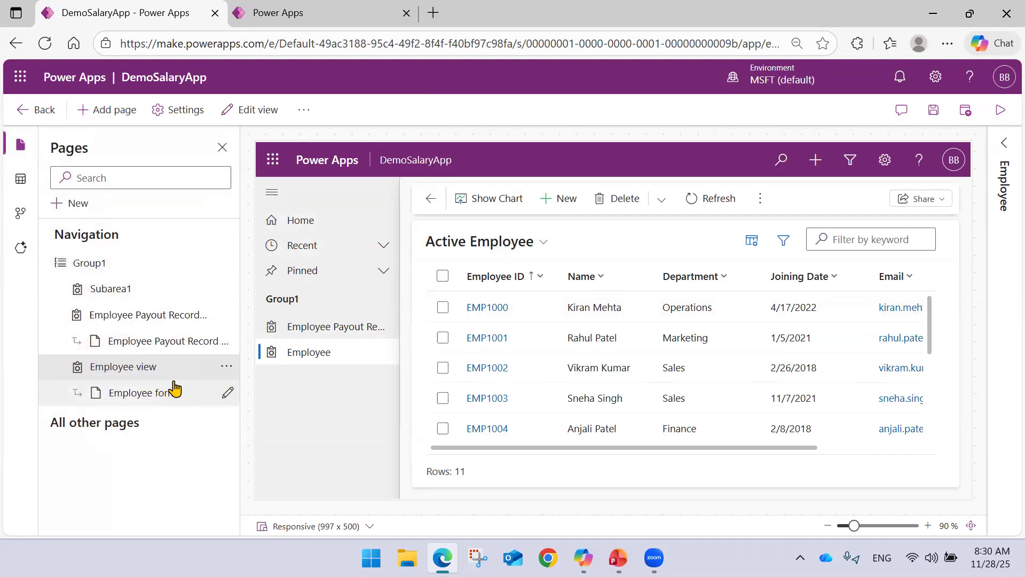
{"action": "left_click", "coordinate": [155, 400]}
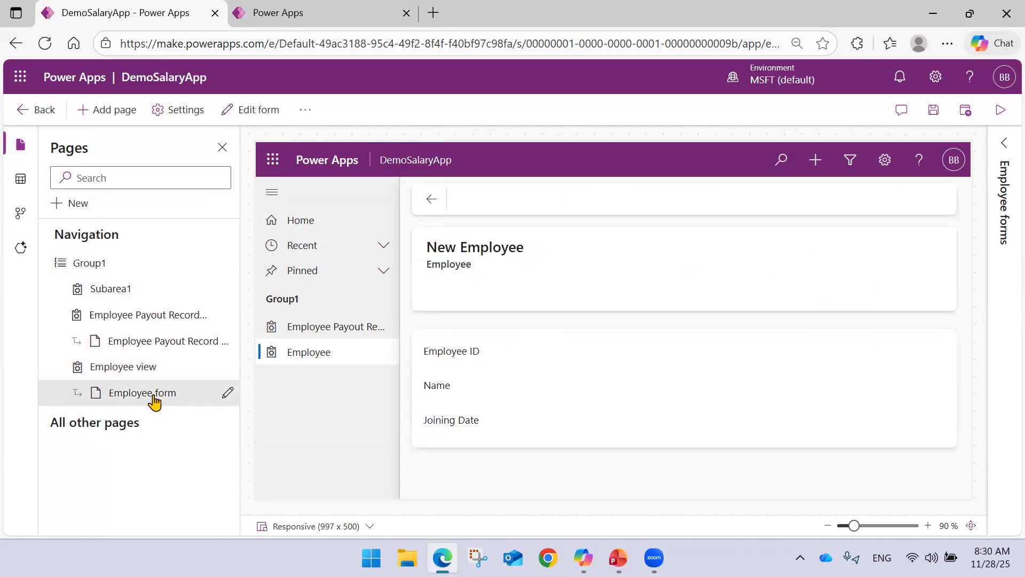
{"action": "left_click", "coordinate": [157, 370]}
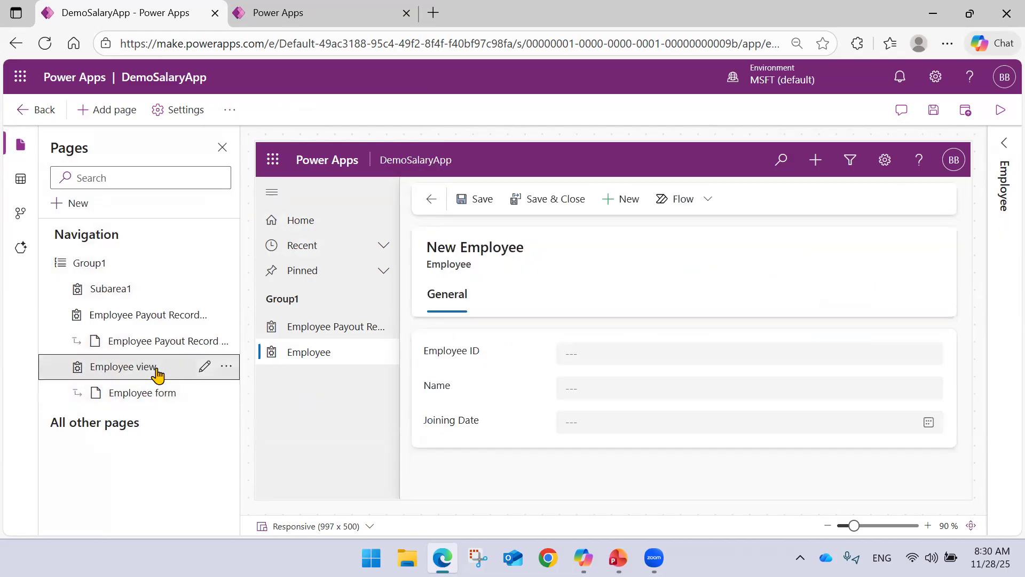
{"action": "left_click_drag", "start_coordinate": [183, 387], "coordinate": [171, 391]}
{"action": "left_click", "coordinate": [171, 394]}
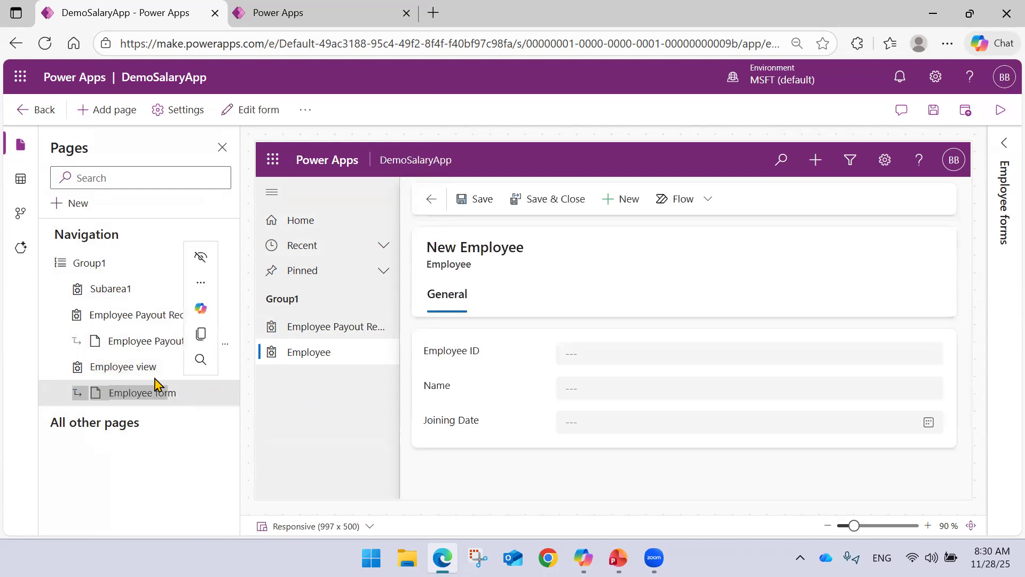
{"action": "left_click", "coordinate": [133, 369]}
{"action": "right_click", "coordinate": [136, 379]}
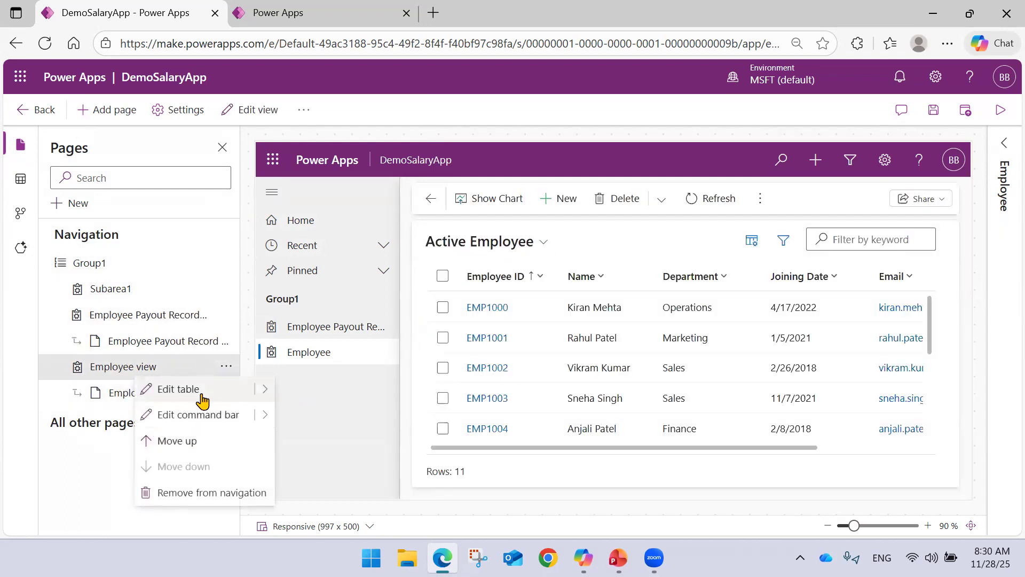
Add a new group to the app's navigation from Group1.
{"action": "left_click", "coordinate": [119, 267]}
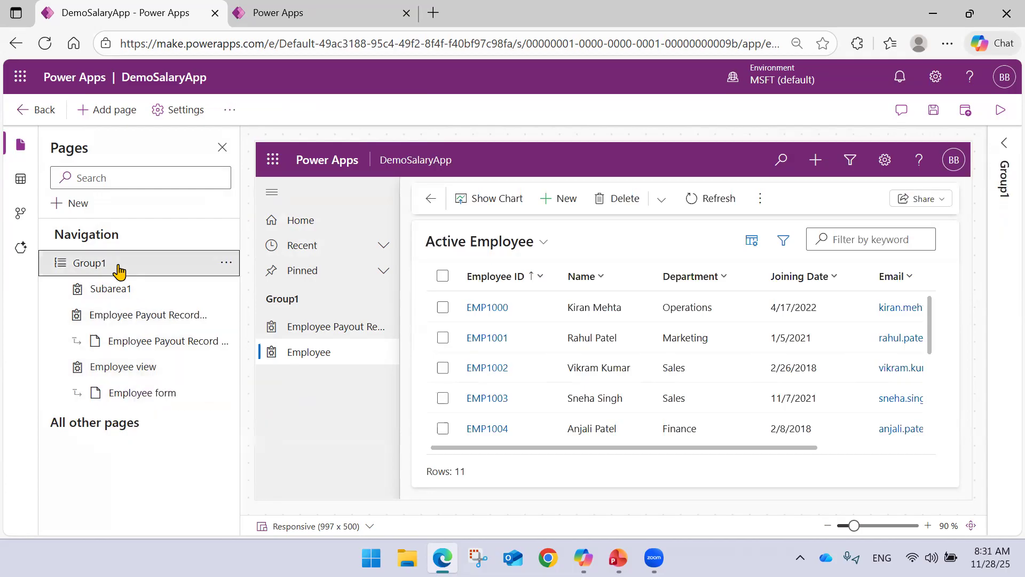
{"action": "left_click", "coordinate": [226, 264]}
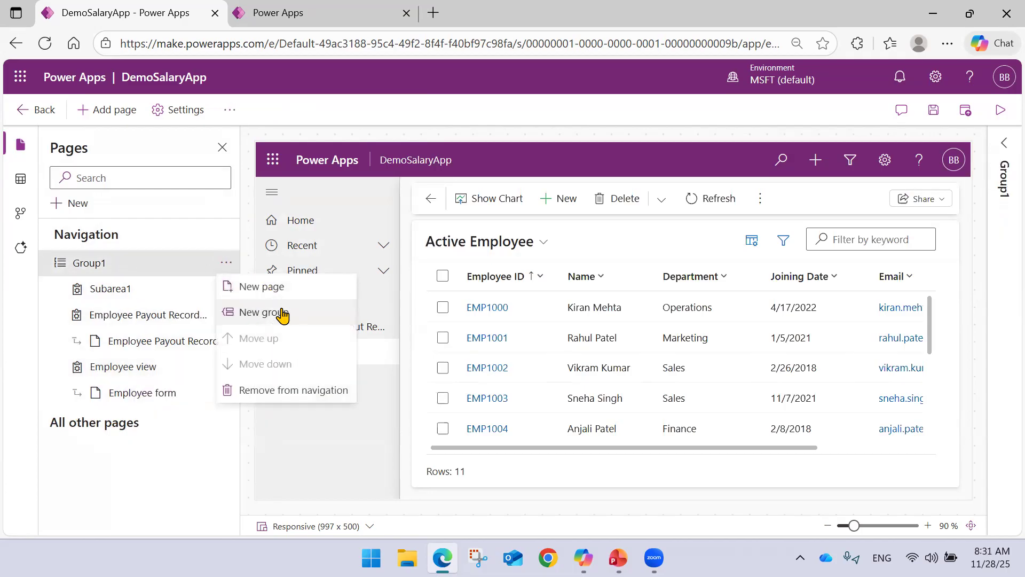
{"action": "left_click", "coordinate": [282, 316]}
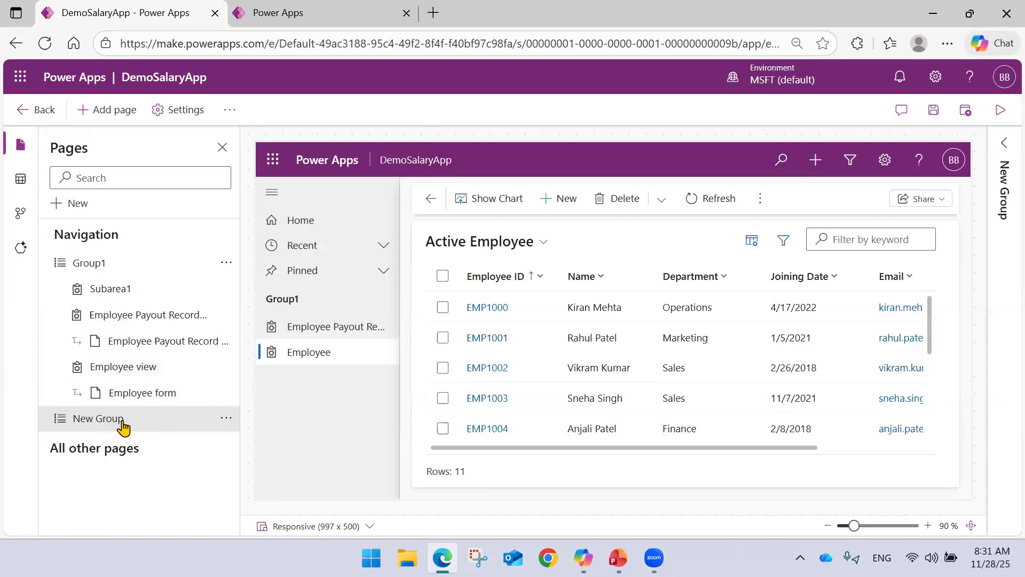
Try to rename Group1 in the app's navigation and check which options its menu and New Group's menu offer.
{"action": "double_click", "coordinate": [105, 267]}
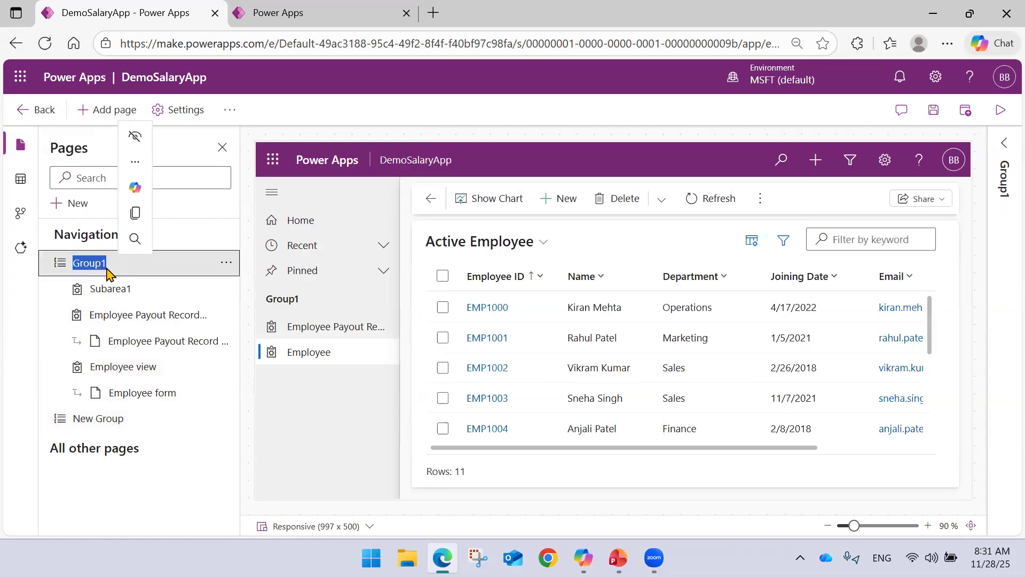
{"action": "key", "text": "ctrl+shift+period"}
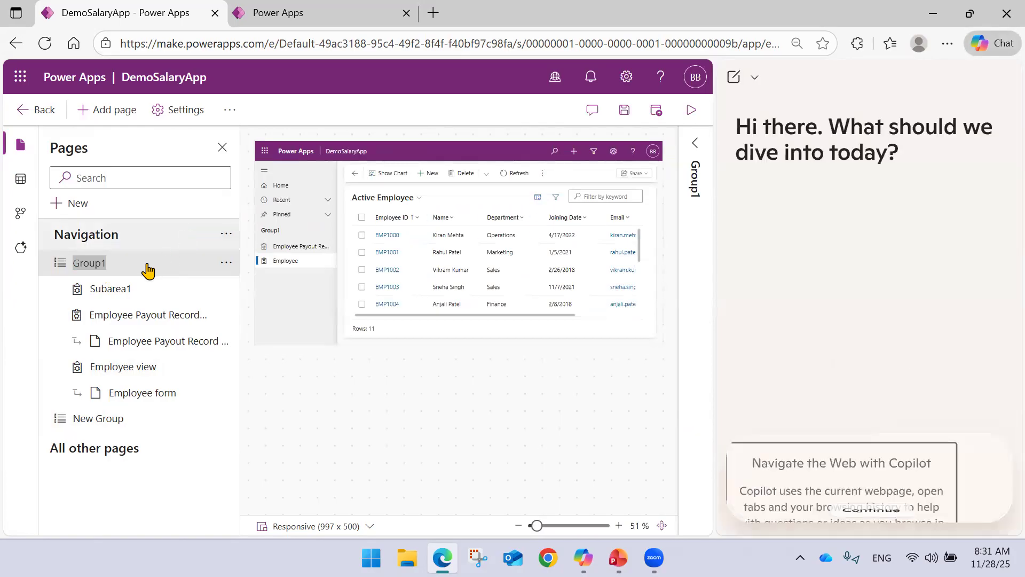
{"action": "left_click", "coordinate": [1003, 77]}
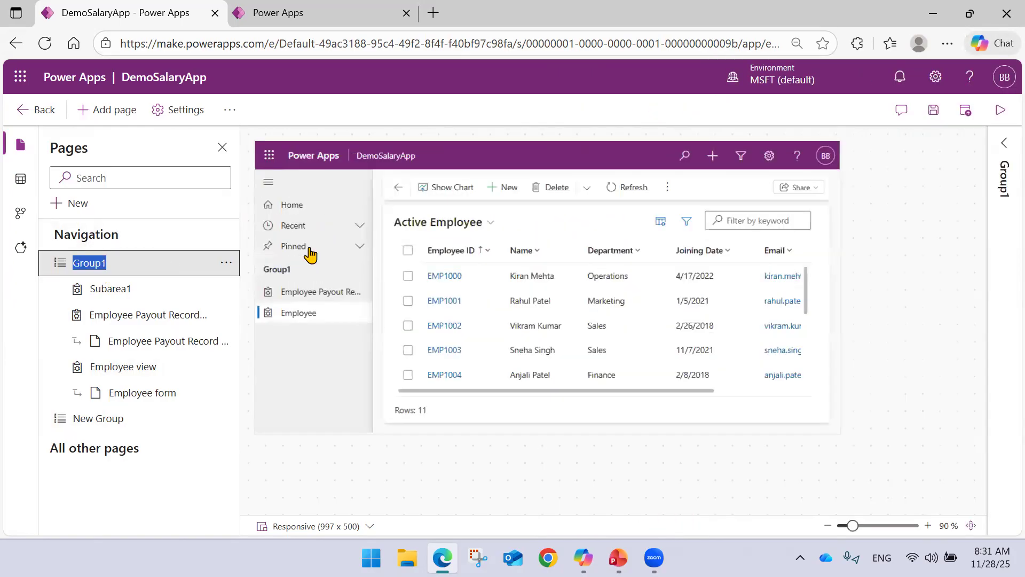
{"action": "double_click", "coordinate": [101, 269]}
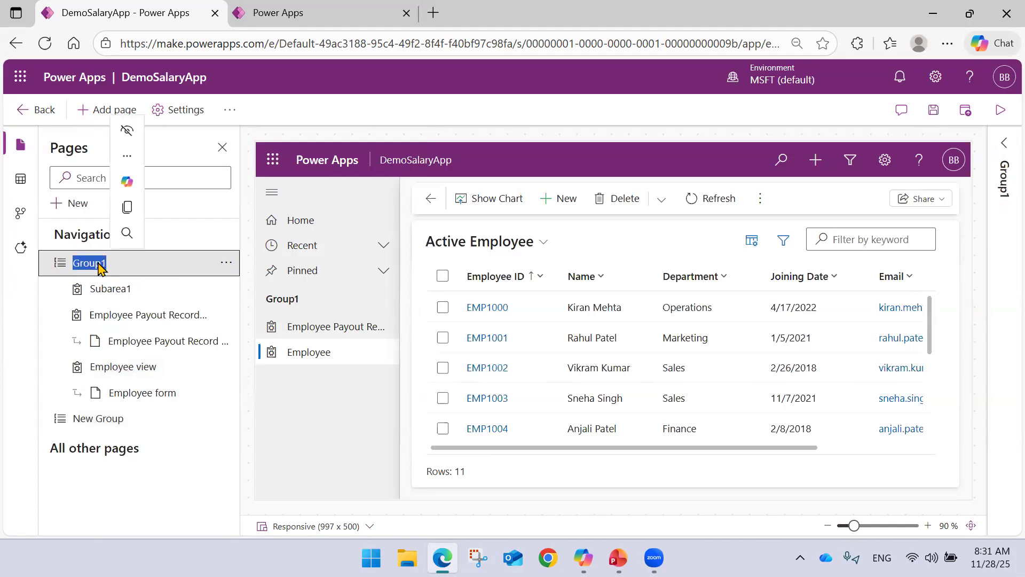
{"action": "right_click", "coordinate": [130, 272]}
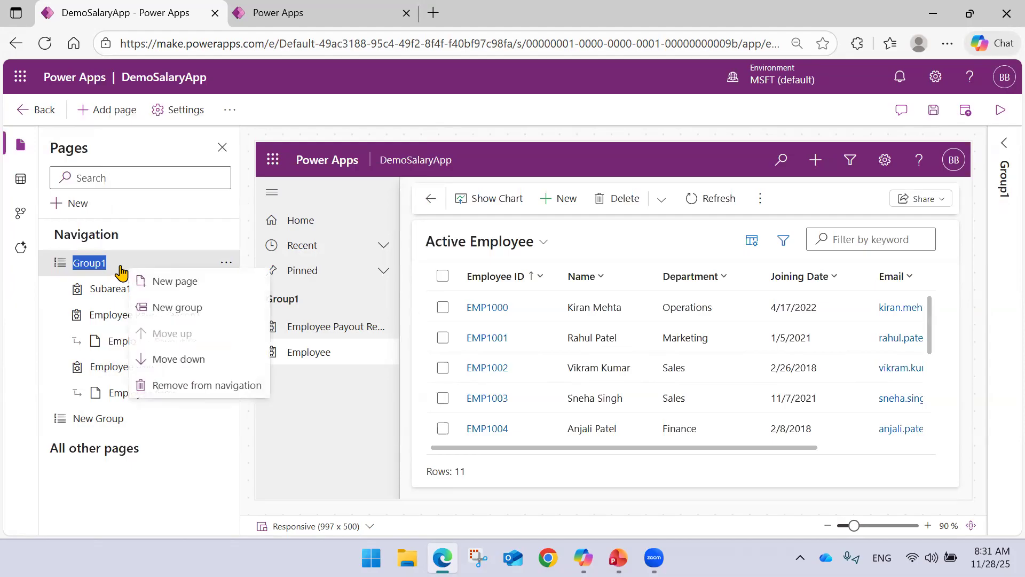
{"action": "left_click", "coordinate": [102, 267]}
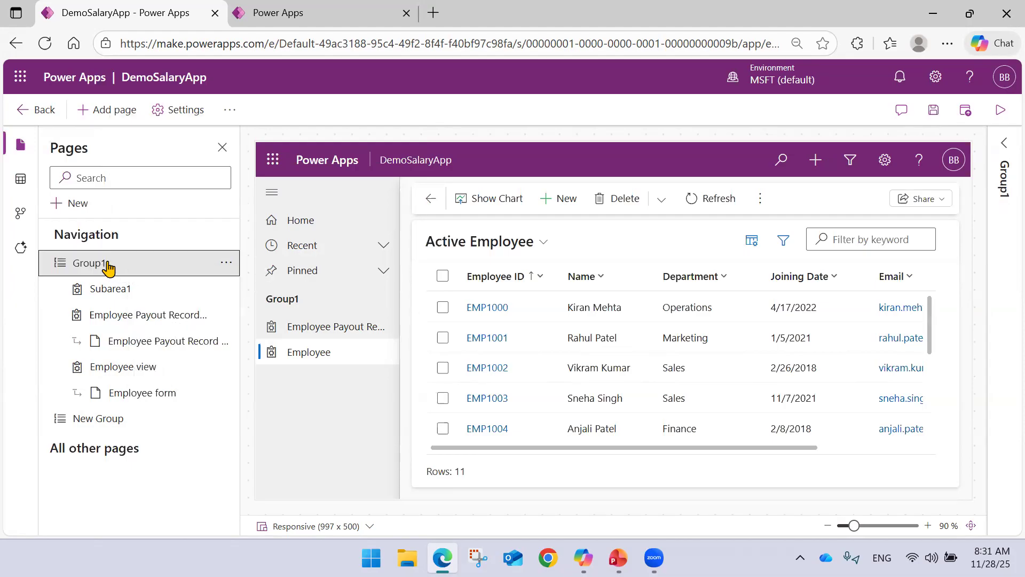
{"action": "double_click", "coordinate": [85, 269]}
{"action": "left_click", "coordinate": [97, 419]}
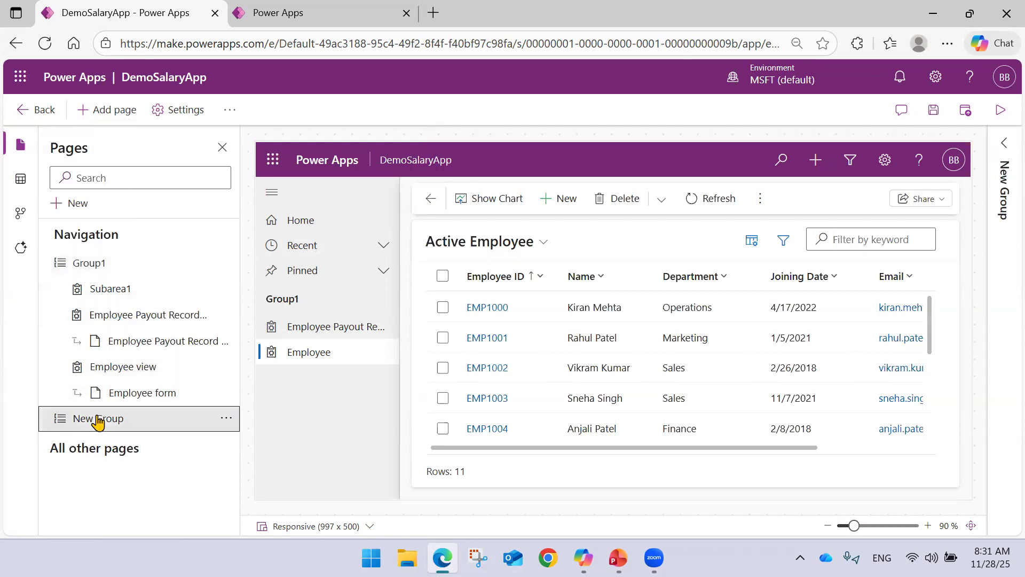
{"action": "left_click", "coordinate": [227, 419]}
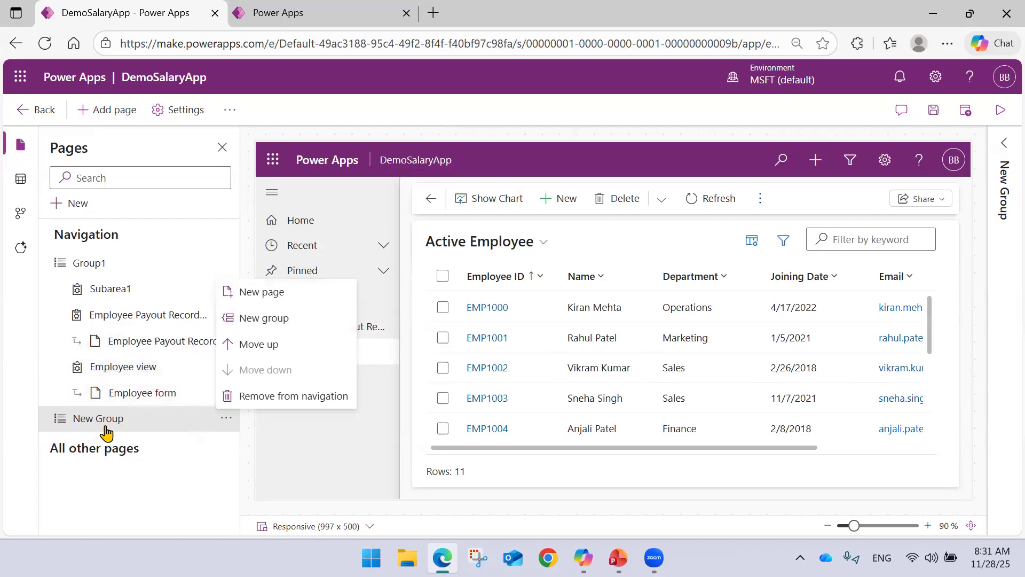
{"action": "left_click", "coordinate": [88, 262]}
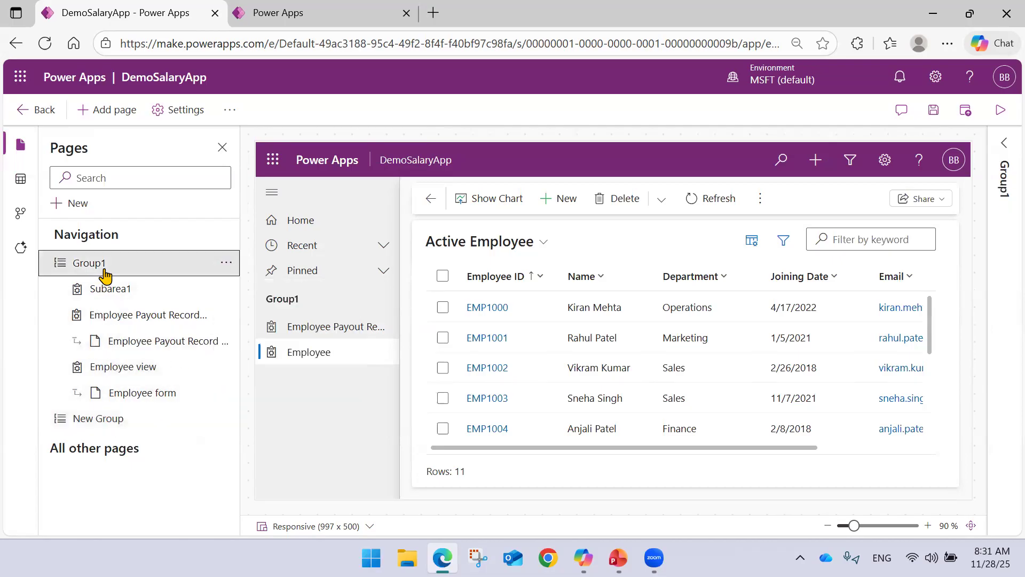
Try to move the Employee view from Group1 into New Group within the navigation tree.
{"action": "left_click", "coordinate": [134, 369]}
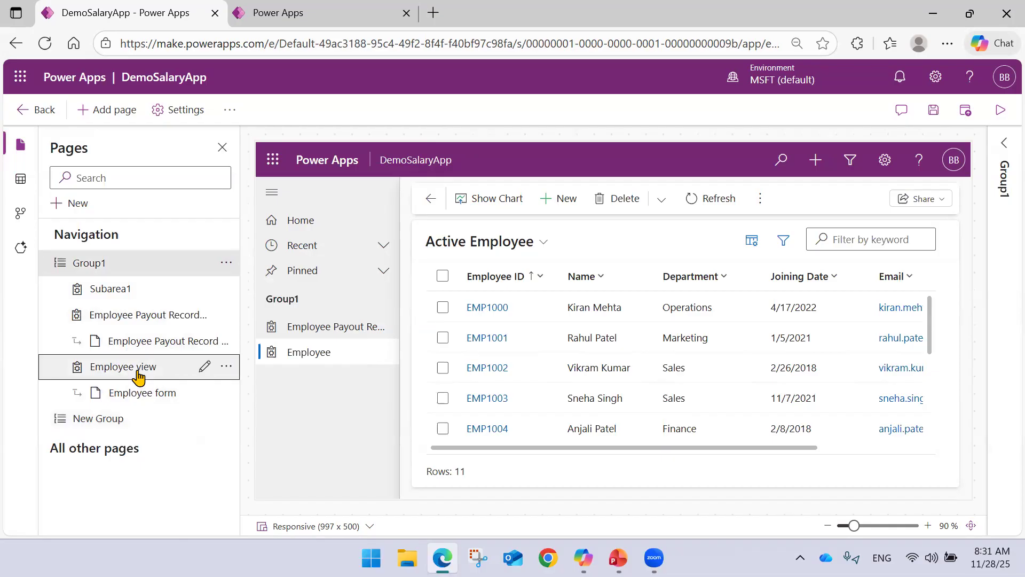
{"action": "left_click", "coordinate": [133, 389]}
{"action": "left_click", "coordinate": [113, 373]}
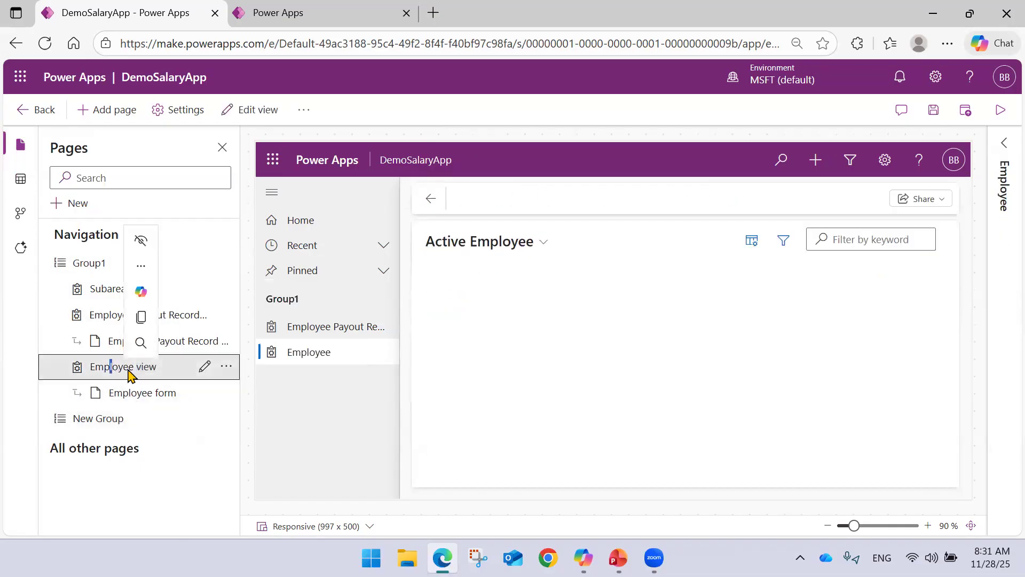
{"action": "left_click_drag", "start_coordinate": [168, 378], "coordinate": [121, 427]}
{"action": "left_click", "coordinate": [122, 425]}
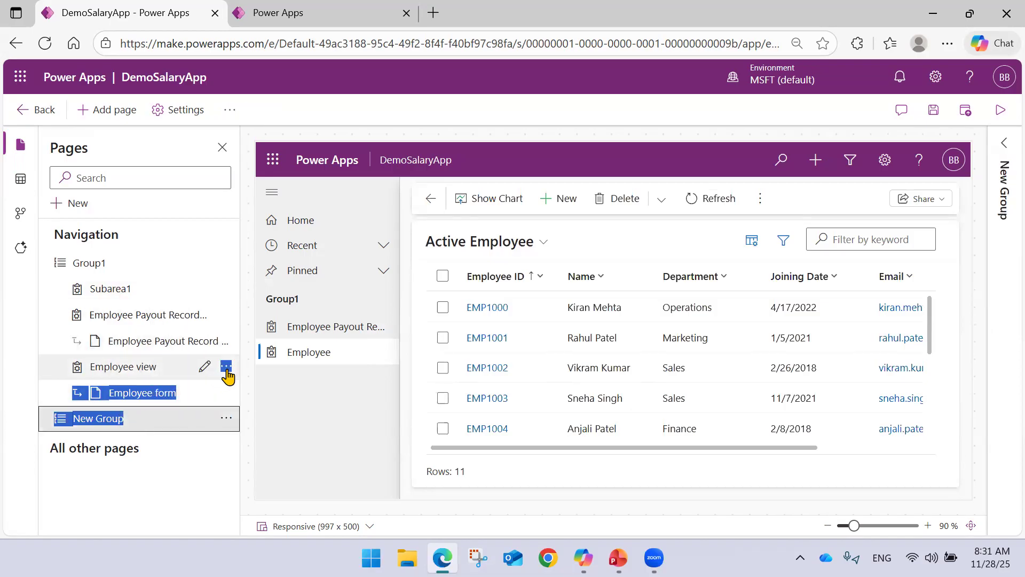
Remove the Employee view from the navigation and remove the leftover Employee views and forms from the app.
{"action": "left_click", "coordinate": [225, 367]}
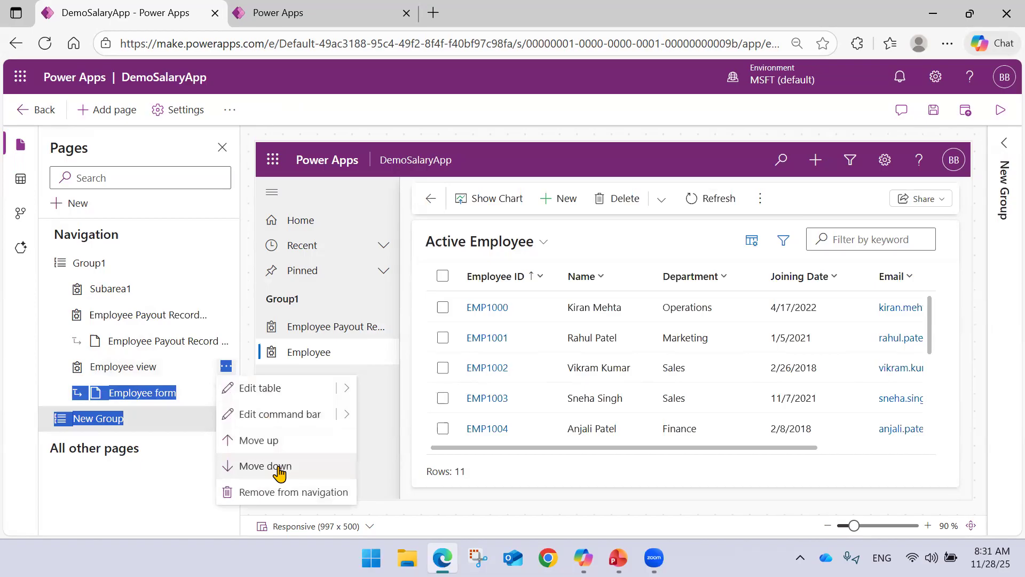
{"action": "left_click", "coordinate": [293, 493]}
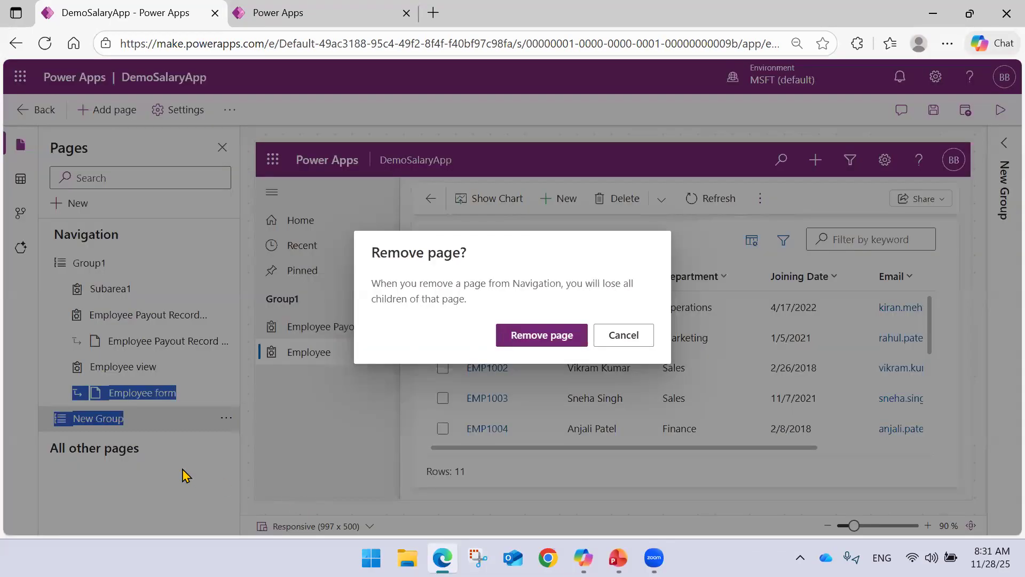
{"action": "left_click", "coordinate": [542, 335]}
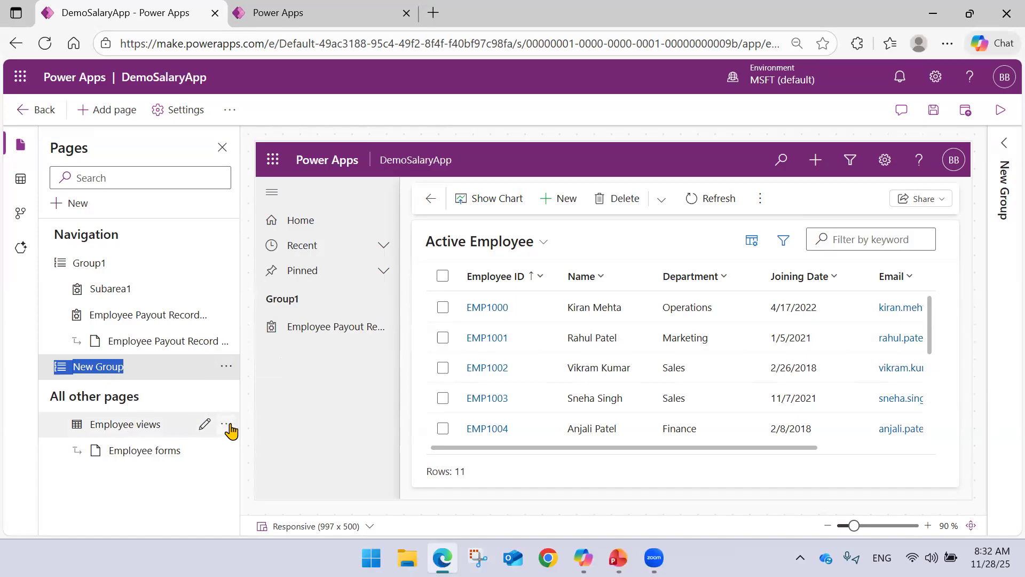
{"action": "left_click", "coordinate": [227, 423]}
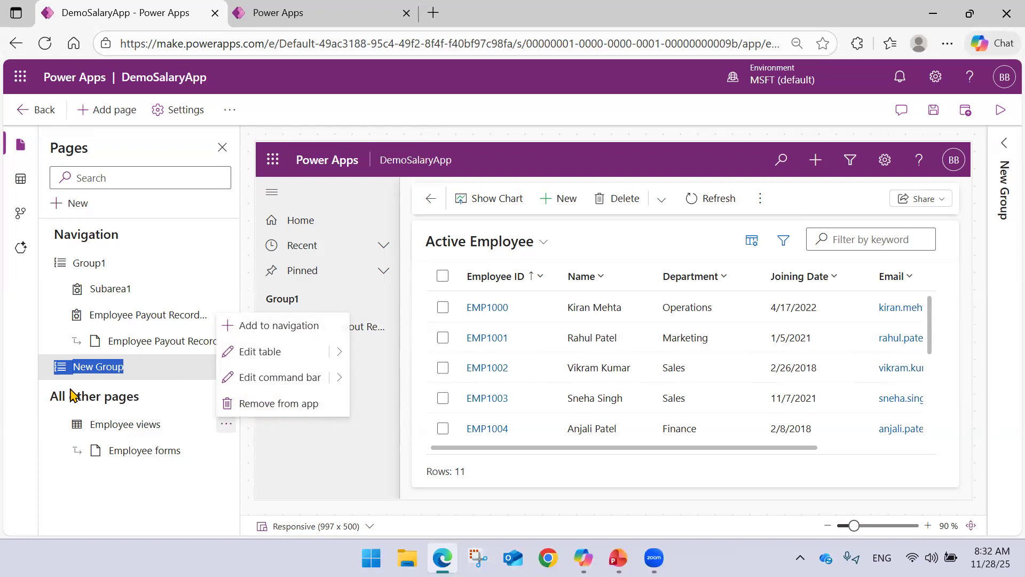
{"action": "left_click", "coordinate": [266, 407]}
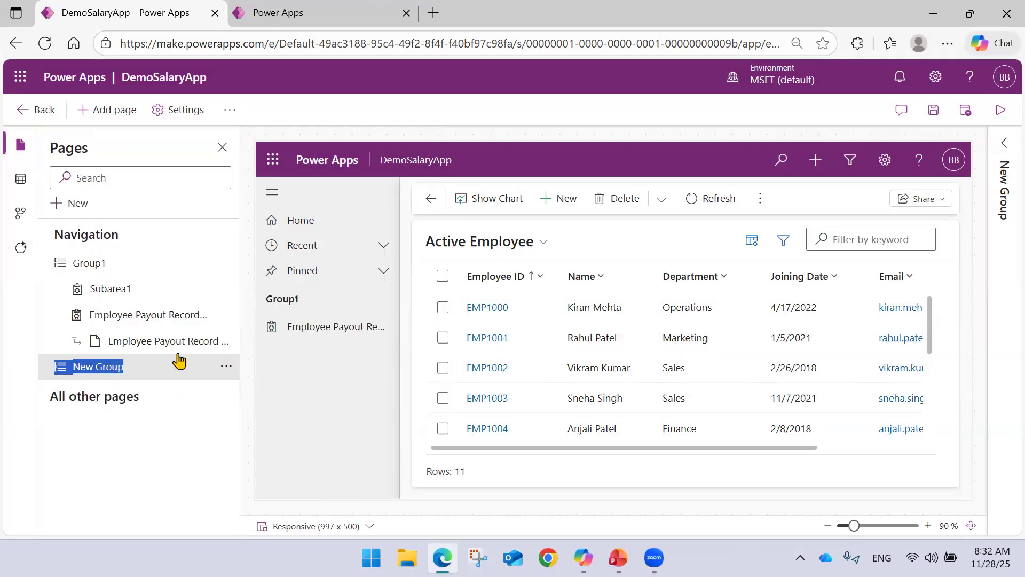
Reload the DemoSalaryApp designer and return to it after viewing the Employee Payout Record table.
{"action": "left_click", "coordinate": [138, 270]}
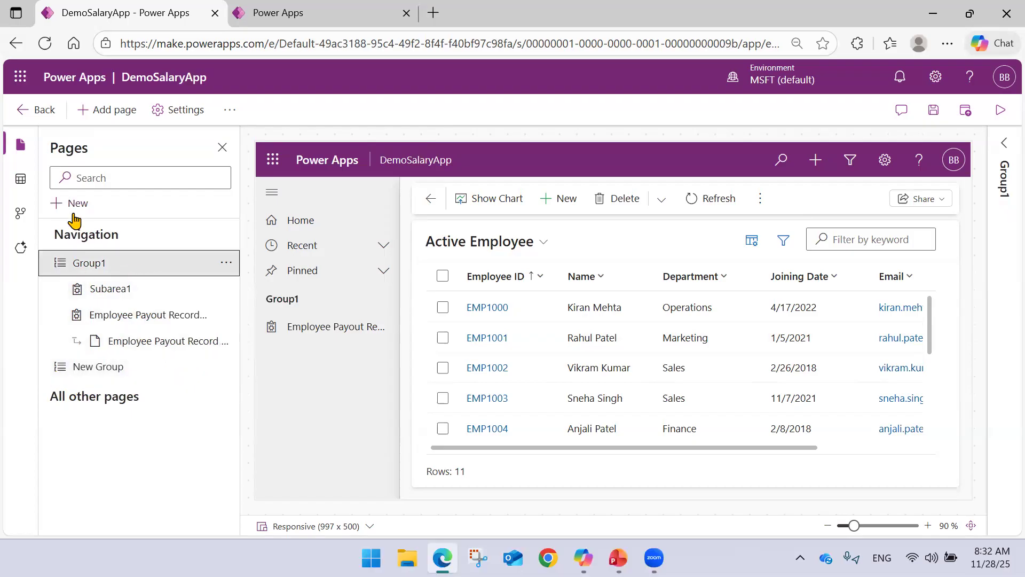
{"action": "left_click", "coordinate": [47, 44]}
{"action": "left_click", "coordinate": [583, 138]}
{"action": "left_click", "coordinate": [275, 9]}
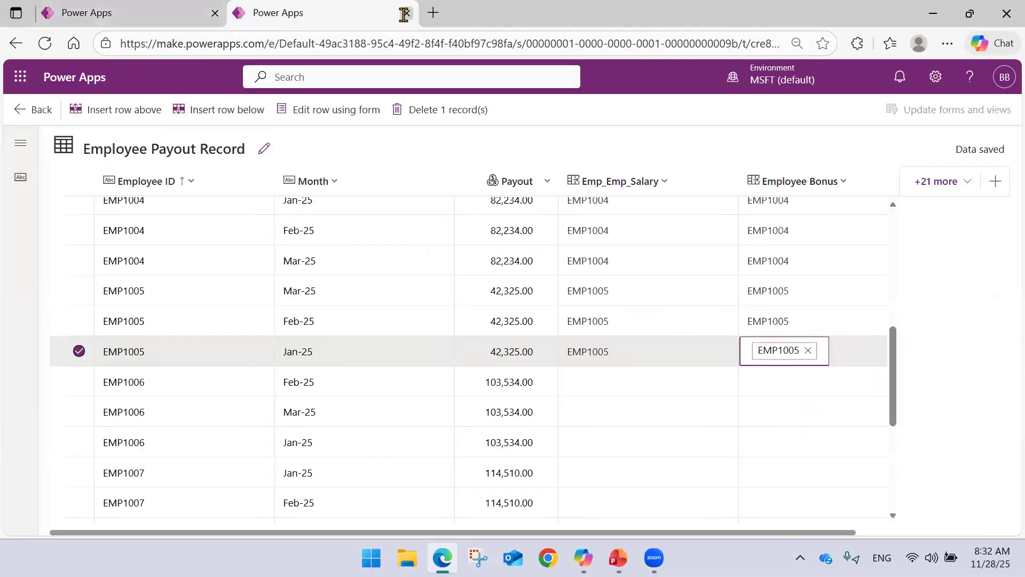
{"action": "left_click", "coordinate": [184, 13]}
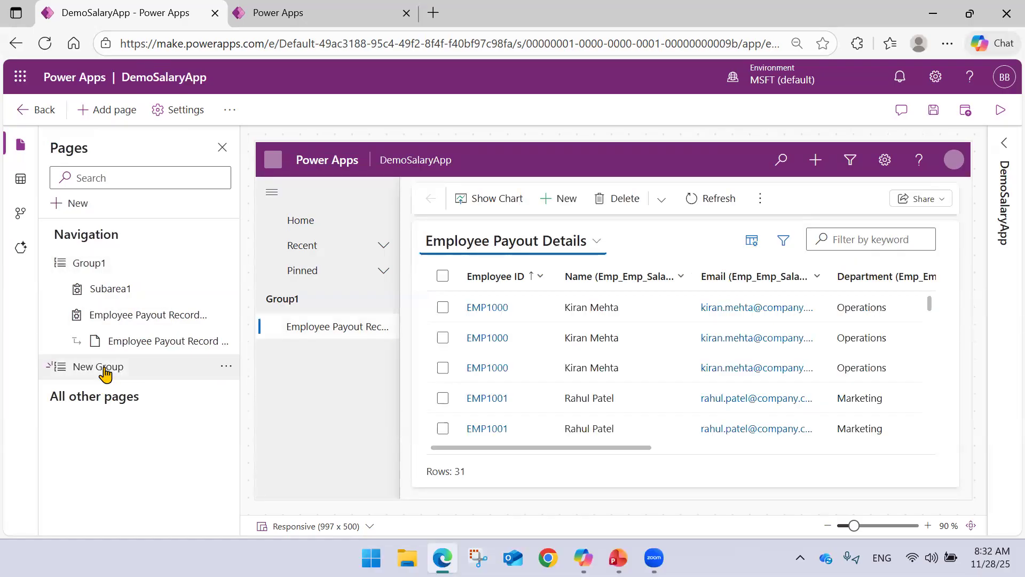
Add the Employee table from the environment's tables to the app under New Group.
{"action": "left_click", "coordinate": [106, 372]}
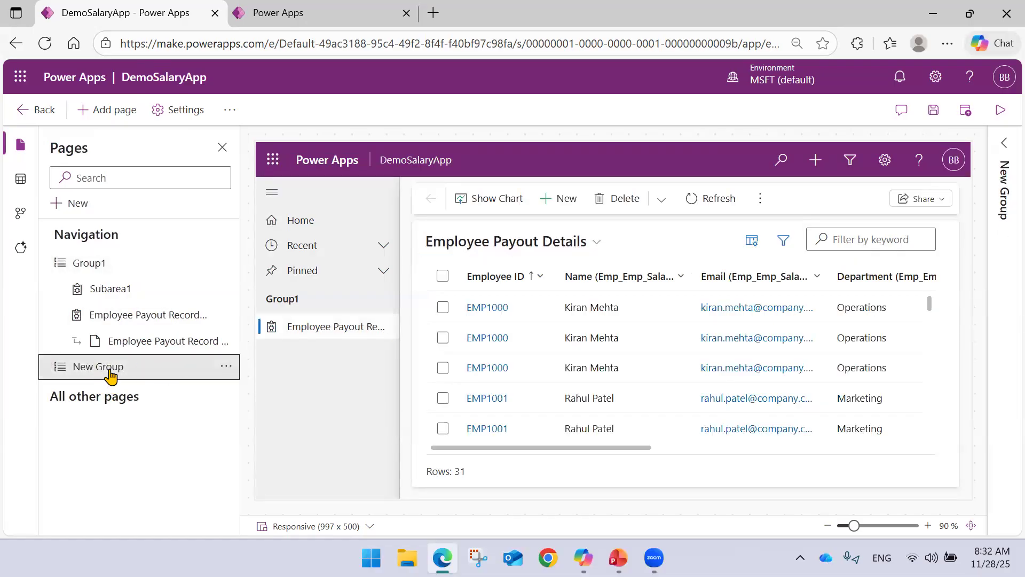
{"action": "left_click", "coordinate": [20, 178]}
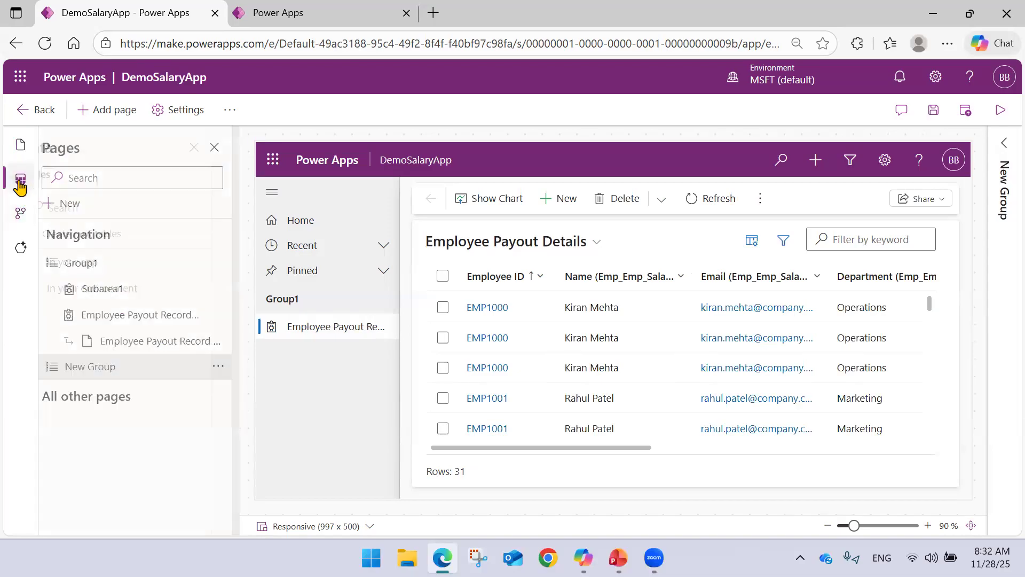
{"action": "left_click", "coordinate": [56, 263]}
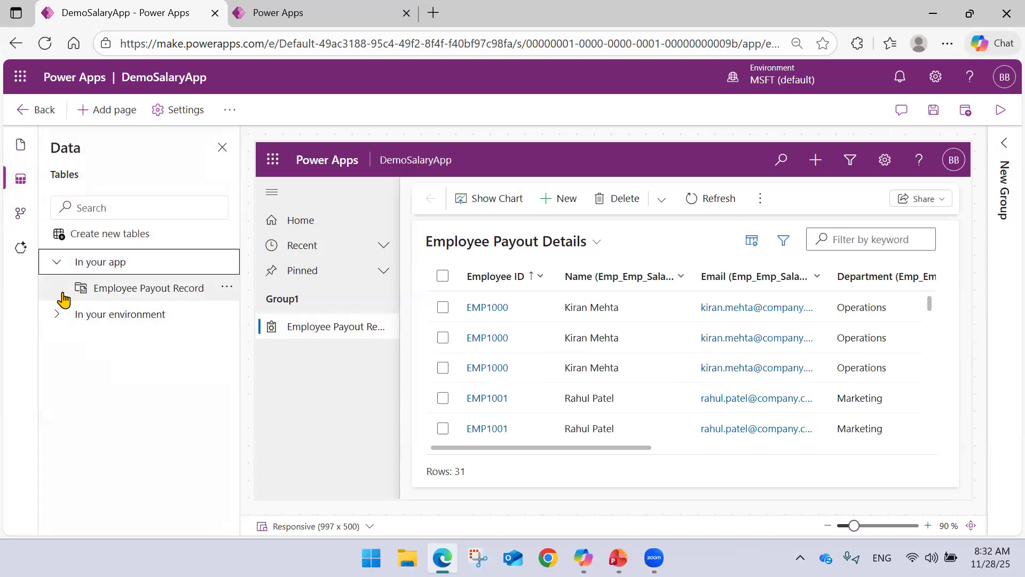
{"action": "left_click", "coordinate": [61, 321]}
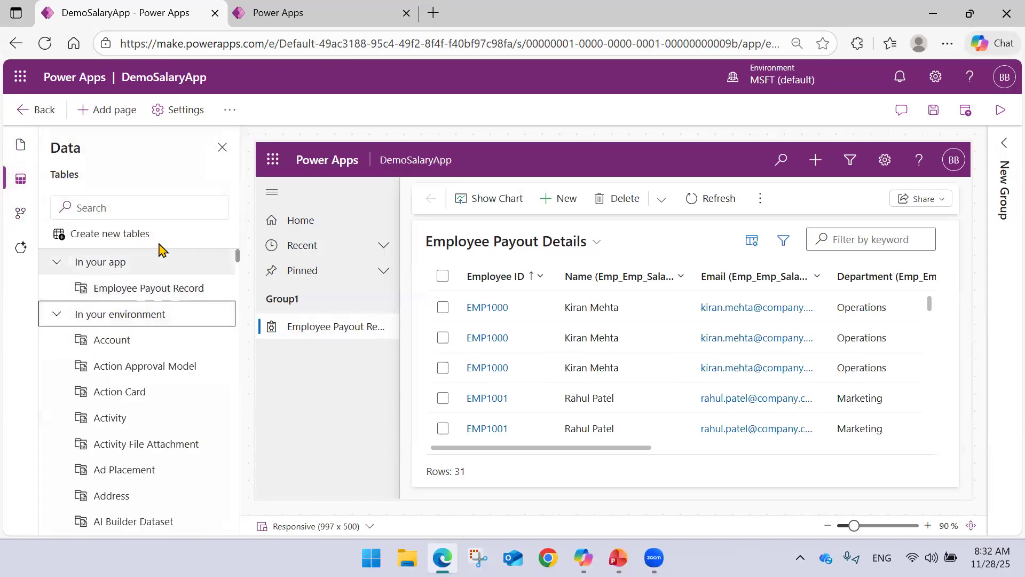
{"action": "left_click", "coordinate": [152, 210]}
{"action": "type", "text": "Emp"}
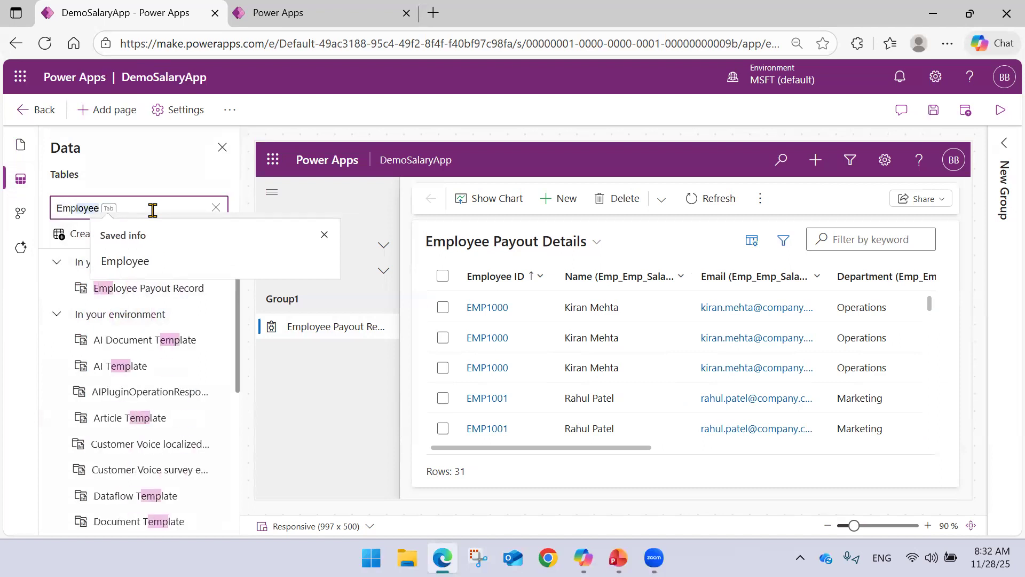
{"action": "left_click", "coordinate": [129, 260]}
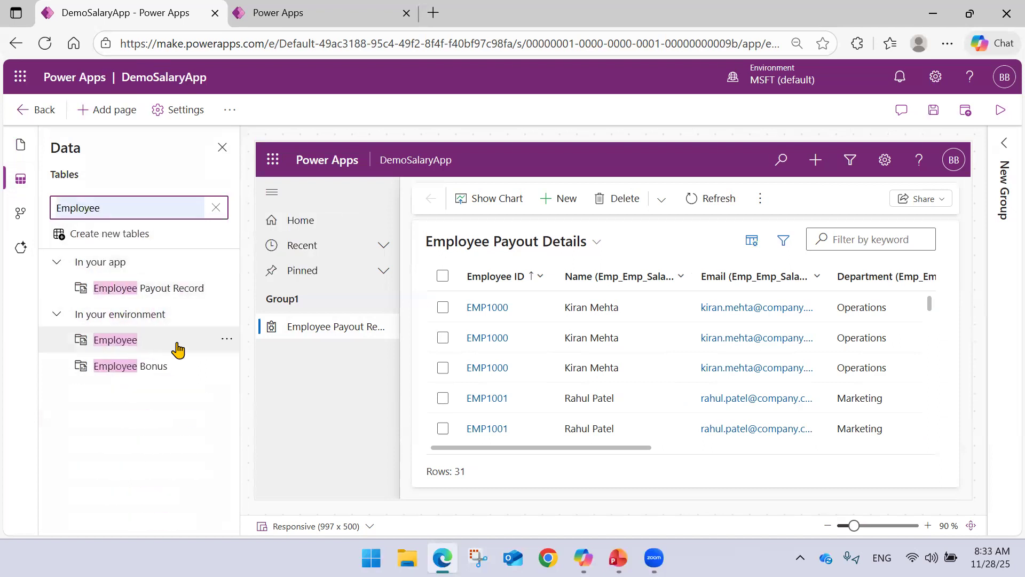
{"action": "left_click", "coordinate": [226, 339]}
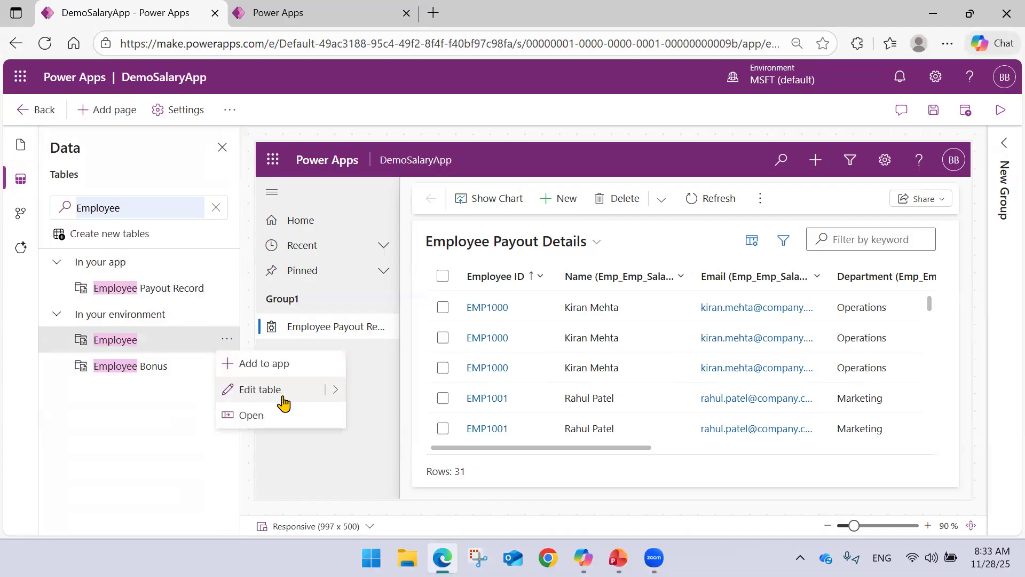
{"action": "left_click", "coordinate": [287, 365]}
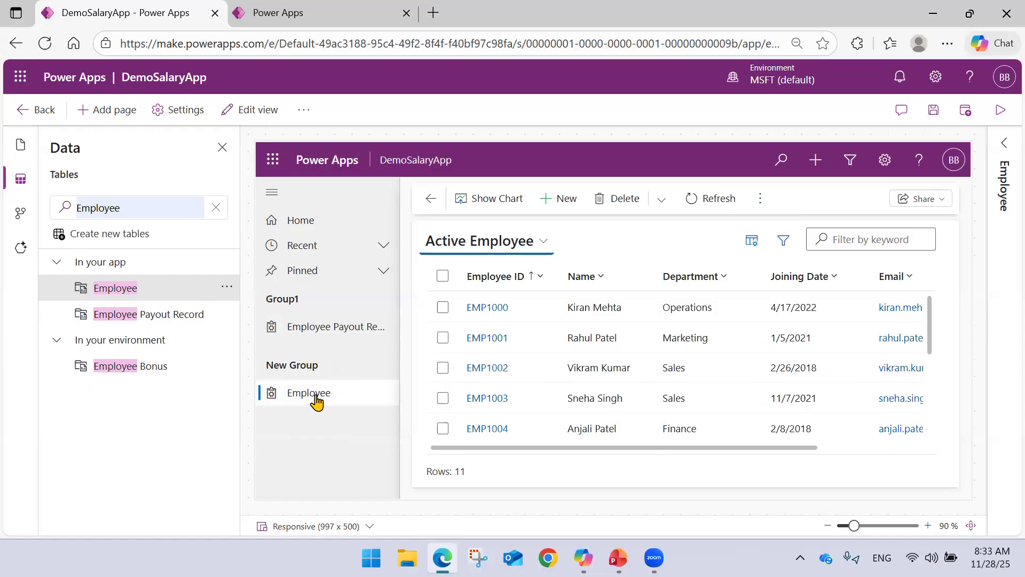
Check the page groups in the navigation and view the Employee Payout Record and Employee pages in the app preview.
{"action": "left_click", "coordinate": [21, 144]}
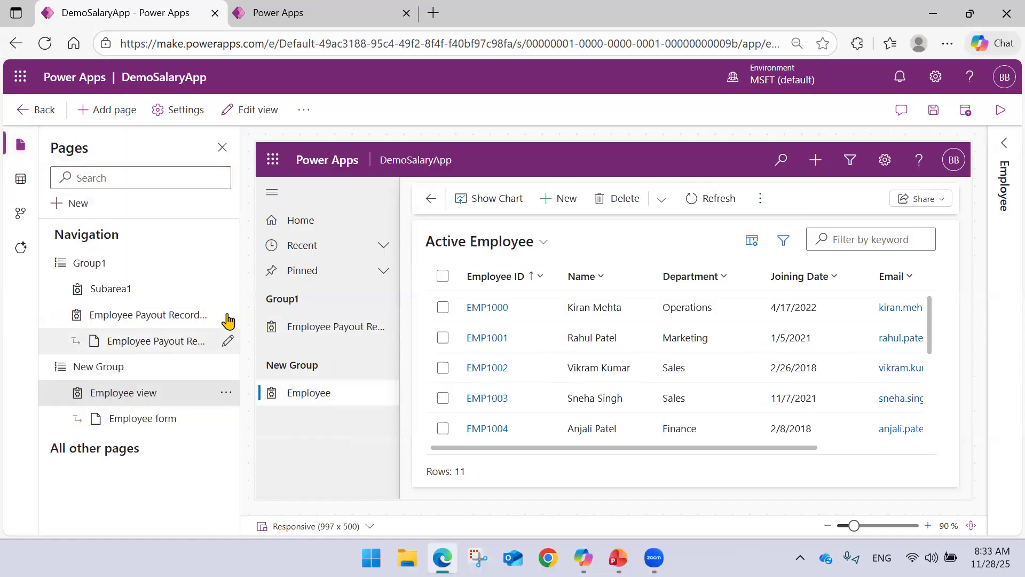
{"action": "left_click", "coordinate": [221, 149]}
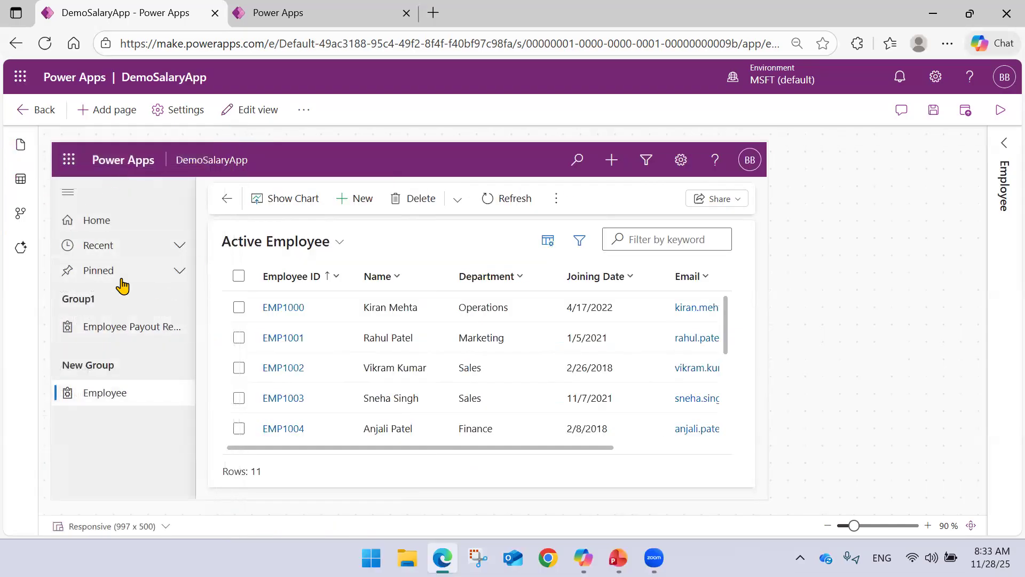
{"action": "left_click", "coordinate": [111, 326]}
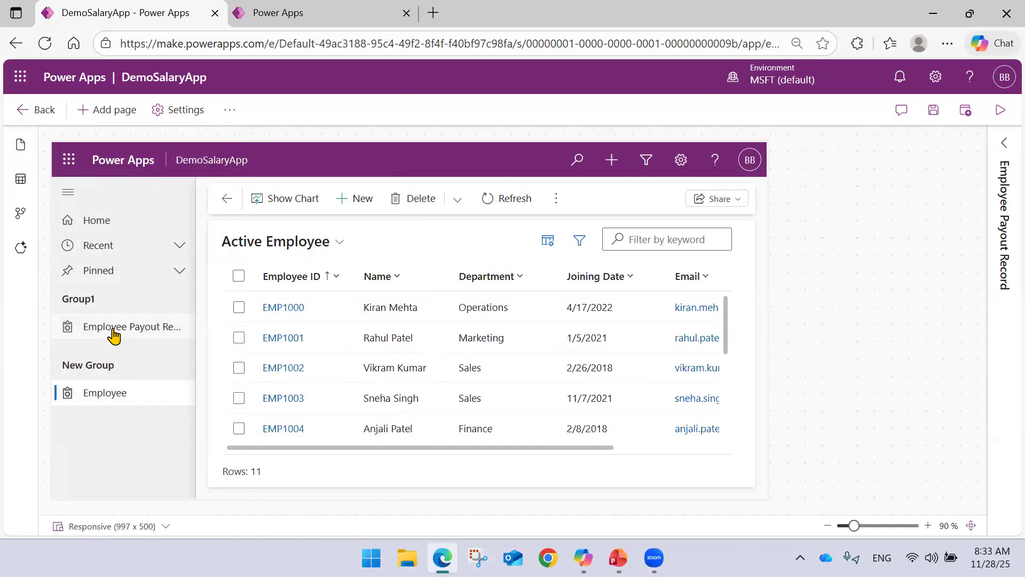
{"action": "left_click", "coordinate": [114, 398]}
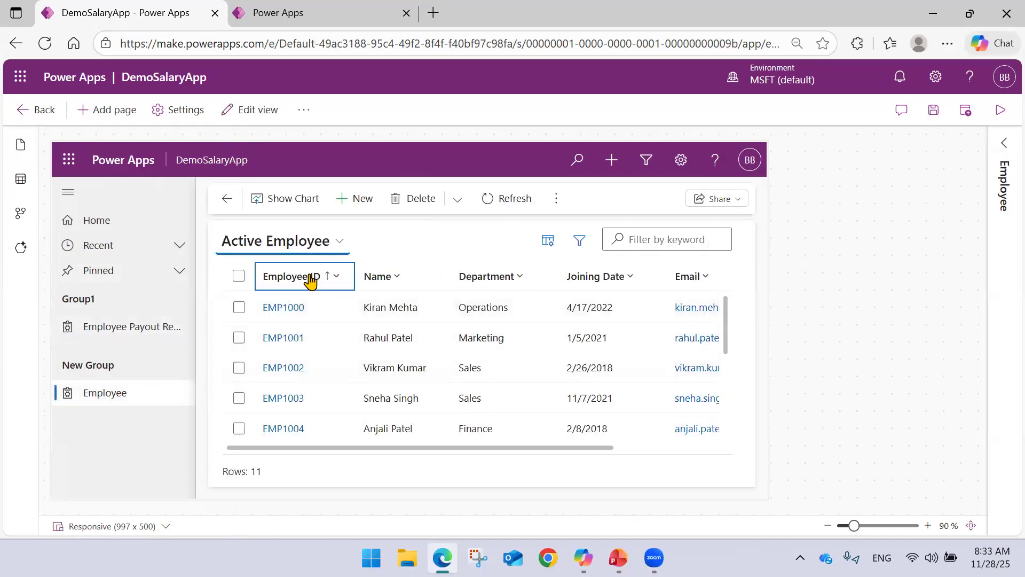
{"action": "scroll", "coordinate": [268, 320], "scroll_direction": "down", "scroll_amount": 3}
{"action": "scroll", "coordinate": [270, 317], "scroll_direction": "up", "scroll_amount": 3}
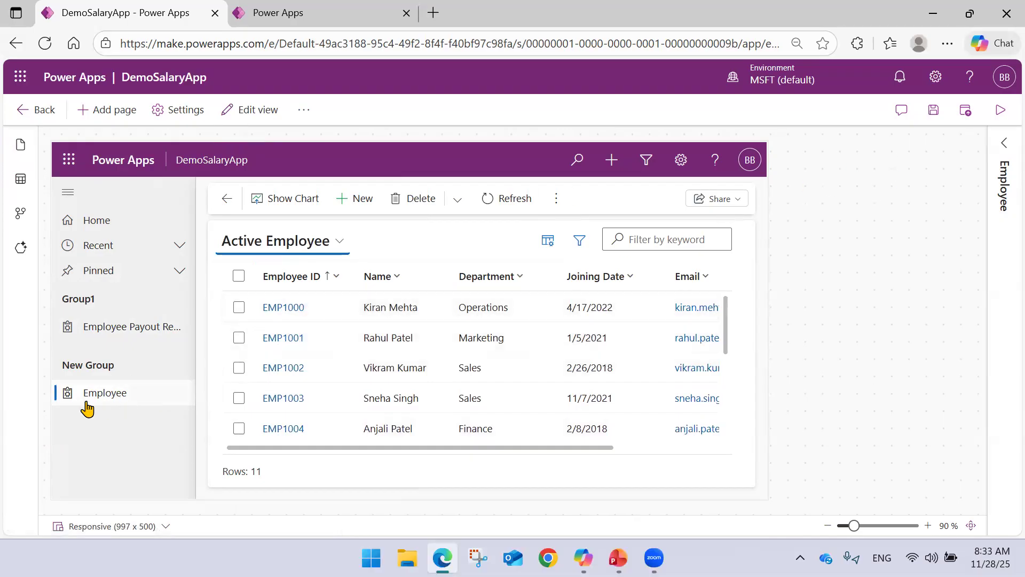
View the first employee record's form from the Employee page in the app preview and return to the list.
{"action": "left_click", "coordinate": [130, 395]}
{"action": "left_click", "coordinate": [279, 307]}
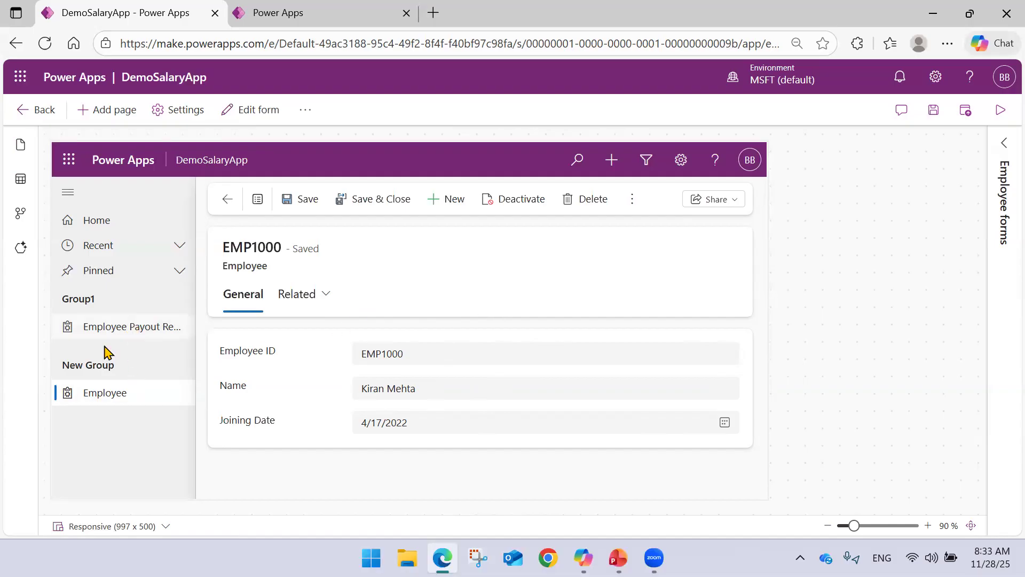
{"action": "left_click", "coordinate": [226, 201]}
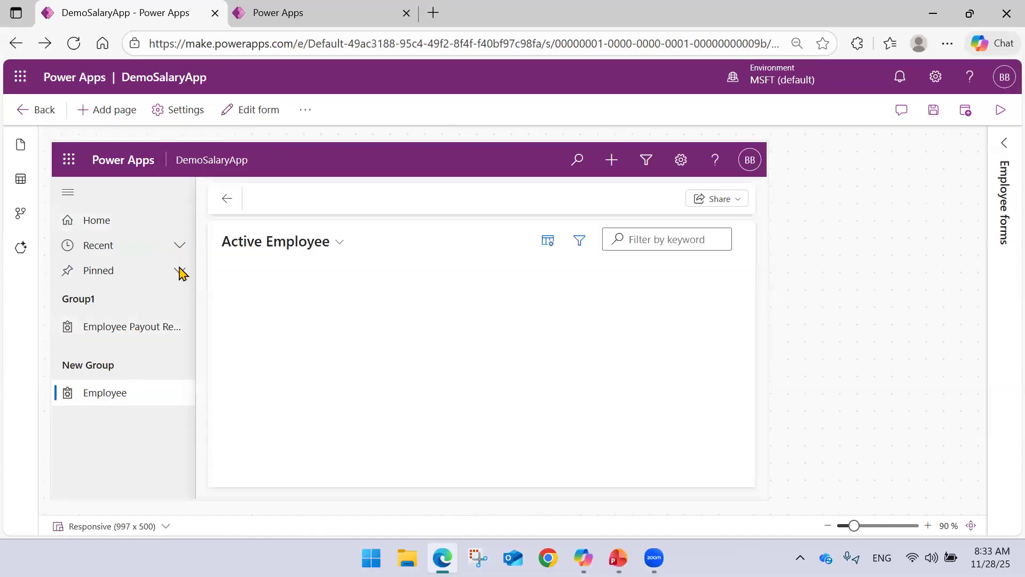
Switch the Employee page through the Sales_Employee and HR views and look at the blank new Employee form.
{"action": "left_click", "coordinate": [340, 245]}
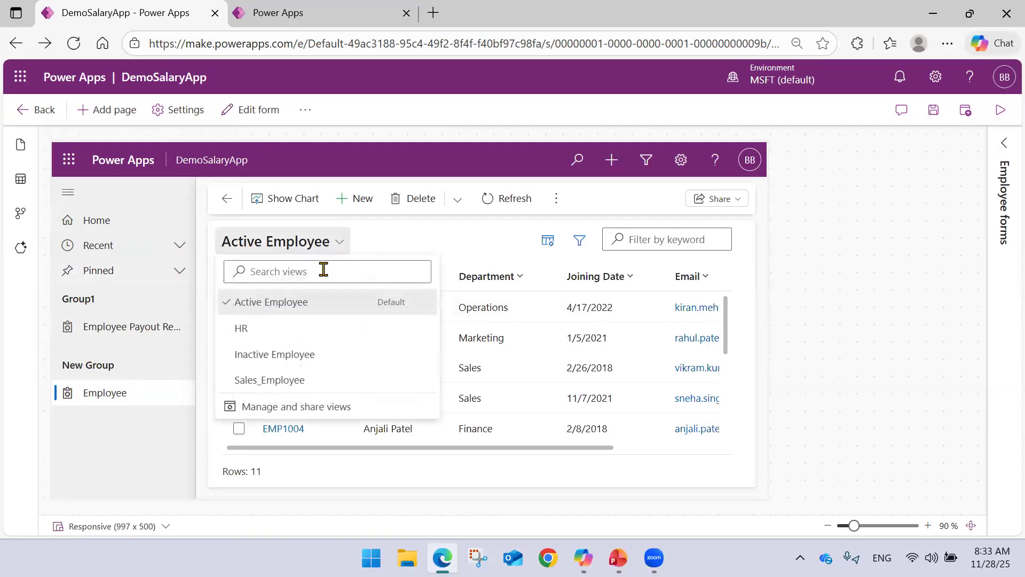
{"action": "left_click", "coordinate": [299, 383]}
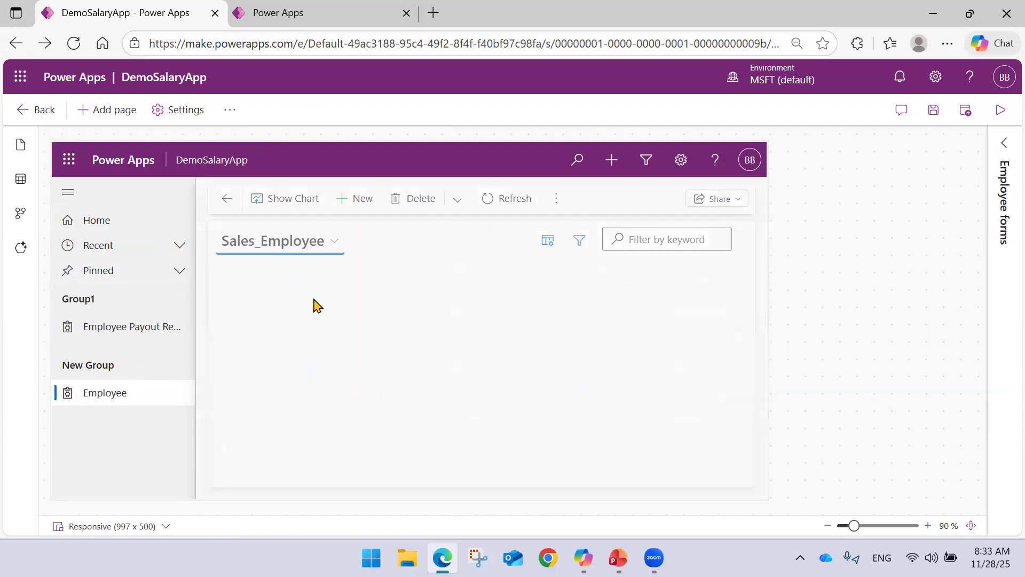
{"action": "left_click", "coordinate": [334, 249]}
{"action": "left_click", "coordinate": [278, 330]}
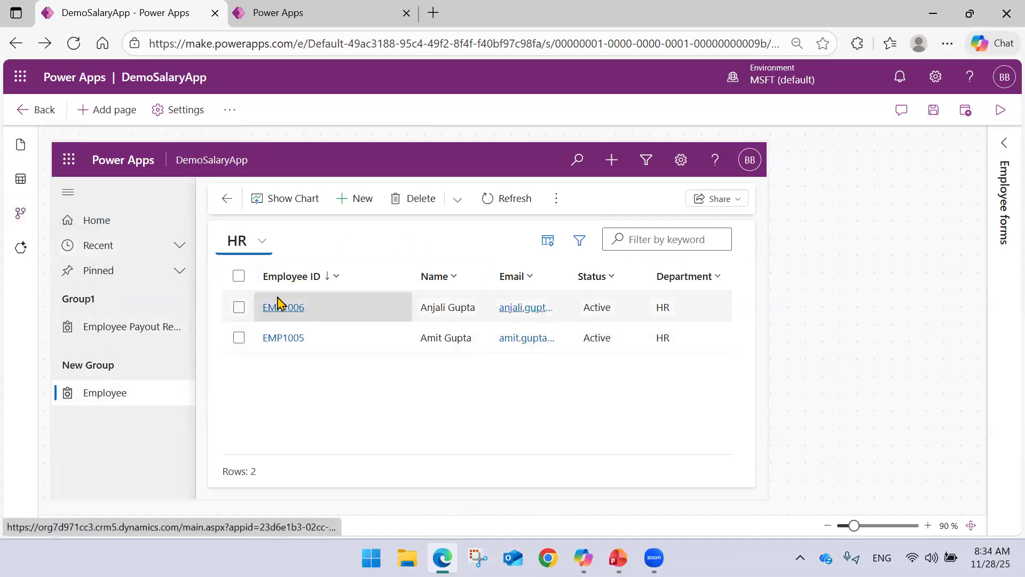
{"action": "left_click", "coordinate": [352, 200]}
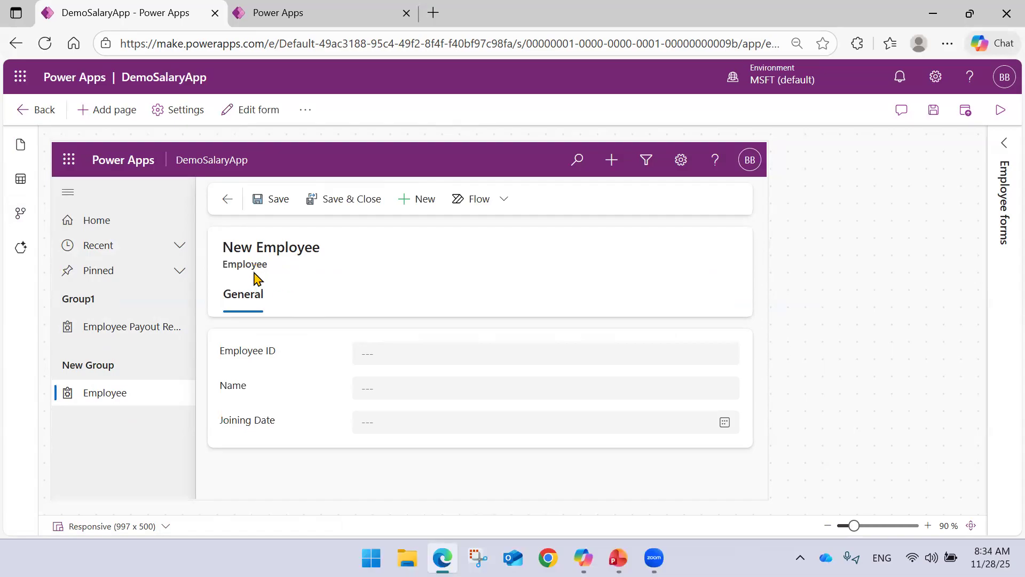
{"action": "left_click", "coordinate": [227, 200]}
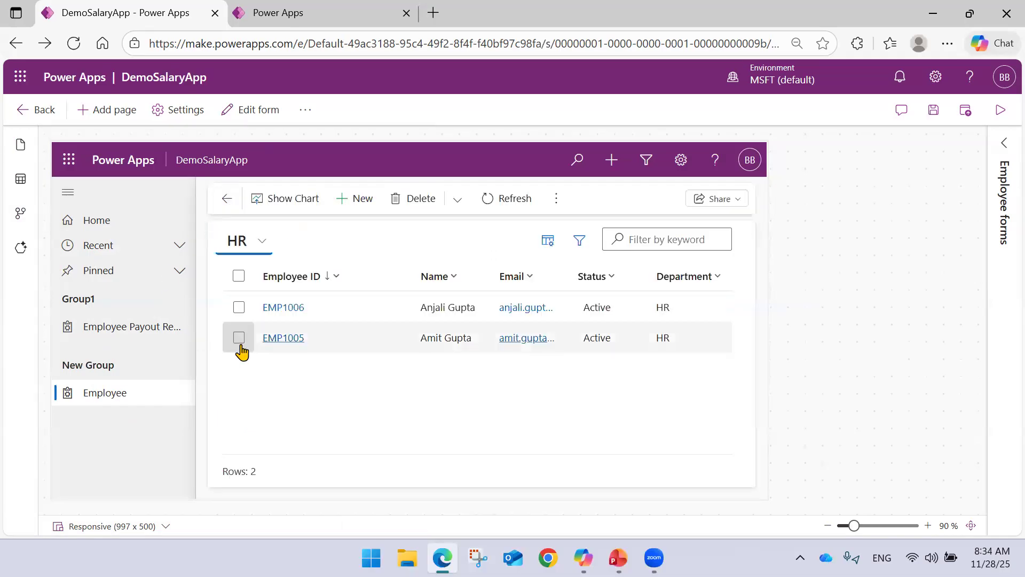
Switch to the other Power Apps tab and list the forms of the custom Employee table.
{"action": "left_click", "coordinate": [325, 12]}
{"action": "left_click", "coordinate": [30, 116]}
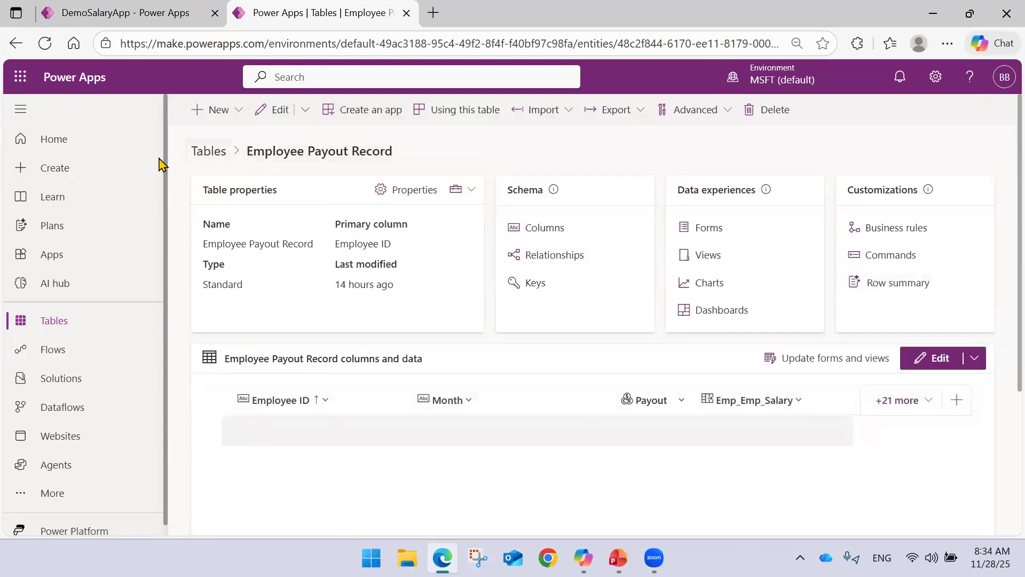
{"action": "left_click", "coordinate": [202, 153]}
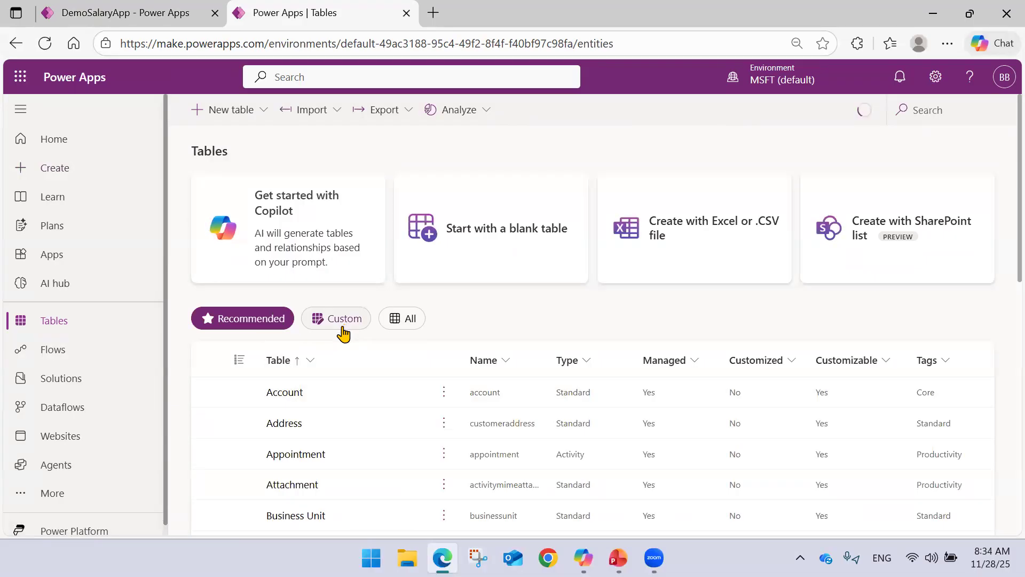
{"action": "left_click", "coordinate": [339, 322]}
{"action": "left_click", "coordinate": [293, 394]}
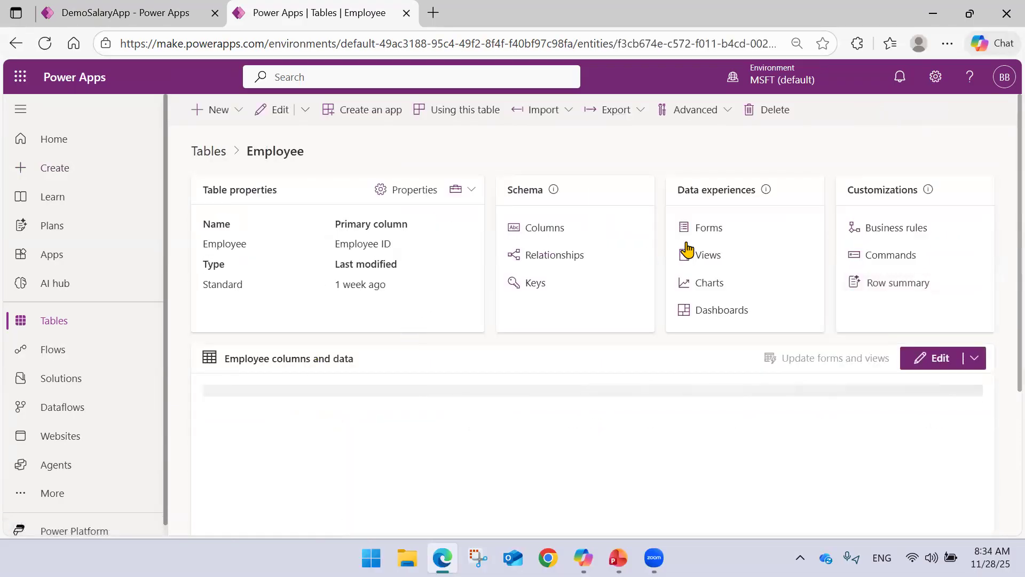
{"action": "left_click", "coordinate": [705, 230]}
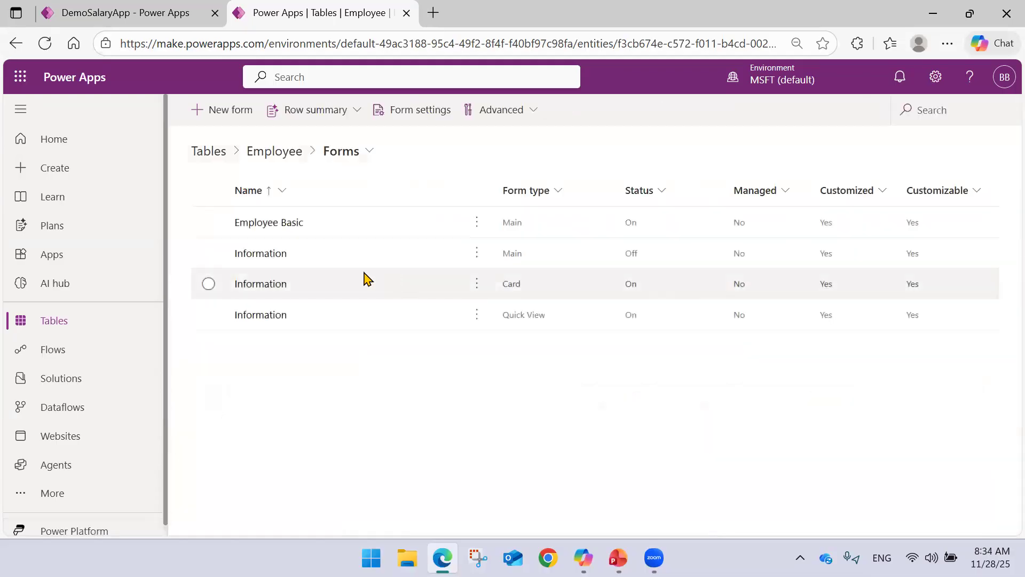
Turn on the Employee table's Information main form.
{"action": "left_click", "coordinate": [478, 229]}
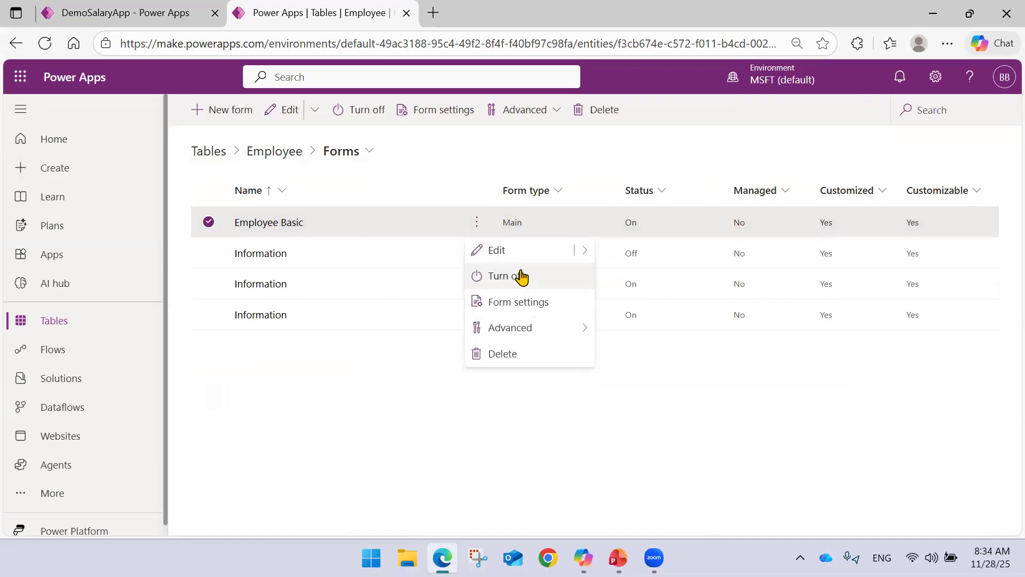
{"action": "left_click", "coordinate": [321, 341]}
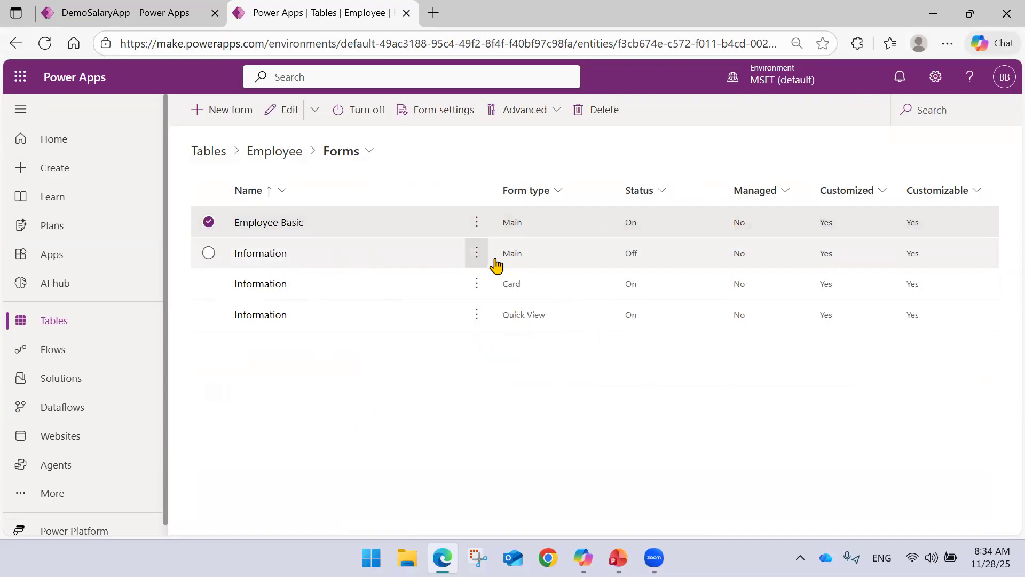
{"action": "left_click", "coordinate": [477, 226]}
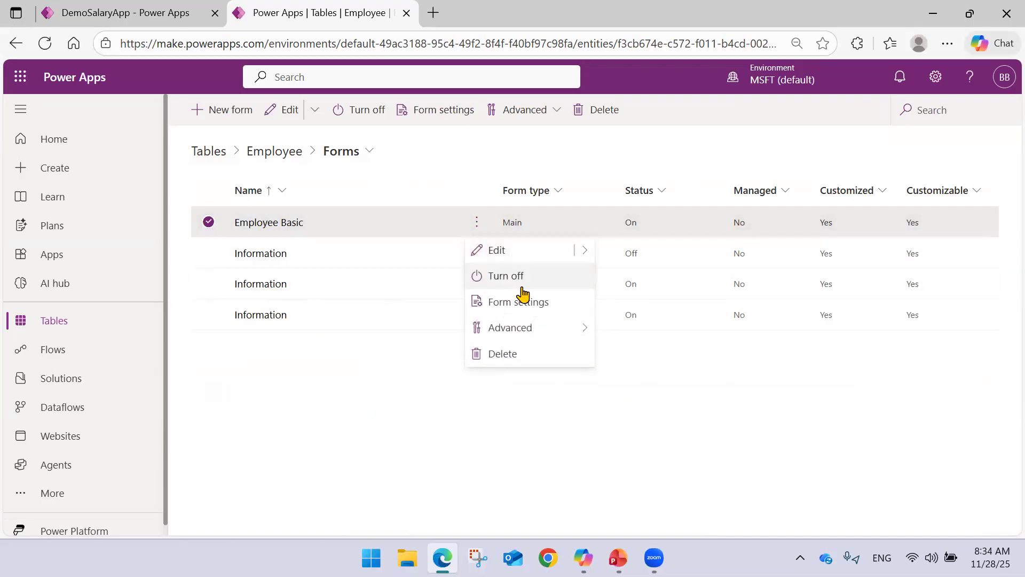
{"action": "left_click", "coordinate": [324, 343]}
{"action": "left_click", "coordinate": [477, 253]}
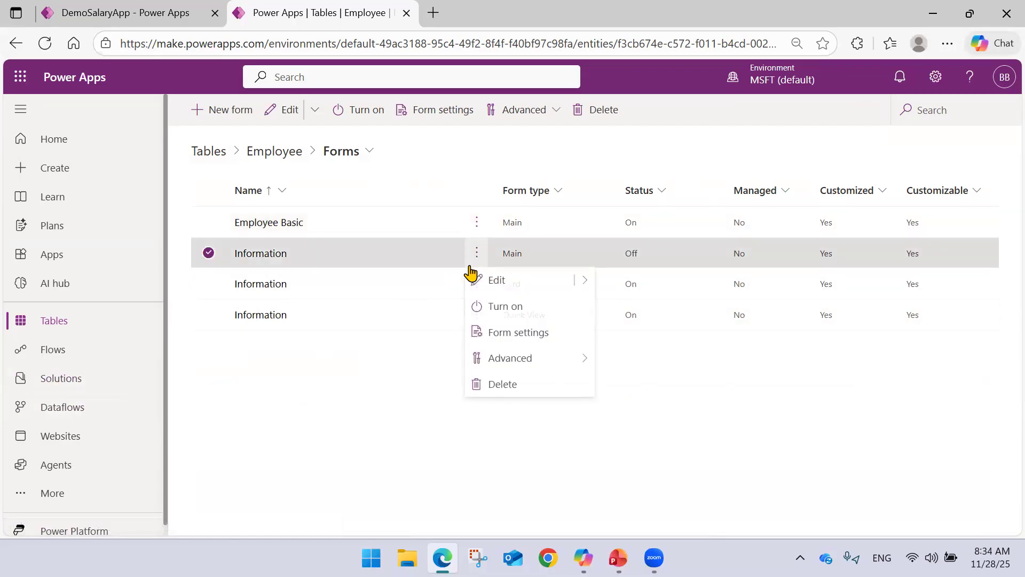
{"action": "left_click", "coordinate": [517, 312]}
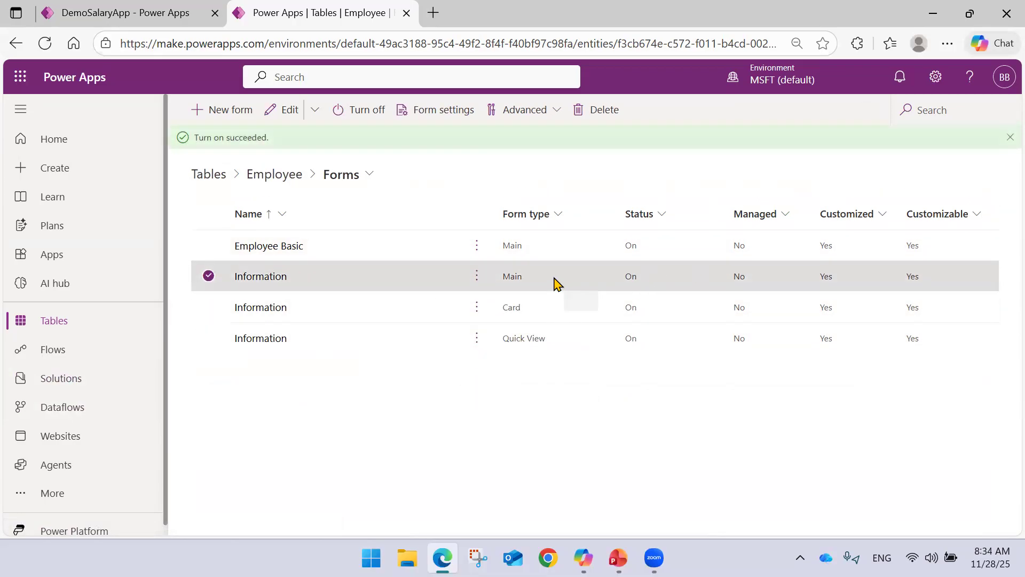
Return to the DemoSalaryApp designer, reload it and view the Employee form and Employee view in the preview.
{"action": "left_click", "coordinate": [133, 9]}
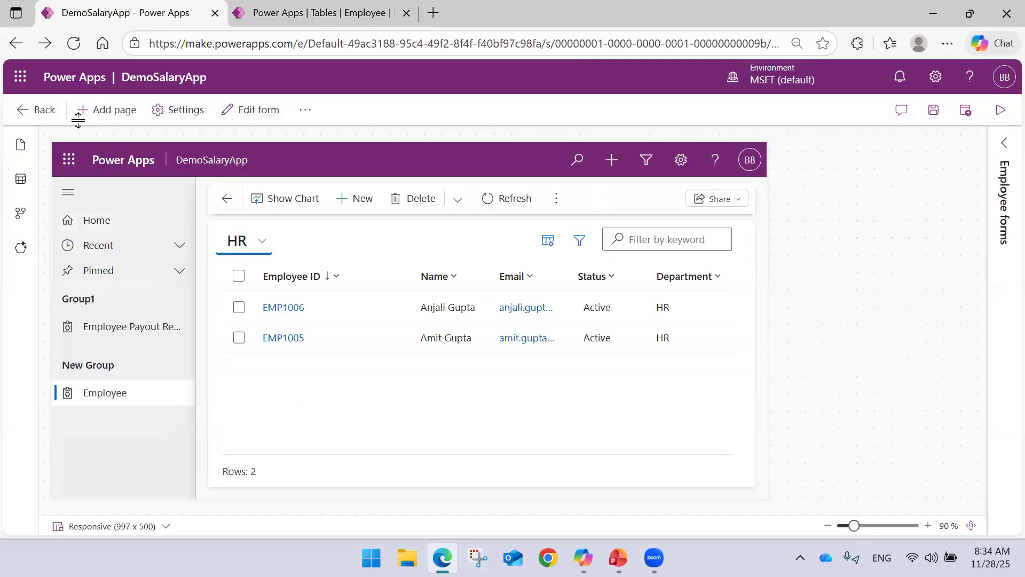
{"action": "left_click", "coordinate": [66, 43]}
{"action": "left_click", "coordinate": [567, 134]}
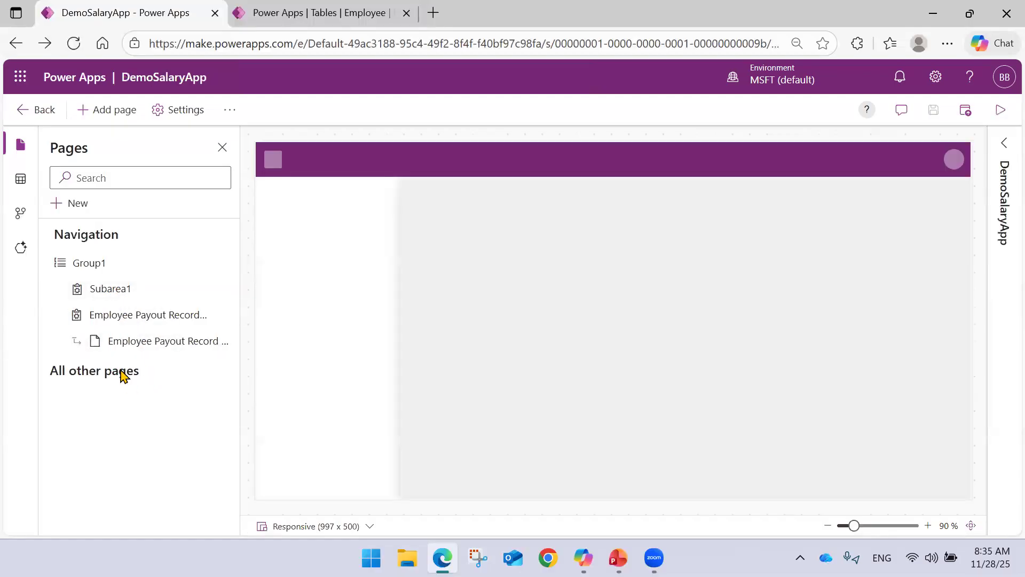
{"action": "left_click", "coordinate": [151, 419]}
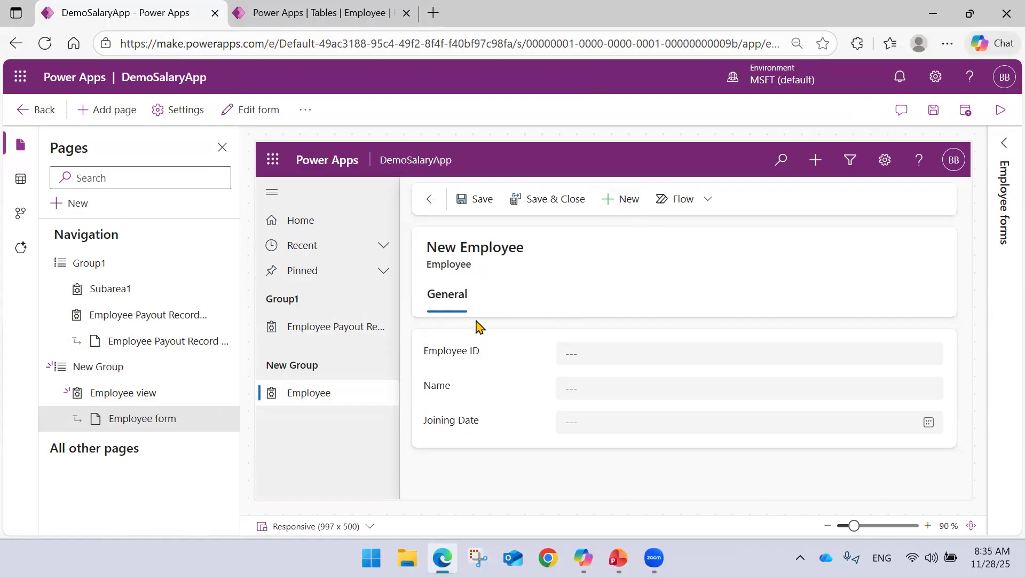
{"action": "left_click", "coordinate": [341, 398]}
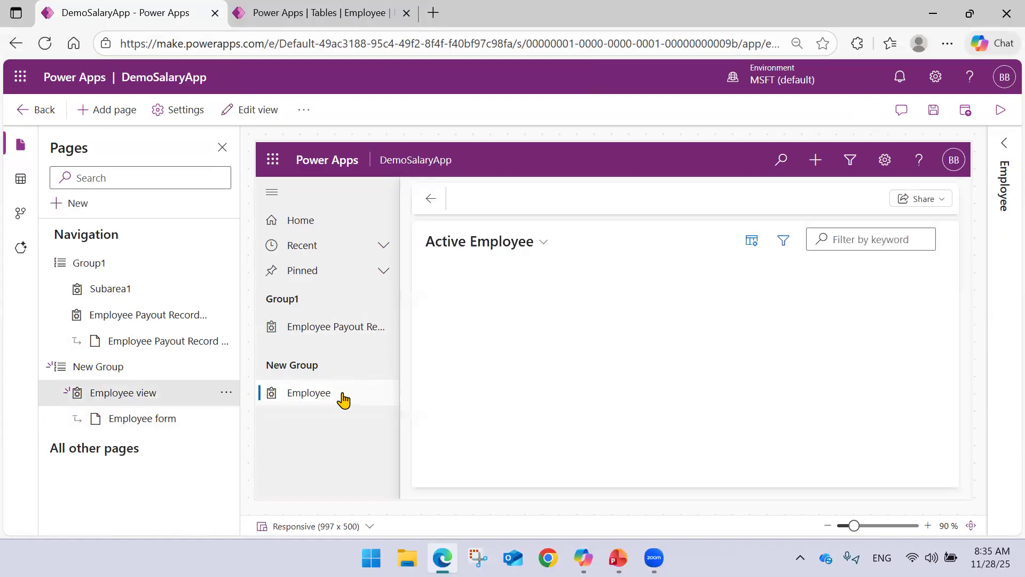
{"action": "left_click", "coordinate": [152, 419]}
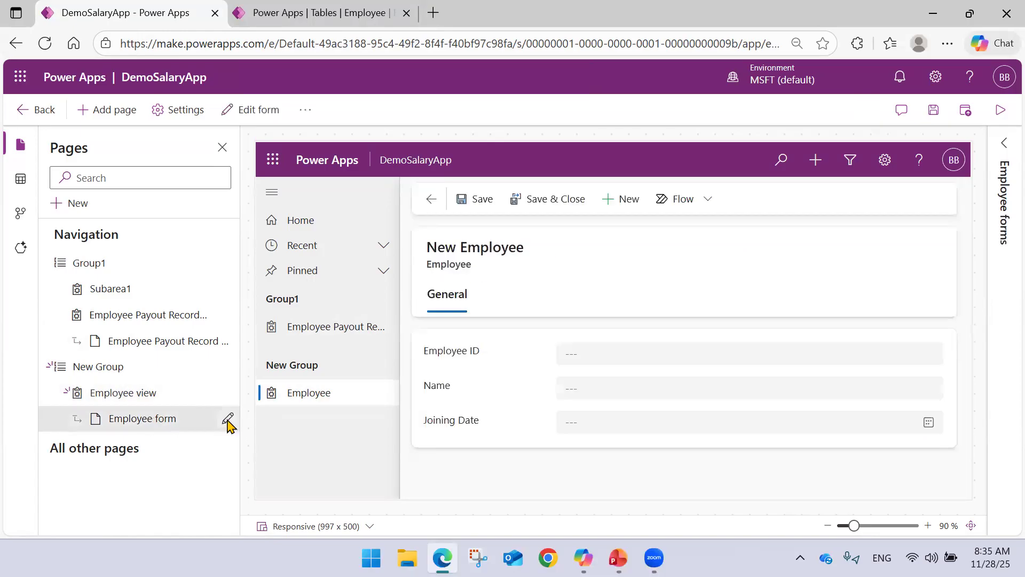
Save the app changes while opening the Employee form for editing, and leave the form editor without editing.
{"action": "left_click", "coordinate": [228, 419]}
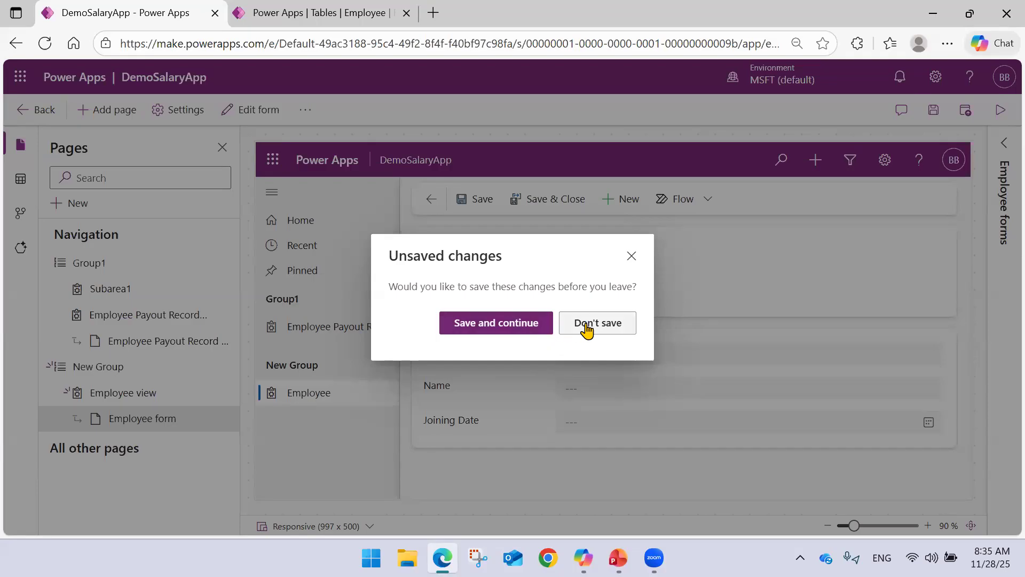
{"action": "left_click", "coordinate": [488, 323]}
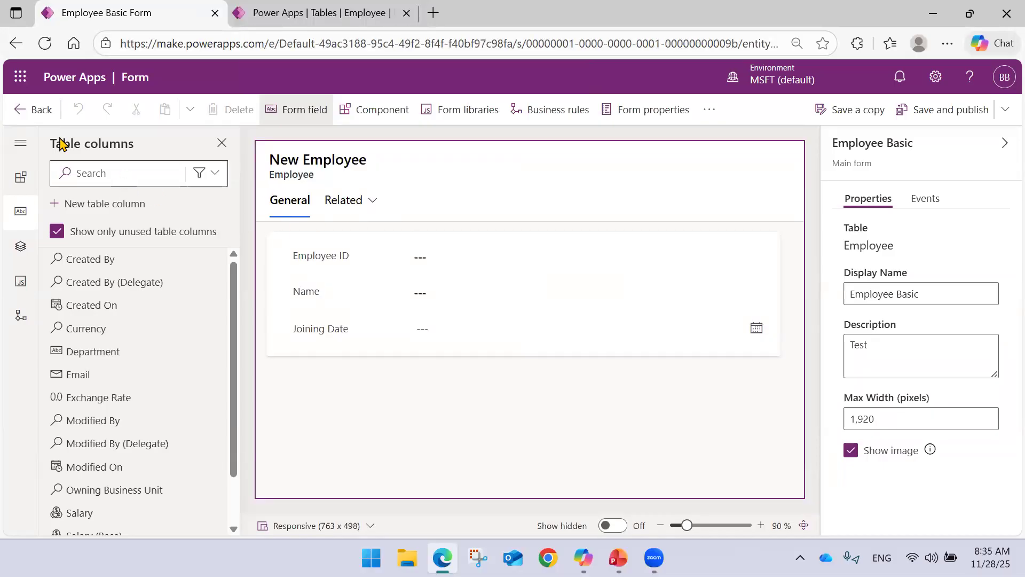
{"action": "left_click", "coordinate": [35, 109]}
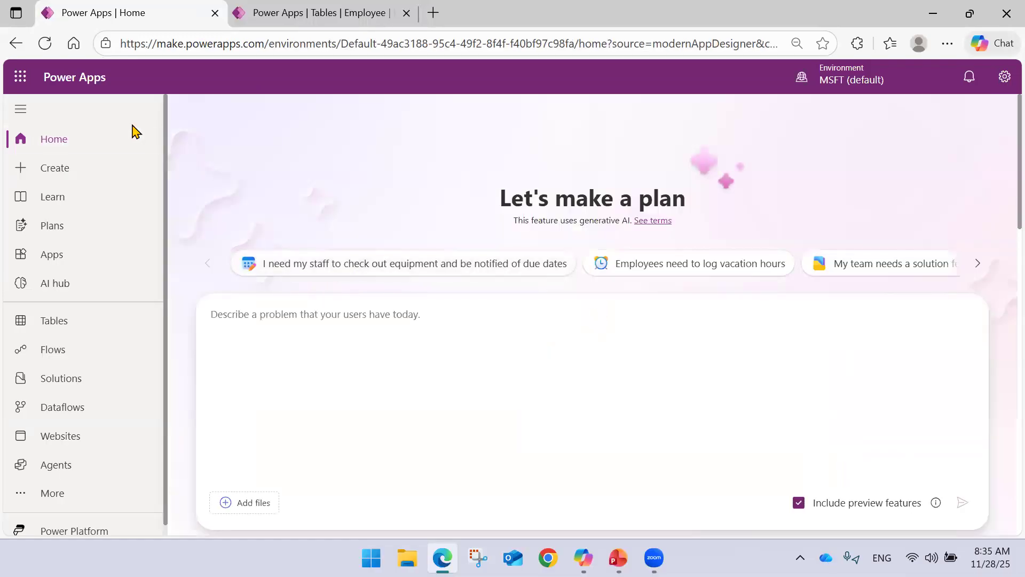
Turn off the Employee Basic main form in the custom Employee table's forms list.
{"action": "left_click", "coordinate": [57, 335]}
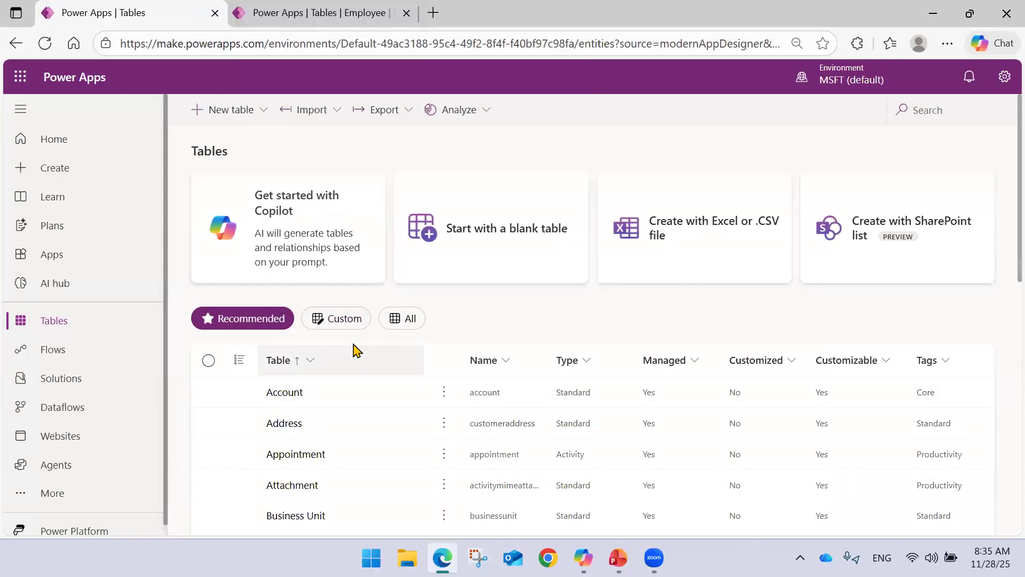
{"action": "left_click", "coordinate": [346, 322]}
{"action": "left_click", "coordinate": [283, 398]}
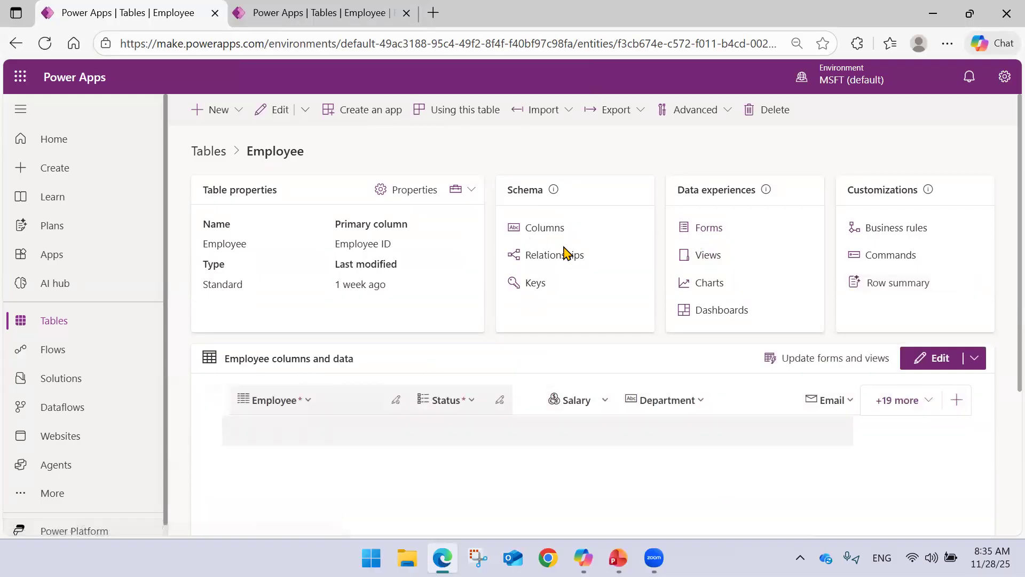
{"action": "left_click", "coordinate": [714, 230]}
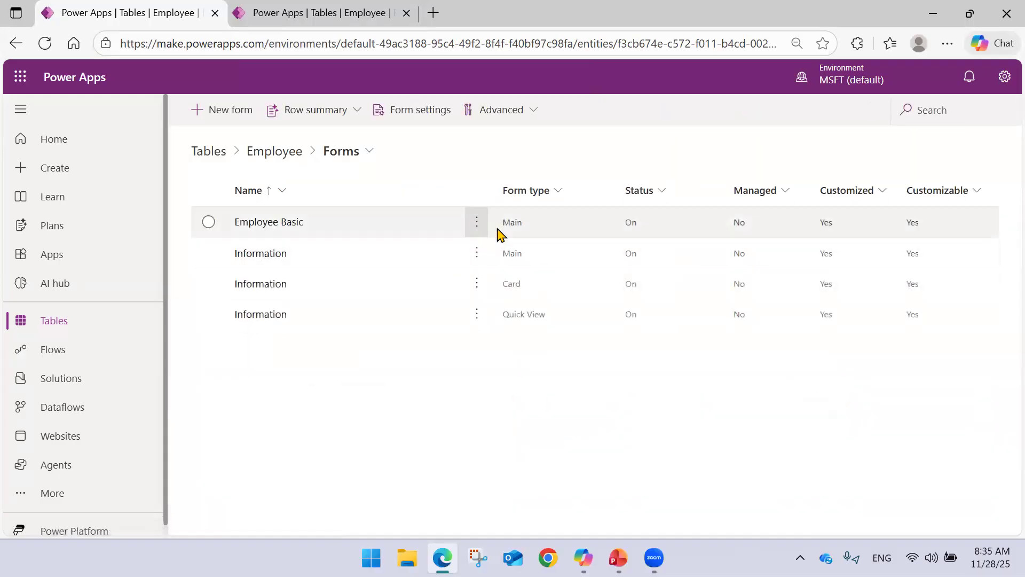
{"action": "left_click", "coordinate": [208, 221]}
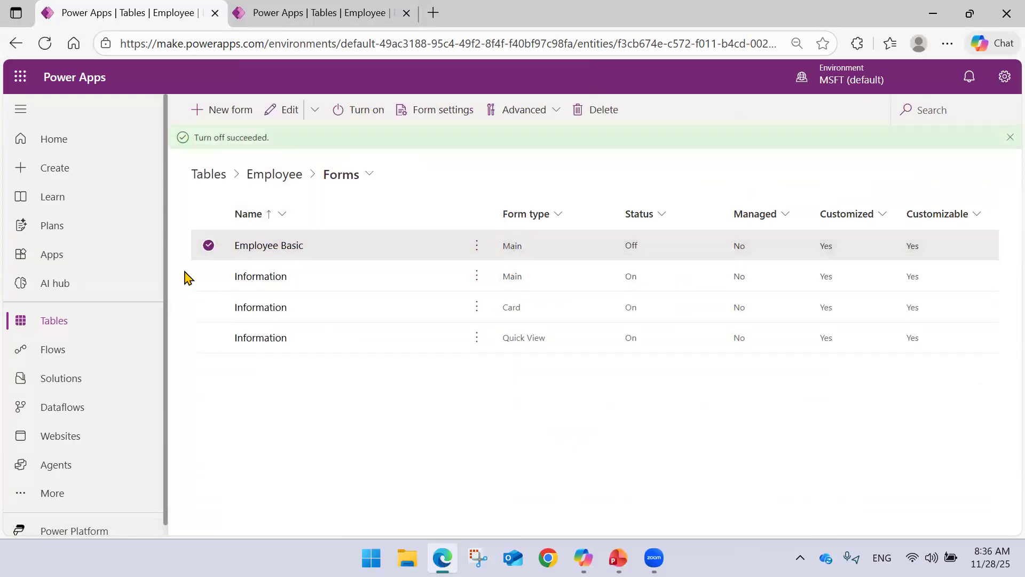
Check the Employee forms list in the other tab and reopen DemoSalaryApp from the apps list.
{"action": "left_click", "coordinate": [331, 8]}
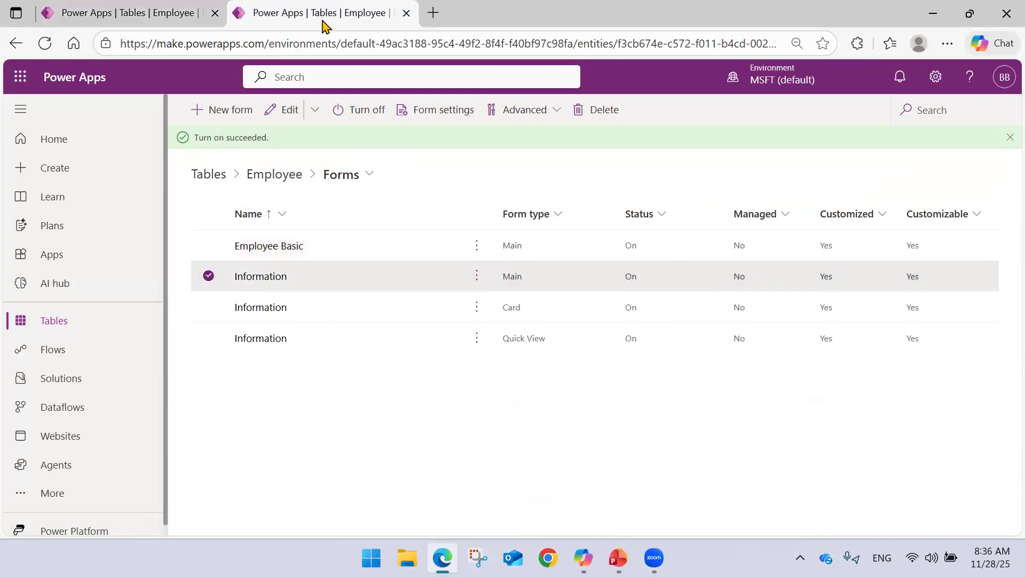
{"action": "left_click", "coordinate": [160, 8]}
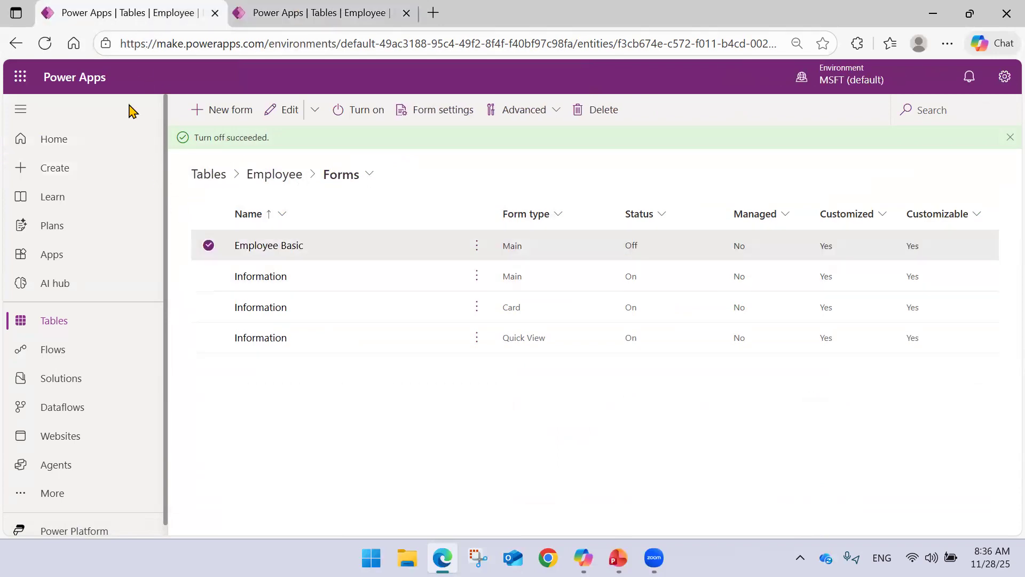
{"action": "left_click", "coordinate": [74, 257]}
{"action": "scroll", "coordinate": [341, 368], "scroll_direction": "down", "scroll_amount": 2}
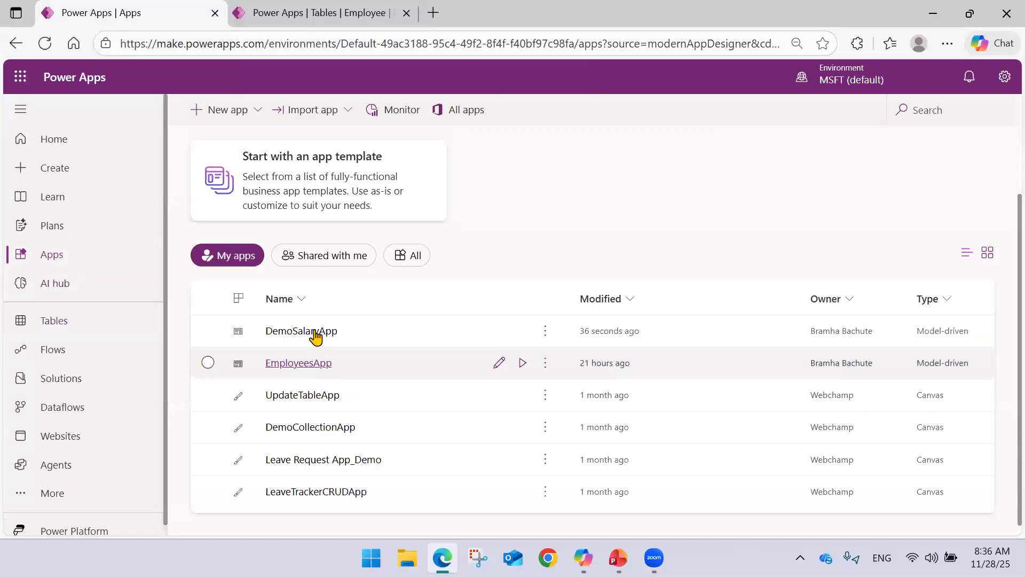
{"action": "left_click", "coordinate": [315, 330]}
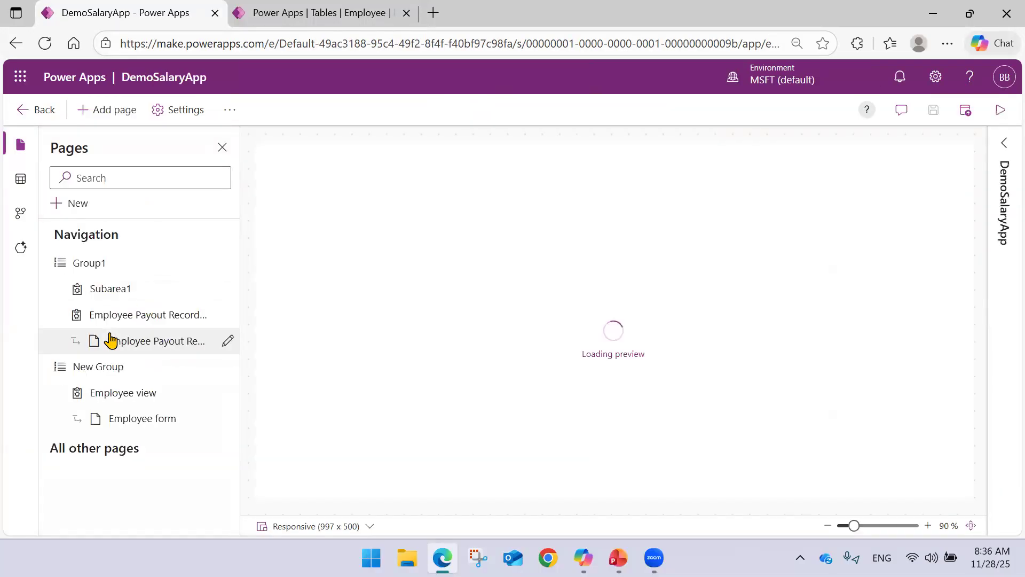
View the Employee form under New Group and show the list of Employee forms included in the app.
{"action": "left_click", "coordinate": [121, 396]}
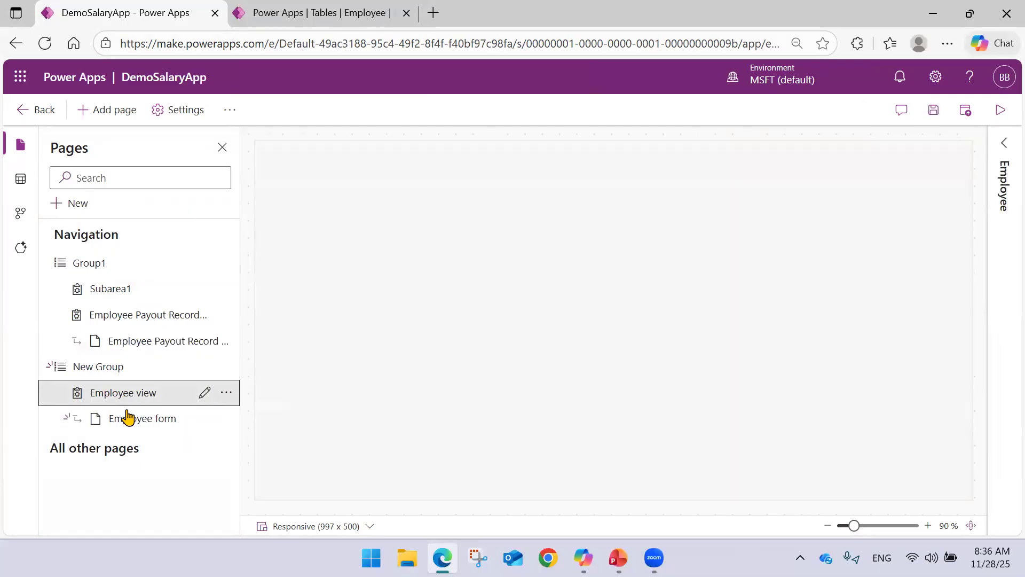
{"action": "left_click", "coordinate": [135, 419]}
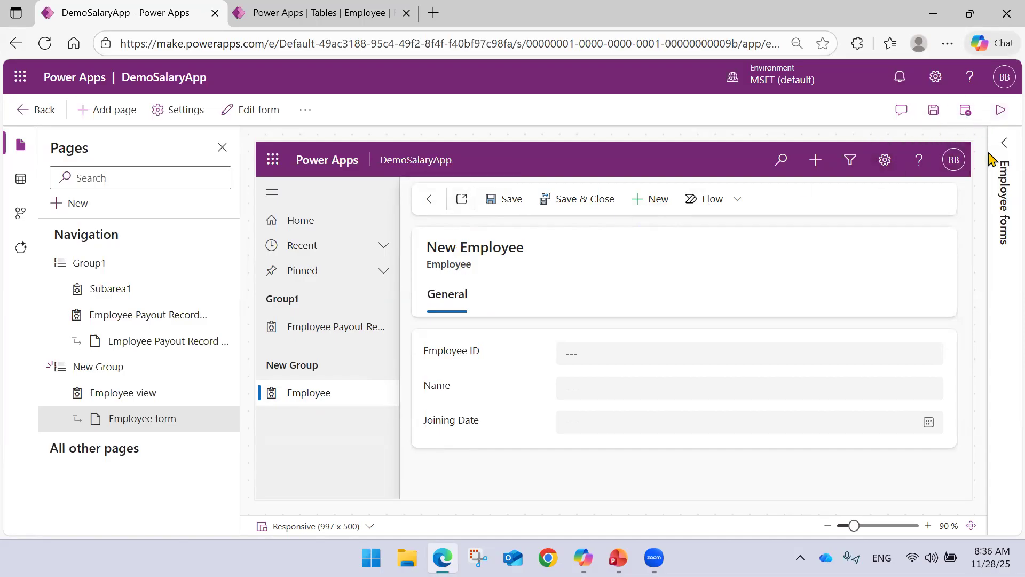
{"action": "left_click", "coordinate": [1004, 143]}
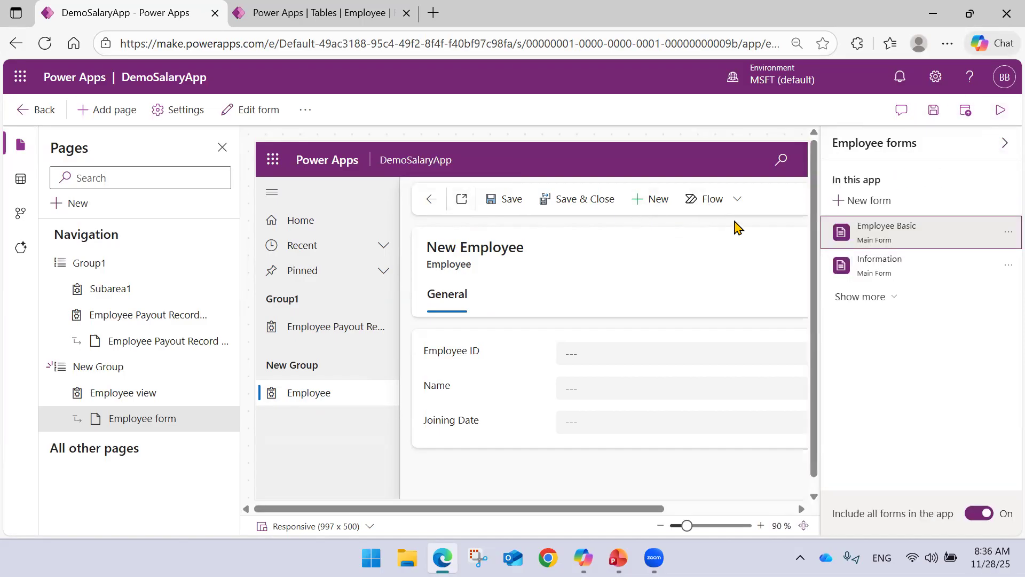
Remove the Employee Basic main form from the app, dismiss the publishing reminder, and save and publish the app.
{"action": "left_click", "coordinate": [1004, 235]}
{"action": "left_click", "coordinate": [924, 305]}
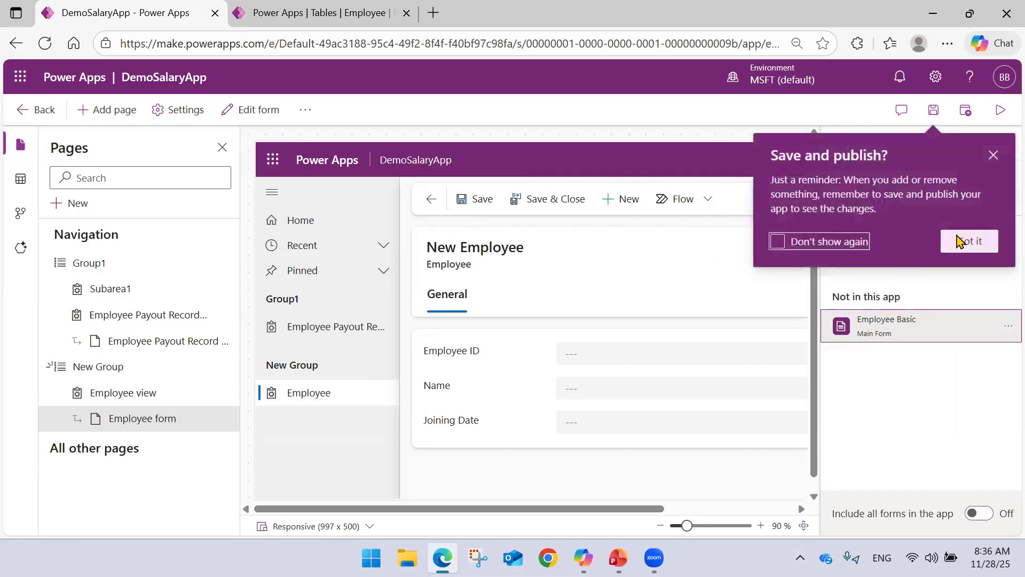
{"action": "left_click", "coordinate": [969, 243]}
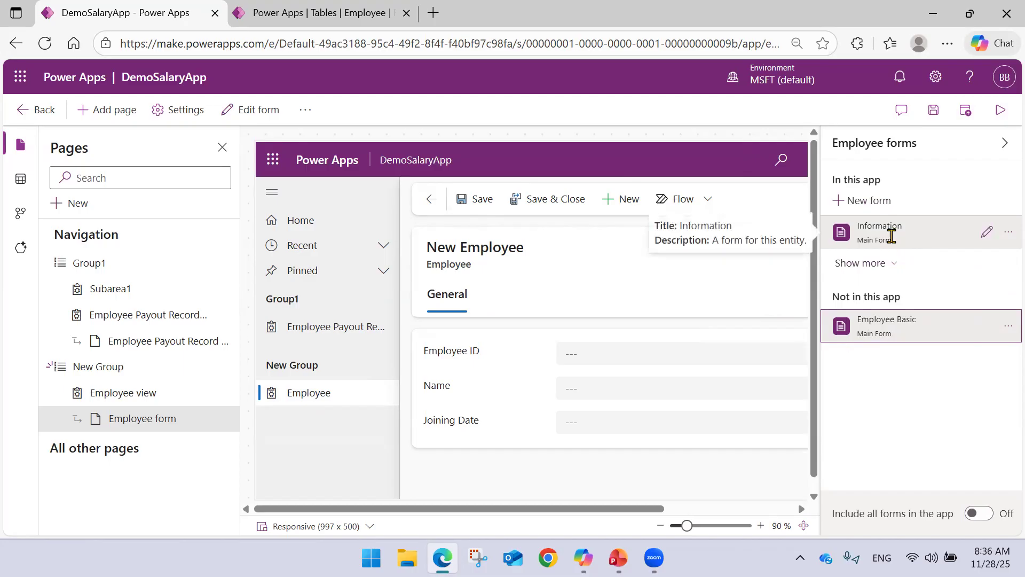
{"action": "left_click", "coordinate": [966, 112]}
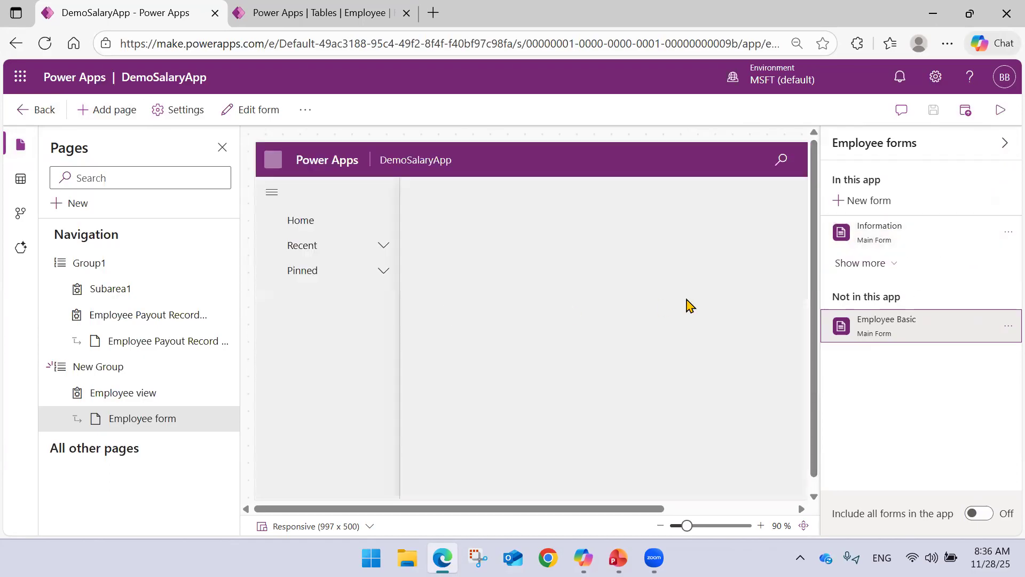
Collapse the Employee forms list and examine all fields of the new Employee form in the app preview.
{"action": "left_click", "coordinate": [1003, 145]}
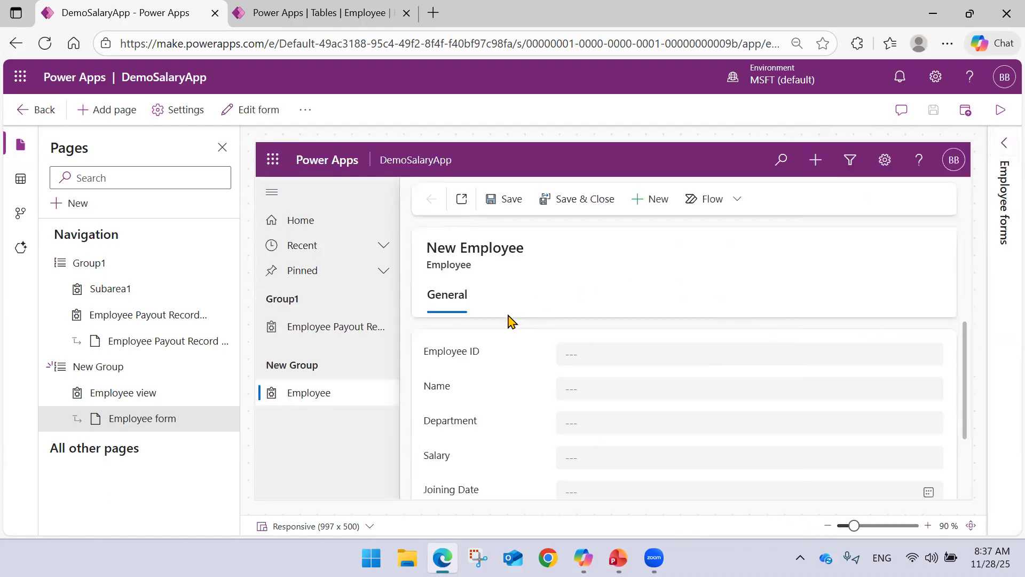
{"action": "scroll", "coordinate": [496, 331], "scroll_direction": "down", "scroll_amount": 2}
{"action": "scroll", "coordinate": [520, 378], "scroll_direction": "up", "scroll_amount": 2}
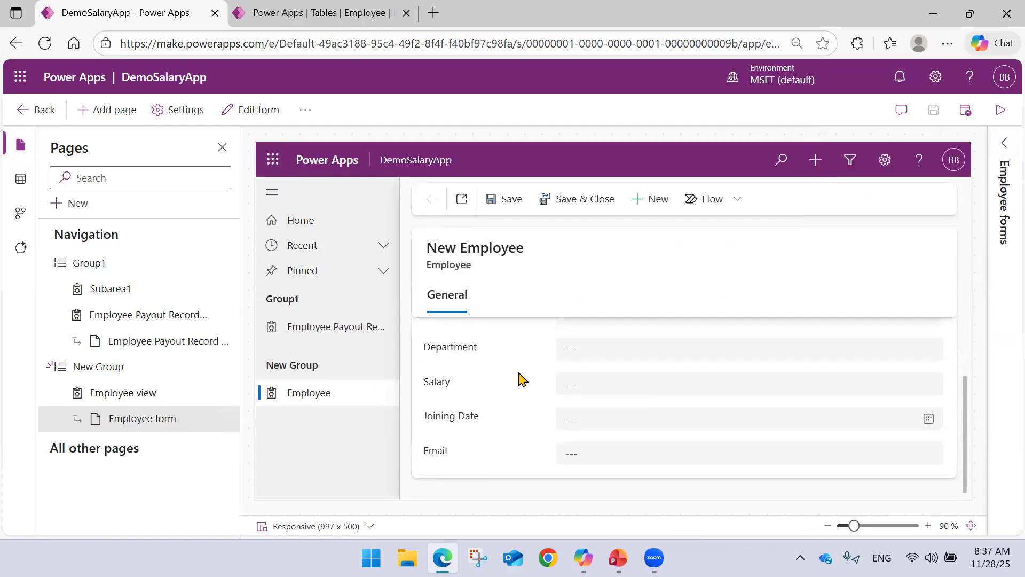
{"action": "scroll", "coordinate": [520, 379], "scroll_direction": "down", "scroll_amount": 2}
{"action": "scroll", "coordinate": [529, 395], "scroll_direction": "up", "scroll_amount": 2}
{"action": "scroll", "coordinate": [533, 383], "scroll_direction": "down", "scroll_amount": 2}
{"action": "scroll", "coordinate": [534, 383], "scroll_direction": "up", "scroll_amount": 2}
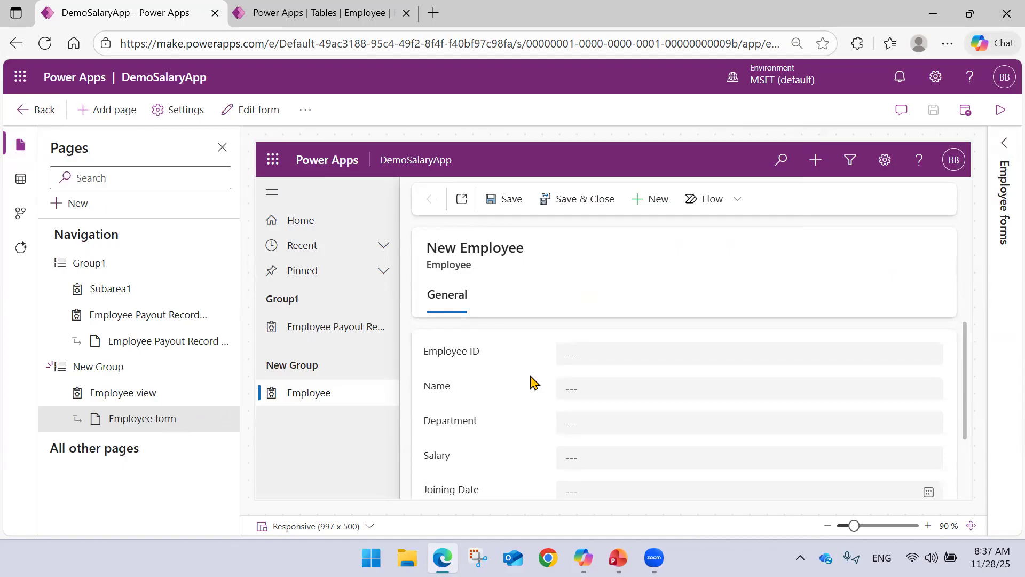
{"action": "scroll", "coordinate": [533, 381], "scroll_direction": "down", "scroll_amount": 2}
{"action": "scroll", "coordinate": [532, 381], "scroll_direction": "up", "scroll_amount": 2}
Fill in the new Employee record with the employee ID, the employee's name, department Software and salary 70000.
{"action": "left_click", "coordinate": [605, 351]}
{"action": "type", "text": "EMP101"}
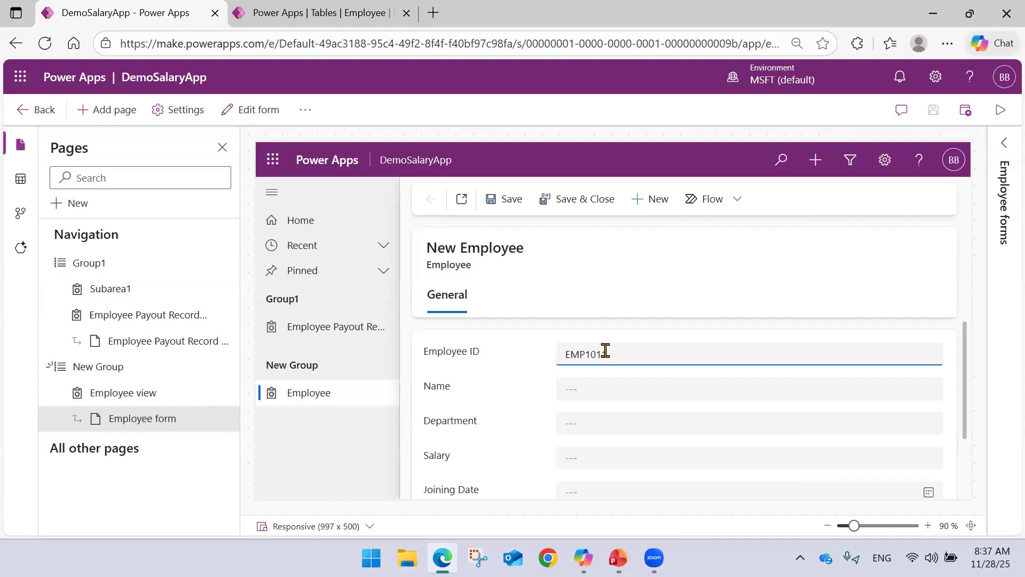
{"action": "key", "text": "Tab"}
{"action": "type", "text": "Pul"}
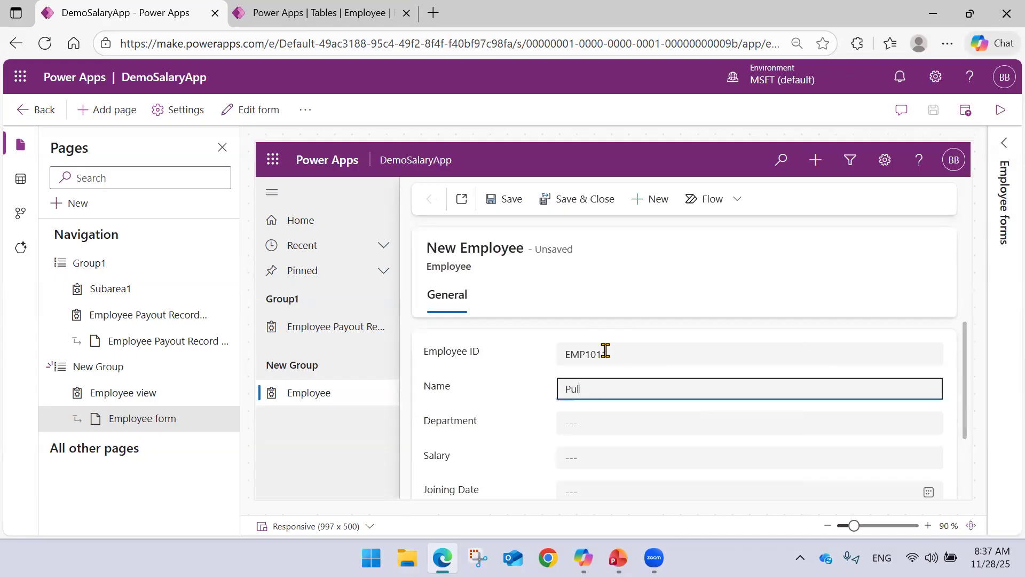
{"action": "key", "text": "Tab"}
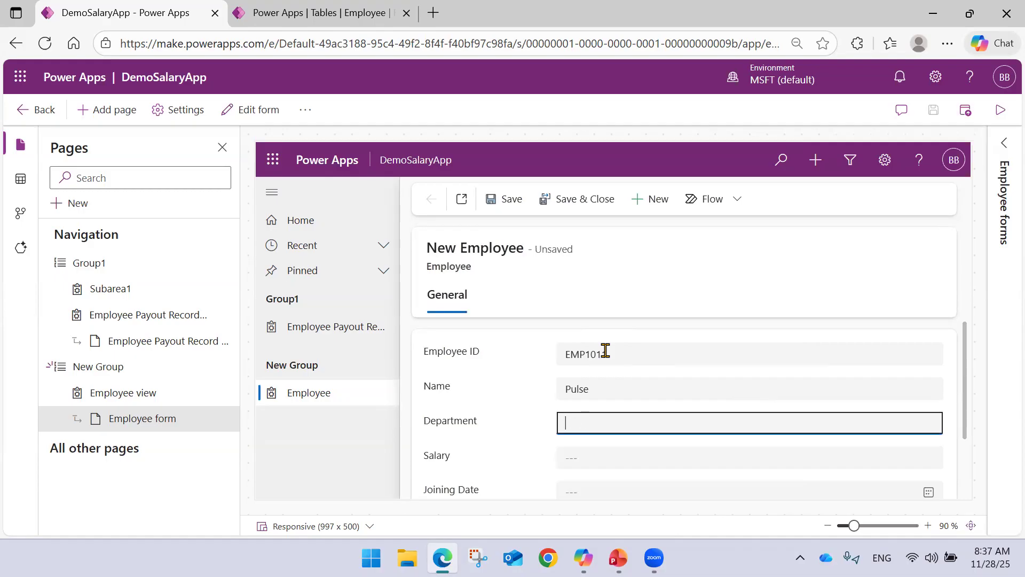
{"action": "type", "text": "Software"}
{"action": "key", "text": "Tab"}
{"action": "type", "text": "70"}
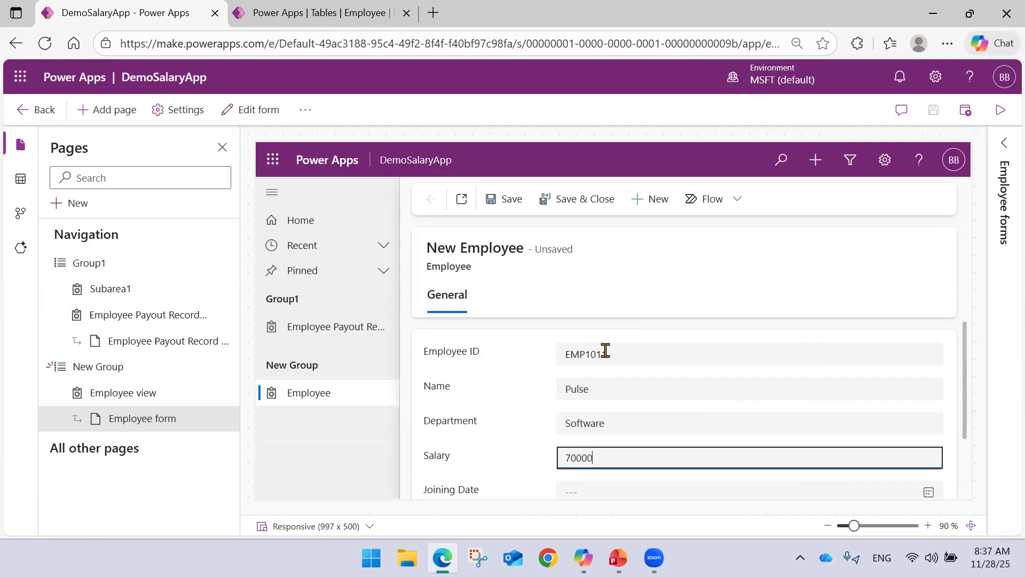
{"action": "type", "text": "000"}
Set the joining date to 11/12/2025, fill in the employee's email, and save the Employee record.
{"action": "scroll", "coordinate": [590, 395], "scroll_direction": "down", "scroll_amount": 2}
{"action": "left_click", "coordinate": [590, 416]}
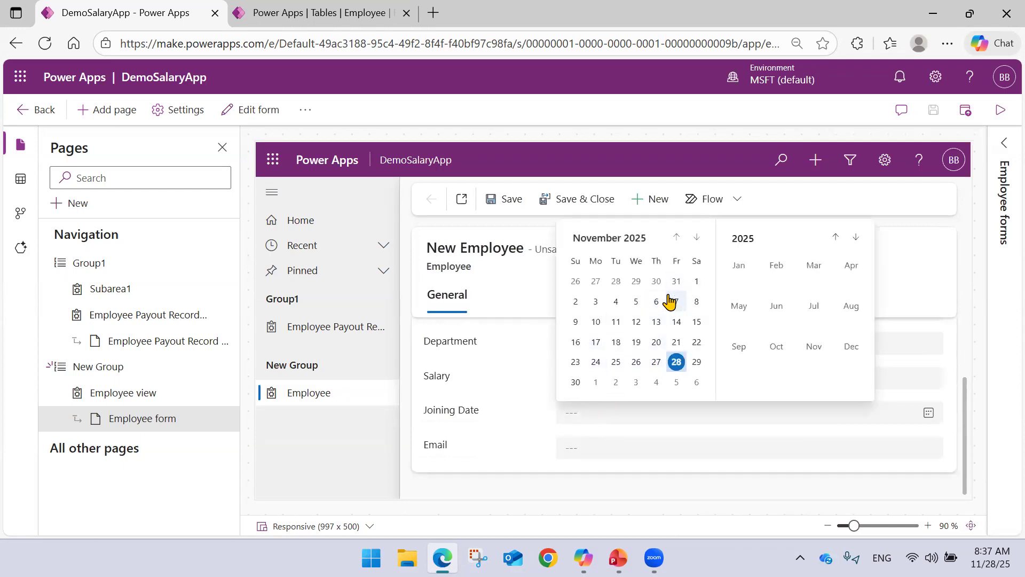
{"action": "left_click", "coordinate": [636, 322]}
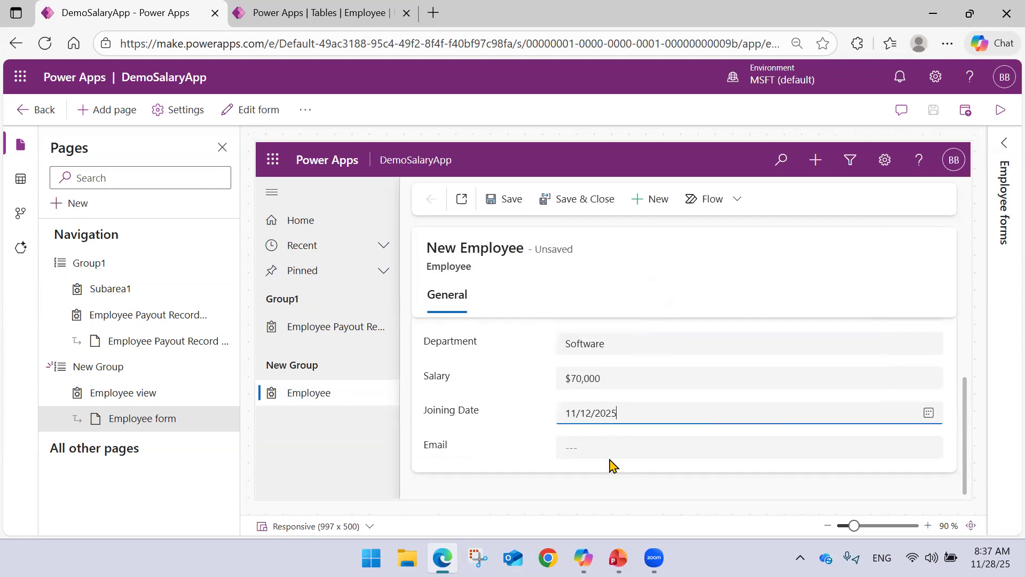
{"action": "left_click", "coordinate": [580, 451]}
{"action": "scroll", "coordinate": [600, 433], "scroll_direction": "down", "scroll_amount": 1}
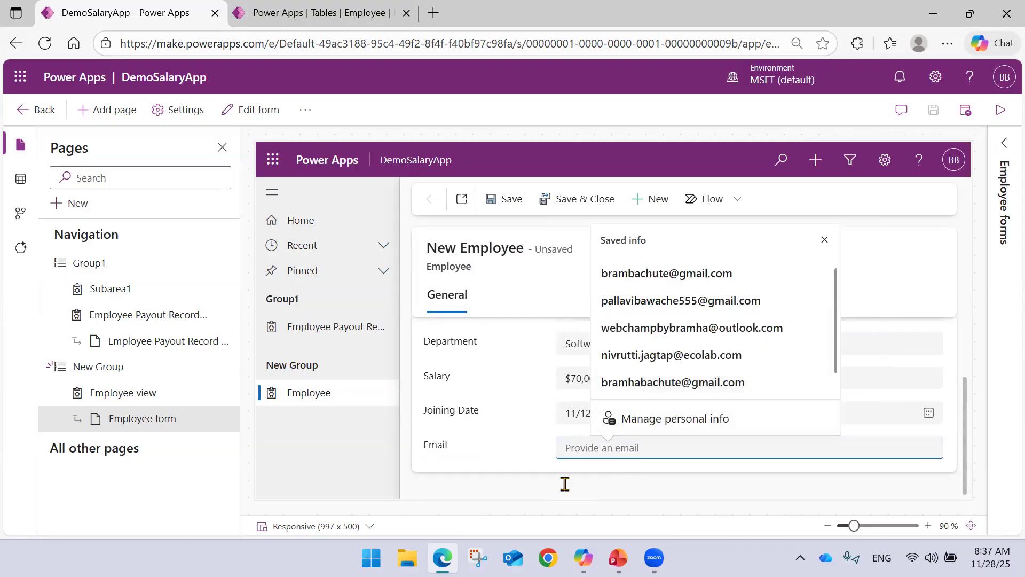
{"action": "left_click", "coordinate": [581, 452]}
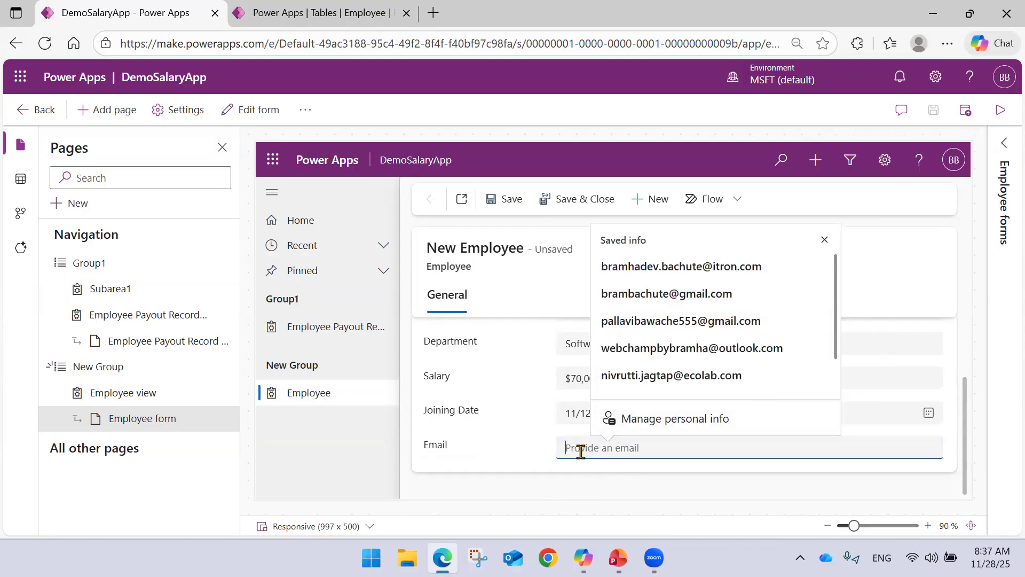
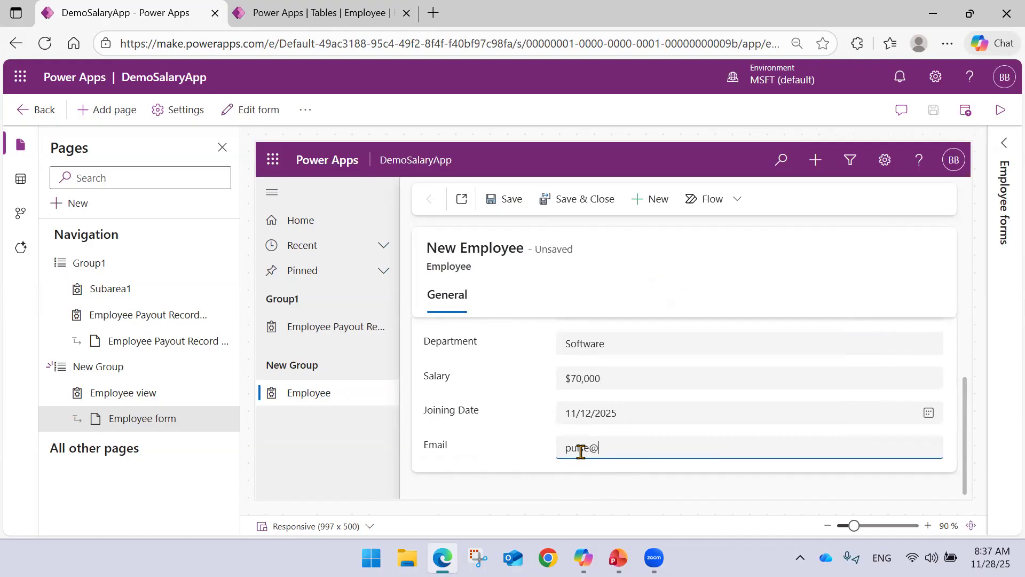
{"action": "left_click", "coordinate": [504, 214]}
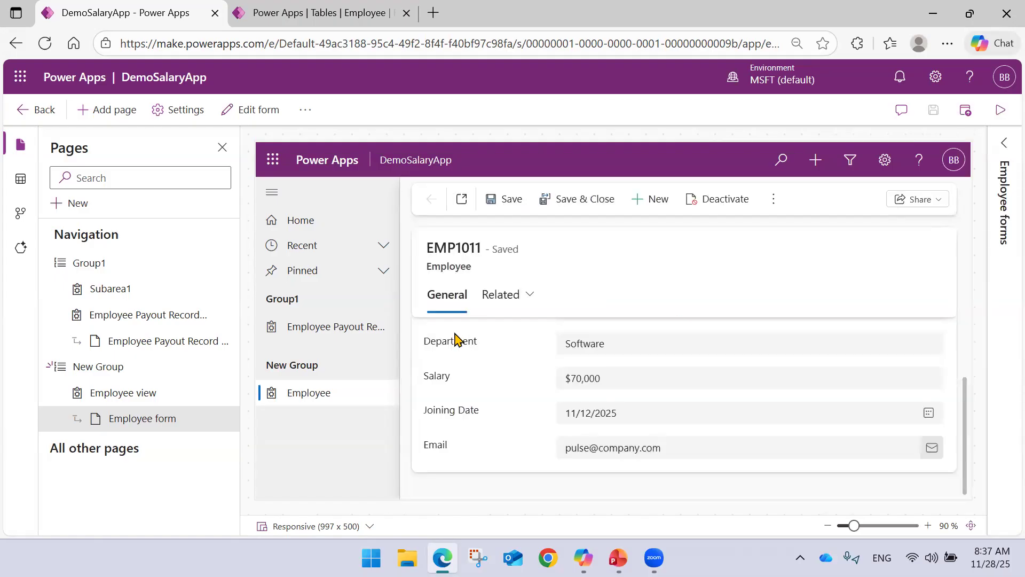
Open the Employee Payout Record page under Group1, look through its rows, and start a new payout record.
{"action": "mouse_move", "coordinate": [457, 340]}
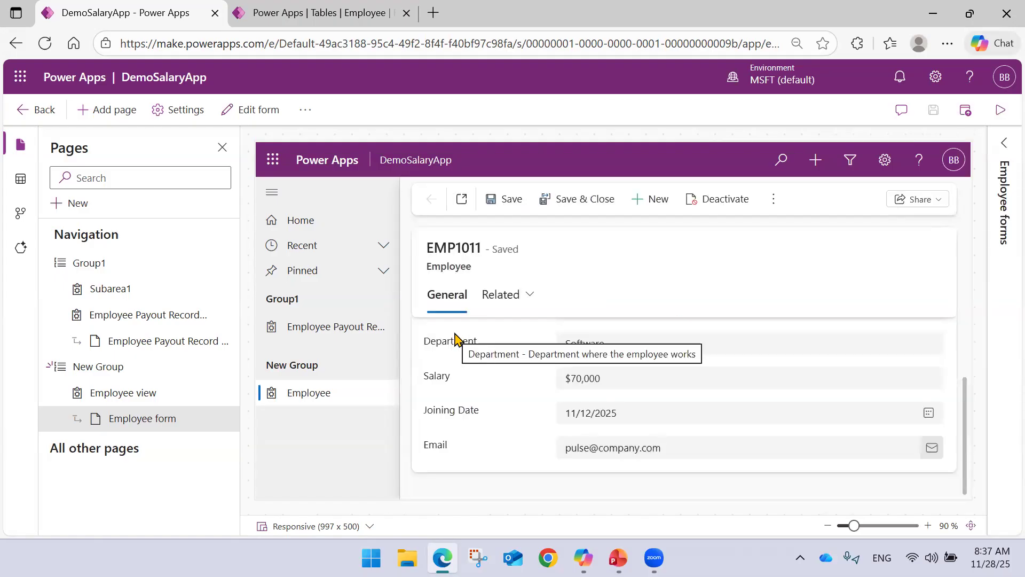
{"action": "left_click", "coordinate": [308, 330]}
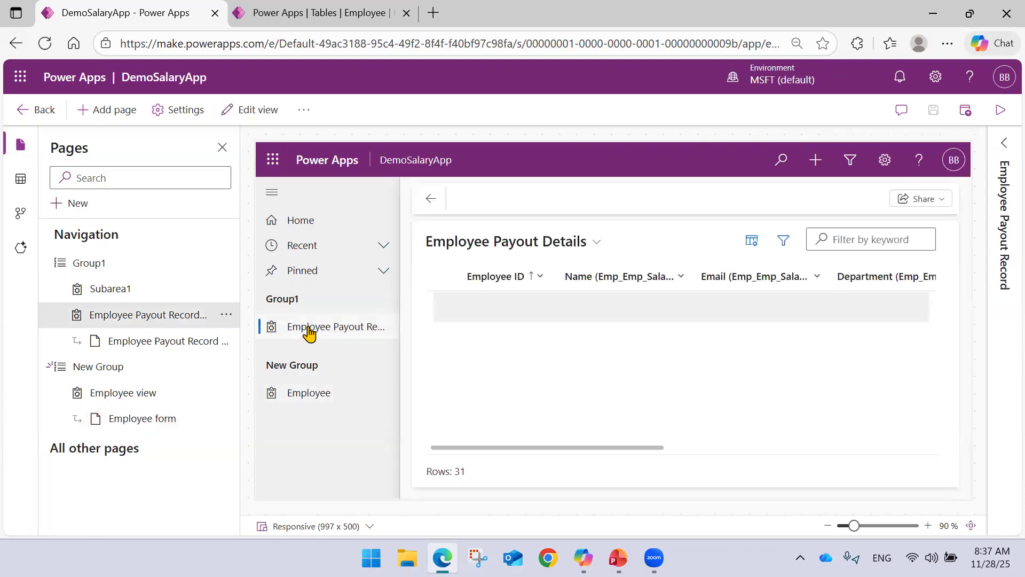
{"action": "scroll", "coordinate": [522, 315], "scroll_direction": "down", "scroll_amount": 5}
{"action": "scroll", "coordinate": [522, 315], "scroll_direction": "down", "scroll_amount": 5}
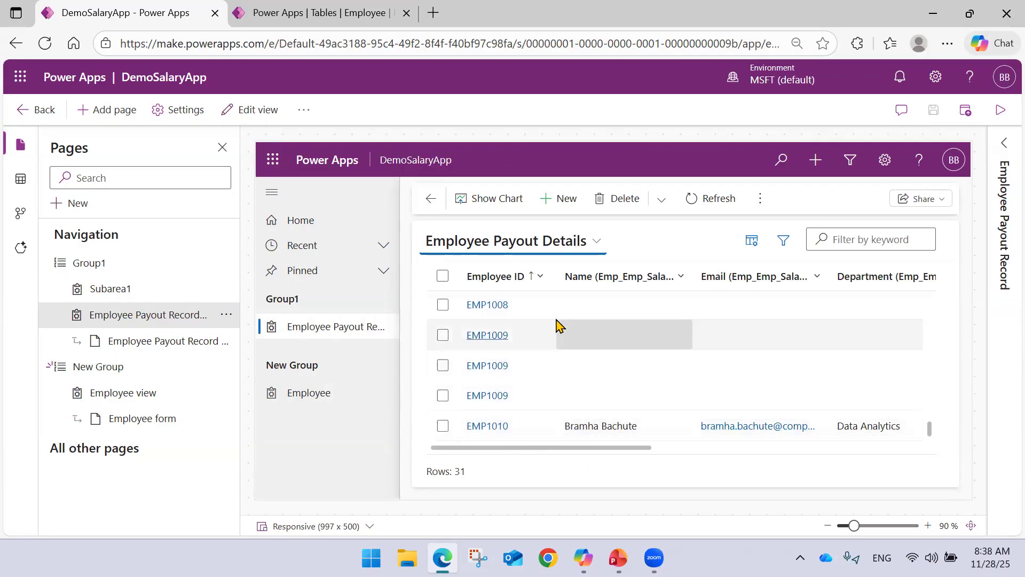
{"action": "left_click", "coordinate": [559, 199]}
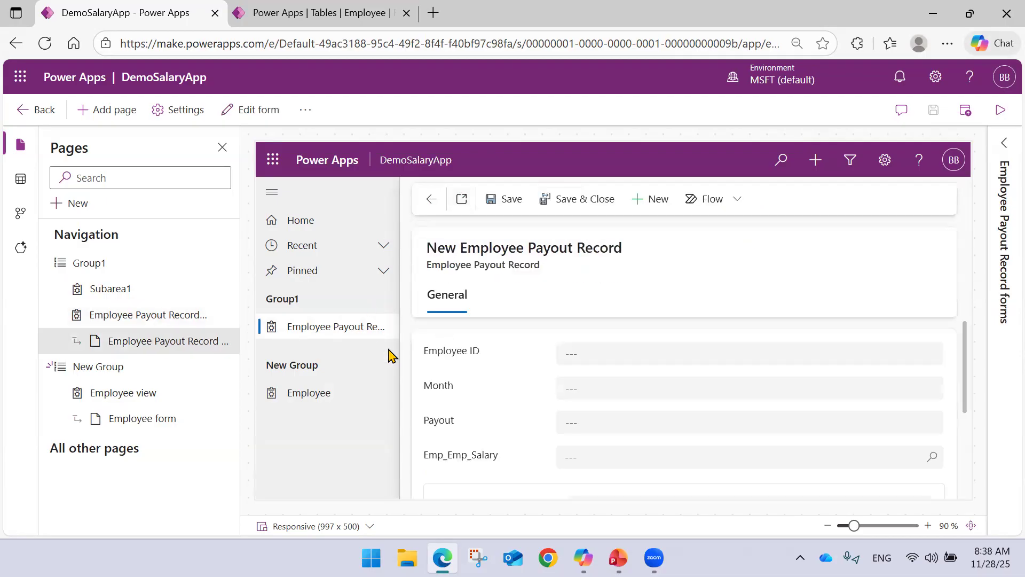
Enter the new employee's ID in the Employee ID field of the payout record.
{"action": "scroll", "coordinate": [598, 353], "scroll_direction": "down", "scroll_amount": 3}
{"action": "scroll", "coordinate": [595, 350], "scroll_direction": "up", "scroll_amount": 3}
{"action": "left_click", "coordinate": [595, 349]}
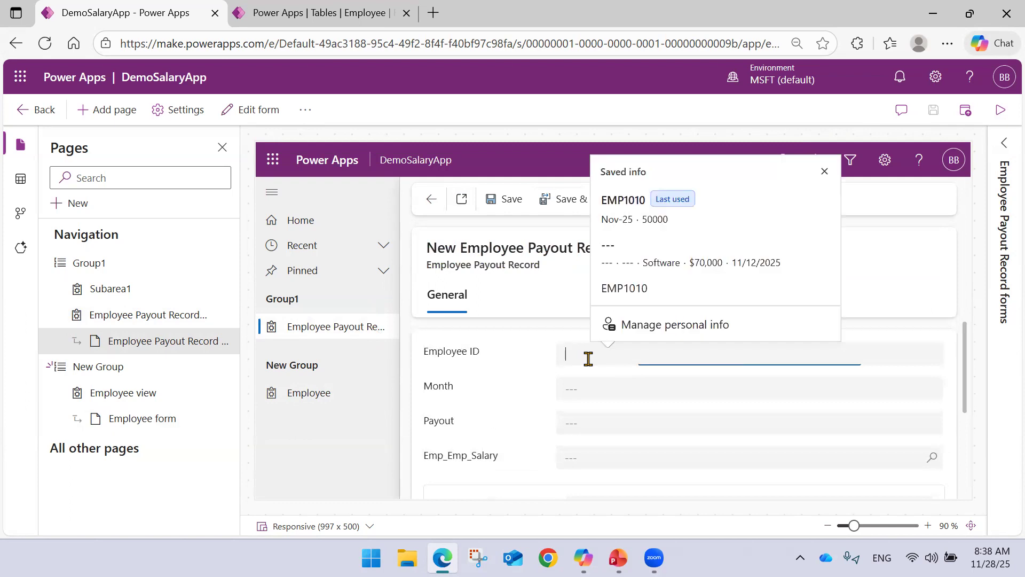
{"action": "type", "text": "Emp"}
{"action": "key", "text": "BackSpace"}
{"action": "type", "text": "MP1010"}
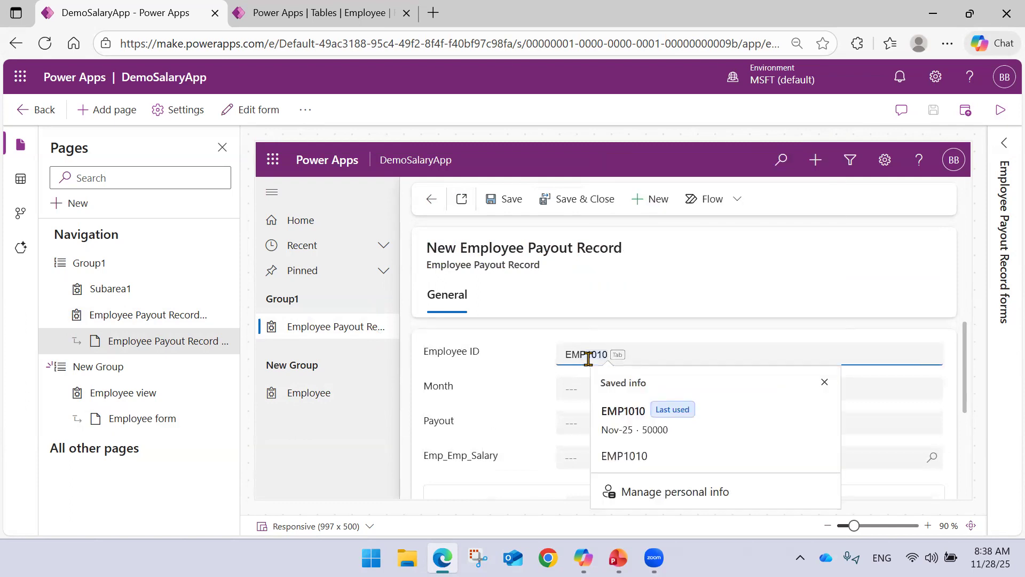
{"action": "key", "text": "Escape"}
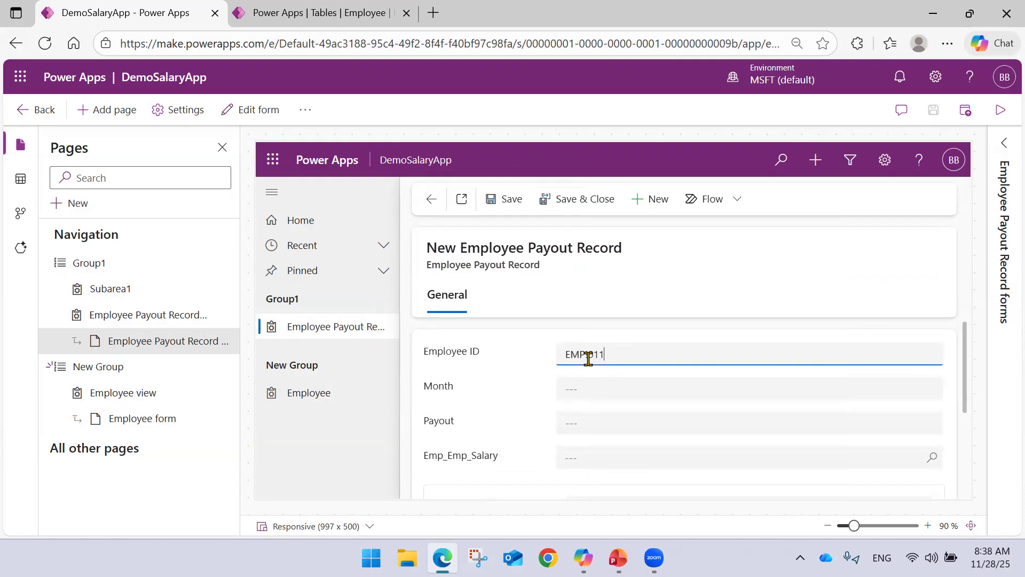
Link the payout record to the newly saved employee through the Emp_Emp_Salary lookup and check the linked email, department, salary and joining date.
{"action": "scroll", "coordinate": [588, 359], "scroll_direction": "down", "scroll_amount": 3}
{"action": "scroll", "coordinate": [590, 367], "scroll_direction": "up", "scroll_amount": 3}
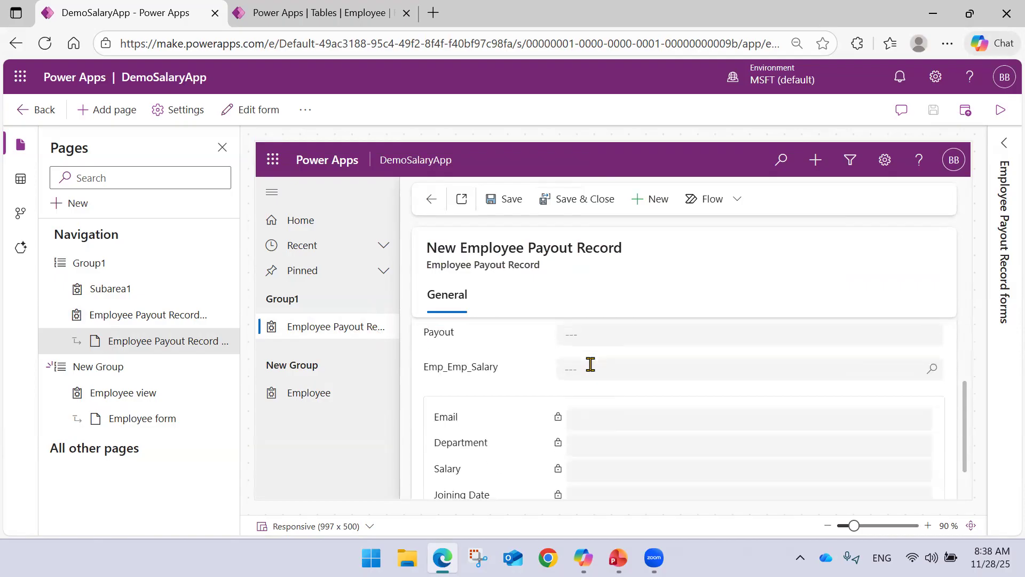
{"action": "left_click", "coordinate": [579, 456]}
{"action": "type", "text": "EMP101"}
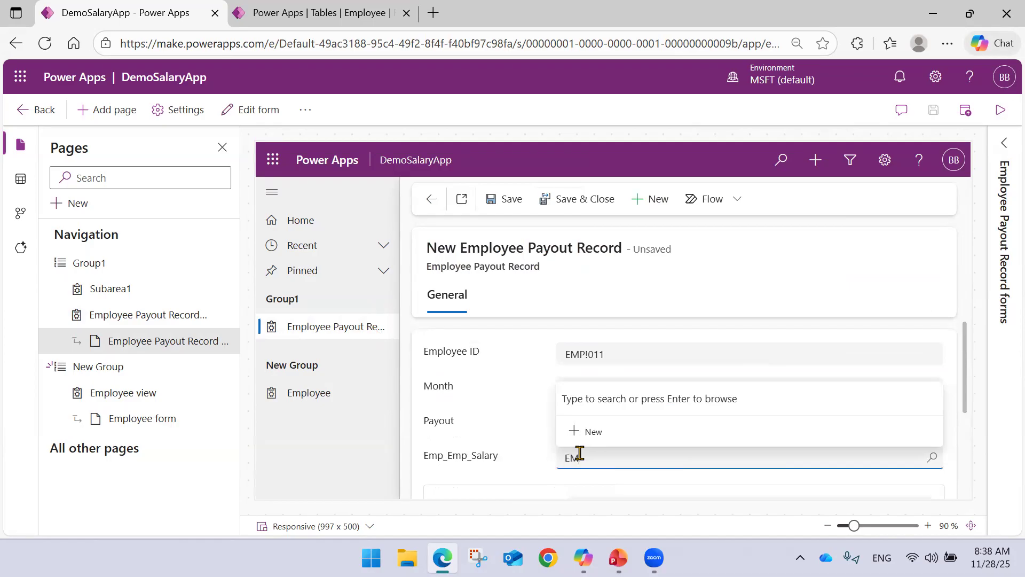
{"action": "type", "text": "1"}
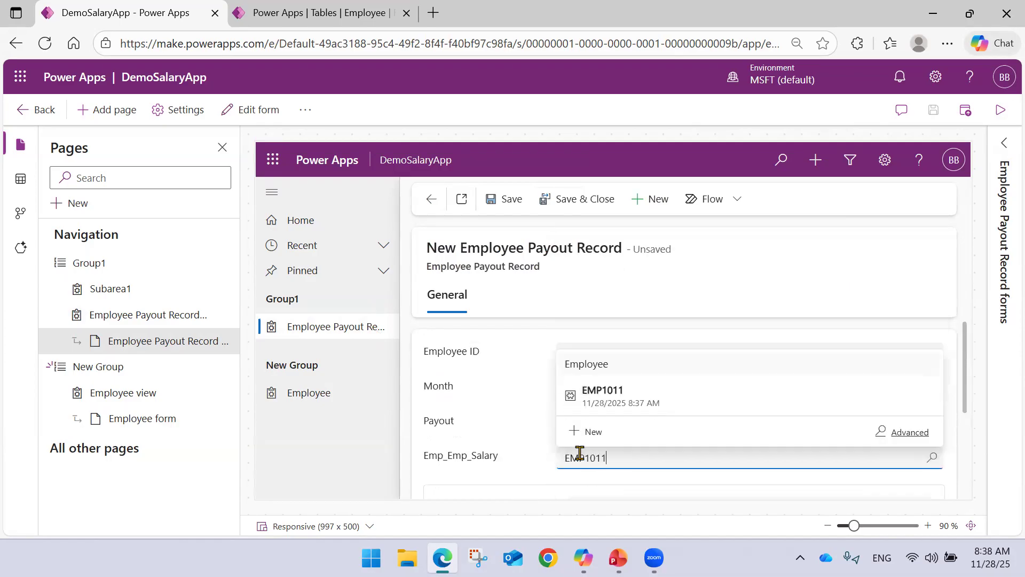
{"action": "left_click", "coordinate": [636, 405]}
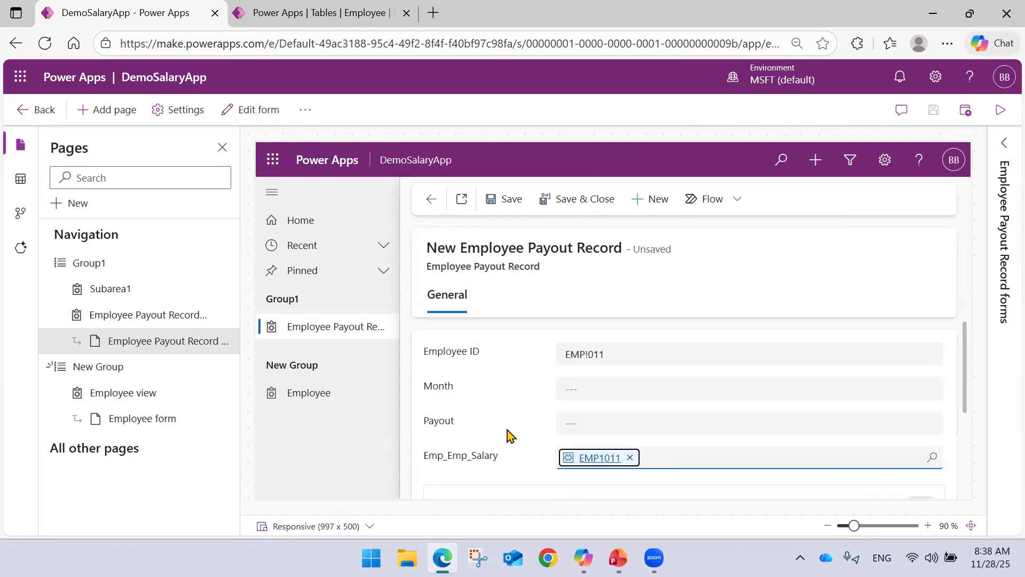
{"action": "scroll", "coordinate": [631, 416], "scroll_direction": "down", "scroll_amount": 2}
{"action": "scroll", "coordinate": [630, 405], "scroll_direction": "down", "scroll_amount": 1}
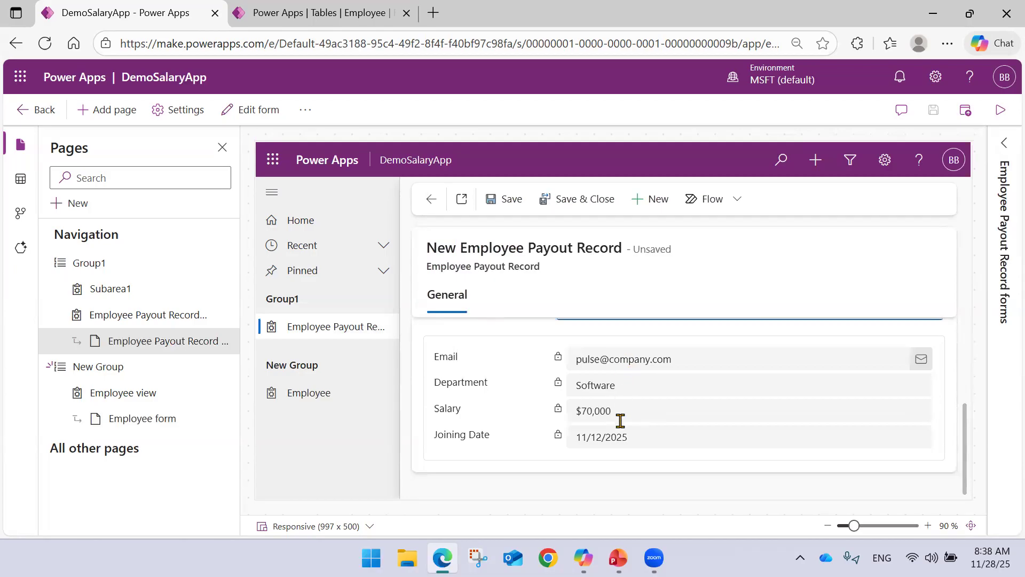
{"action": "scroll", "coordinate": [622, 431], "scroll_direction": "up", "scroll_amount": 3}
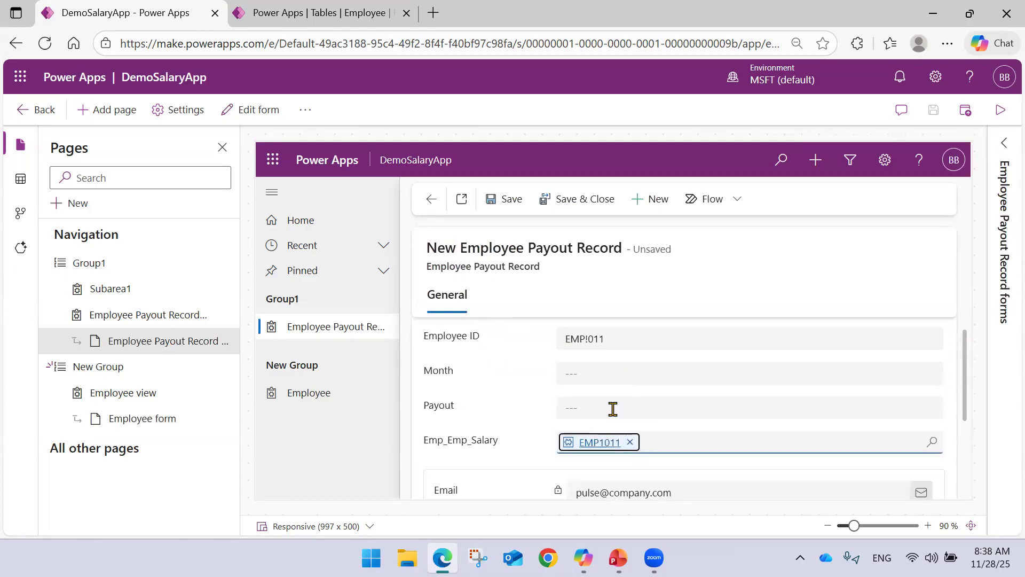
Set the payout record's Month to Nov-25 and its Payout to 45000, comparing with the linked salary.
{"action": "left_click", "coordinate": [602, 371]}
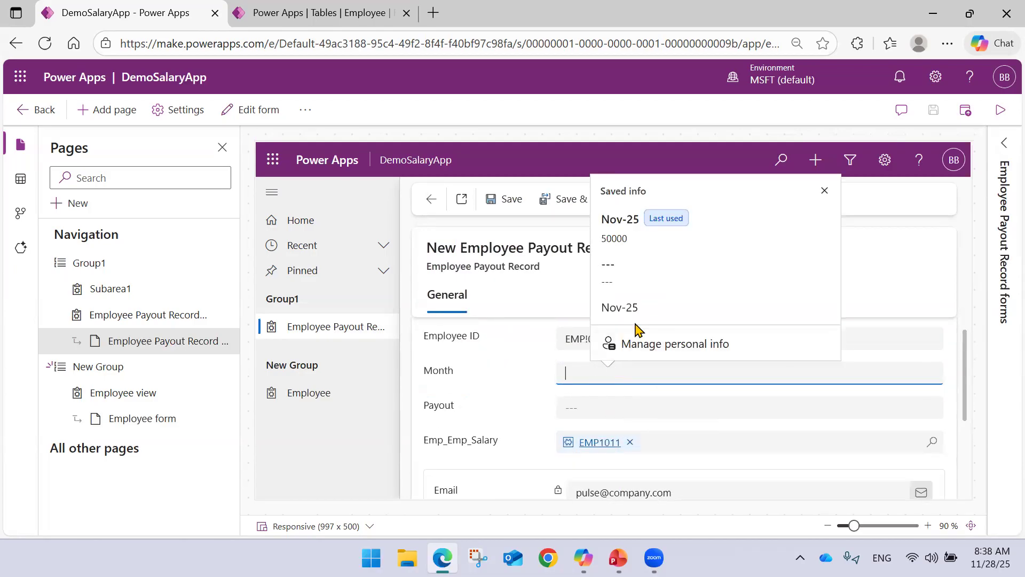
{"action": "left_click", "coordinate": [639, 316]}
{"action": "left_click", "coordinate": [594, 413]}
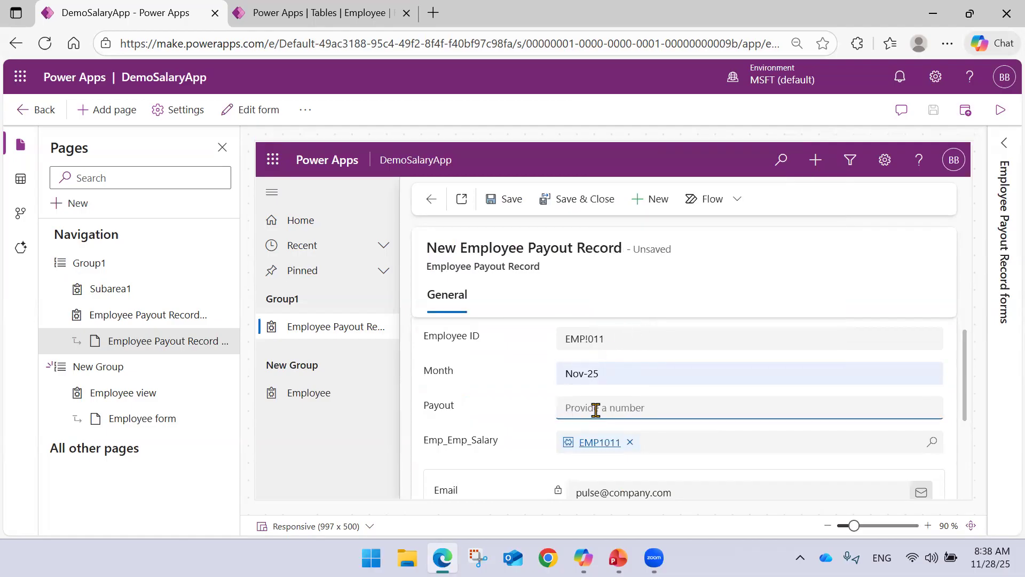
{"action": "scroll", "coordinate": [595, 410], "scroll_direction": "down", "scroll_amount": 3}
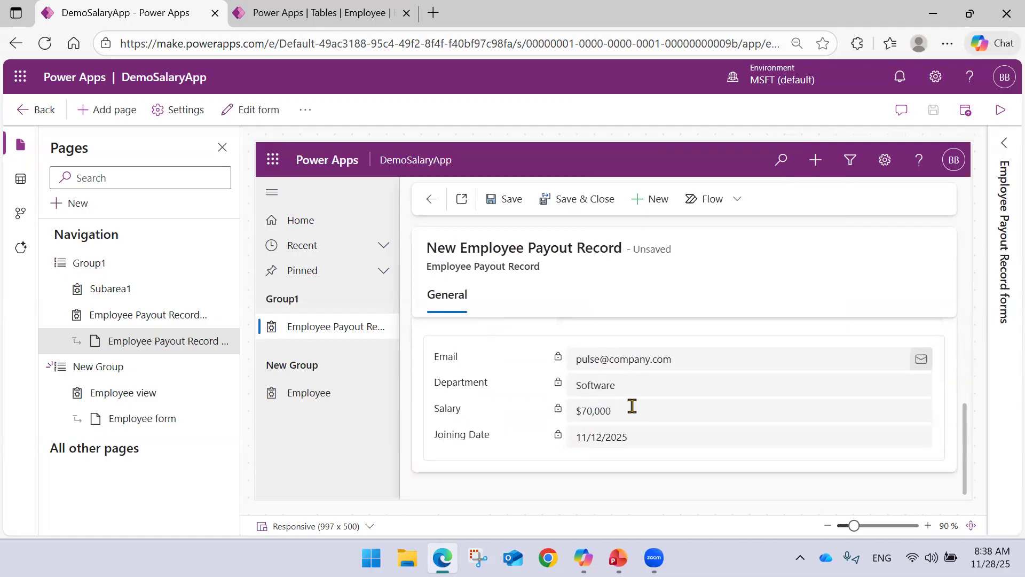
{"action": "scroll", "coordinate": [631, 406], "scroll_direction": "up", "scroll_amount": 3}
{"action": "type", "text": "45000"}
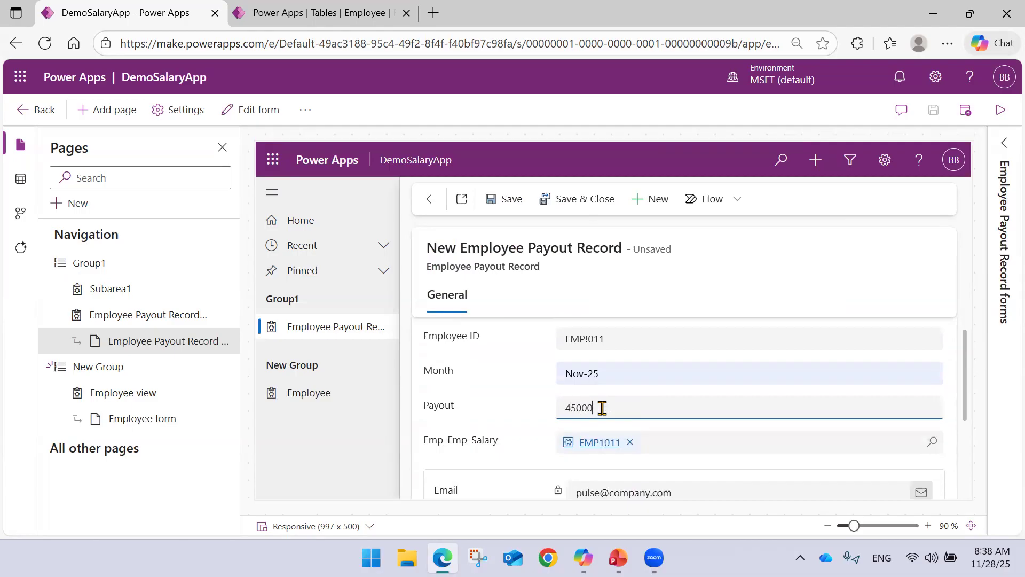
{"action": "scroll", "coordinate": [603, 408], "scroll_direction": "down", "scroll_amount": 3}
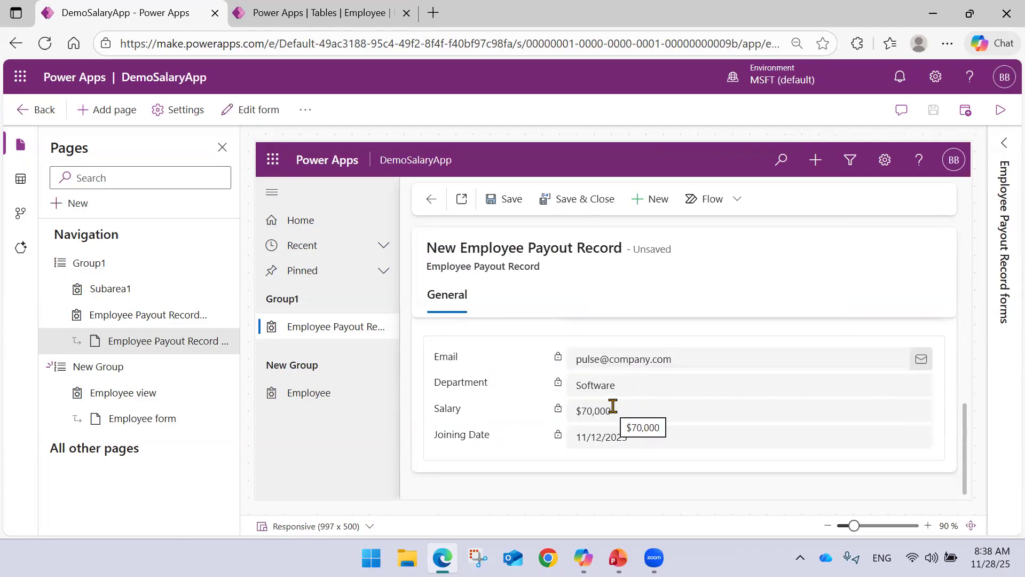
{"action": "scroll", "coordinate": [555, 421], "scroll_direction": "up", "scroll_amount": 3}
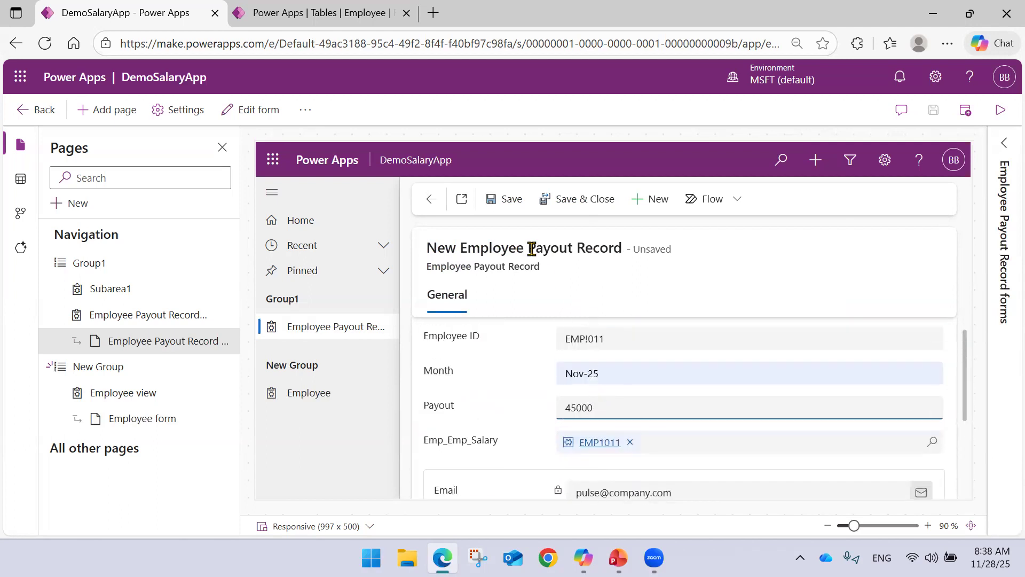
Save the payout record, correct its Employee ID to match the linked employee, and return to the Employee Payout Details list.
{"action": "left_click", "coordinate": [506, 202]}
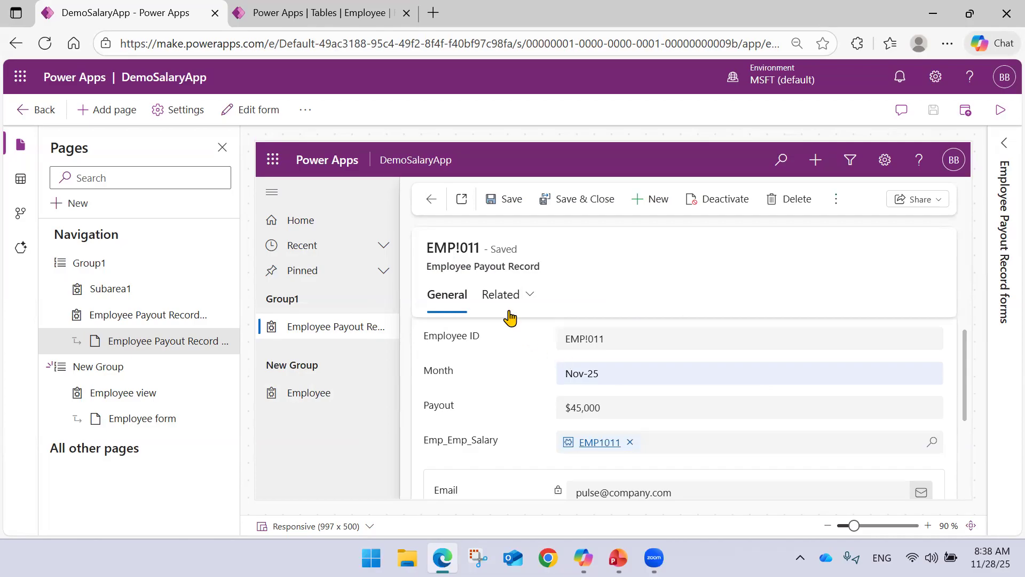
{"action": "scroll", "coordinate": [643, 395], "scroll_direction": "down", "scroll_amount": 3}
{"action": "scroll", "coordinate": [642, 395], "scroll_direction": "up", "scroll_amount": 3}
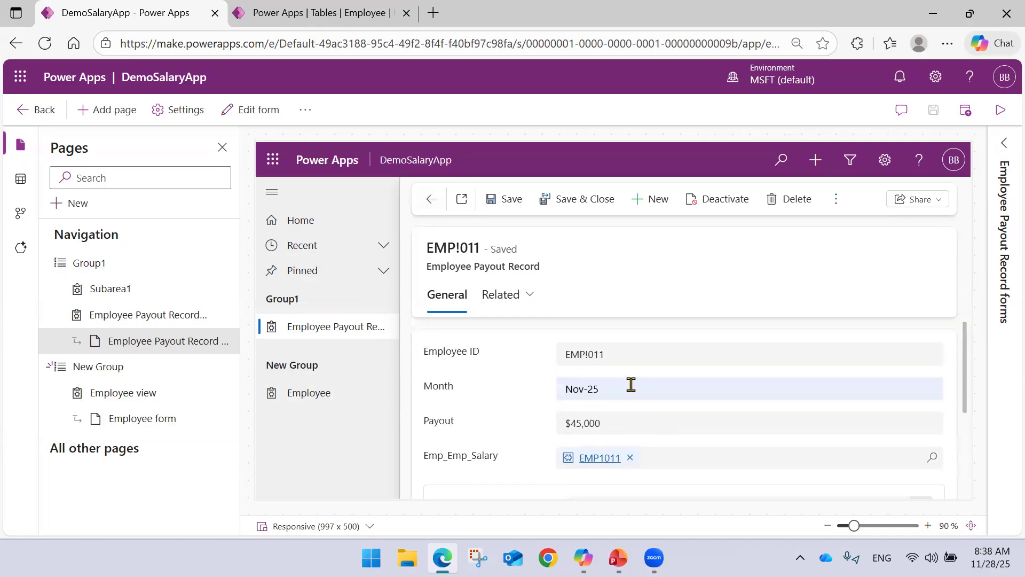
{"action": "left_click", "coordinate": [587, 355]}
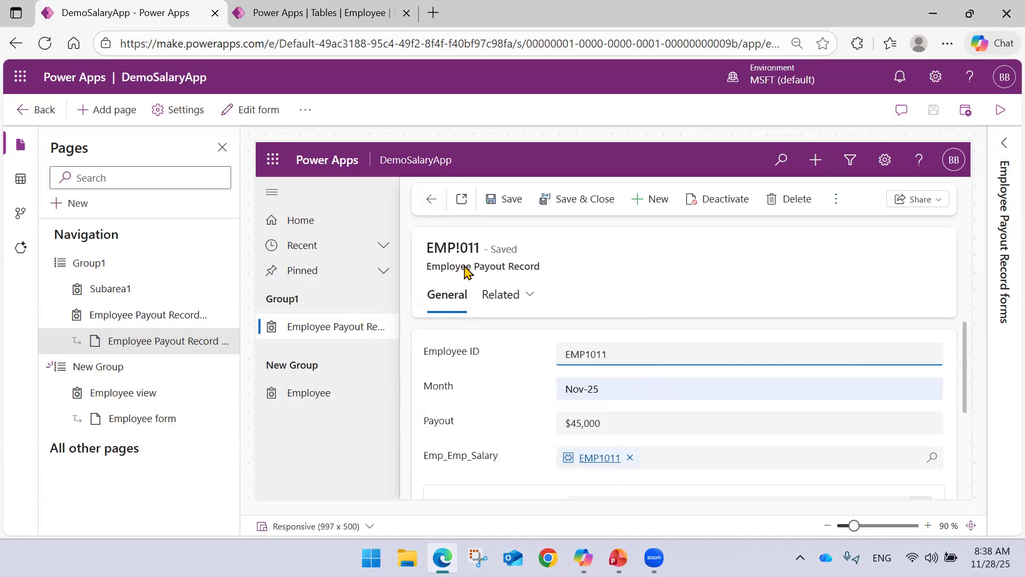
{"action": "left_click", "coordinate": [432, 199]}
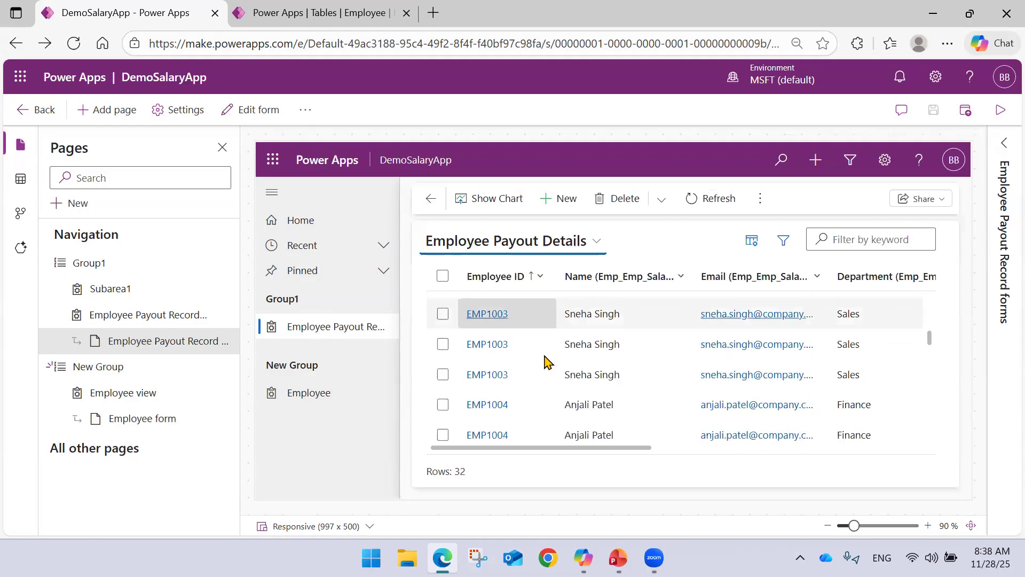
Find the new payout record in Employee Payout Details, open it to check its fields, and return to the list.
{"action": "scroll", "coordinate": [545, 362], "scroll_direction": "down", "scroll_amount": 5}
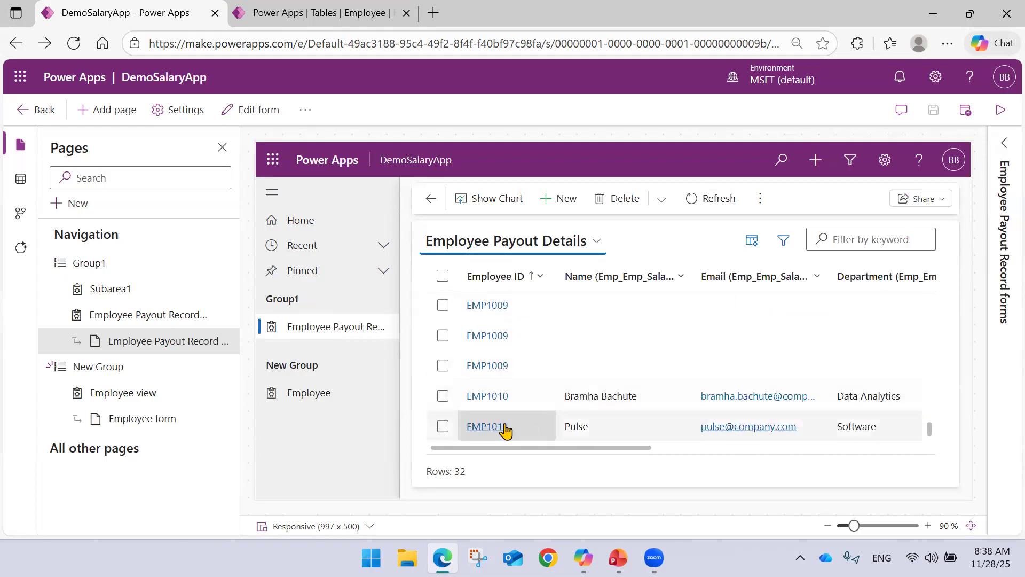
{"action": "left_click_drag", "start_coordinate": [508, 451], "coordinate": [460, 464]}
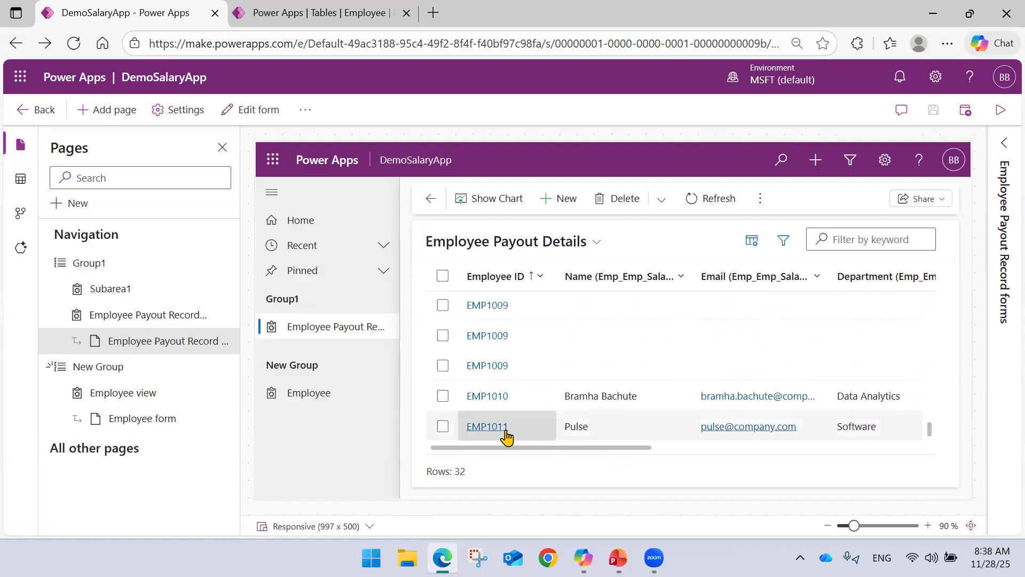
{"action": "left_click", "coordinate": [475, 427]}
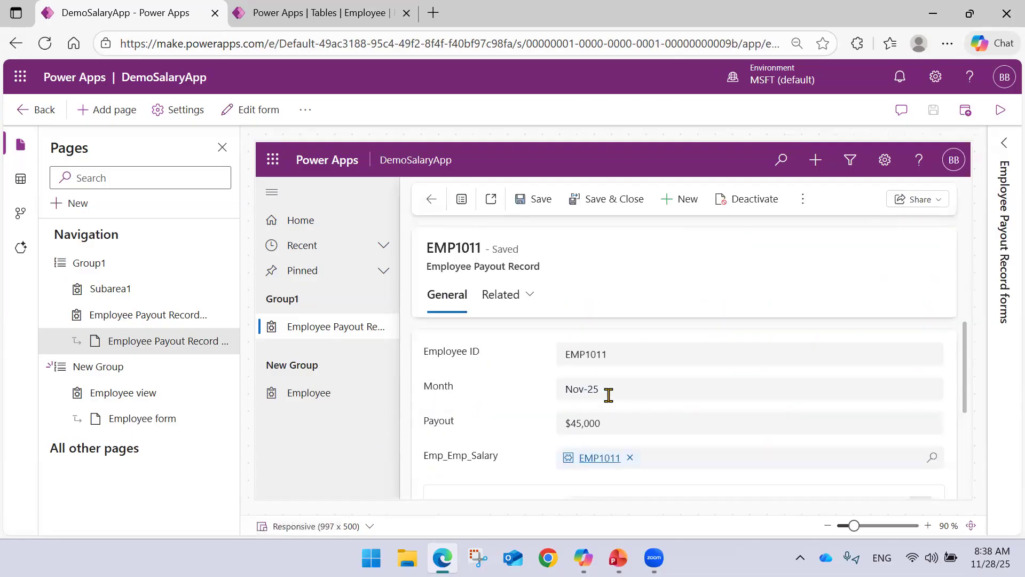
{"action": "scroll", "coordinate": [601, 387], "scroll_direction": "down", "scroll_amount": 3}
{"action": "scroll", "coordinate": [600, 384], "scroll_direction": "up", "scroll_amount": 4}
{"action": "left_click", "coordinate": [432, 198]}
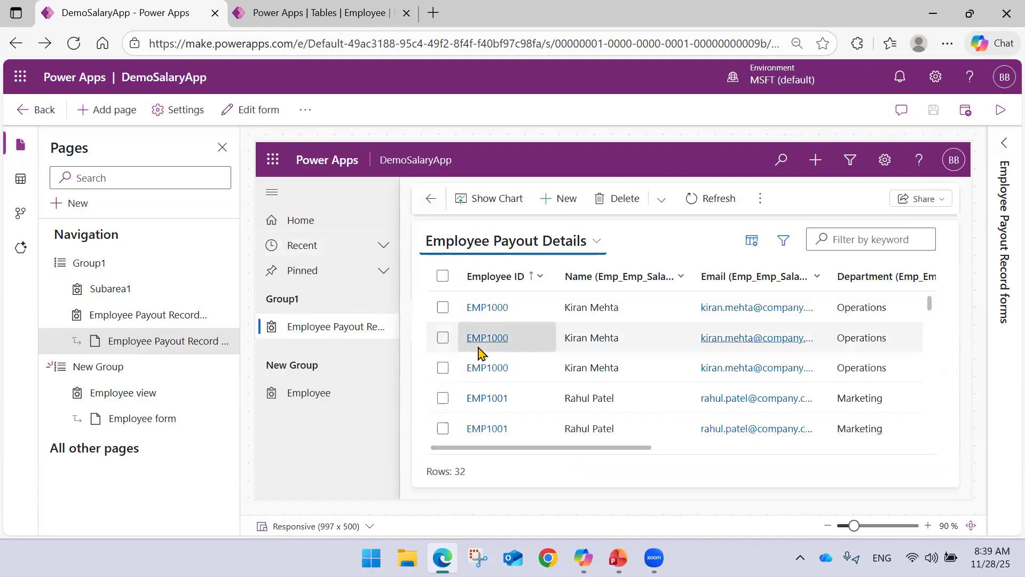
{"action": "scroll", "coordinate": [483, 344], "scroll_direction": "down", "scroll_amount": 5}
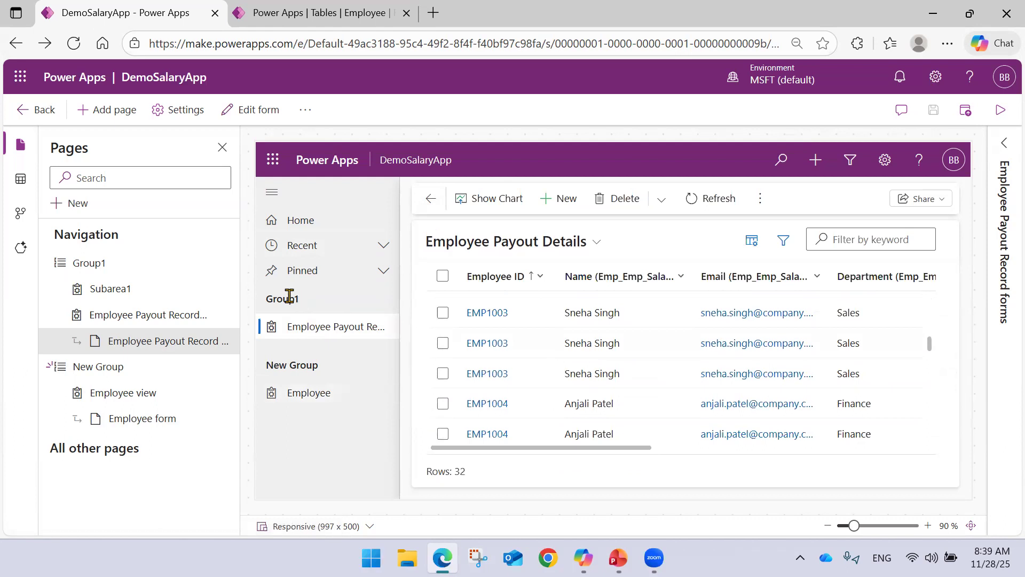
Open the Employee page under New Group and look through the Active Employee columns up to Status.
{"action": "left_click", "coordinate": [327, 394]}
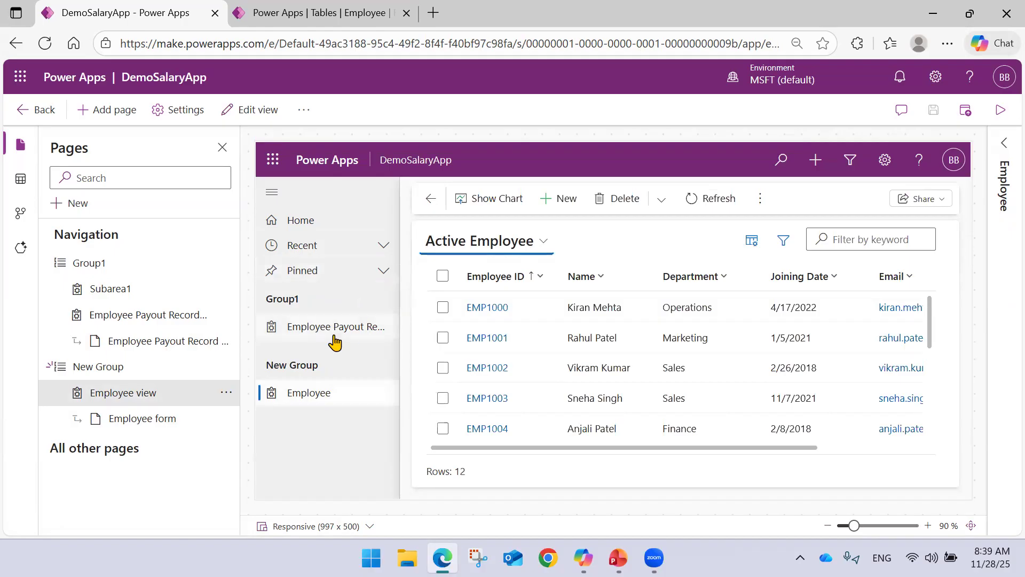
{"action": "left_click", "coordinate": [284, 297]}
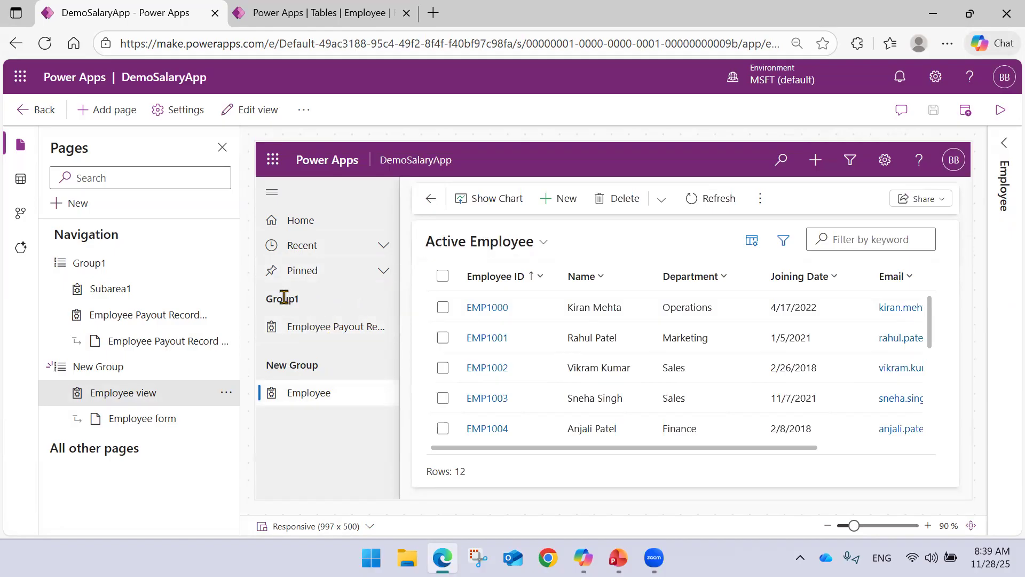
{"action": "double_click", "coordinate": [284, 297]}
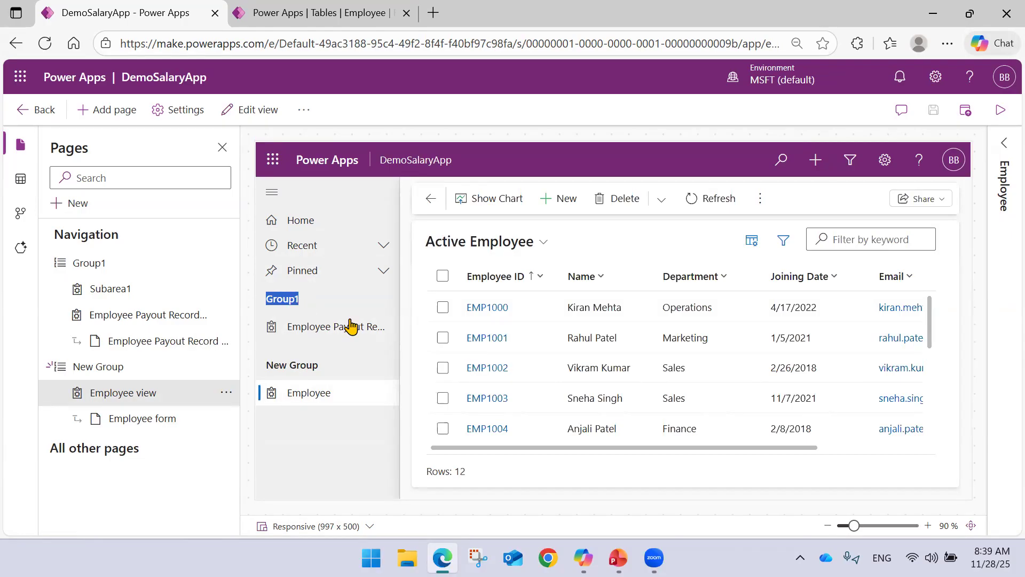
{"action": "scroll", "coordinate": [662, 457], "scroll_direction": "right", "scroll_amount": 1}
{"action": "left_click_drag", "start_coordinate": [662, 453], "coordinate": [778, 455]}
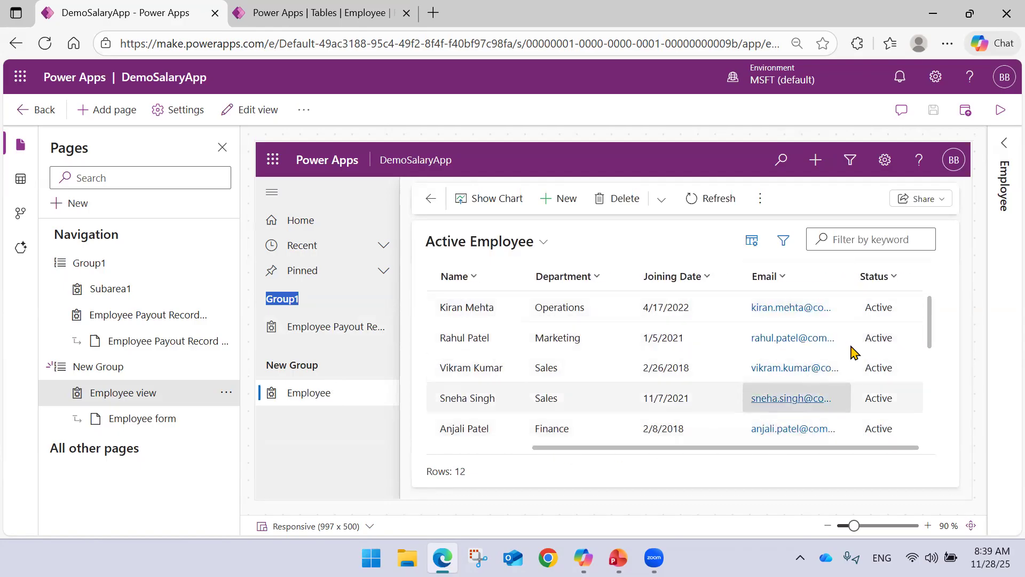
{"action": "left_click_drag", "start_coordinate": [613, 453], "coordinate": [466, 464]}
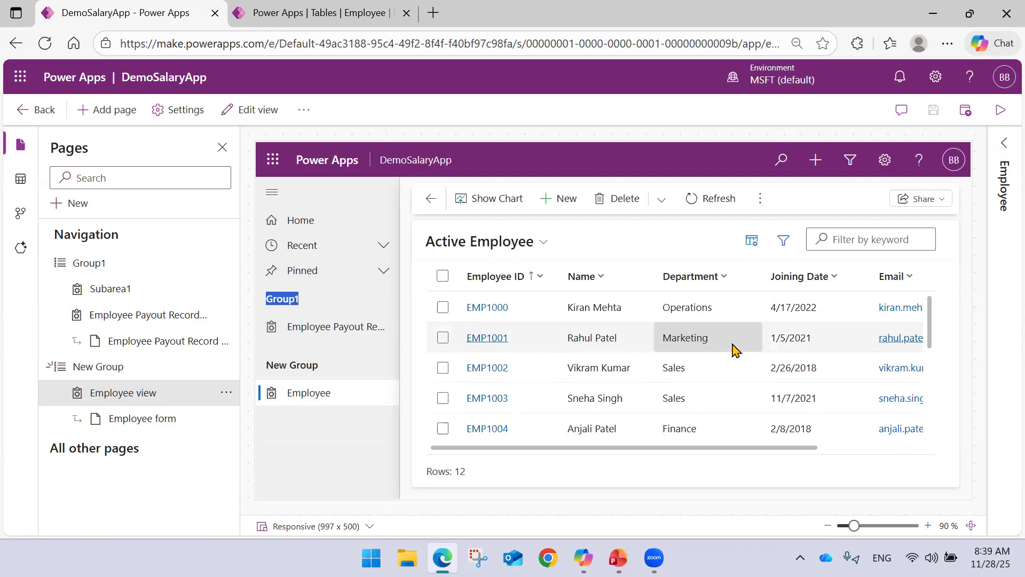
Switch to the PowerPoint slide show to review the Model Driven Application topics, and return to DemoSalaryApp in the browser.
{"action": "left_click", "coordinate": [618, 557]}
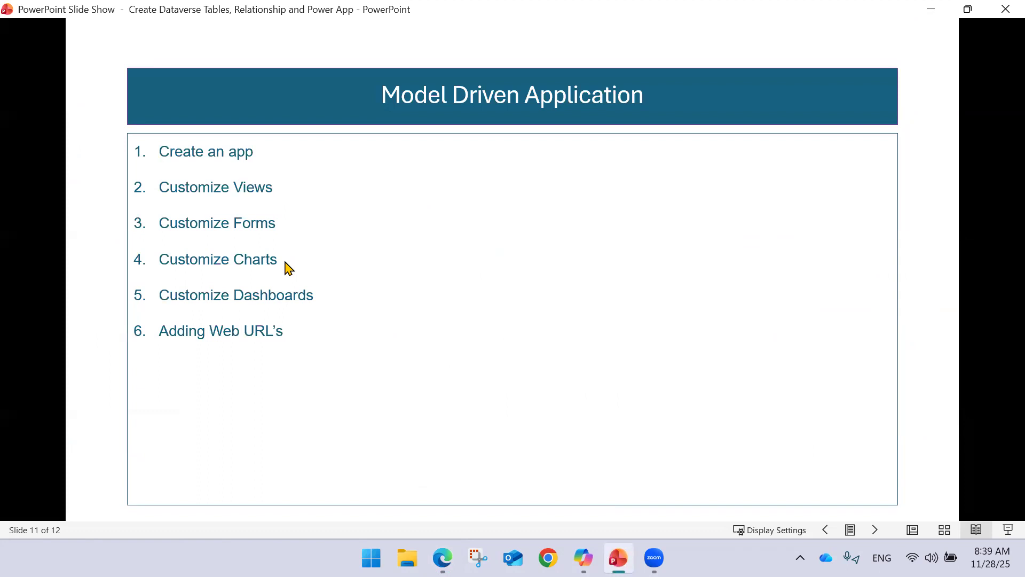
{"action": "mouse_move", "coordinate": [442, 558]}
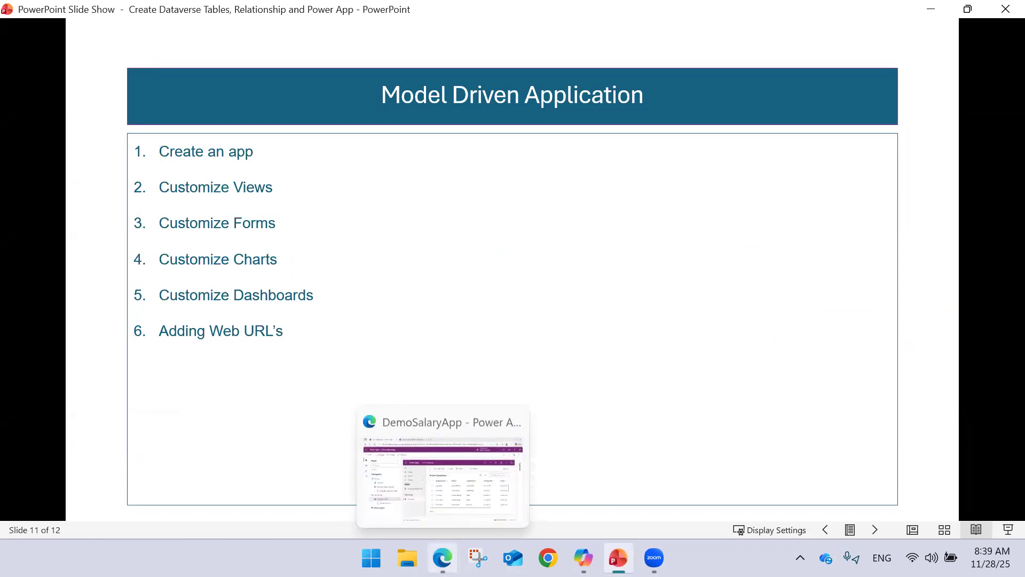
{"action": "left_click", "coordinate": [463, 470]}
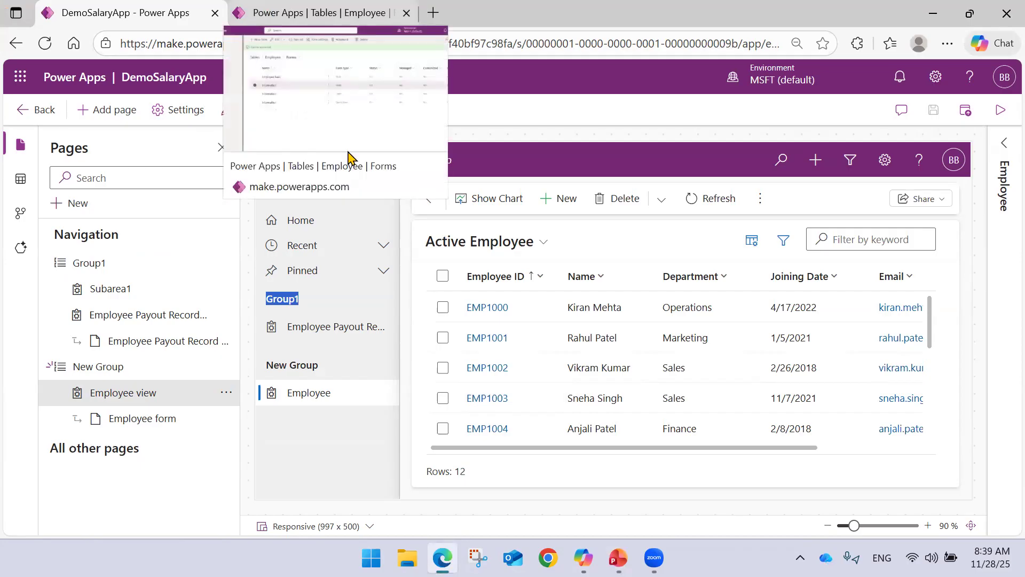
Show the charts on the Employee page and on the Employee Payout Record page.
{"action": "left_click", "coordinate": [488, 198]}
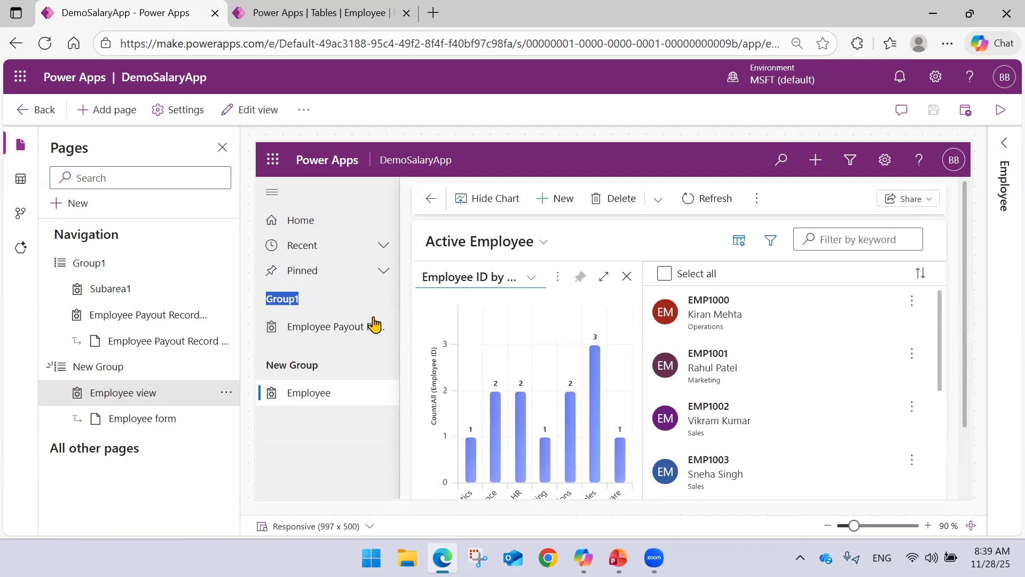
{"action": "left_click", "coordinate": [320, 327]}
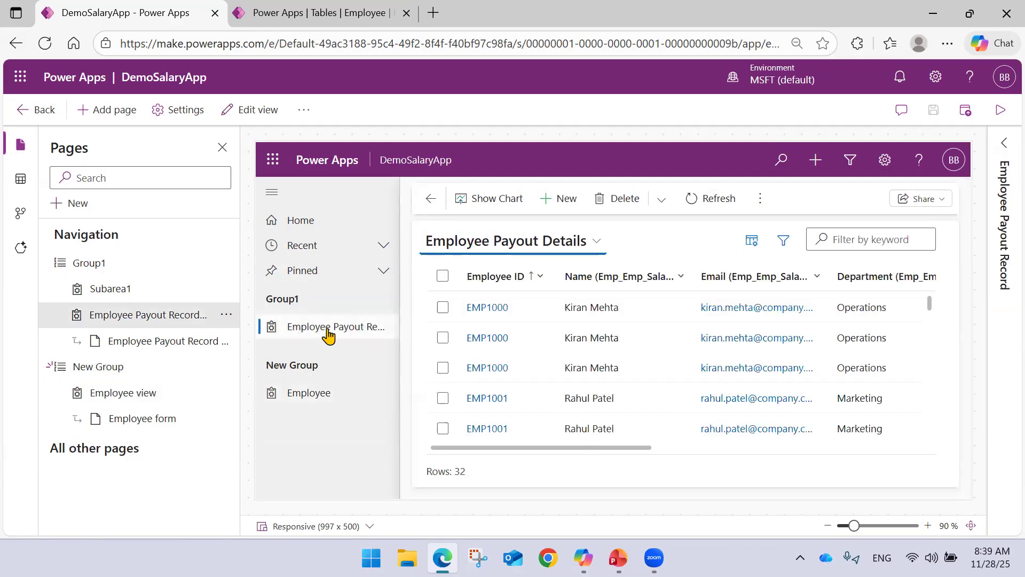
{"action": "left_click", "coordinate": [486, 198]}
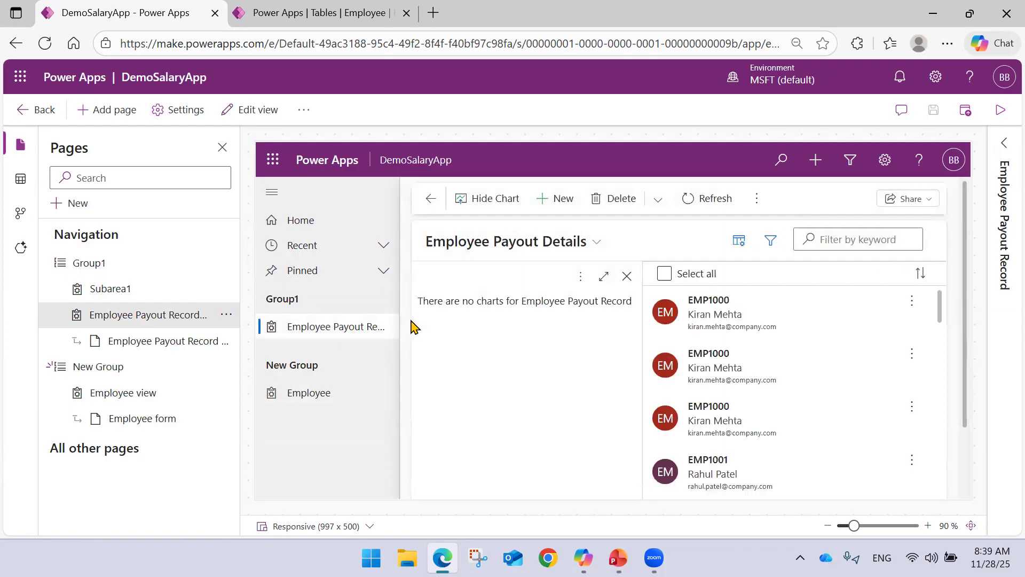
Open the Employee Payout Record table from the custom tables in the other Power Apps browser tab.
{"action": "left_click", "coordinate": [329, 12]}
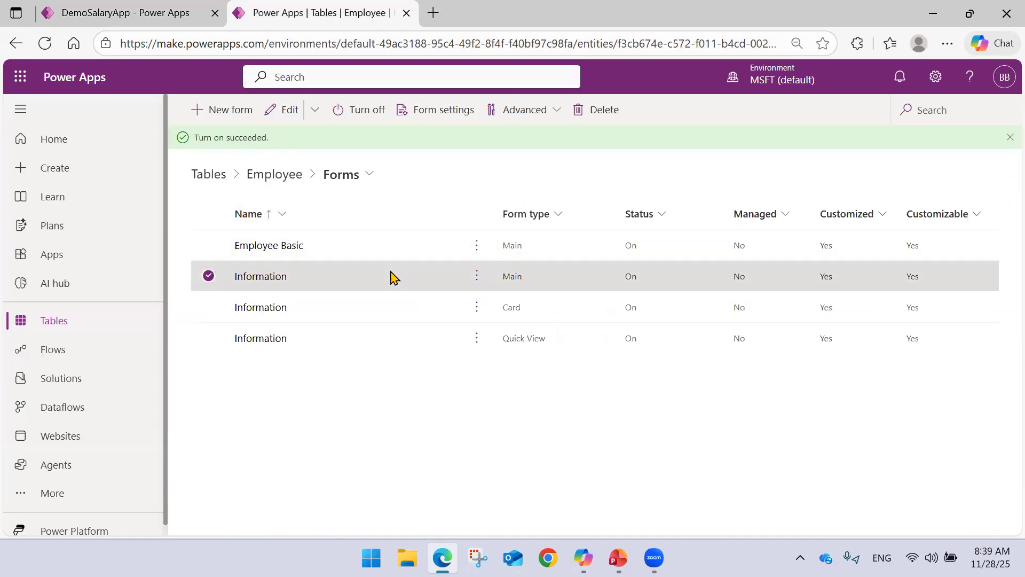
{"action": "left_click", "coordinate": [224, 176]}
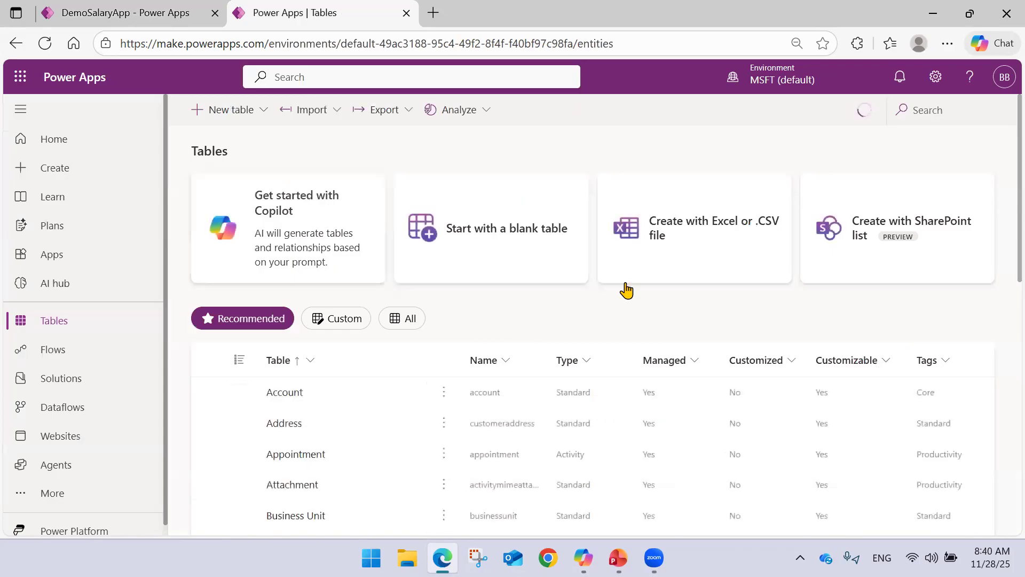
{"action": "scroll", "coordinate": [587, 304], "scroll_direction": "down", "scroll_amount": 3}
{"action": "scroll", "coordinate": [481, 305], "scroll_direction": "up", "scroll_amount": 3}
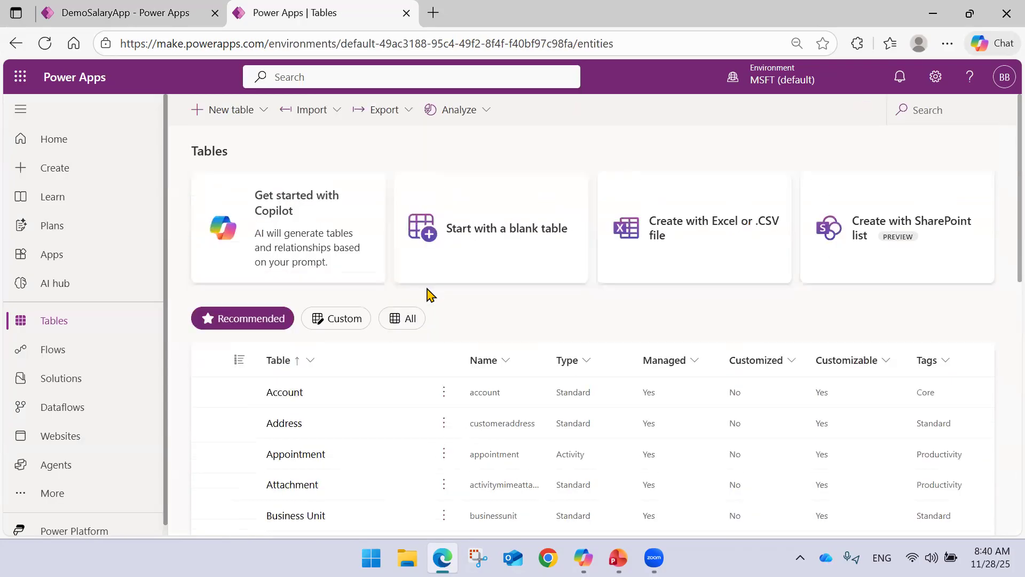
{"action": "left_click", "coordinate": [329, 320]}
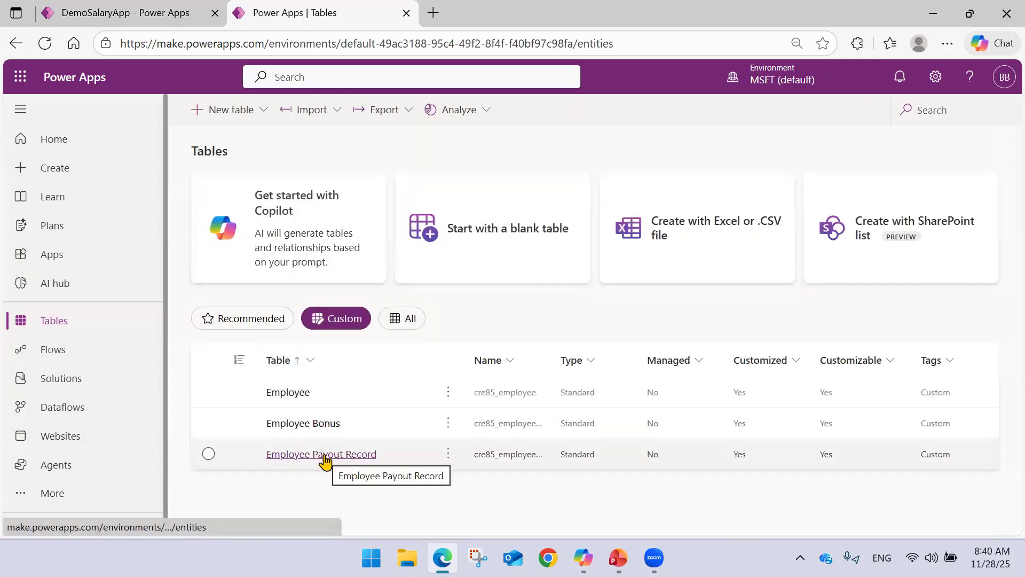
{"action": "left_click", "coordinate": [228, 457]}
{"action": "left_click", "coordinate": [230, 460]}
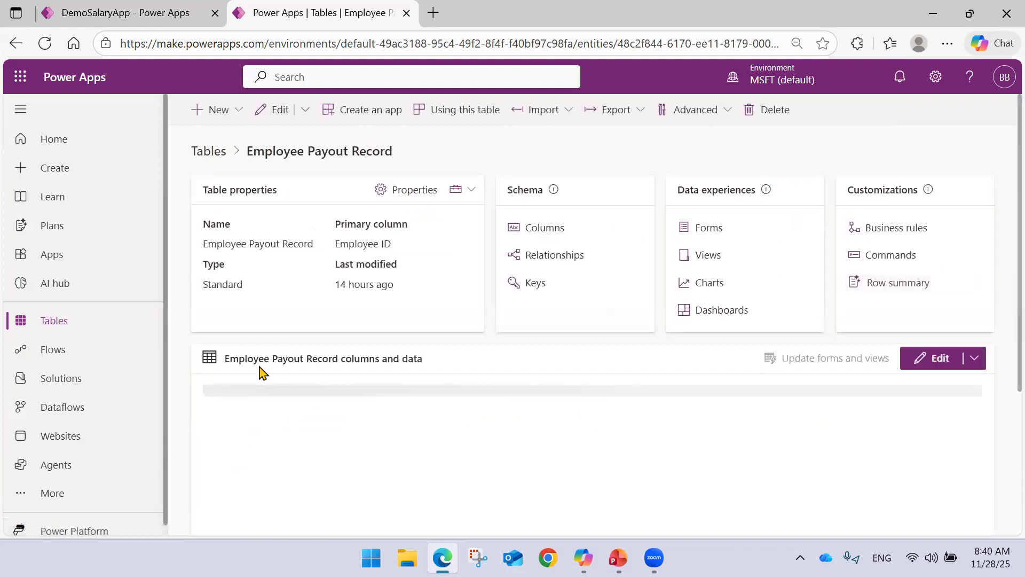
Start a new chart for the Employee Payout Record table and return to the table's Charts page.
{"action": "left_click", "coordinate": [691, 290]}
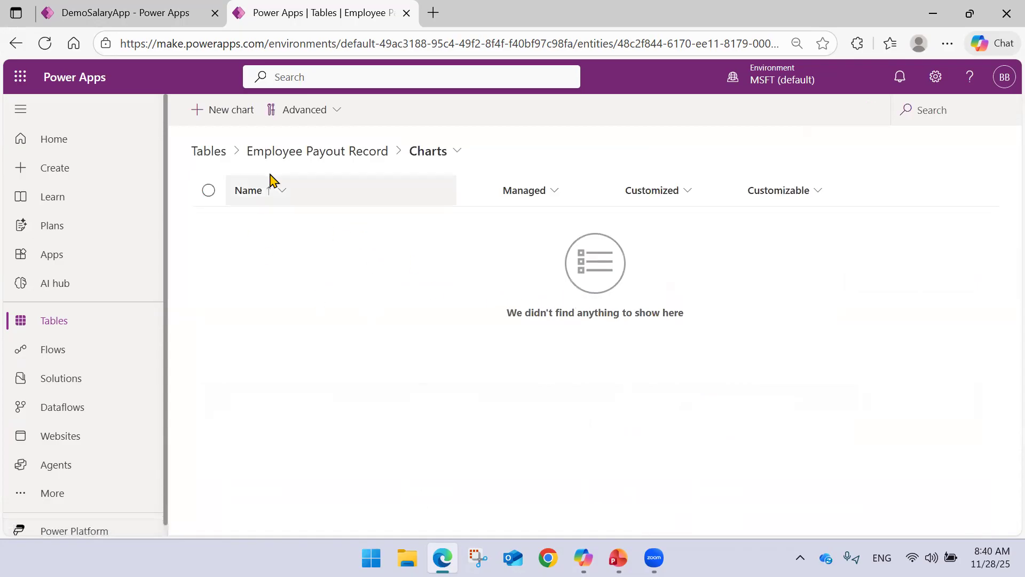
{"action": "left_click", "coordinate": [220, 109]}
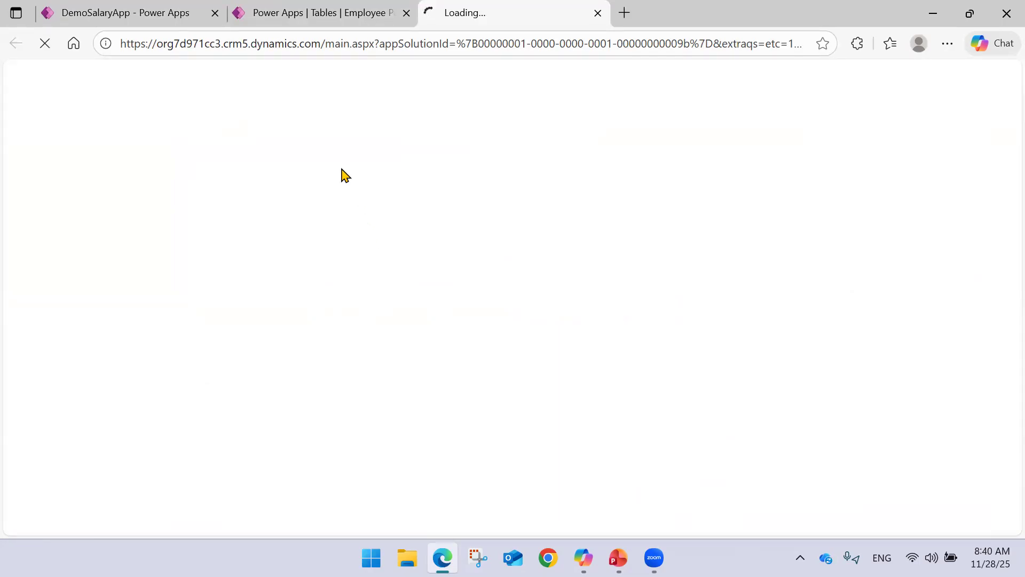
{"action": "left_click", "coordinate": [351, 6]}
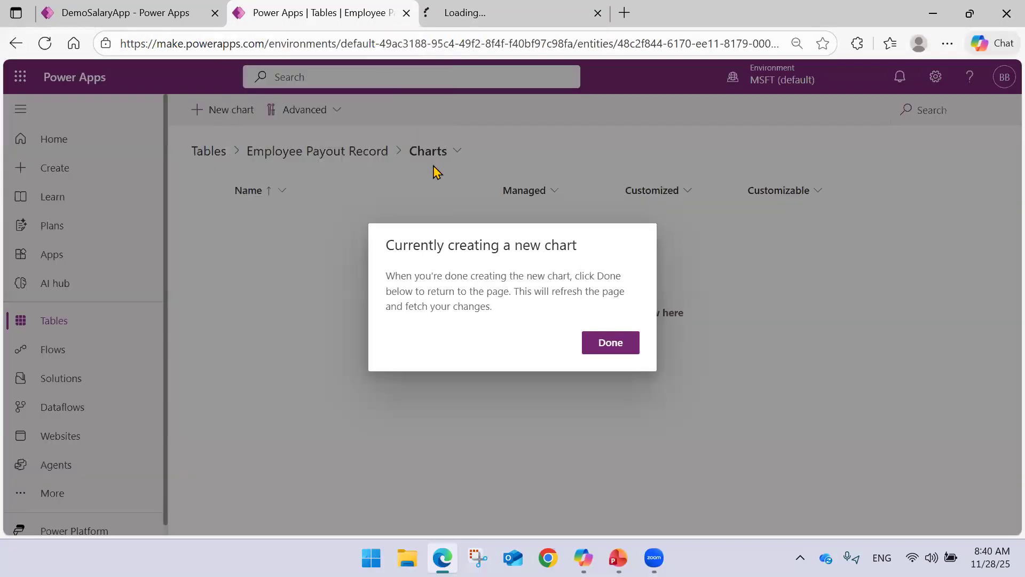
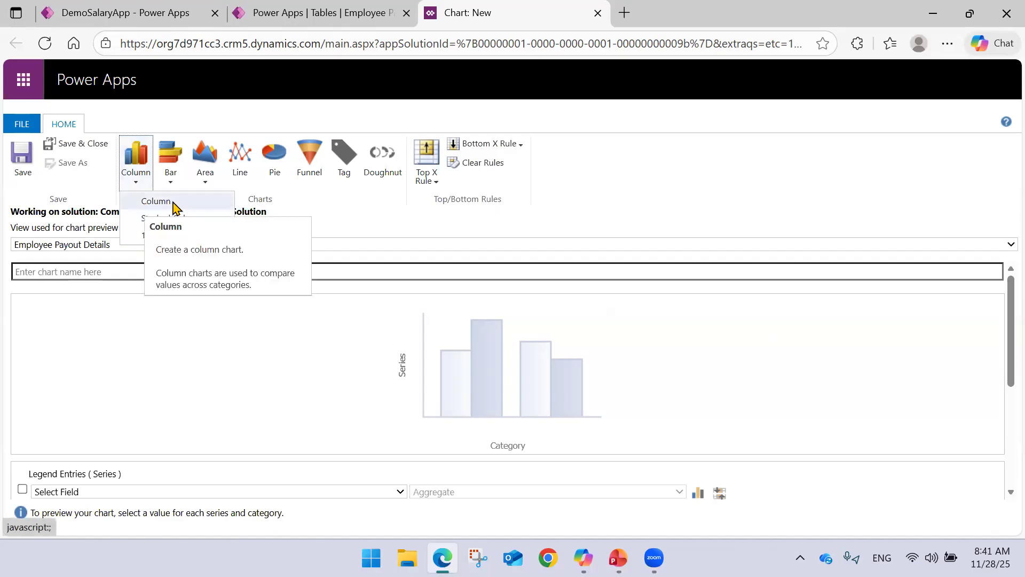
Make the new chart a column chart with Month as the series, aggregated by Count:All.
{"action": "left_click", "coordinate": [172, 202]}
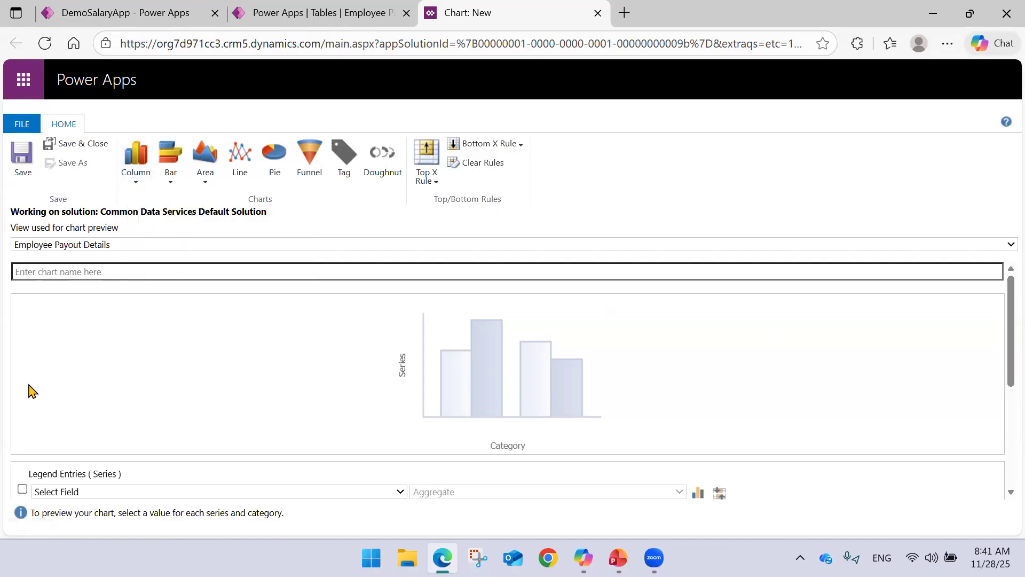
{"action": "scroll", "coordinate": [222, 359], "scroll_direction": "down", "scroll_amount": 3}
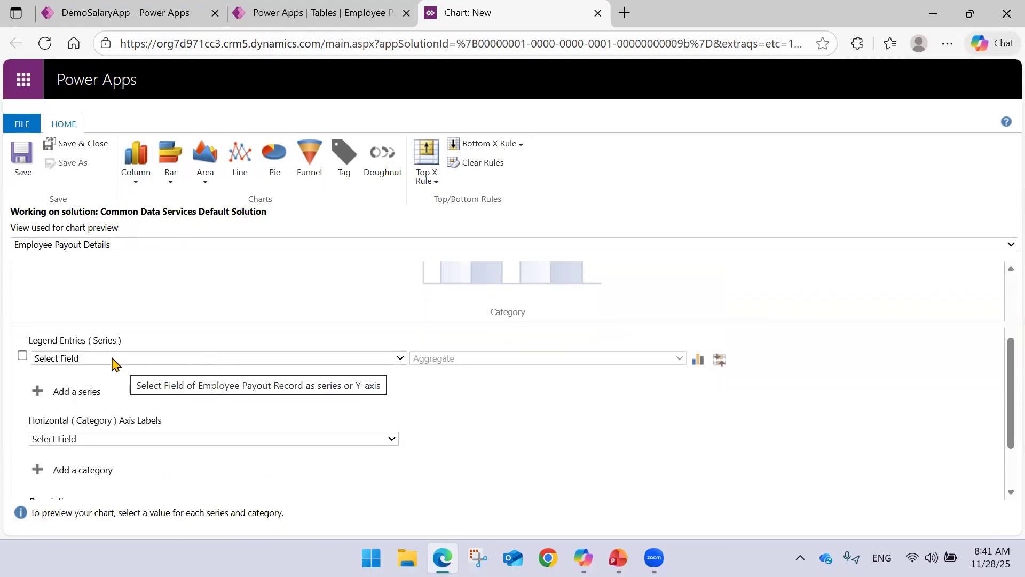
{"action": "left_click", "coordinate": [114, 365]}
{"action": "left_click", "coordinate": [113, 359]}
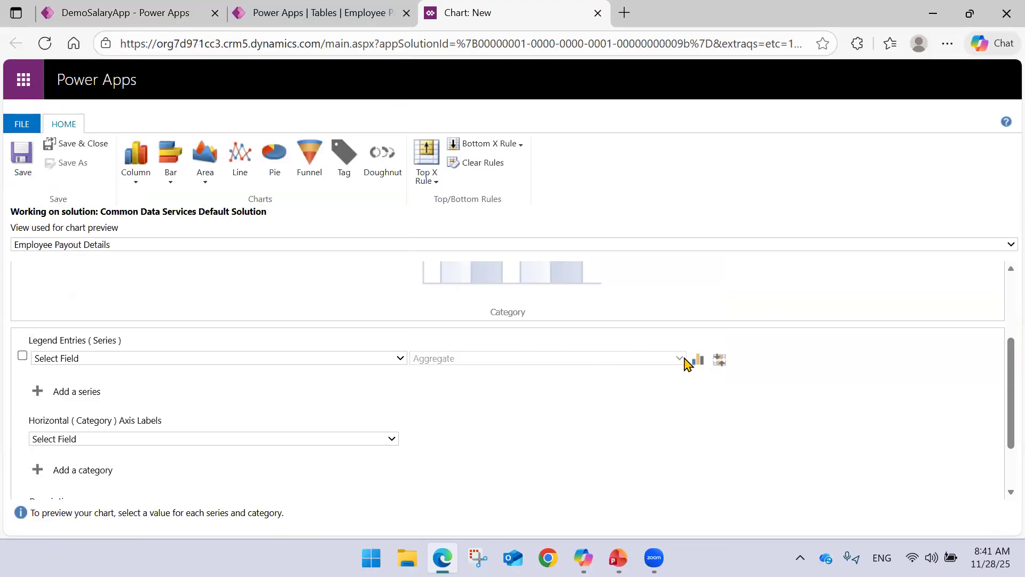
{"action": "left_click", "coordinate": [399, 361]}
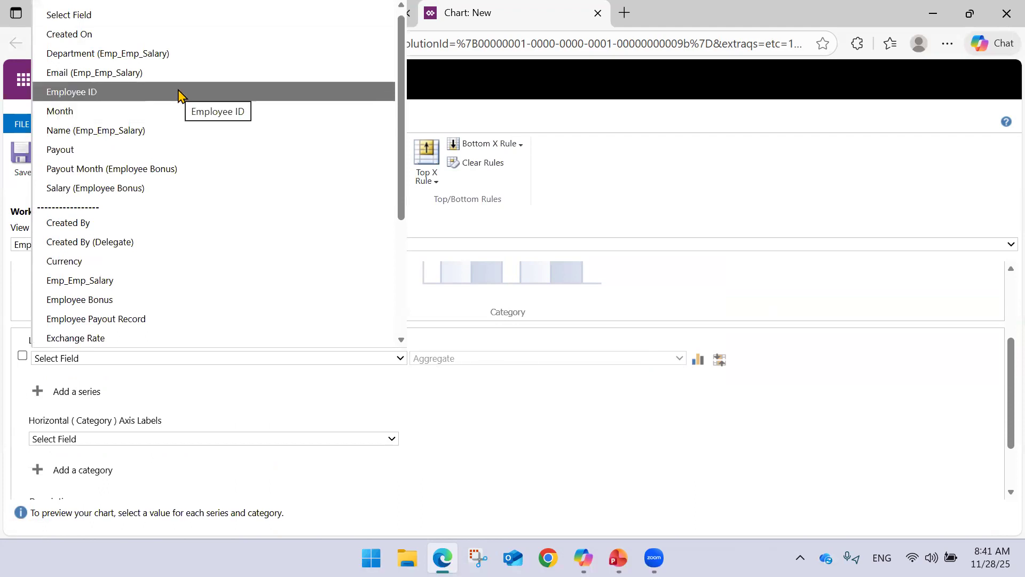
{"action": "left_click", "coordinate": [116, 113]}
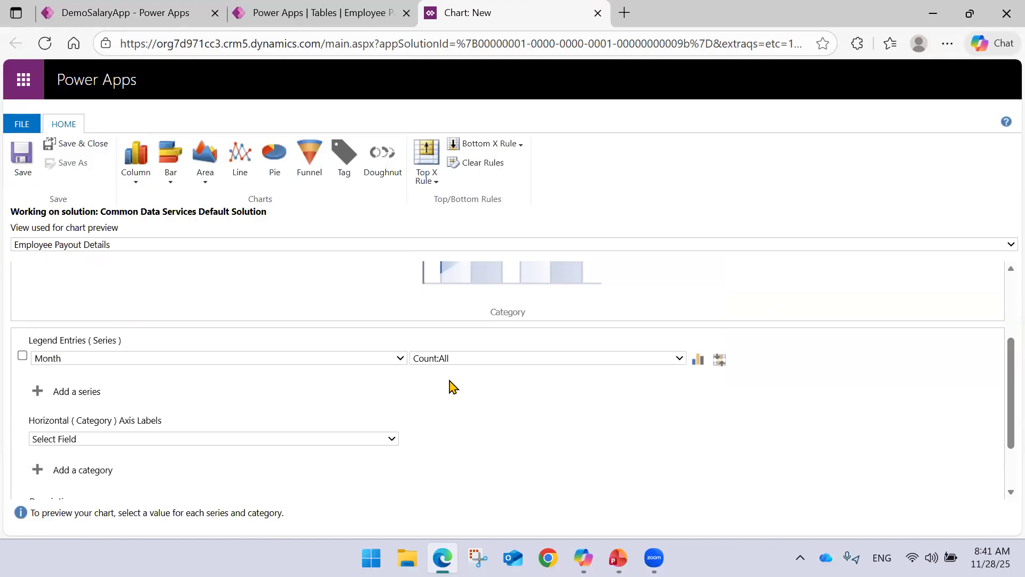
{"action": "left_click", "coordinate": [463, 359]}
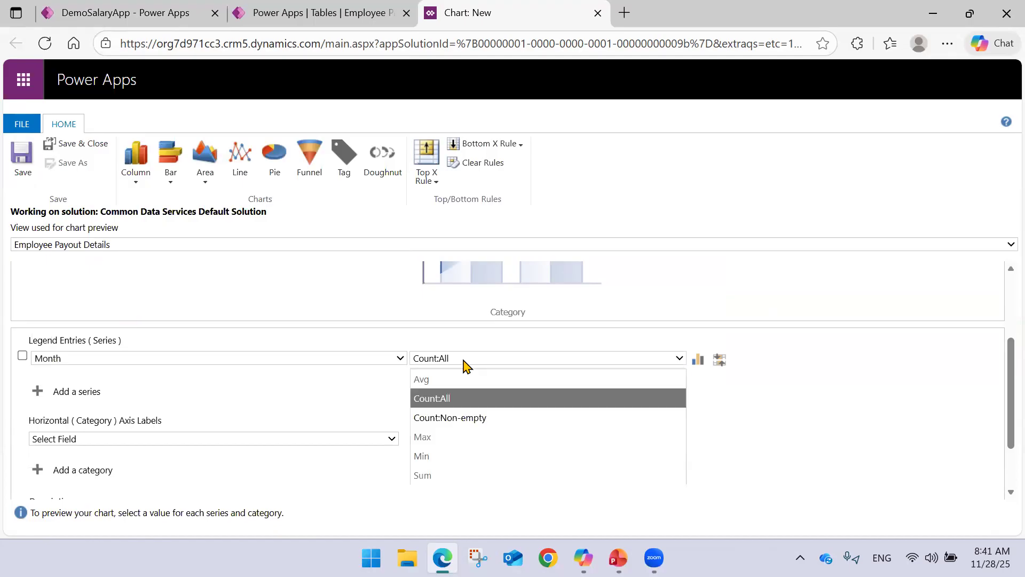
{"action": "left_click", "coordinate": [748, 401]}
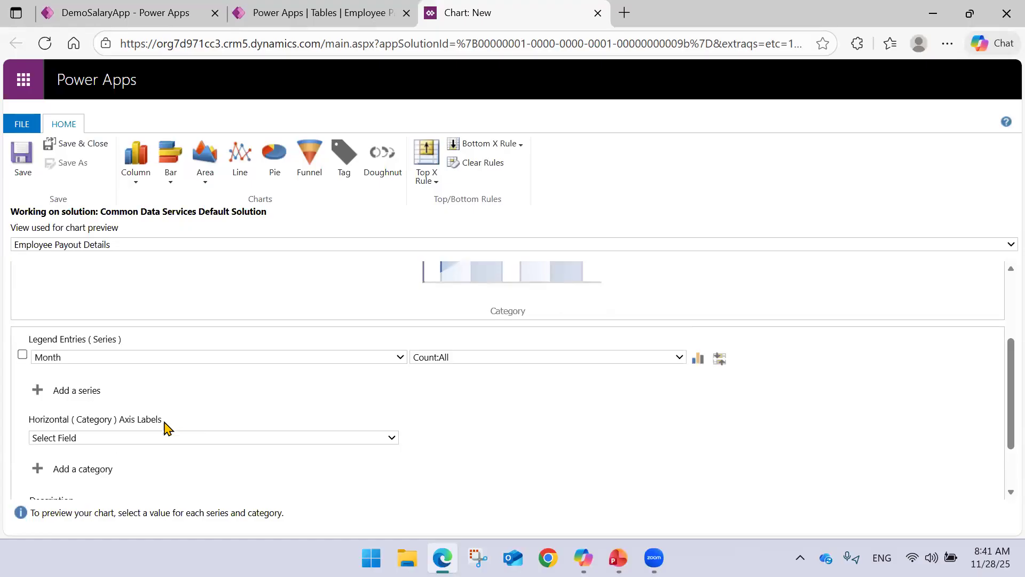
Set the chart's horizontal category axis field to Month.
{"action": "scroll", "coordinate": [165, 426], "scroll_direction": "down", "scroll_amount": 2}
{"action": "left_click", "coordinate": [114, 363]}
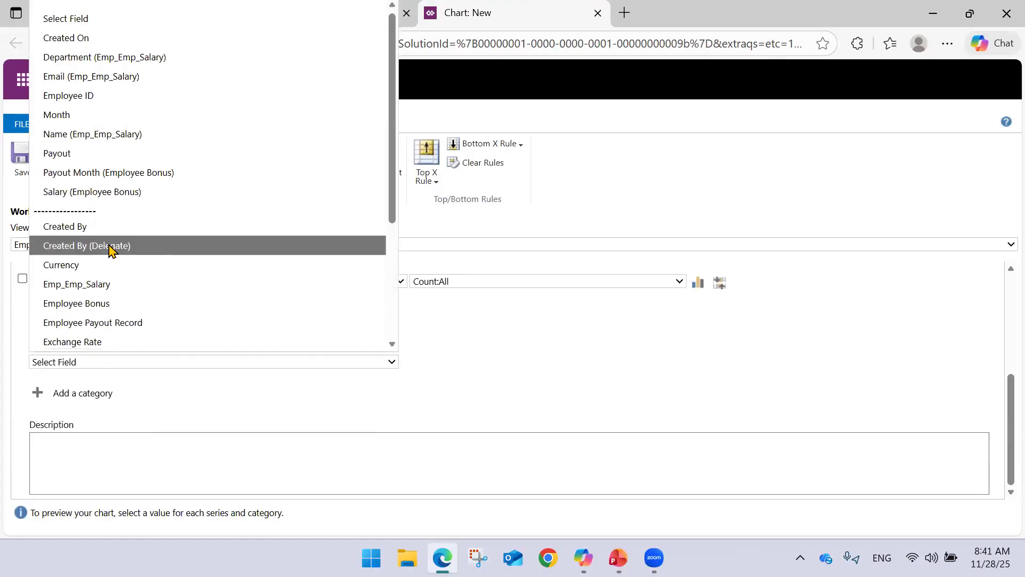
{"action": "left_click", "coordinate": [104, 115]}
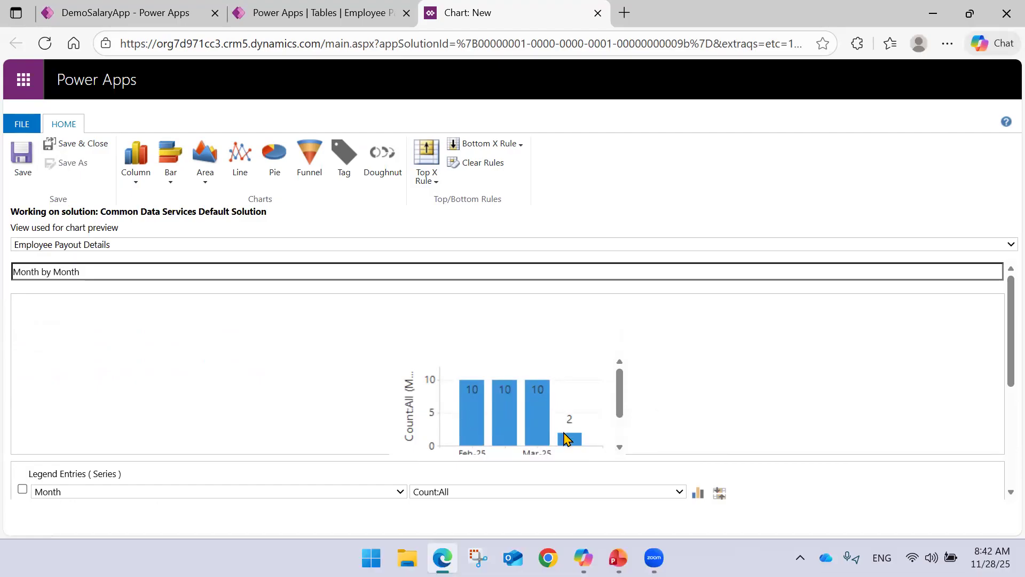
Review the column chart's preview and field settings, and save the chart.
{"action": "scroll", "coordinate": [481, 387], "scroll_direction": "down", "scroll_amount": 3}
{"action": "scroll", "coordinate": [507, 376], "scroll_direction": "up", "scroll_amount": 3}
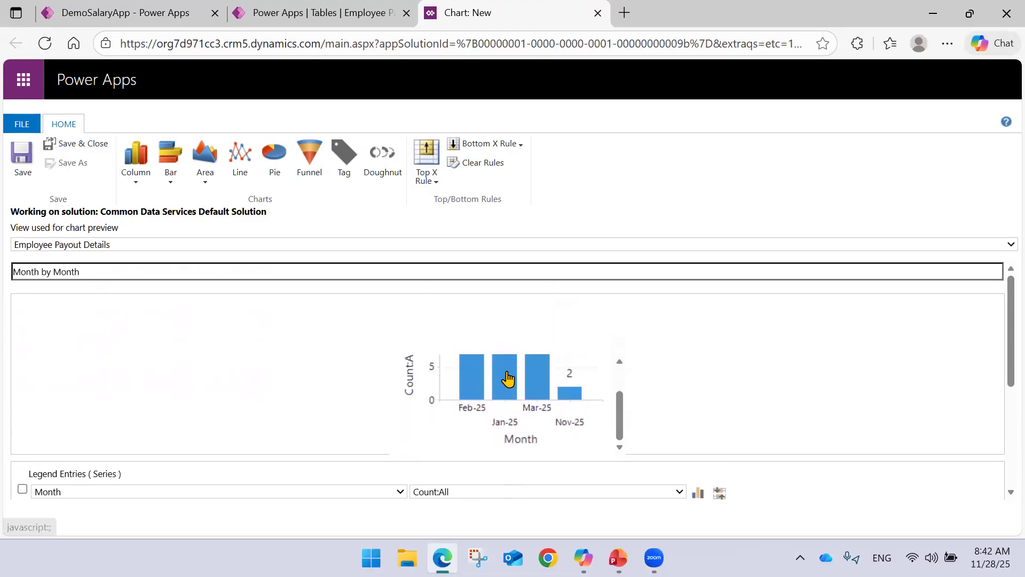
{"action": "scroll", "coordinate": [502, 419], "scroll_direction": "down", "scroll_amount": 1}
{"action": "scroll", "coordinate": [444, 389], "scroll_direction": "down", "scroll_amount": 2}
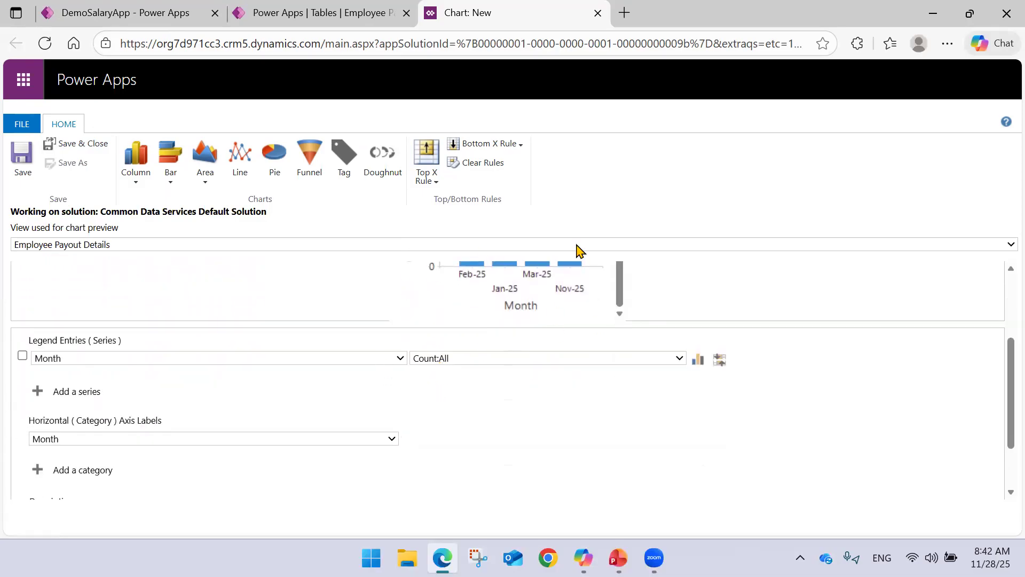
{"action": "scroll", "coordinate": [299, 369], "scroll_direction": "down", "scroll_amount": 2}
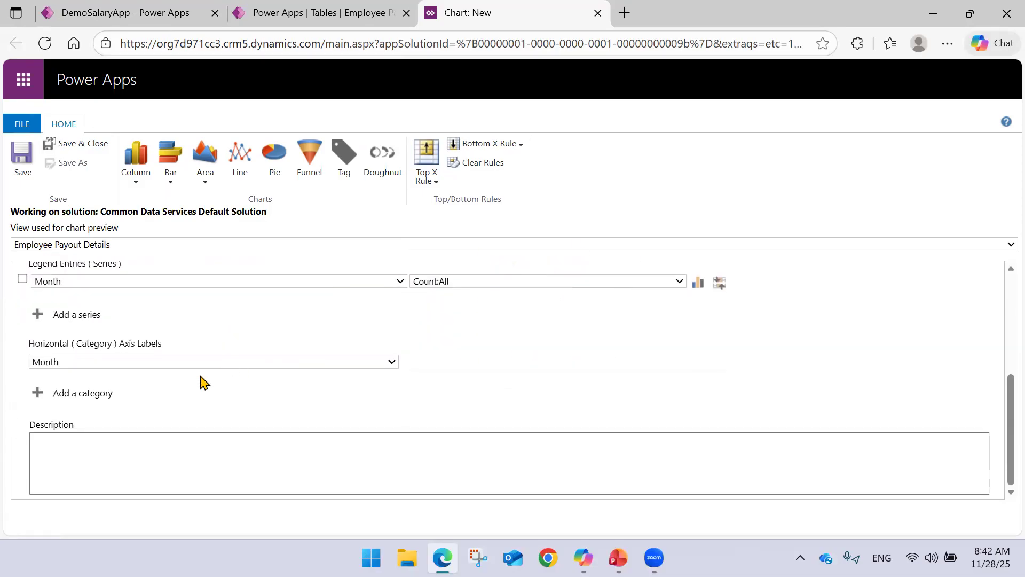
{"action": "scroll", "coordinate": [440, 343], "scroll_direction": "up", "scroll_amount": 3}
{"action": "scroll", "coordinate": [441, 343], "scroll_direction": "up", "scroll_amount": 2}
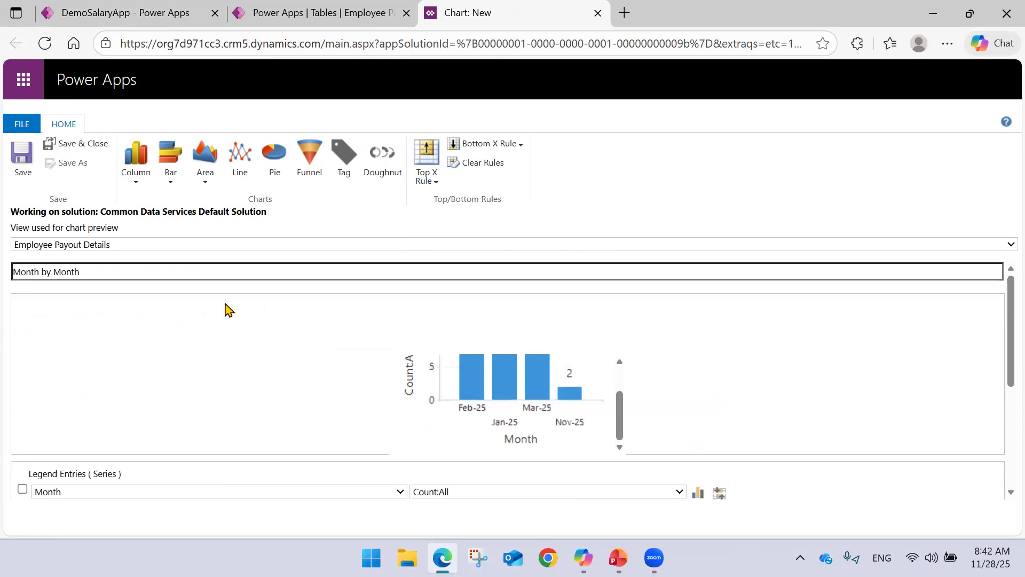
{"action": "left_click", "coordinate": [23, 160]}
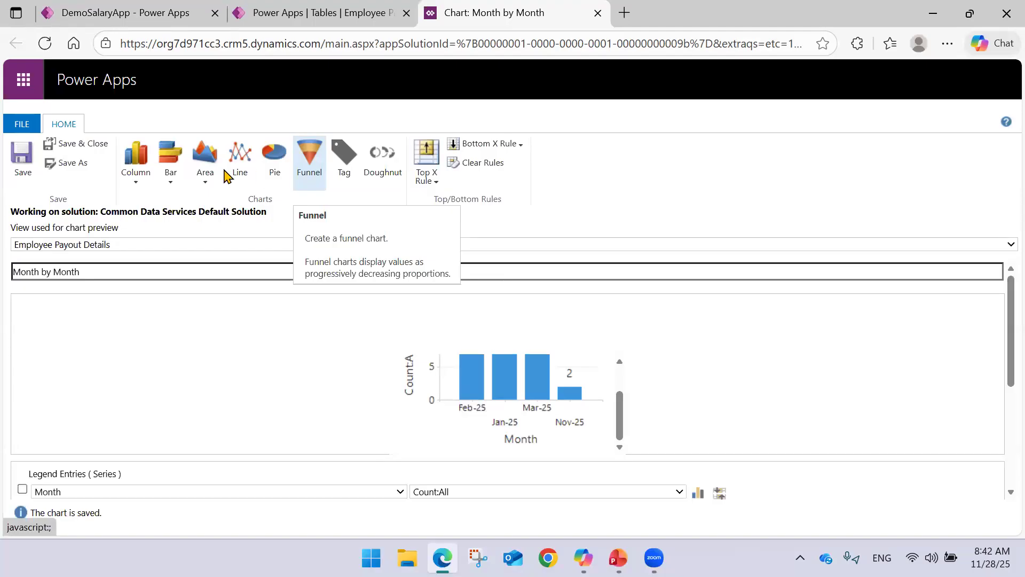
Try the Line chart type on the saved Month by Month chart.
{"action": "left_click", "coordinate": [170, 184]}
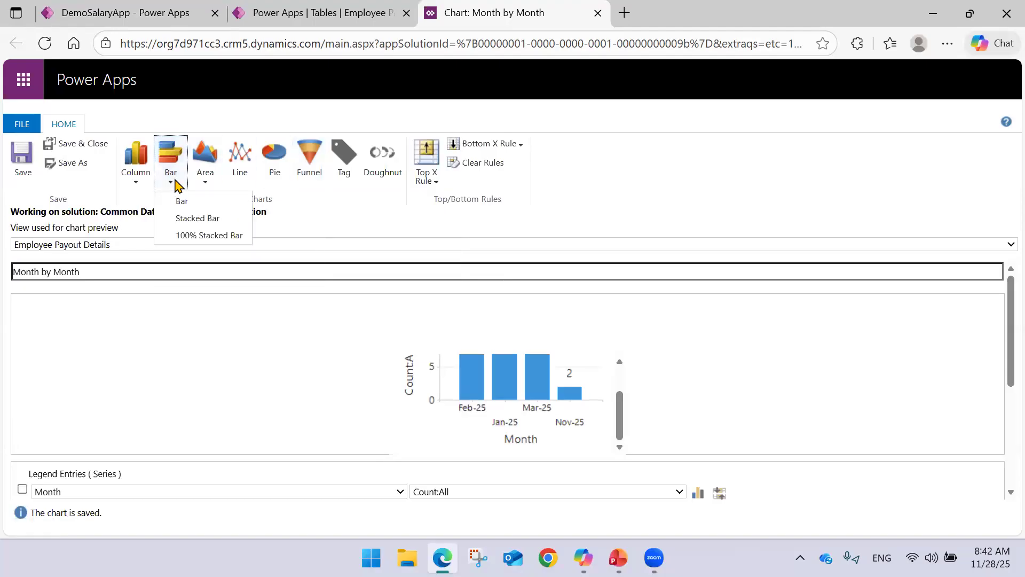
{"action": "left_click", "coordinate": [199, 175]}
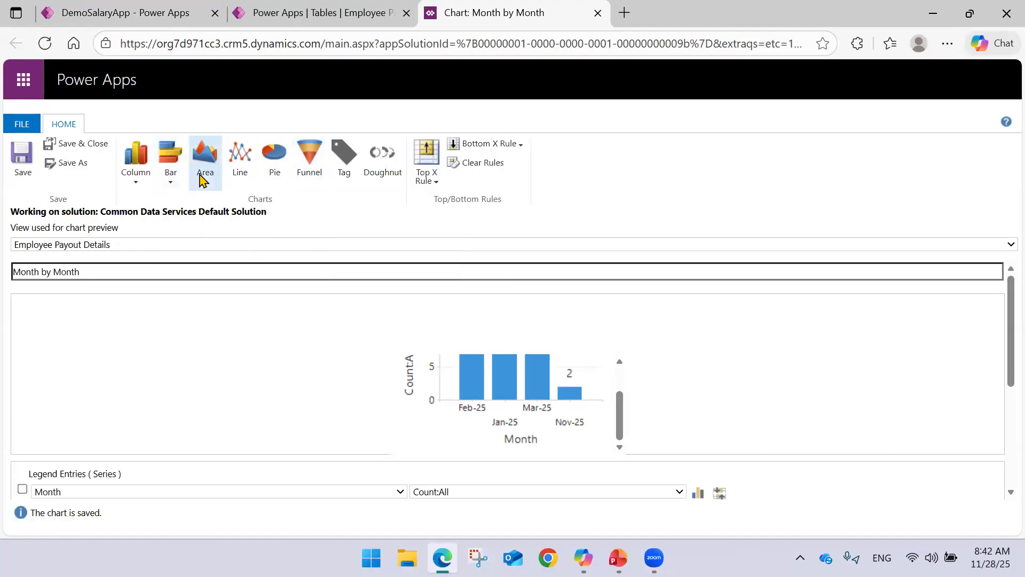
{"action": "left_click", "coordinate": [241, 174]}
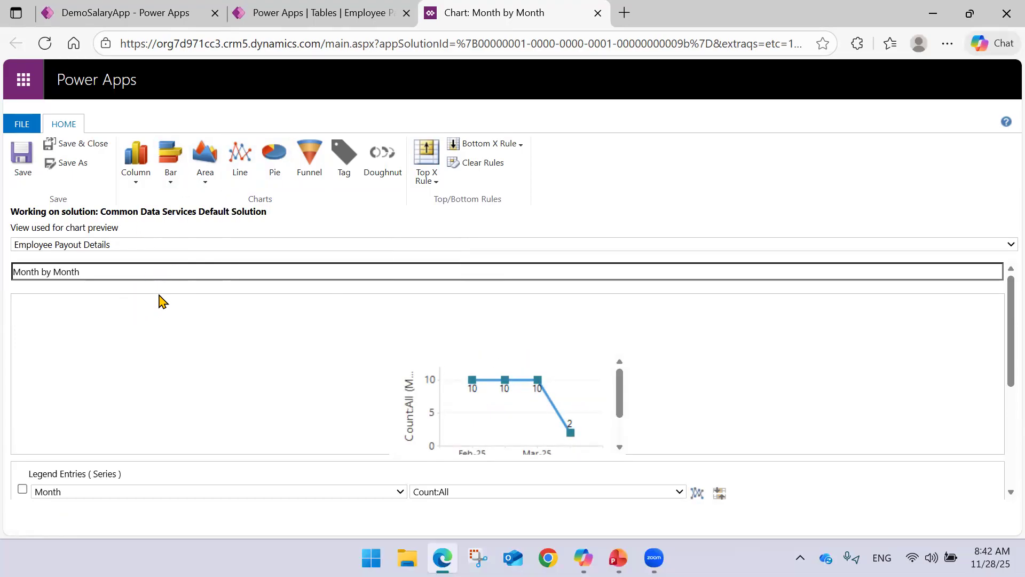
Close the chart editor without saving the line chart change and refresh the table's Charts list.
{"action": "left_click", "coordinate": [299, 16]}
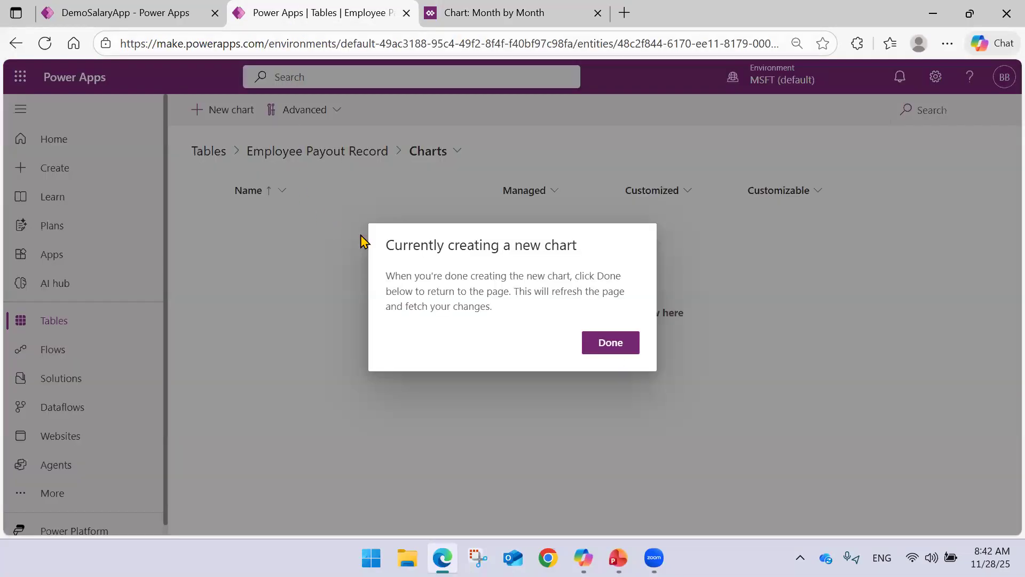
{"action": "left_click", "coordinate": [497, 12]}
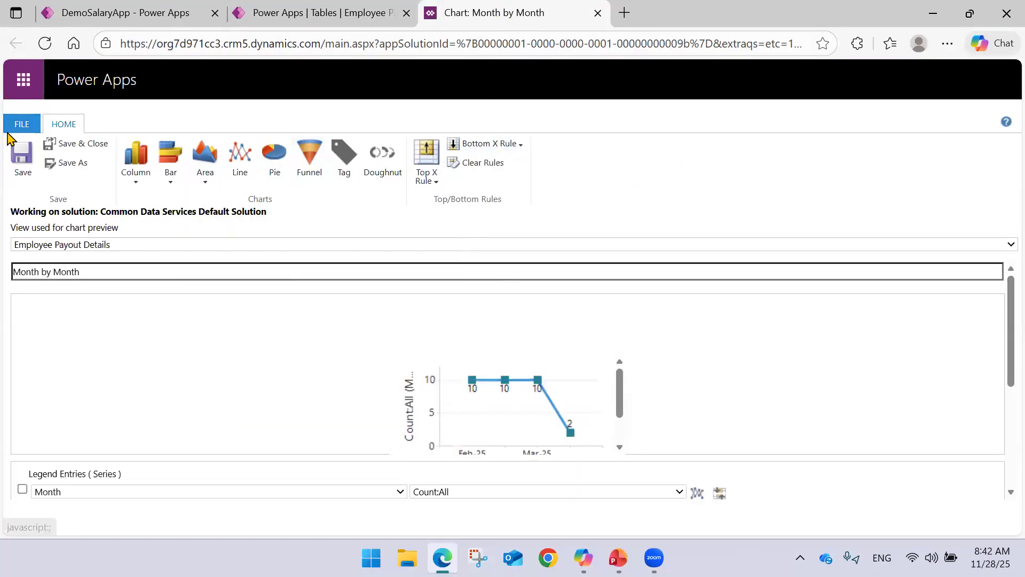
{"action": "left_click", "coordinate": [21, 124]}
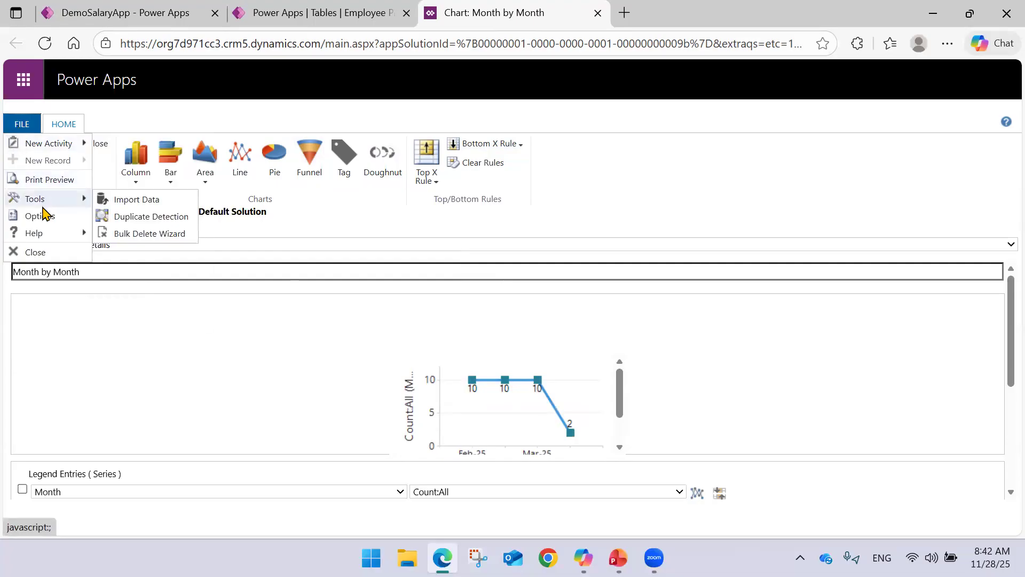
{"action": "left_click", "coordinate": [42, 252]}
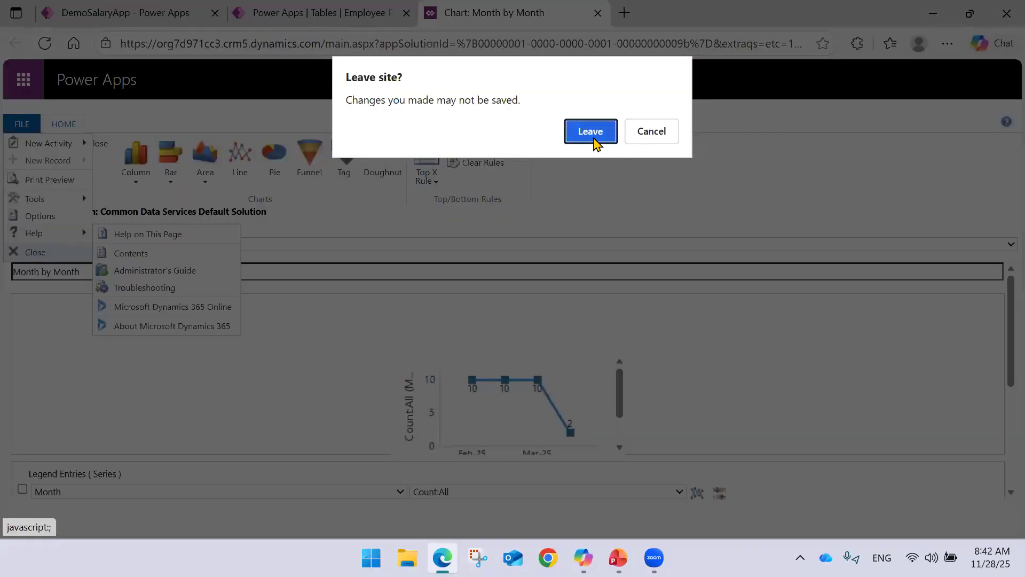
{"action": "left_click", "coordinate": [594, 138]}
{"action": "left_click", "coordinate": [610, 349]}
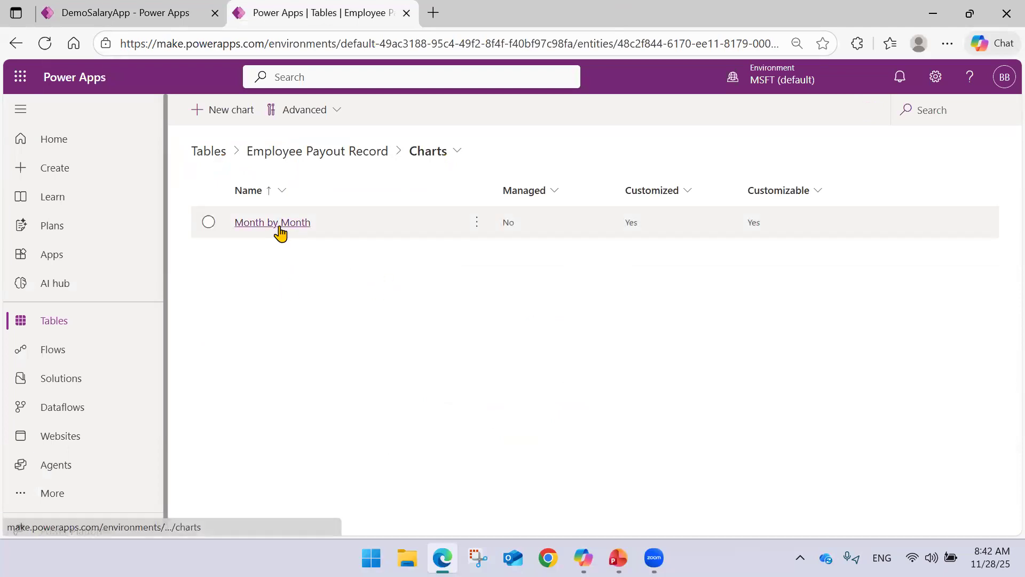
Open the Month by Month chart for editing, rename it as No of emp by month, and save it.
{"action": "right_click", "coordinate": [284, 226]}
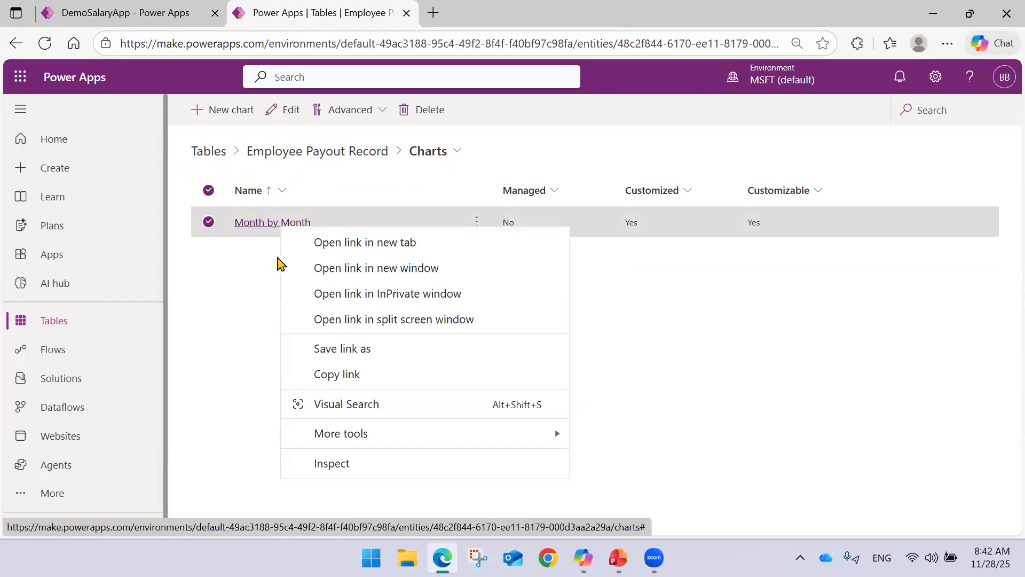
{"action": "left_click", "coordinate": [276, 251]}
{"action": "left_click", "coordinate": [477, 223]}
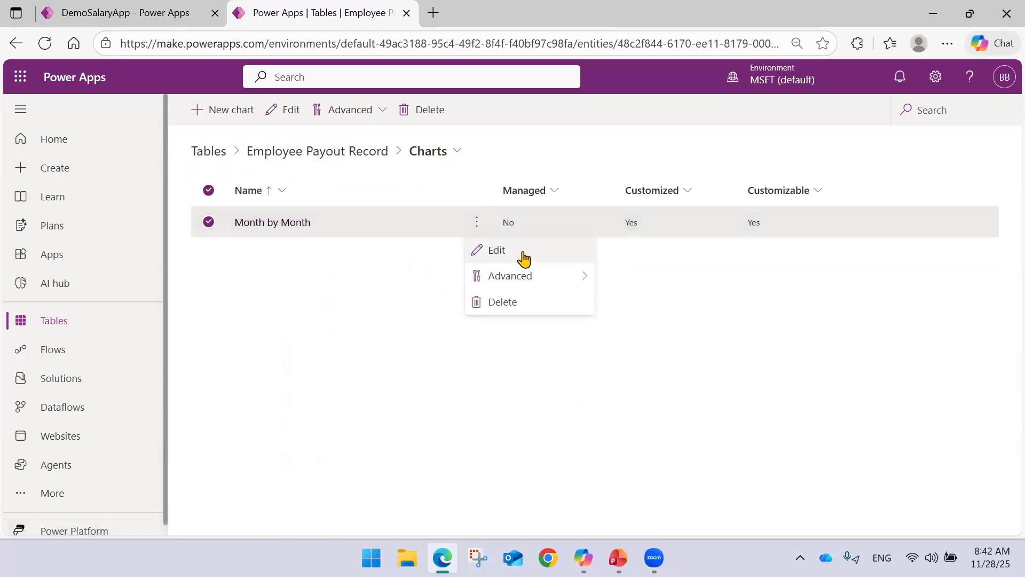
{"action": "left_click", "coordinate": [519, 251]}
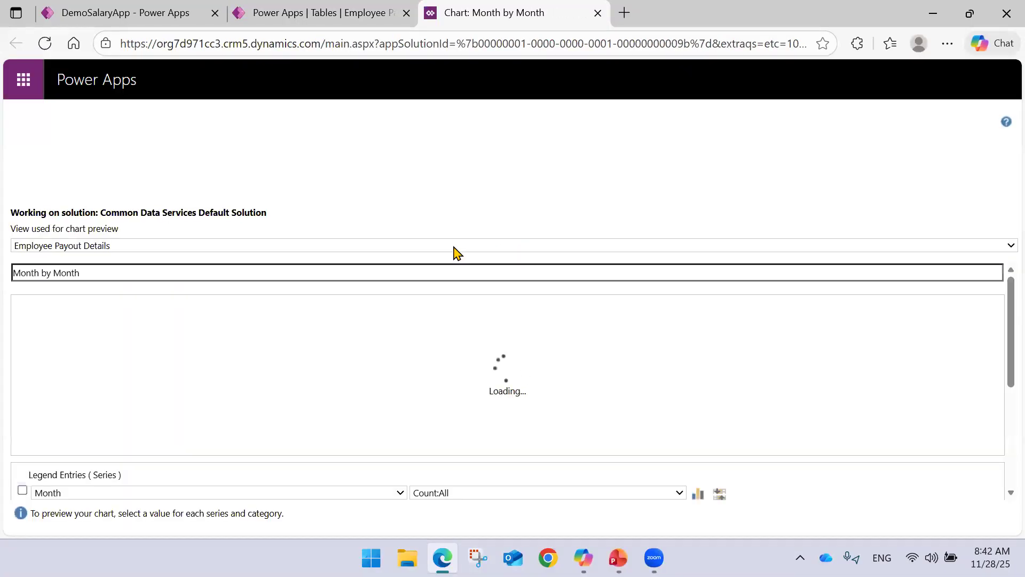
{"action": "left_click_drag", "start_coordinate": [206, 269], "coordinate": [13, 266]}
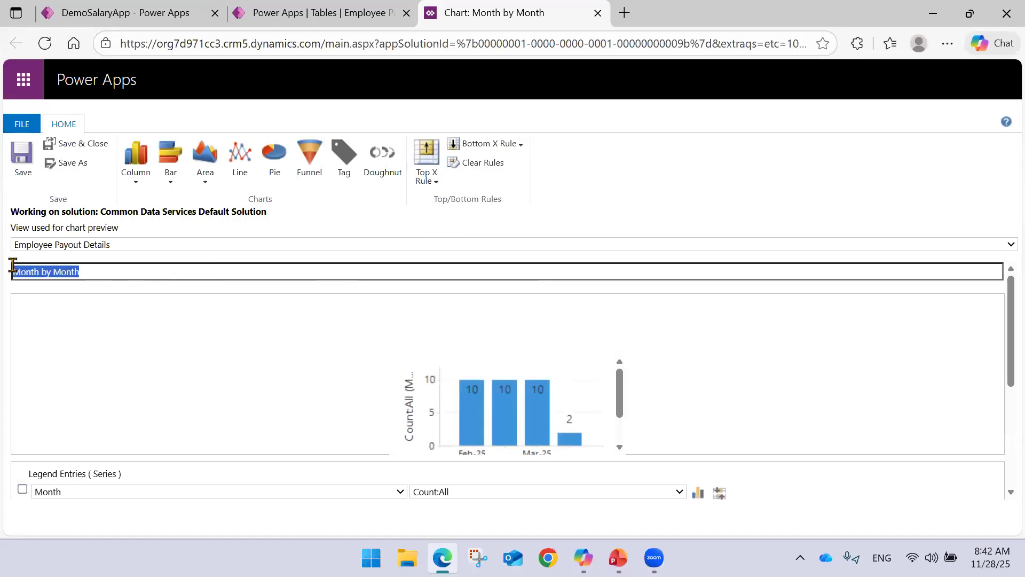
{"action": "type", "text": "no of"}
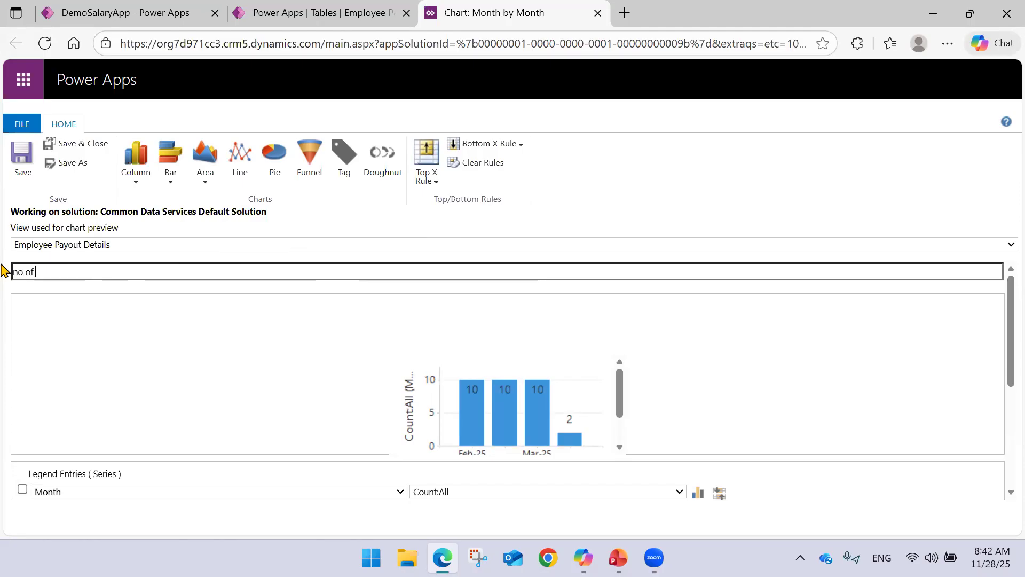
{"action": "type", "text": " emp by month"}
{"action": "triple_click", "coordinate": [18, 271]}
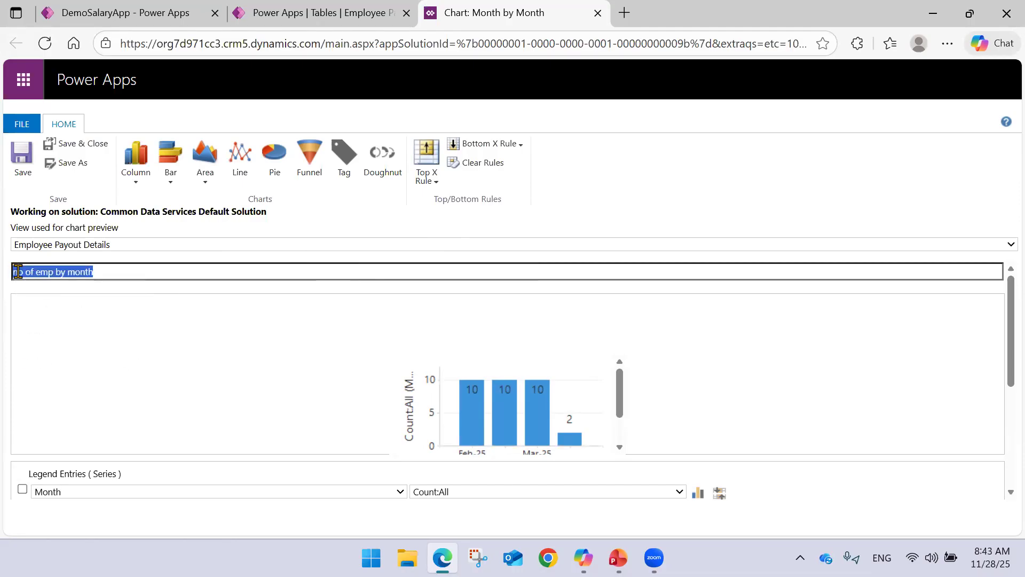
{"action": "double_click", "coordinate": [18, 271]}
{"action": "type", "text": "No"}
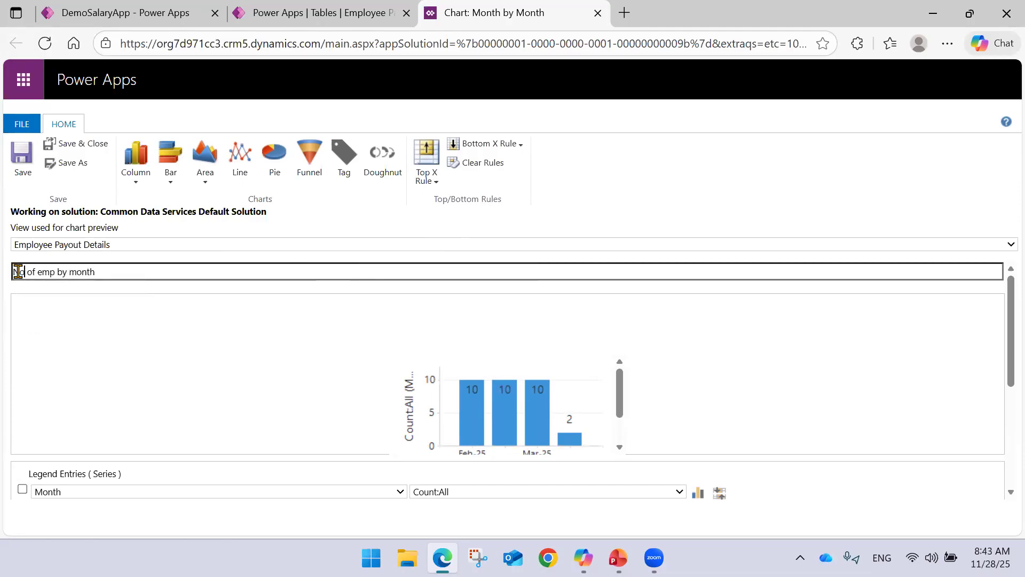
{"action": "left_click", "coordinate": [27, 177]}
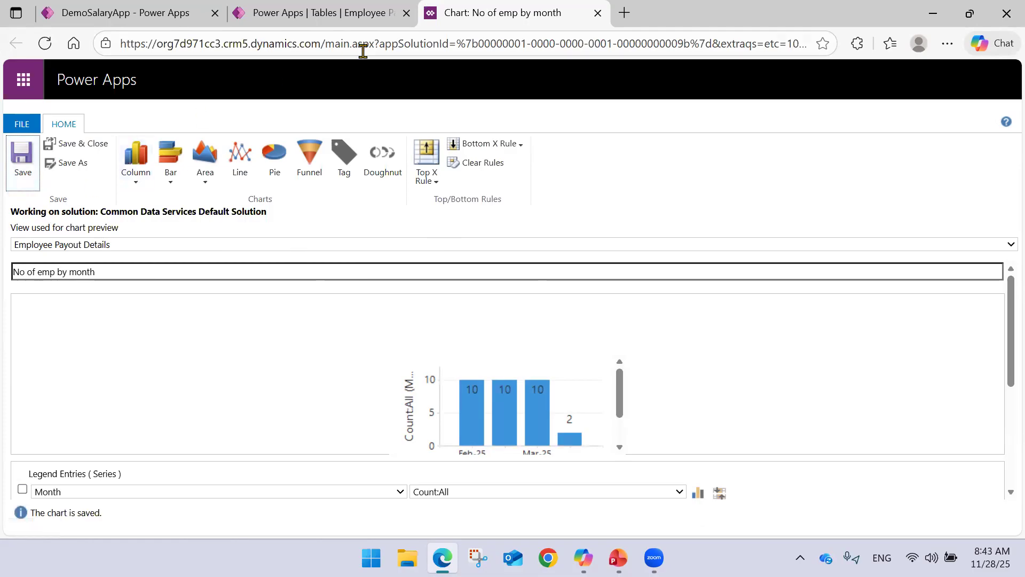
Close the chart editor and return to the refreshed Charts list of the Employee Payout Record table.
{"action": "left_click", "coordinate": [22, 124]}
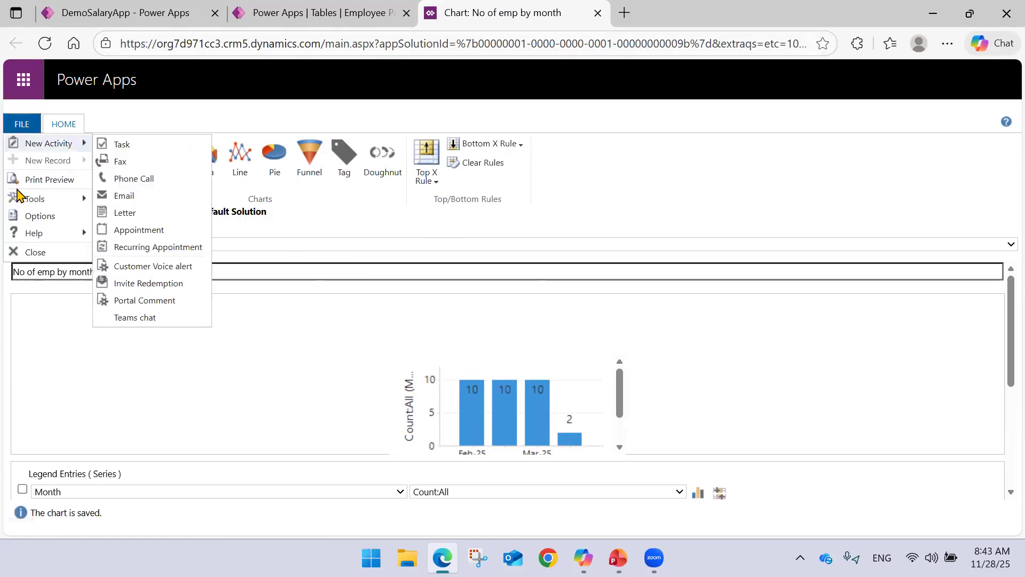
{"action": "left_click", "coordinate": [26, 252]}
{"action": "left_click", "coordinate": [624, 342]}
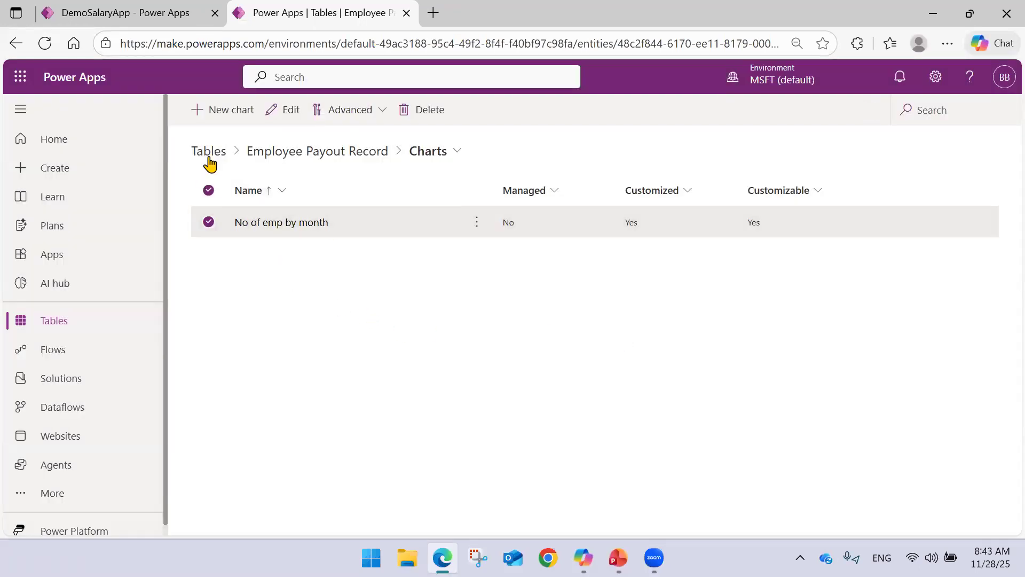
Start a new chart for the Employee Payout Record table and set its type to Line.
{"action": "left_click", "coordinate": [242, 113]}
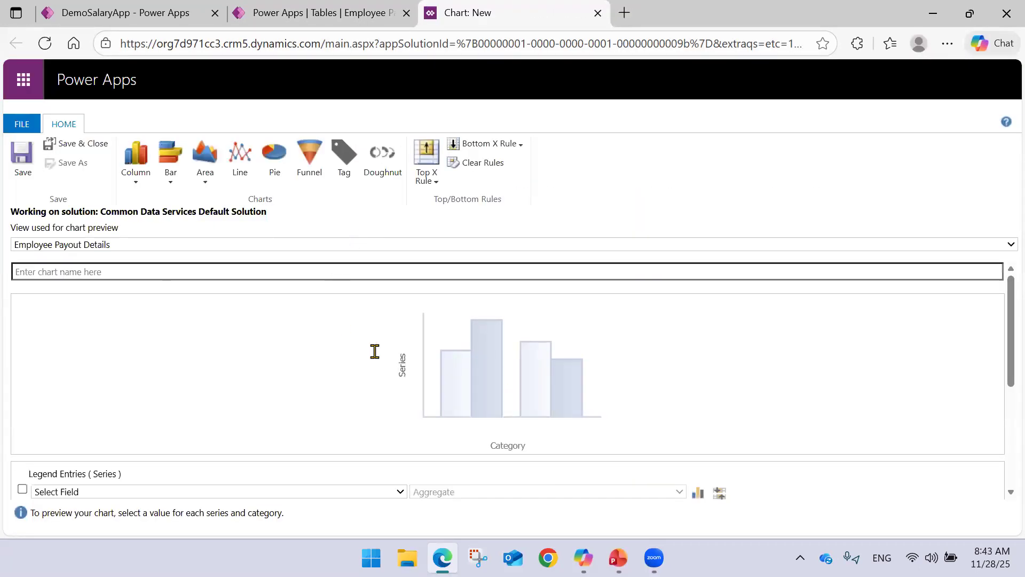
{"action": "left_click", "coordinate": [237, 170]}
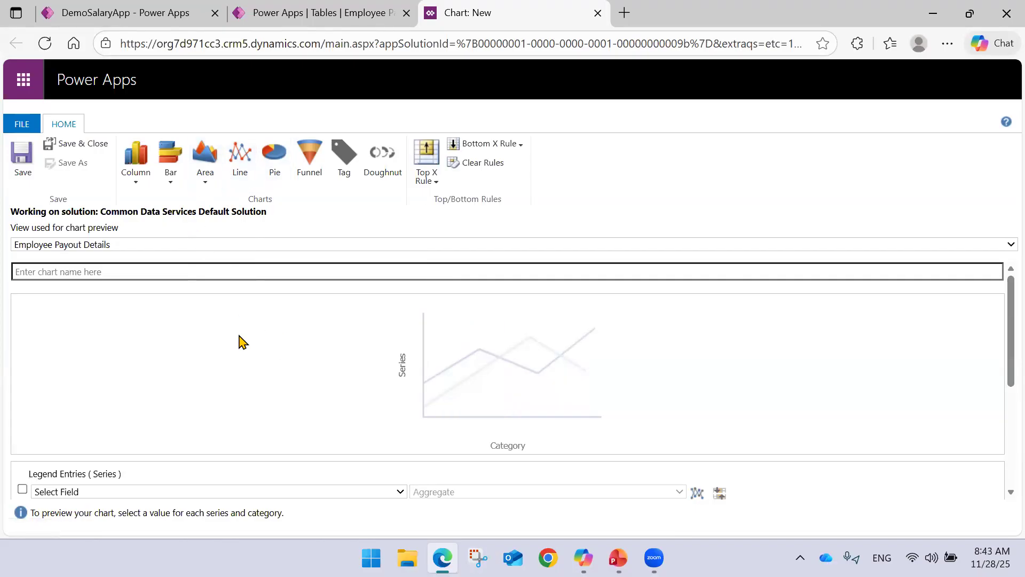
{"action": "scroll", "coordinate": [212, 335], "scroll_direction": "down", "scroll_amount": 2}
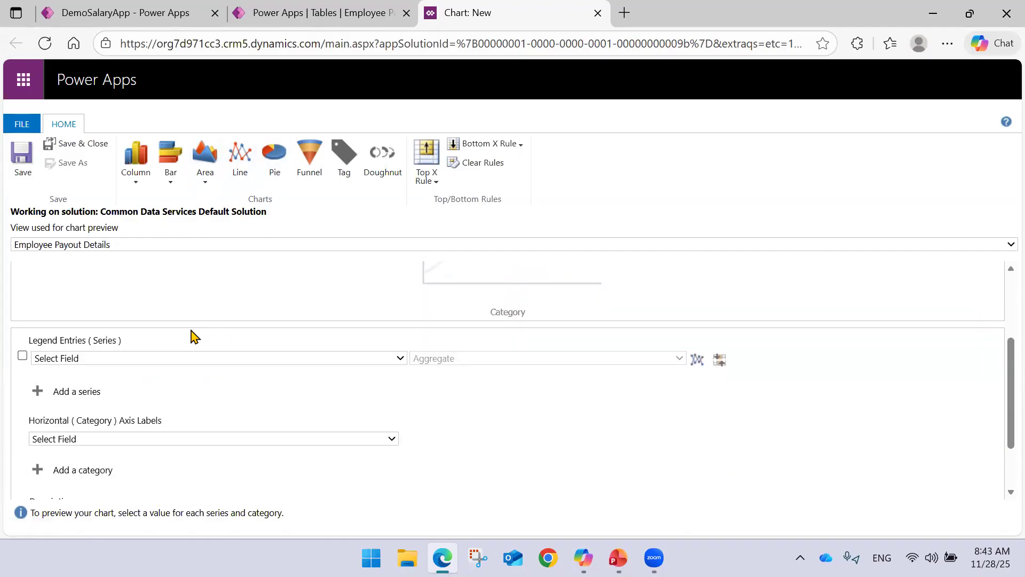
Try Month as the line chart's series field and review its aggregate options.
{"action": "left_click", "coordinate": [149, 357]}
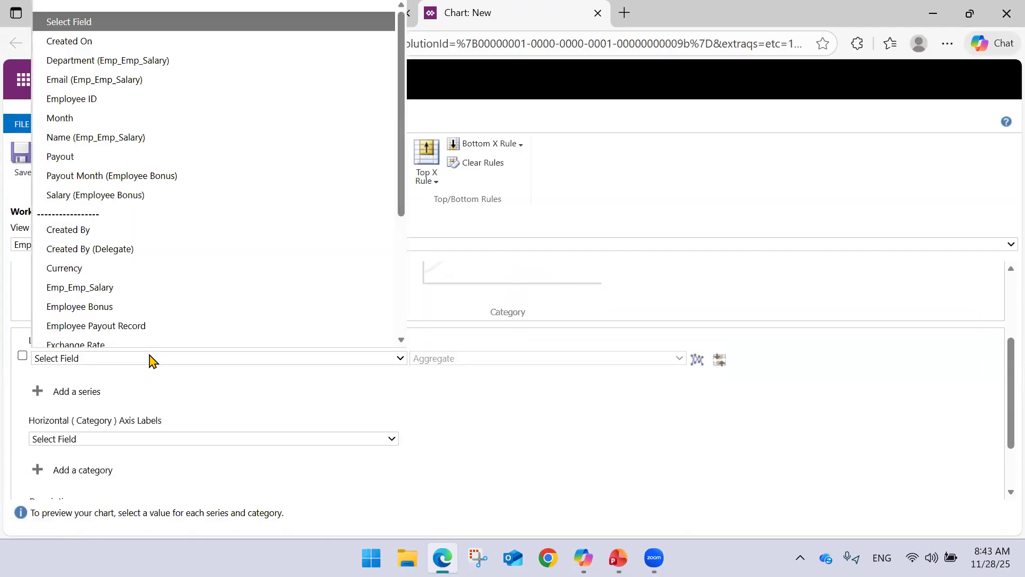
{"action": "left_click", "coordinate": [127, 114]}
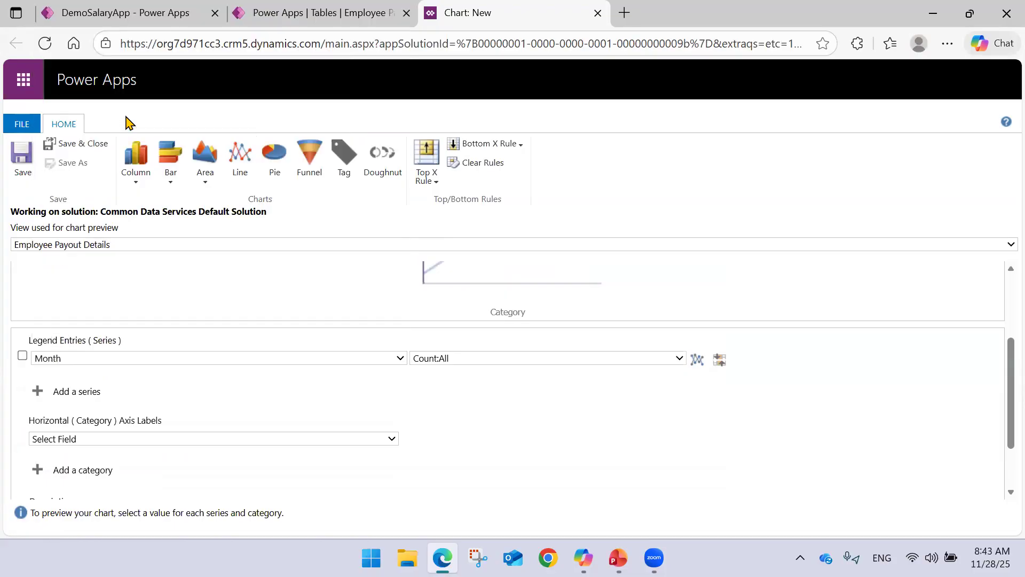
{"action": "left_click", "coordinate": [459, 359]}
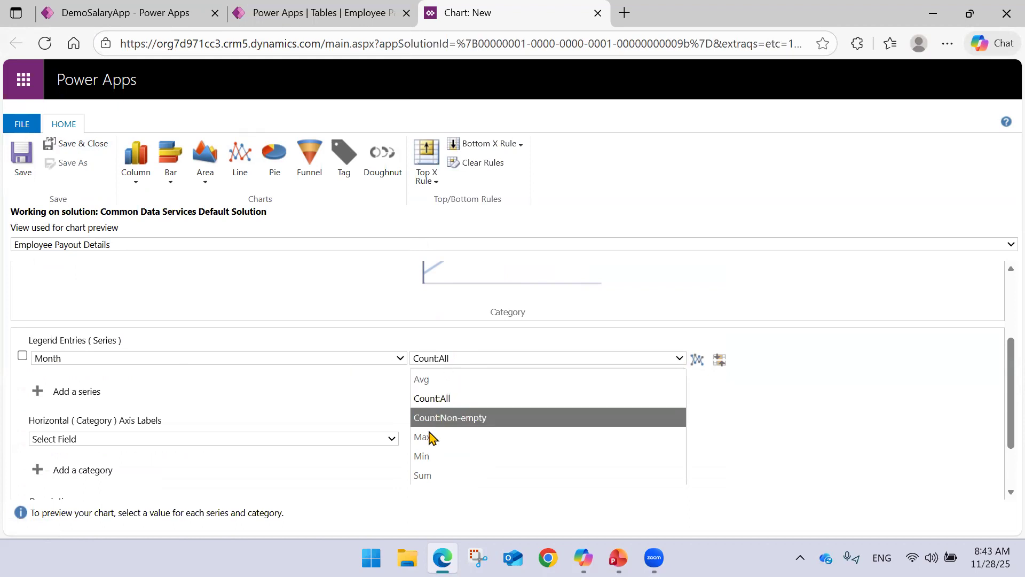
Set the line chart's series field to Payout with the Sum aggregate.
{"action": "left_click", "coordinate": [141, 360]}
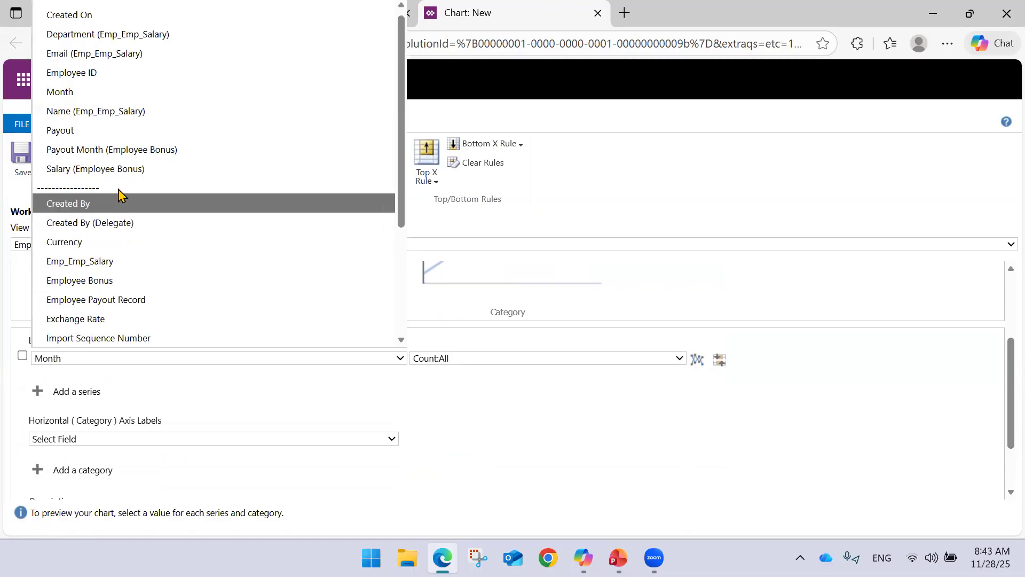
{"action": "scroll", "coordinate": [121, 195], "scroll_direction": "down", "scroll_amount": 3}
{"action": "scroll", "coordinate": [89, 197], "scroll_direction": "down", "scroll_amount": 1}
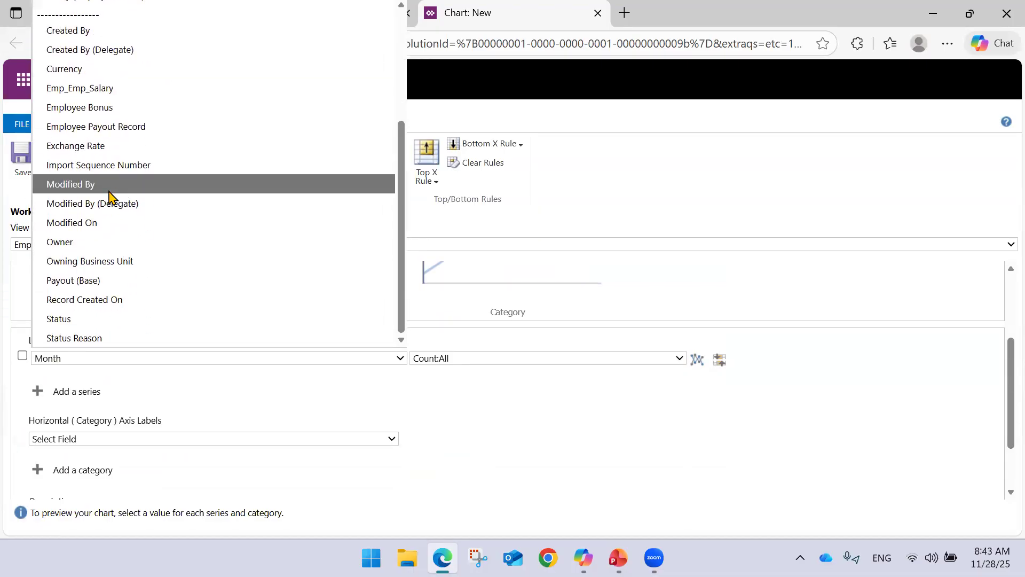
{"action": "scroll", "coordinate": [109, 196], "scroll_direction": "up", "scroll_amount": 3}
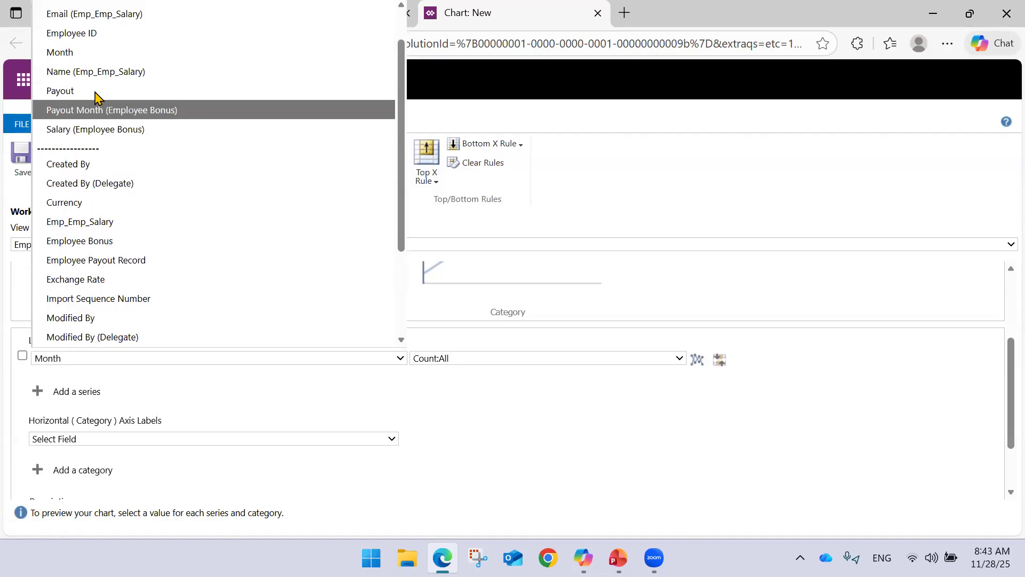
{"action": "left_click", "coordinate": [69, 92]}
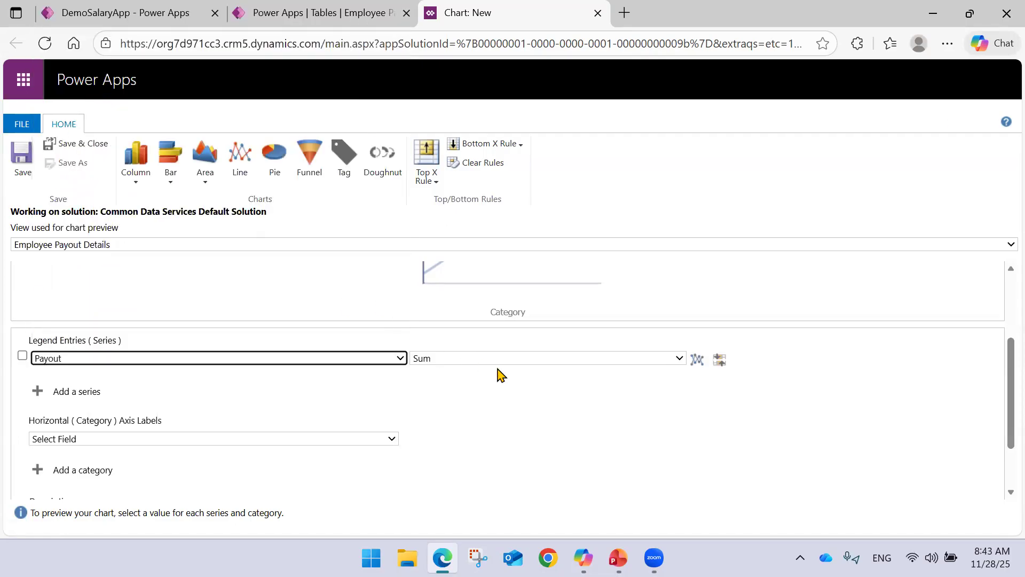
{"action": "left_click", "coordinate": [511, 358]}
{"action": "left_click", "coordinate": [511, 358]}
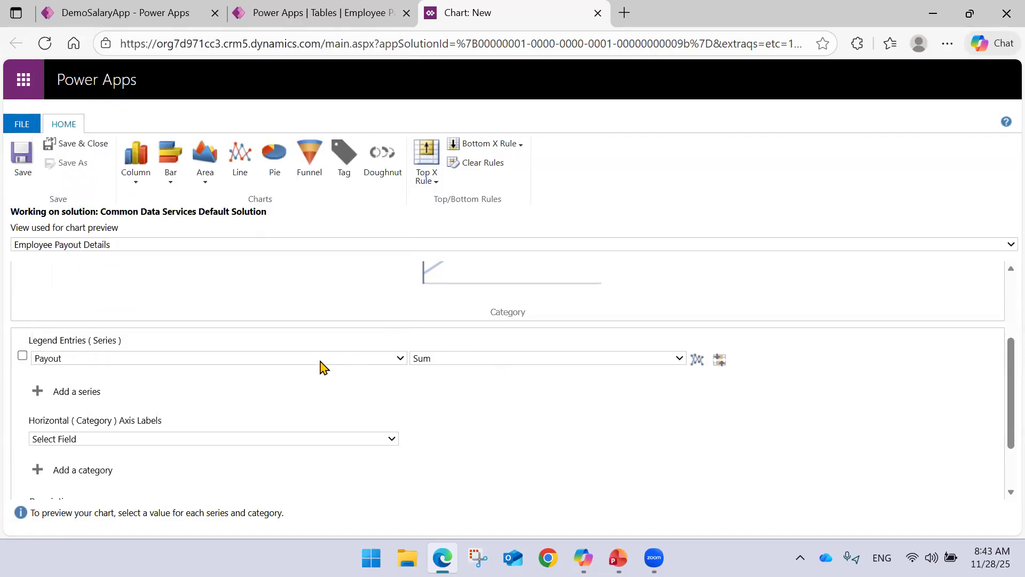
Set the horizontal category axis to Month and review the Payout by Month line chart preview.
{"action": "left_click", "coordinate": [126, 439]}
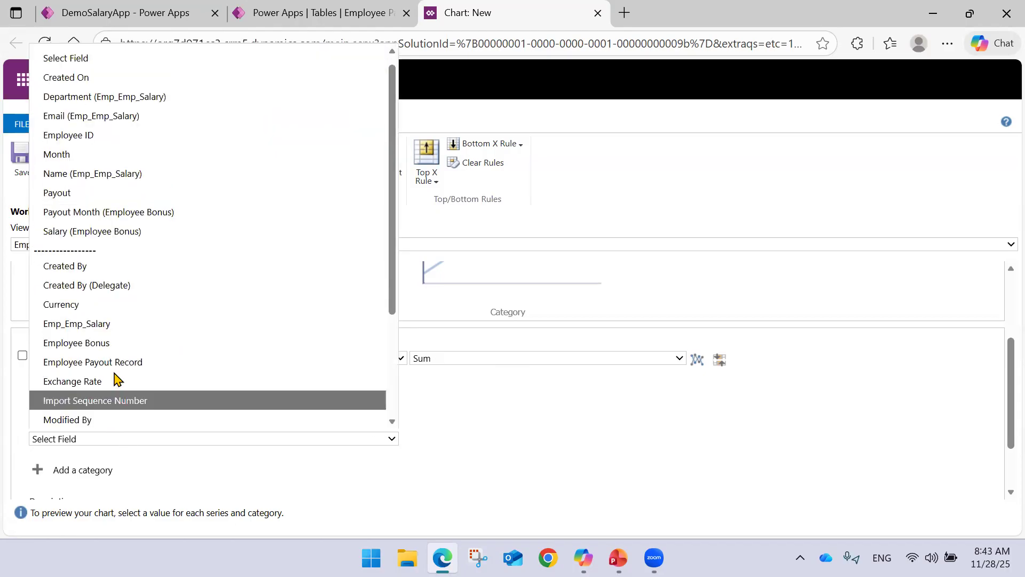
{"action": "left_click", "coordinate": [117, 155]}
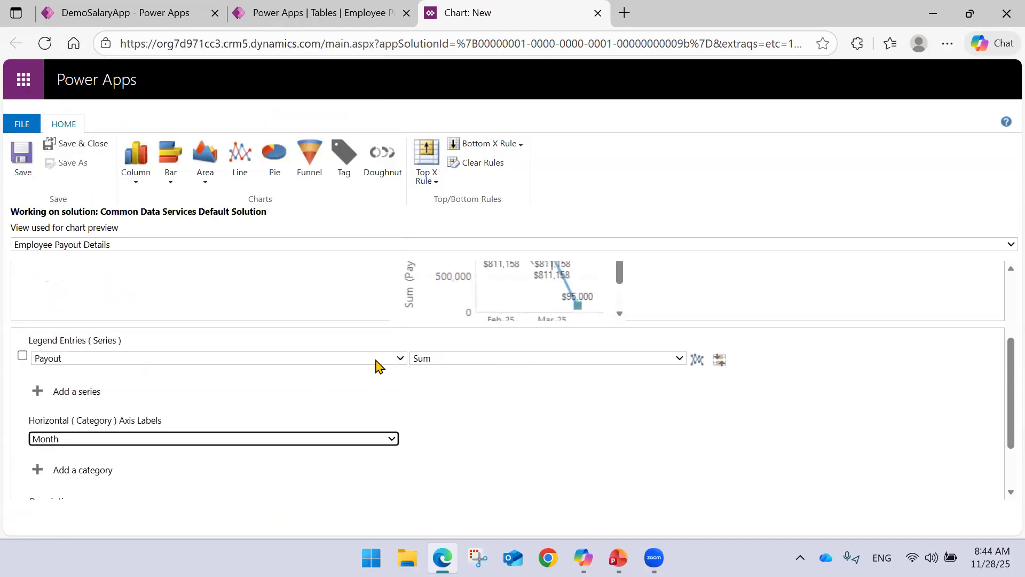
{"action": "scroll", "coordinate": [494, 418], "scroll_direction": "up", "scroll_amount": 3}
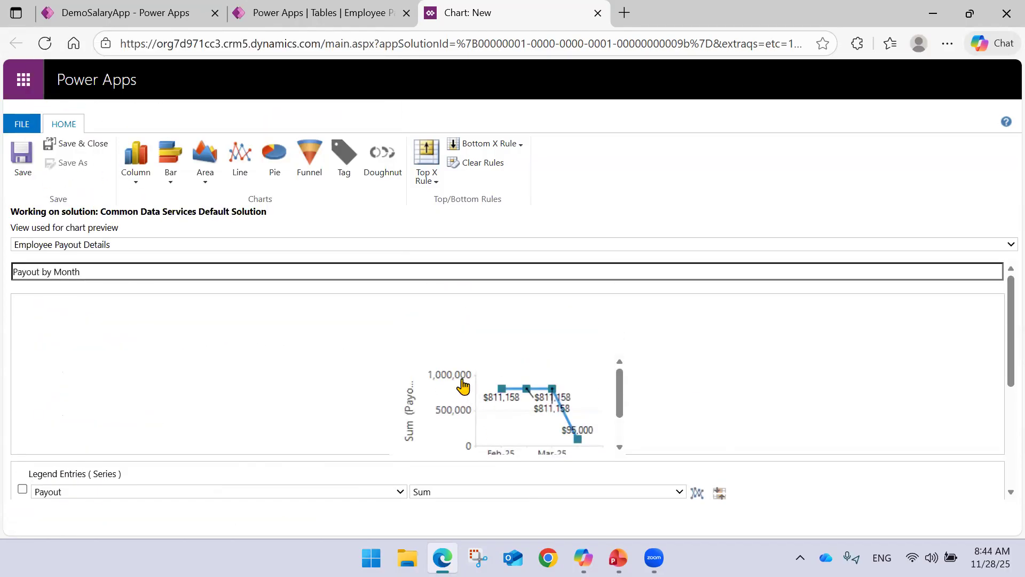
{"action": "scroll", "coordinate": [451, 382], "scroll_direction": "down", "scroll_amount": 2}
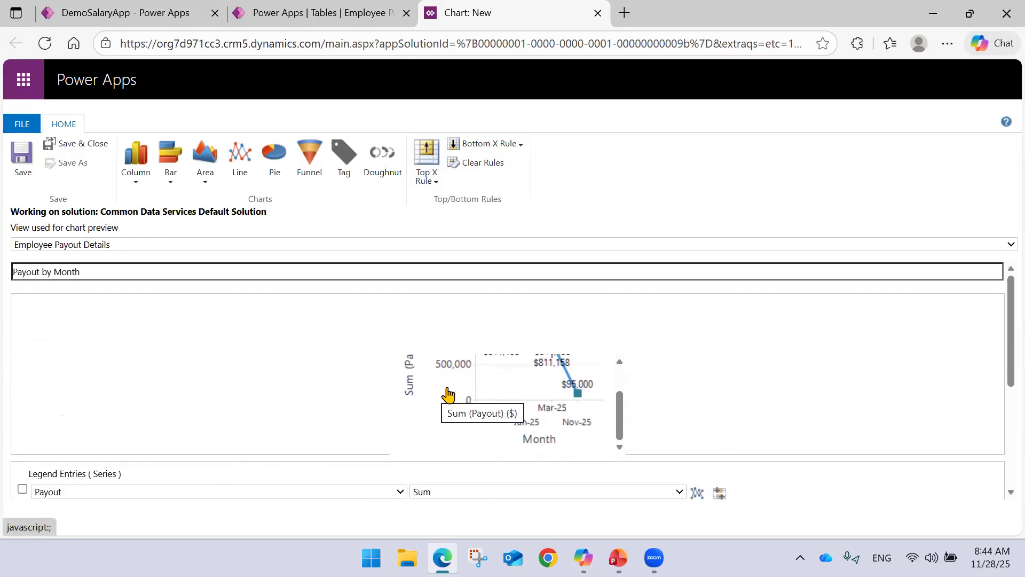
{"action": "scroll", "coordinate": [448, 385], "scroll_direction": "up", "scroll_amount": 2}
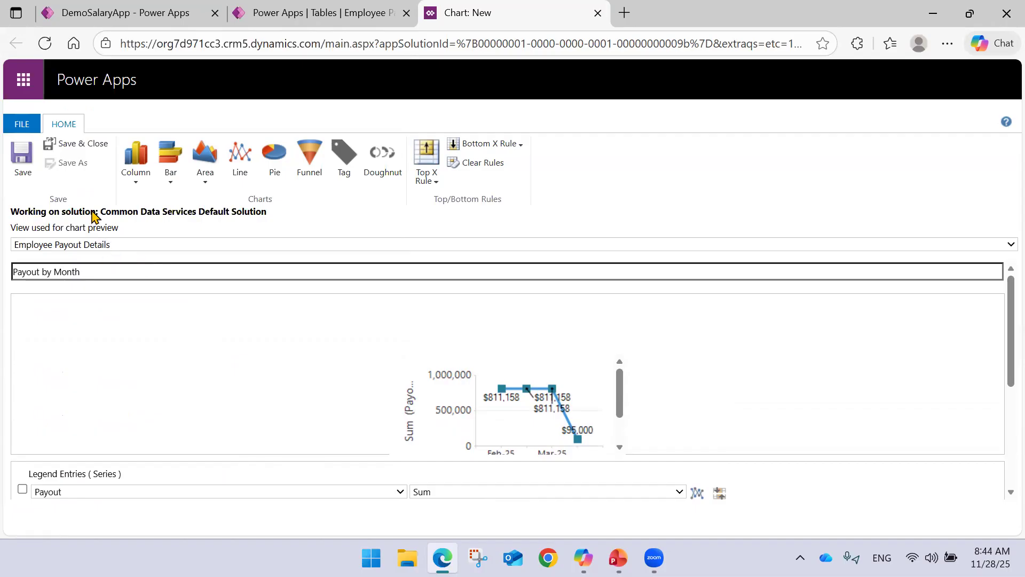
Save the Payout by Month chart, close the chart editor, and return to the refreshed Charts list with no chart selected.
{"action": "left_click", "coordinate": [22, 176]}
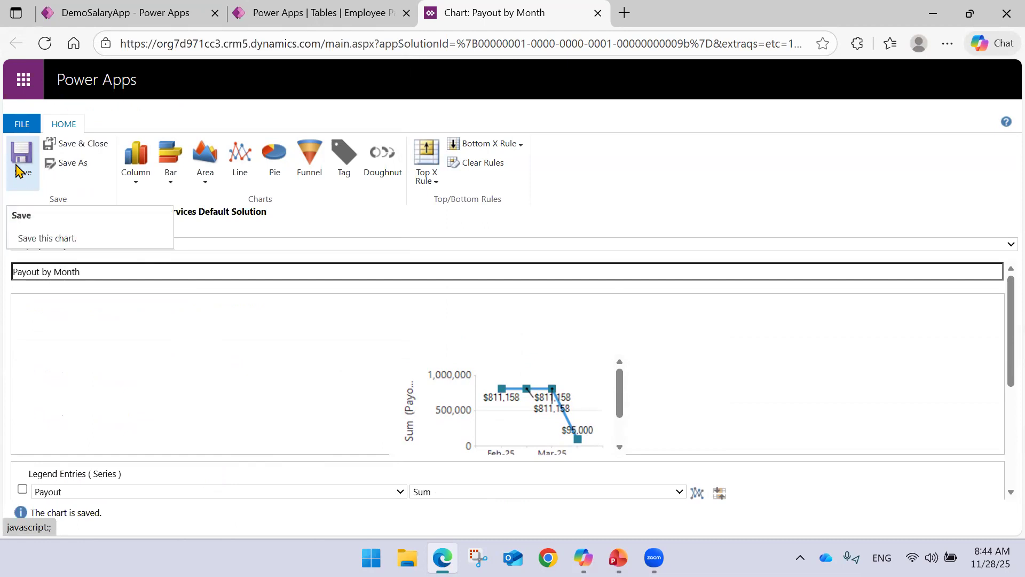
{"action": "left_click", "coordinate": [16, 165]}
{"action": "left_click", "coordinate": [21, 123]}
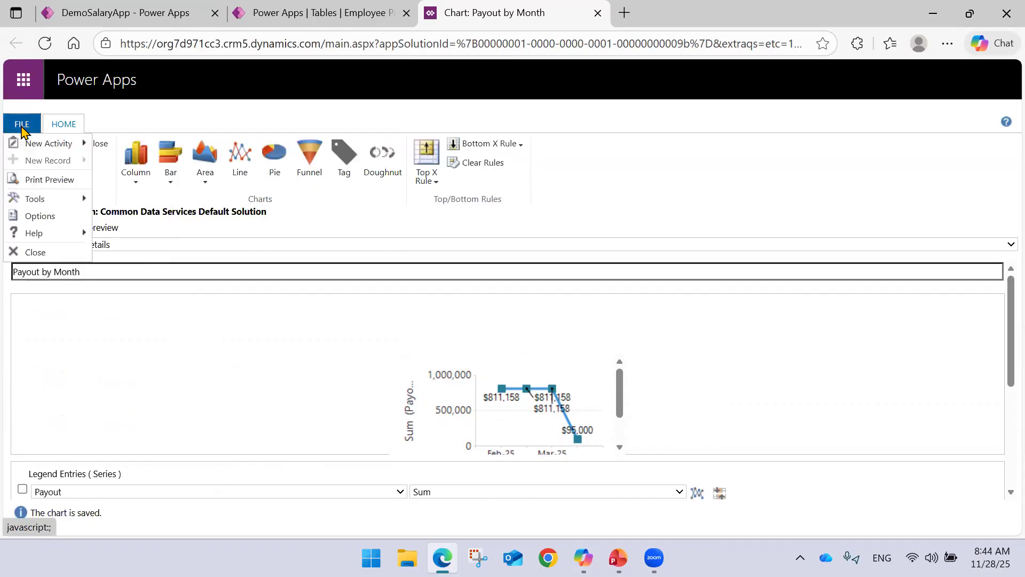
{"action": "left_click", "coordinate": [29, 257]}
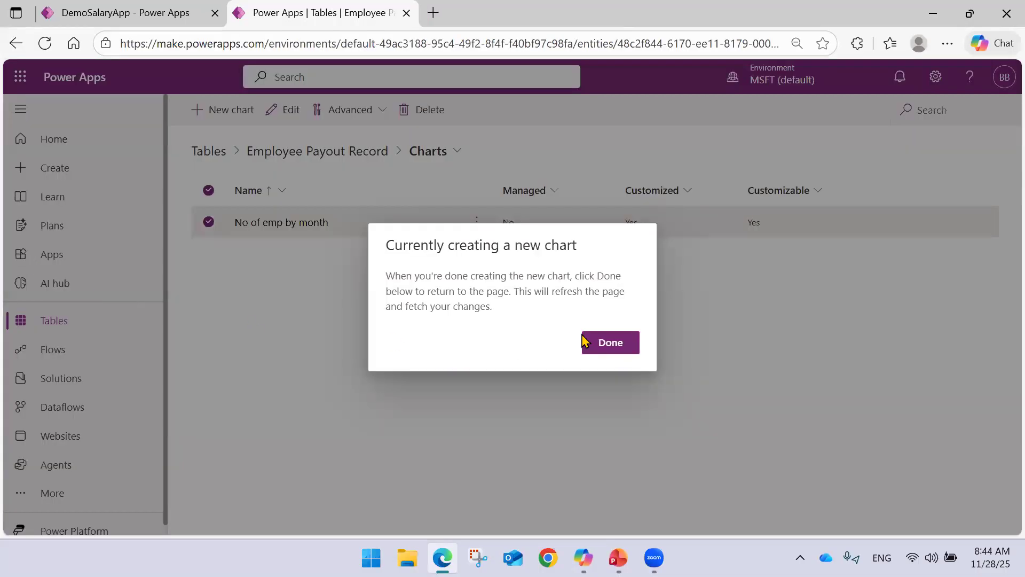
{"action": "left_click", "coordinate": [603, 343]}
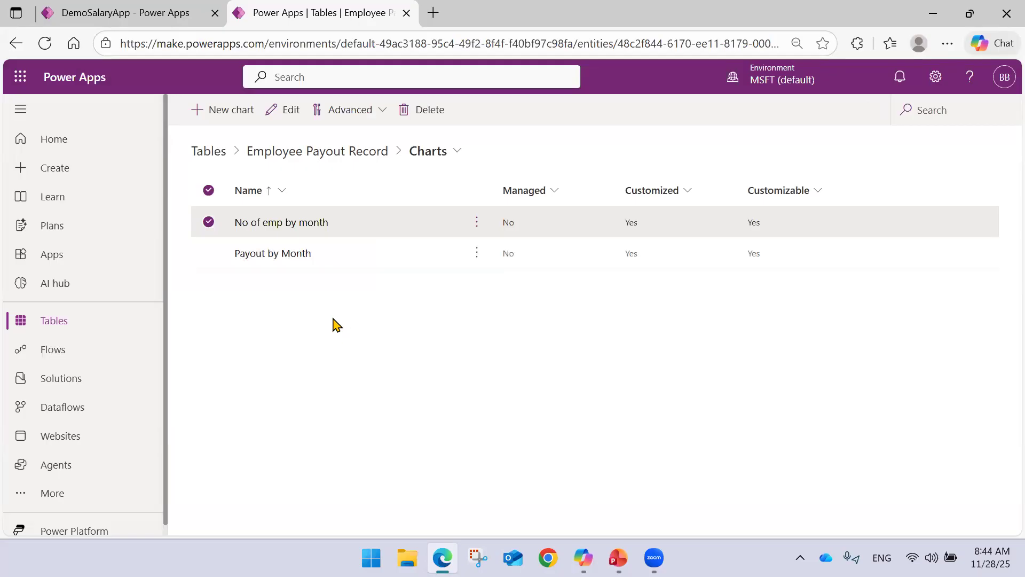
{"action": "left_click", "coordinate": [210, 223]}
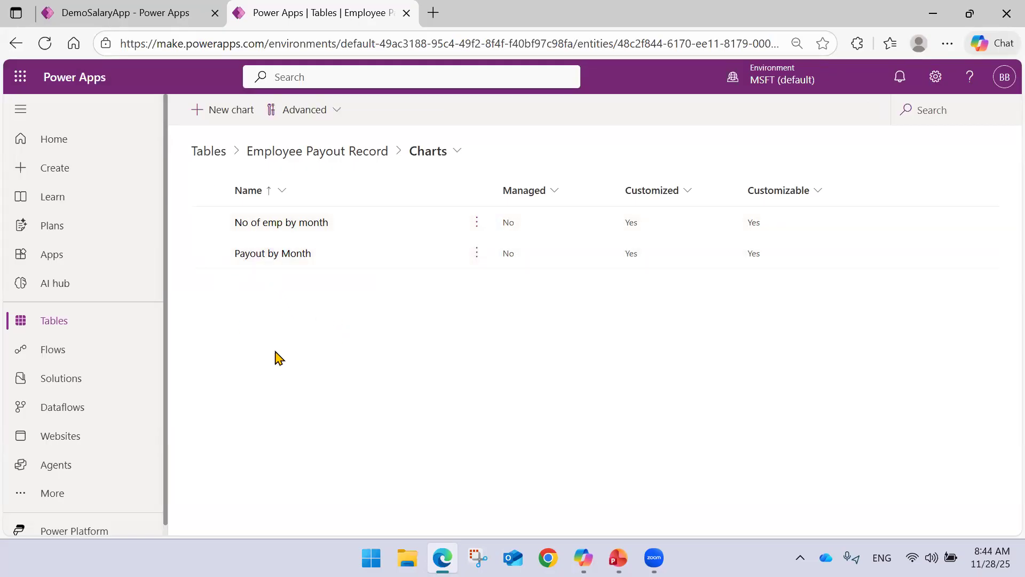
Reload the DemoSalaryApp designer and view the employee count column chart on the Employee Payout Record page in the preview.
{"action": "left_click", "coordinate": [155, 12]}
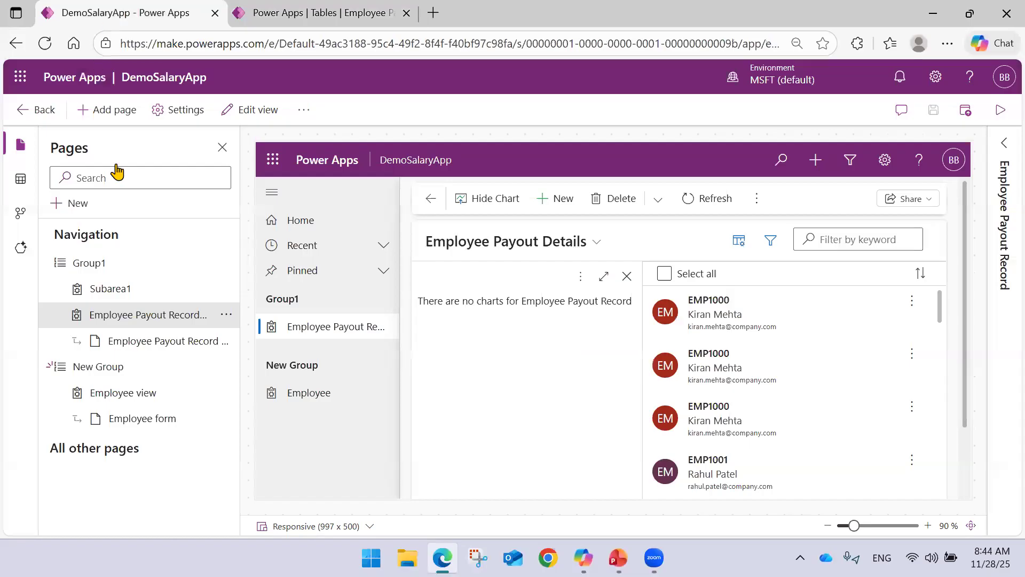
{"action": "left_click", "coordinate": [46, 46]}
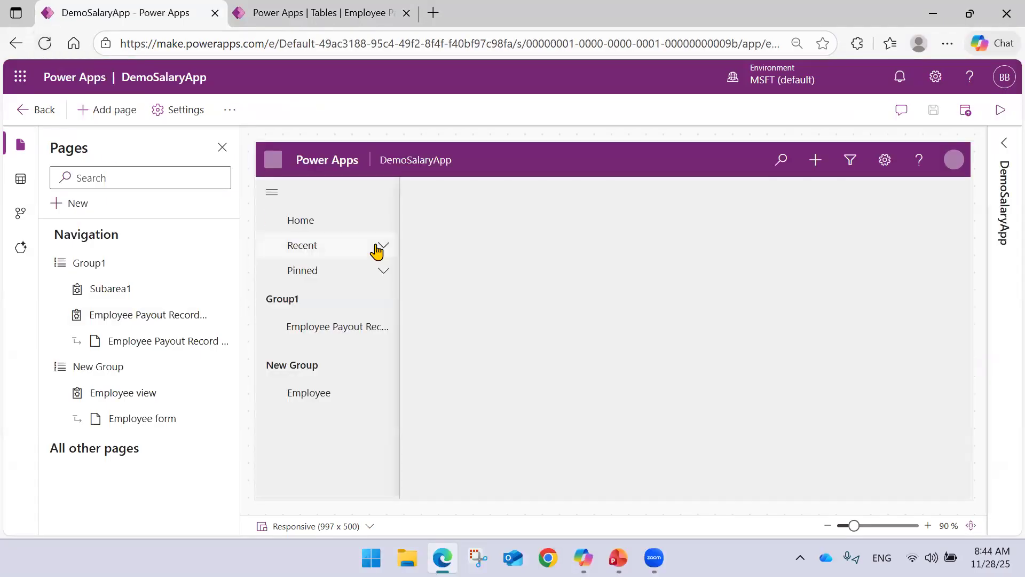
{"action": "left_click", "coordinate": [361, 327]}
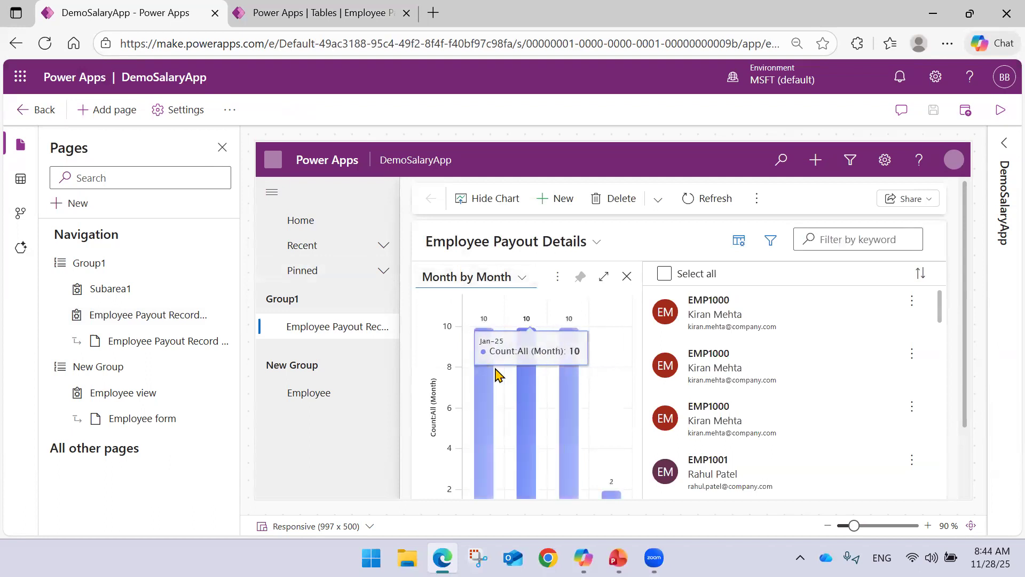
{"action": "scroll", "coordinate": [606, 414], "scroll_direction": "down", "scroll_amount": 2}
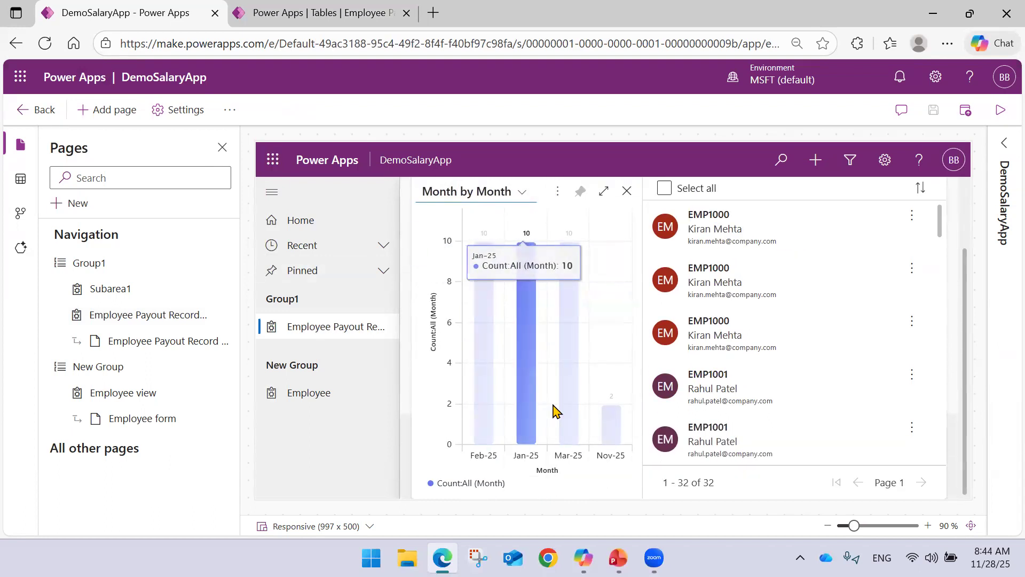
{"action": "scroll", "coordinate": [572, 409], "scroll_direction": "up", "scroll_amount": 2}
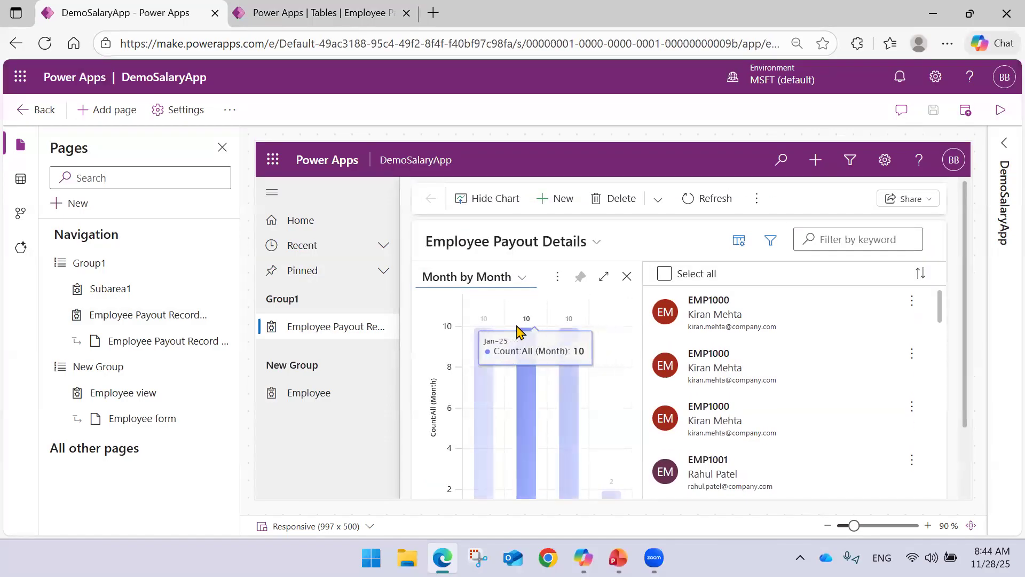
Switch the previewed chart to Payout by Month, check its data points, and hide the chart pane.
{"action": "left_click", "coordinate": [522, 277]}
{"action": "left_click", "coordinate": [468, 356]}
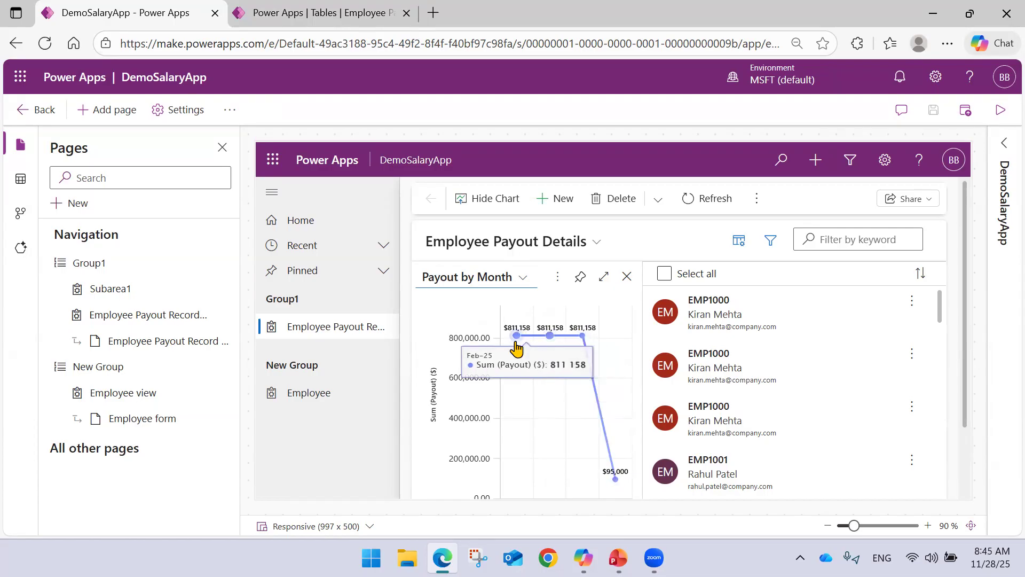
{"action": "left_click", "coordinate": [479, 198]}
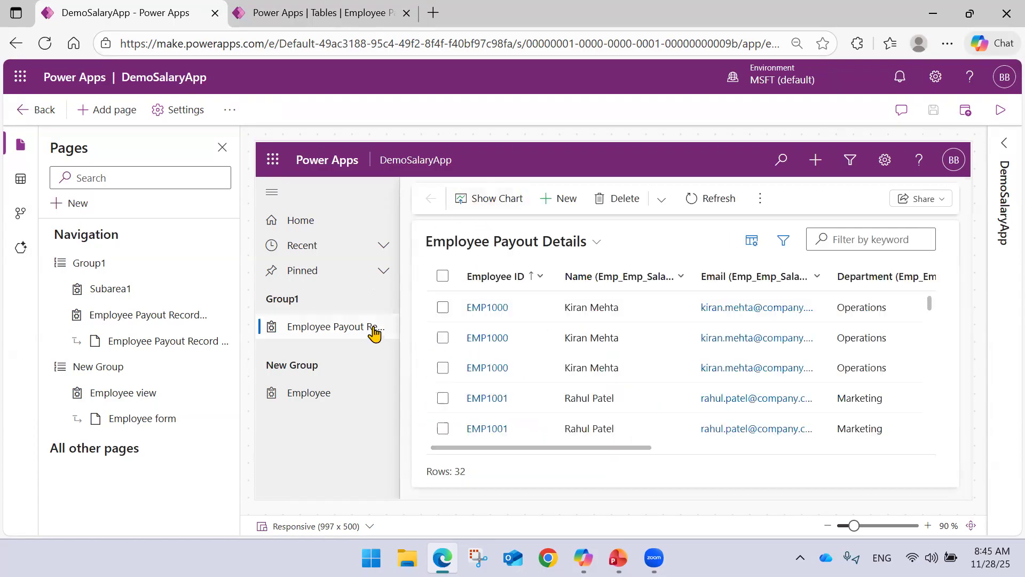
Select Group1, look through the system dashboards offered for a new dashboard page, and cancel without adding one.
{"action": "left_click", "coordinate": [103, 270]}
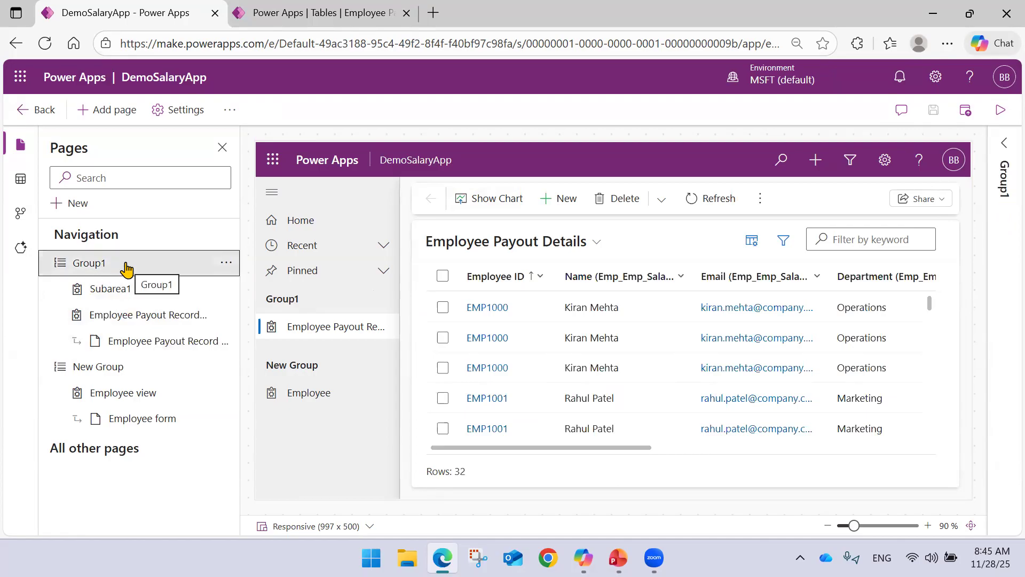
{"action": "left_click", "coordinate": [117, 115]}
{"action": "left_click", "coordinate": [271, 199]}
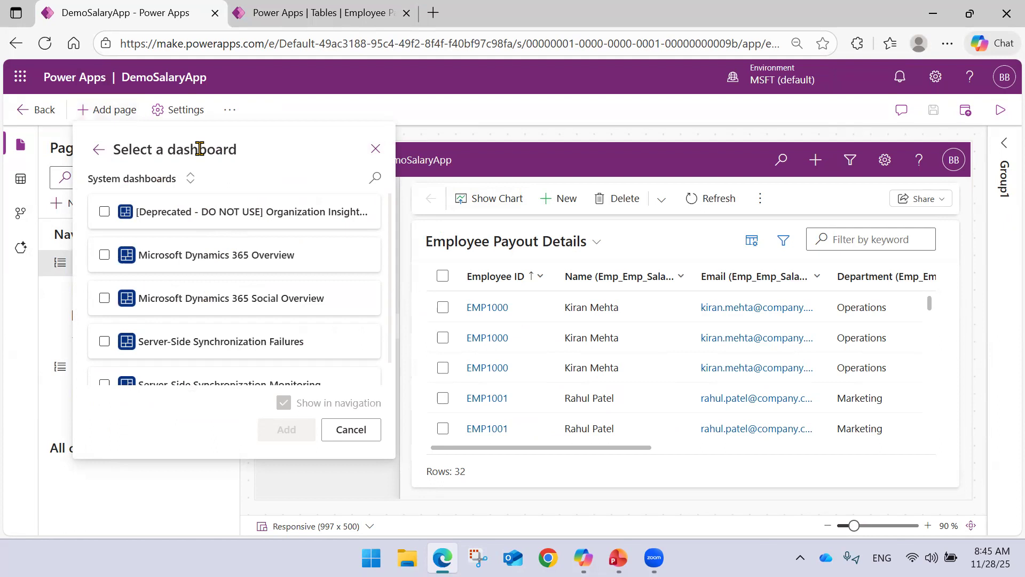
{"action": "scroll", "coordinate": [186, 235], "scroll_direction": "down", "scroll_amount": 1}
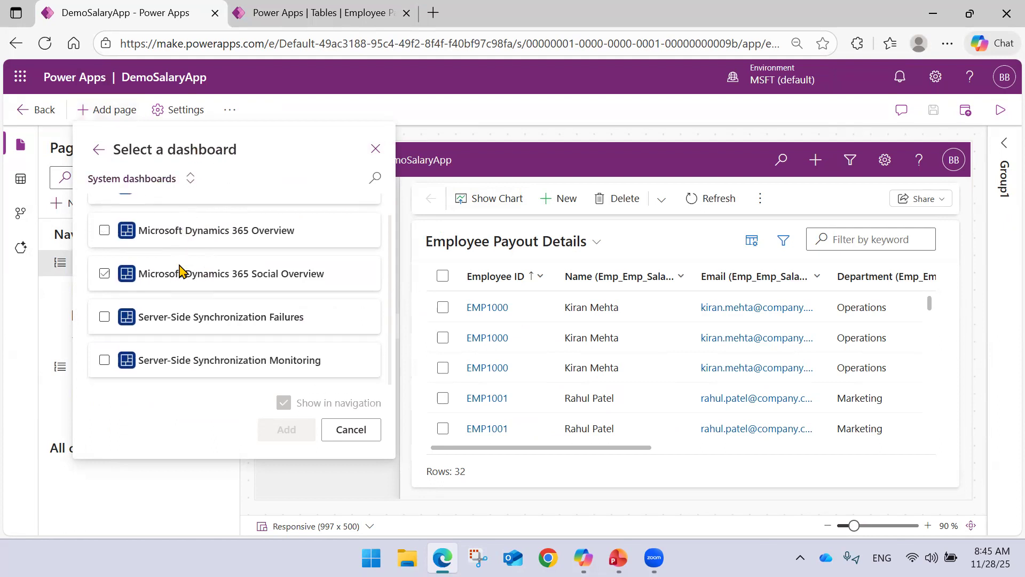
{"action": "scroll", "coordinate": [176, 257], "scroll_direction": "up", "scroll_amount": 1}
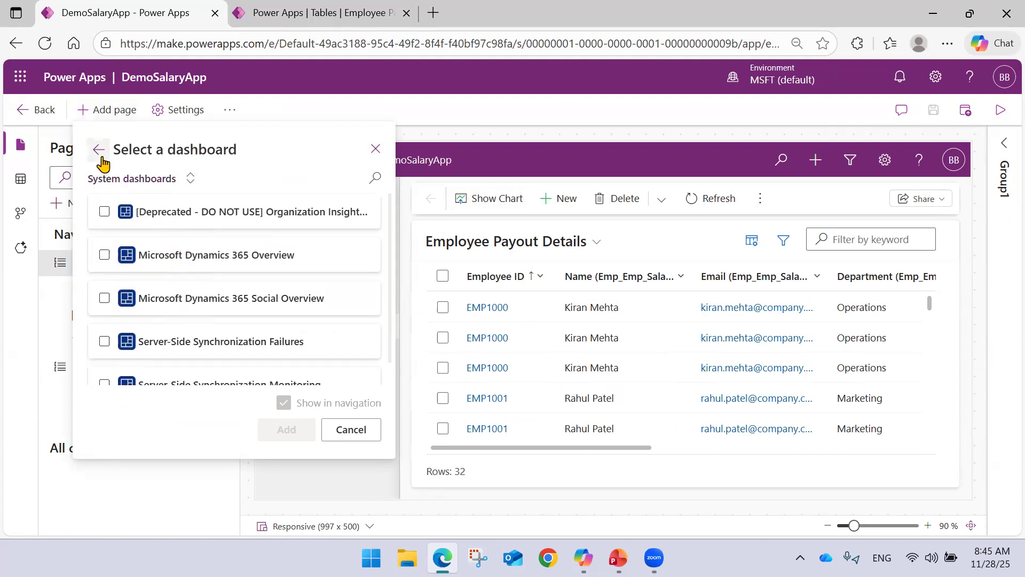
{"action": "scroll", "coordinate": [237, 243], "scroll_direction": "down", "scroll_amount": 1}
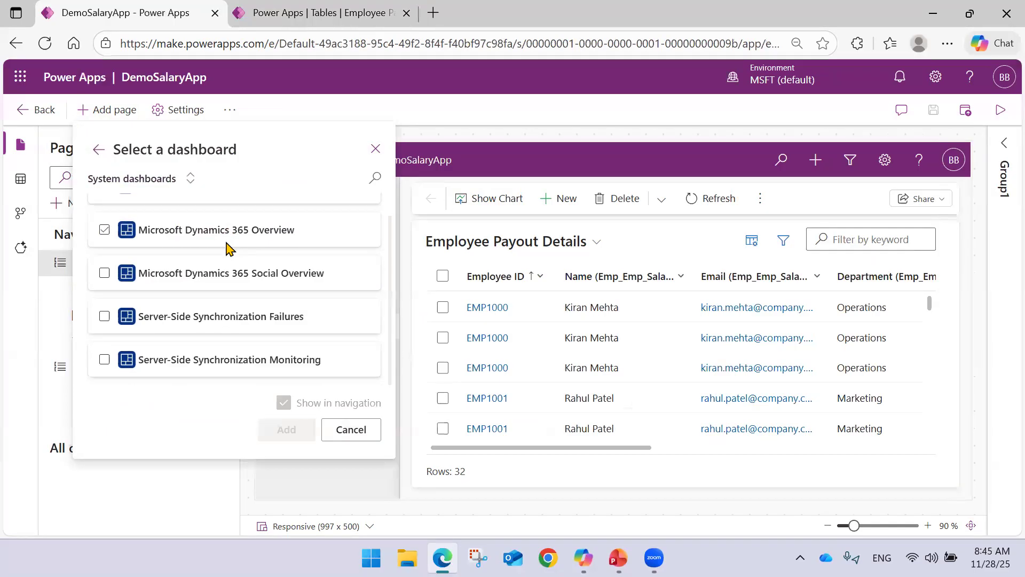
{"action": "left_click", "coordinate": [342, 431]}
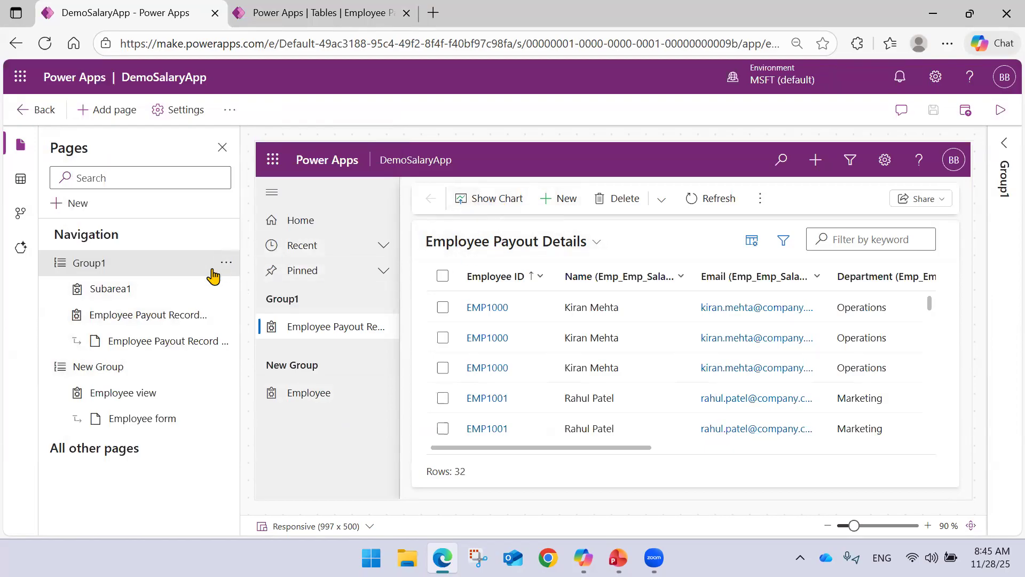
Look through the system, interactive and Power BI dashboards offered for a new dashboard page, and cancel without adding one.
{"action": "left_click", "coordinate": [111, 109]}
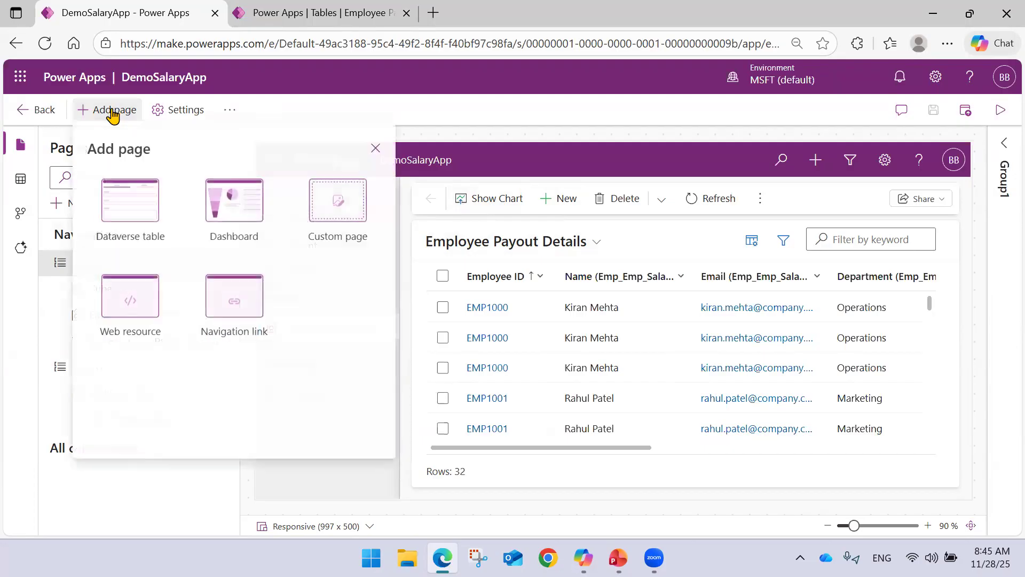
{"action": "left_click", "coordinate": [251, 206]}
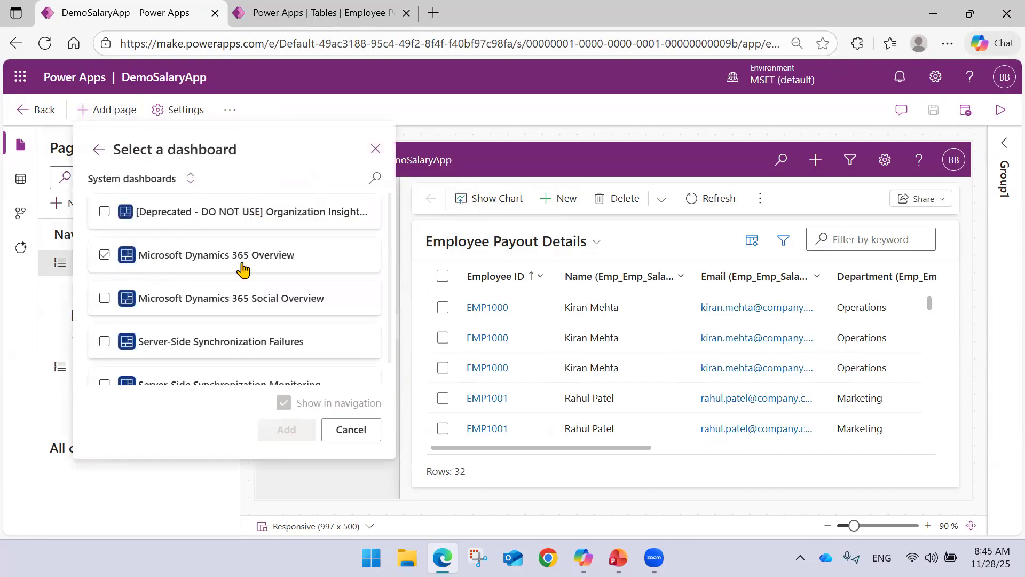
{"action": "scroll", "coordinate": [245, 267], "scroll_direction": "down", "scroll_amount": 1}
{"action": "scroll", "coordinate": [235, 264], "scroll_direction": "up", "scroll_amount": 1}
{"action": "left_click", "coordinate": [190, 177]}
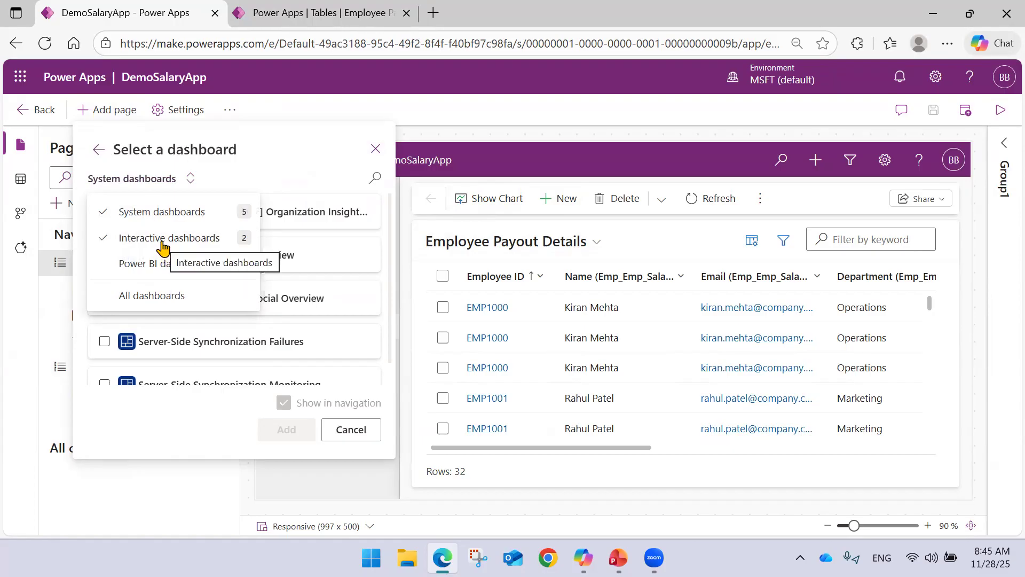
{"action": "left_click", "coordinate": [163, 239]}
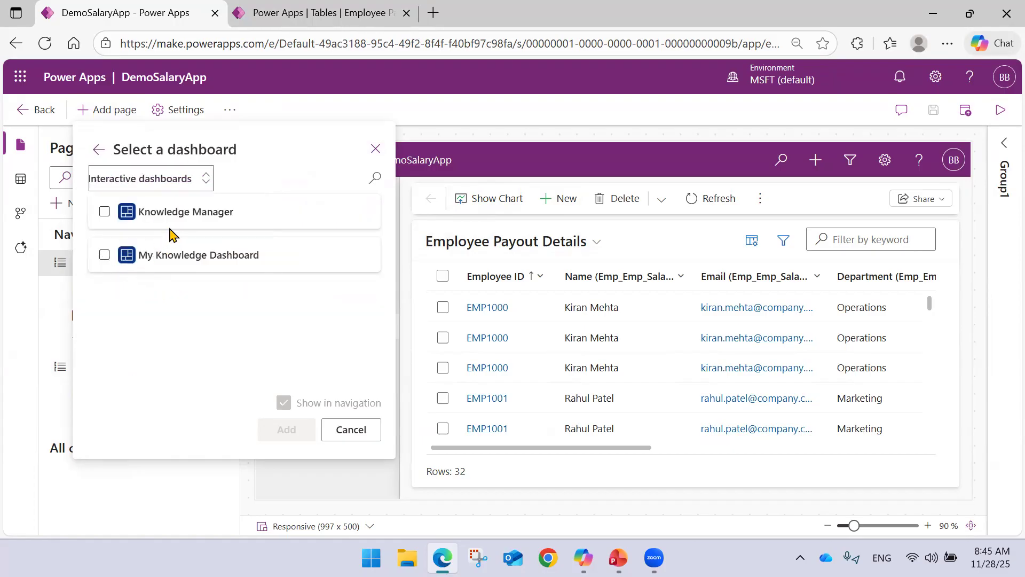
{"action": "left_click", "coordinate": [156, 179]}
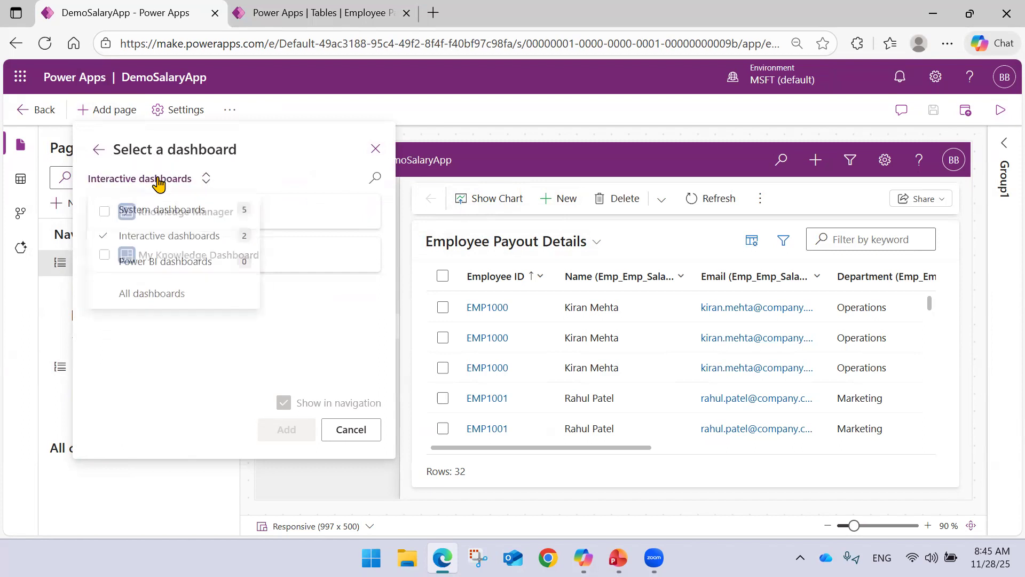
{"action": "left_click", "coordinate": [140, 265]}
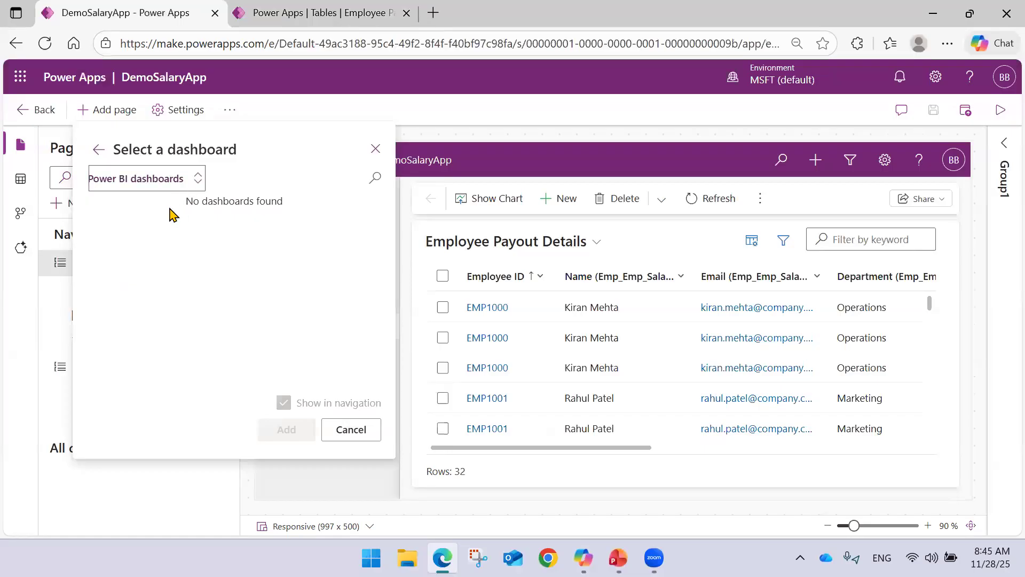
{"action": "left_click", "coordinate": [344, 428]}
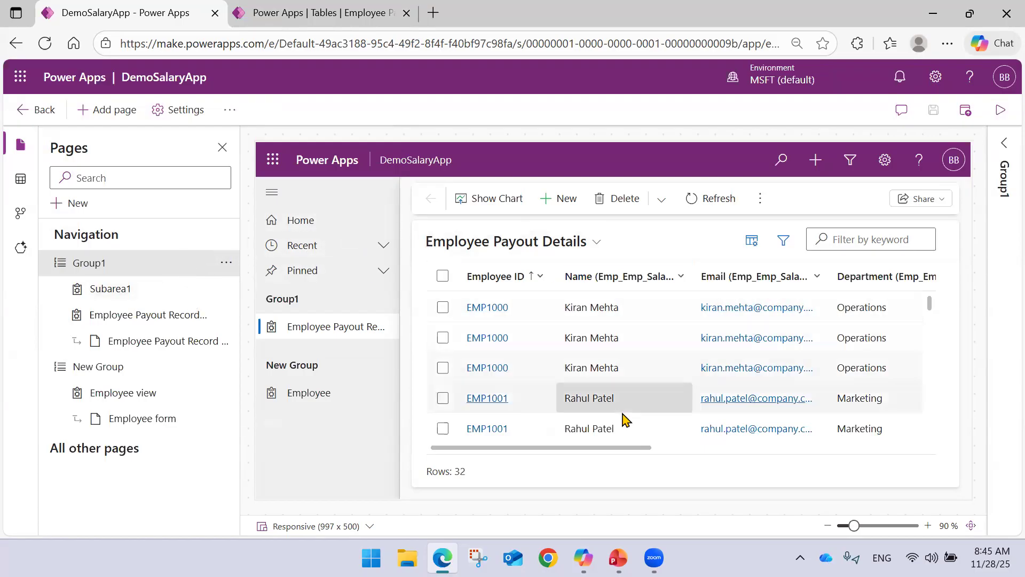
Look at the Model Driven Application slide in PowerPoint and return to the DemoSalaryApp designer.
{"action": "left_click", "coordinate": [760, 198]}
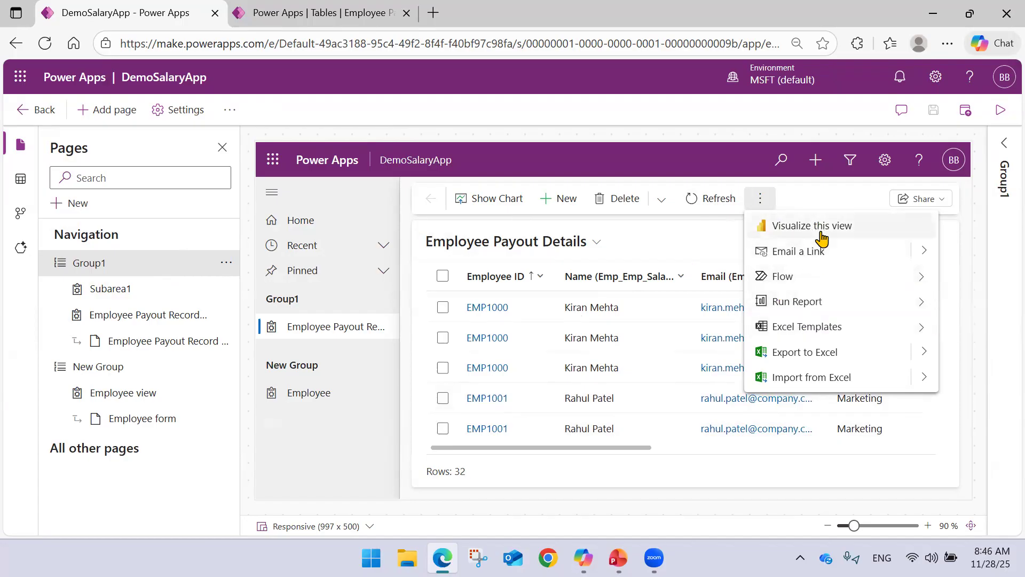
{"action": "left_click", "coordinate": [572, 278]}
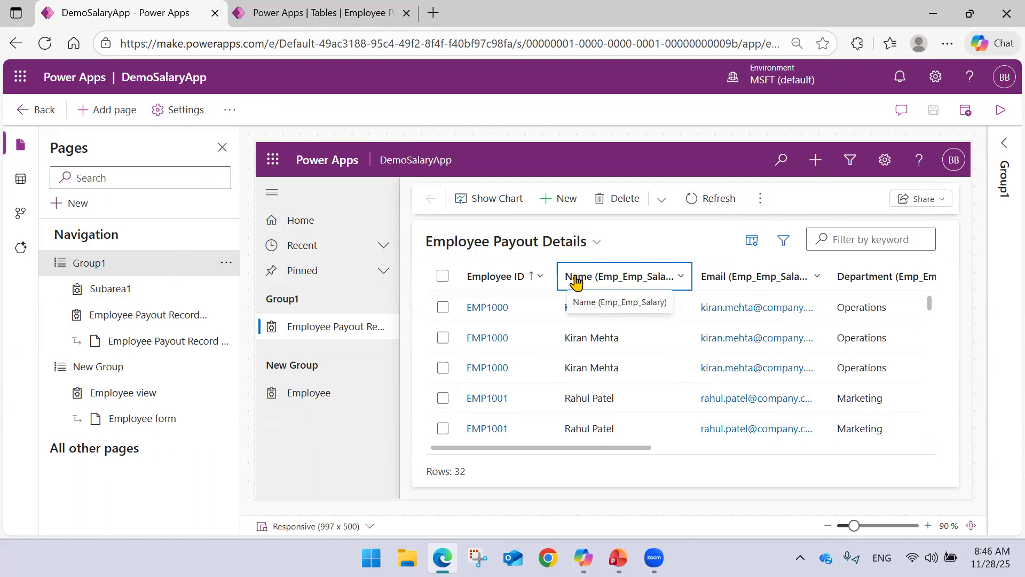
{"action": "left_click", "coordinate": [618, 557]}
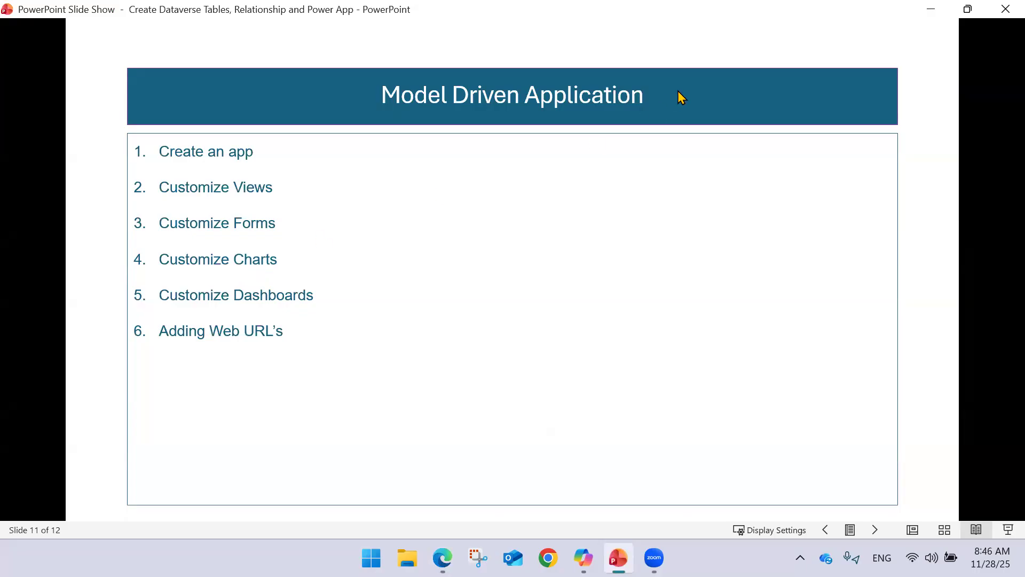
{"action": "left_click", "coordinate": [923, 11]}
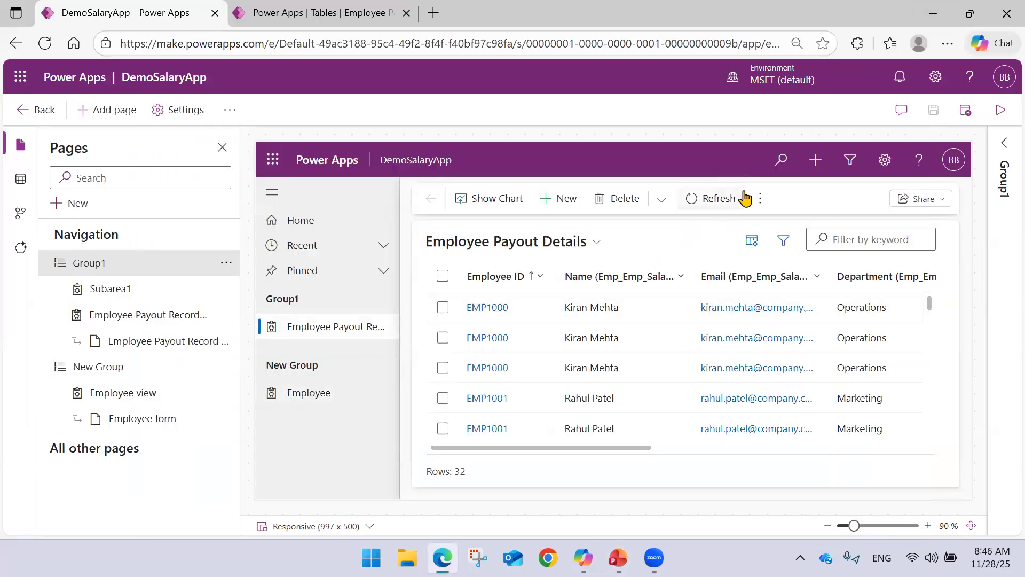
Try to visualize the Employee Payout Details view, and check its Run Report options and additional commands.
{"action": "left_click", "coordinate": [761, 202]}
{"action": "left_click", "coordinate": [773, 227]}
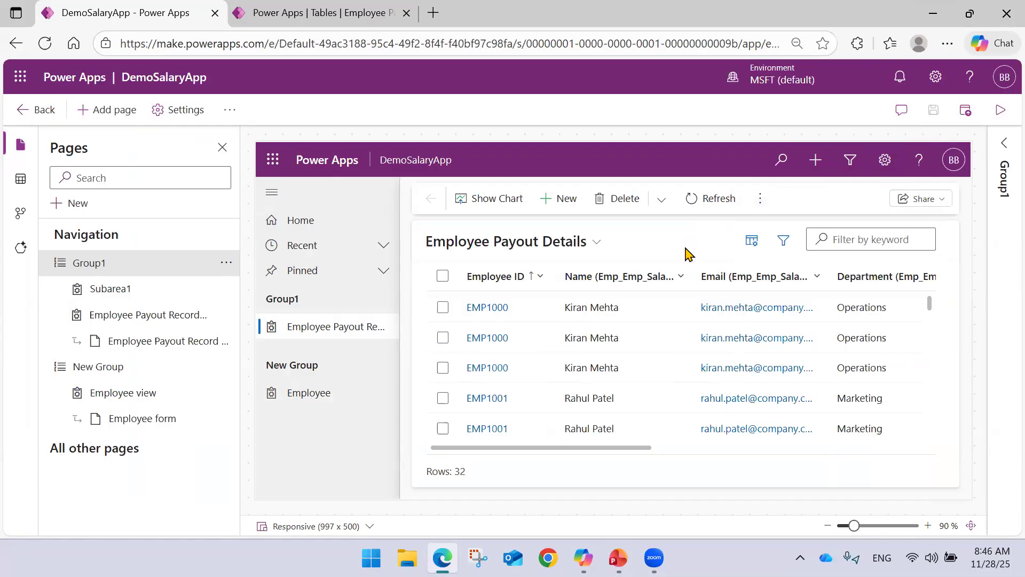
{"action": "left_click", "coordinate": [761, 199]}
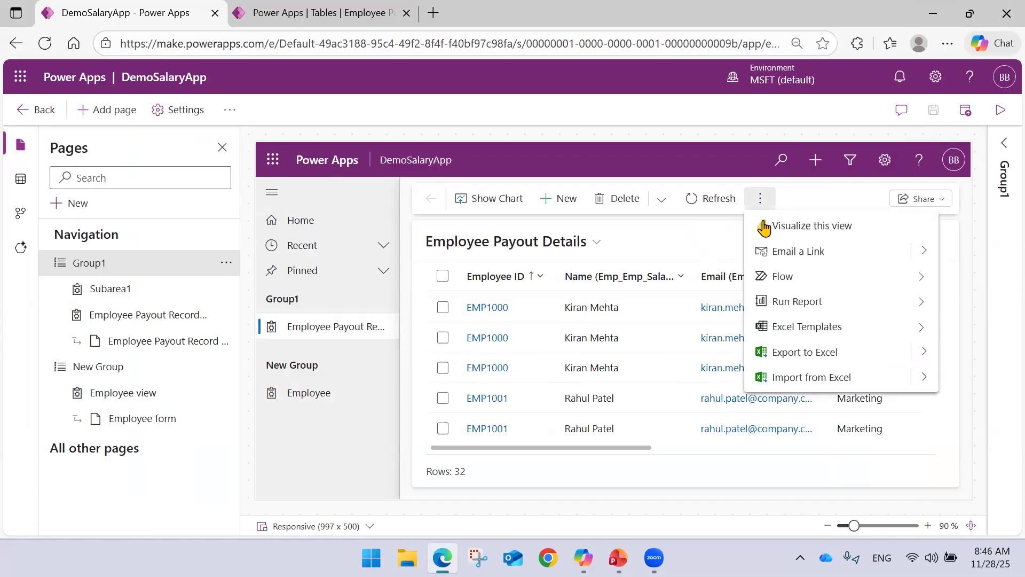
{"action": "left_click", "coordinate": [919, 309]}
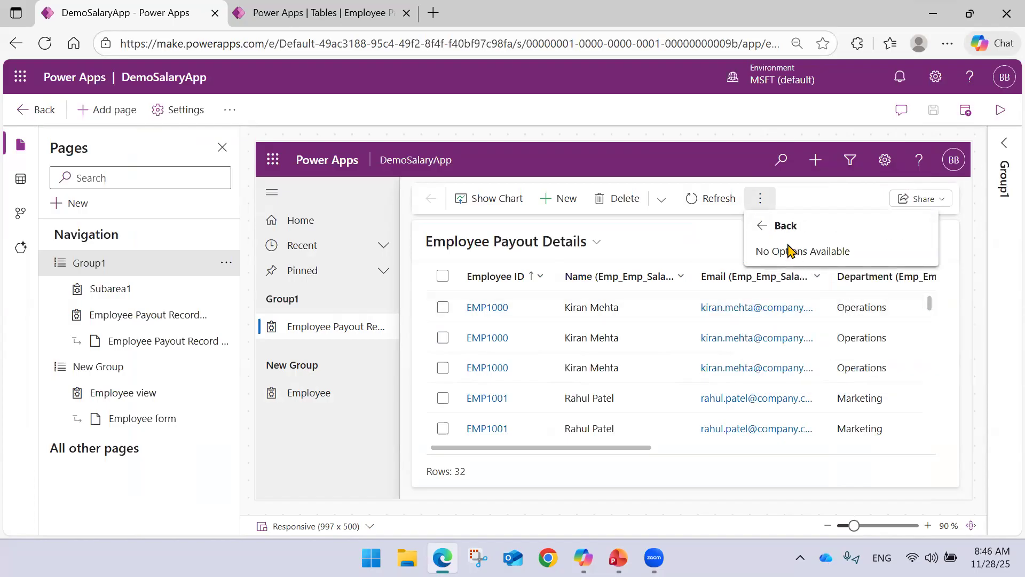
{"action": "left_click", "coordinate": [757, 229]}
{"action": "left_click", "coordinate": [810, 303]}
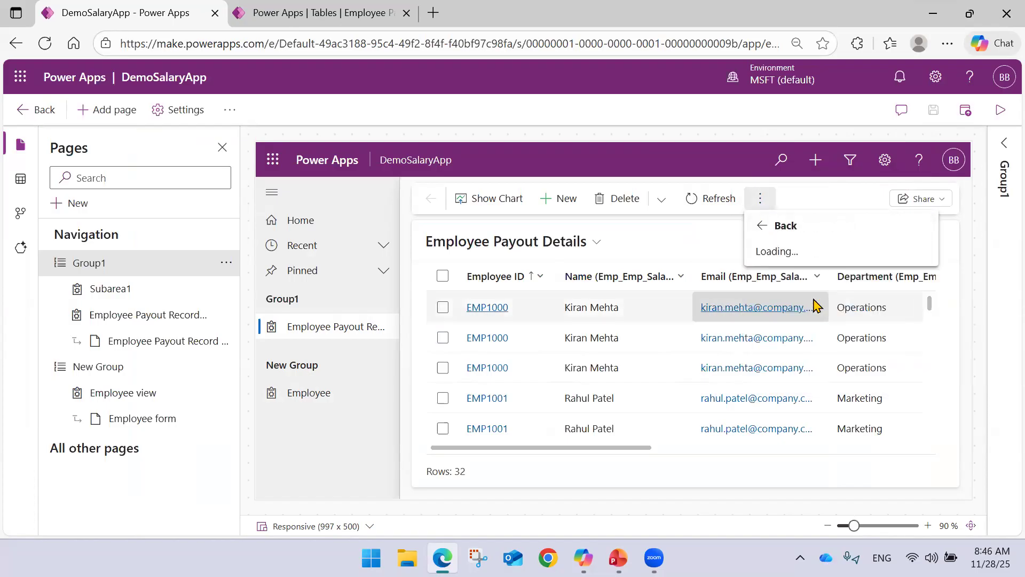
{"action": "left_click", "coordinate": [761, 227]}
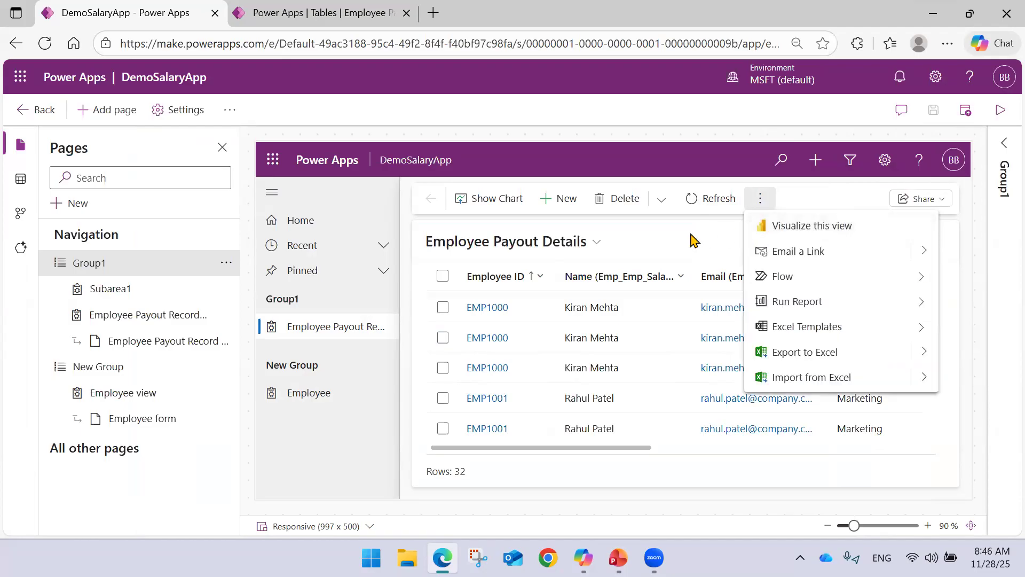
{"action": "left_click", "coordinate": [779, 228]}
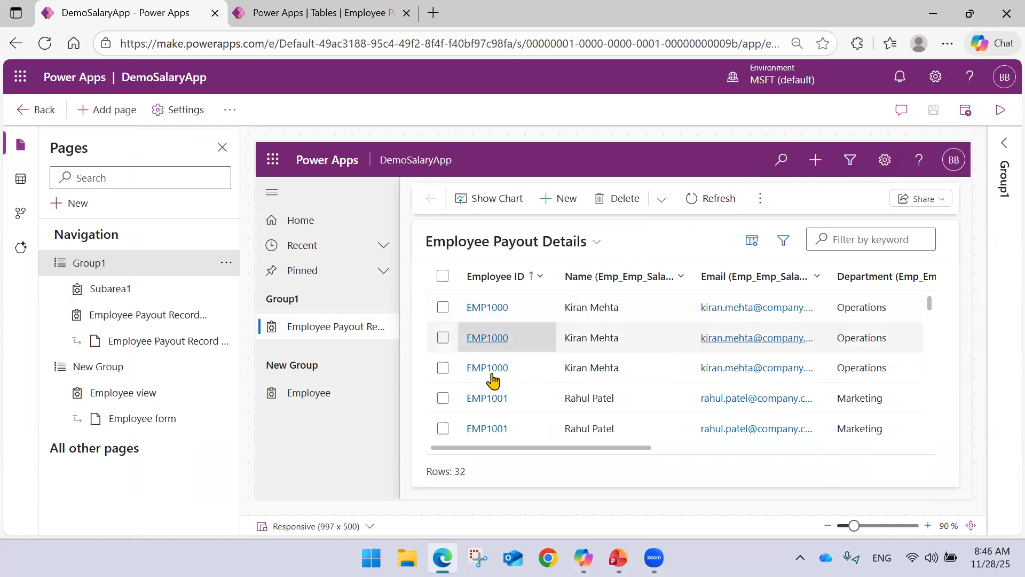
Show the Employee page in the preview, review the dashboards offered for a new page, and cancel without adding one.
{"action": "left_click_drag", "start_coordinate": [469, 452], "coordinate": [438, 462]}
{"action": "left_click", "coordinate": [328, 396]}
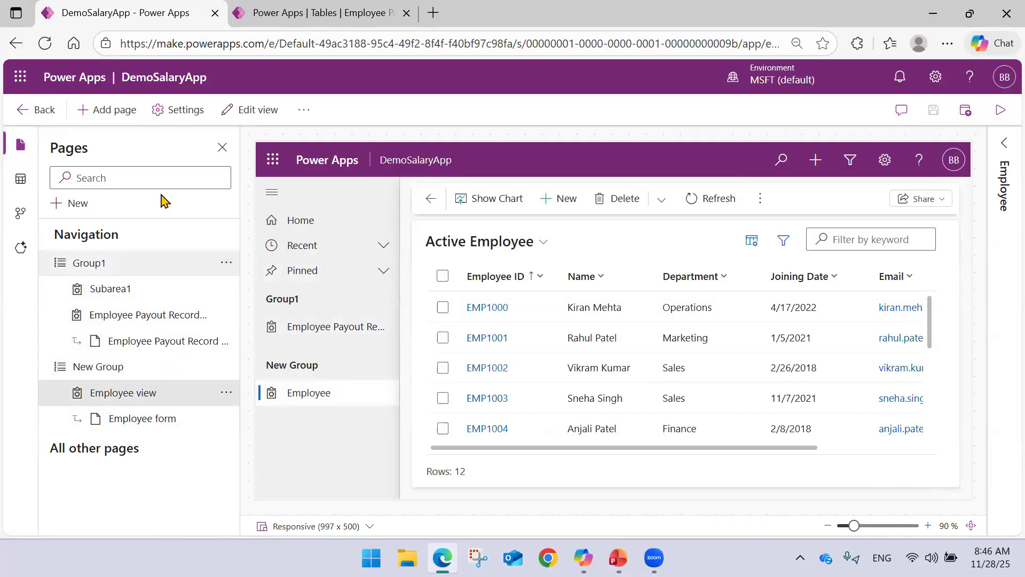
{"action": "left_click", "coordinate": [131, 114]}
{"action": "left_click", "coordinate": [265, 210]}
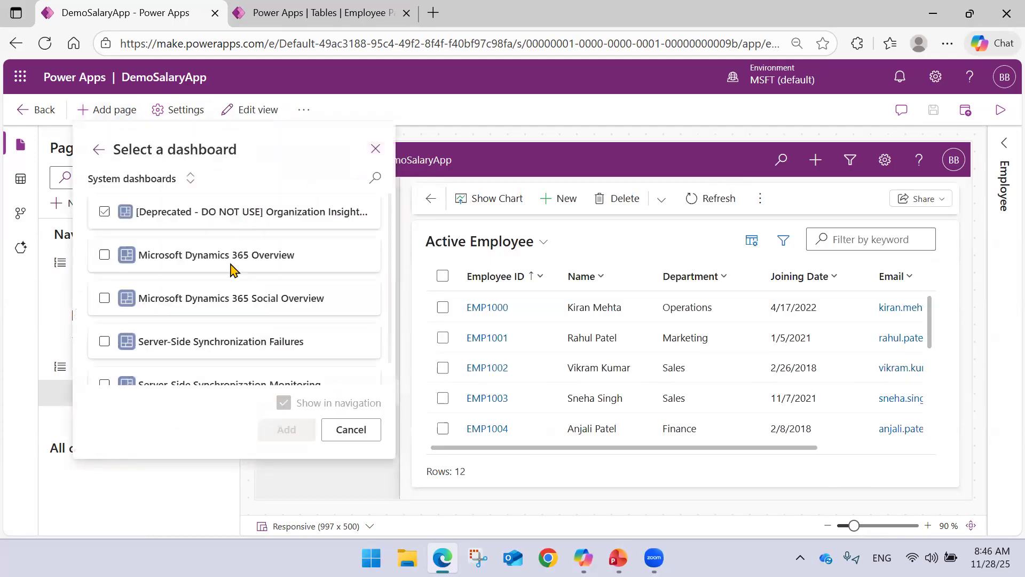
{"action": "scroll", "coordinate": [227, 237], "scroll_direction": "down", "scroll_amount": 1}
{"action": "left_click", "coordinate": [159, 180]}
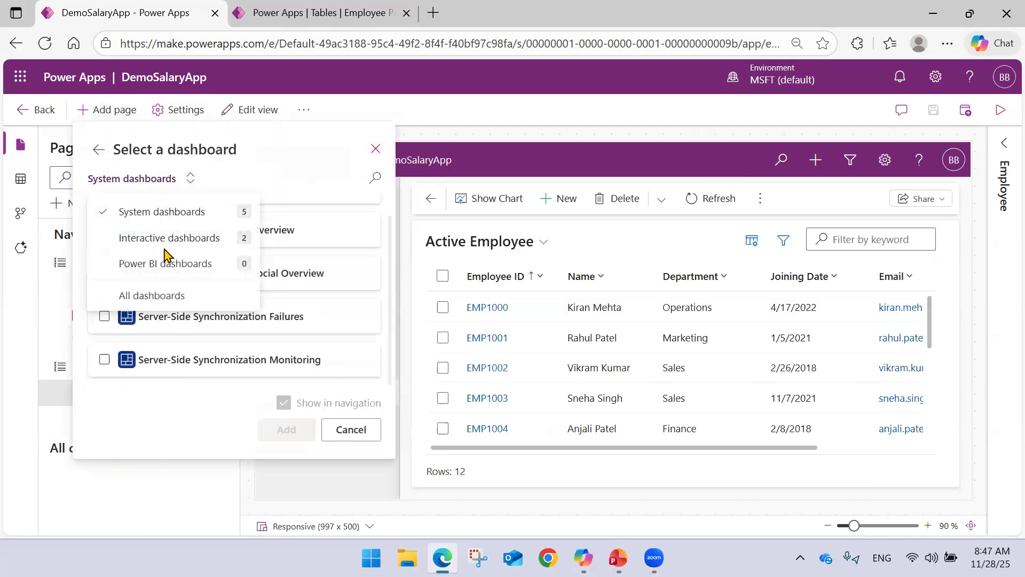
{"action": "left_click", "coordinate": [351, 429]}
Look over the records in the Active Employee view and try to visualize the view.
{"action": "scroll", "coordinate": [564, 331], "scroll_direction": "down", "scroll_amount": 1}
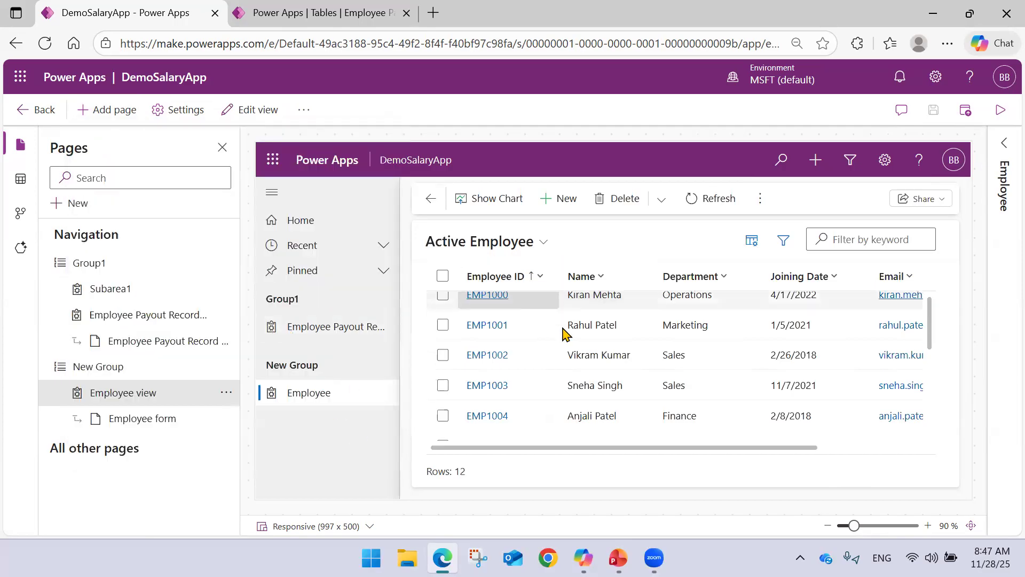
{"action": "scroll", "coordinate": [563, 331], "scroll_direction": "down", "scroll_amount": 5}
{"action": "scroll", "coordinate": [569, 331], "scroll_direction": "up", "scroll_amount": 5}
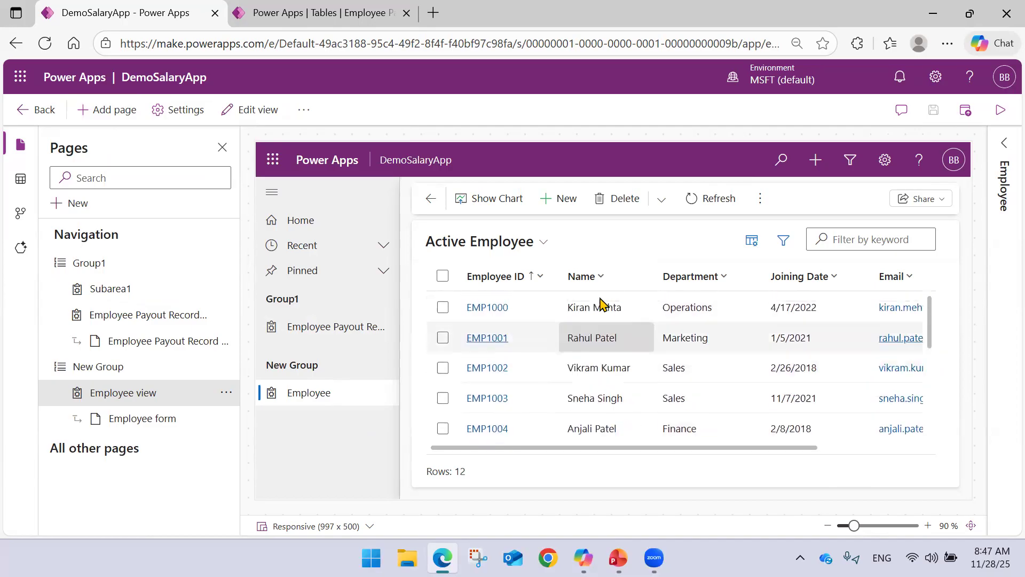
{"action": "left_click", "coordinate": [760, 214]}
{"action": "left_click", "coordinate": [781, 223]}
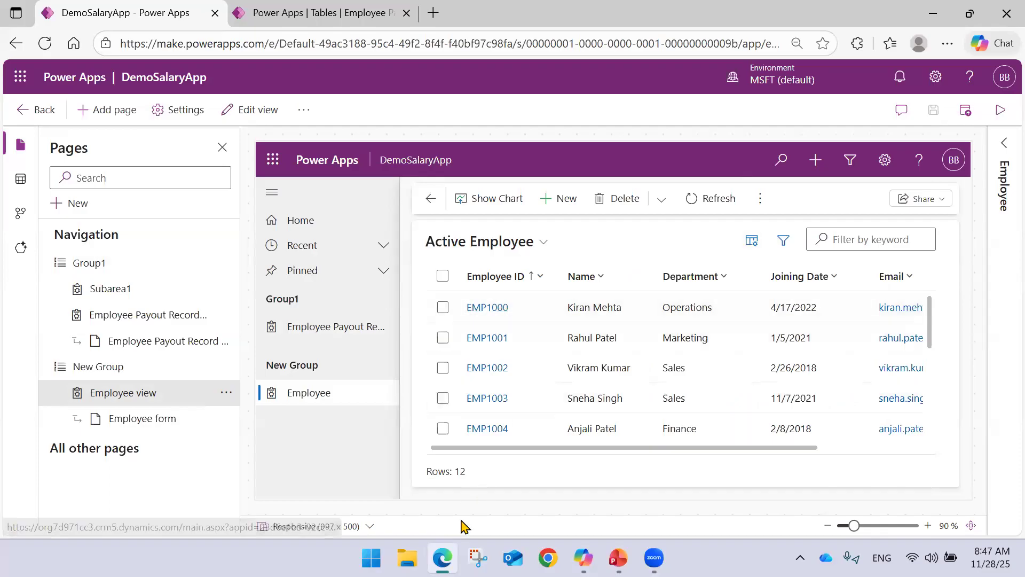
{"action": "mouse_move", "coordinate": [452, 555]}
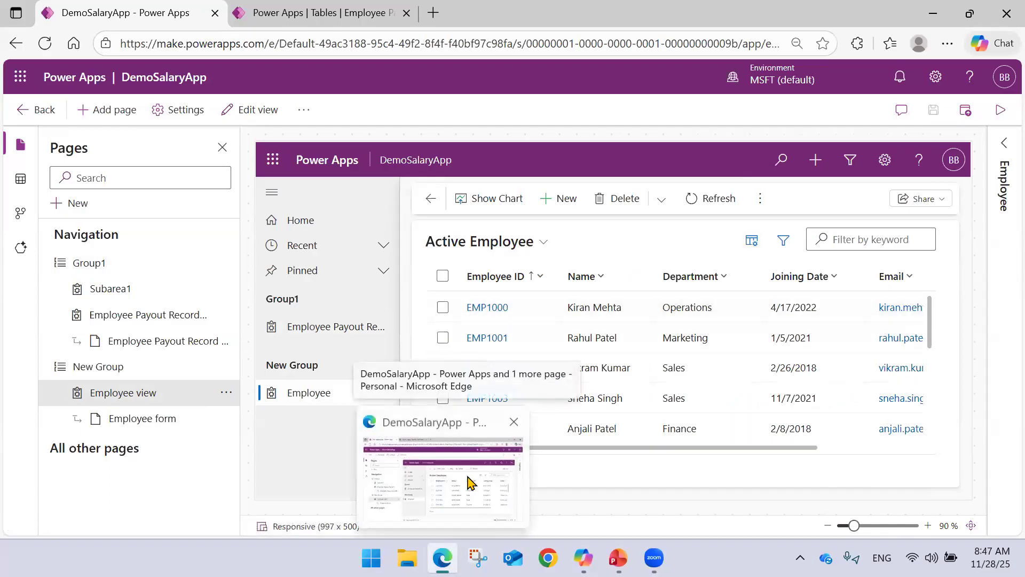
Review the Employee view's column settings without changing them, and check the reports available for the view.
{"action": "left_click", "coordinate": [752, 241]}
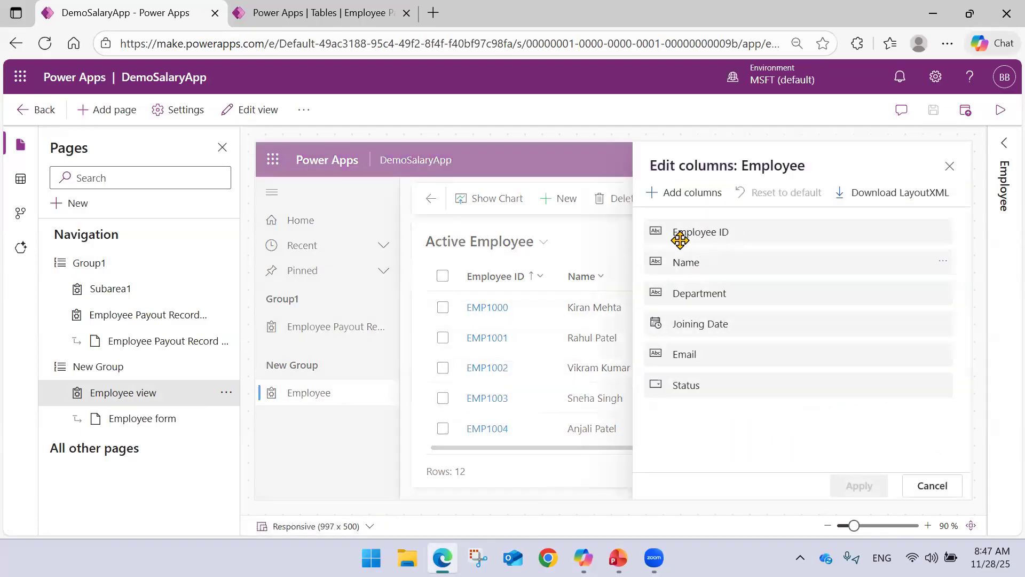
{"action": "left_click", "coordinate": [949, 166]}
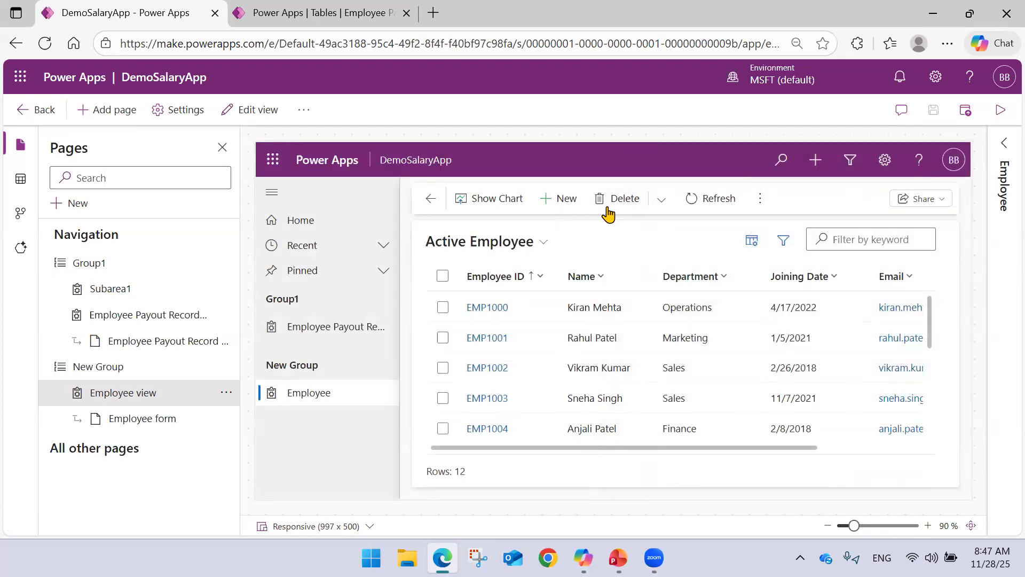
{"action": "left_click", "coordinate": [760, 198]}
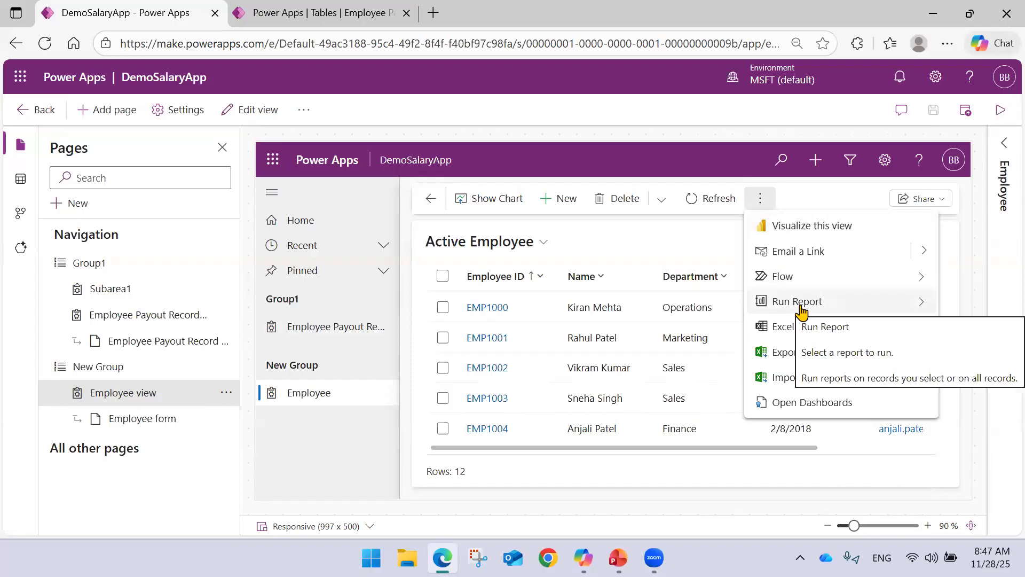
{"action": "left_click", "coordinate": [801, 306]}
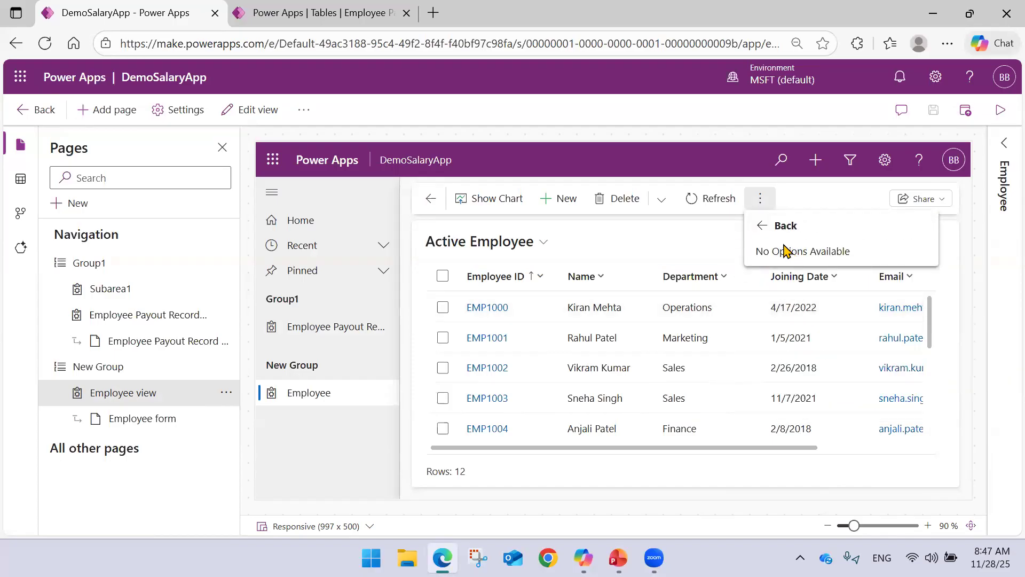
{"action": "left_click", "coordinate": [769, 227]}
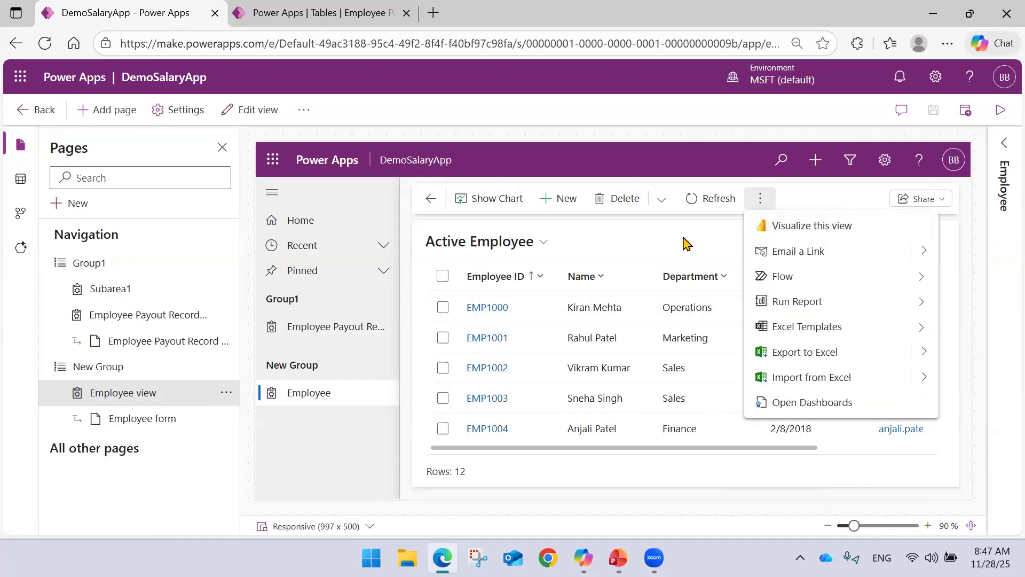
Open the Employee DB dashboard from the Employee page and start a new employee record from its Active Employee stream.
{"action": "left_click", "coordinate": [799, 406]}
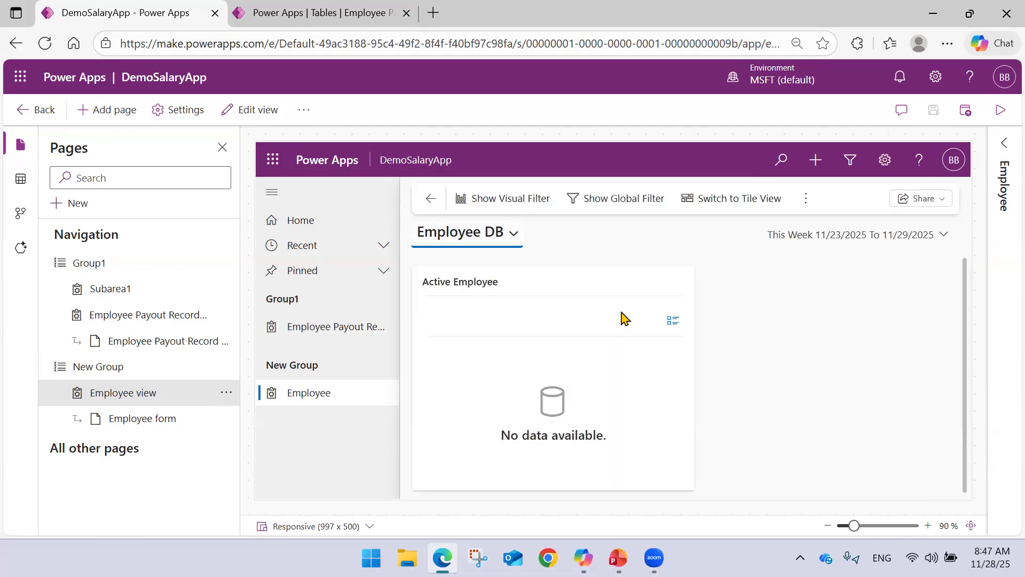
{"action": "left_click", "coordinate": [673, 321]}
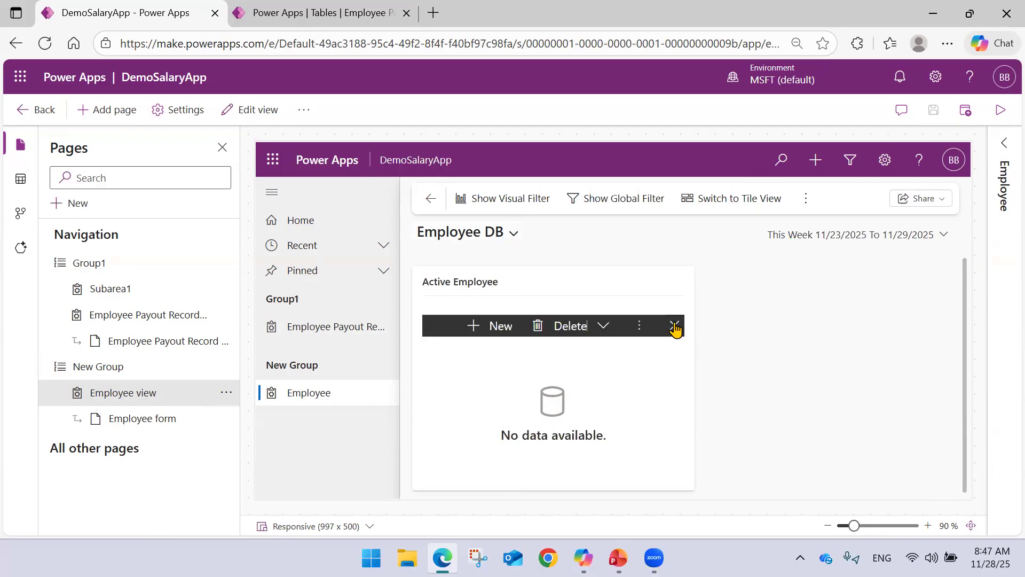
{"action": "left_click", "coordinate": [483, 330]}
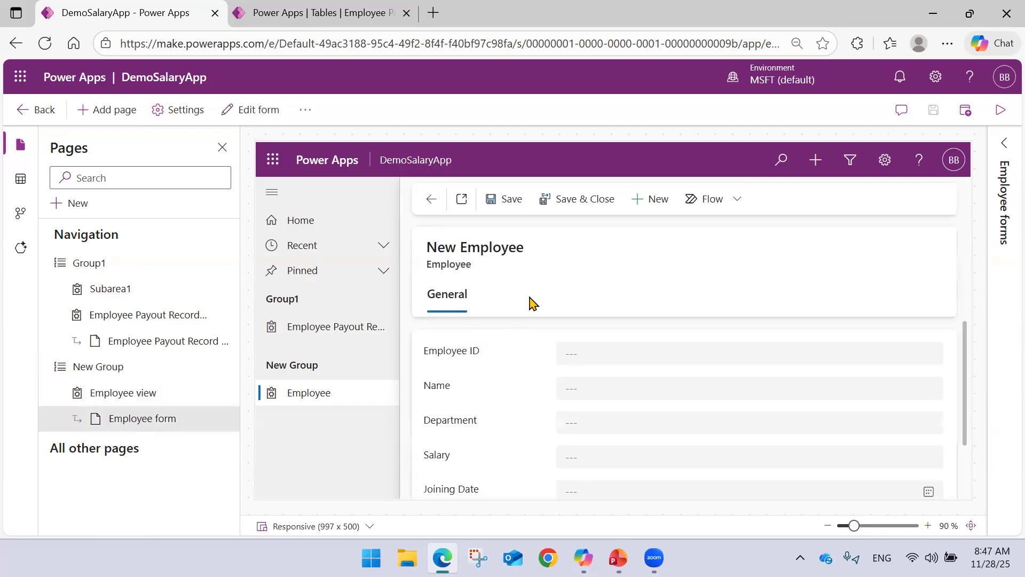
Leave the blank employee form and the dashboard, return to the Active Employee view, and hide its chart.
{"action": "left_click", "coordinate": [430, 200]}
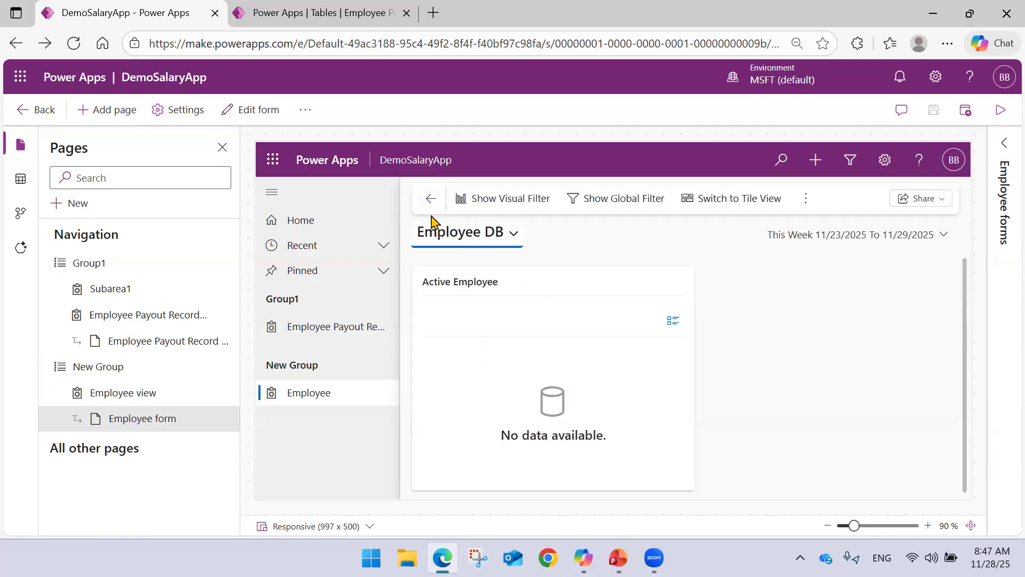
{"action": "left_click", "coordinate": [429, 208]}
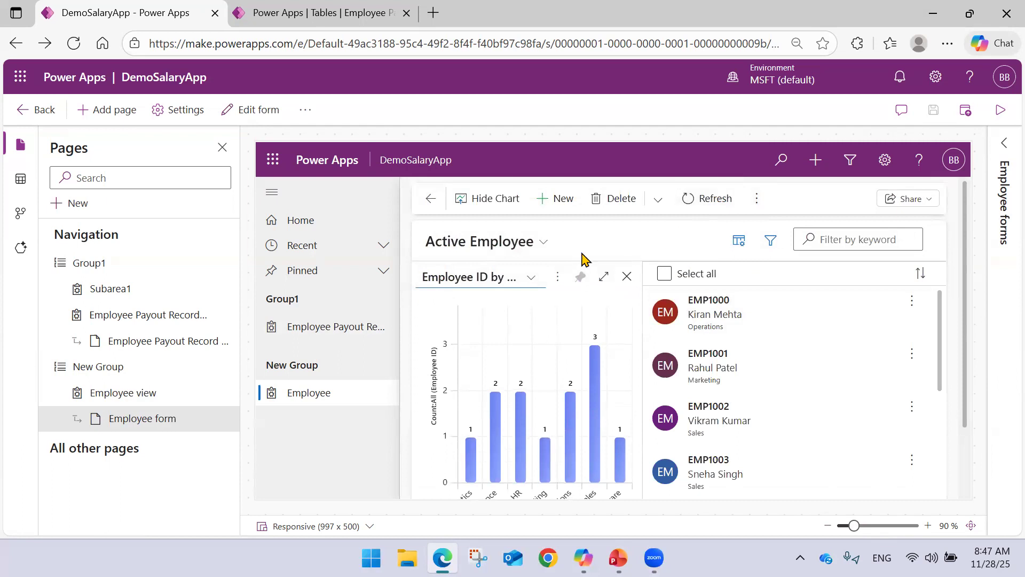
{"action": "left_click", "coordinate": [480, 199]}
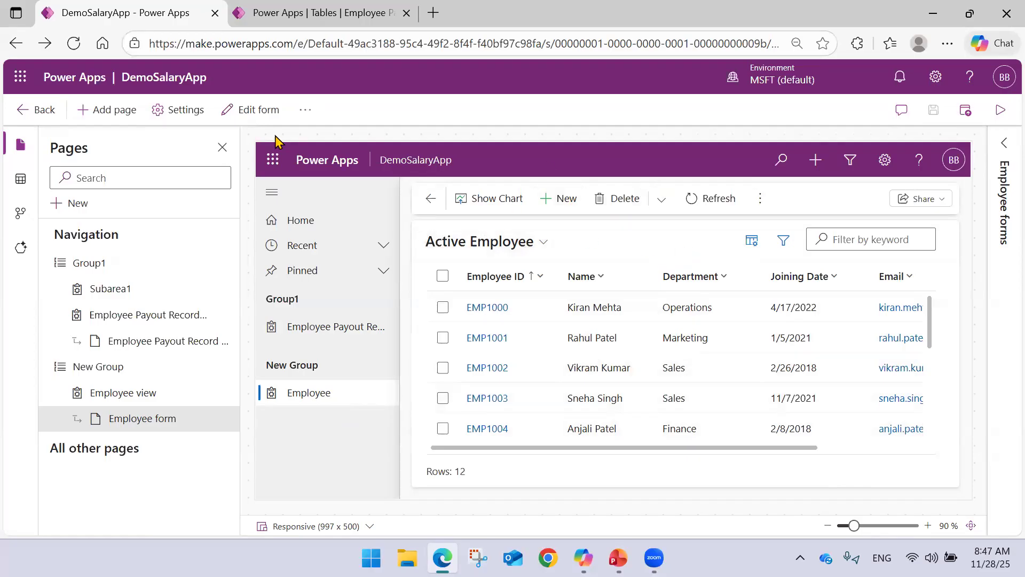
Open the dashboards of the Employee Payout Record table and start a new 4-Column overview dashboard.
{"action": "left_click", "coordinate": [324, 14]}
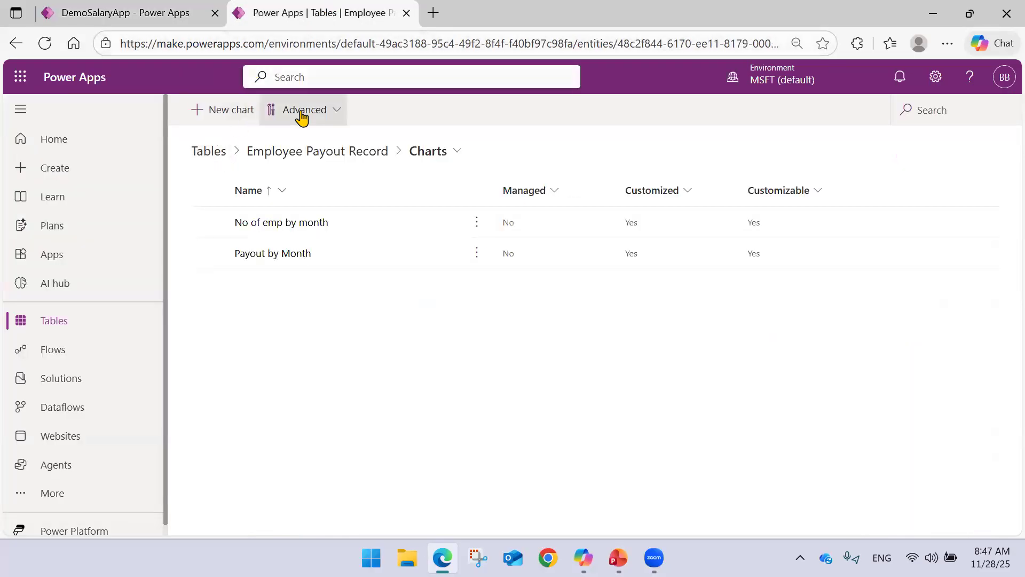
{"action": "left_click", "coordinate": [246, 160]}
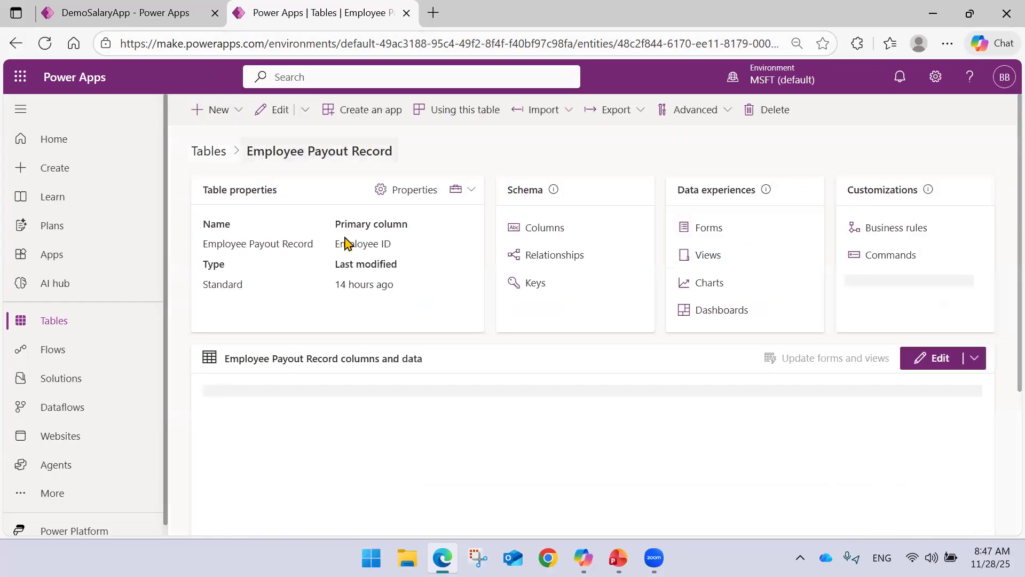
{"action": "left_click", "coordinate": [721, 320]}
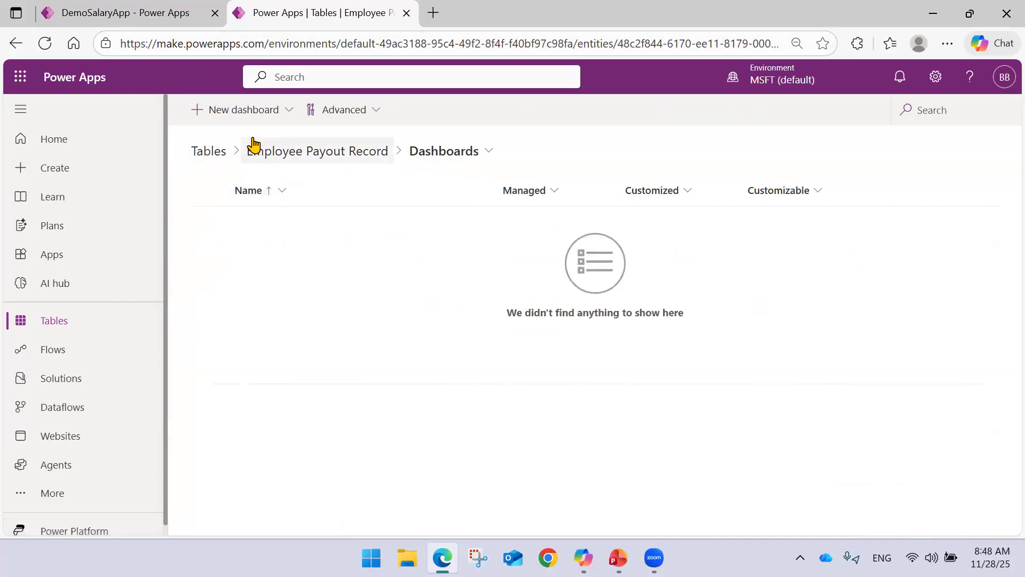
{"action": "left_click", "coordinate": [241, 113]}
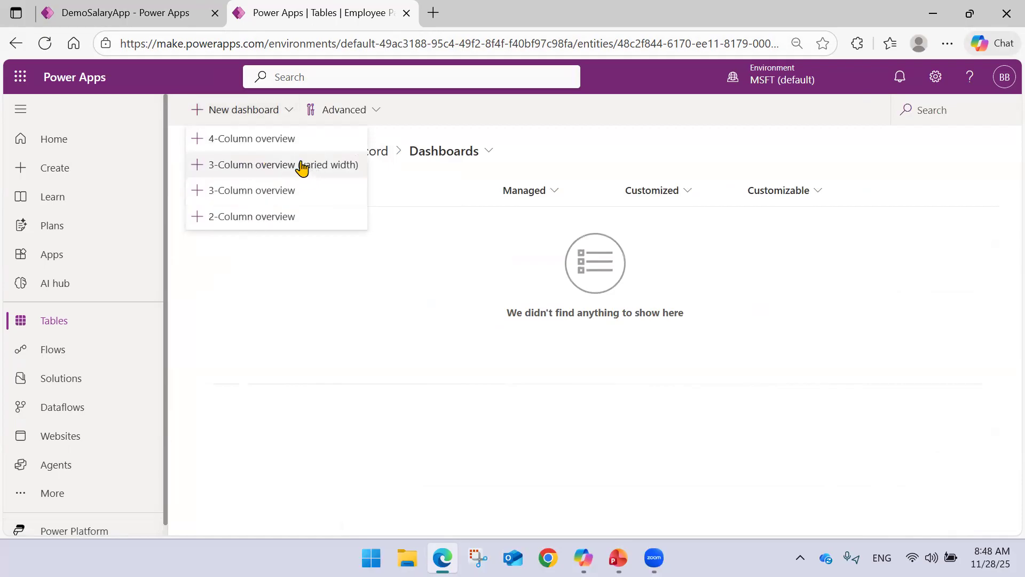
{"action": "left_click", "coordinate": [367, 117]}
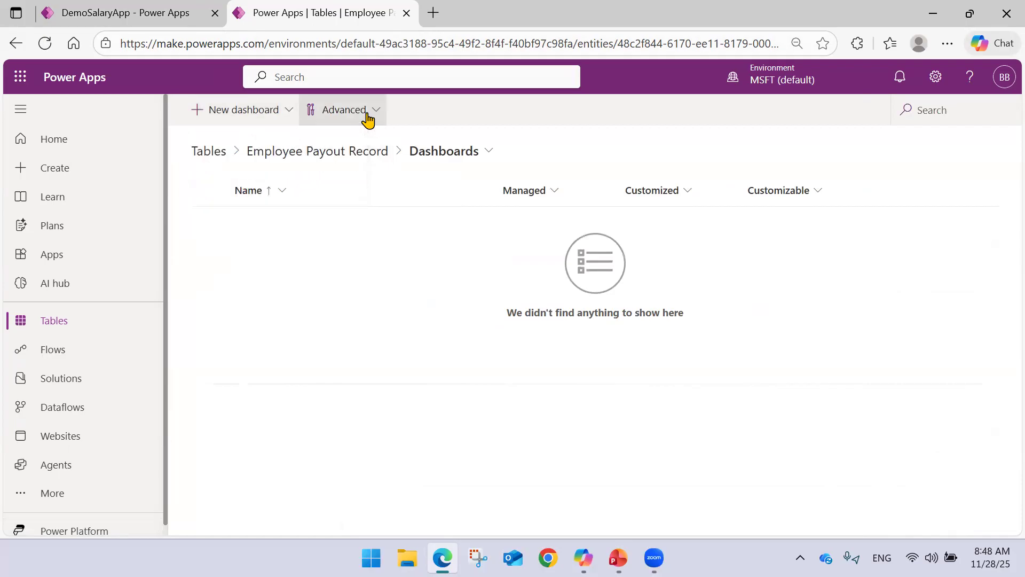
{"action": "left_click", "coordinate": [224, 121]}
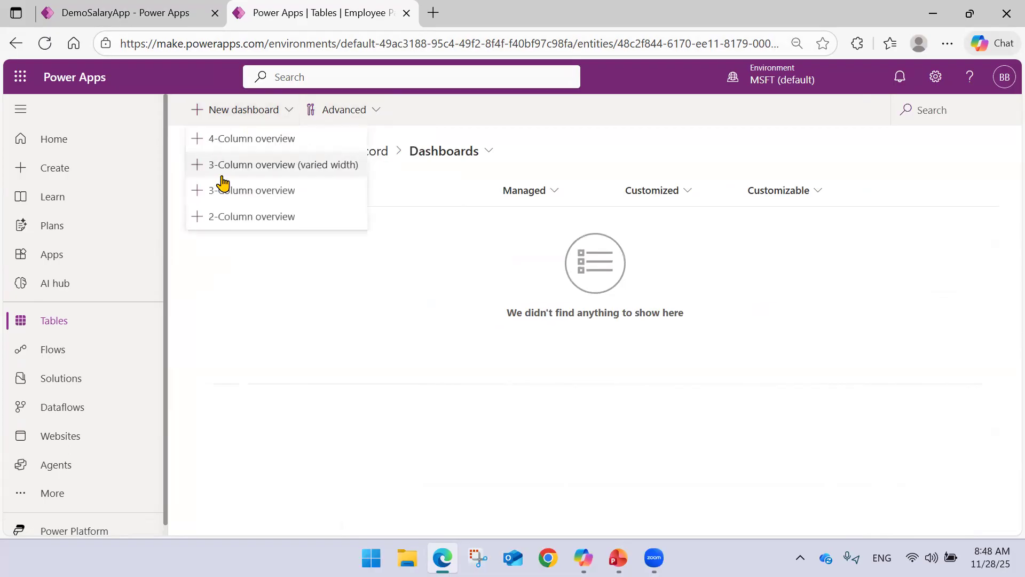
{"action": "left_click", "coordinate": [253, 140]}
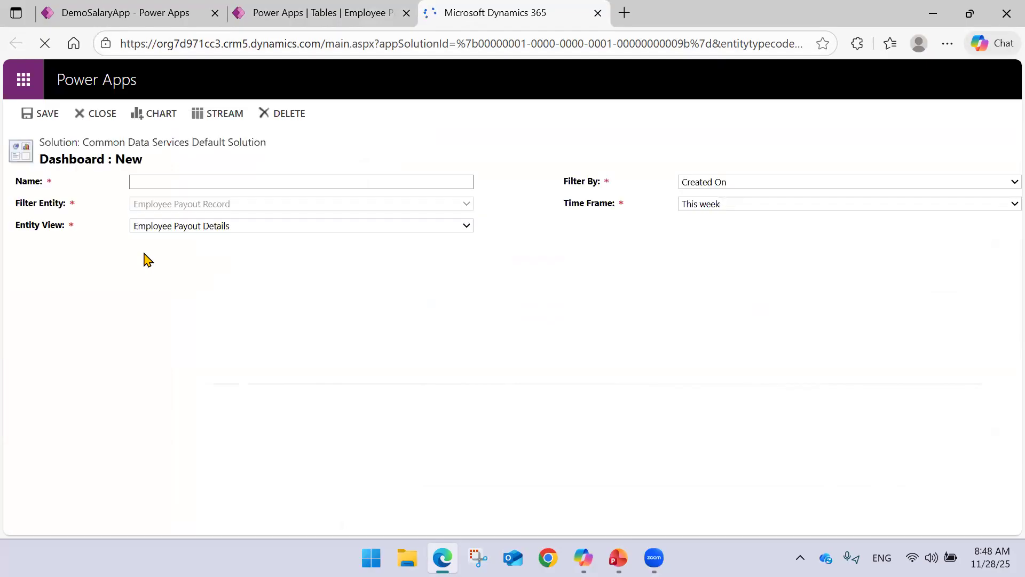
Name the new dashboard Payout and set its time frame to This month, keeping the Employee Payout Details view.
{"action": "scroll", "coordinate": [250, 264], "scroll_direction": "down", "scroll_amount": 5}
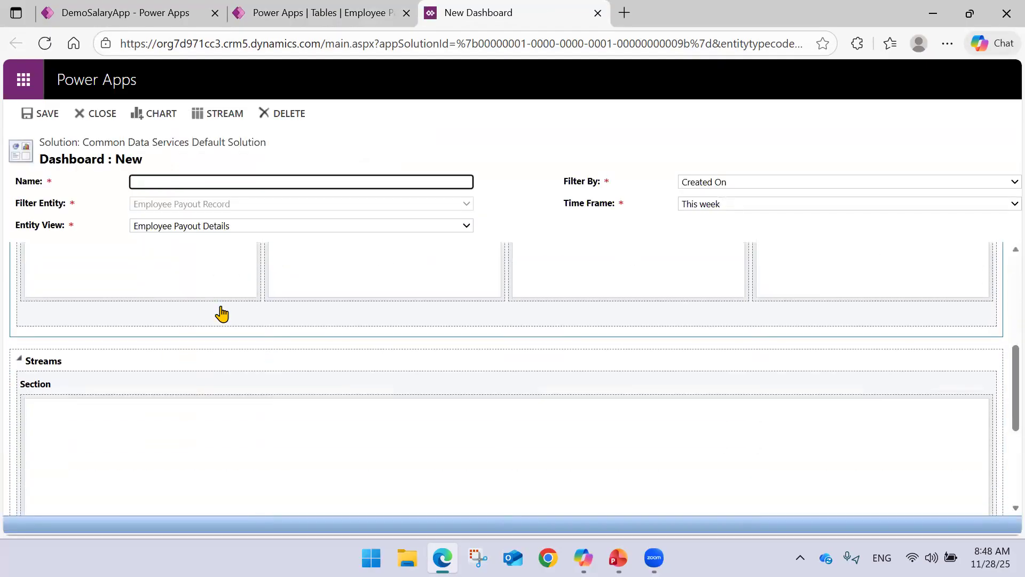
{"action": "scroll", "coordinate": [213, 315], "scroll_direction": "up", "scroll_amount": 5}
{"action": "scroll", "coordinate": [160, 325], "scroll_direction": "down", "scroll_amount": 5}
{"action": "scroll", "coordinate": [128, 322], "scroll_direction": "up", "scroll_amount": 5}
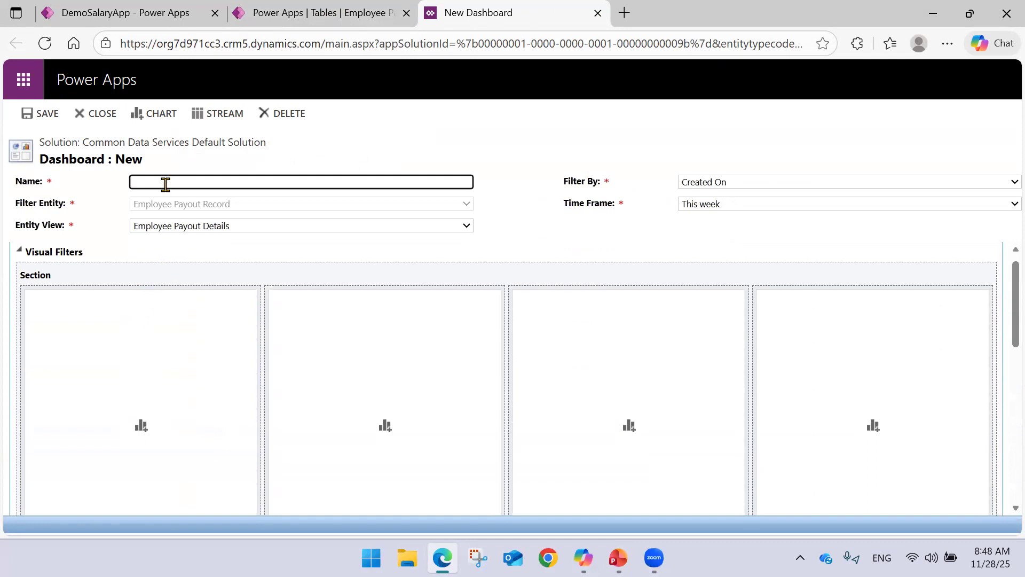
{"action": "left_click", "coordinate": [315, 11]}
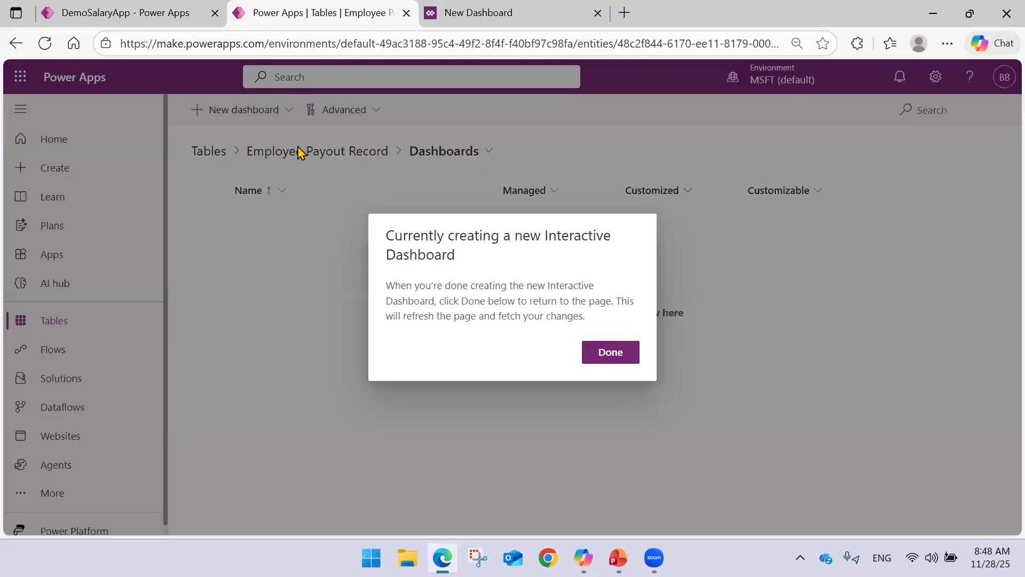
{"action": "left_click", "coordinate": [502, 8]}
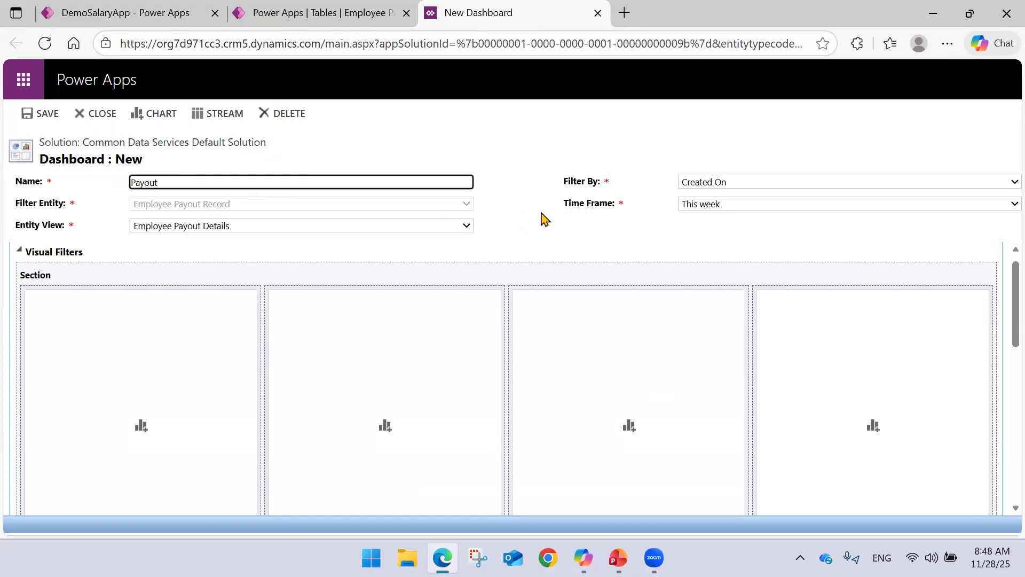
{"action": "left_click", "coordinate": [730, 182]}
{"action": "left_click", "coordinate": [662, 181]}
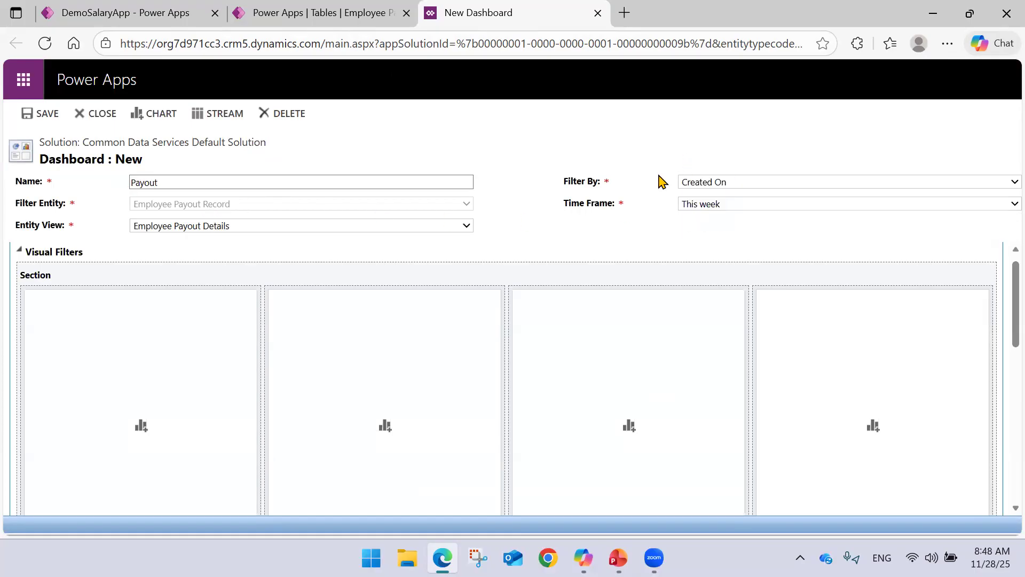
{"action": "left_click", "coordinate": [711, 206]}
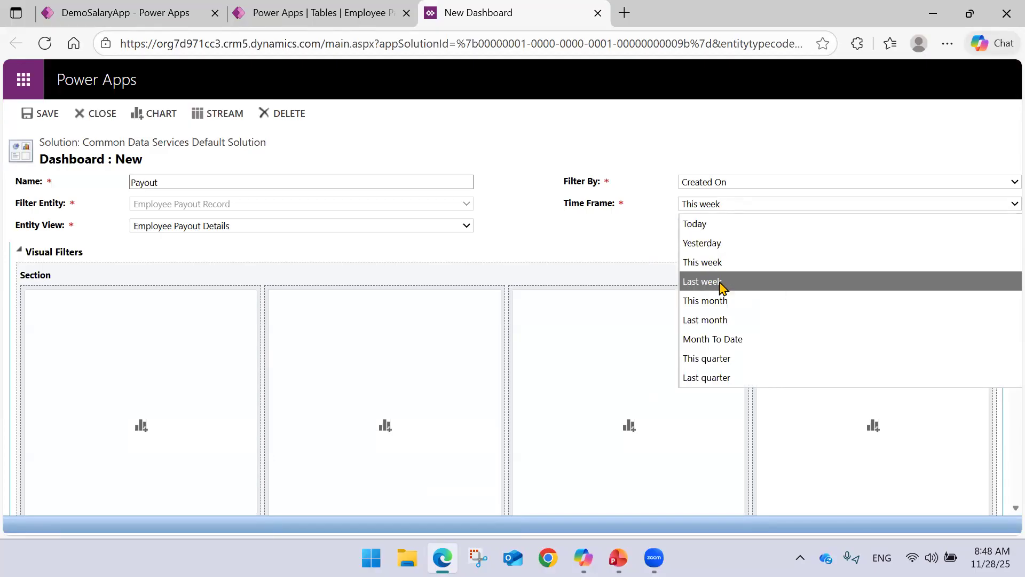
{"action": "left_click", "coordinate": [717, 303]}
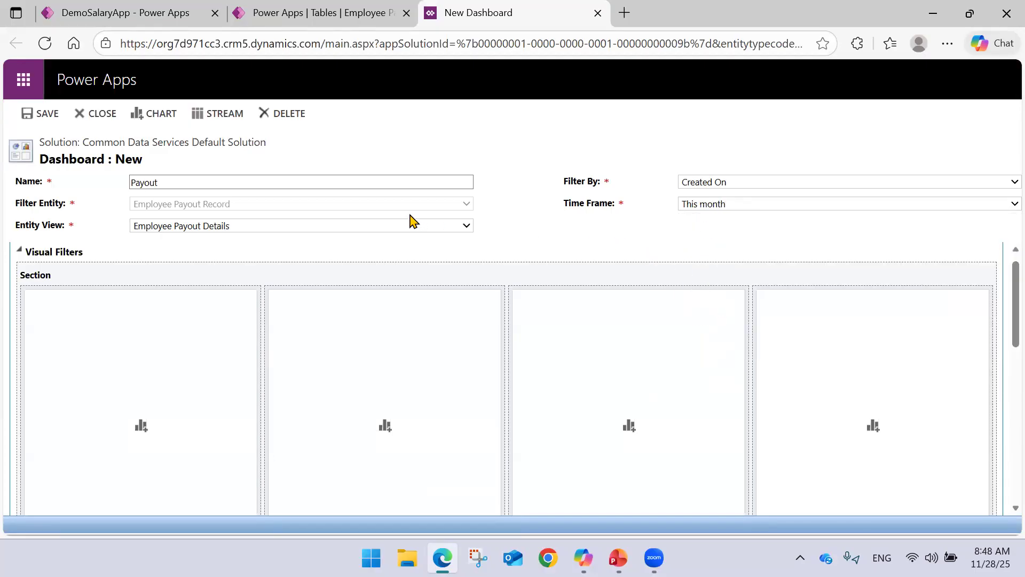
{"action": "left_click", "coordinate": [213, 231]}
{"action": "left_click", "coordinate": [212, 231]}
Add the No of emp by month and Payout by Month charts to the first two visual filter slots.
{"action": "left_click", "coordinate": [142, 395]}
{"action": "left_click", "coordinate": [141, 382]}
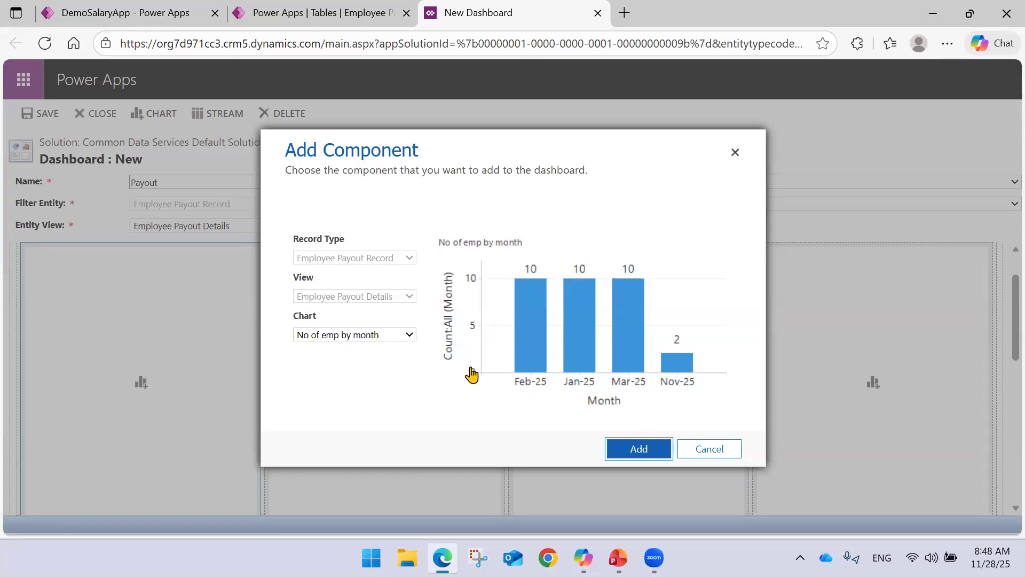
{"action": "left_click", "coordinate": [633, 453]}
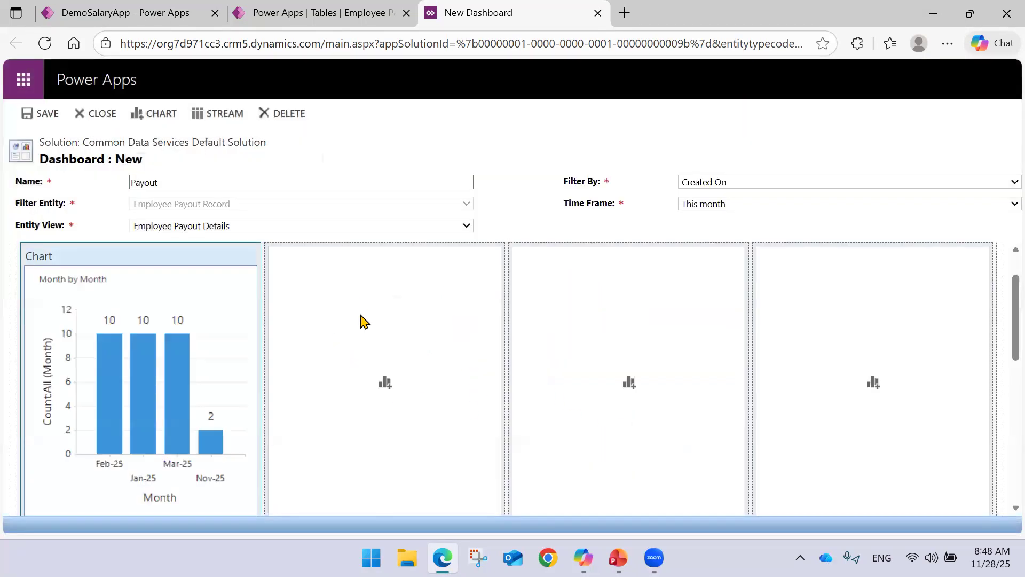
{"action": "left_click", "coordinate": [387, 381]}
{"action": "left_click", "coordinate": [409, 335]}
{"action": "left_click", "coordinate": [356, 390]}
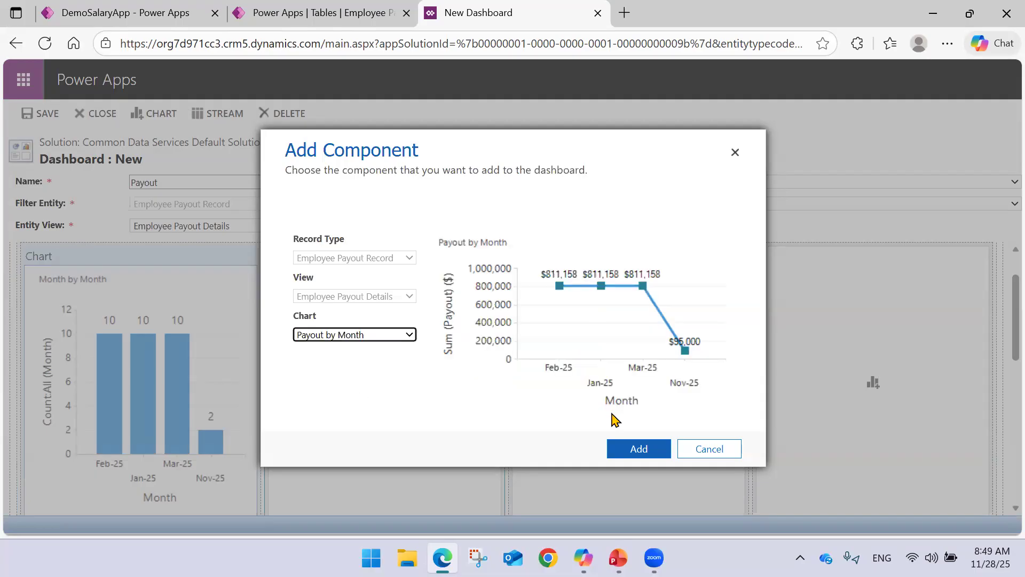
{"action": "left_click", "coordinate": [635, 450]}
Add a stream based on the Employee Payout Details view to the dashboard's Streams section.
{"action": "scroll", "coordinate": [625, 347], "scroll_direction": "down", "scroll_amount": 5}
{"action": "scroll", "coordinate": [630, 344], "scroll_direction": "down", "scroll_amount": 3}
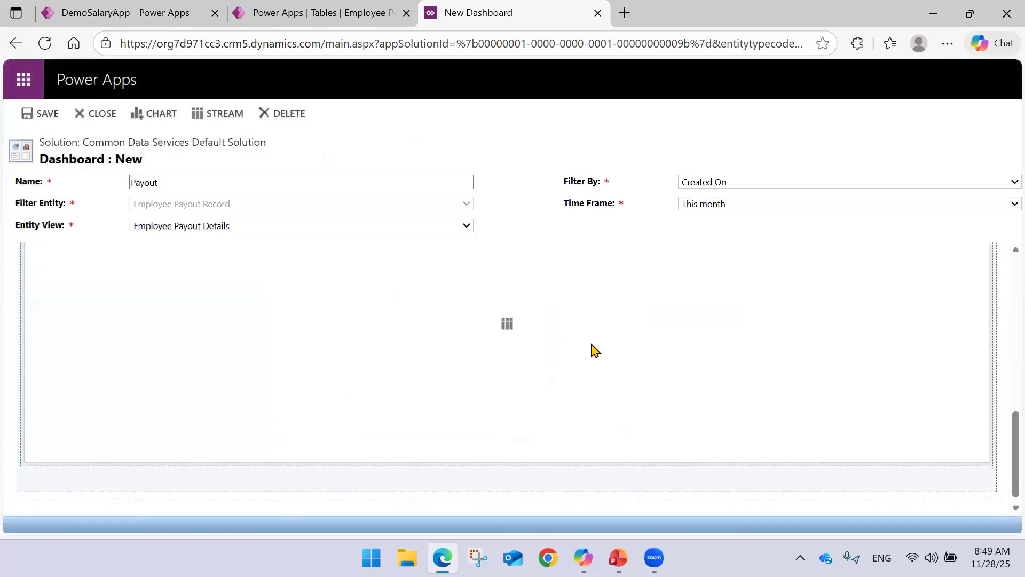
{"action": "scroll", "coordinate": [595, 350], "scroll_direction": "up", "scroll_amount": 2}
{"action": "left_click", "coordinate": [505, 448]}
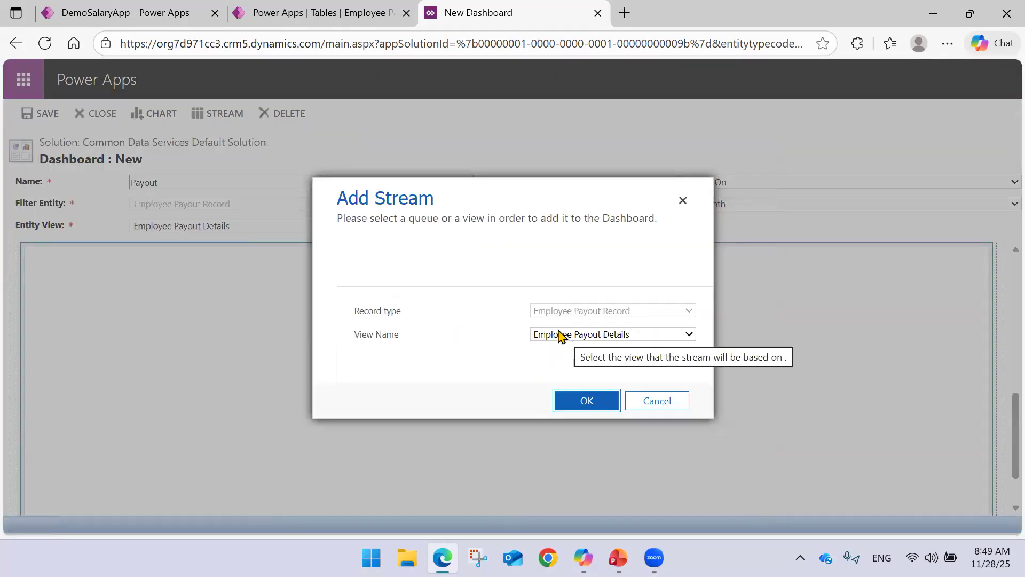
{"action": "left_click", "coordinate": [584, 402]}
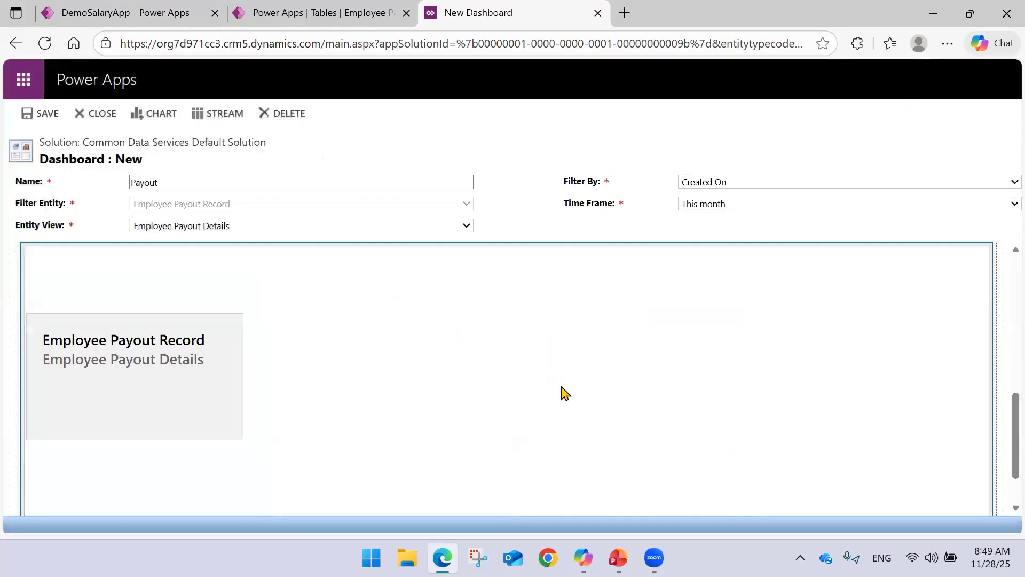
{"action": "scroll", "coordinate": [327, 351], "scroll_direction": "down", "scroll_amount": 1}
{"action": "scroll", "coordinate": [327, 351], "scroll_direction": "up", "scroll_amount": 3}
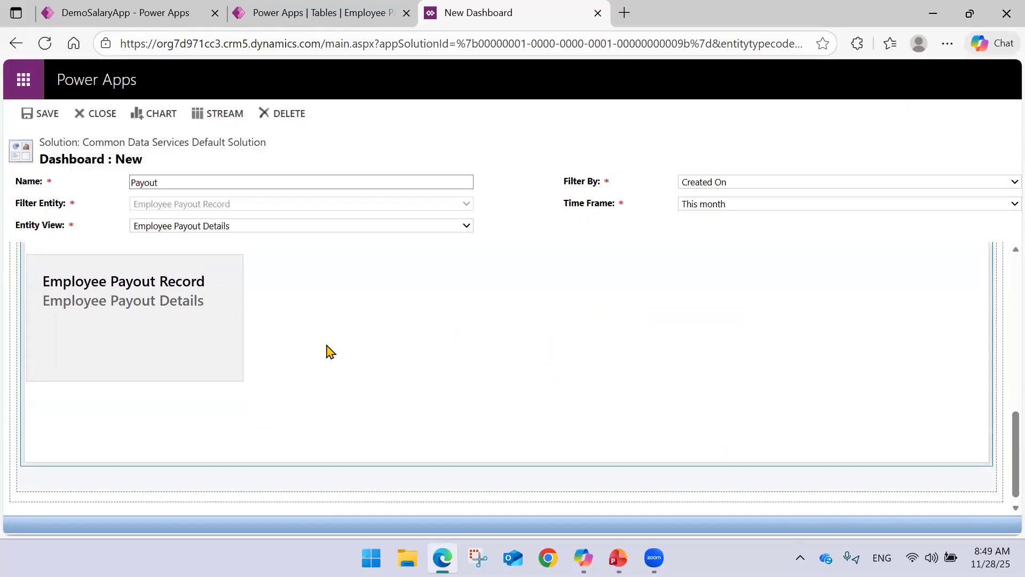
Add a second Employee Payout Details stream beside the first one in the Streams section.
{"action": "left_click", "coordinate": [222, 419]}
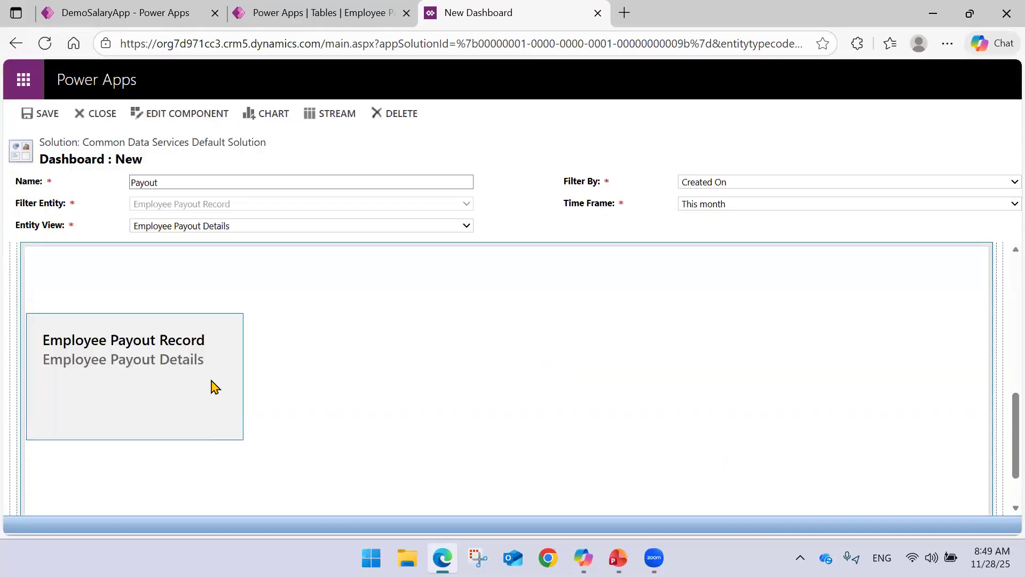
{"action": "scroll", "coordinate": [392, 370], "scroll_direction": "down", "scroll_amount": 1}
{"action": "scroll", "coordinate": [392, 371], "scroll_direction": "up", "scroll_amount": 6}
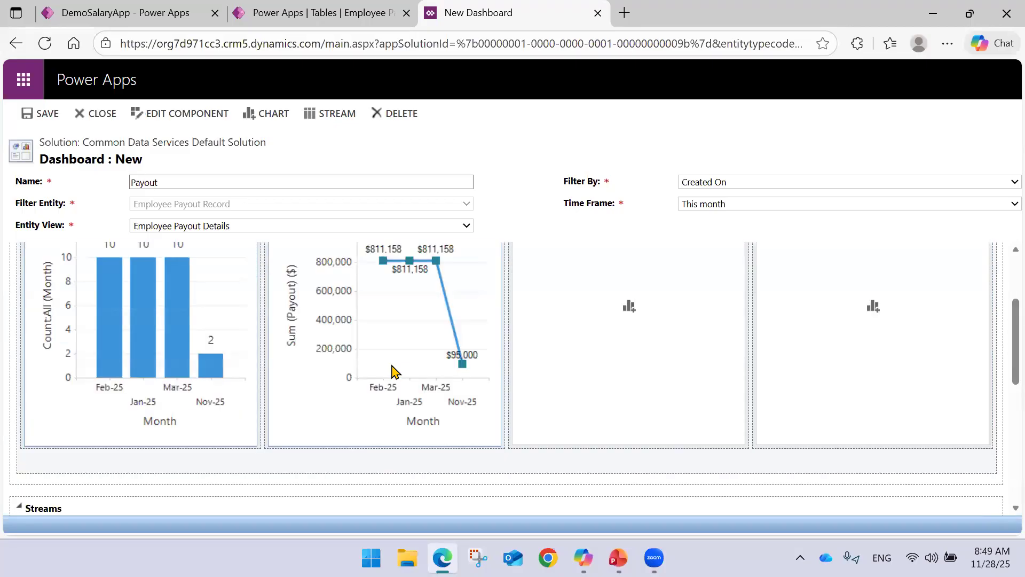
{"action": "scroll", "coordinate": [394, 371], "scroll_direction": "down", "scroll_amount": 4}
{"action": "double_click", "coordinate": [381, 385]}
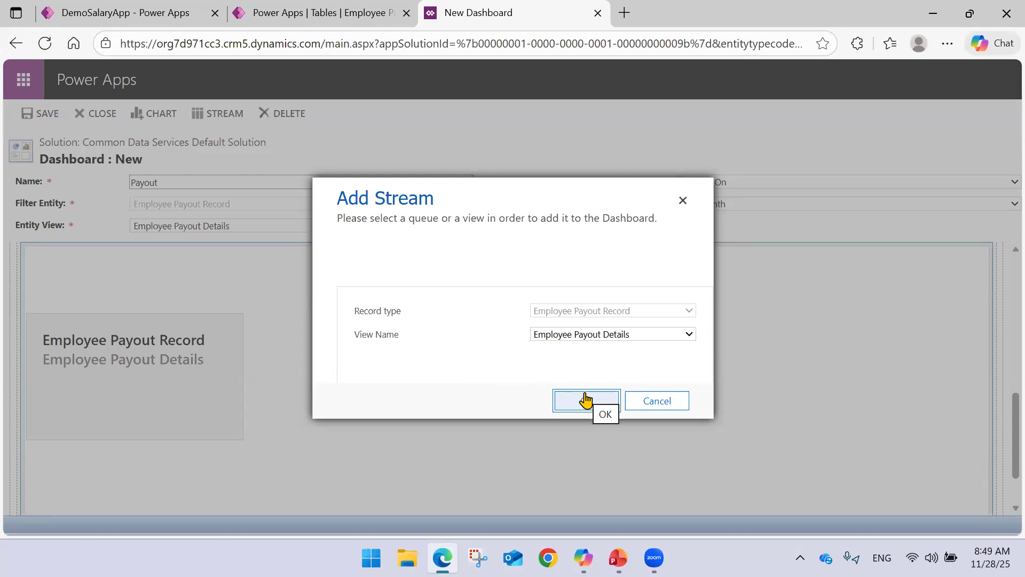
{"action": "left_click", "coordinate": [585, 399]}
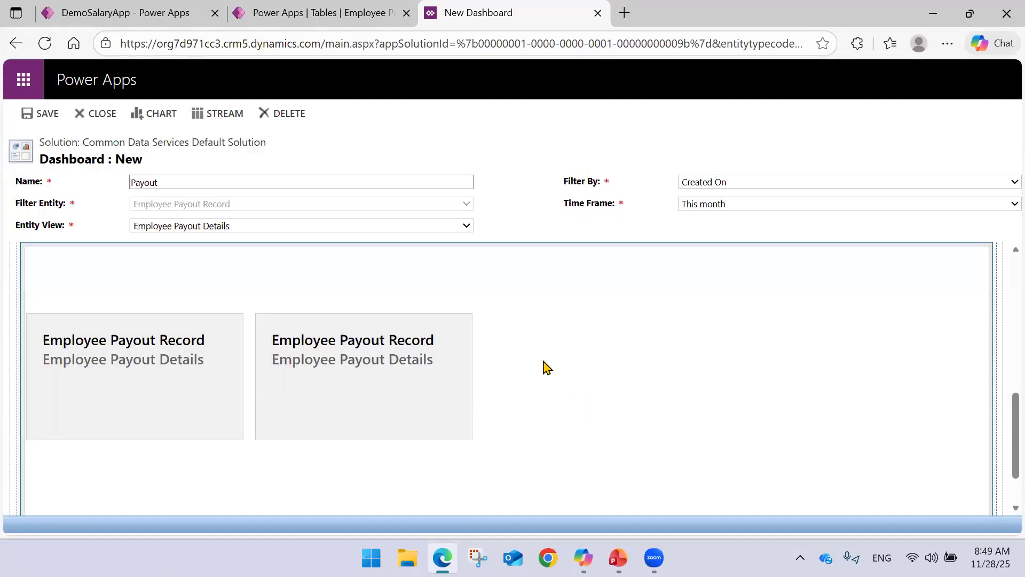
Check the record type and view settings of the second stream, leaving them unchanged.
{"action": "scroll", "coordinate": [455, 391], "scroll_direction": "up", "scroll_amount": 3}
{"action": "scroll", "coordinate": [421, 348], "scroll_direction": "down", "scroll_amount": 3}
{"action": "left_click", "coordinate": [420, 320]}
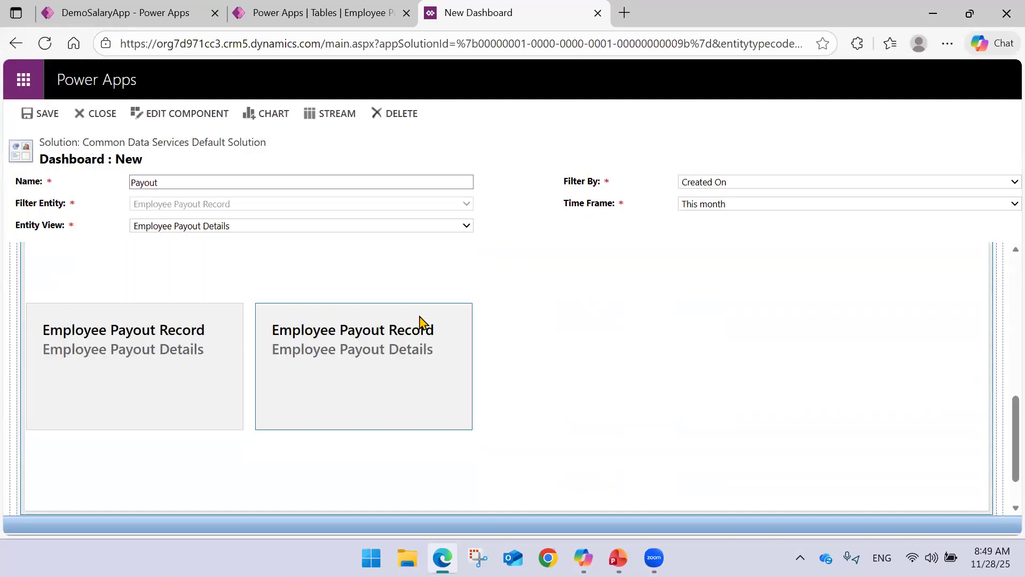
{"action": "double_click", "coordinate": [374, 349]}
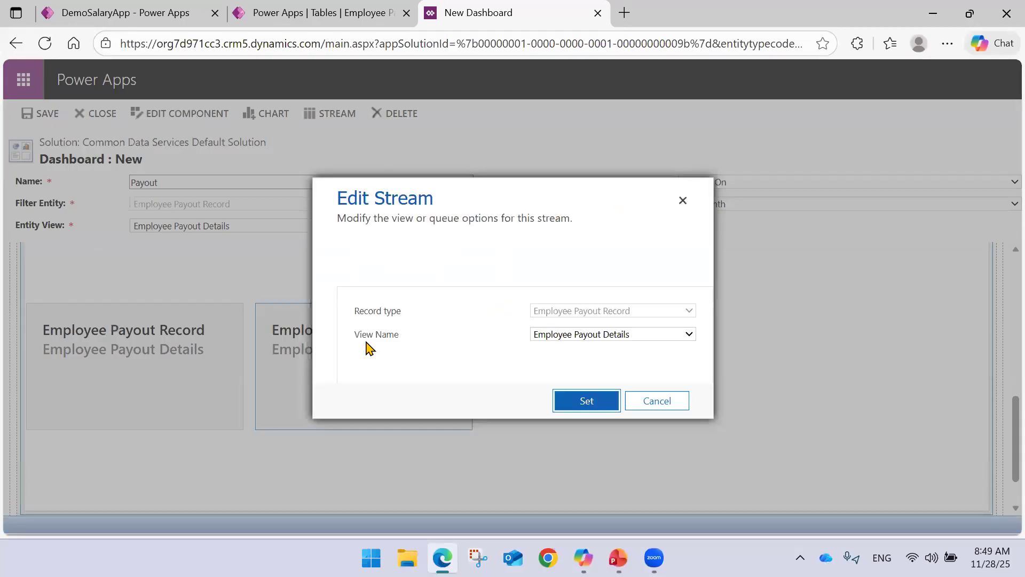
{"action": "left_click", "coordinate": [630, 402]}
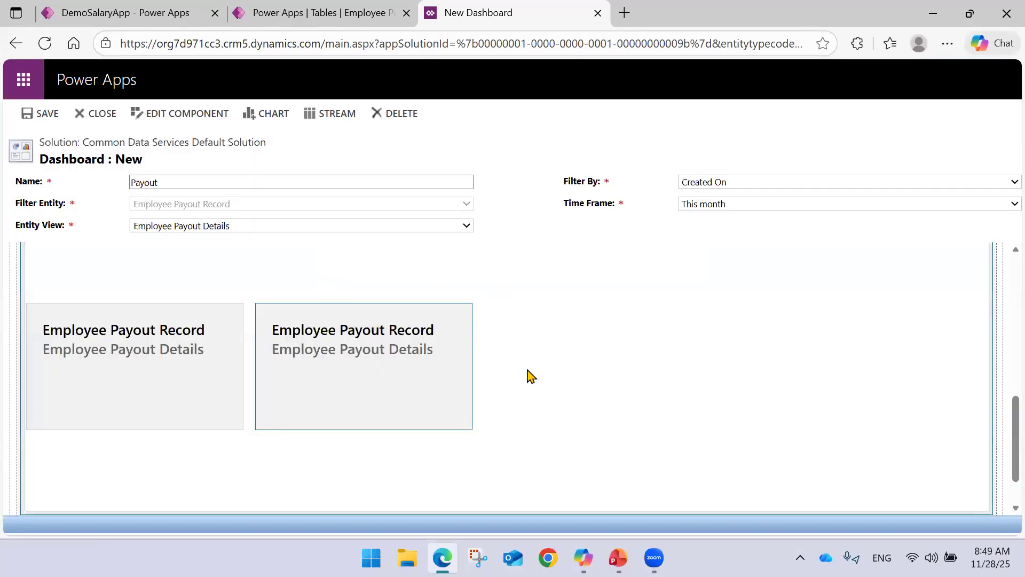
{"action": "double_click", "coordinate": [463, 350]}
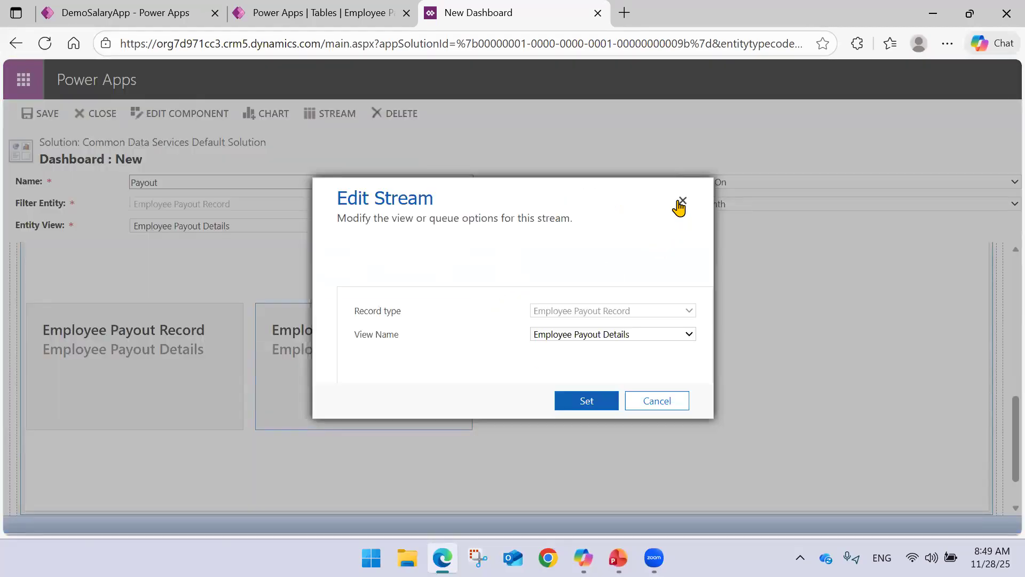
{"action": "left_click", "coordinate": [678, 203]}
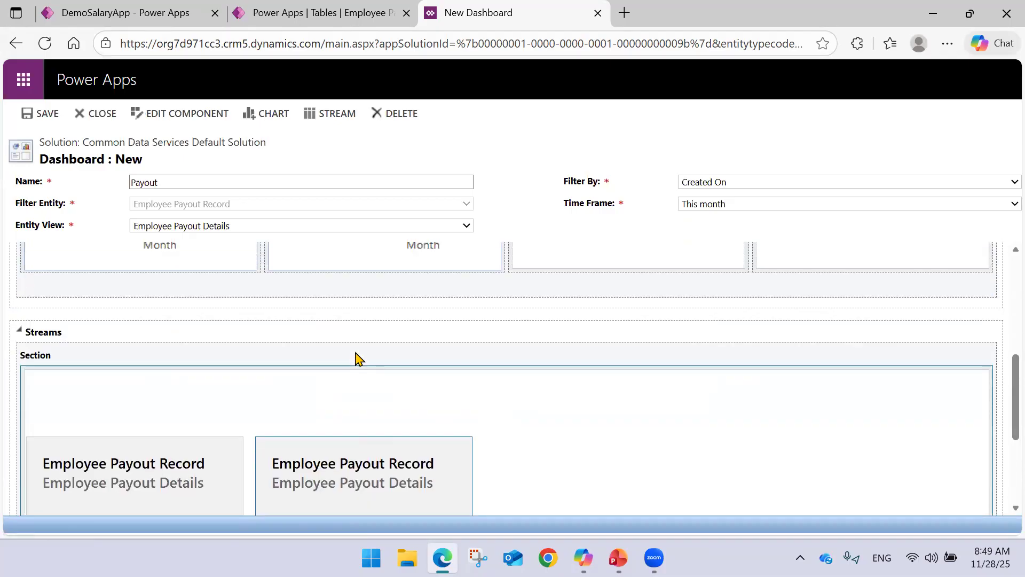
Cancel adding a third stream and delete the existing streams from the Streams section.
{"action": "scroll", "coordinate": [272, 369], "scroll_direction": "up", "scroll_amount": 3}
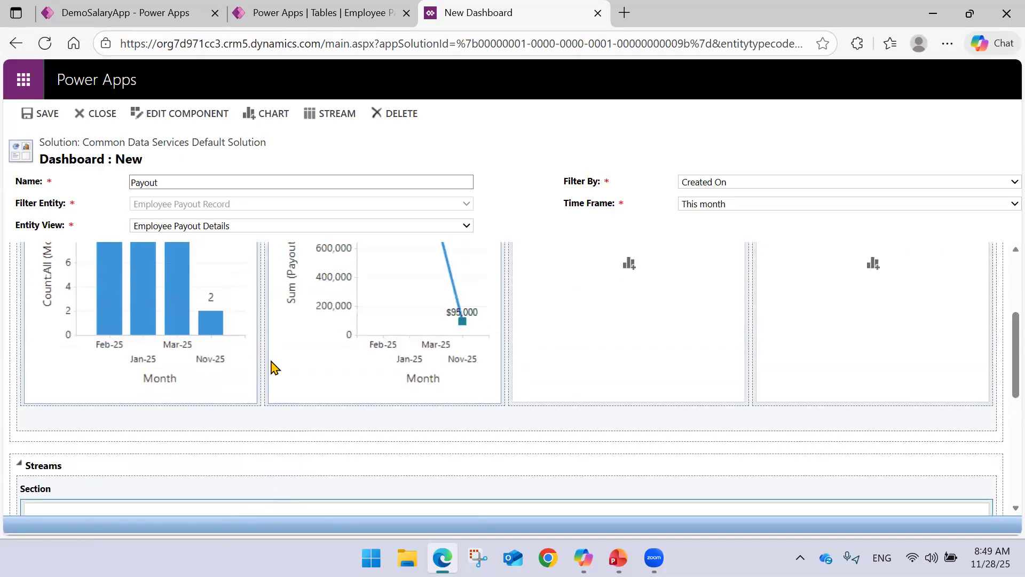
{"action": "scroll", "coordinate": [267, 368], "scroll_direction": "down", "scroll_amount": 3}
{"action": "double_click", "coordinate": [323, 451]}
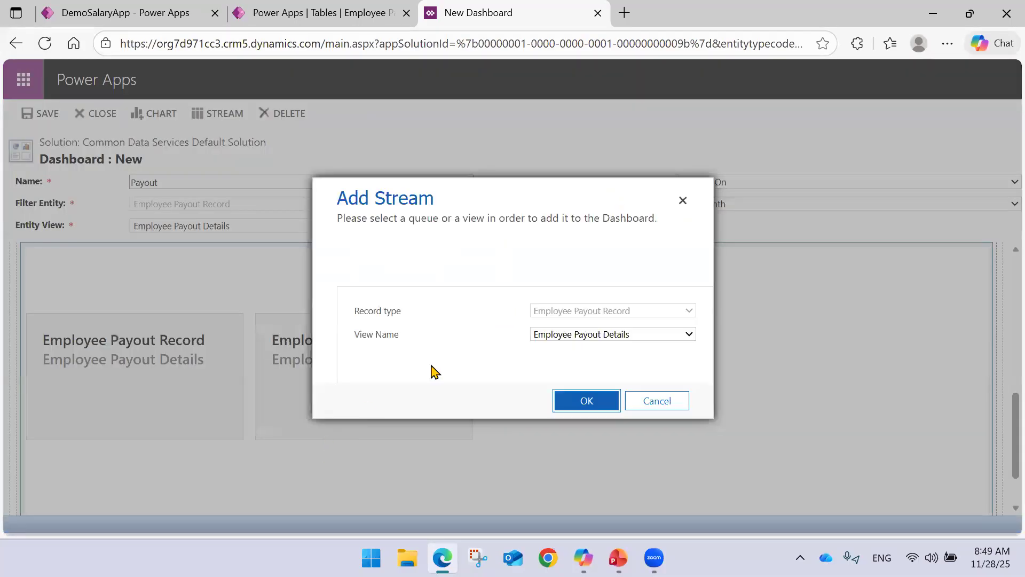
{"action": "left_click", "coordinate": [682, 201]}
{"action": "left_click", "coordinate": [289, 114]}
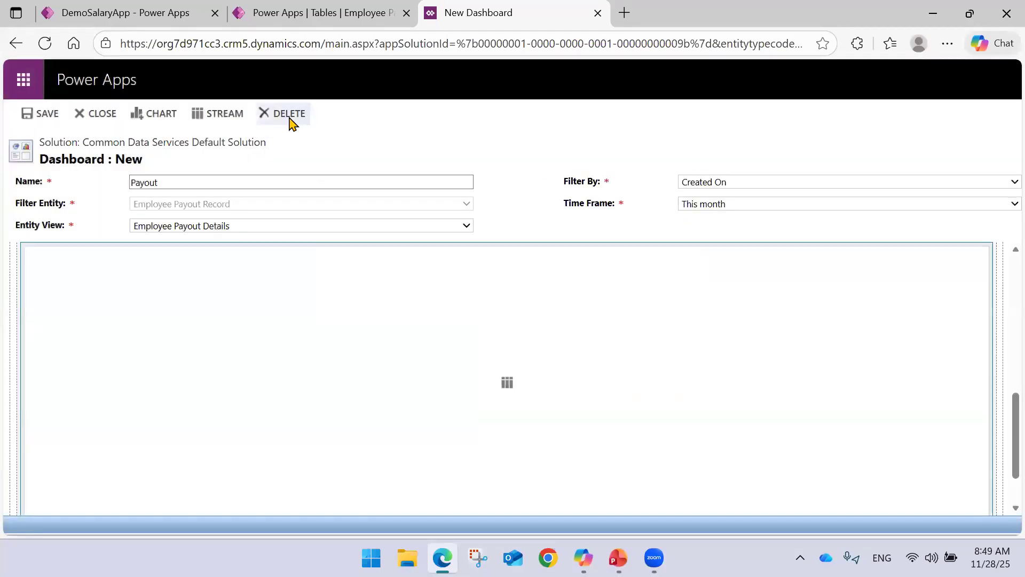
Add a single Employee Payout Details stream to the emptied Streams section.
{"action": "double_click", "coordinate": [483, 384]}
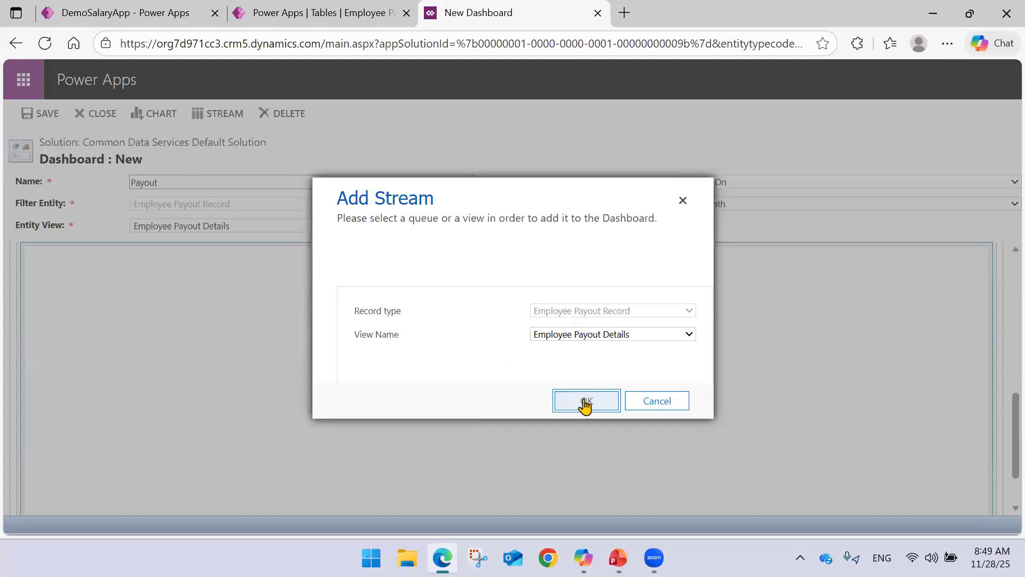
{"action": "left_click", "coordinate": [586, 402]}
{"action": "scroll", "coordinate": [392, 368], "scroll_direction": "up", "scroll_amount": 8}
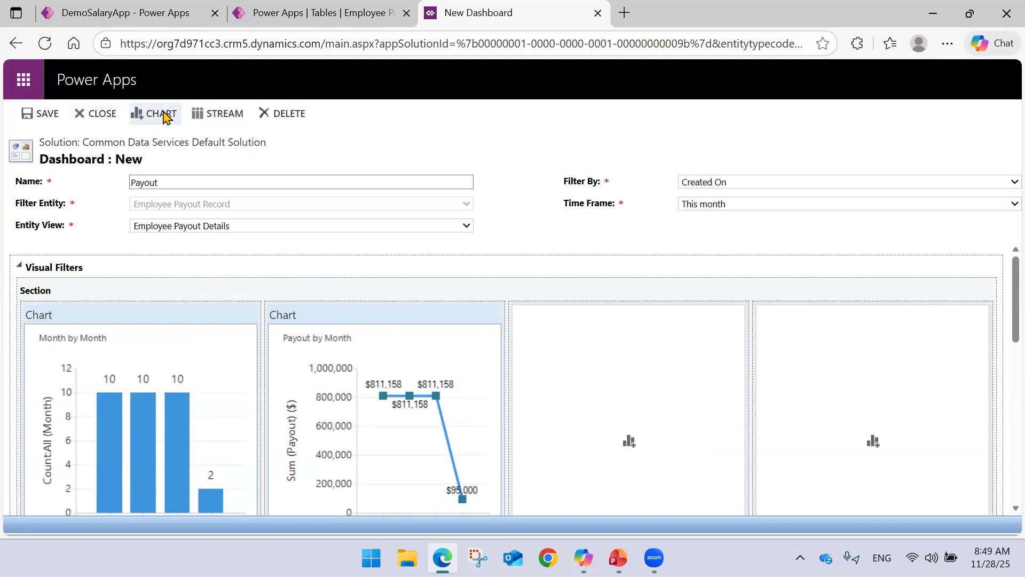
Save the Payout dashboard and close its editor, returning to the Employee Payout Record table's Dashboards list.
{"action": "left_click", "coordinate": [47, 114]}
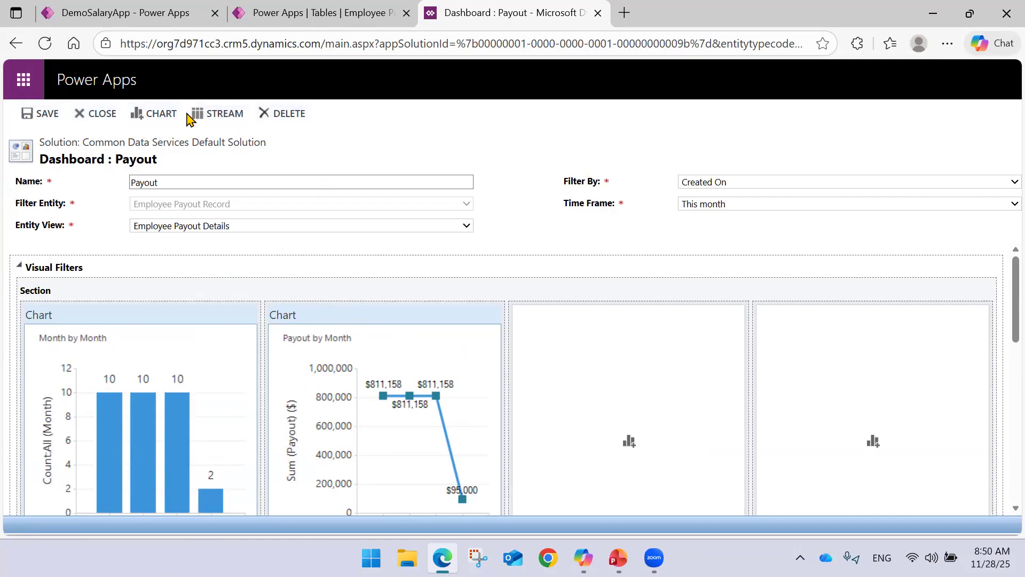
{"action": "left_click", "coordinate": [100, 113]}
{"action": "left_click", "coordinate": [586, 363]}
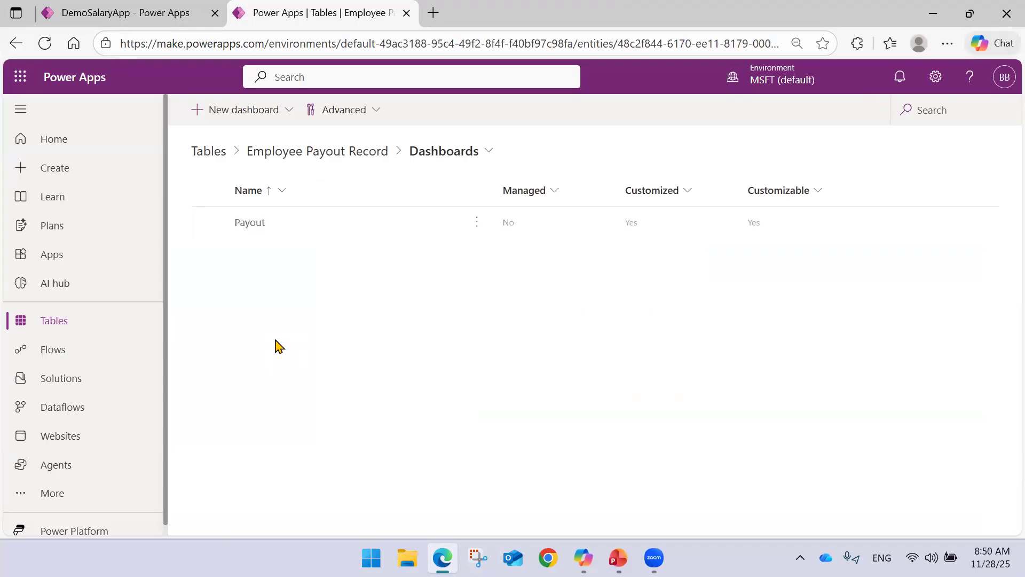
Return to the DemoSalaryApp designer and select the Employee Payout Record view under Group1.
{"action": "left_click", "coordinate": [149, 11]}
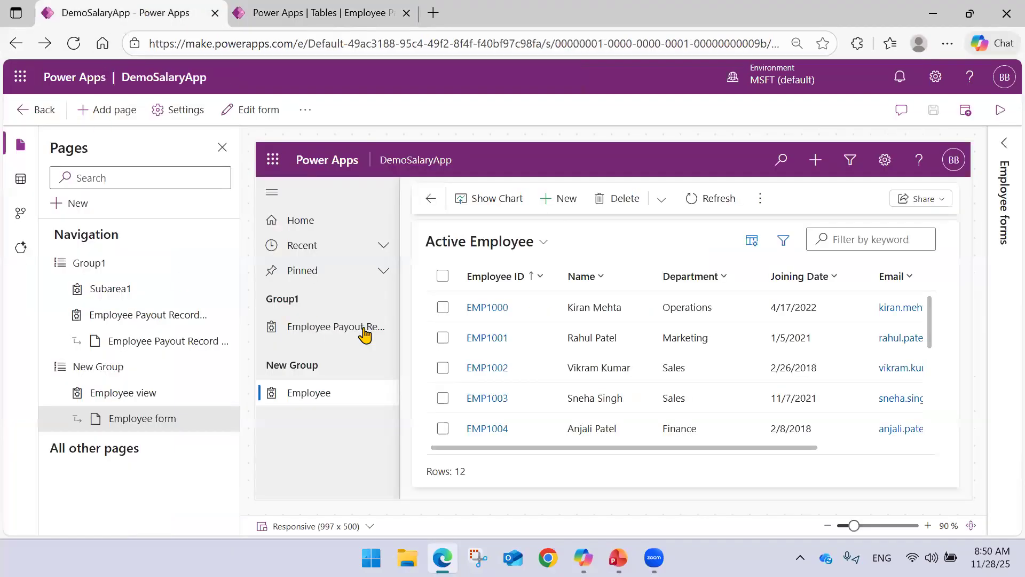
{"action": "left_click", "coordinate": [108, 109]}
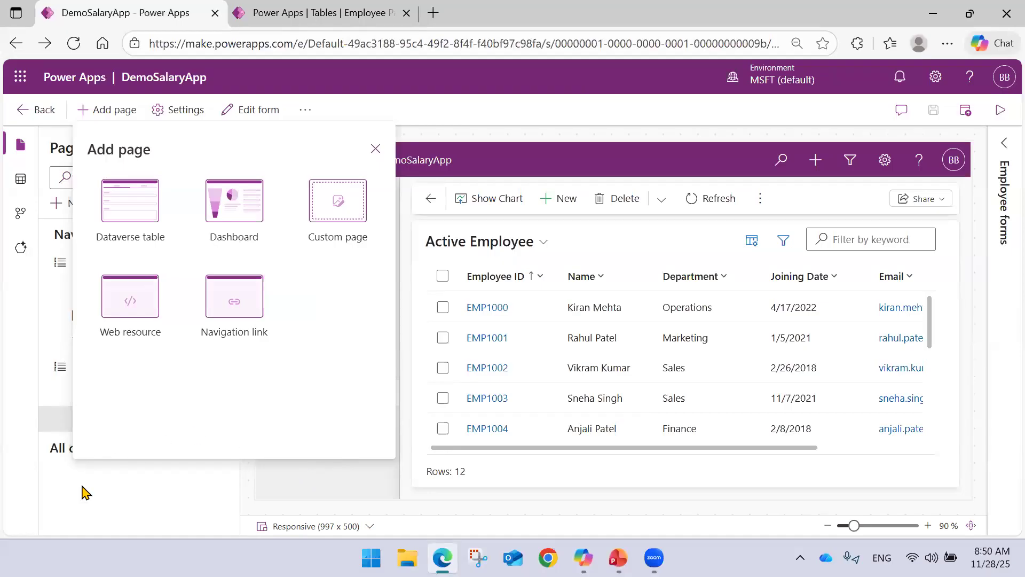
{"action": "left_click", "coordinate": [376, 148]}
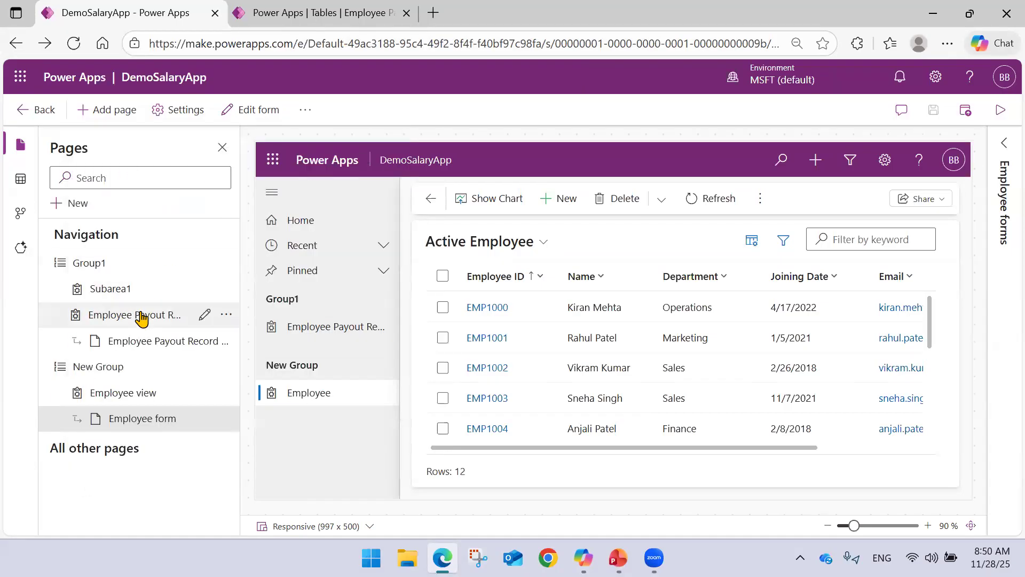
{"action": "left_click", "coordinate": [162, 317]}
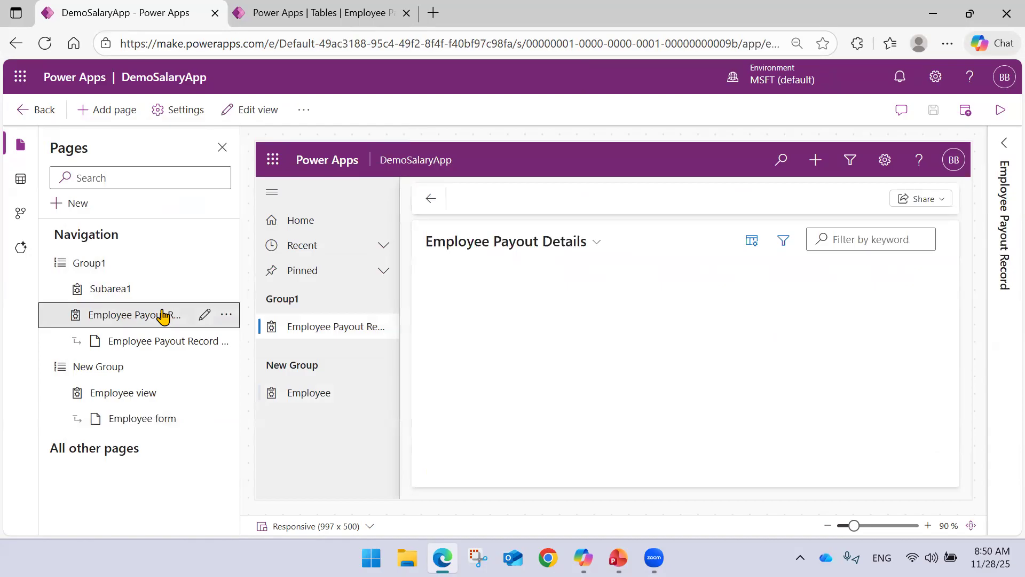
Look for the Payout dashboard among all dashboards that can be added to the app as a page.
{"action": "left_click", "coordinate": [112, 110]}
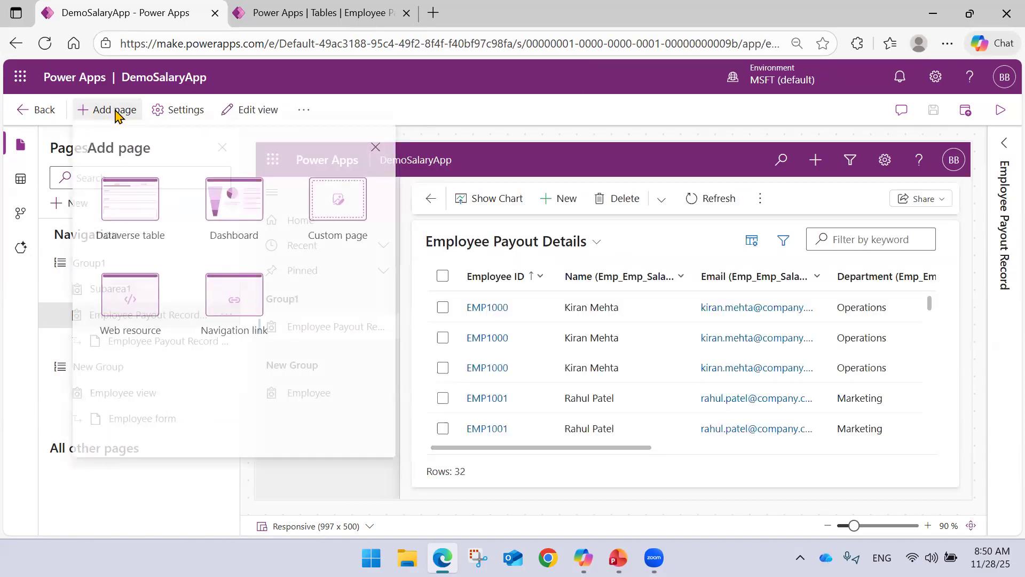
{"action": "left_click", "coordinate": [229, 218]}
{"action": "left_click", "coordinate": [184, 180]}
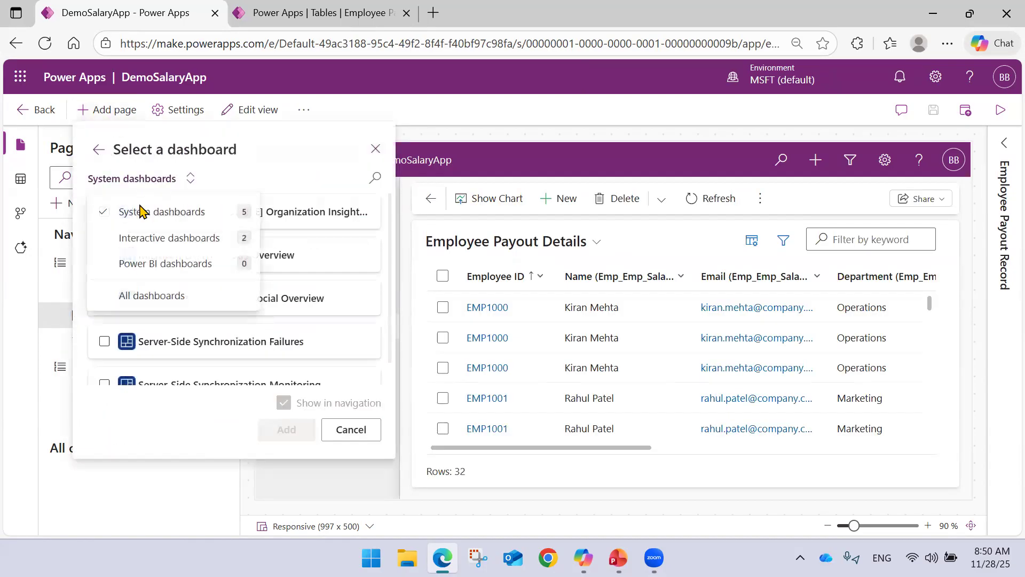
{"action": "left_click", "coordinate": [191, 239]}
{"action": "left_click", "coordinate": [167, 294]}
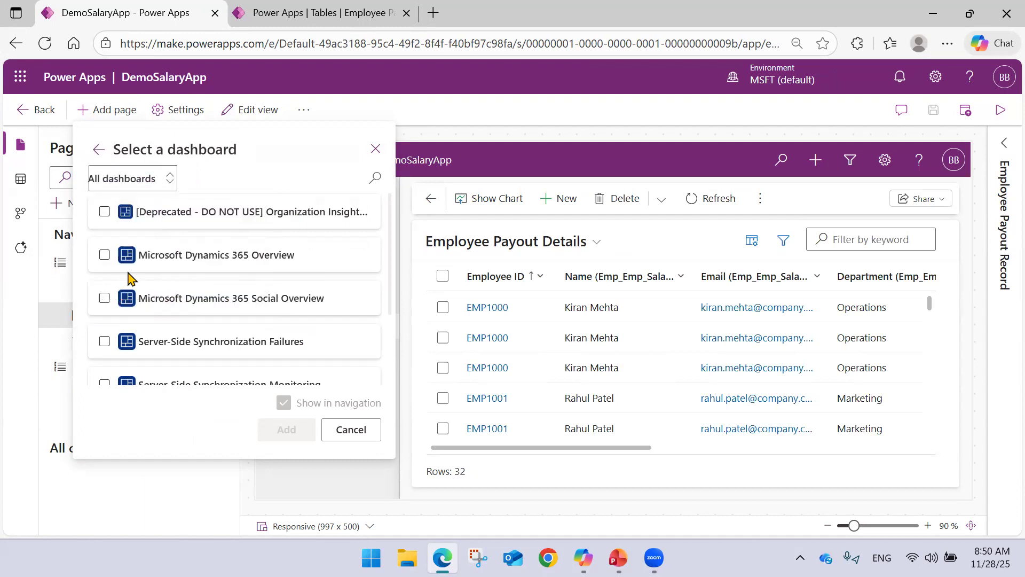
{"action": "scroll", "coordinate": [178, 258], "scroll_direction": "down", "scroll_amount": 2}
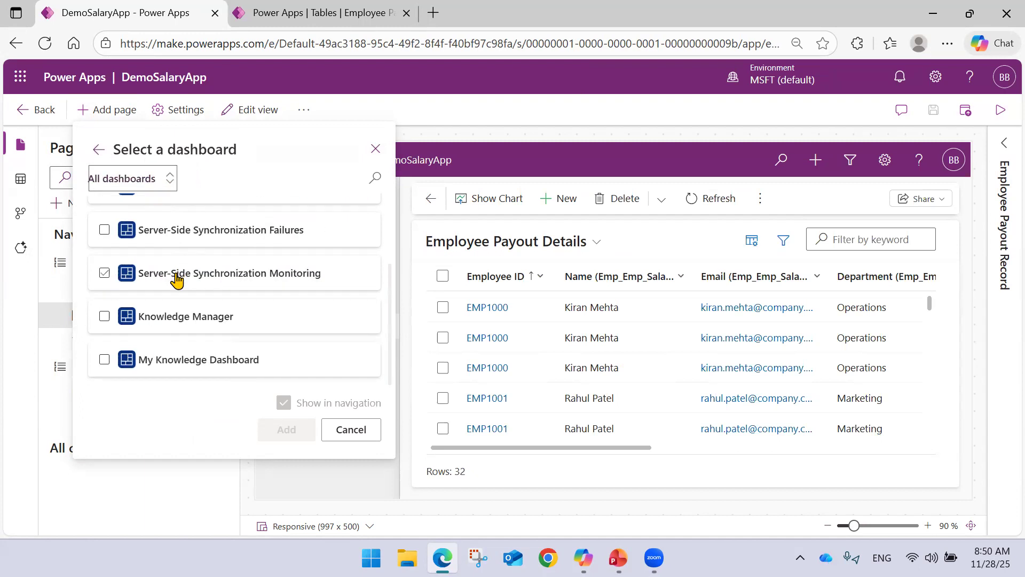
{"action": "scroll", "coordinate": [171, 278], "scroll_direction": "up", "scroll_amount": 2}
{"action": "left_click", "coordinate": [180, 294]}
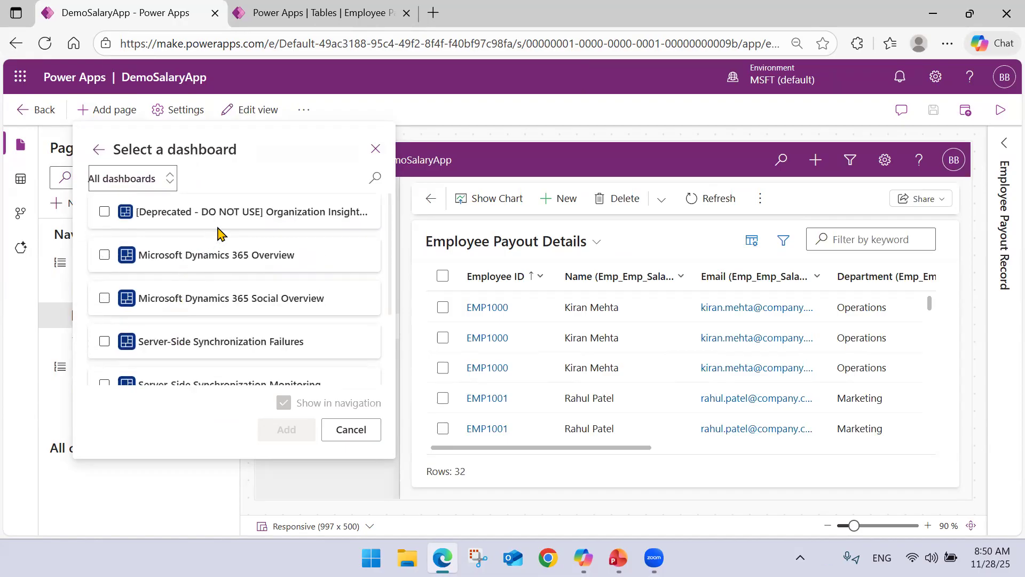
{"action": "scroll", "coordinate": [222, 235], "scroll_direction": "down", "scroll_amount": 2}
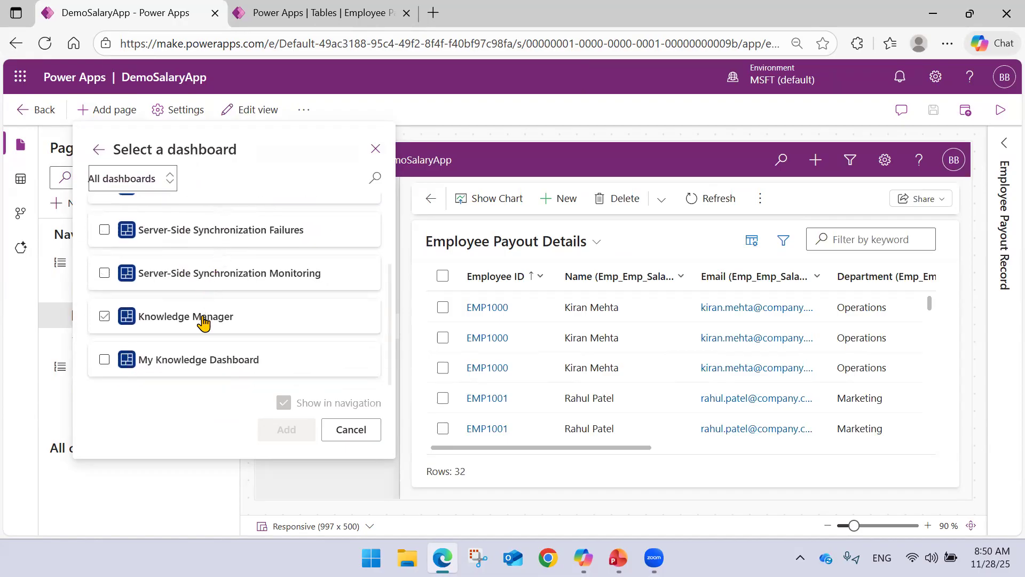
Publish the customizations from the Employee Payout Record table's Dashboards list.
{"action": "left_click", "coordinate": [251, 16]}
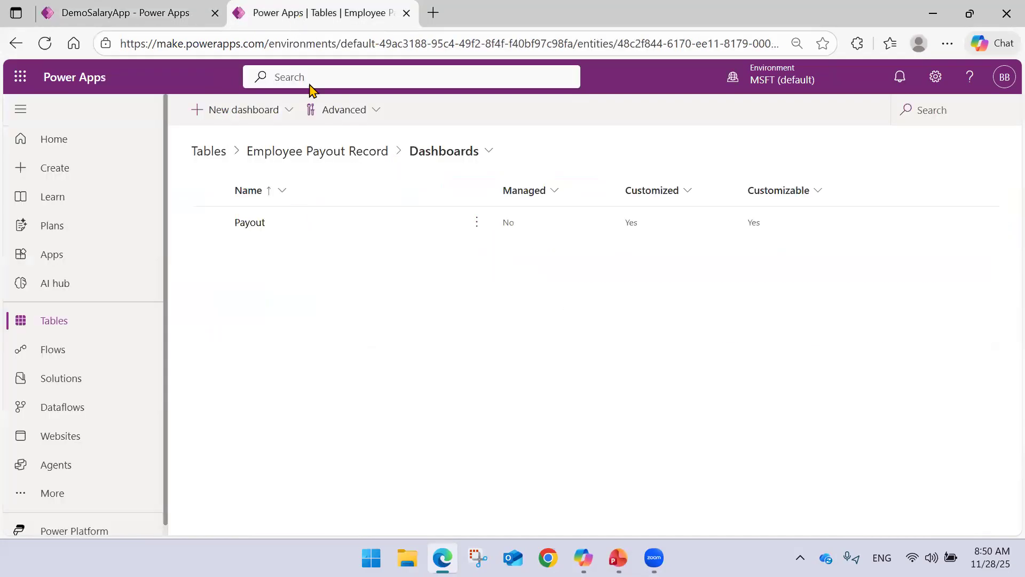
{"action": "left_click", "coordinate": [371, 113]}
{"action": "left_click", "coordinate": [357, 140]}
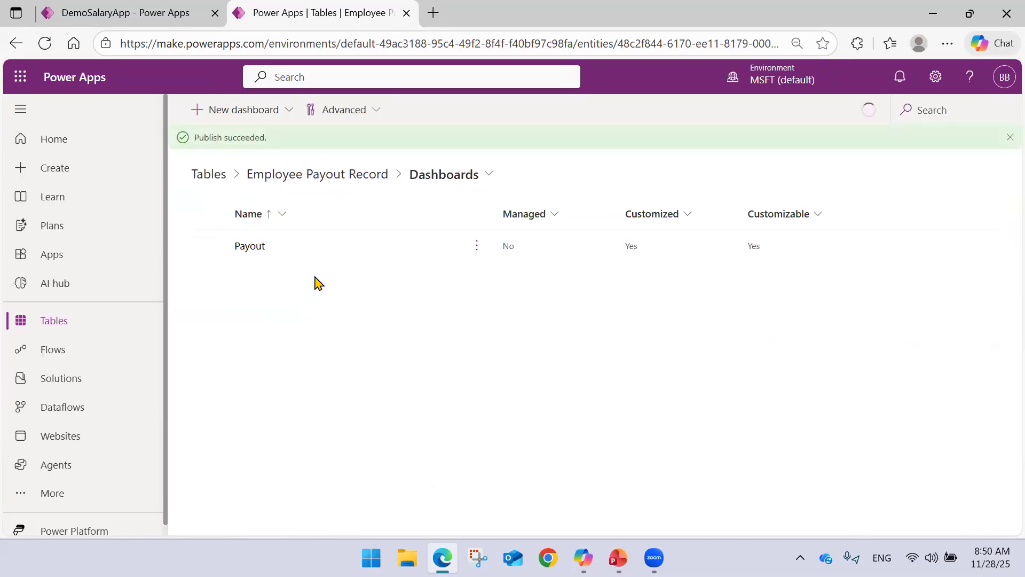
Back in DemoSalaryApp, select Group1, check all dashboards available as a new page for Payout, and cancel the selection.
{"action": "left_click", "coordinate": [179, 5]}
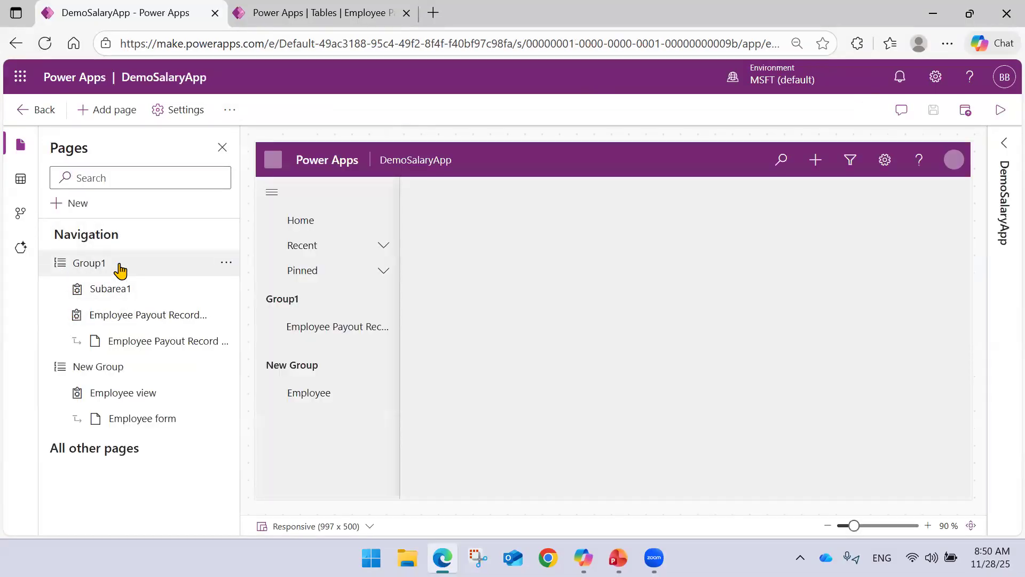
{"action": "left_click", "coordinate": [162, 274]}
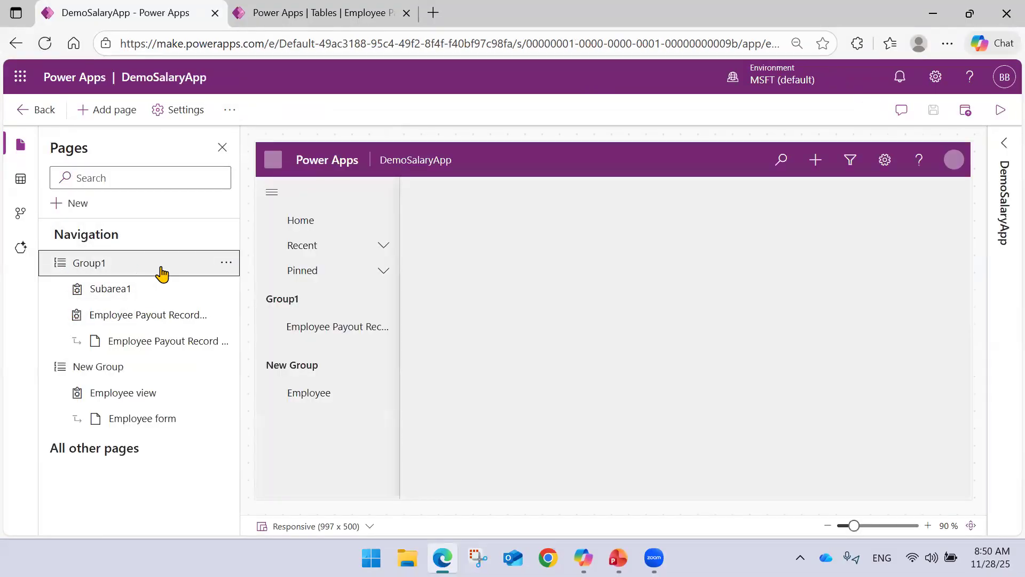
{"action": "left_click", "coordinate": [113, 111]}
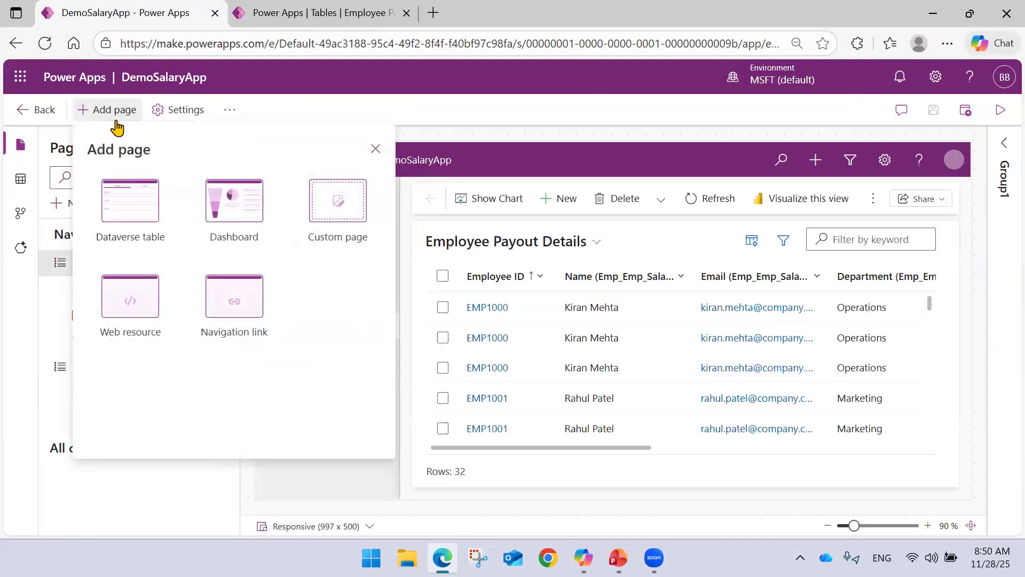
{"action": "left_click", "coordinate": [226, 203]}
{"action": "scroll", "coordinate": [176, 267], "scroll_direction": "down", "scroll_amount": 1}
{"action": "left_click", "coordinate": [156, 181]}
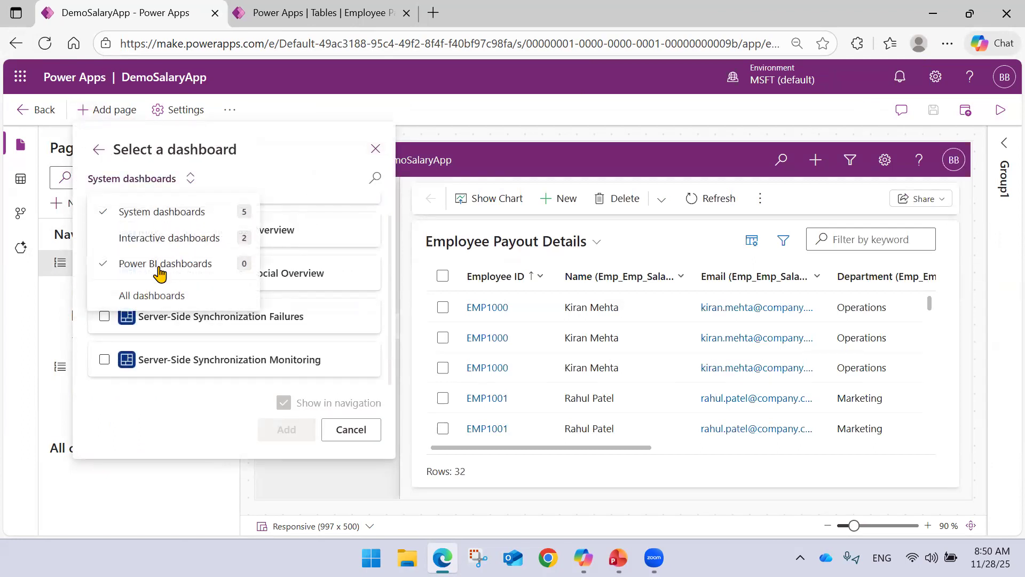
{"action": "left_click", "coordinate": [169, 302]}
{"action": "scroll", "coordinate": [201, 280], "scroll_direction": "down", "scroll_amount": 2}
{"action": "scroll", "coordinate": [187, 315], "scroll_direction": "up", "scroll_amount": 3}
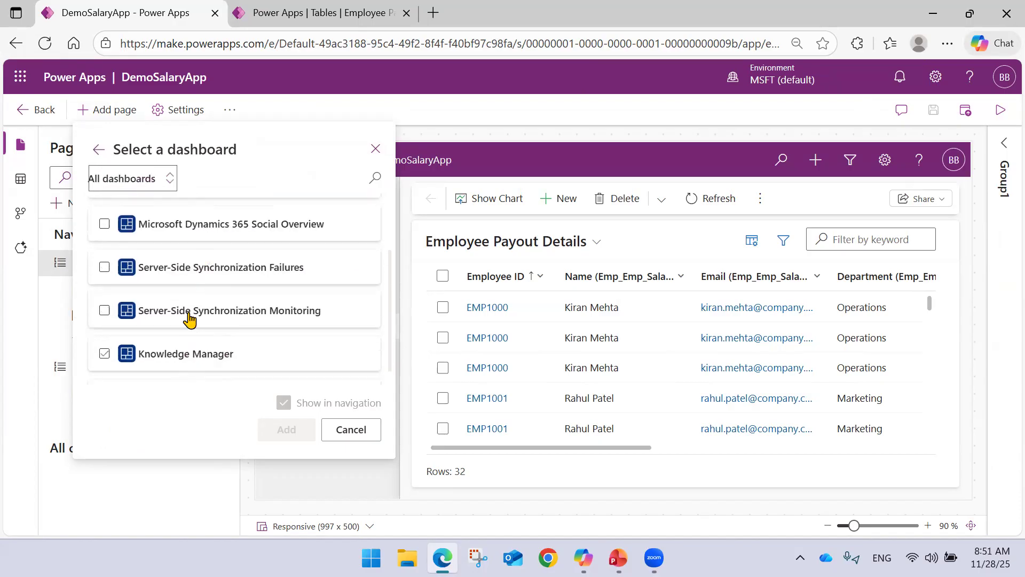
{"action": "scroll", "coordinate": [187, 245], "scroll_direction": "down", "scroll_amount": 3}
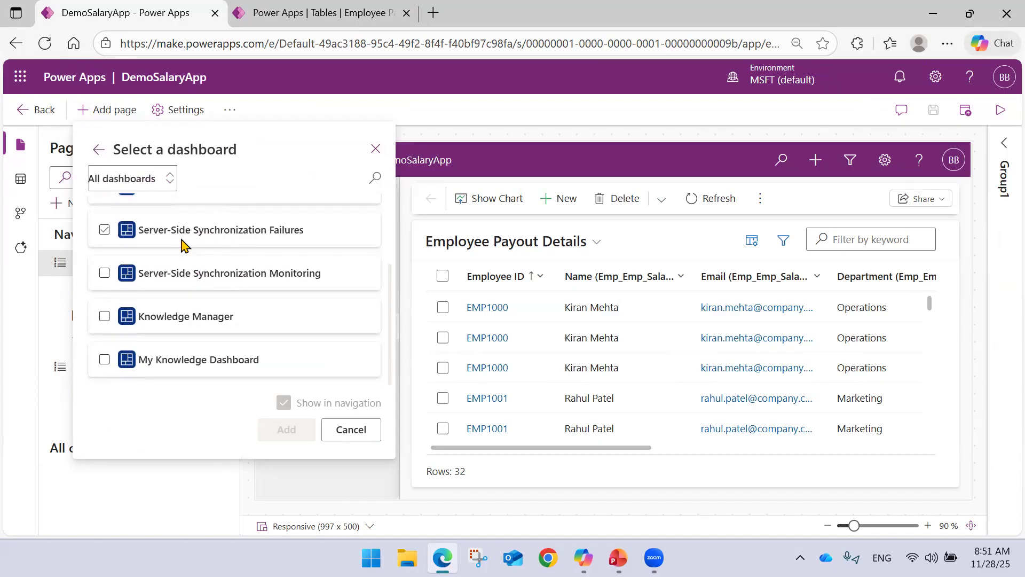
{"action": "left_click", "coordinate": [344, 433]}
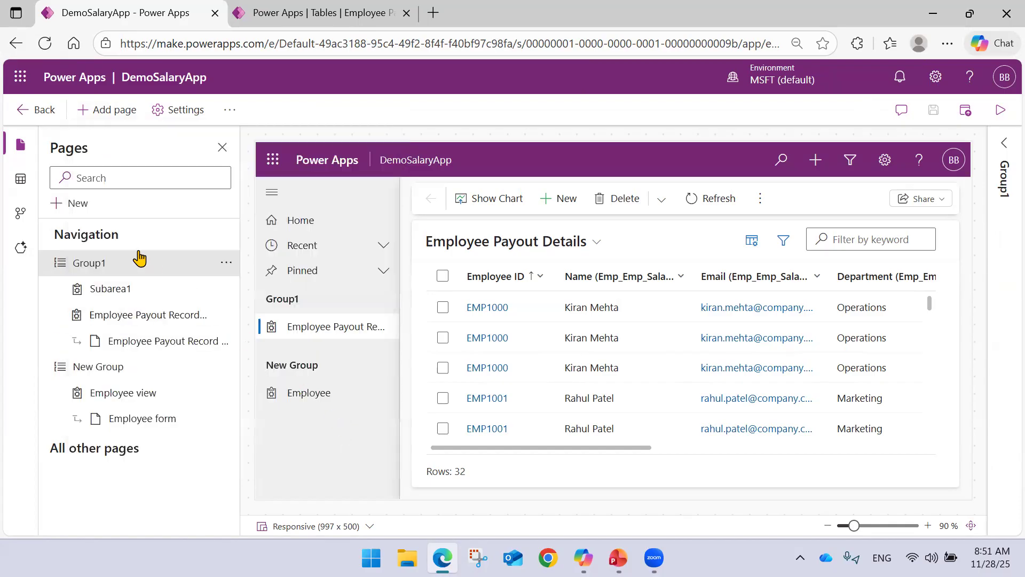
Check the Payout dashboard in the table's Dashboards list and inspect Group1's options in the DemoSalaryApp navigation.
{"action": "left_click", "coordinate": [308, 7]}
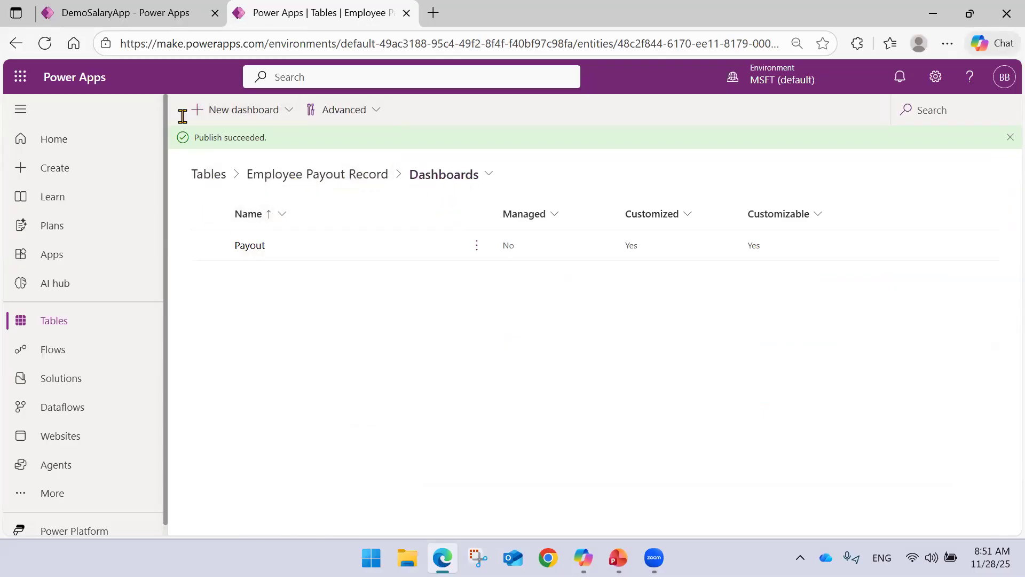
{"action": "left_click", "coordinate": [125, 13]}
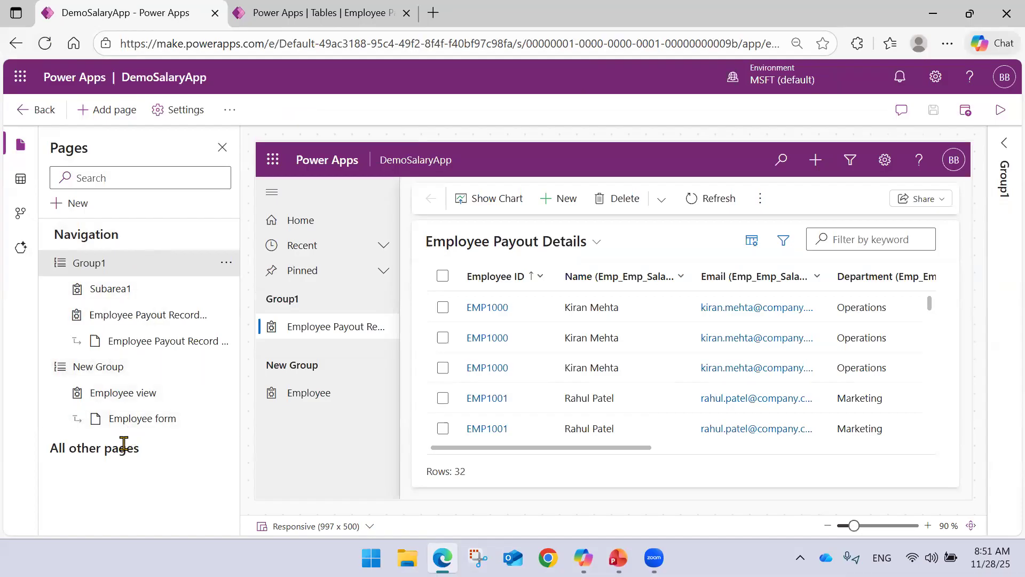
{"action": "left_click", "coordinate": [126, 367]}
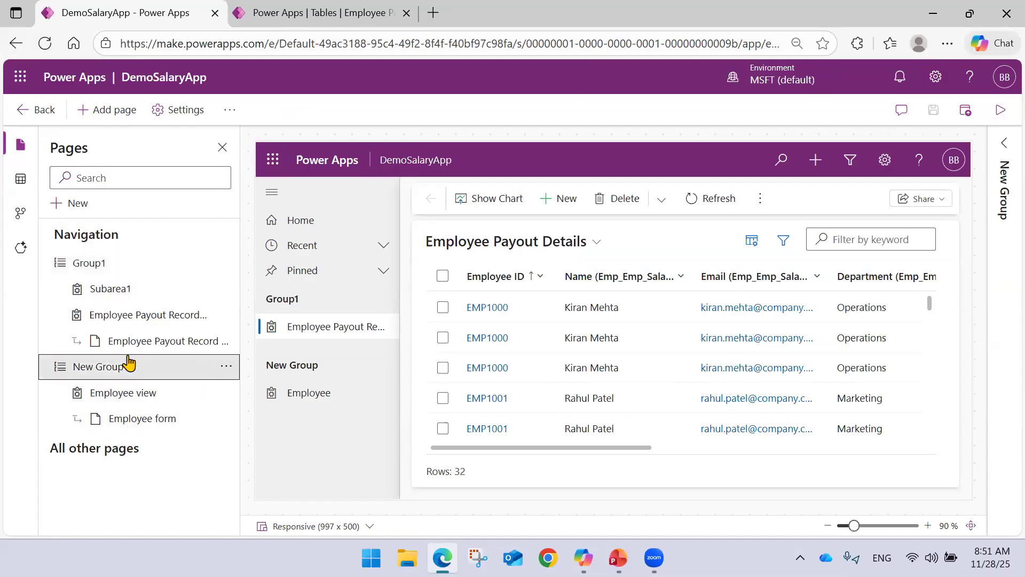
{"action": "left_click", "coordinate": [131, 270]}
{"action": "left_click", "coordinate": [226, 262]}
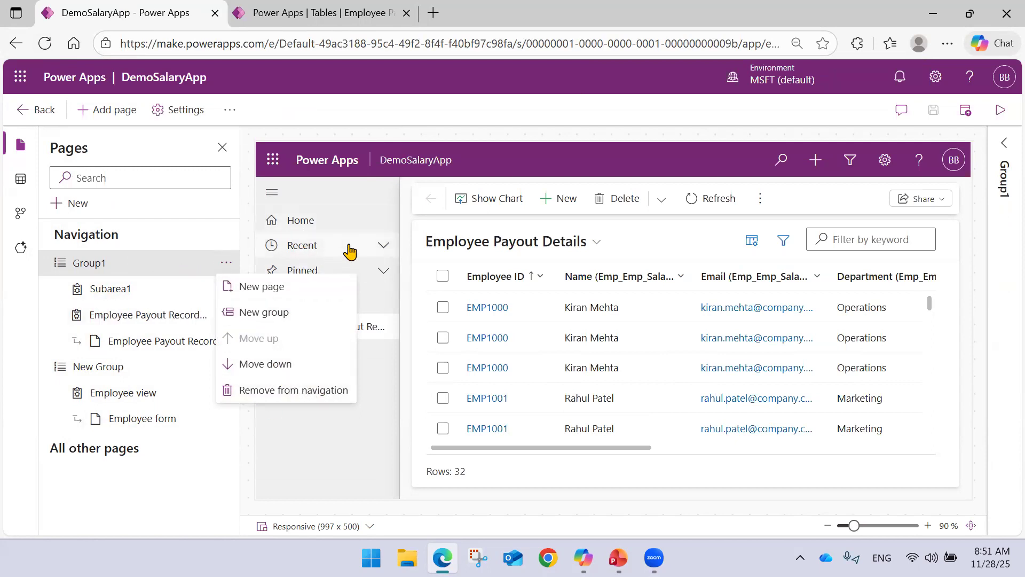
In the app's navigation settings, disable Show Recent and Show Pinned and enable collapsible groups.
{"action": "left_click", "coordinate": [183, 112]}
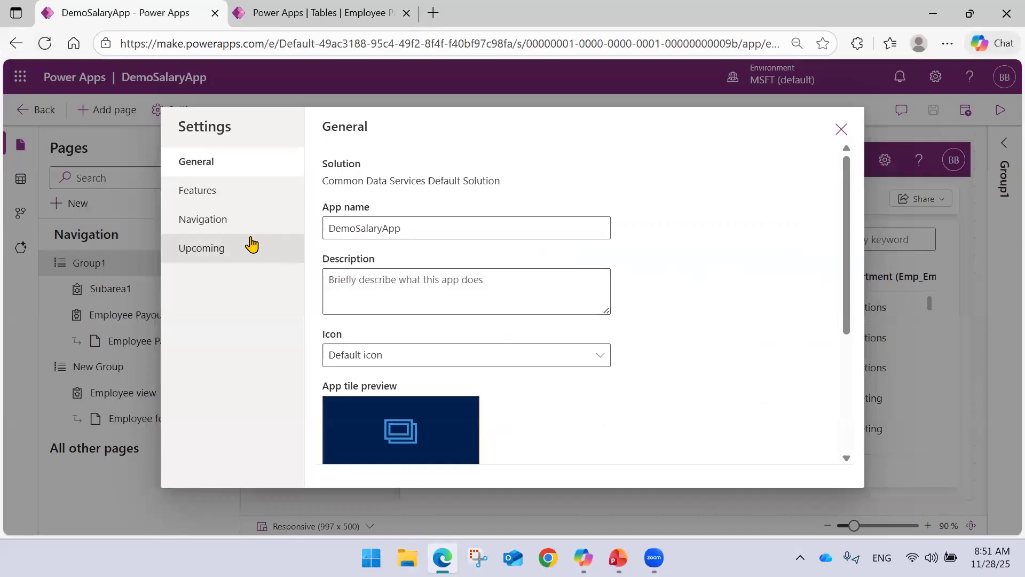
{"action": "left_click", "coordinate": [245, 228]}
{"action": "left_click", "coordinate": [330, 208]}
{"action": "left_click", "coordinate": [329, 181]}
{"action": "left_click", "coordinate": [330, 232]}
{"action": "left_click", "coordinate": [330, 259]}
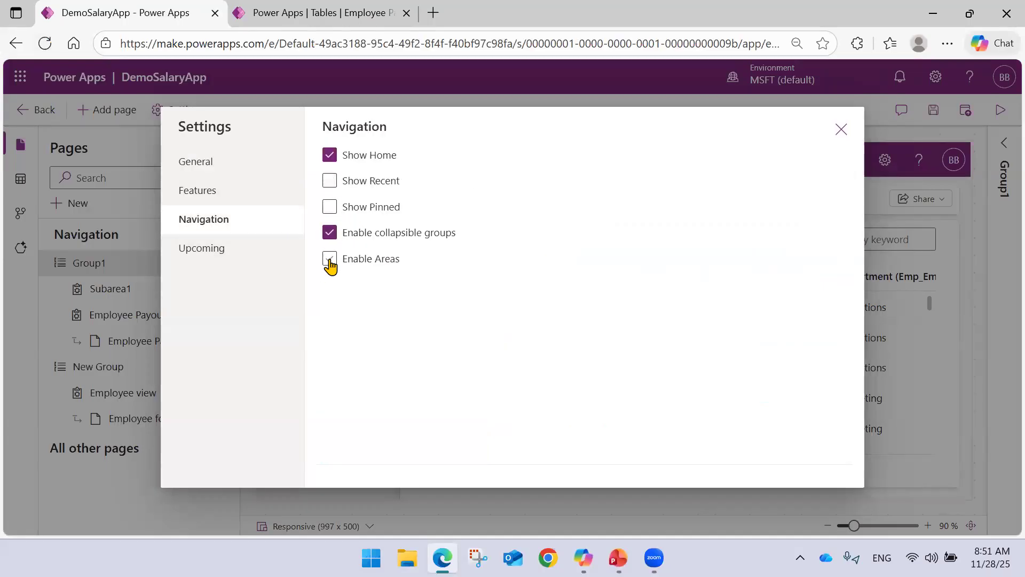
Review the app's Features, Upcoming and General settings without editing them, and close the settings.
{"action": "left_click", "coordinate": [223, 190]}
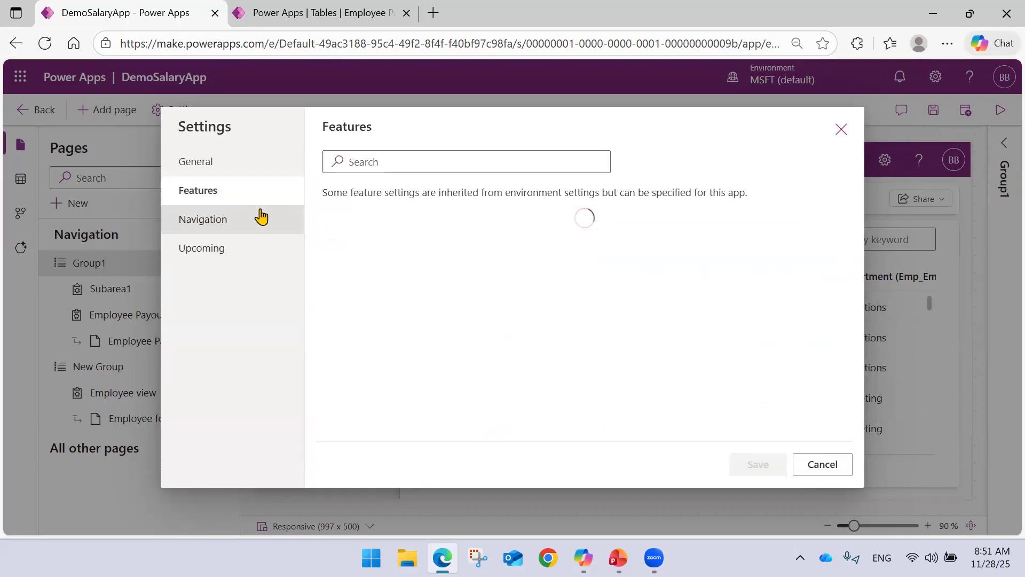
{"action": "left_click", "coordinate": [233, 262]}
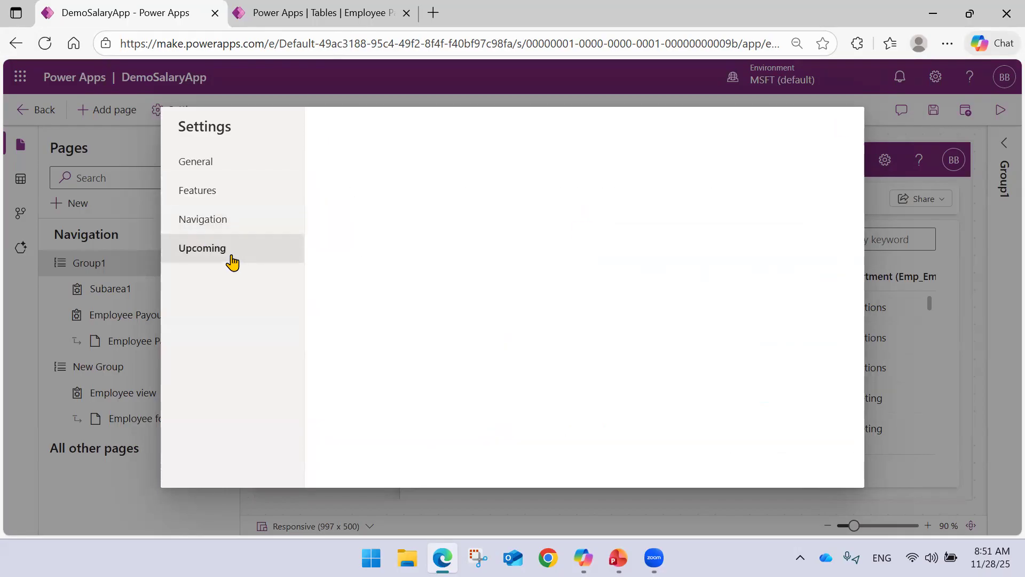
{"action": "left_click", "coordinate": [208, 168]}
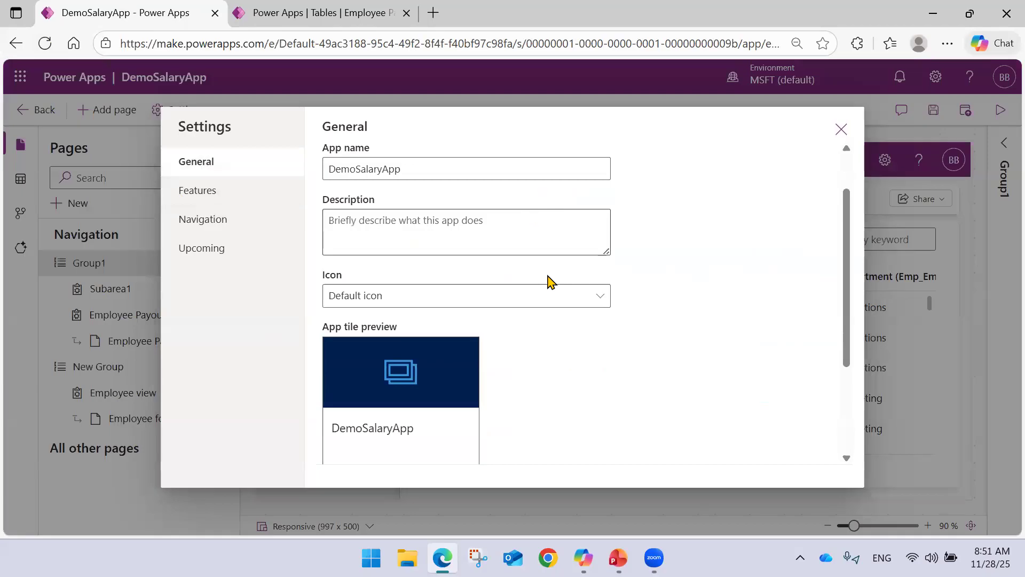
{"action": "scroll", "coordinate": [419, 280], "scroll_direction": "down", "scroll_amount": 3}
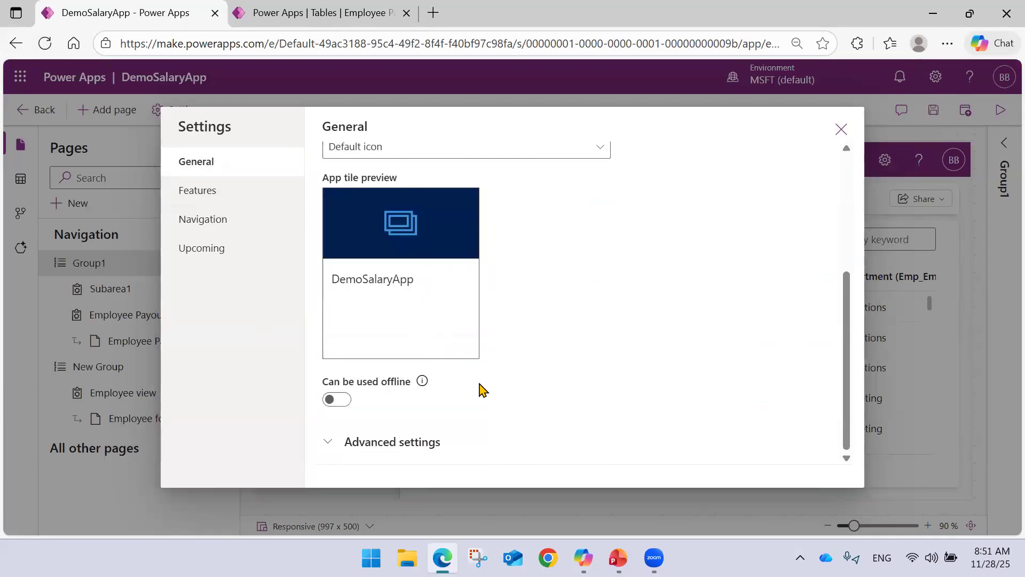
{"action": "scroll", "coordinate": [685, 216], "scroll_direction": "up", "scroll_amount": 3}
{"action": "left_click", "coordinate": [841, 129]}
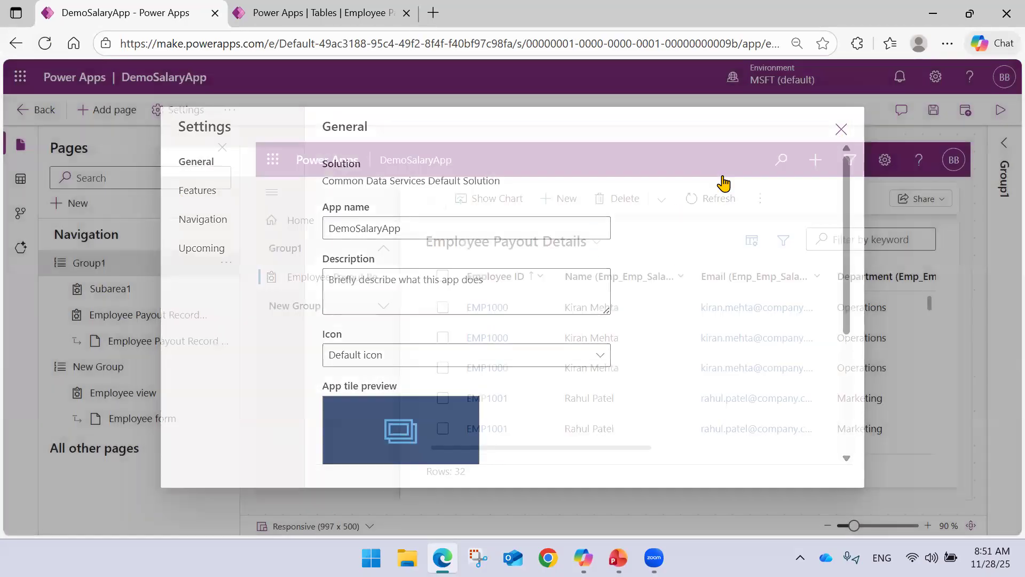
Test collapsing and expanding New Group in the app preview, and select New Group in the navigation.
{"action": "left_click", "coordinate": [321, 308]}
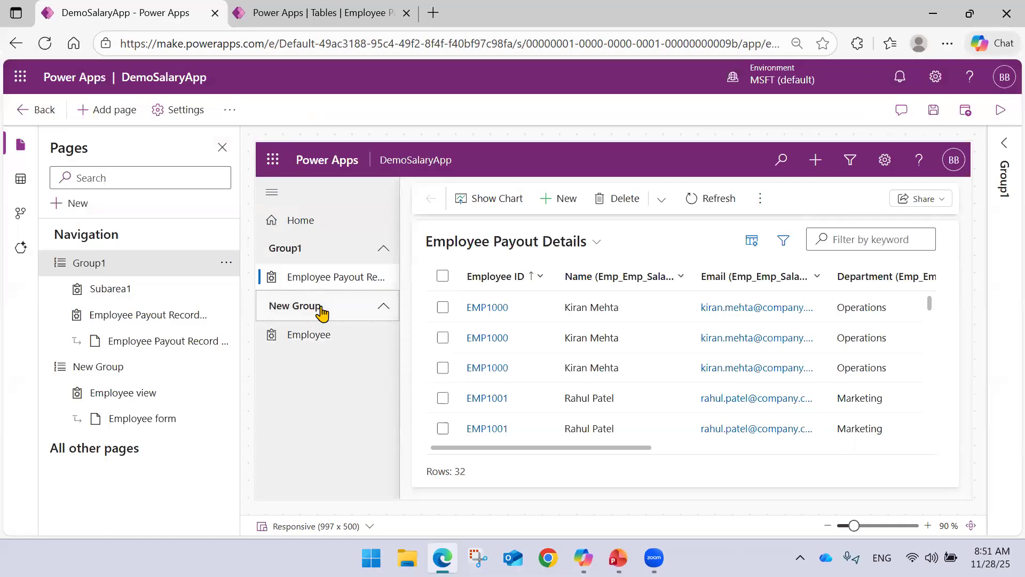
{"action": "left_click", "coordinate": [322, 309]}
{"action": "double_click", "coordinate": [324, 310]}
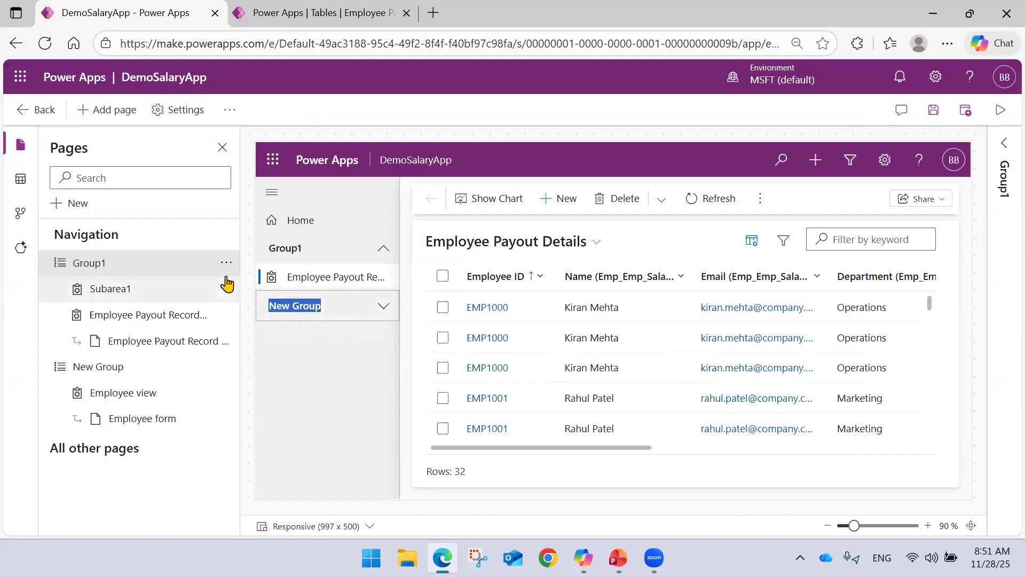
{"action": "left_click", "coordinate": [143, 377]}
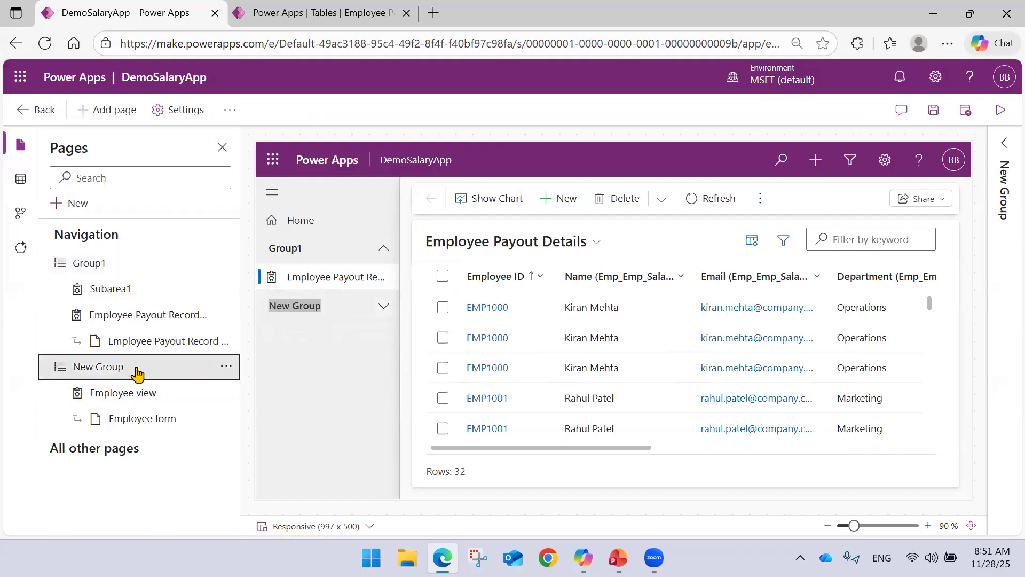
Select Group1 in the app navigation and test collapsing and expanding it in the app preview.
{"action": "right_click", "coordinate": [138, 374]}
{"action": "left_click", "coordinate": [121, 371]}
{"action": "left_click", "coordinate": [114, 272]}
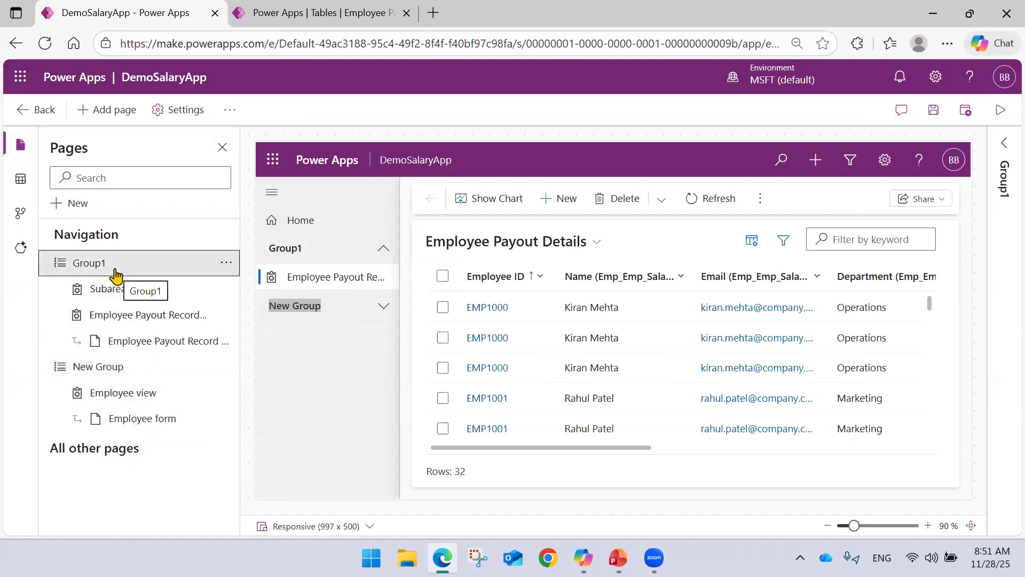
{"action": "left_click", "coordinate": [355, 259]}
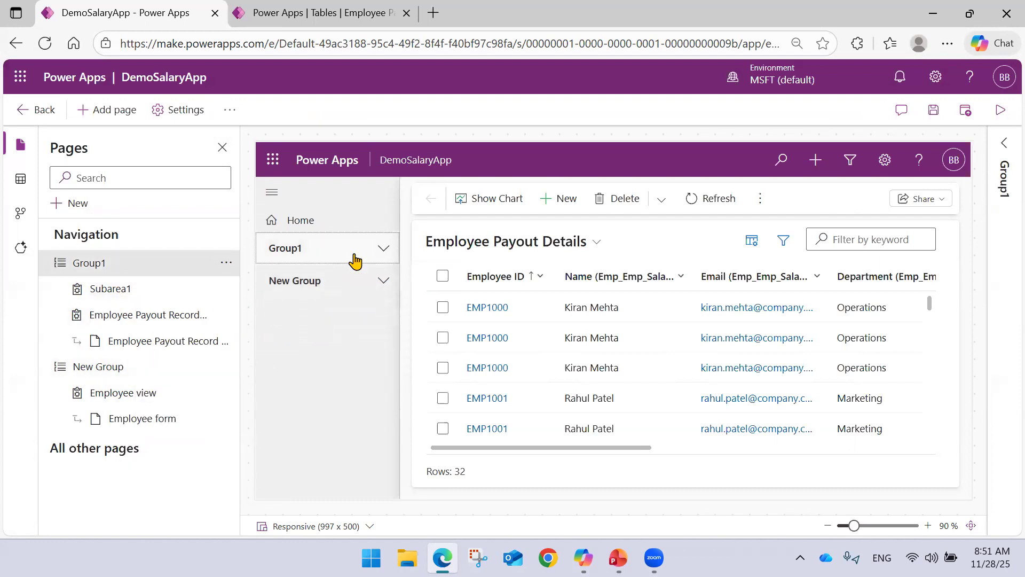
{"action": "left_click", "coordinate": [384, 252]}
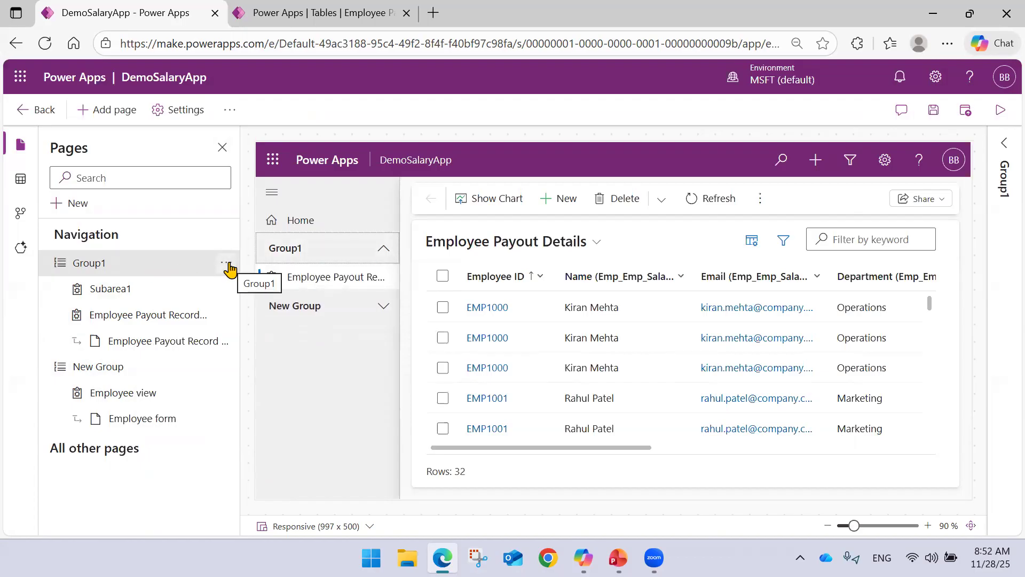
Look for the Payout dashboard among the system and interactive dashboards available for a new dashboard page, and cancel without adding one.
{"action": "left_click", "coordinate": [72, 204]}
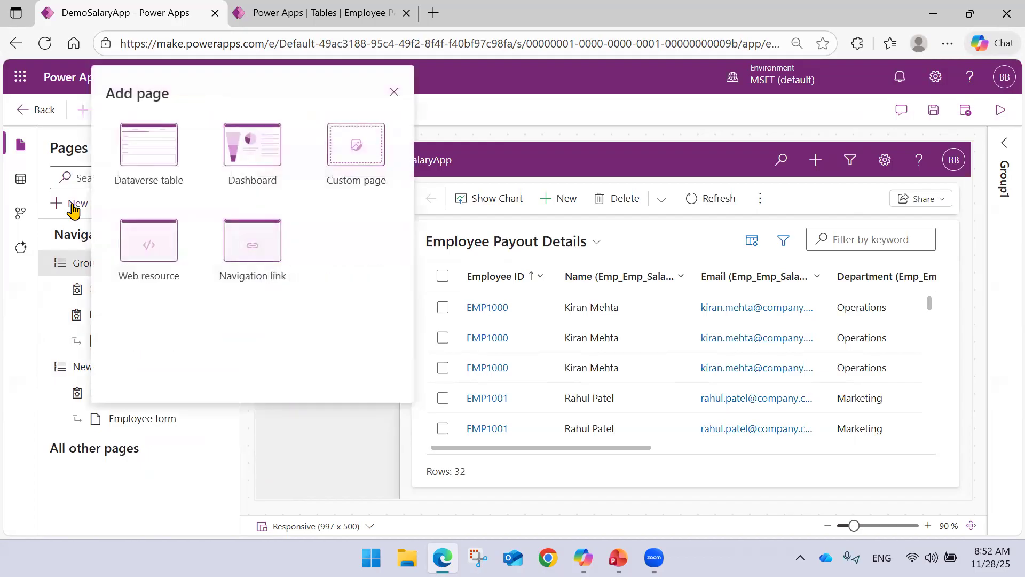
{"action": "left_click", "coordinate": [247, 160]}
{"action": "scroll", "coordinate": [236, 208], "scroll_direction": "down", "scroll_amount": 1}
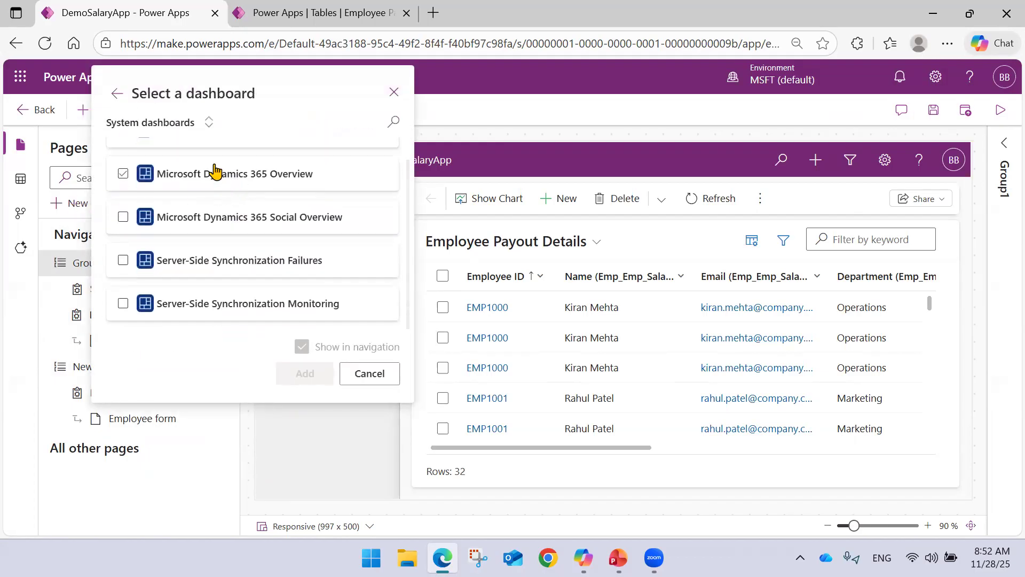
{"action": "left_click", "coordinate": [168, 126]}
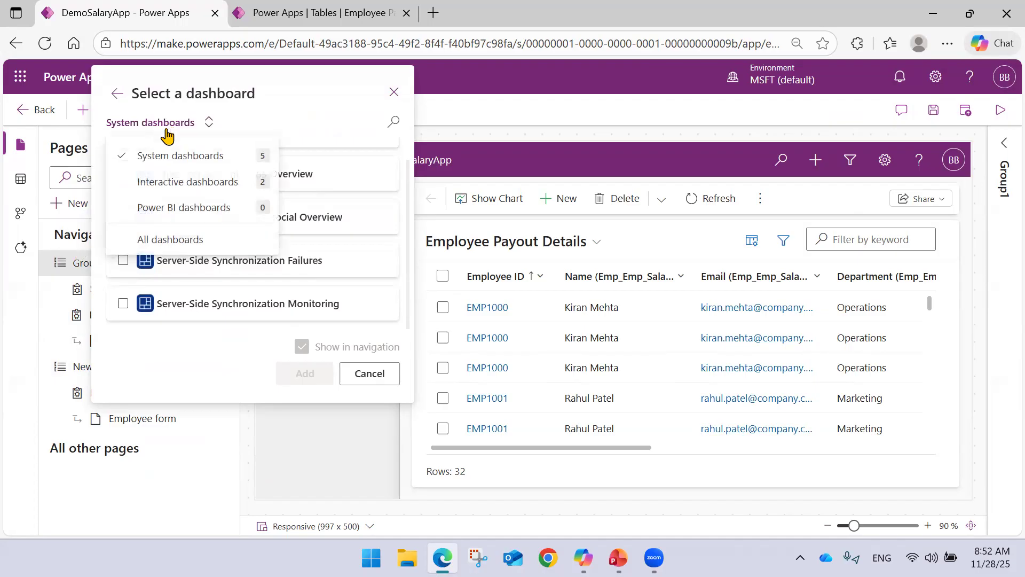
{"action": "left_click", "coordinate": [227, 181]}
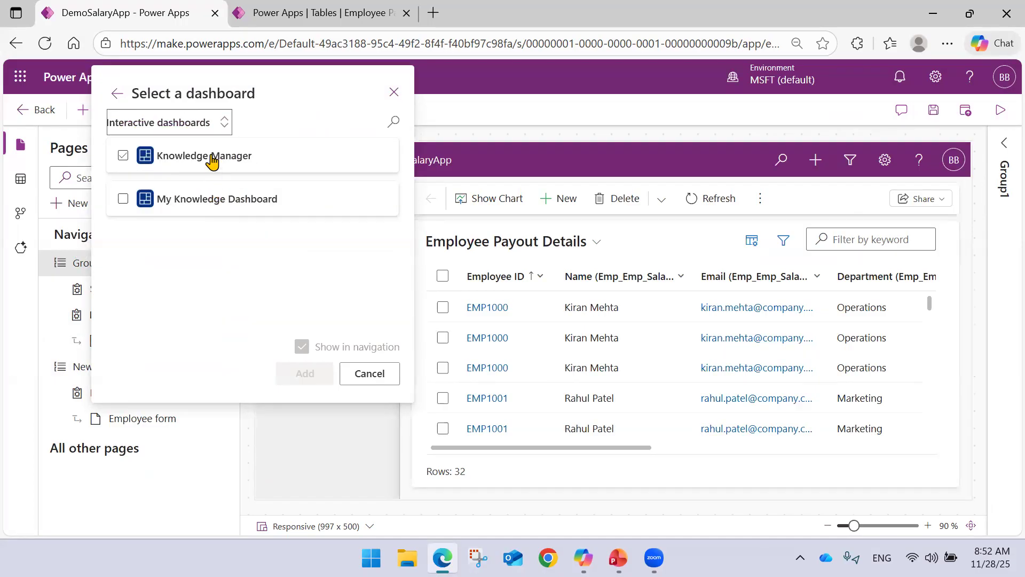
{"action": "left_click", "coordinate": [207, 125]}
{"action": "left_click", "coordinate": [167, 167]}
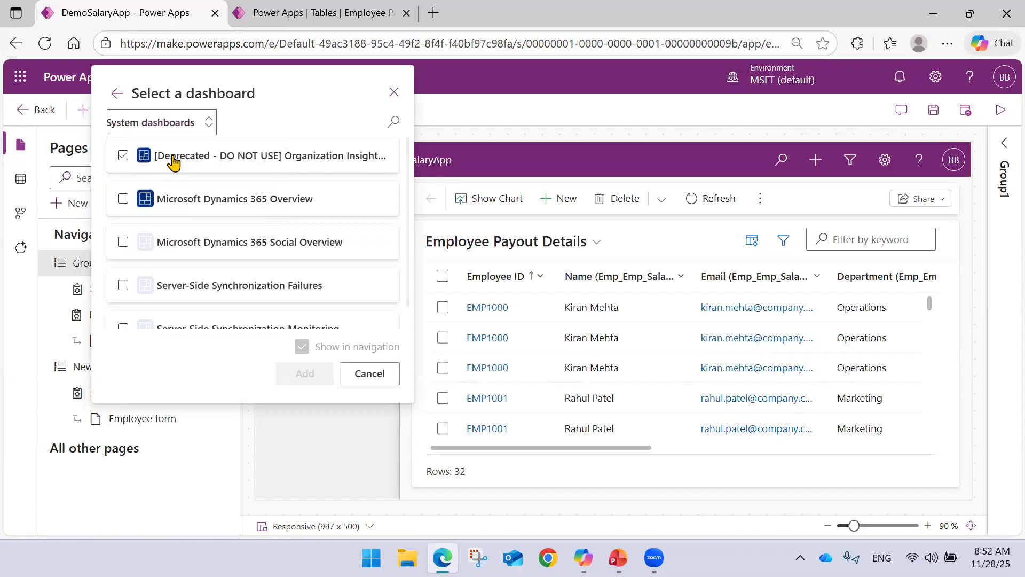
{"action": "left_click", "coordinate": [282, 321]}
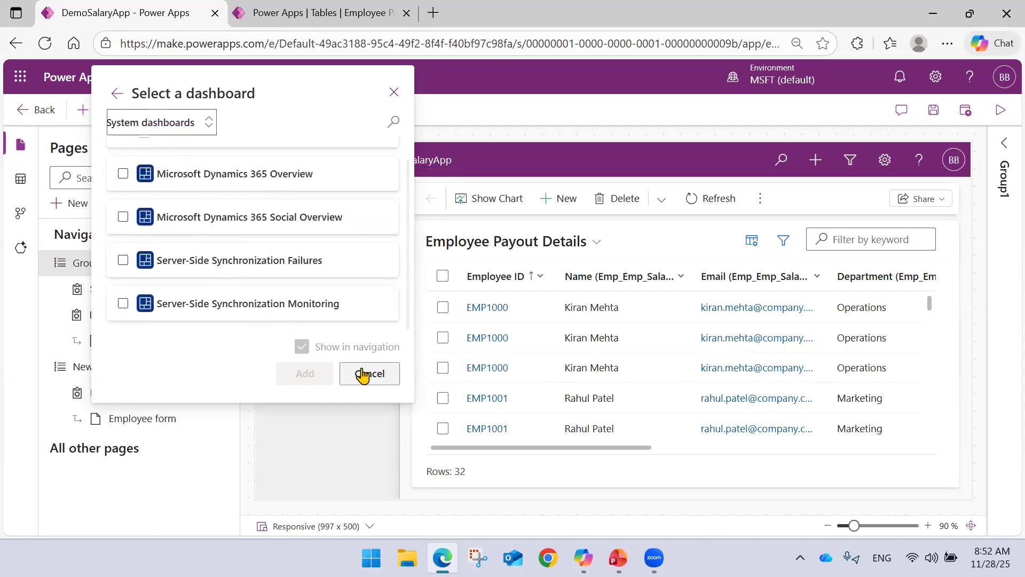
{"action": "left_click", "coordinate": [360, 373]}
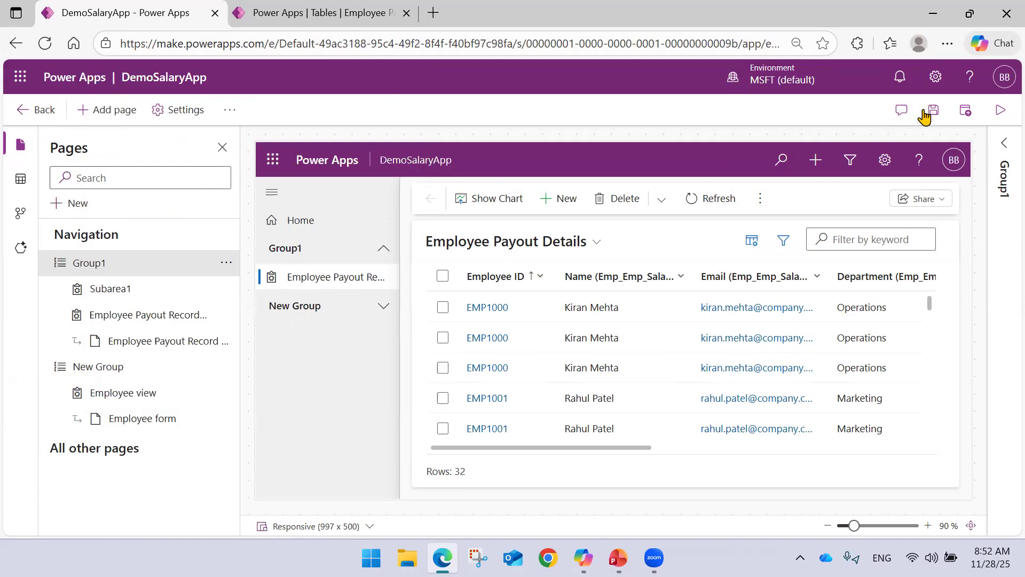
Review the Employee Payout Record table's overview and data rows, and reopen its Dashboards list.
{"action": "left_click", "coordinate": [291, 10]}
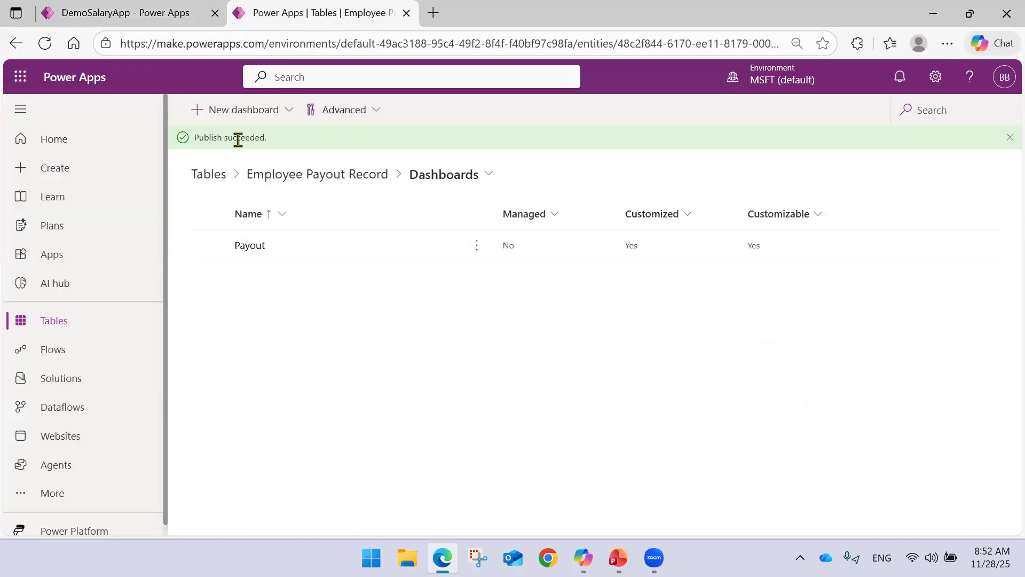
{"action": "left_click", "coordinate": [322, 176]}
{"action": "scroll", "coordinate": [391, 269], "scroll_direction": "down", "scroll_amount": 4}
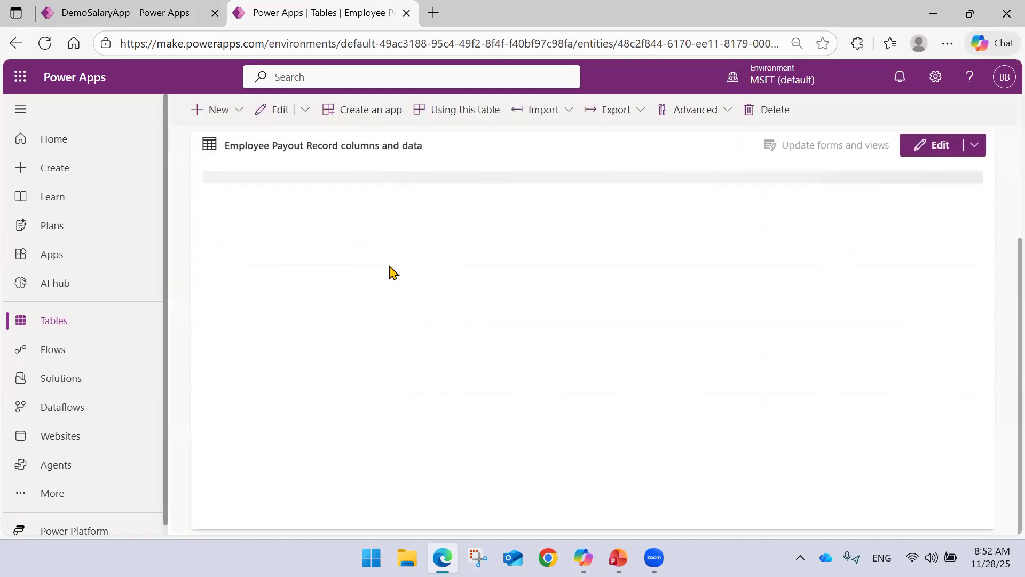
{"action": "scroll", "coordinate": [379, 266], "scroll_direction": "down", "scroll_amount": 1}
{"action": "scroll", "coordinate": [379, 266], "scroll_direction": "up", "scroll_amount": 5}
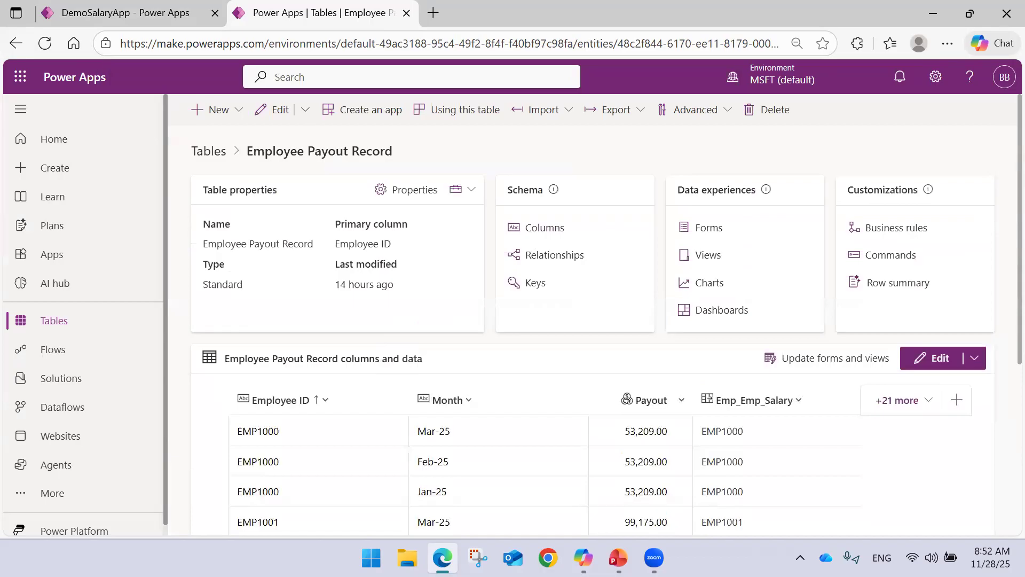
{"action": "key", "text": "alt+Tab"}
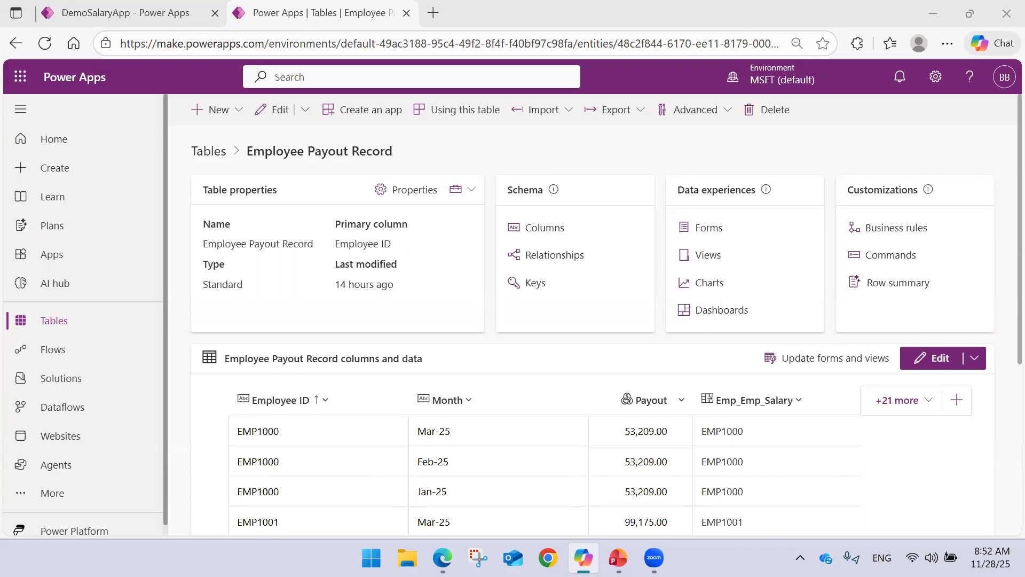
{"action": "scroll", "coordinate": [414, 264], "scroll_direction": "down", "scroll_amount": 5}
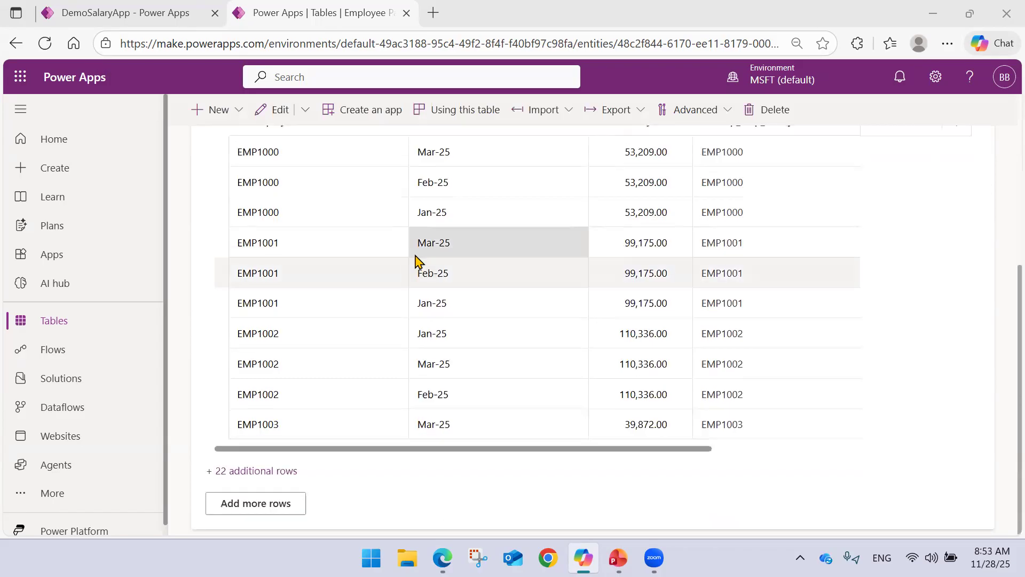
{"action": "scroll", "coordinate": [481, 256], "scroll_direction": "up", "scroll_amount": 5}
{"action": "left_click", "coordinate": [708, 299]}
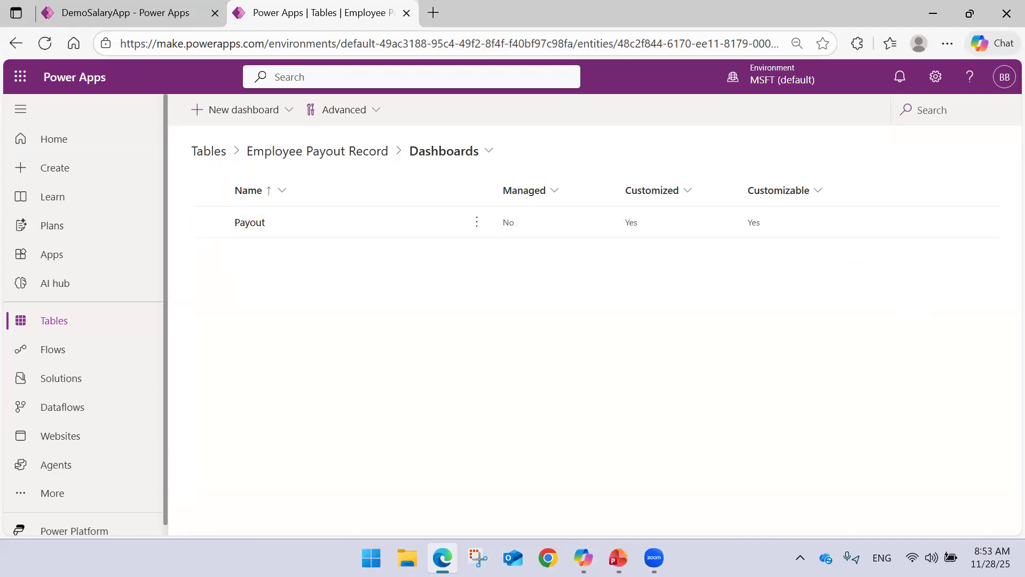
{"action": "key", "text": "alt+Tab"}
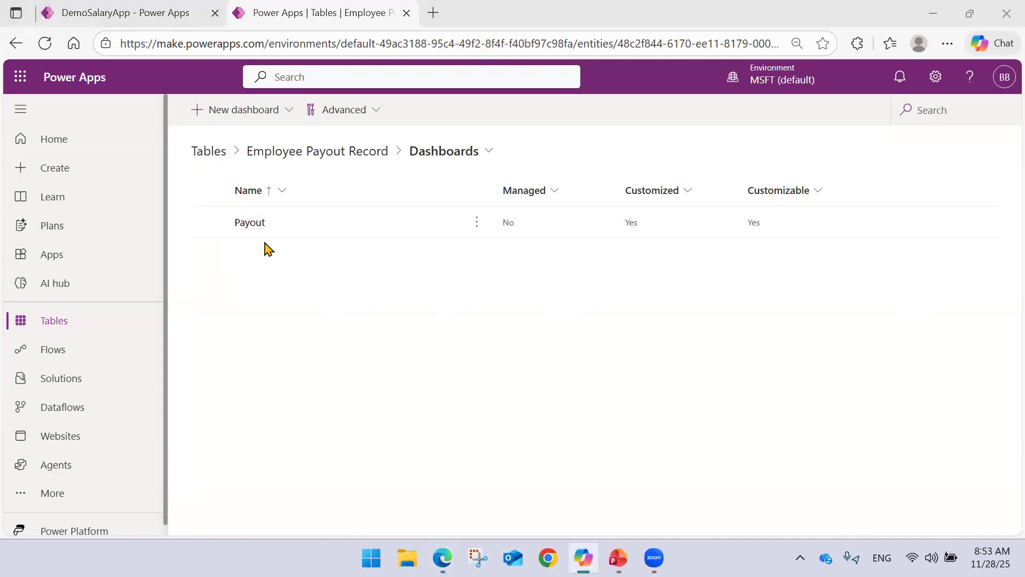
Return to DemoSalaryApp and check the system dashboards and dashboard categories offered for a new dashboard page.
{"action": "left_click", "coordinate": [138, 10]}
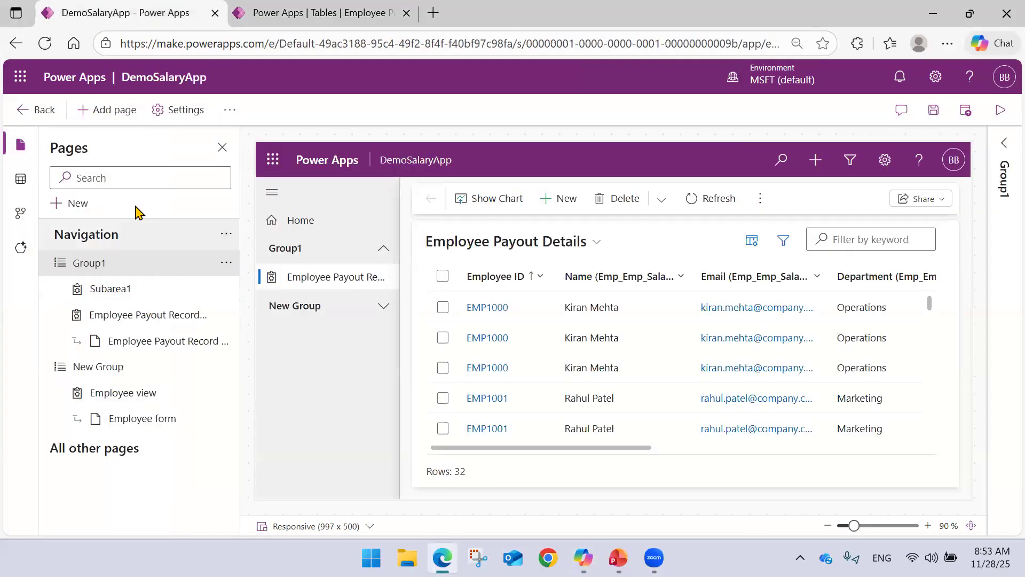
{"action": "left_click", "coordinate": [124, 113]}
{"action": "left_click", "coordinate": [236, 199]}
{"action": "scroll", "coordinate": [224, 270], "scroll_direction": "down", "scroll_amount": 1}
{"action": "scroll", "coordinate": [224, 270], "scroll_direction": "up", "scroll_amount": 1}
{"action": "left_click", "coordinate": [154, 180]}
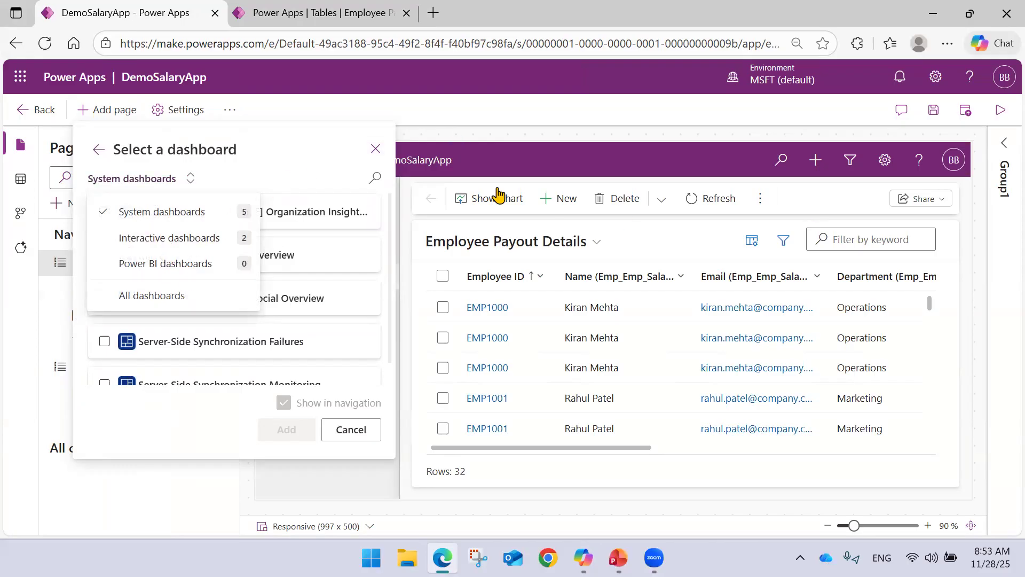
Set Payout as the default dashboard of the Employee Payout Record table and deselect it.
{"action": "left_click", "coordinate": [283, 8]}
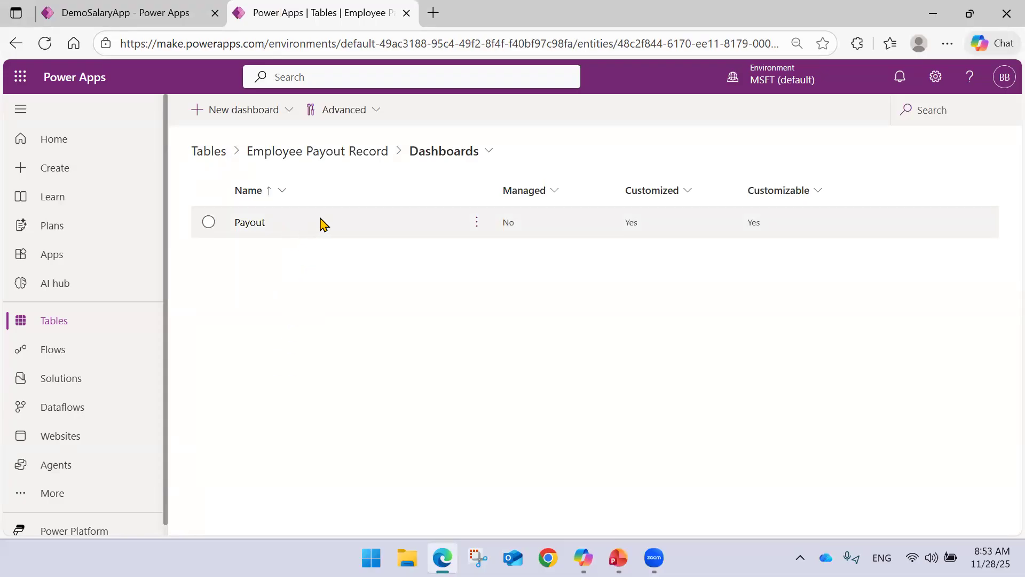
{"action": "left_click", "coordinate": [475, 224]}
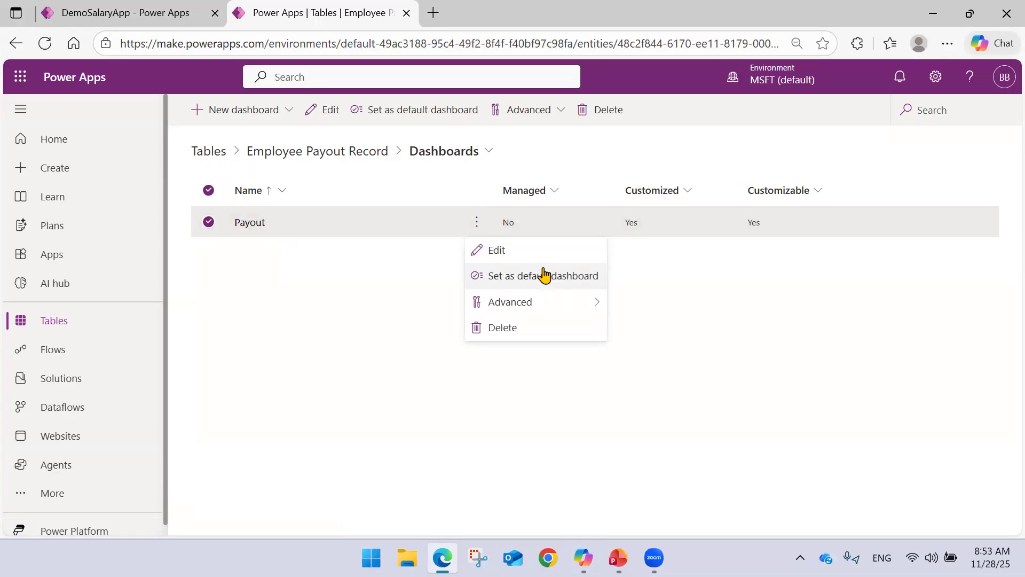
{"action": "left_click", "coordinate": [557, 111]}
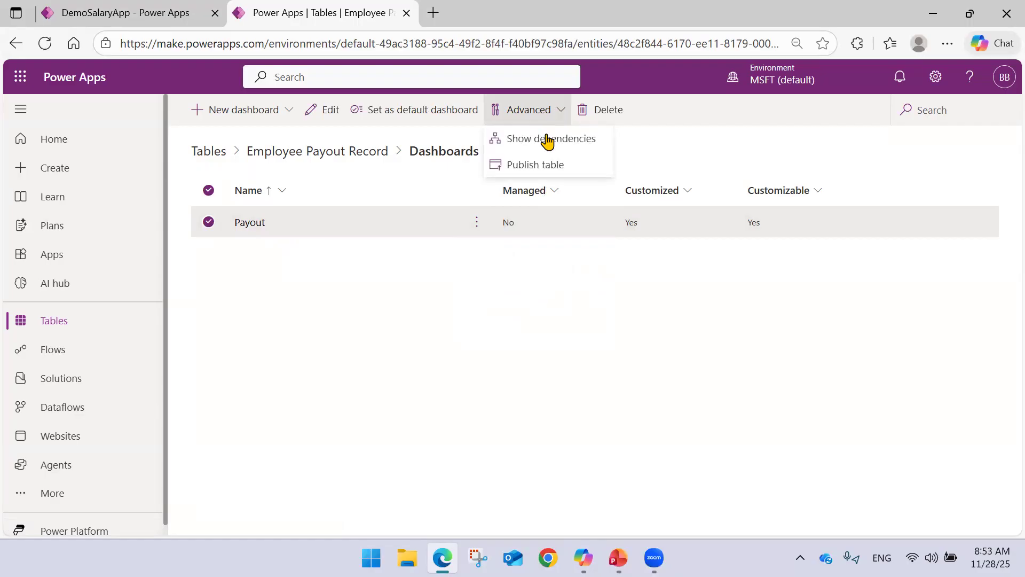
{"action": "left_click", "coordinate": [389, 112]}
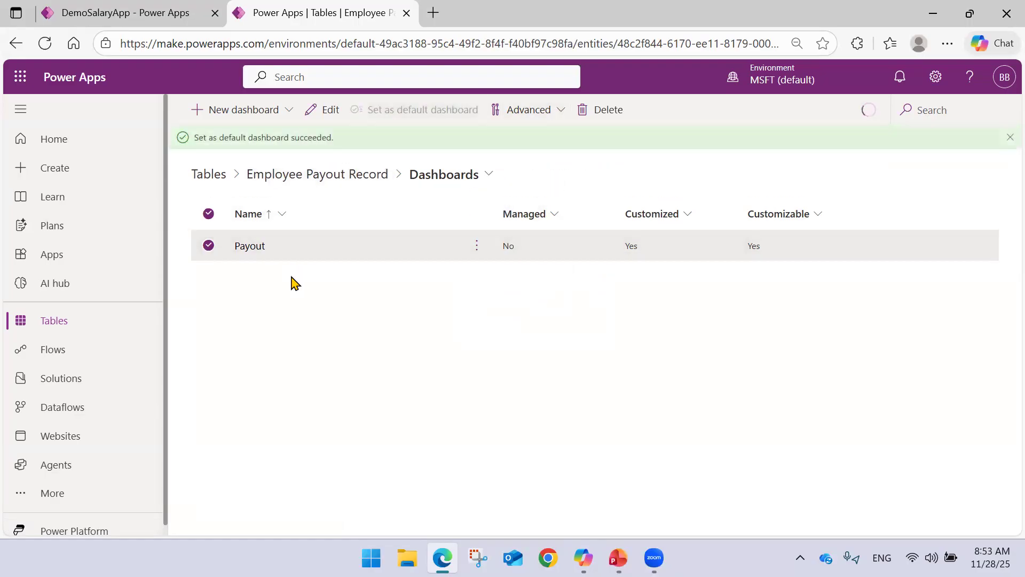
{"action": "left_click", "coordinate": [209, 245]}
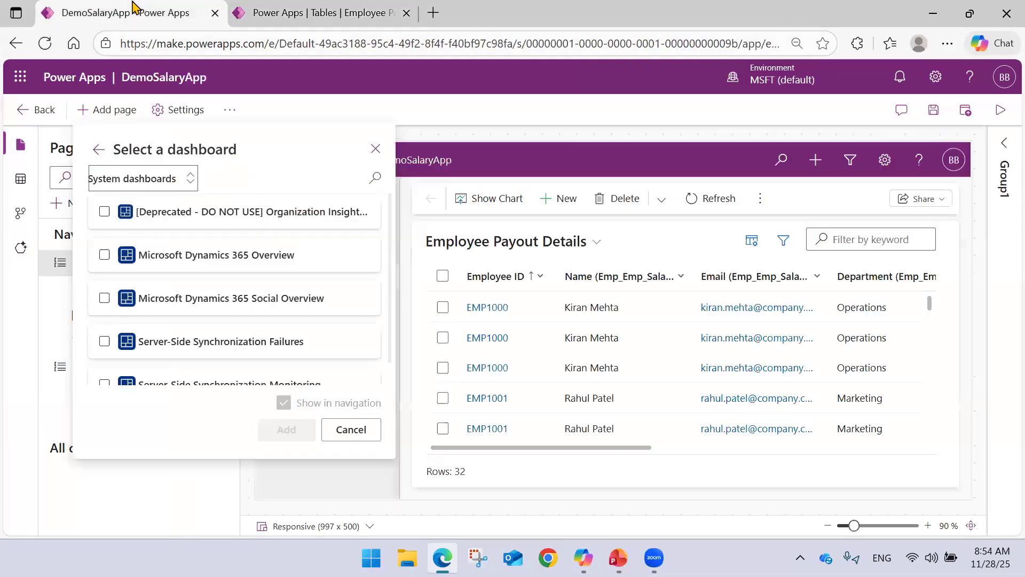
Reload the DemoSalaryApp designer and accept losing unsaved changes.
{"action": "left_click", "coordinate": [150, 11]}
{"action": "left_click", "coordinate": [45, 43]}
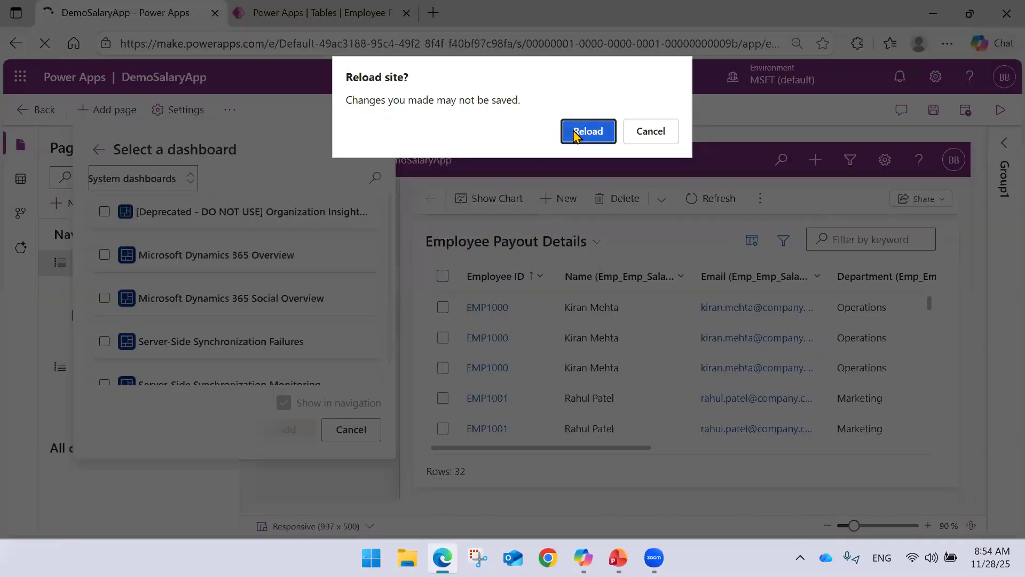
{"action": "left_click", "coordinate": [587, 131]}
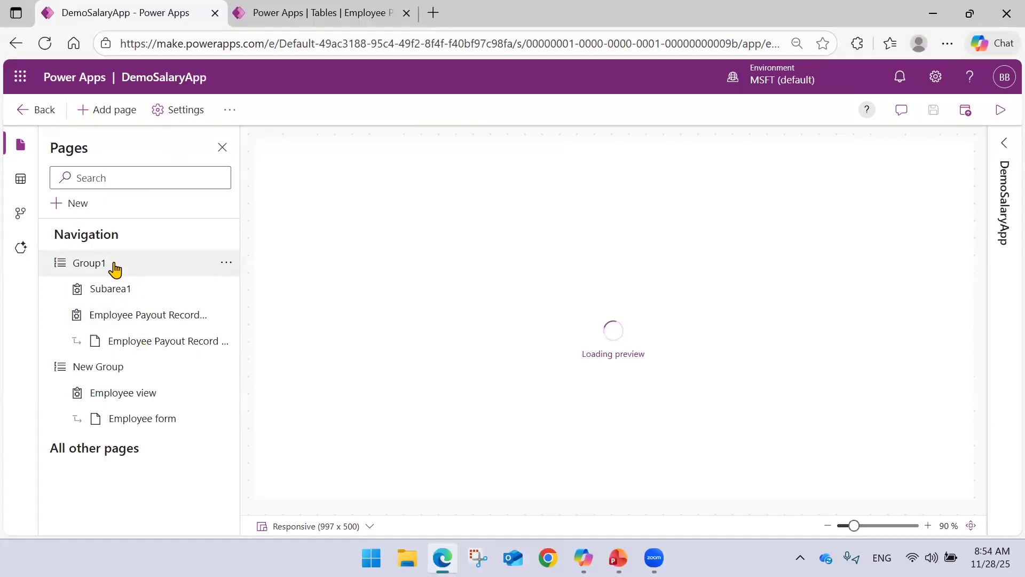
Select Group1, check again for the Payout dashboard among the dashboards offered for a new page, and cancel.
{"action": "left_click", "coordinate": [143, 315]}
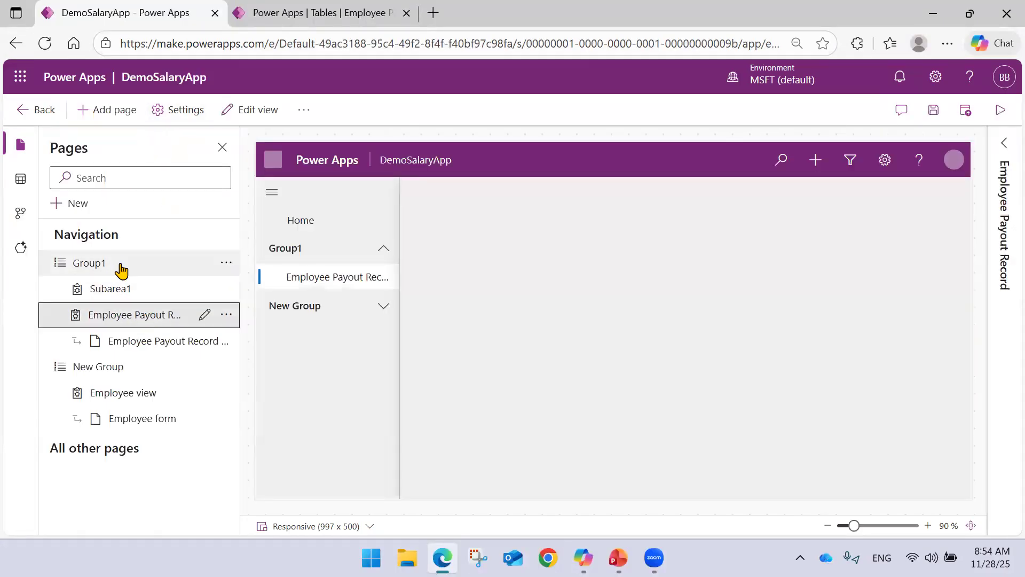
{"action": "left_click", "coordinate": [122, 271]}
{"action": "left_click", "coordinate": [109, 110]}
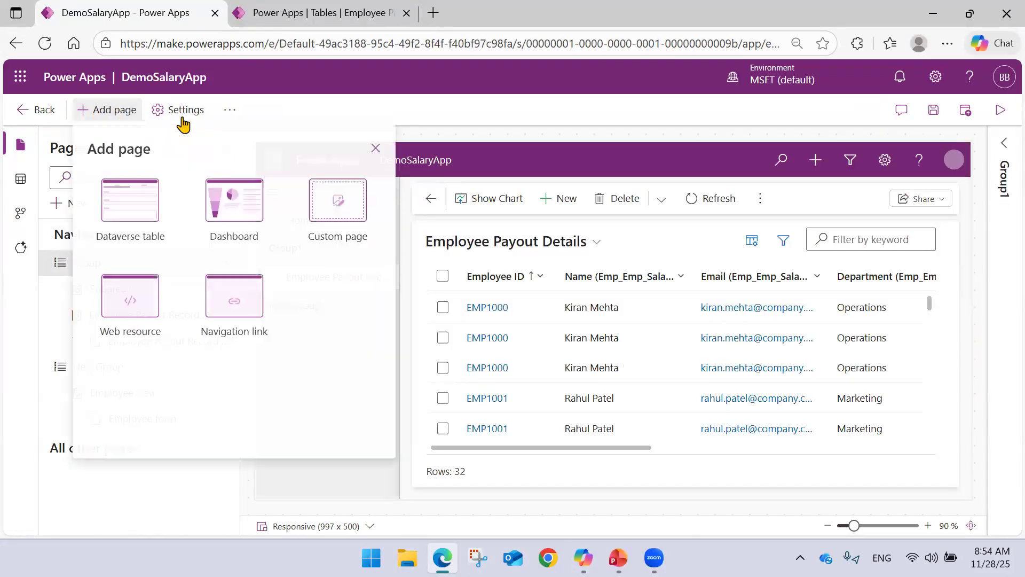
{"action": "left_click", "coordinate": [227, 190]}
{"action": "scroll", "coordinate": [181, 245], "scroll_direction": "down", "scroll_amount": 1}
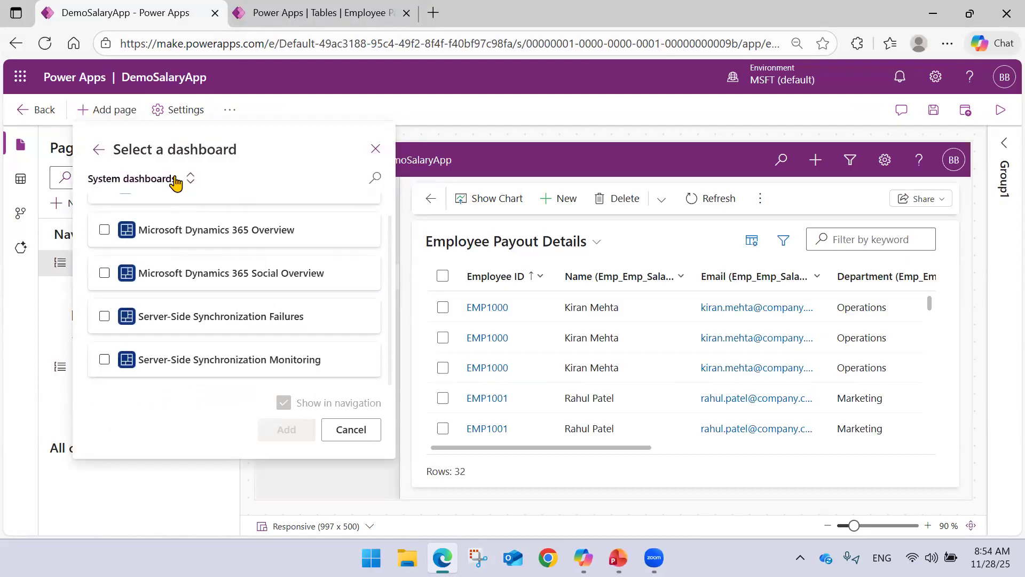
{"action": "left_click", "coordinate": [175, 179]}
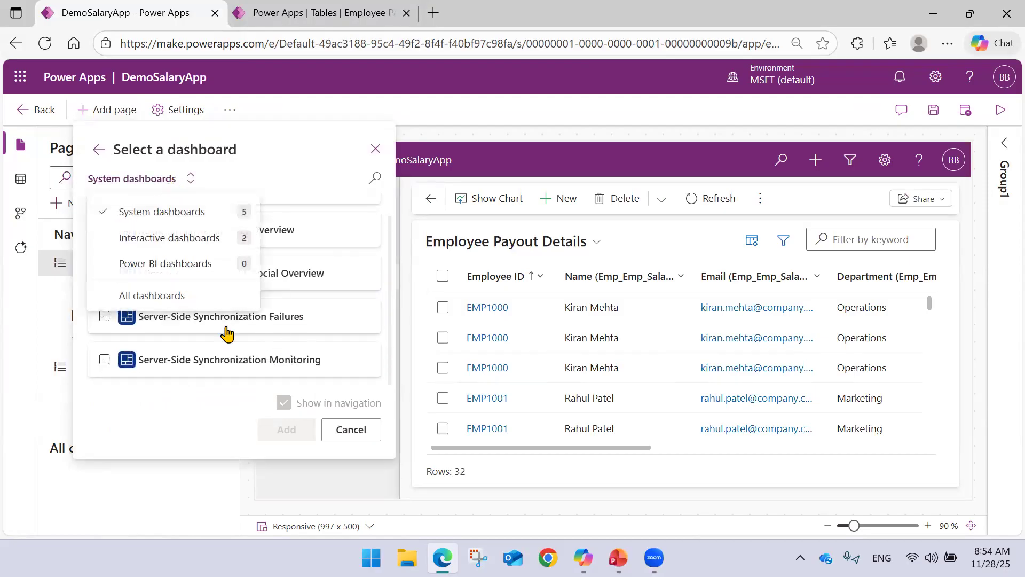
{"action": "left_click", "coordinate": [343, 429]}
Open the Payout dashboard for editing from the Employee Payout Record table's Dashboards list.
{"action": "left_click", "coordinate": [339, 7]}
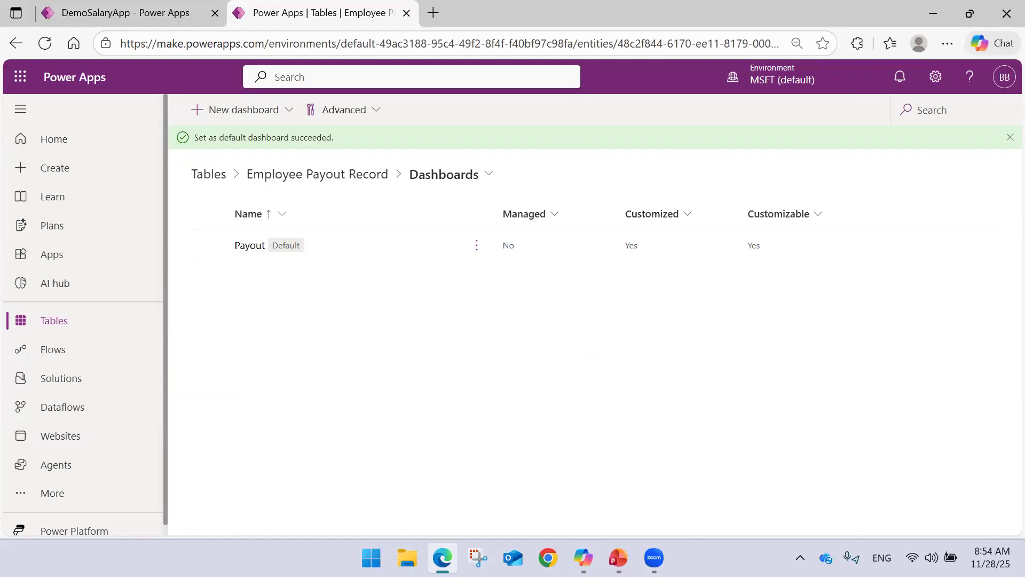
{"action": "left_click", "coordinate": [477, 247]}
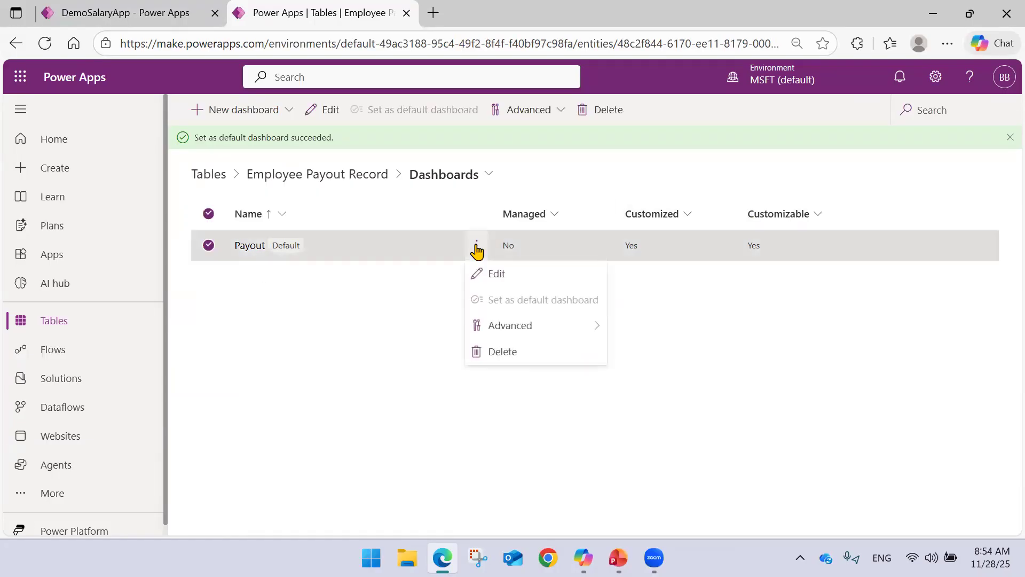
{"action": "mouse_move", "coordinate": [514, 324]}
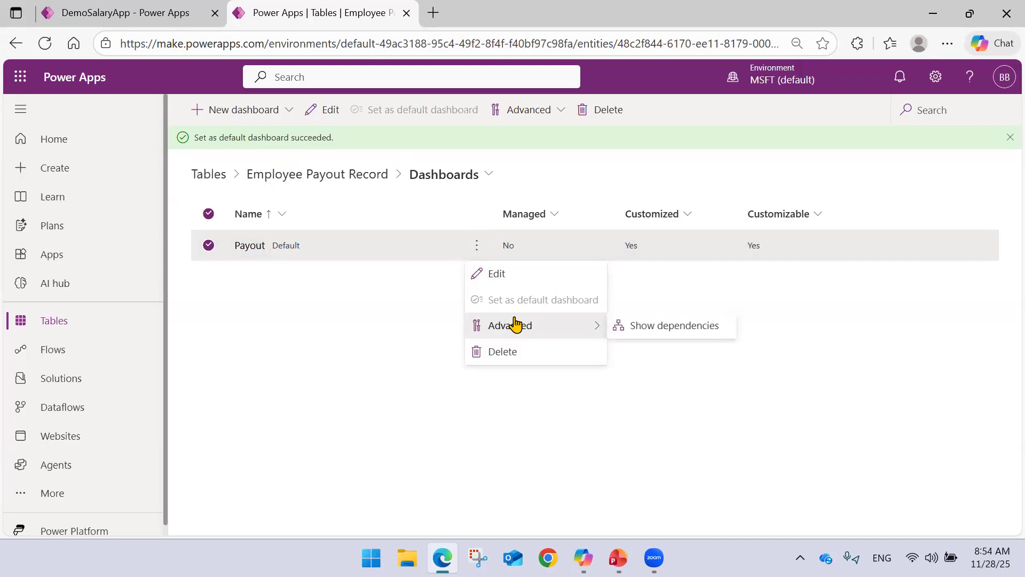
{"action": "left_click", "coordinate": [496, 275]}
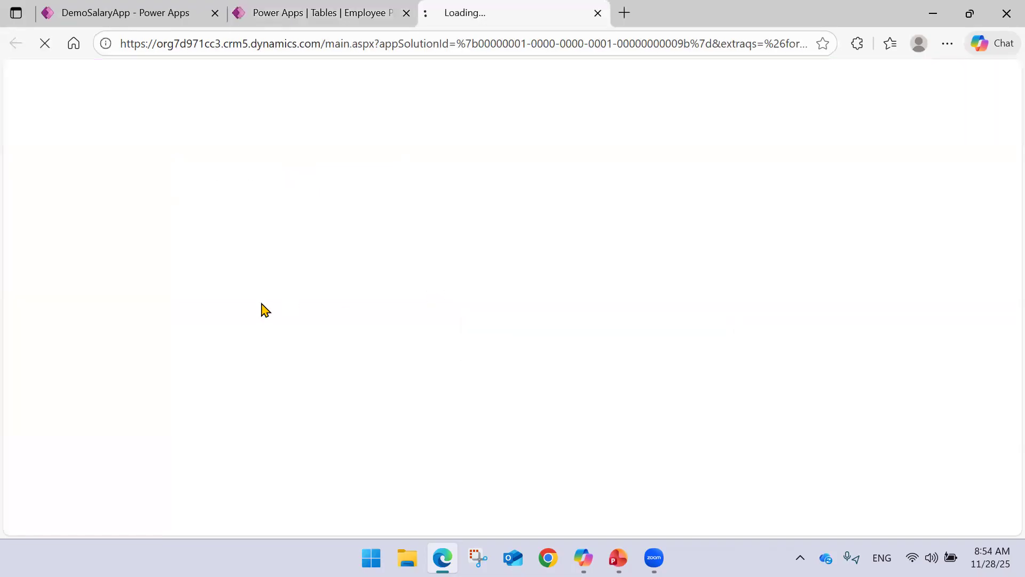
Review the Payout dashboard's visual filter charts and its streams section in the dashboard editor.
{"action": "left_click", "coordinate": [298, 12]}
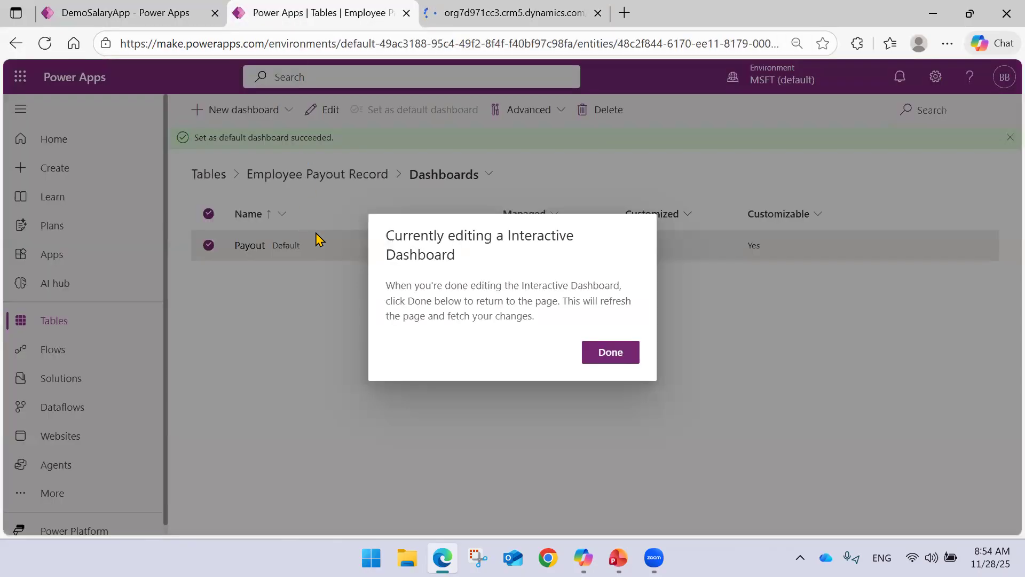
{"action": "left_click", "coordinate": [558, 13]}
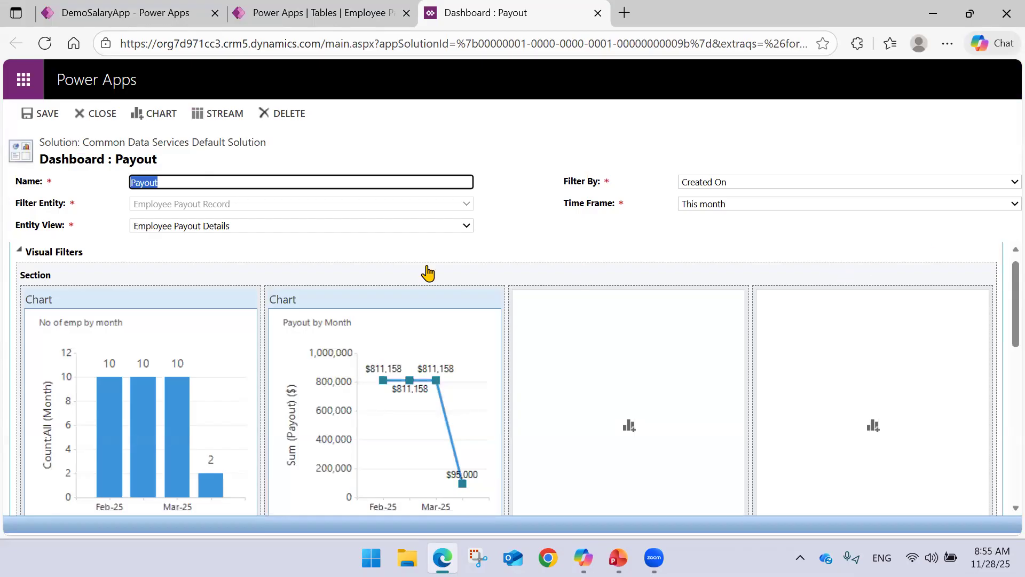
{"action": "scroll", "coordinate": [329, 283], "scroll_direction": "down", "scroll_amount": 5}
{"action": "scroll", "coordinate": [327, 287], "scroll_direction": "up", "scroll_amount": 2}
{"action": "scroll", "coordinate": [327, 288], "scroll_direction": "down", "scroll_amount": 6}
{"action": "scroll", "coordinate": [250, 294], "scroll_direction": "up", "scroll_amount": 8}
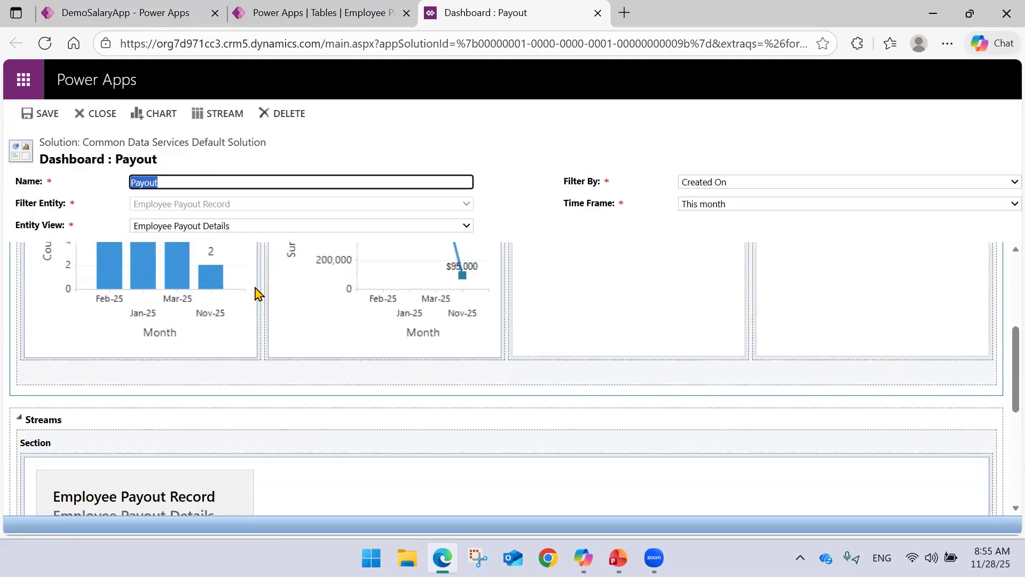
Add another stream to the Payout dashboard using the Employee Payout Details view.
{"action": "left_click", "coordinate": [198, 121]}
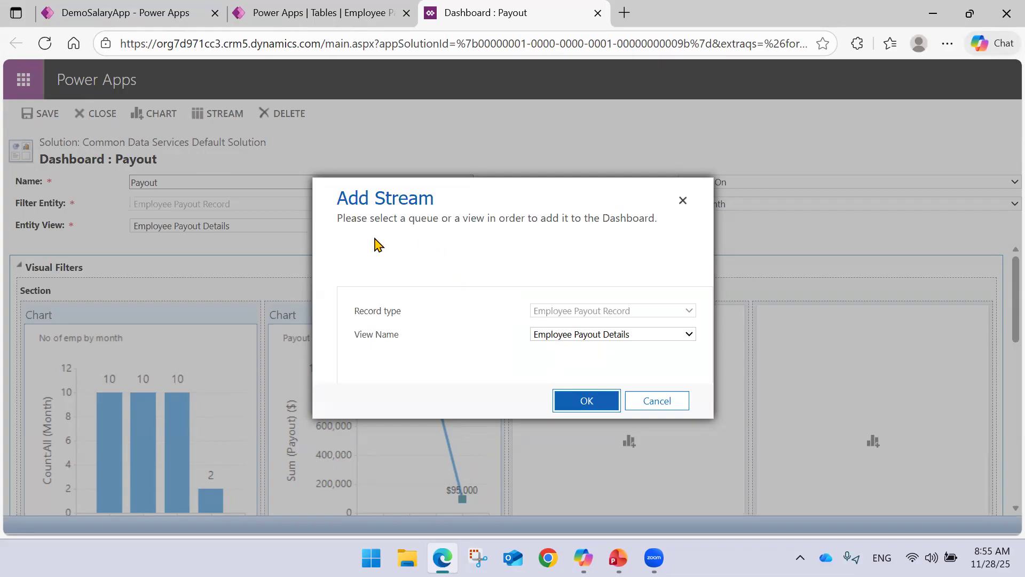
{"action": "left_click", "coordinate": [580, 398]}
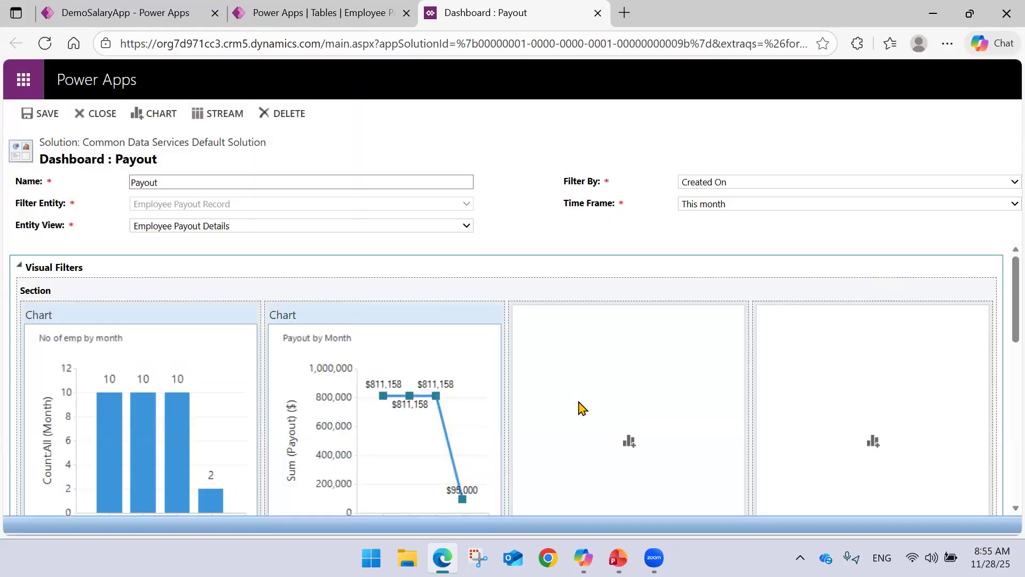
{"action": "scroll", "coordinate": [555, 291], "scroll_direction": "down", "scroll_amount": 5}
{"action": "scroll", "coordinate": [479, 309], "scroll_direction": "down", "scroll_amount": 3}
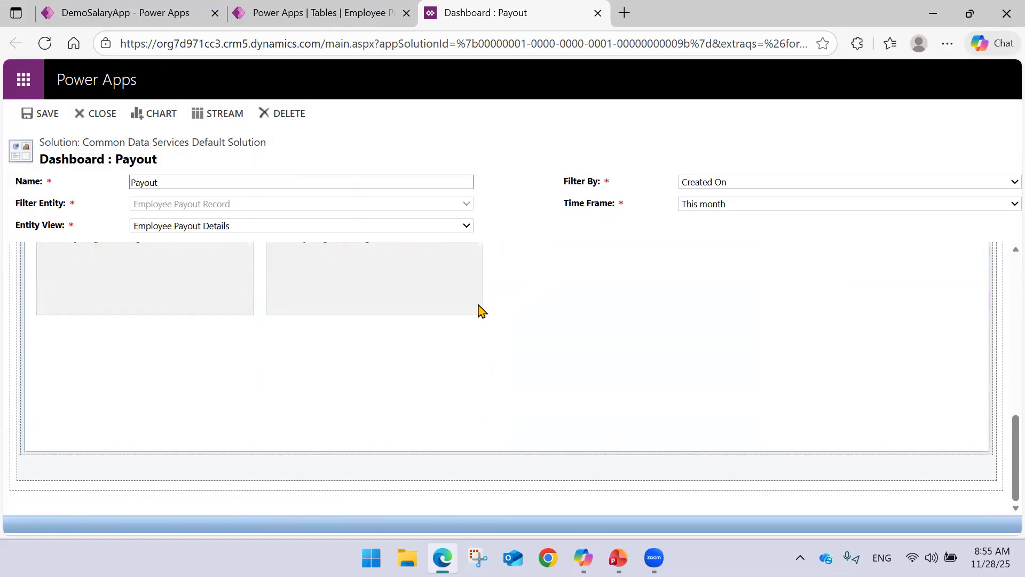
{"action": "scroll", "coordinate": [461, 318], "scroll_direction": "up", "scroll_amount": 10}
{"action": "scroll", "coordinate": [462, 319], "scroll_direction": "down", "scroll_amount": 5}
{"action": "scroll", "coordinate": [462, 320], "scroll_direction": "up", "scroll_amount": 2}
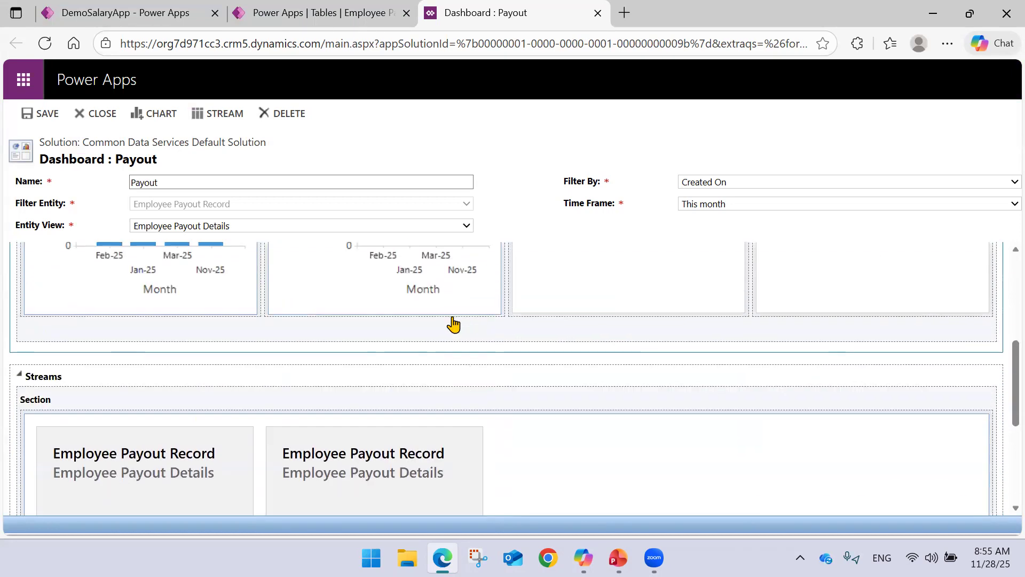
{"action": "scroll", "coordinate": [391, 452], "scroll_direction": "down", "scroll_amount": 3}
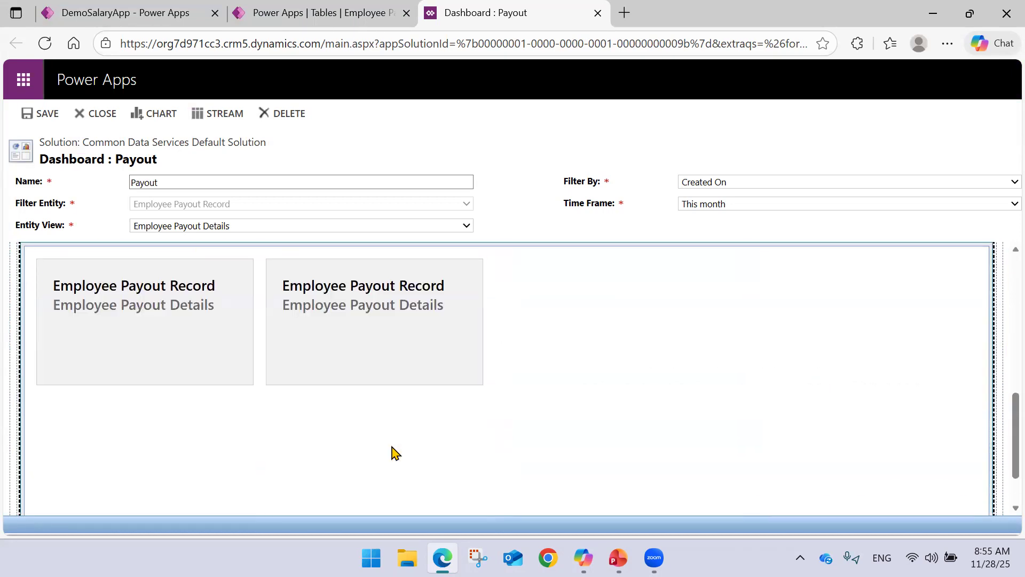
Delete the second Employee Payout Record stream from the dashboard and select the remaining one.
{"action": "left_click", "coordinate": [381, 353]}
{"action": "left_click", "coordinate": [394, 114]}
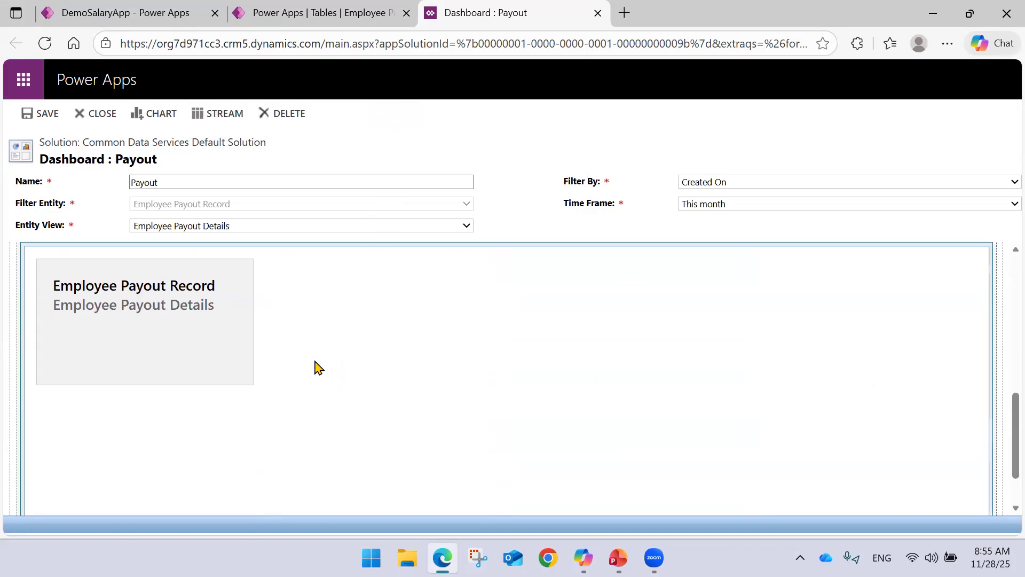
{"action": "left_click", "coordinate": [239, 325]}
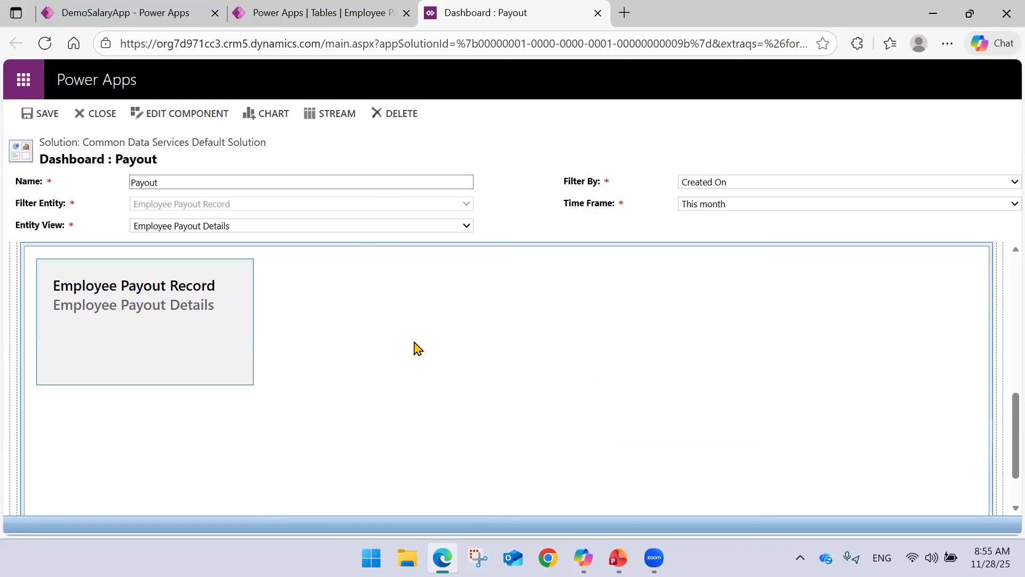
Close the Payout dashboard editor, finish editing on the Employee Payout Record table's Dashboards page, and deselect the dashboard.
{"action": "scroll", "coordinate": [285, 307], "scroll_direction": "up", "scroll_amount": 10}
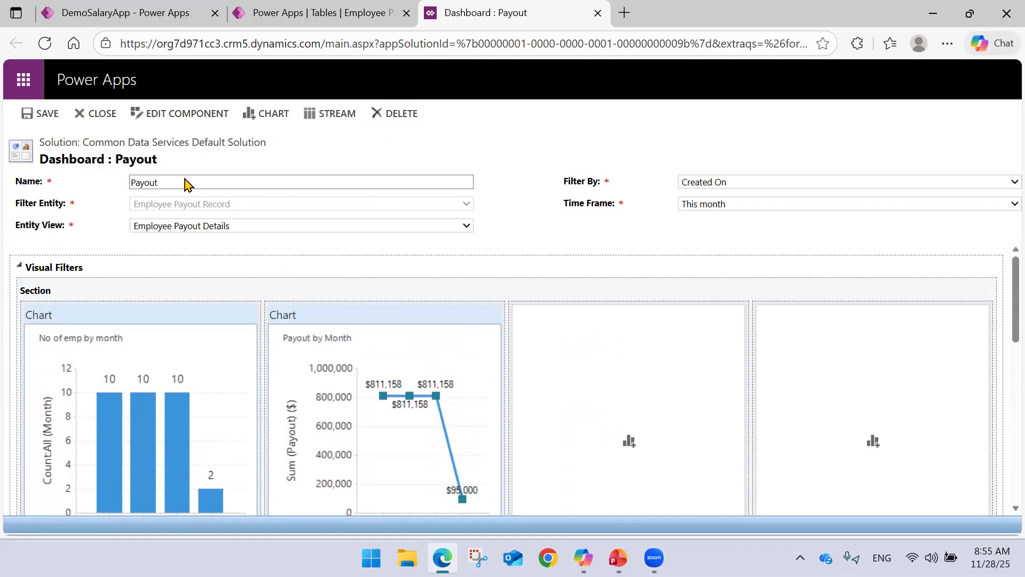
{"action": "left_click_drag", "start_coordinate": [144, 142], "coordinate": [279, 143]}
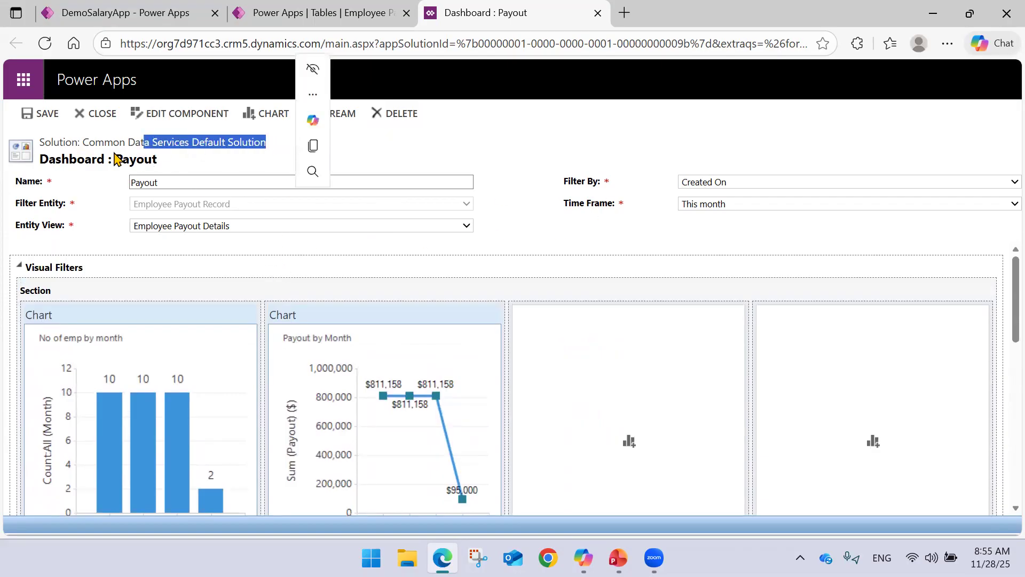
{"action": "left_click", "coordinate": [88, 147]}
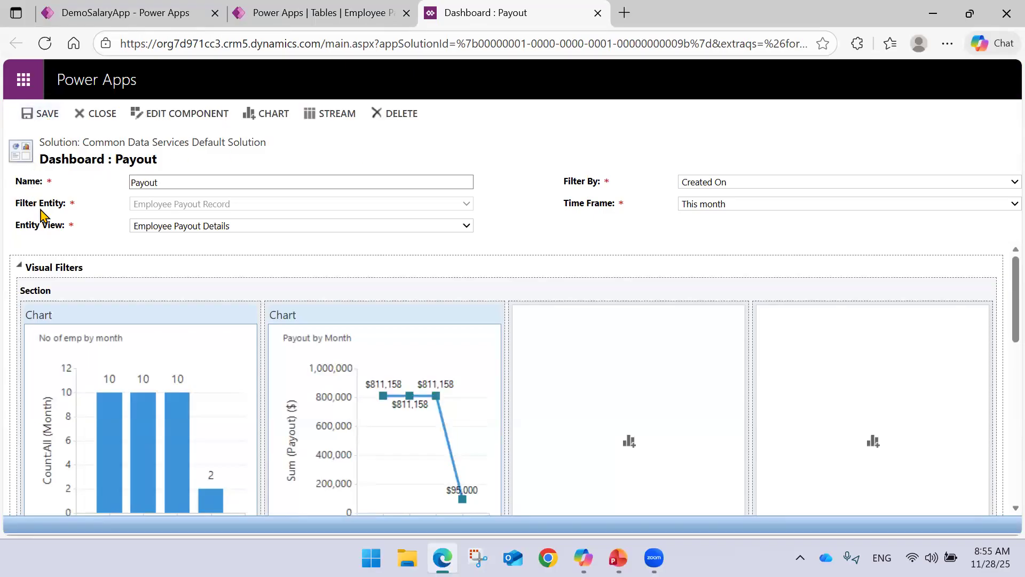
{"action": "left_click", "coordinate": [296, 12]}
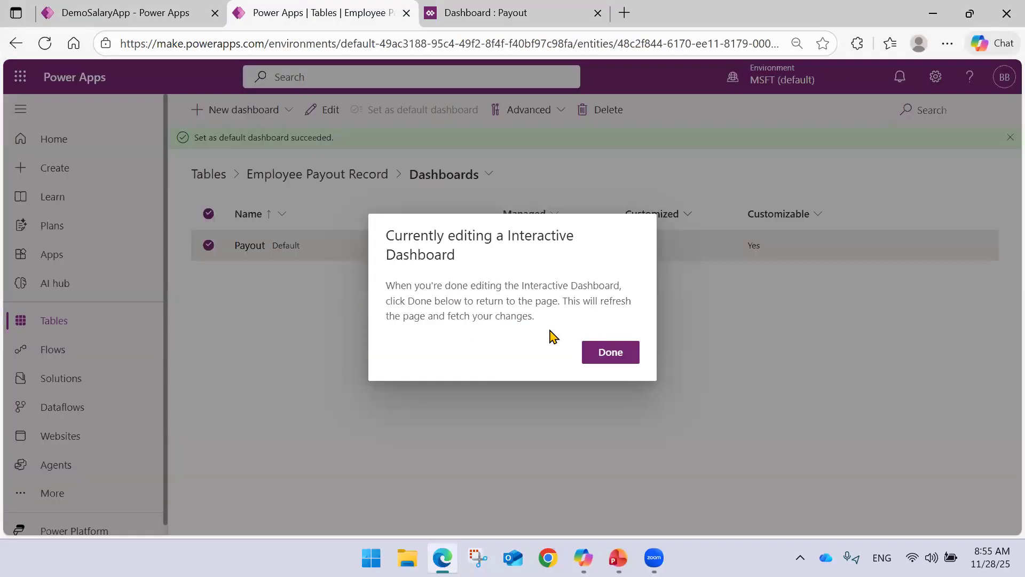
{"action": "left_click", "coordinate": [486, 12]}
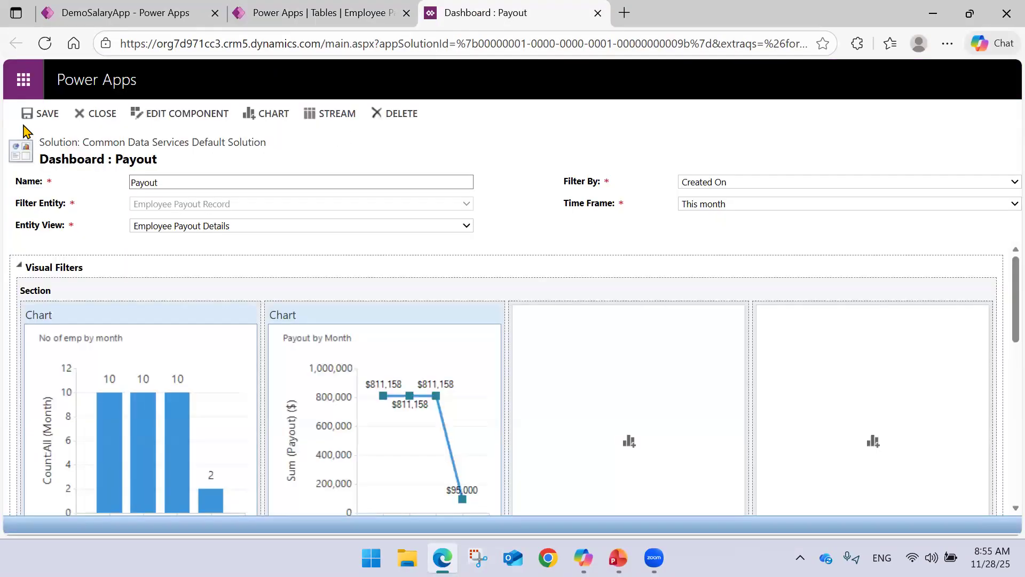
{"action": "left_click", "coordinate": [96, 112]}
{"action": "left_click", "coordinate": [618, 354]}
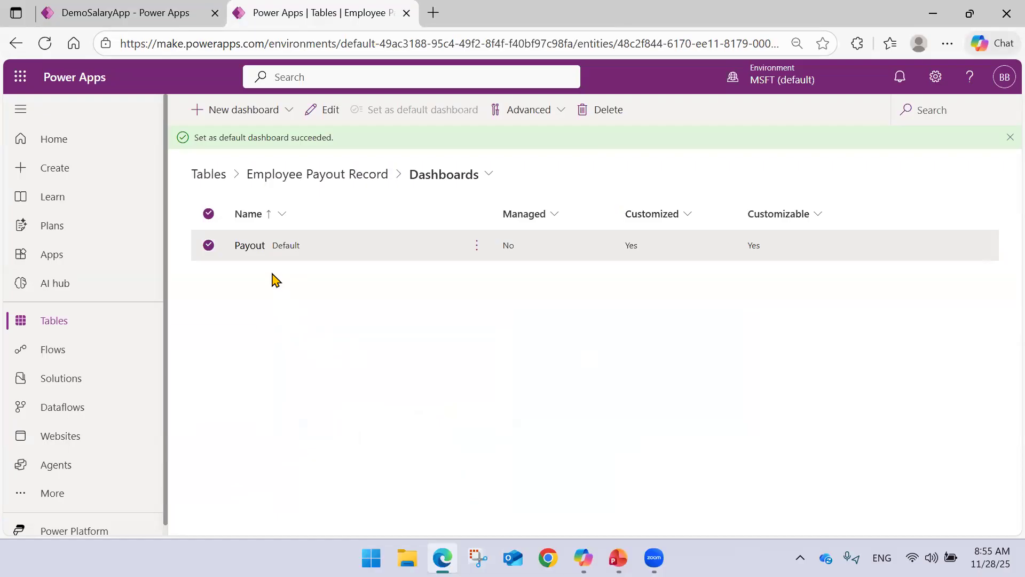
{"action": "left_click", "coordinate": [209, 246]}
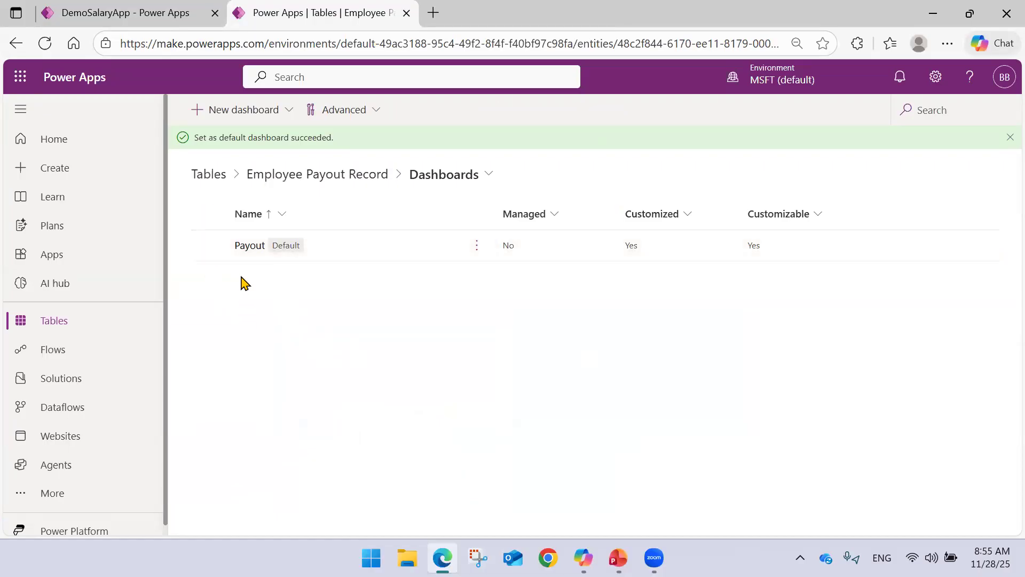
In the DemoSalaryApp designer, check the interactive and system dashboards offered for a new dashboard page, then cancel.
{"action": "left_click", "coordinate": [177, 8]}
{"action": "left_click", "coordinate": [106, 114]}
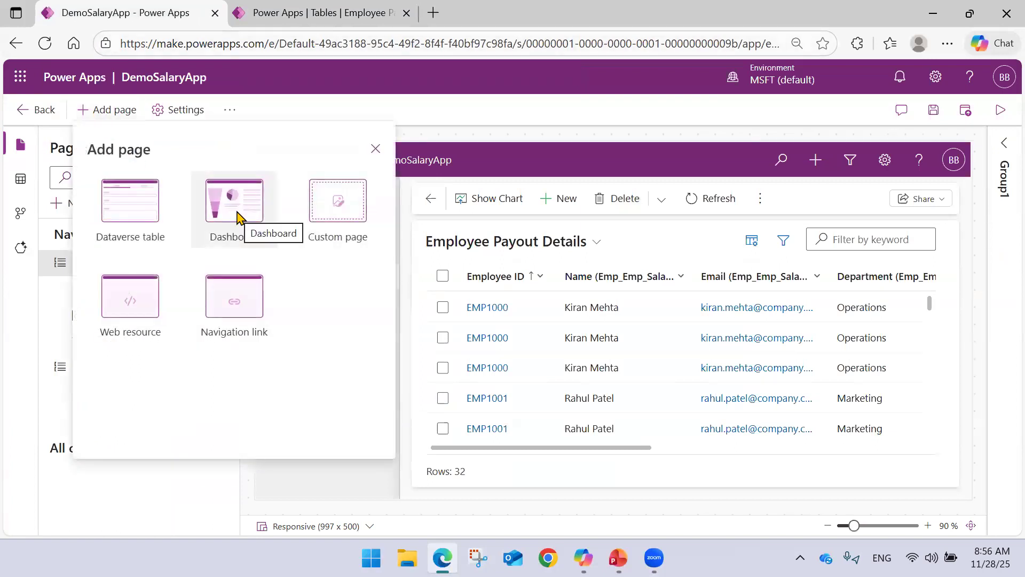
{"action": "left_click", "coordinate": [236, 215]}
{"action": "left_click", "coordinate": [163, 181]}
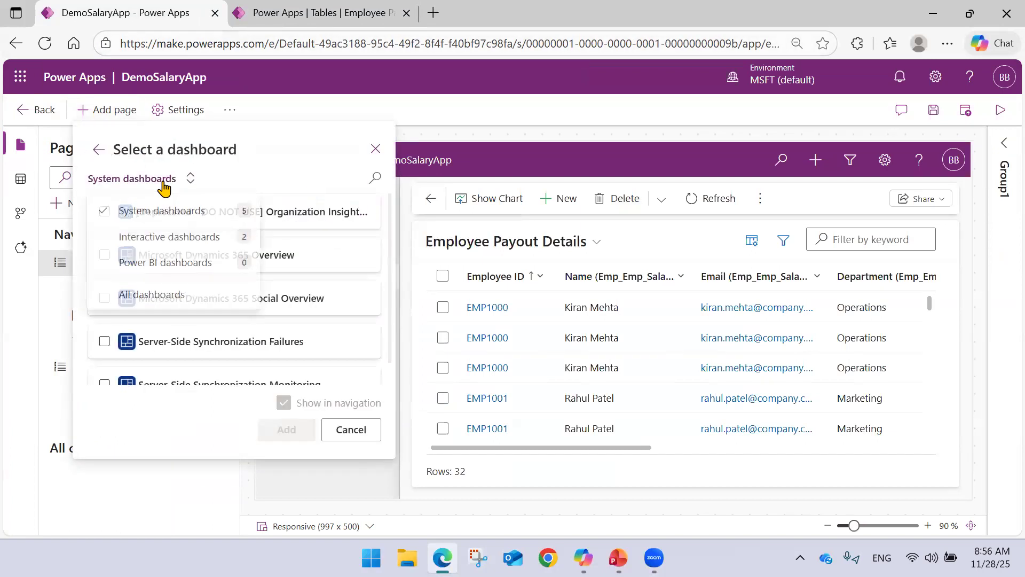
{"action": "left_click", "coordinate": [187, 237]}
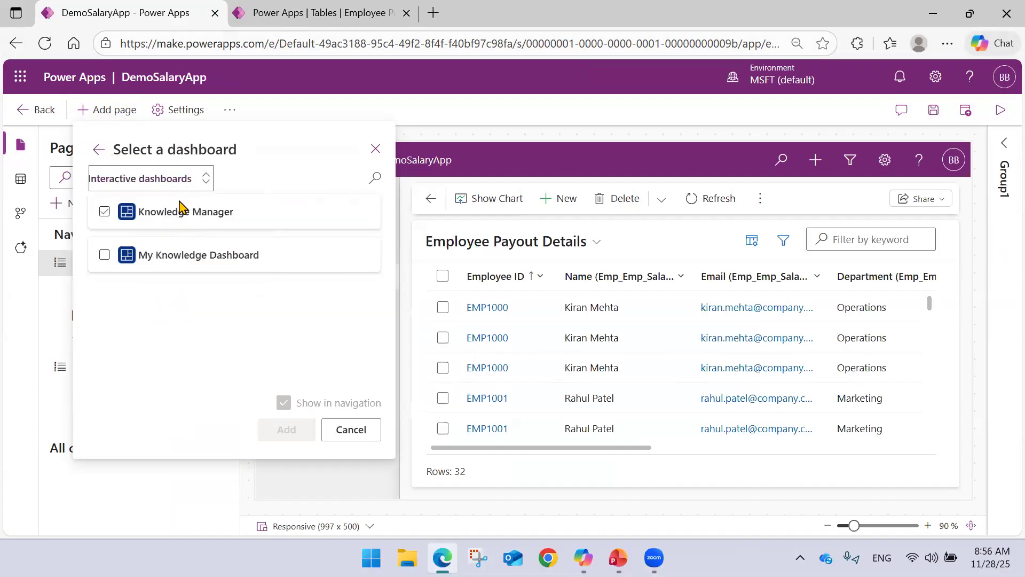
{"action": "left_click", "coordinate": [144, 181]}
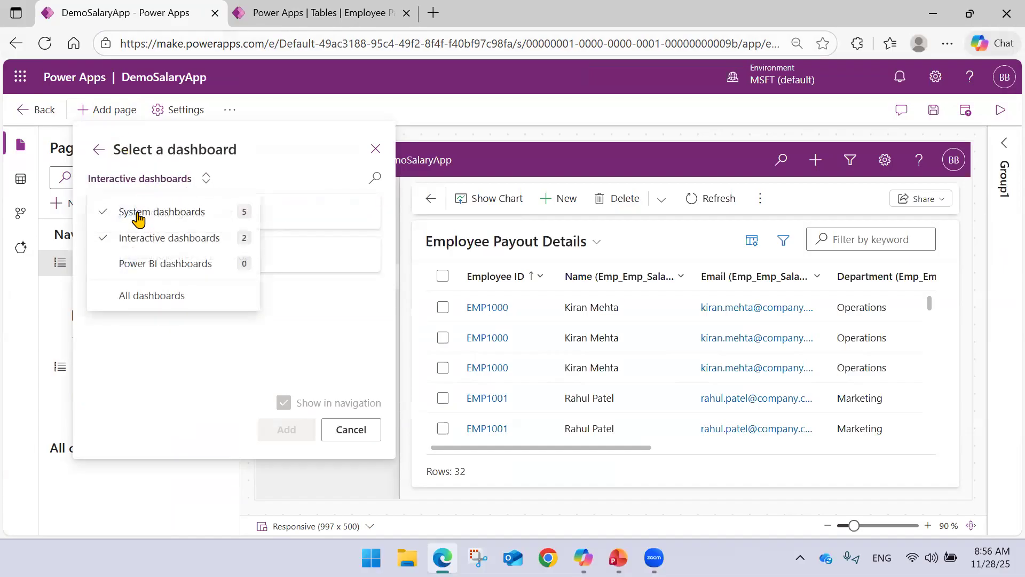
{"action": "left_click", "coordinate": [138, 214]}
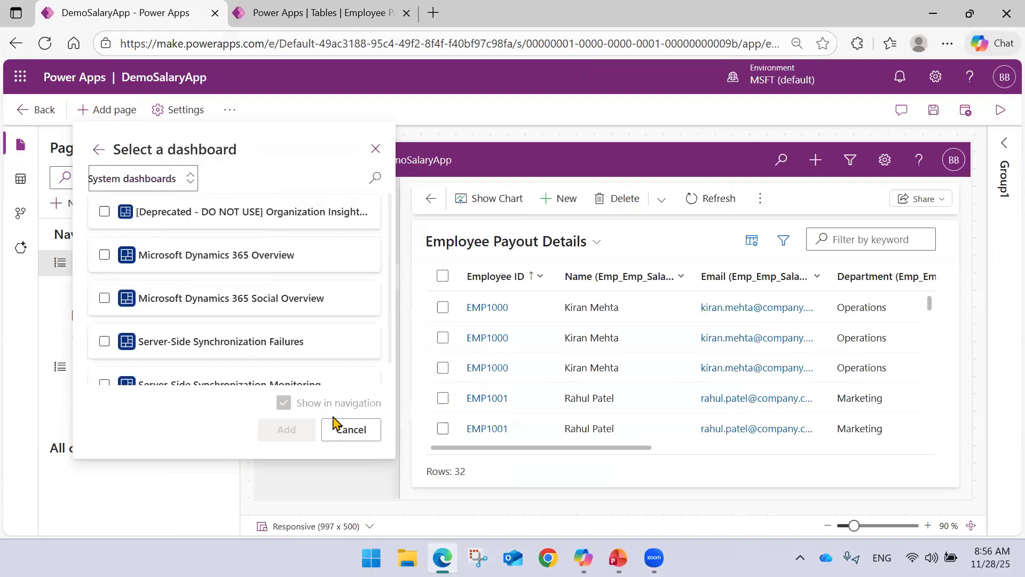
{"action": "left_click", "coordinate": [336, 428]}
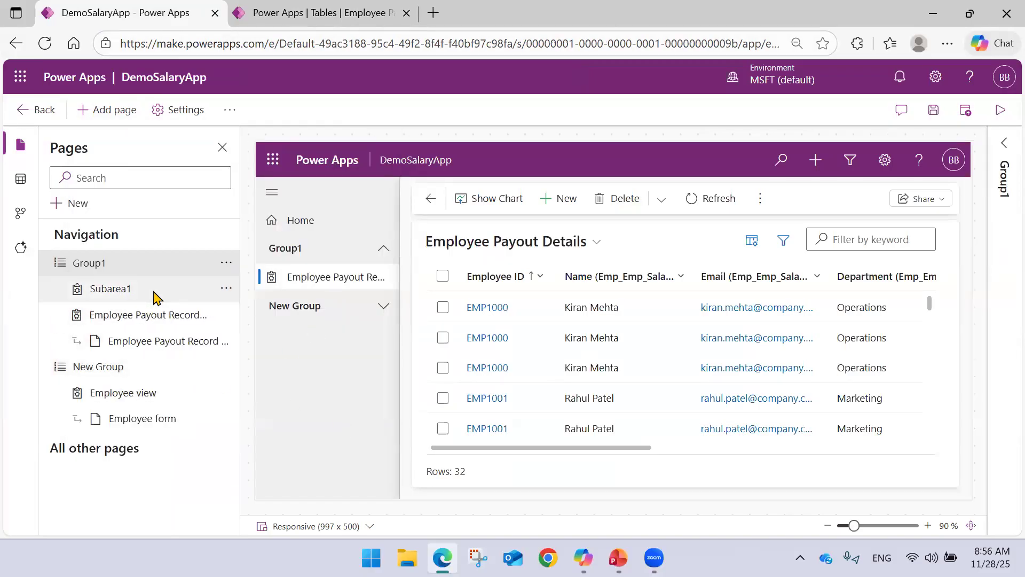
Select Group1, look at the dashboard categories offered for a new navigation page, and cancel.
{"action": "left_click", "coordinate": [163, 316]}
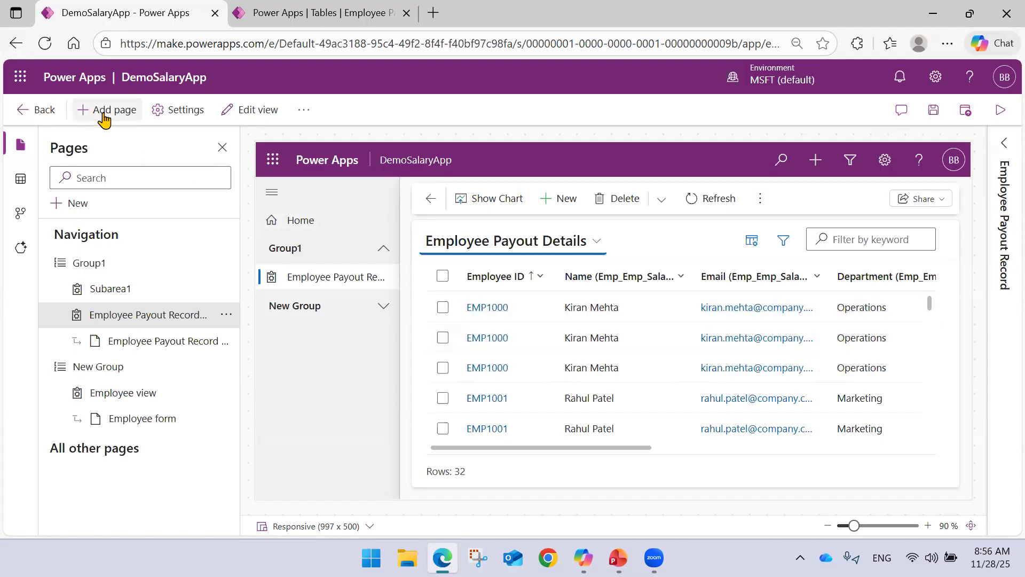
{"action": "left_click", "coordinate": [304, 109]}
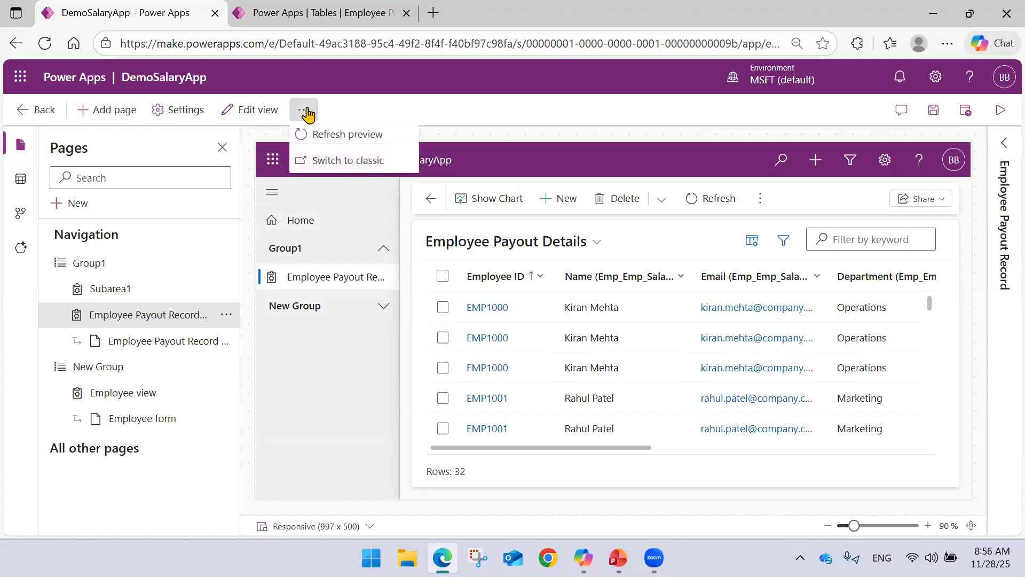
{"action": "left_click", "coordinate": [135, 265]}
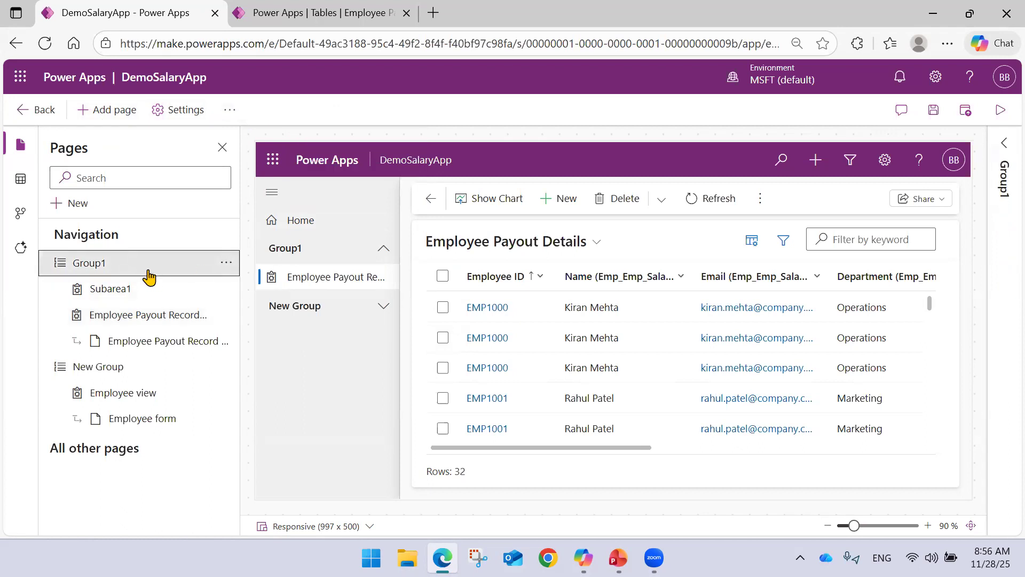
{"action": "left_click", "coordinate": [78, 207]}
{"action": "left_click", "coordinate": [262, 161]}
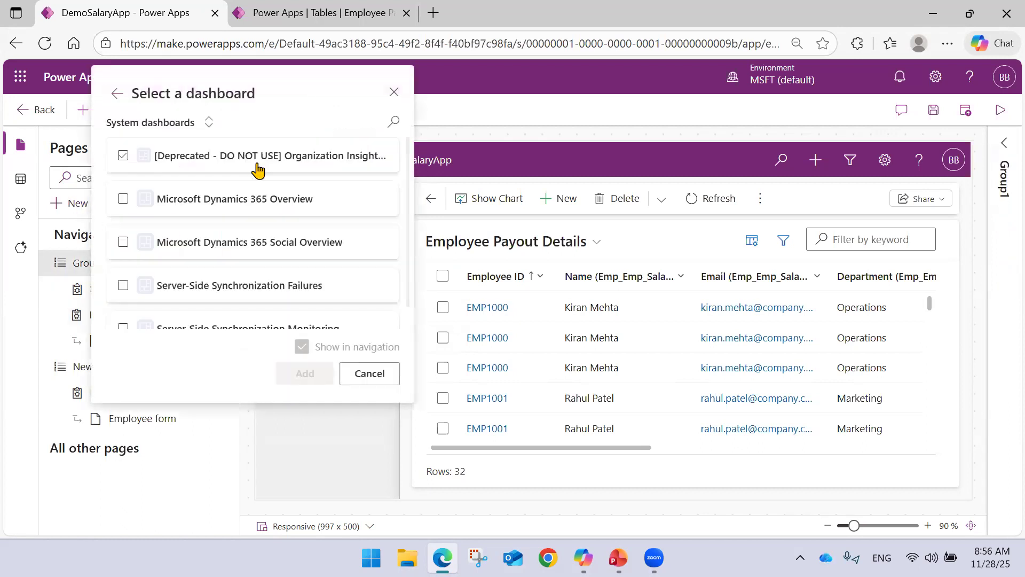
{"action": "left_click", "coordinate": [208, 122]}
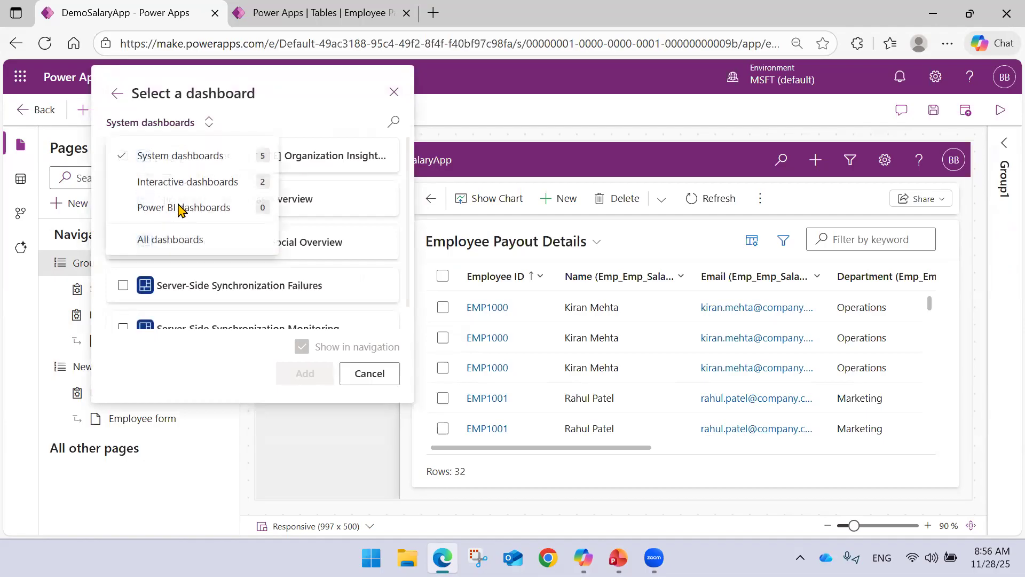
{"action": "left_click", "coordinate": [368, 373]}
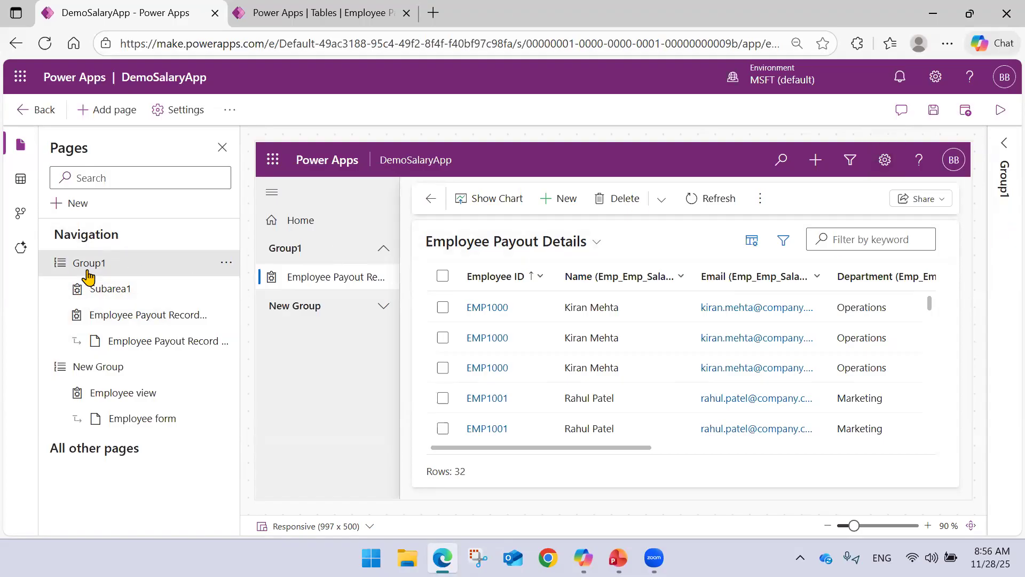
{"action": "left_click", "coordinate": [133, 363]}
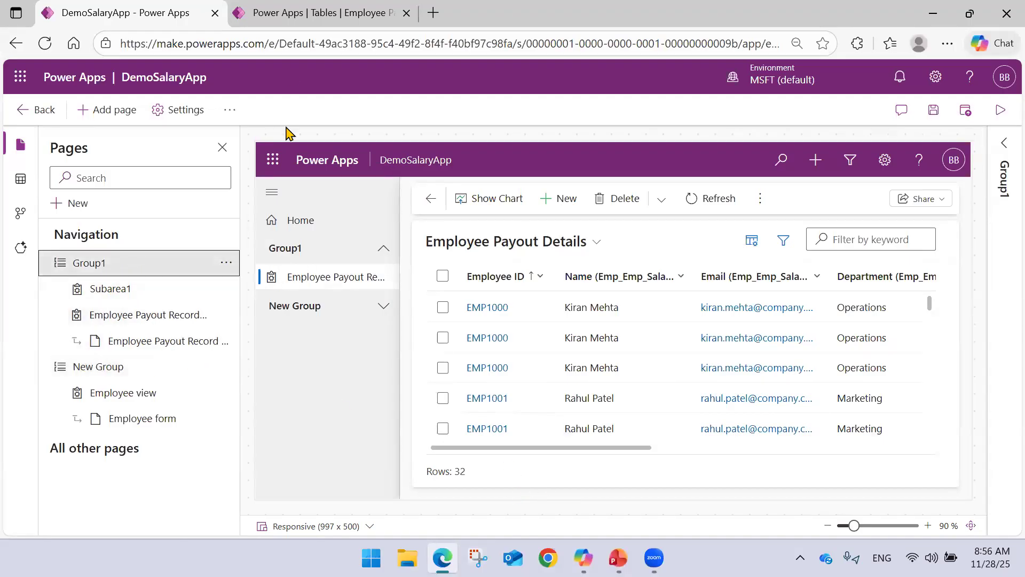
{"action": "left_click", "coordinate": [299, 9]}
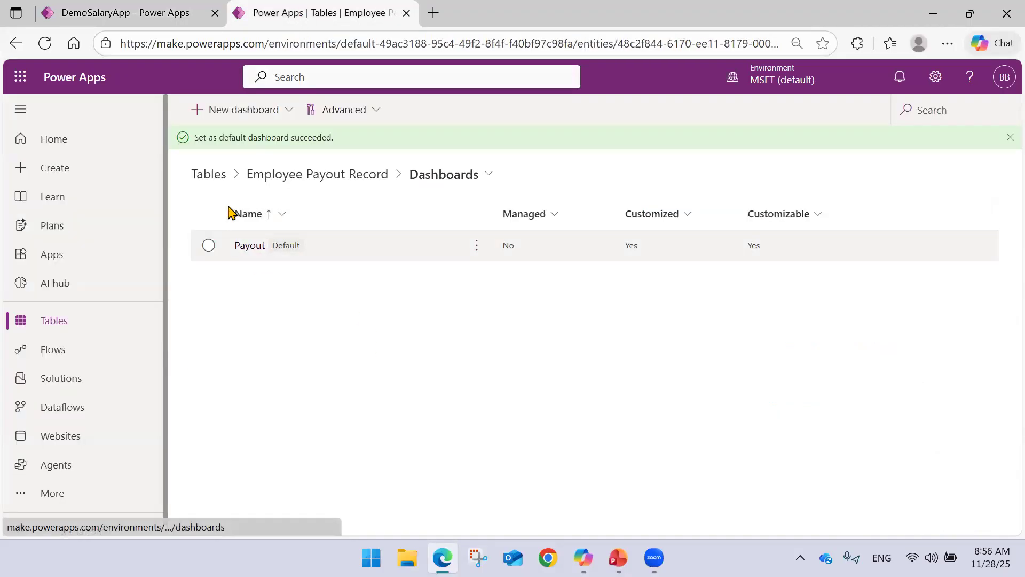
{"action": "left_click", "coordinate": [142, 9]}
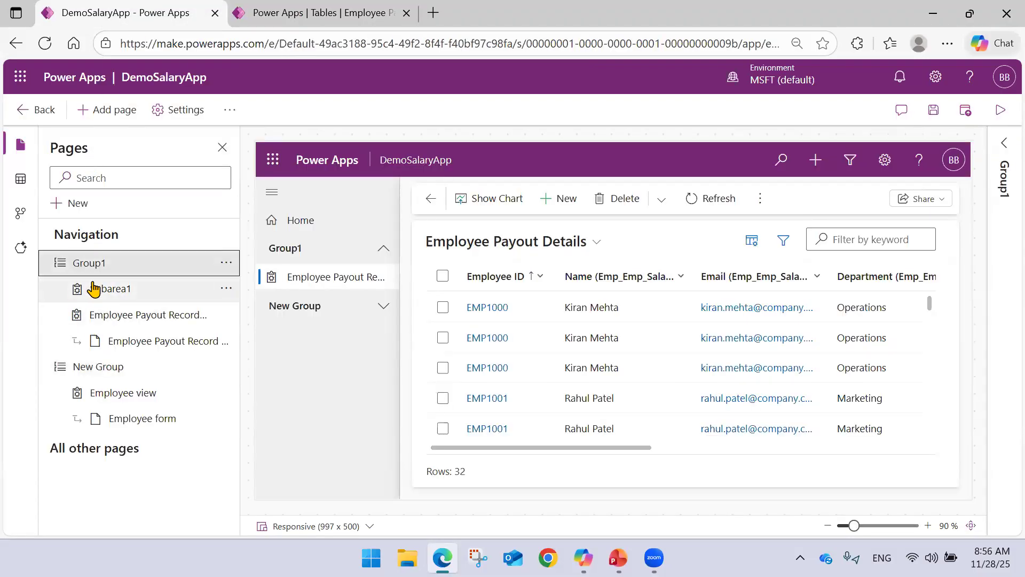
{"action": "left_click", "coordinate": [293, 6]}
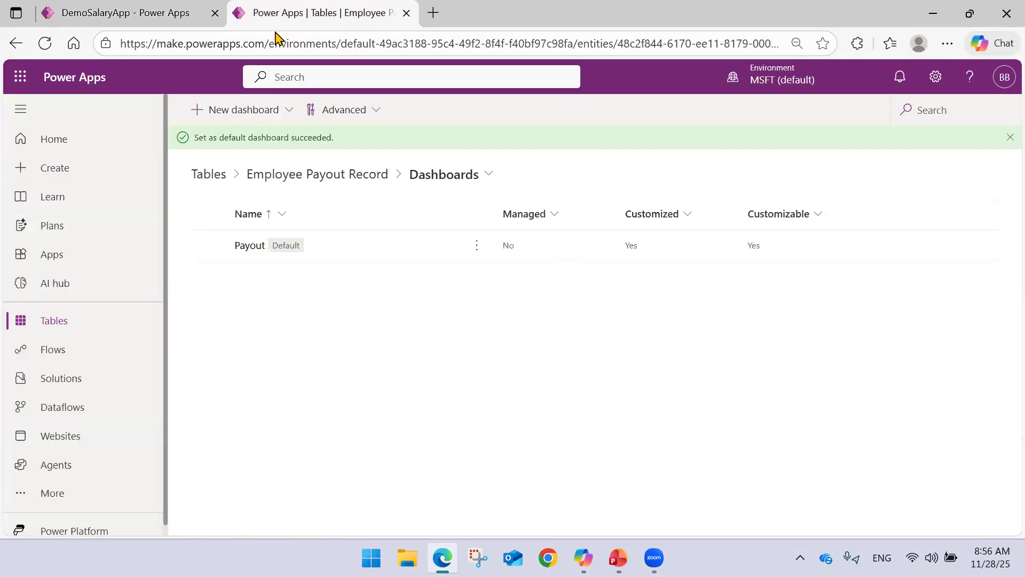
{"action": "left_click", "coordinate": [127, 10]}
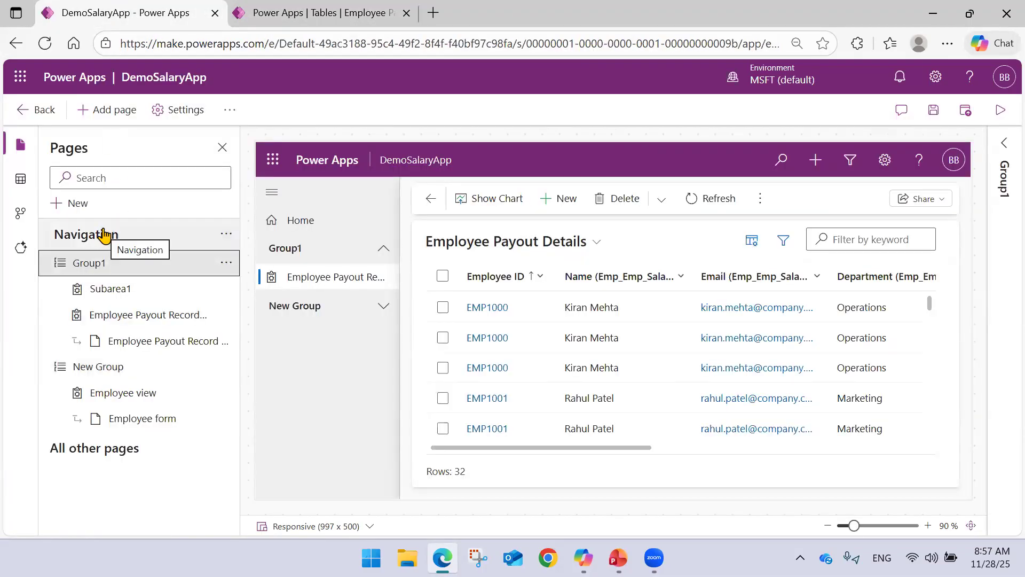
{"action": "left_click", "coordinate": [351, 12]}
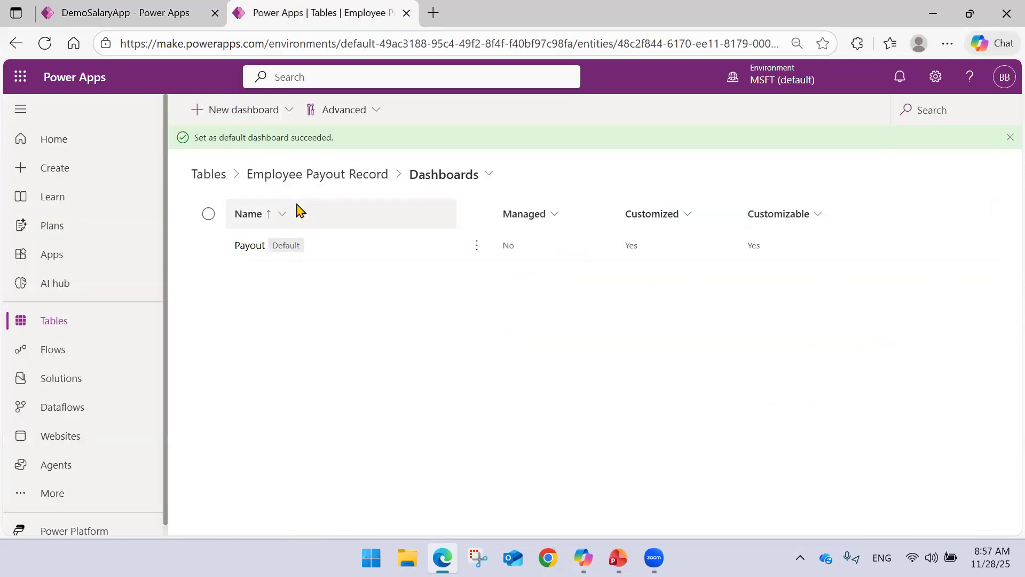
Return to the DemoSalaryApp designer, open the choices for a new page, and check the Model Driven Application slide.
{"action": "left_click", "coordinate": [213, 8]}
{"action": "left_click", "coordinate": [109, 111]}
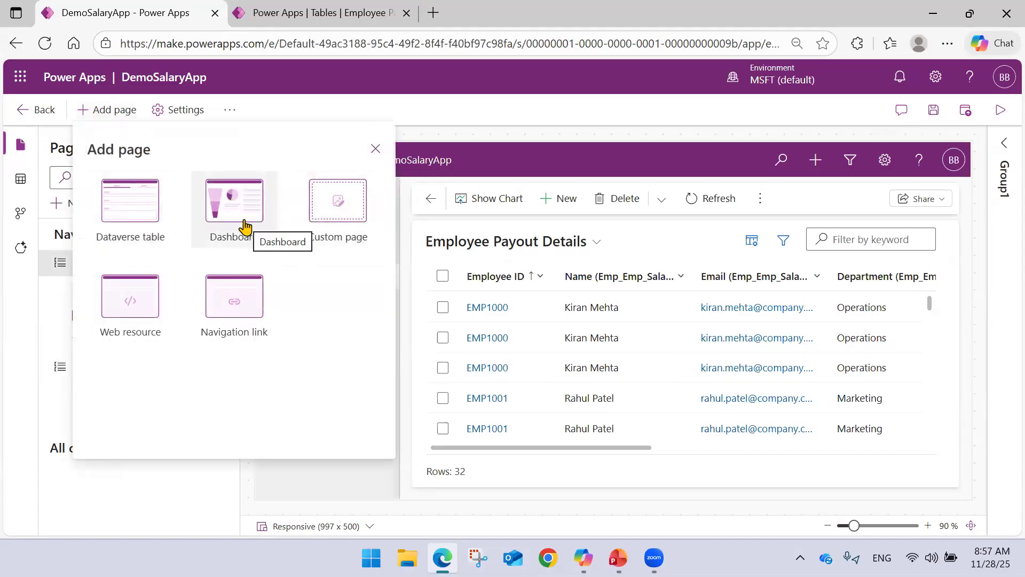
{"action": "left_click", "coordinate": [618, 558]}
{"action": "left_click", "coordinate": [618, 558]}
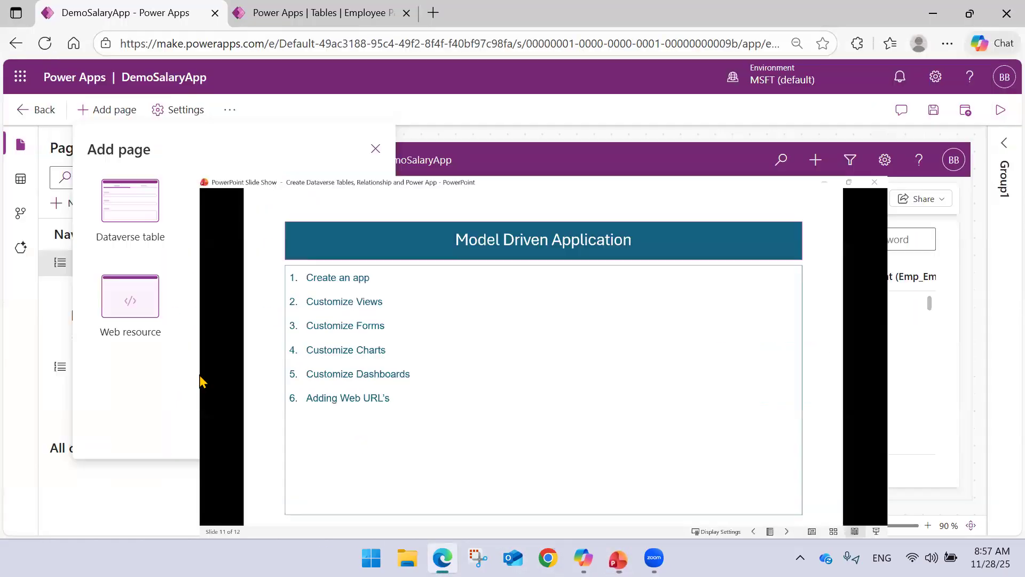
Try to set up a web resource page with the YouTube channel's URL and the title Webchamp YT.
{"action": "left_click", "coordinate": [162, 328]}
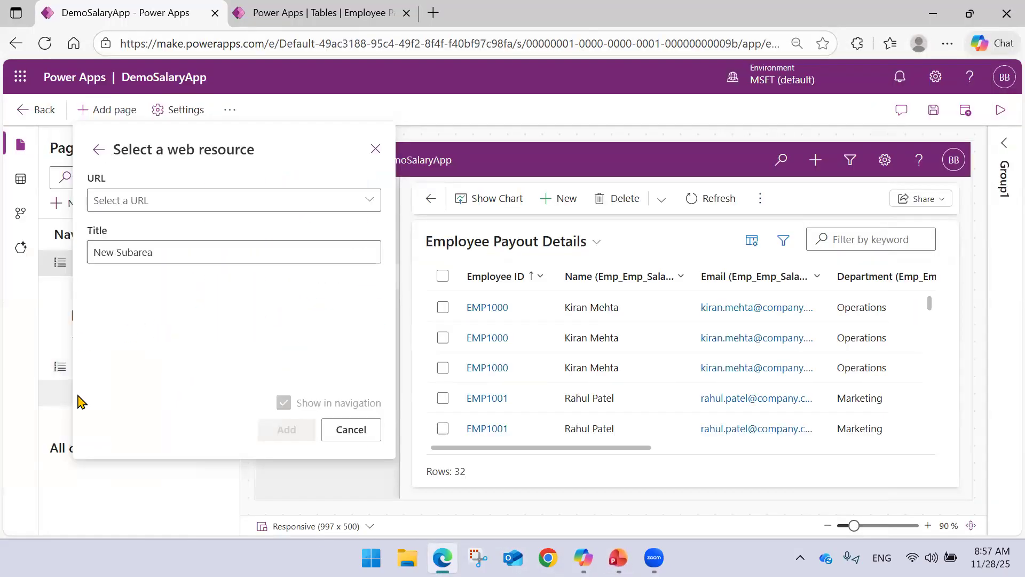
{"action": "left_click", "coordinate": [165, 195]}
{"action": "type", "text": "https"}
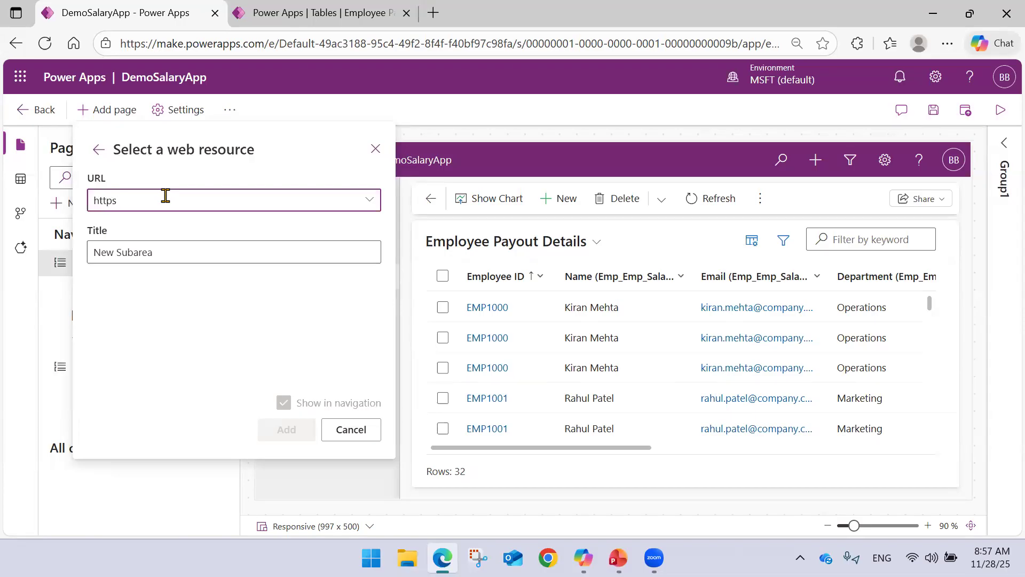
{"action": "type", "text": ":www.youtube,"}
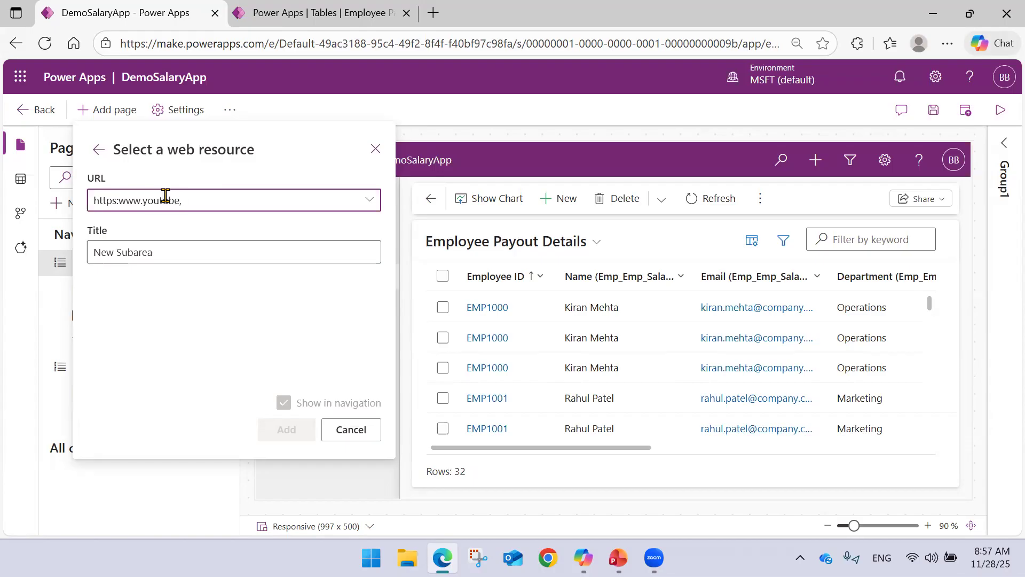
{"action": "type", "text": "com/@bramhabachute"}
{"action": "left_click_drag", "start_coordinate": [155, 256], "coordinate": [3, 256]}
{"action": "triple_click", "coordinate": [189, 251]}
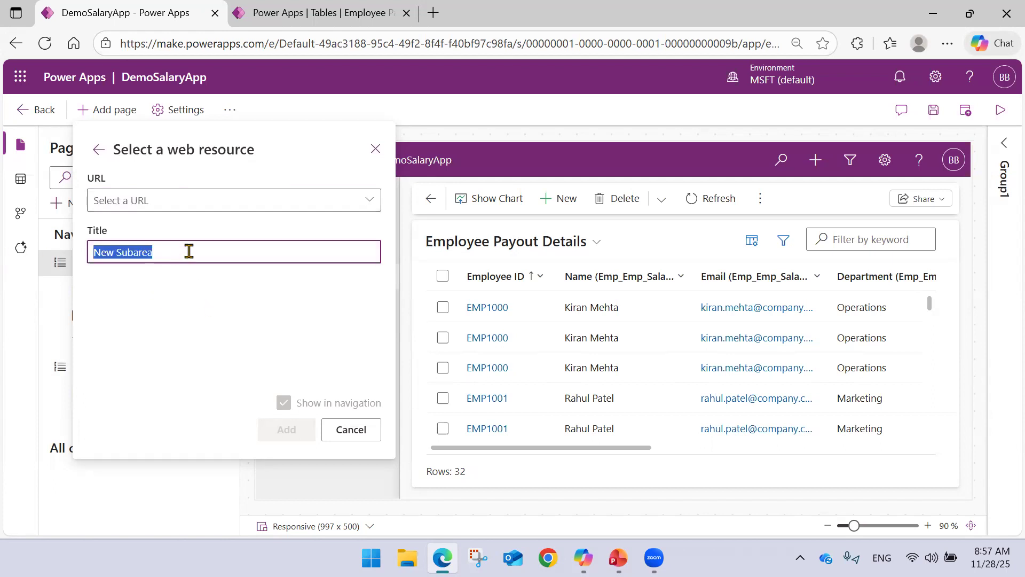
{"action": "type", "text": "Webchamp YT"}
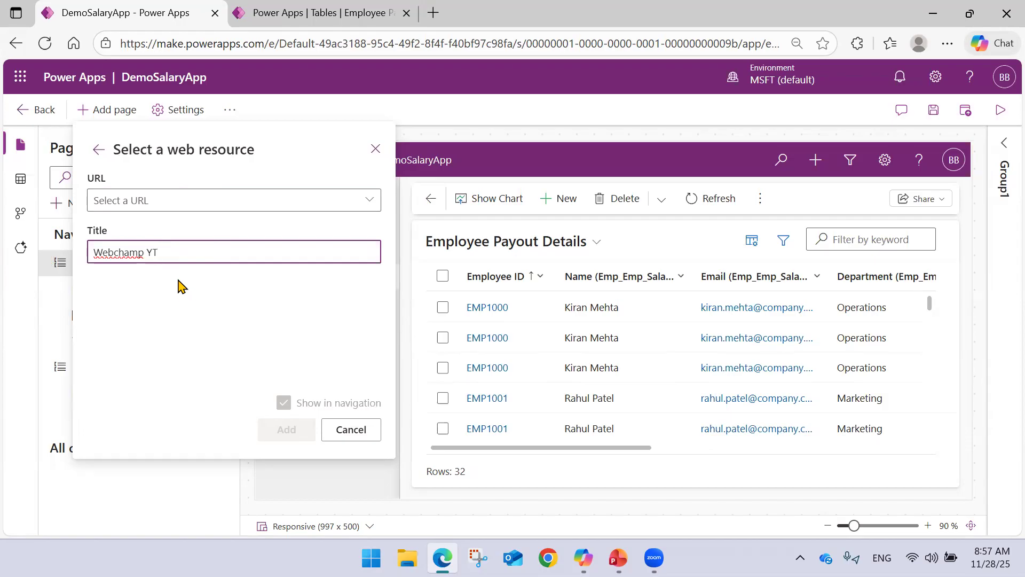
Check the web resources offered for the URL, try the YouTube channel's address again, and cancel the web resource page.
{"action": "left_click", "coordinate": [172, 201]}
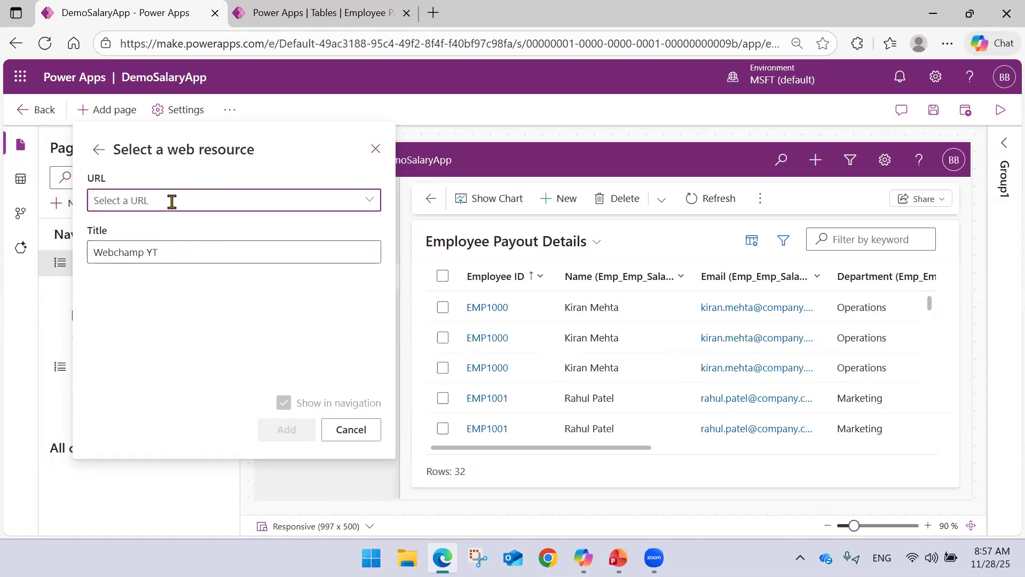
{"action": "left_click", "coordinate": [370, 201]}
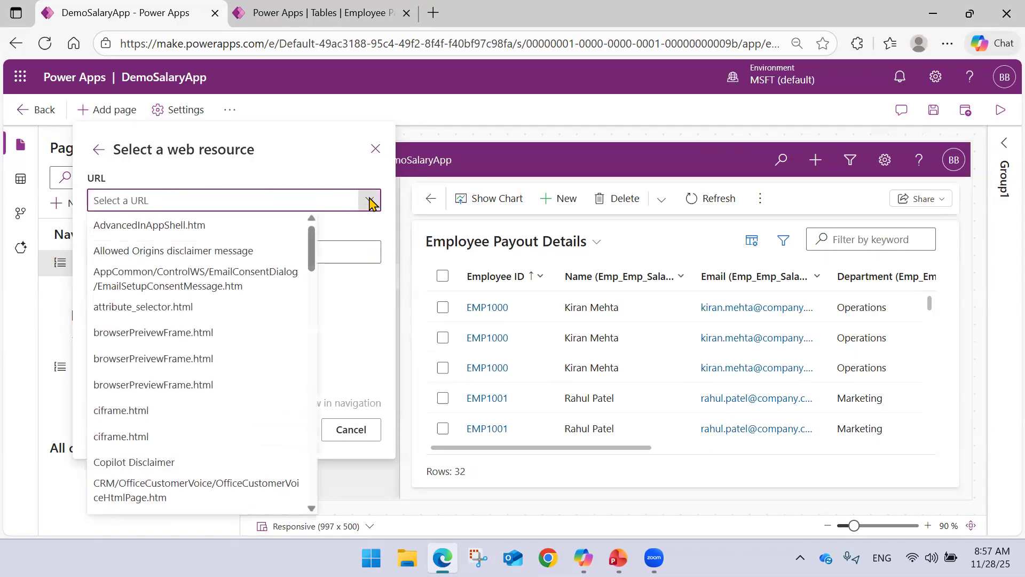
{"action": "scroll", "coordinate": [214, 291], "scroll_direction": "down", "scroll_amount": 15}
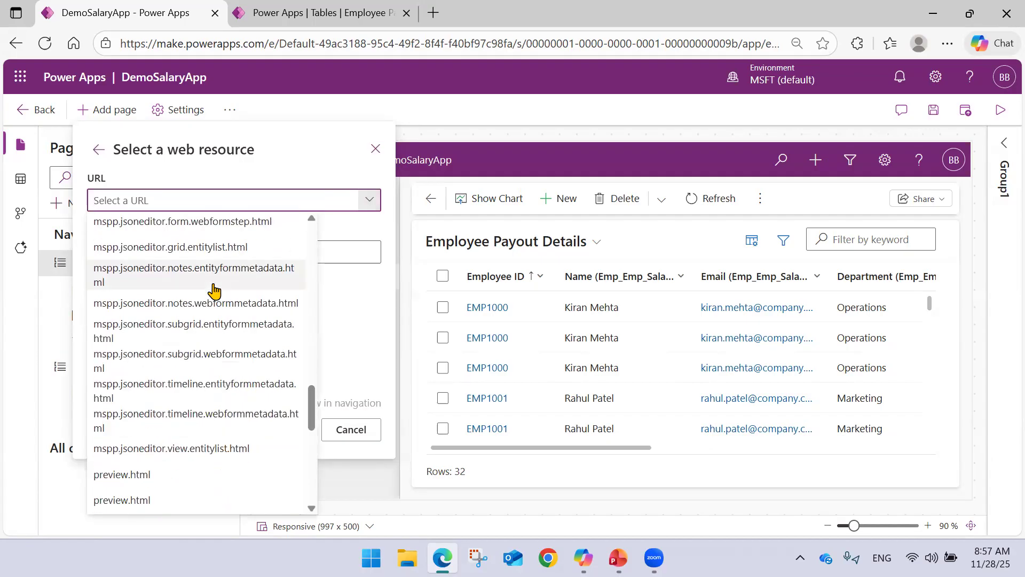
{"action": "scroll", "coordinate": [214, 291], "scroll_direction": "up", "scroll_amount": 15}
{"action": "type", "text": "h"}
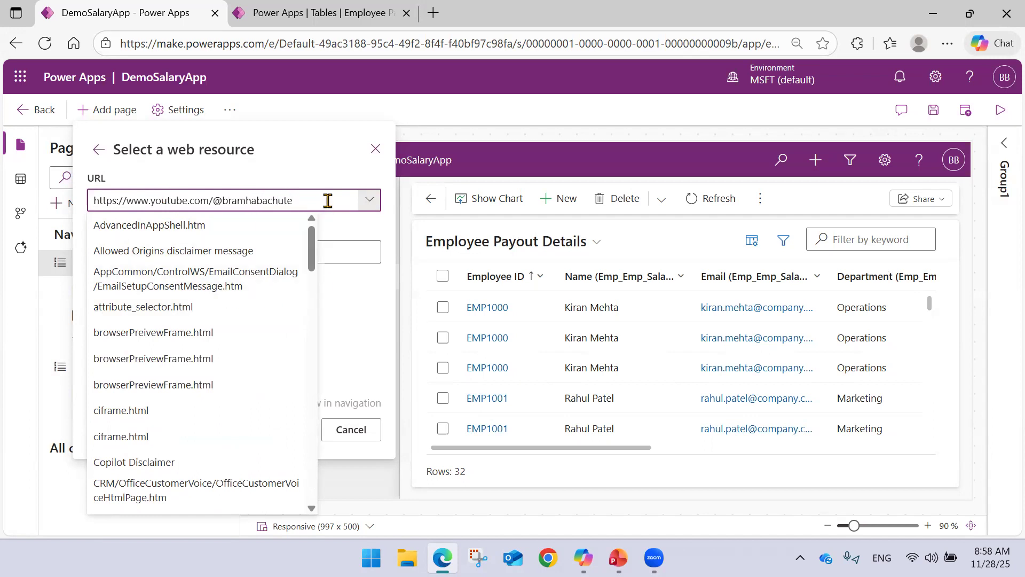
{"action": "left_click", "coordinate": [322, 177]}
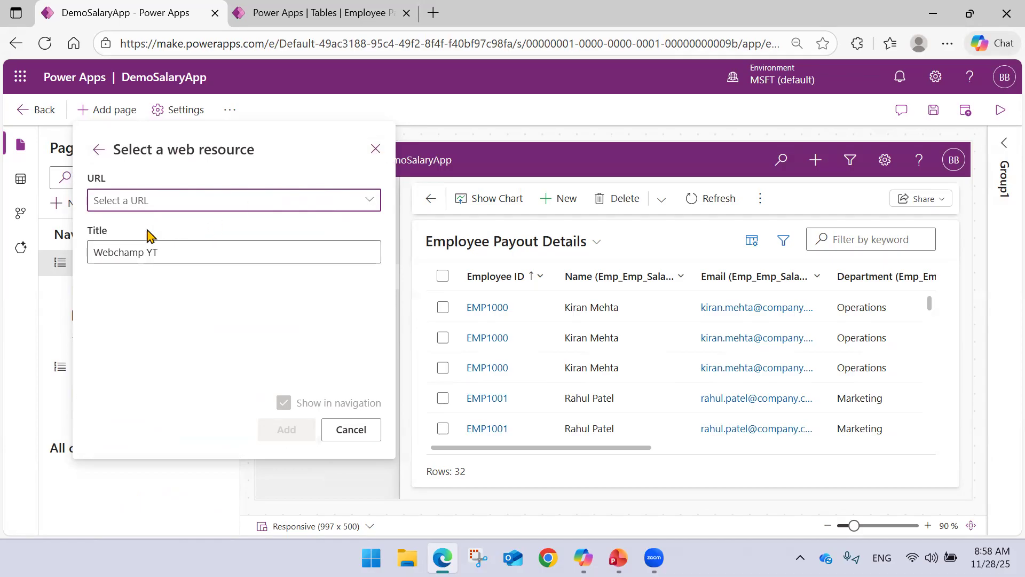
{"action": "left_click", "coordinate": [369, 199]}
{"action": "scroll", "coordinate": [202, 293], "scroll_direction": "down", "scroll_amount": 10}
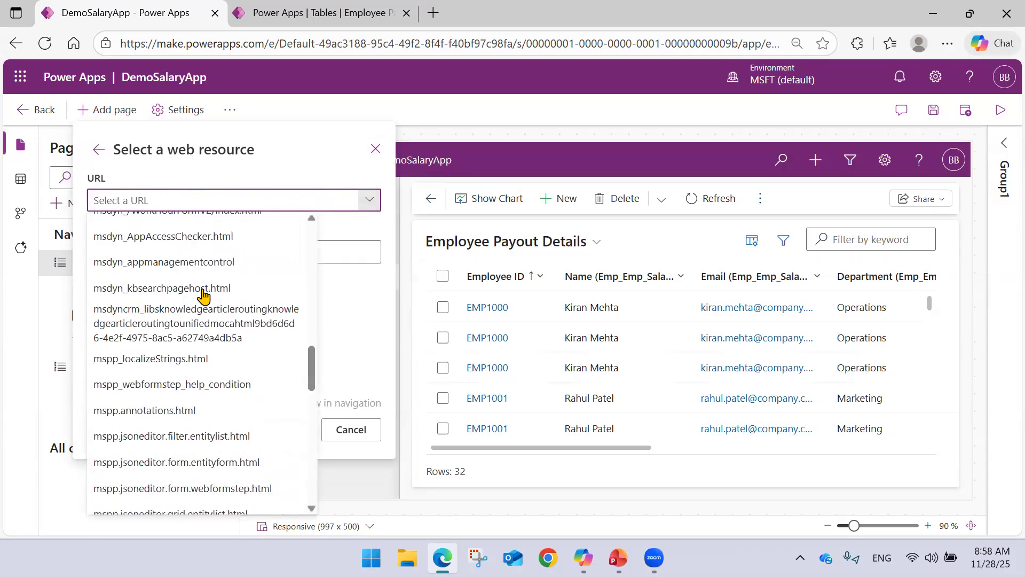
{"action": "left_click", "coordinate": [376, 152]}
{"action": "left_click", "coordinate": [376, 151]}
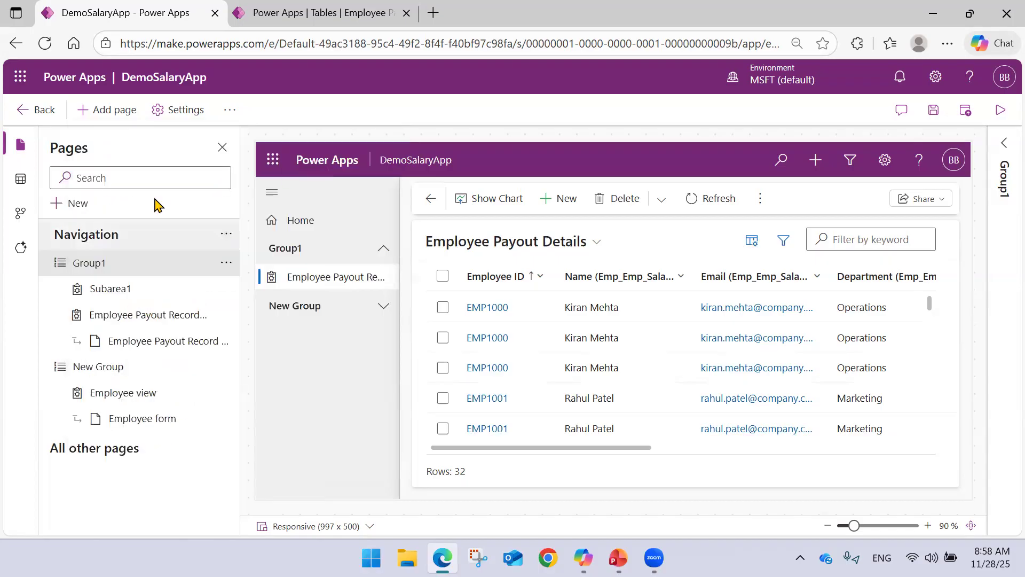
Add a navigation link under Group1 with the YouTube channel's URL and the title Webchamp YT.
{"action": "left_click", "coordinate": [310, 310]}
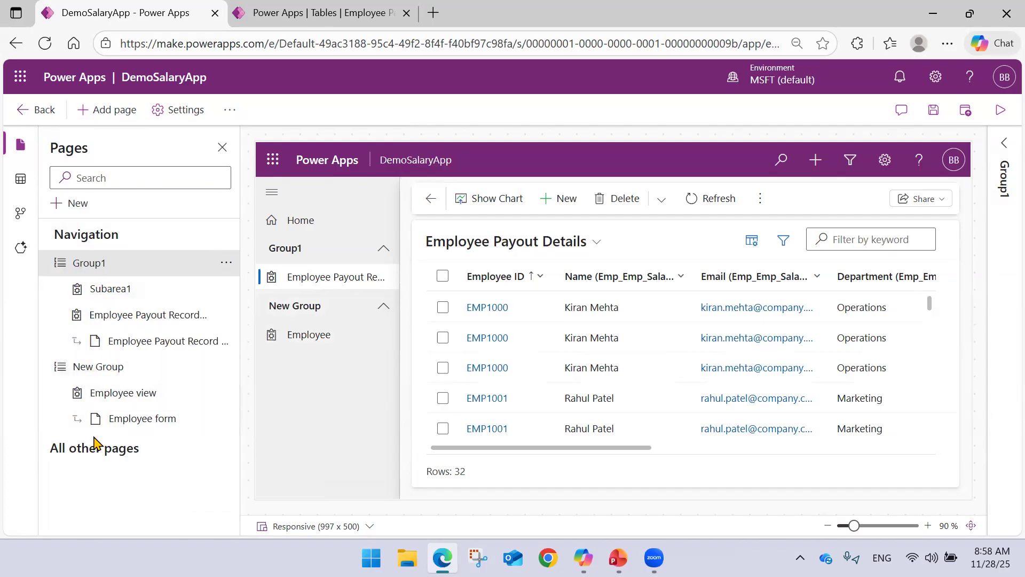
{"action": "left_click", "coordinate": [106, 109]}
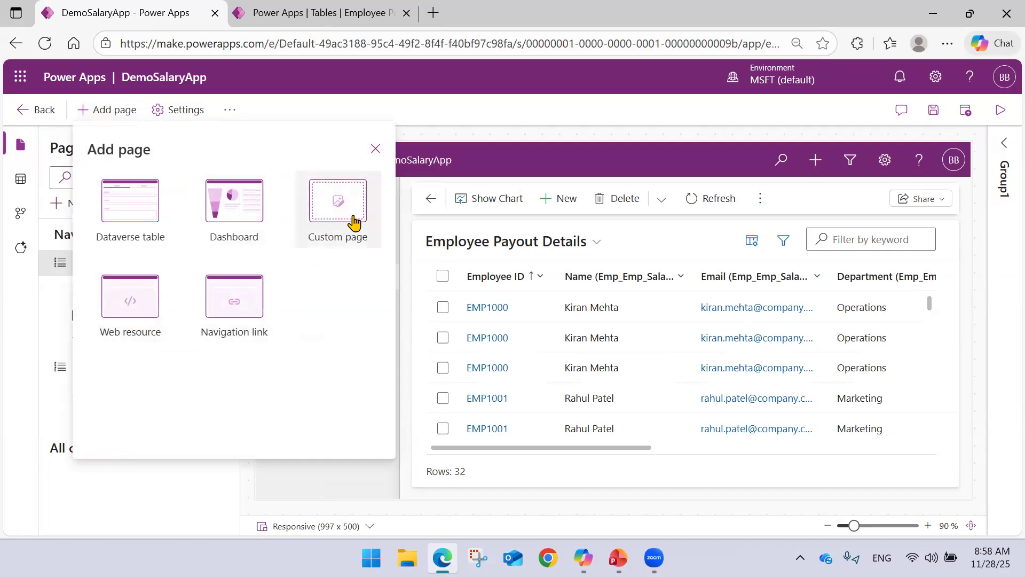
{"action": "left_click", "coordinate": [247, 319]}
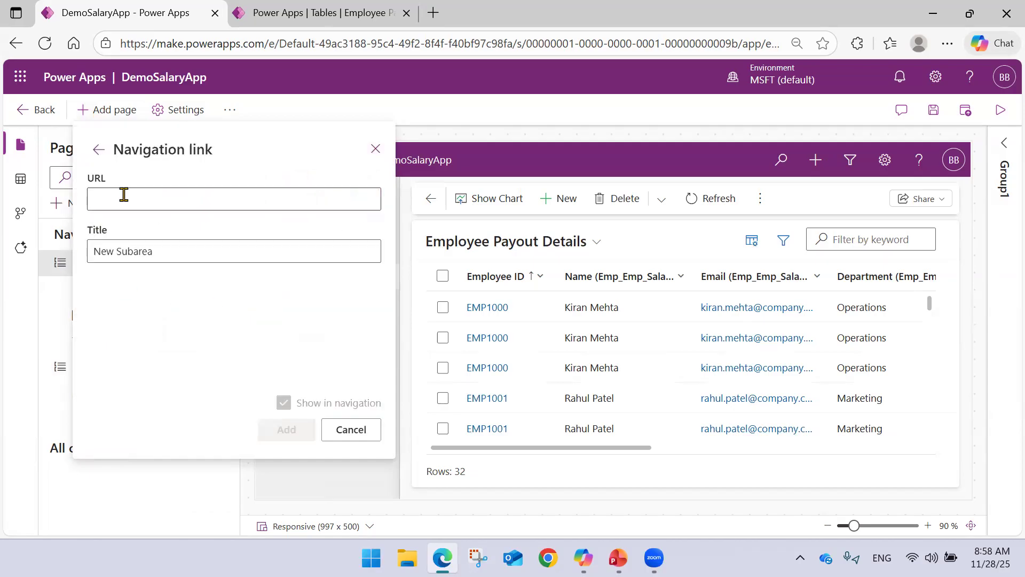
{"action": "triple_click", "coordinate": [179, 255]}
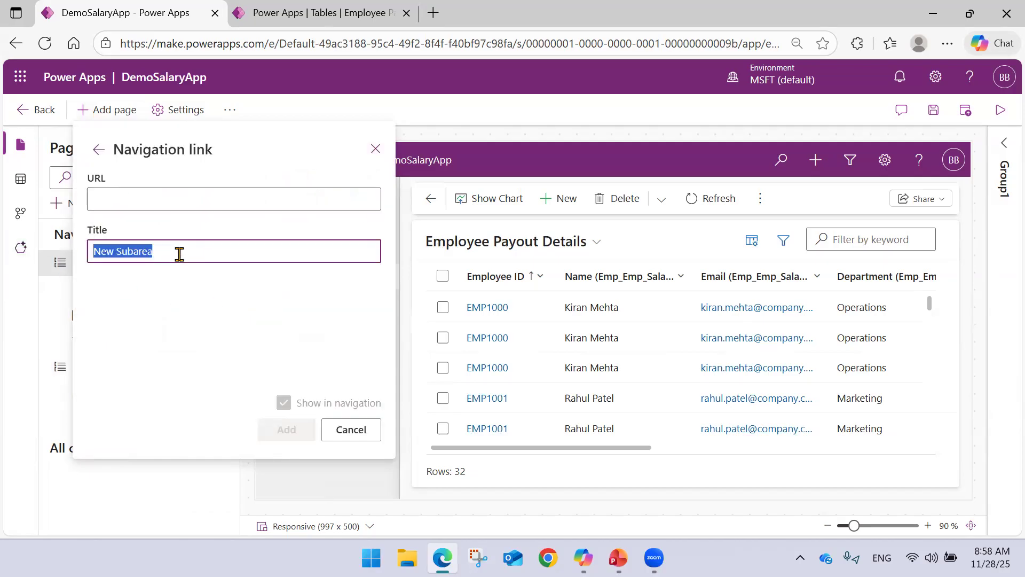
{"action": "type", "text": "Webh"}
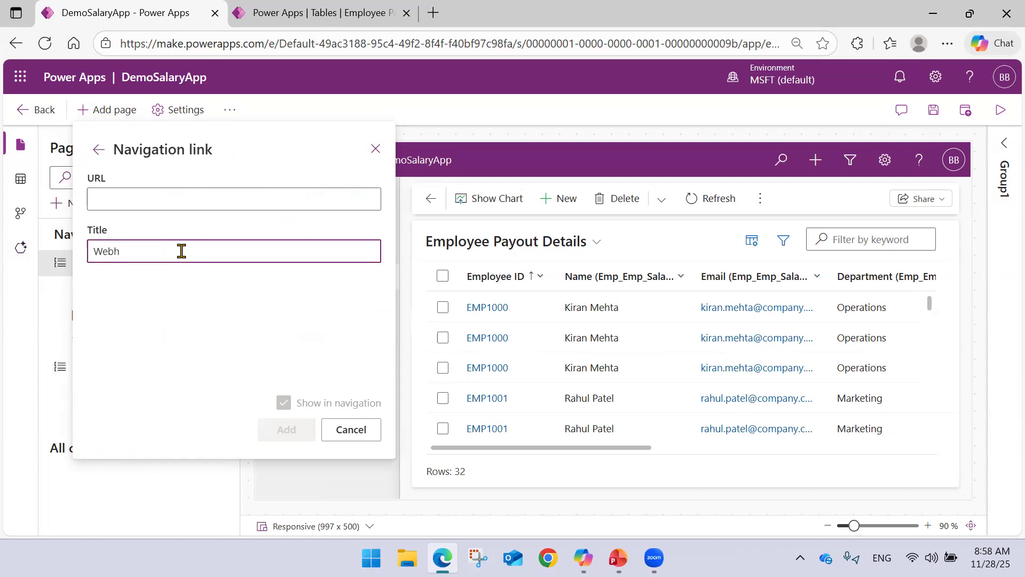
{"action": "key", "text": "BackSpace"}
{"action": "key", "text": "Down"}
{"action": "key", "text": "Return"}
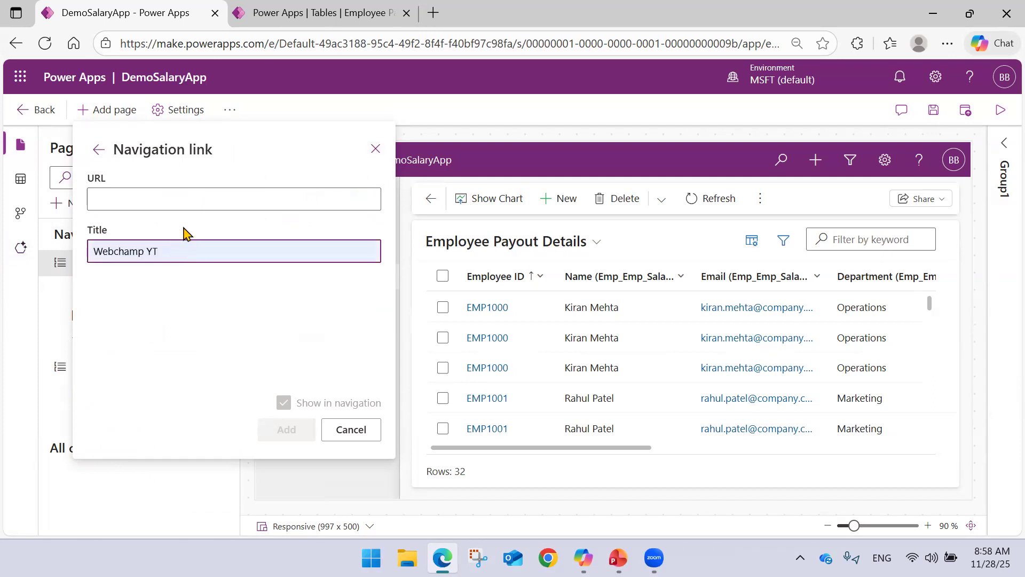
{"action": "left_click", "coordinate": [181, 196]}
{"action": "left_click", "coordinate": [187, 251]}
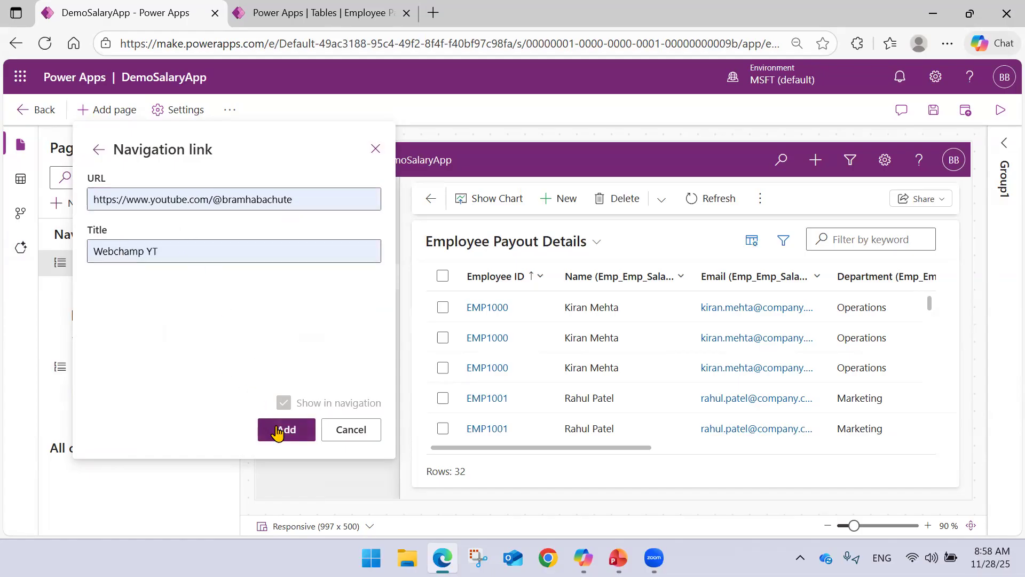
{"action": "left_click", "coordinate": [281, 429]}
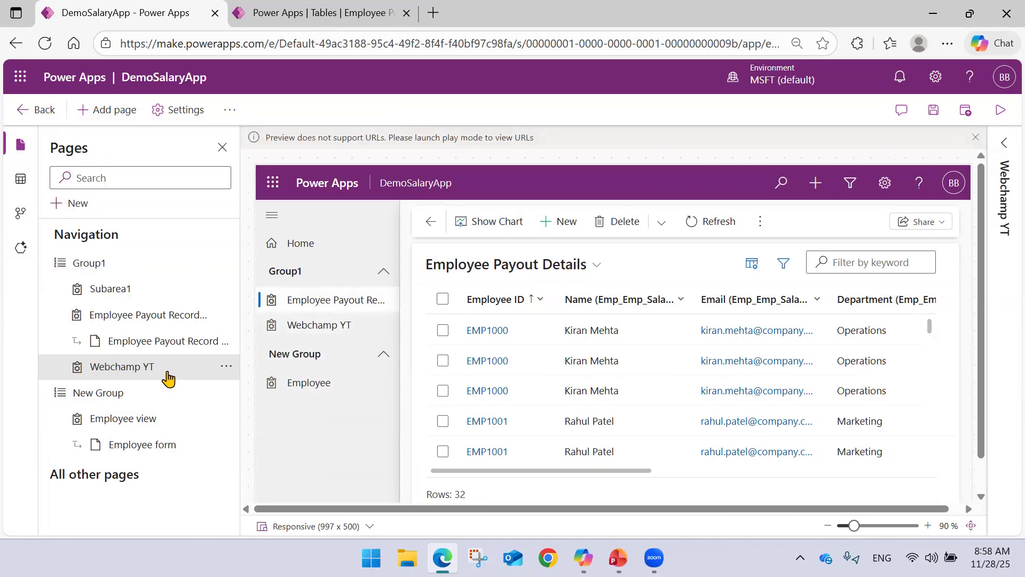
Remove the Webchamp YT link from Group1 in the navigation and select New Group.
{"action": "left_click", "coordinate": [225, 367]}
{"action": "left_click", "coordinate": [267, 443]}
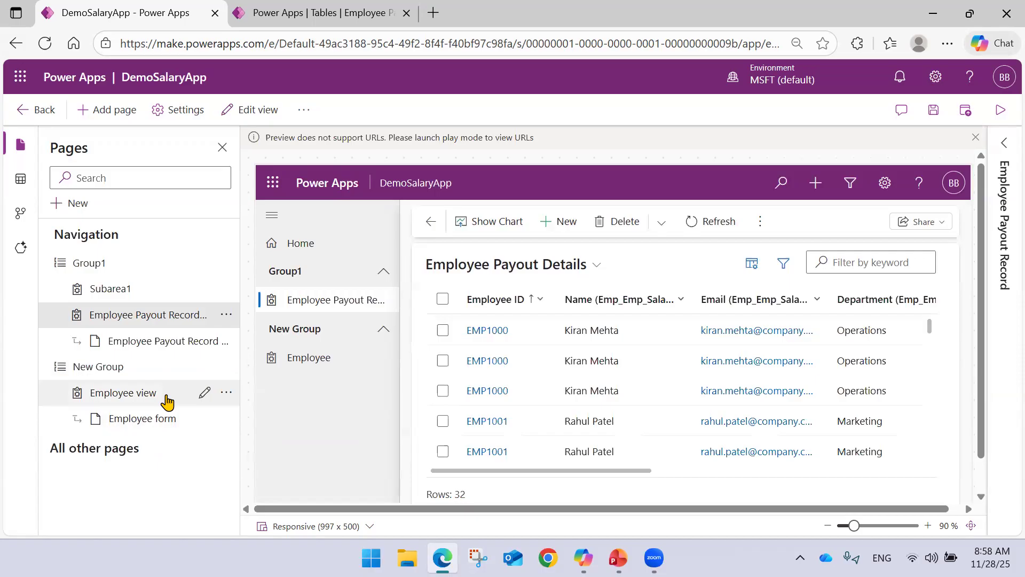
{"action": "left_click", "coordinate": [153, 366]}
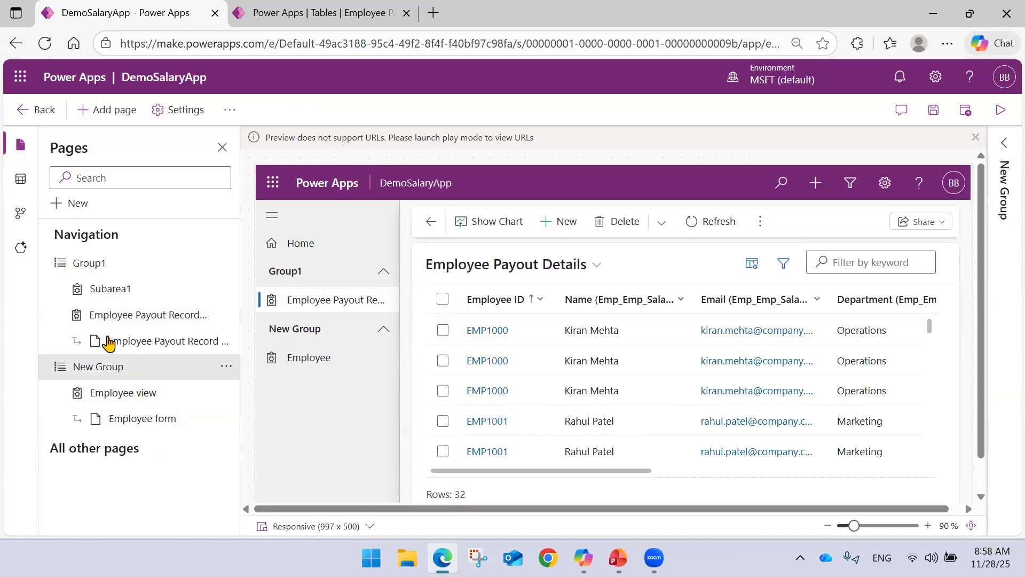
{"action": "left_click", "coordinate": [107, 263]}
{"action": "left_click", "coordinate": [85, 368]}
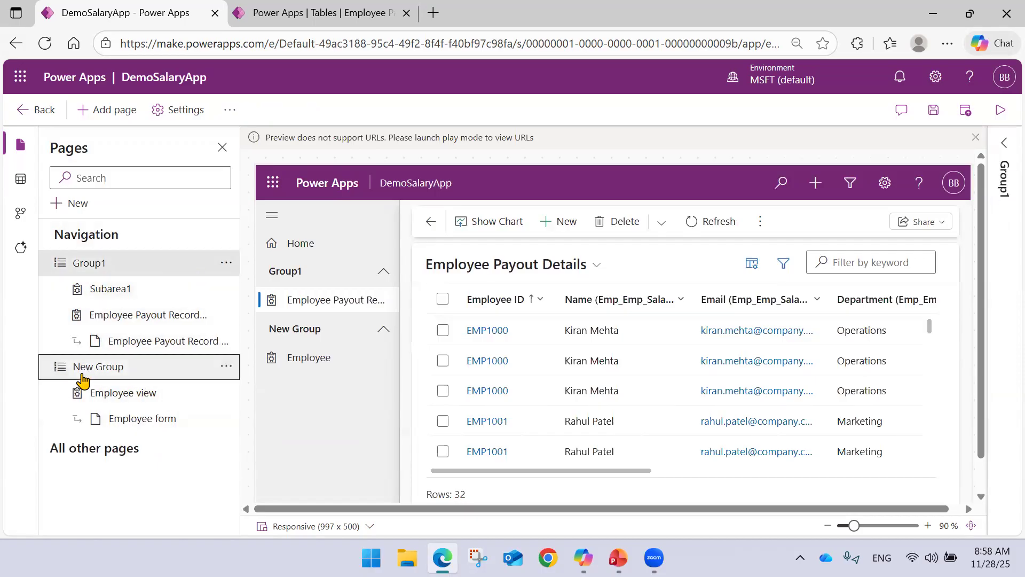
{"action": "right_click", "coordinate": [97, 482]}
{"action": "left_click", "coordinate": [64, 448]}
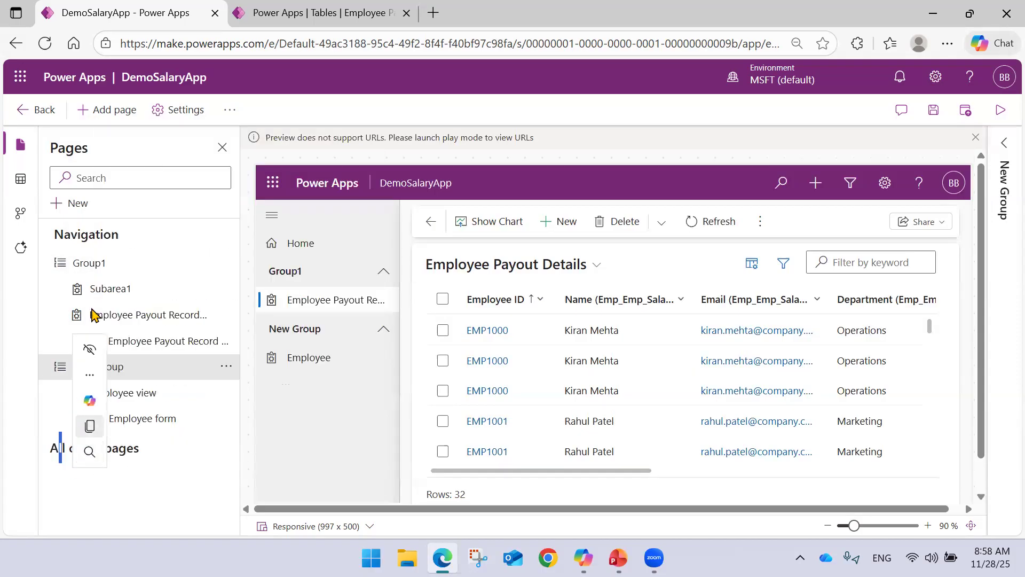
{"action": "left_click", "coordinate": [73, 205]}
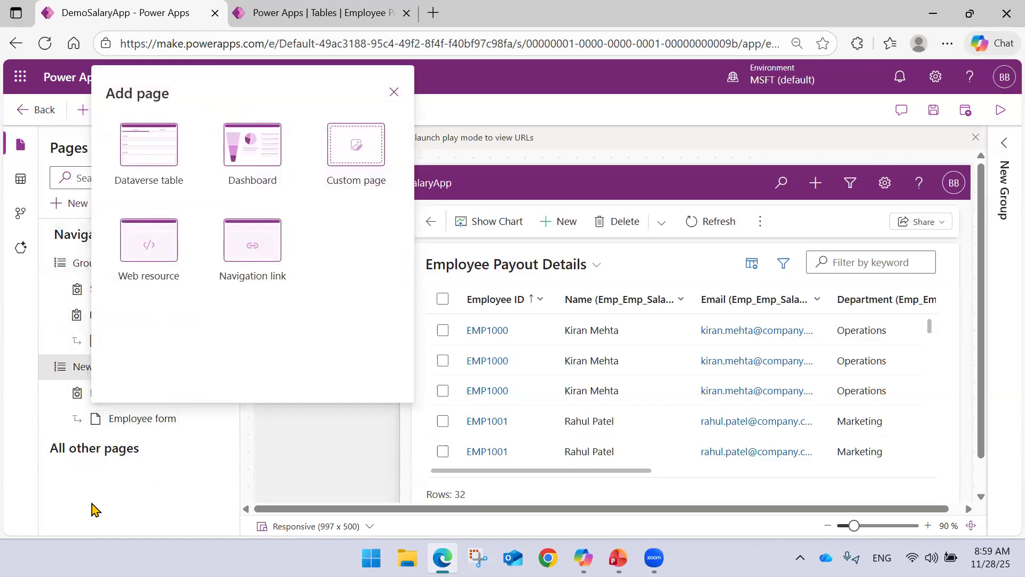
{"action": "left_click", "coordinate": [394, 91]}
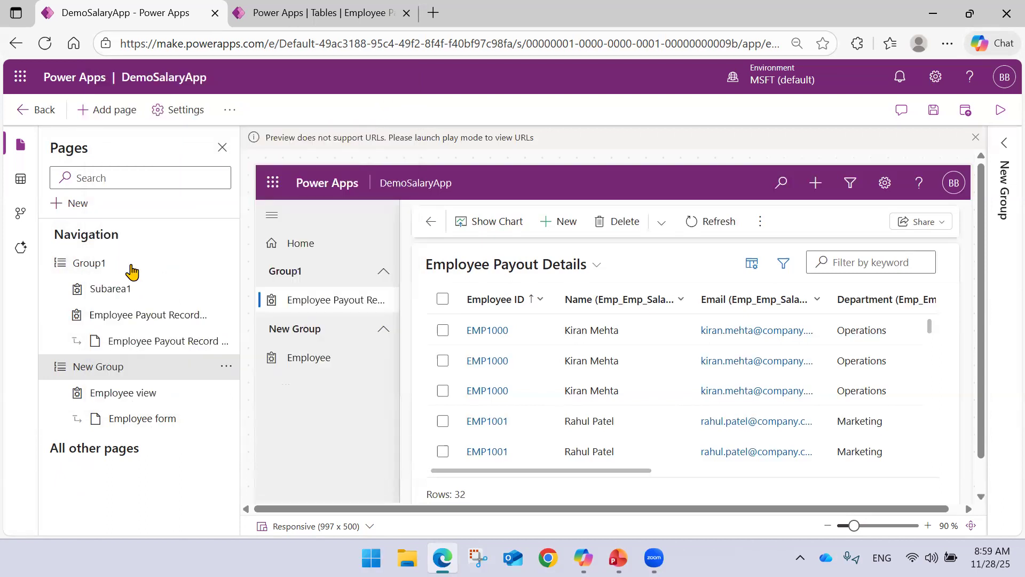
Add a navigation link titled Webchamp YT with the YouTube channel's URL under New Group.
{"action": "left_click", "coordinate": [77, 204]}
{"action": "left_click", "coordinate": [283, 246]}
{"action": "left_click", "coordinate": [168, 140]}
{"action": "left_click", "coordinate": [186, 184]}
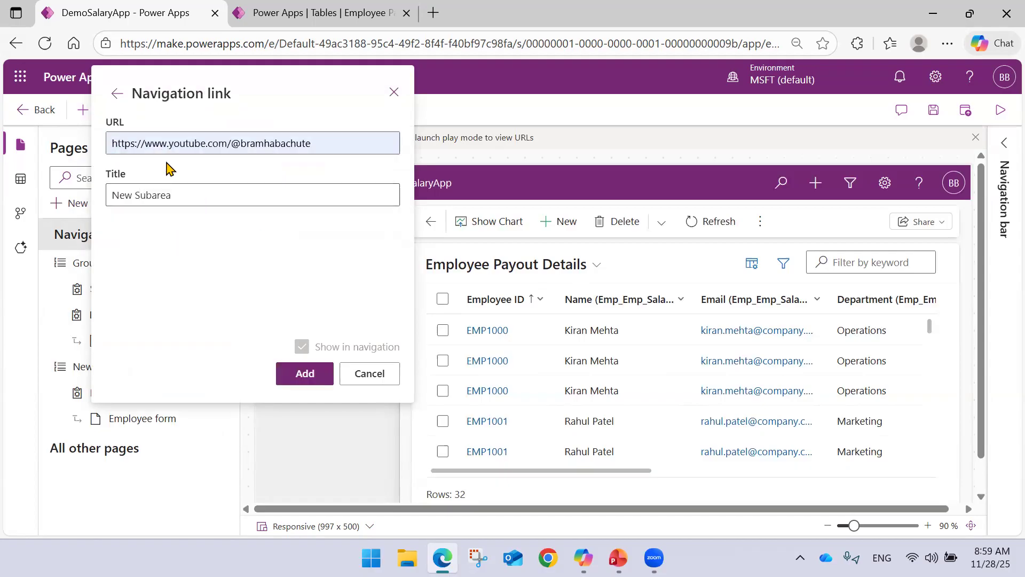
{"action": "left_click", "coordinate": [191, 197]}
{"action": "key", "text": "ctrl+a"}
{"action": "key", "text": "BackSpace"}
{"action": "type", "text": "We"}
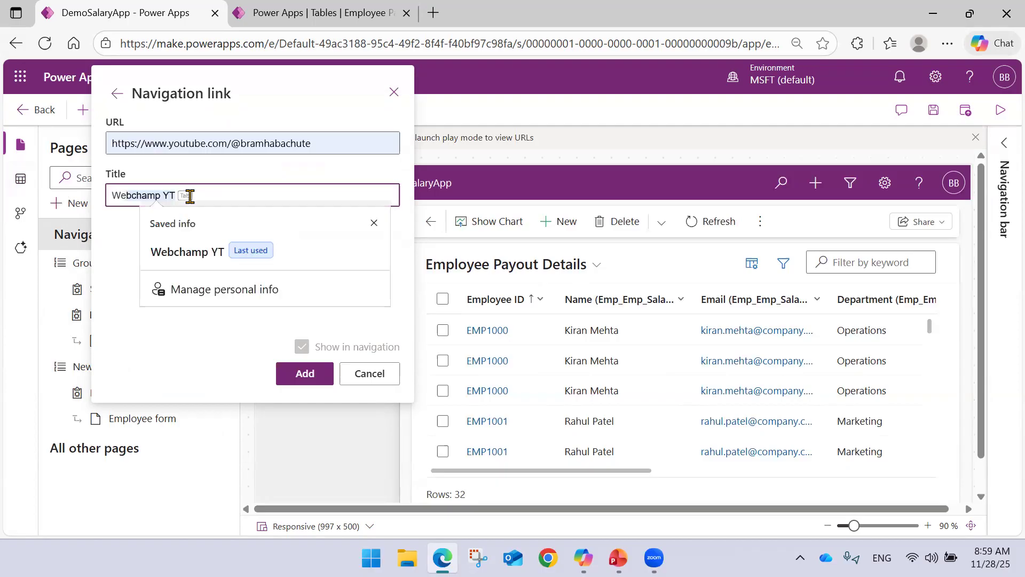
{"action": "left_click", "coordinate": [211, 254]}
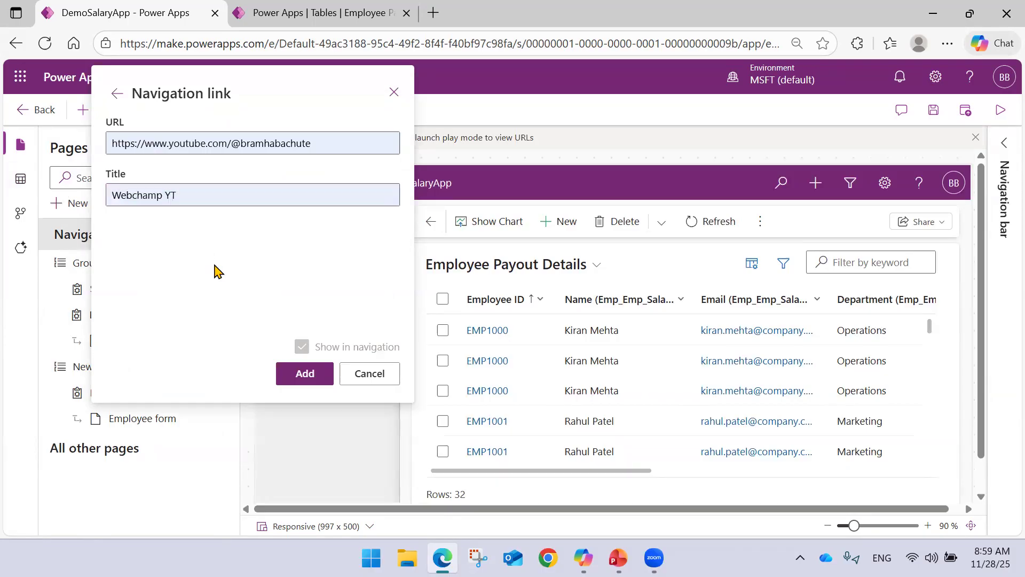
{"action": "left_click", "coordinate": [304, 377]}
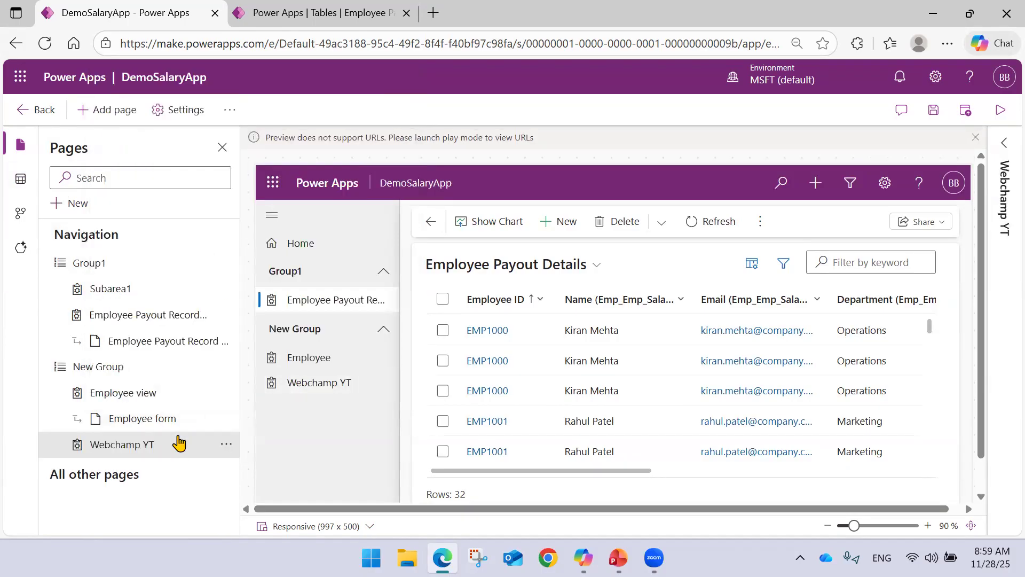
{"action": "left_click_drag", "start_coordinate": [142, 446], "coordinate": [99, 485]}
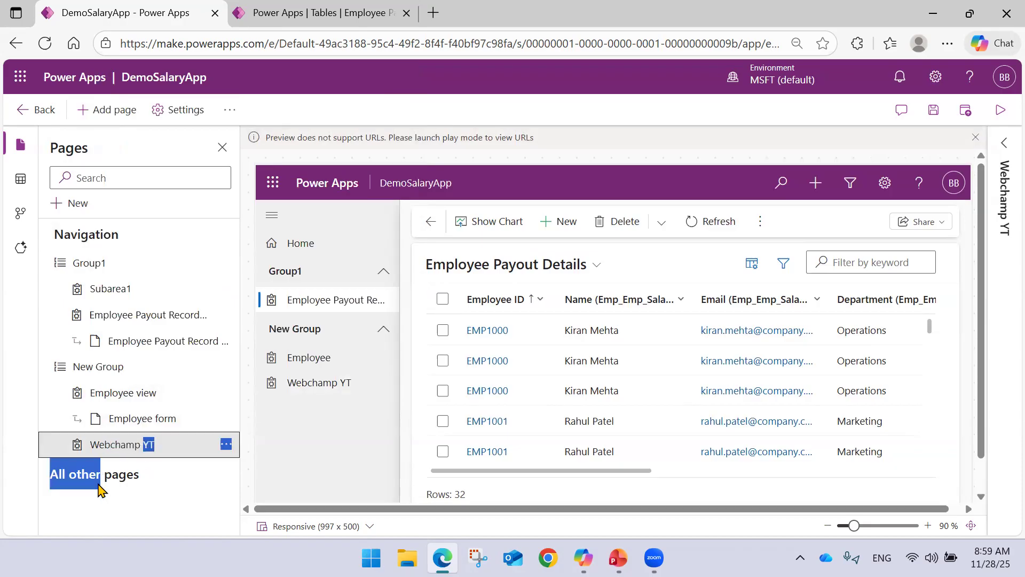
{"action": "left_click", "coordinate": [186, 478]}
{"action": "left_click", "coordinate": [226, 447]}
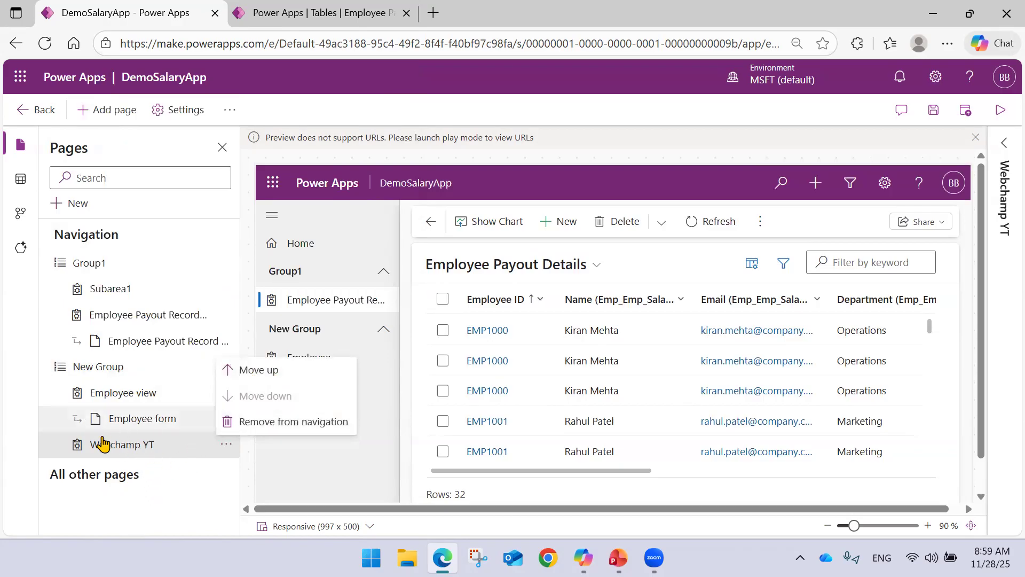
{"action": "left_click", "coordinate": [193, 499]}
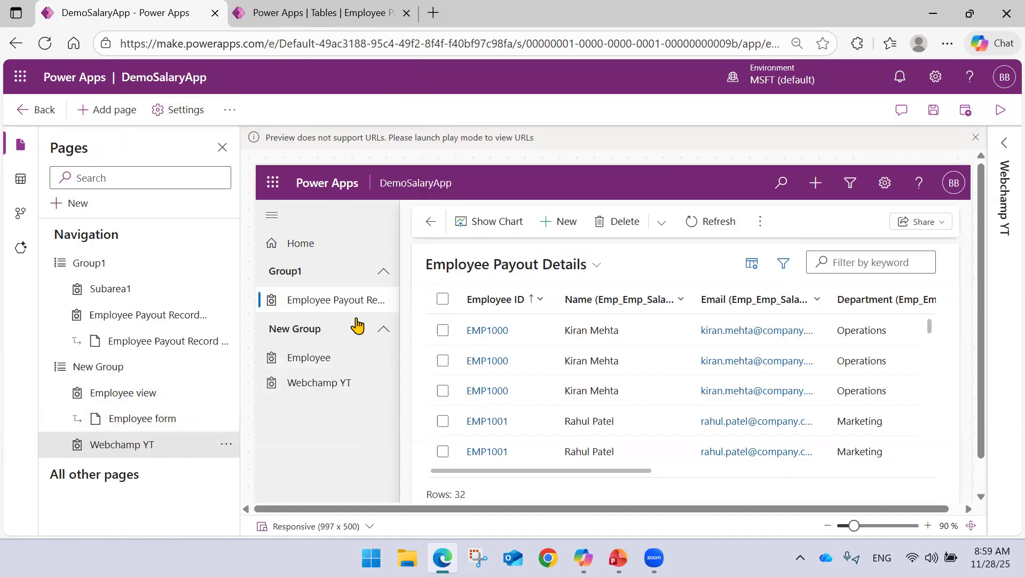
Save and publish DemoSalaryApp with its navigation changes, and launch the app in play mode.
{"action": "left_click", "coordinate": [934, 110]}
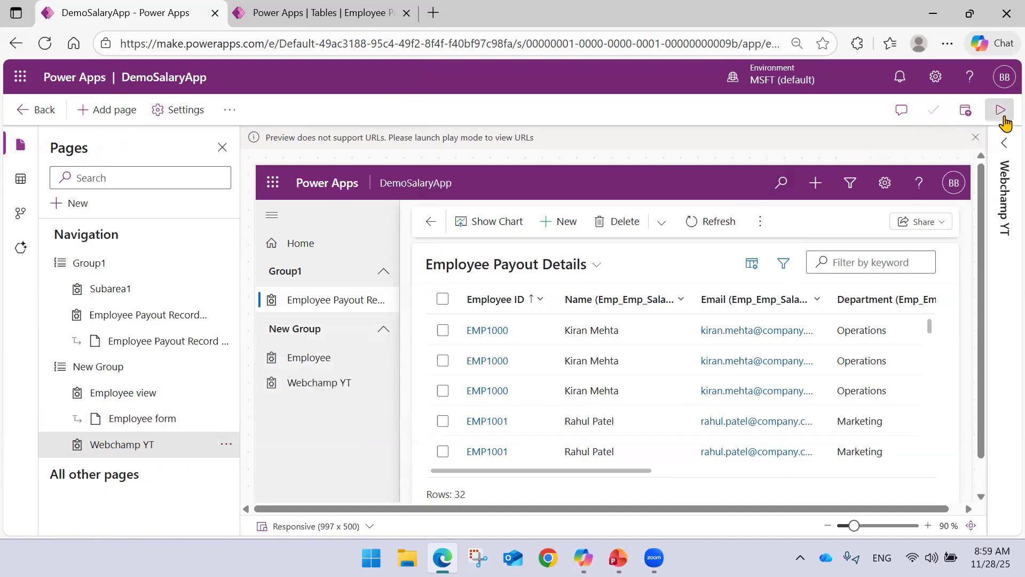
{"action": "left_click", "coordinate": [1000, 110]}
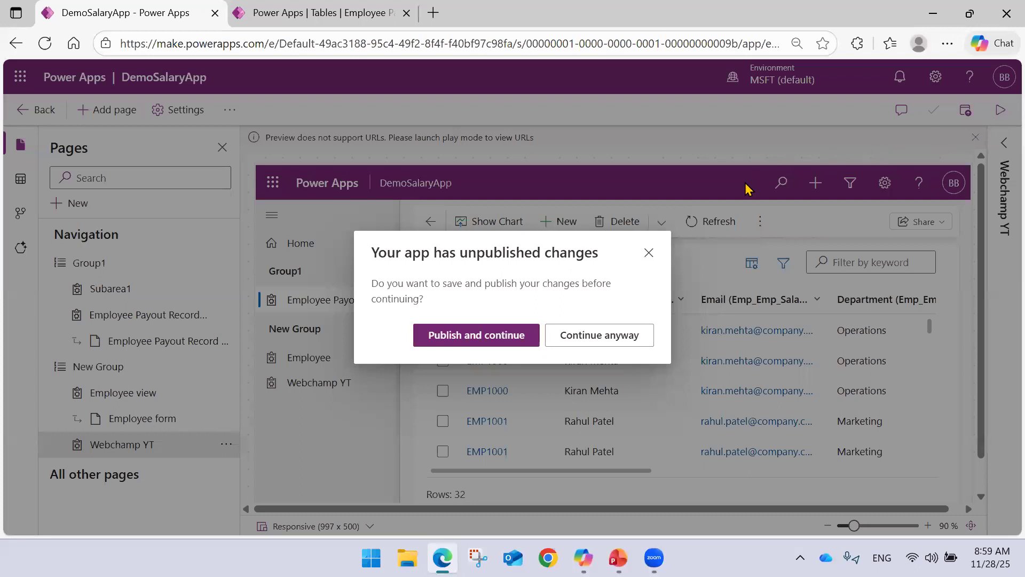
{"action": "left_click", "coordinate": [498, 347]}
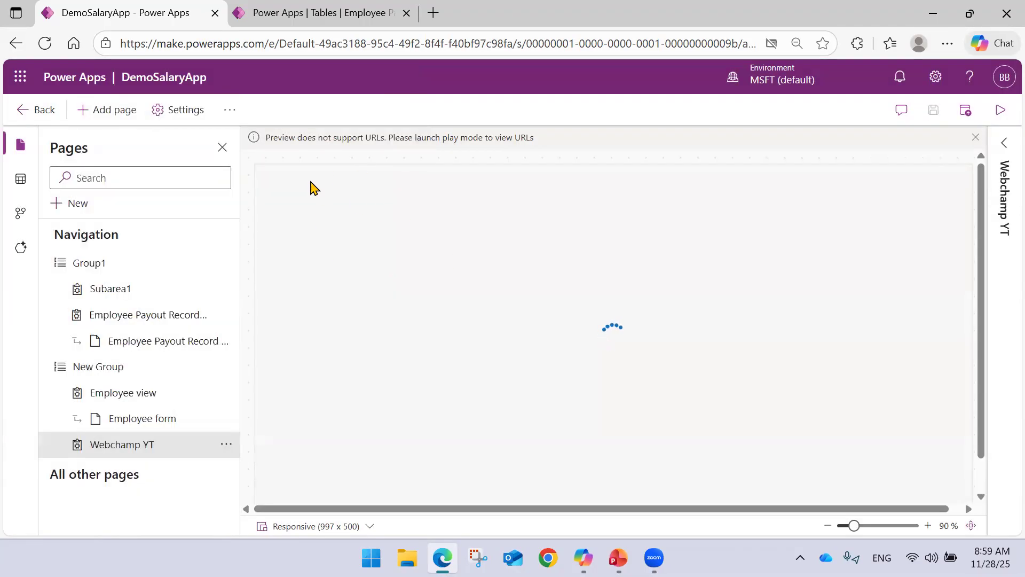
{"action": "left_click", "coordinate": [1000, 111]}
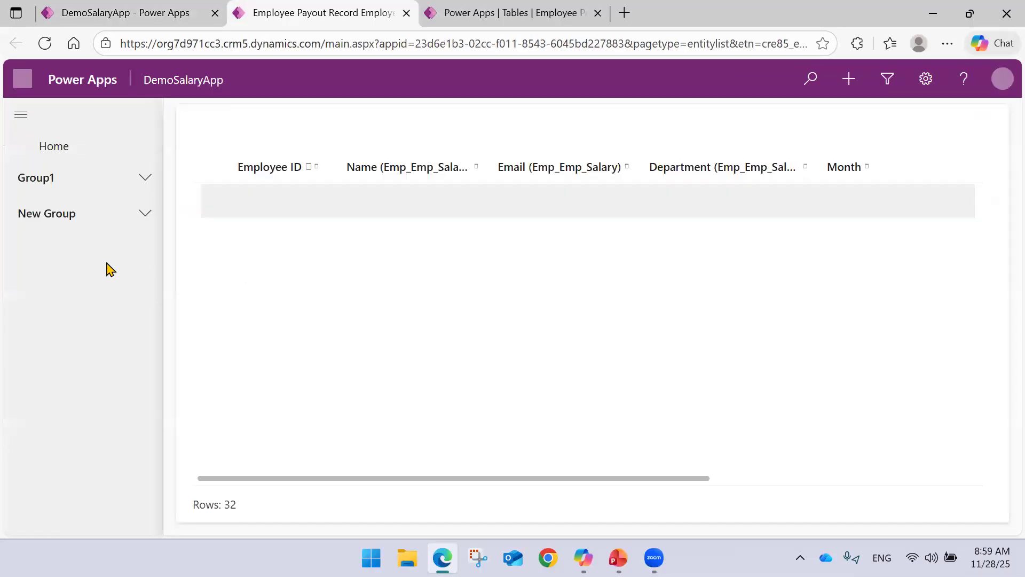
Test the Webchamp YT link under New Group in the running app and close the YouTube page it opens.
{"action": "left_click", "coordinate": [140, 215]}
{"action": "left_click", "coordinate": [87, 280]}
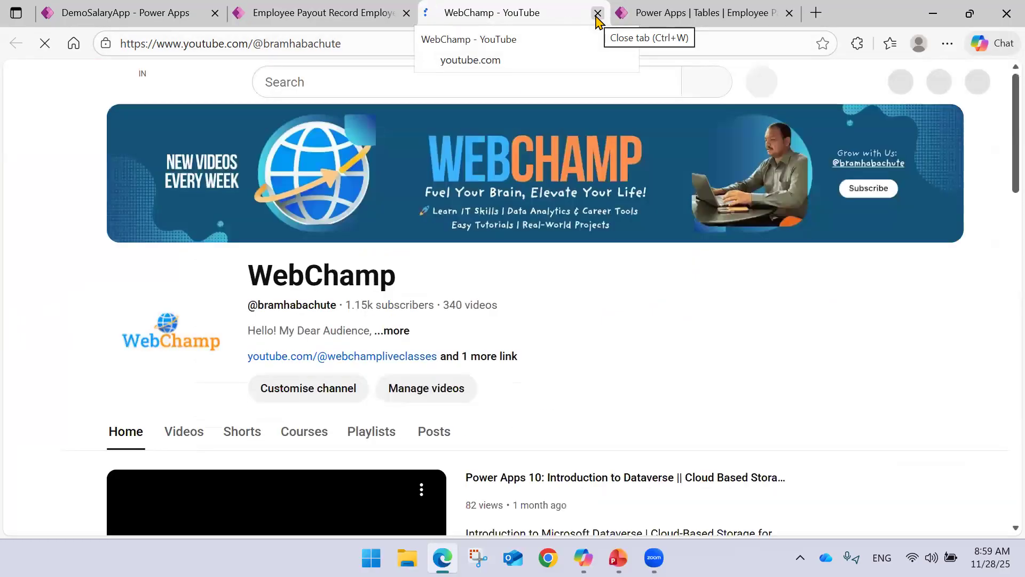
{"action": "left_click", "coordinate": [597, 13]}
Switch to PowerPoint to review the Model Driven Application topics slide, and return to the app designer in the browser.
{"action": "left_click", "coordinate": [514, 12]}
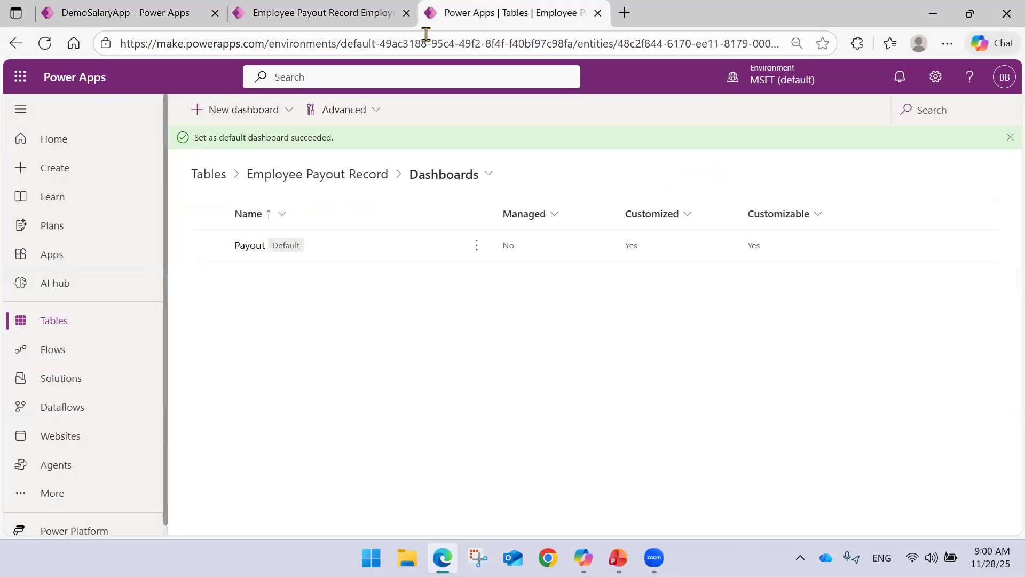
{"action": "left_click", "coordinate": [332, 14]}
{"action": "left_click", "coordinate": [143, 11]}
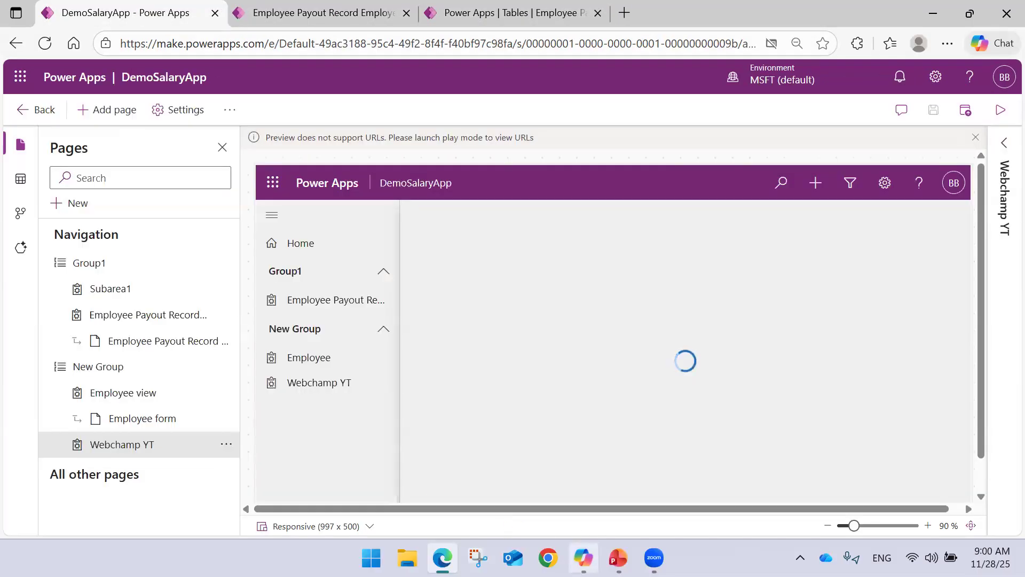
{"action": "left_click", "coordinate": [618, 557]}
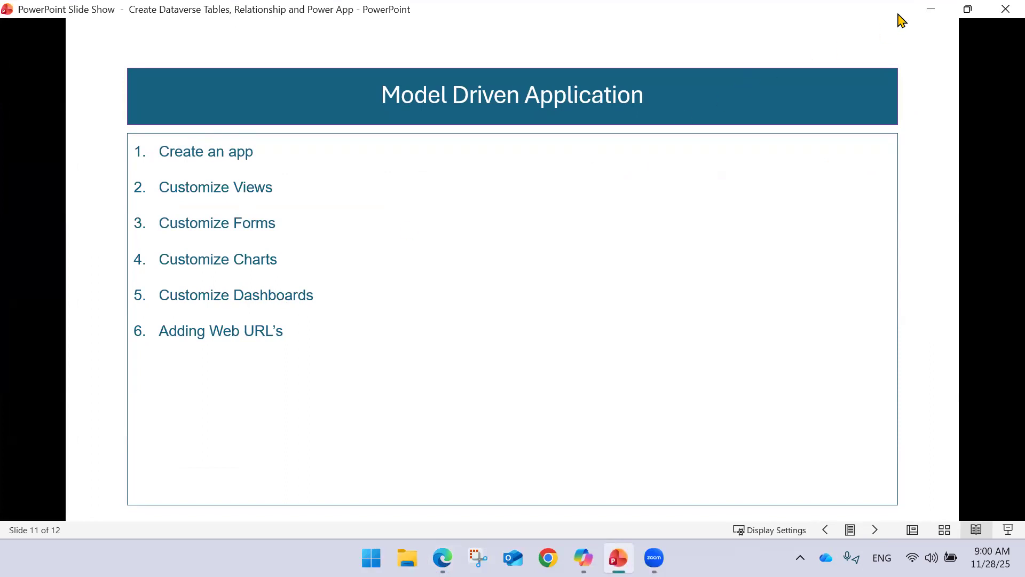
{"action": "left_click", "coordinate": [931, 9]}
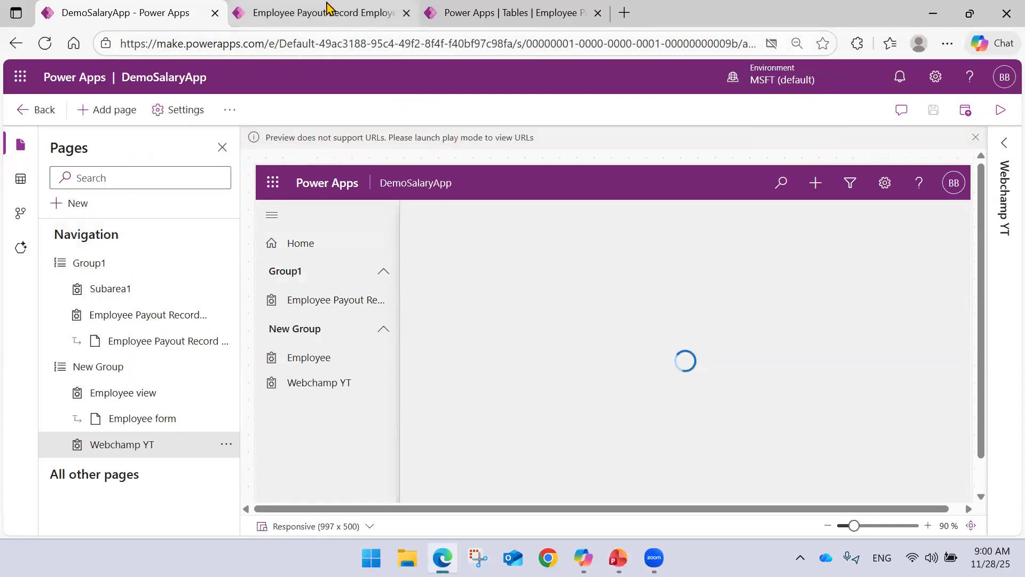
Visualize the Employee Payout Details view of the running DemoSalaryApp in Power BI.
{"action": "mouse_move", "coordinate": [327, 8]}
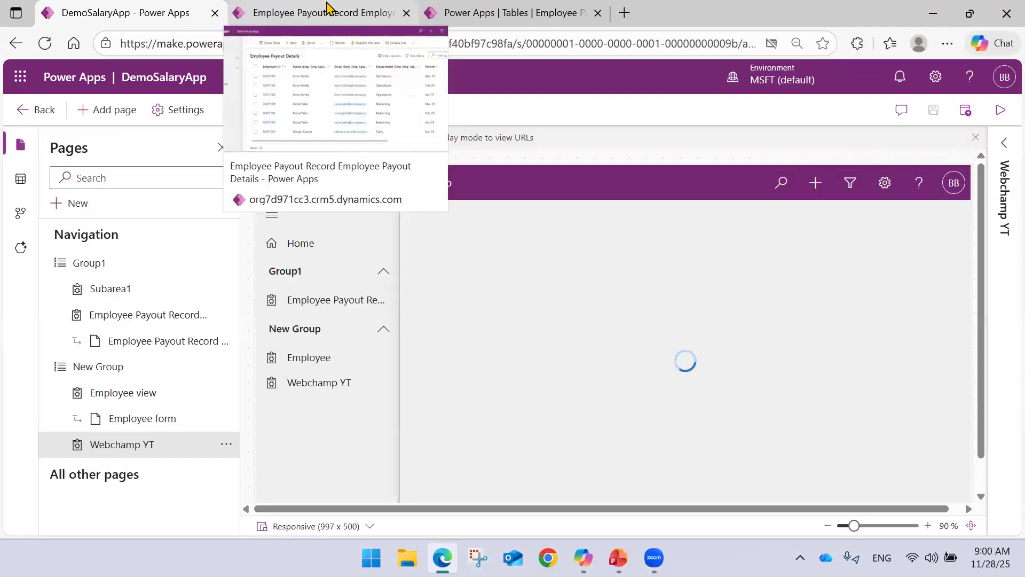
{"action": "left_click", "coordinate": [531, 10]}
{"action": "left_click", "coordinate": [350, 12]}
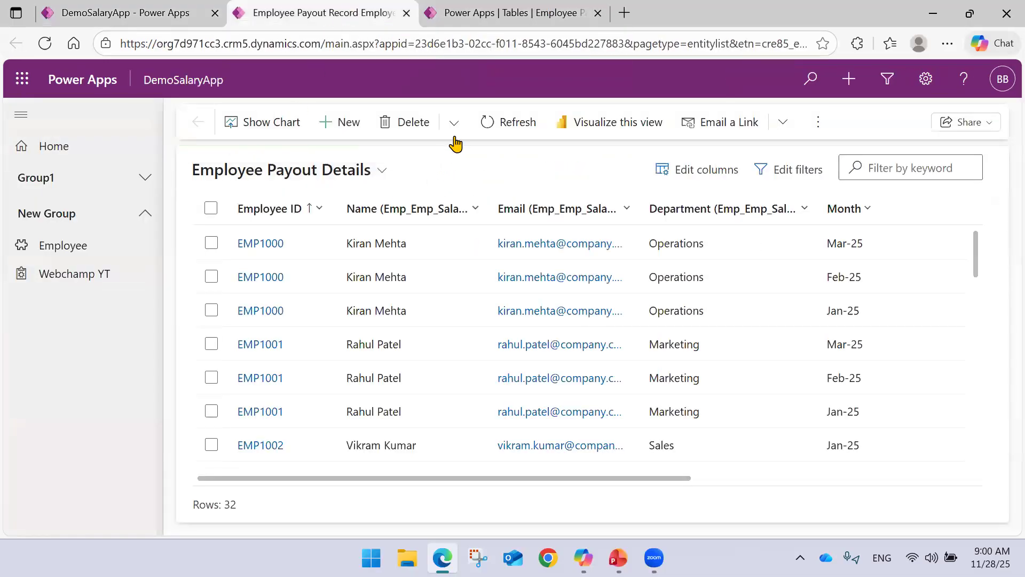
{"action": "left_click", "coordinate": [546, 8]}
{"action": "left_click", "coordinate": [336, 8]}
{"action": "left_click", "coordinate": [610, 121]}
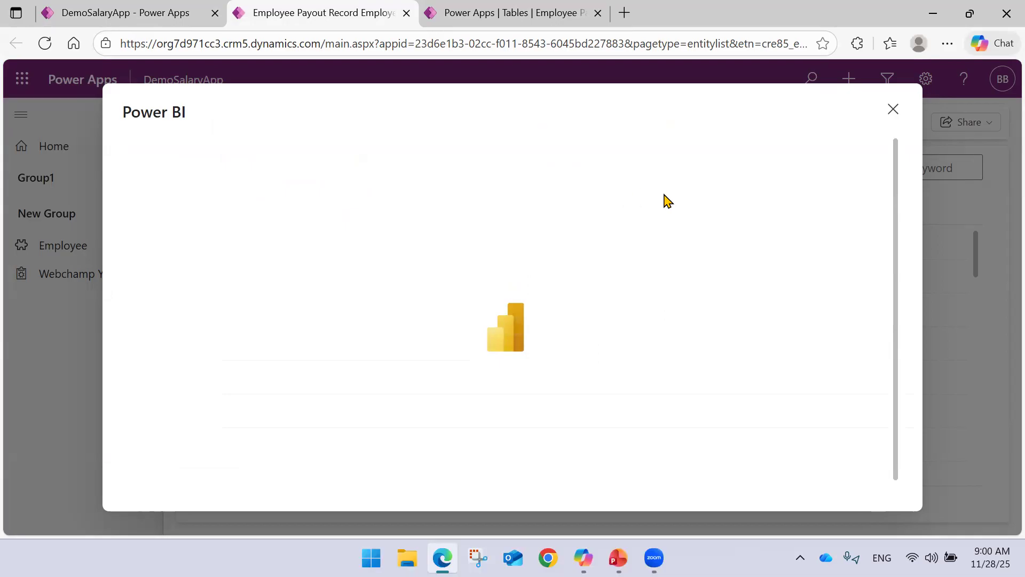
{"action": "left_click", "coordinate": [94, 14]}
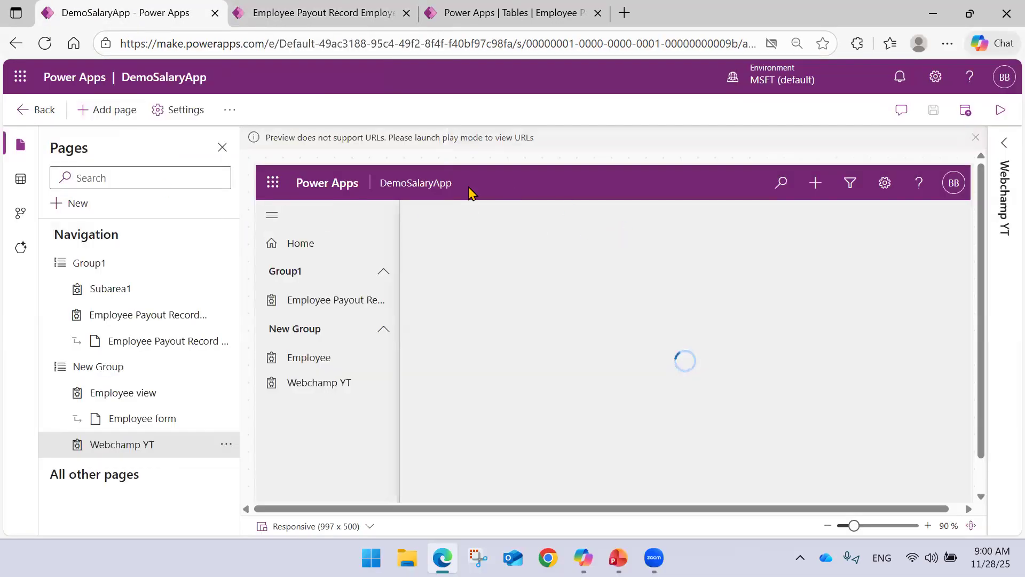
{"action": "left_click", "coordinate": [388, 10]}
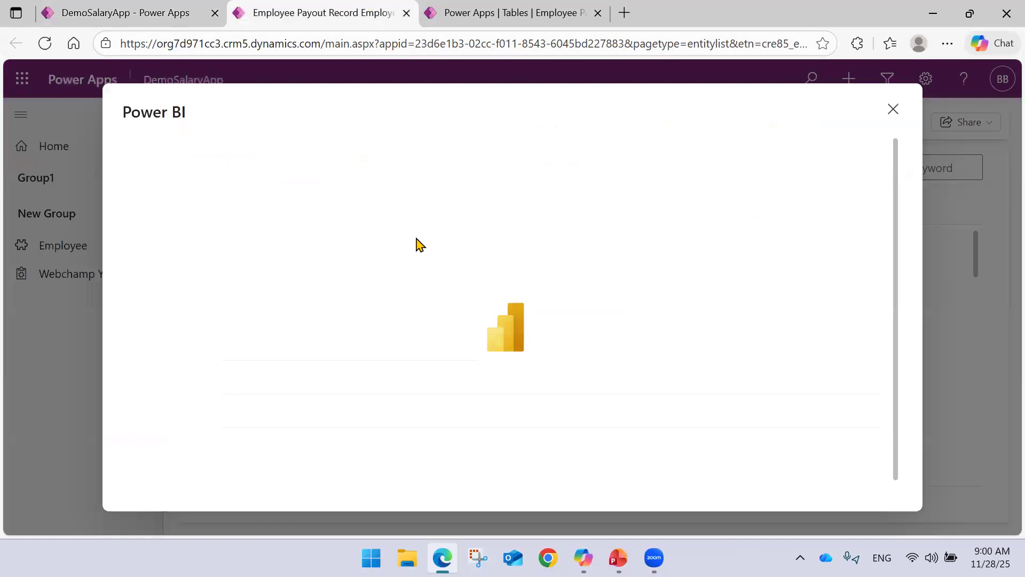
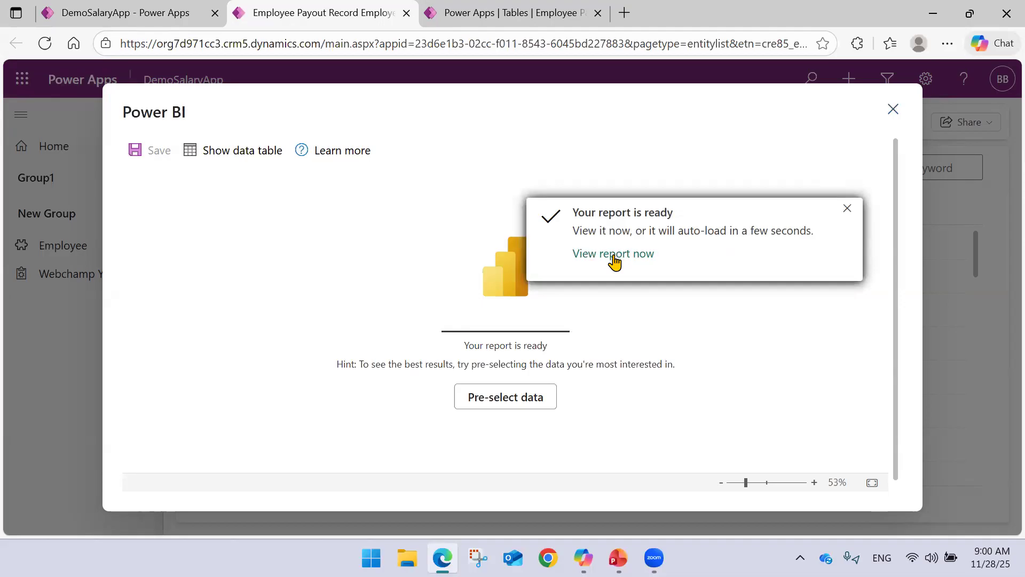
Load the generated Power BI report of the payout view and save it as EmployeePayout in the WebChamp workspace.
{"action": "left_click", "coordinate": [613, 255]}
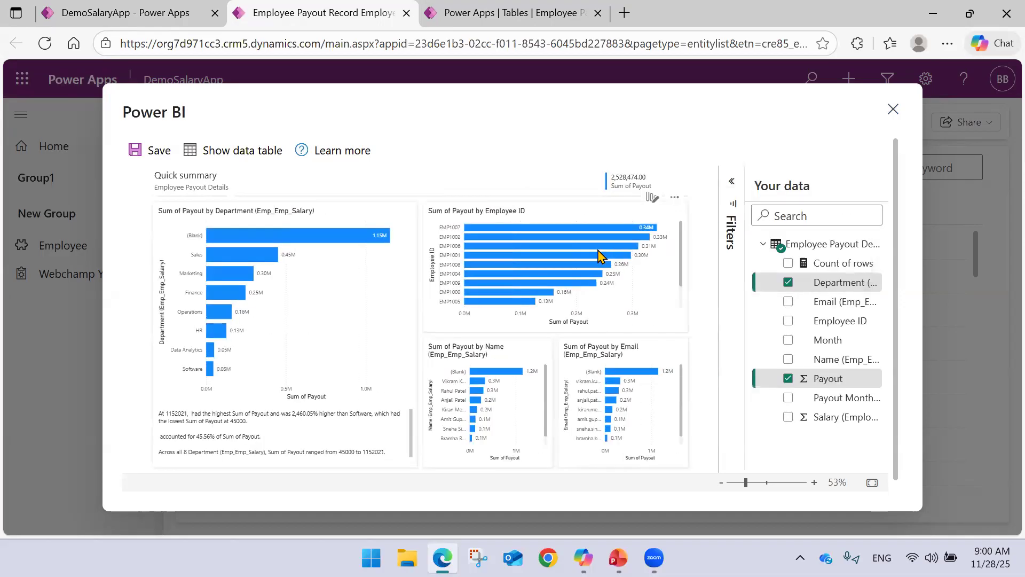
{"action": "scroll", "coordinate": [519, 345], "scroll_direction": "down", "scroll_amount": 1}
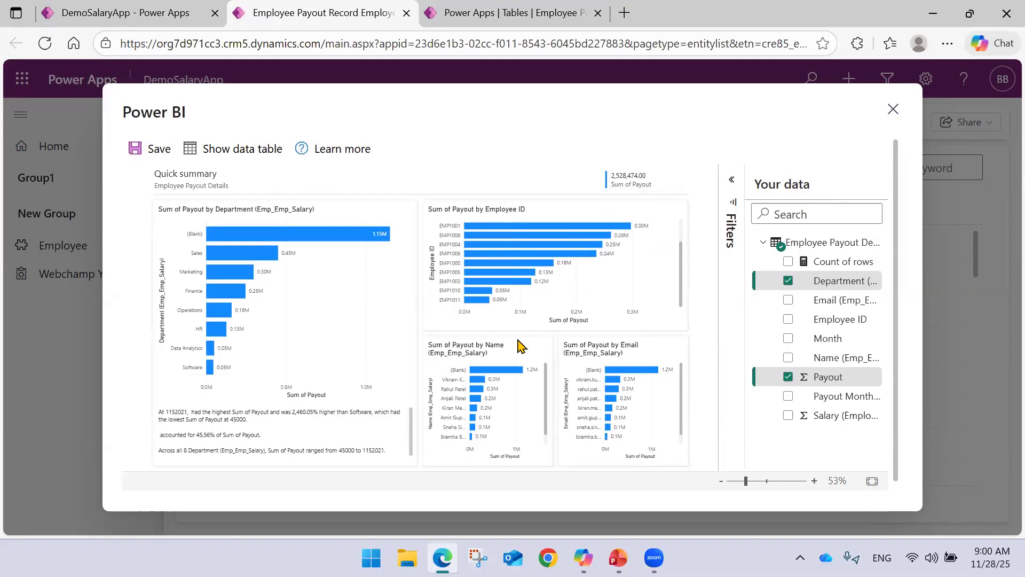
{"action": "left_click", "coordinate": [152, 143]}
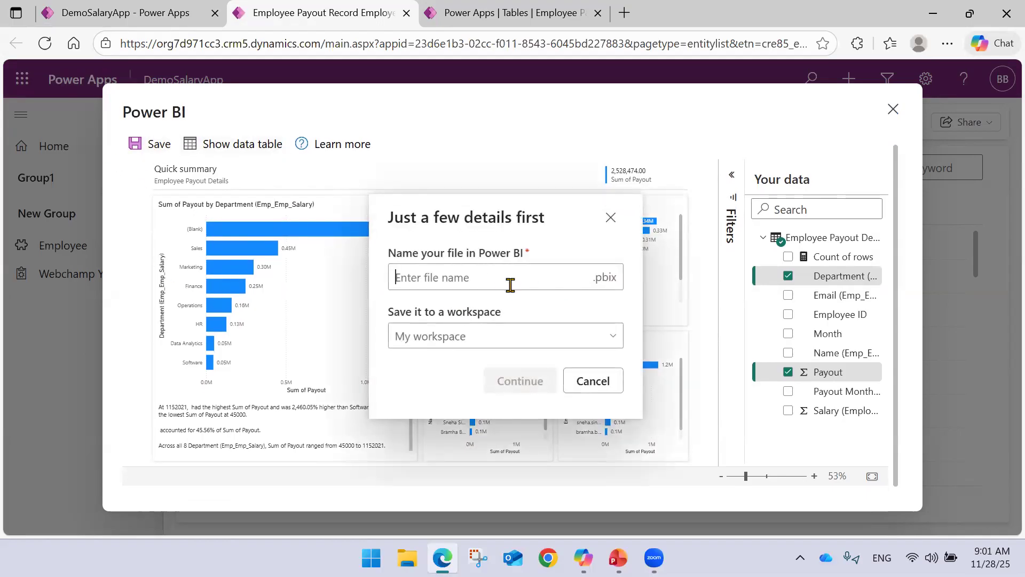
{"action": "left_click", "coordinate": [510, 284]}
{"action": "type", "text": "Em["}
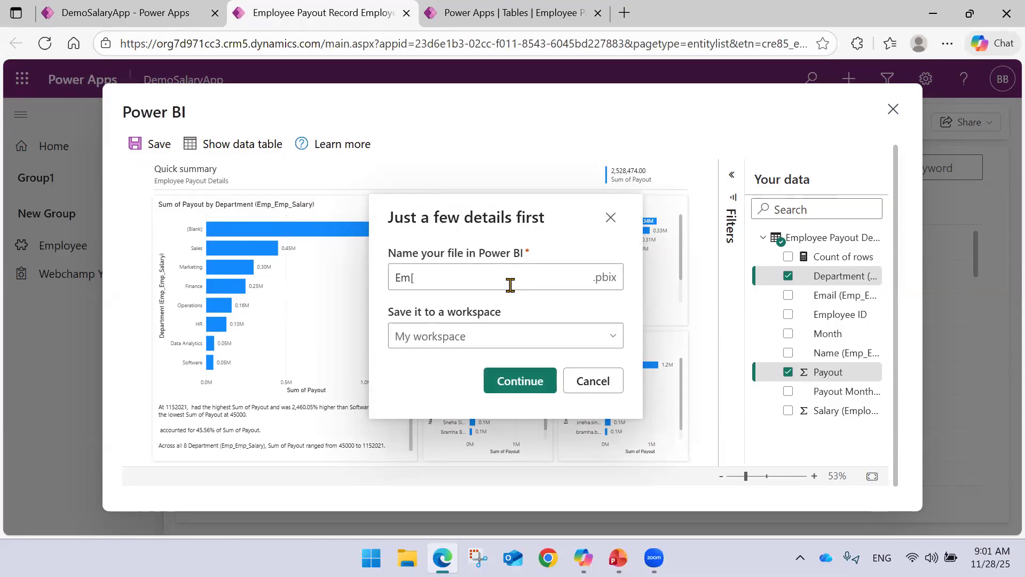
{"action": "key", "text": "BackSpace"}
{"action": "key", "text": "Down"}
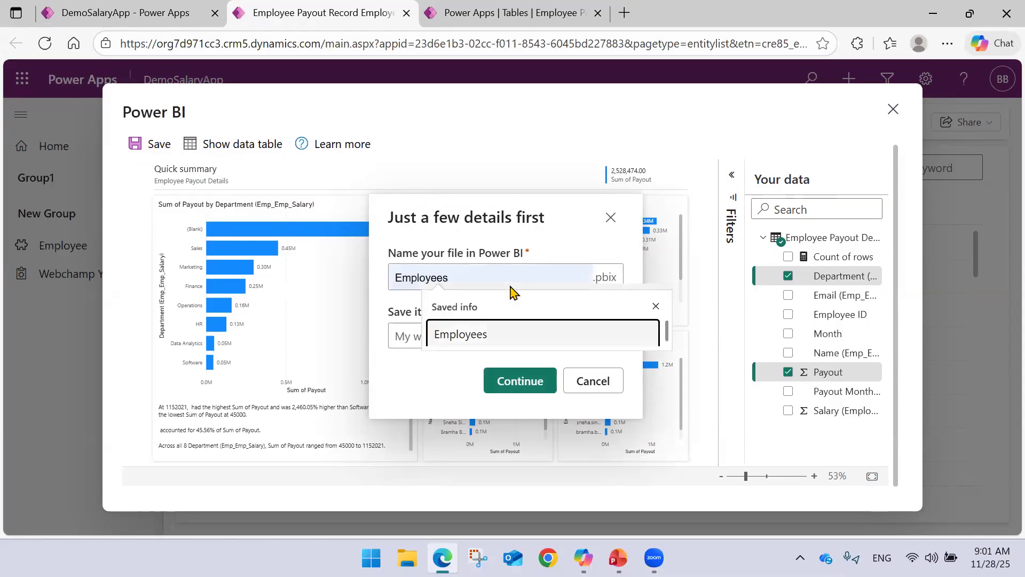
{"action": "key", "text": "Return"}
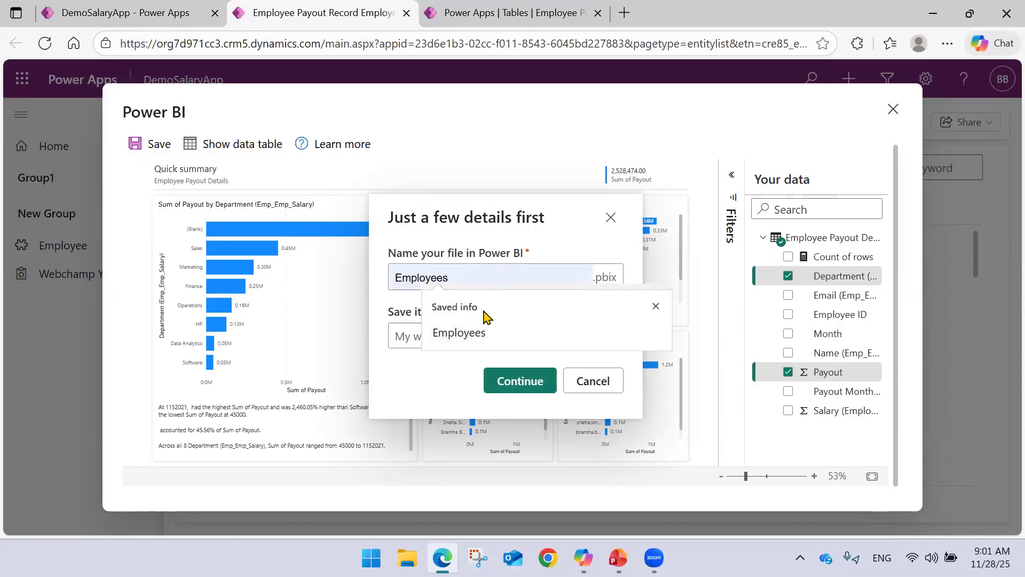
{"action": "key", "text": "BackSpace"}
{"action": "type", "text": "Payout"}
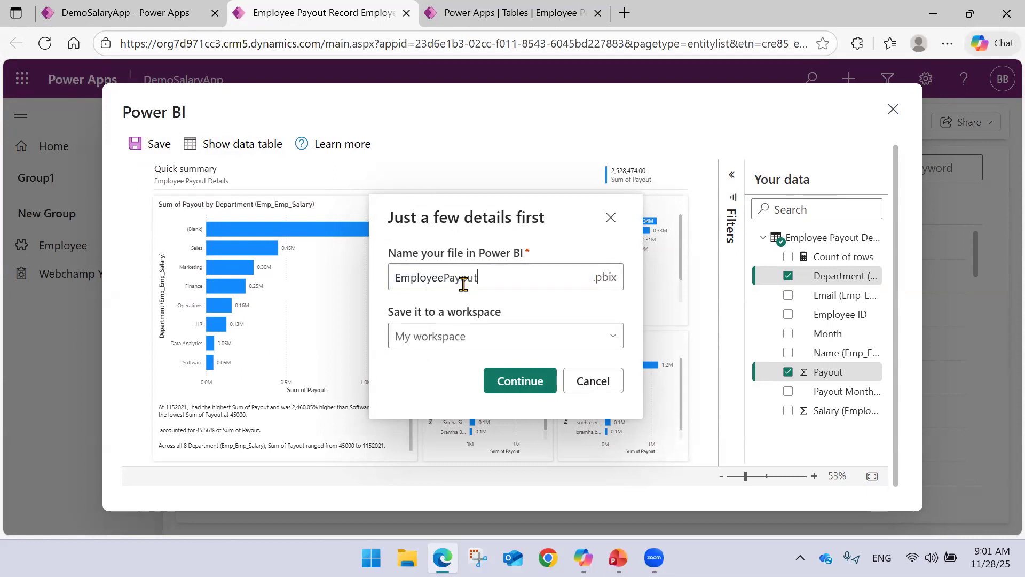
{"action": "left_click", "coordinate": [458, 339]}
{"action": "left_click", "coordinate": [448, 413]}
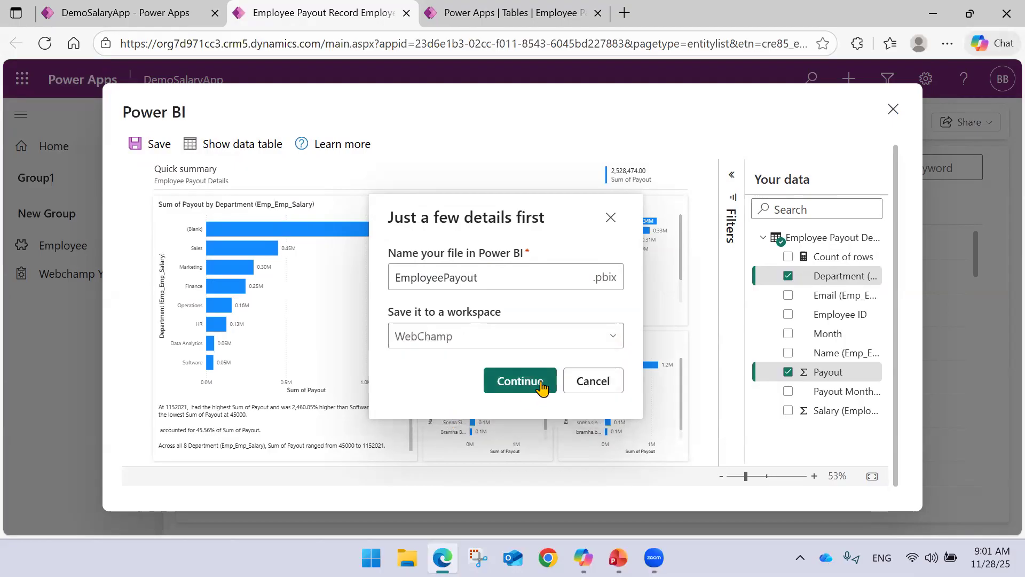
{"action": "left_click", "coordinate": [541, 383]}
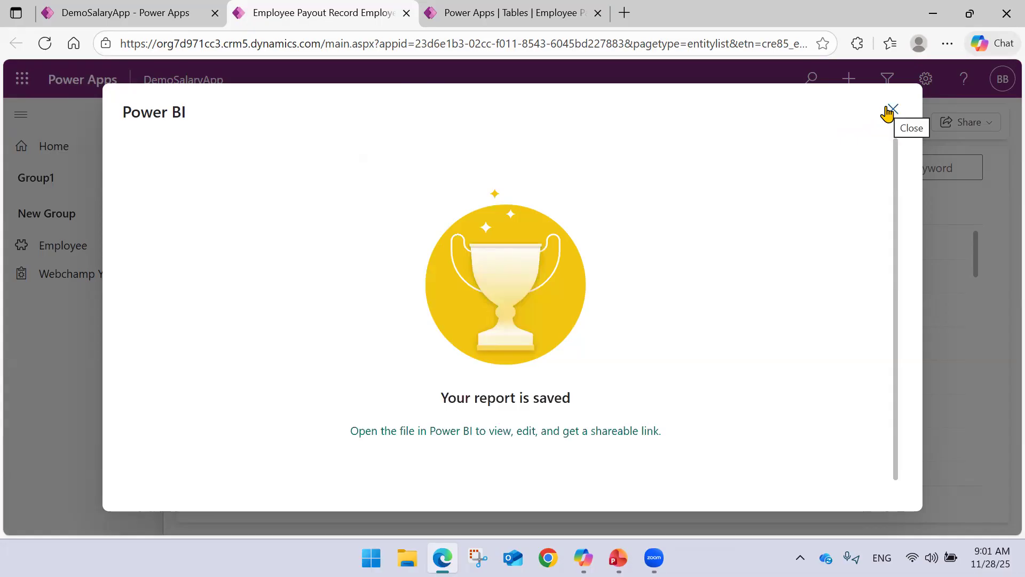
Open the saved EmployeePayout report in Power BI and look through the WebChamp workspace's item list.
{"action": "left_click", "coordinate": [527, 432]}
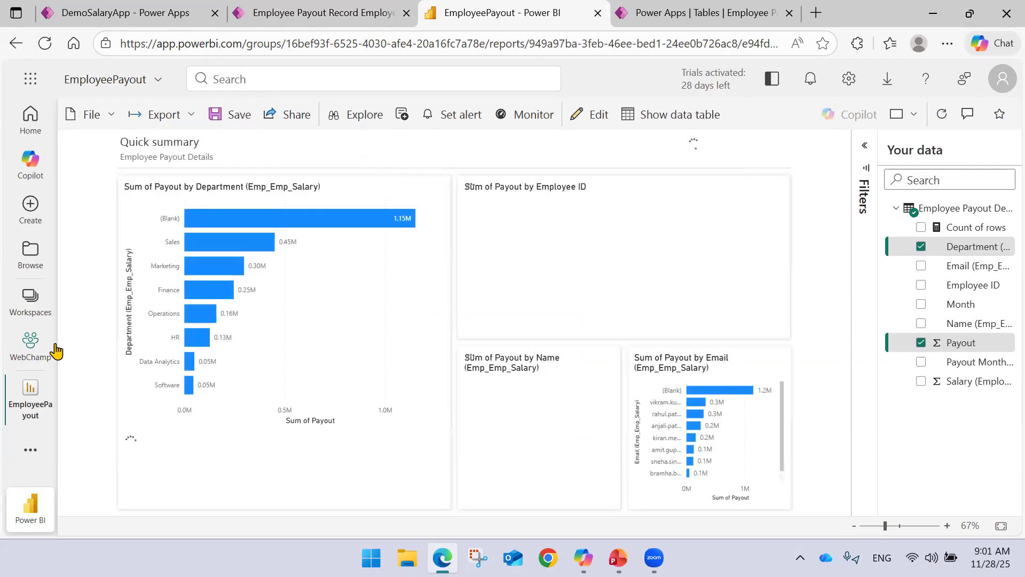
{"action": "left_click", "coordinate": [41, 355]}
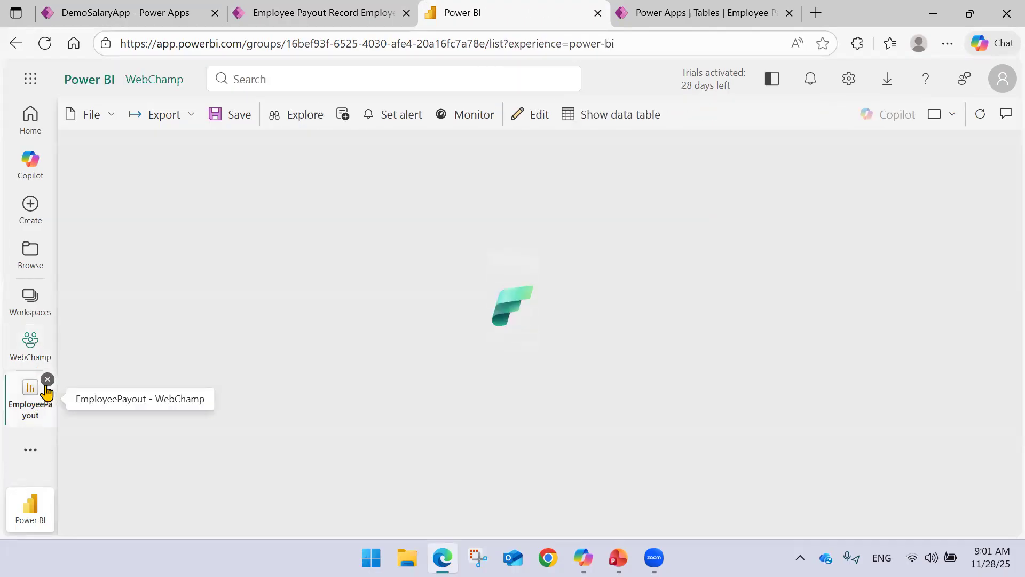
{"action": "scroll", "coordinate": [176, 315], "scroll_direction": "down", "scroll_amount": 2}
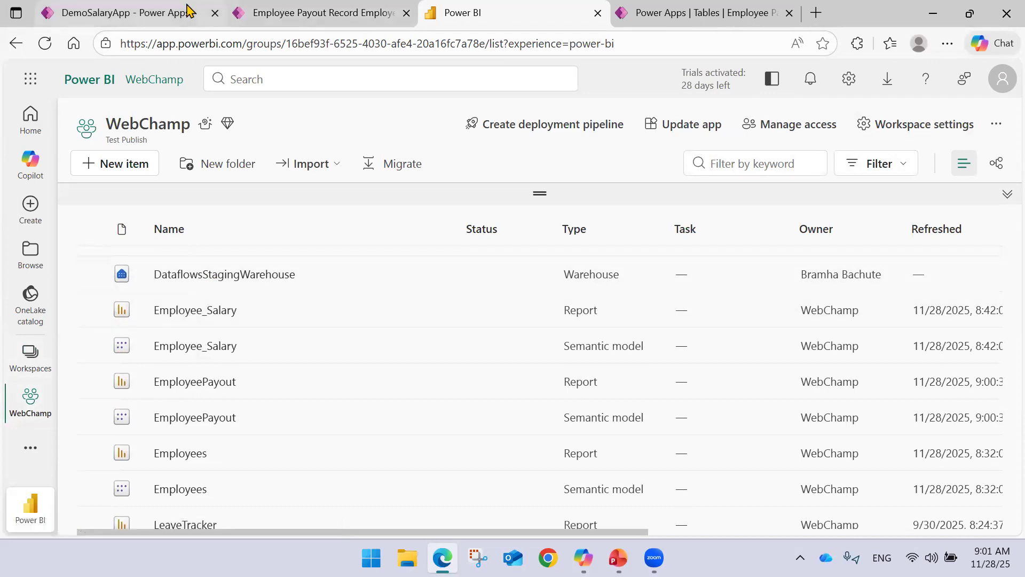
Reload the DemoSalaryApp designer, dismiss the Power BI dialog in the running app, close that app's tab, and return to the designer.
{"action": "left_click", "coordinate": [125, 13]}
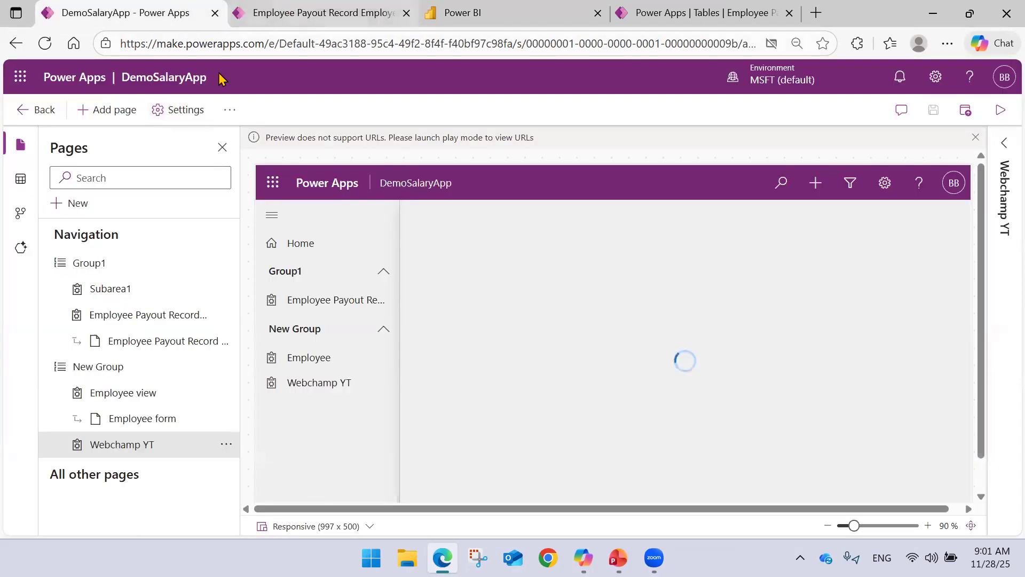
{"action": "left_click", "coordinate": [44, 42]}
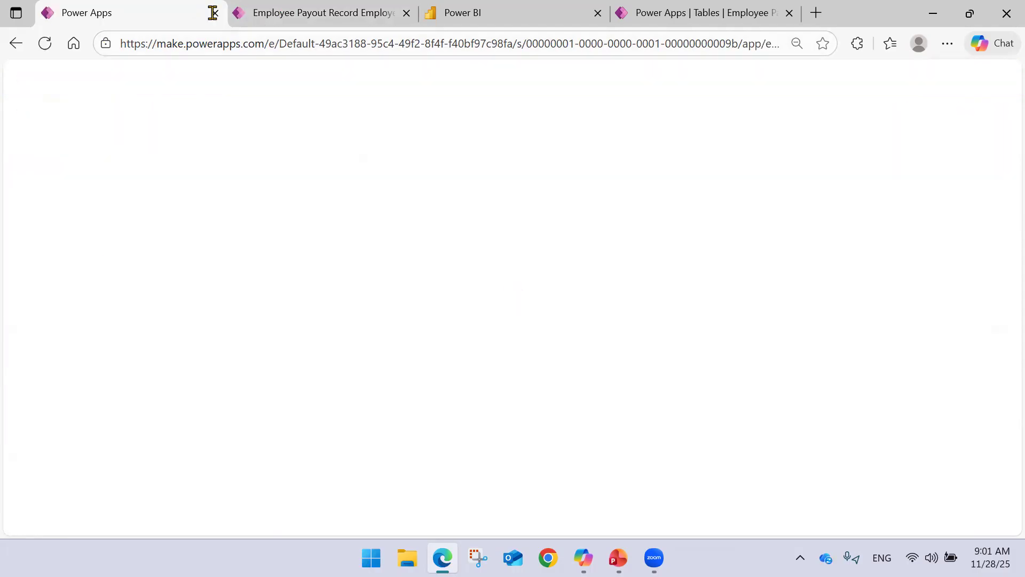
{"action": "left_click", "coordinate": [277, 15]}
{"action": "left_click", "coordinate": [892, 109]}
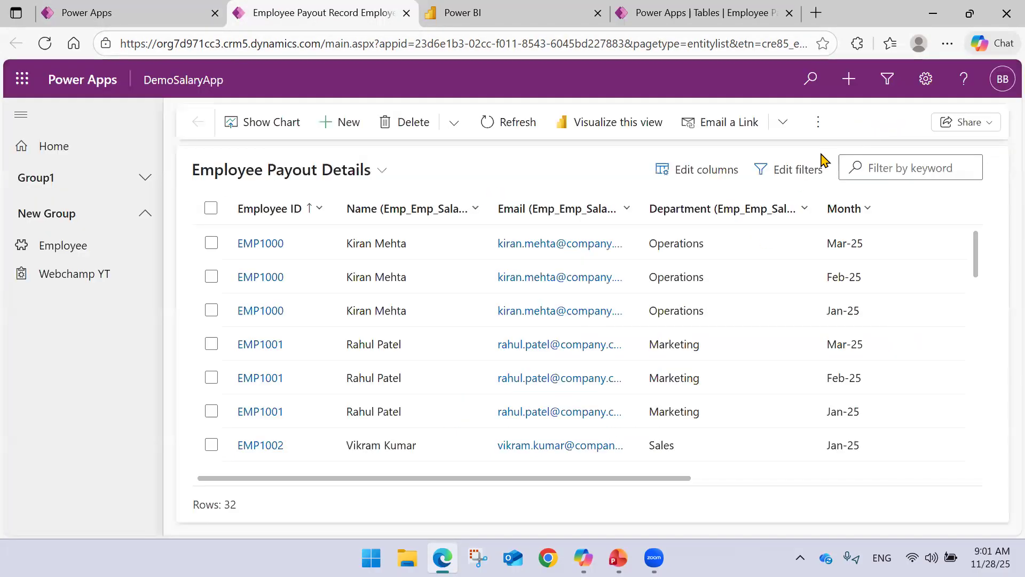
{"action": "left_click", "coordinate": [488, 123]}
{"action": "key", "text": "ctrl+w"}
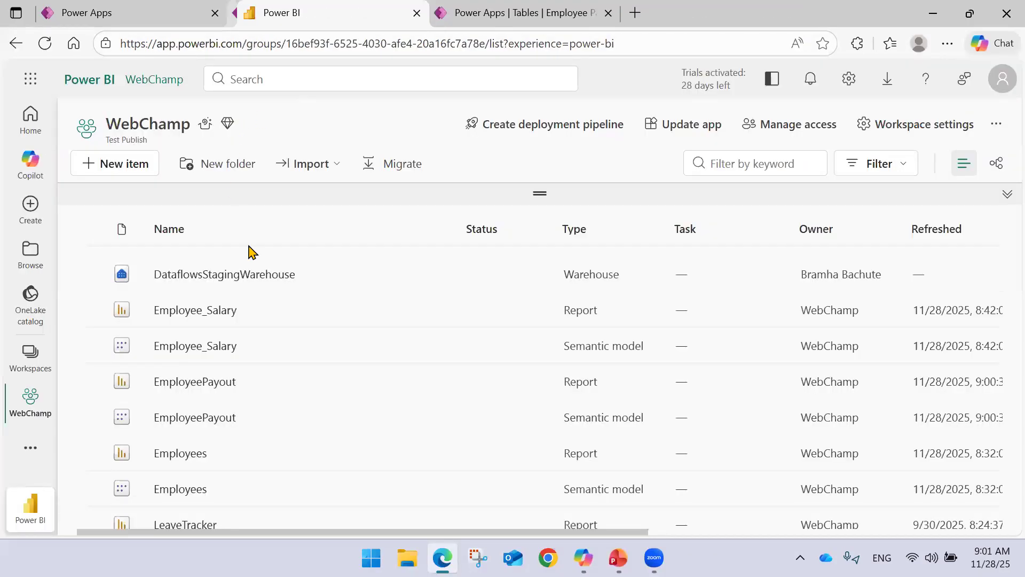
{"action": "left_click", "coordinate": [152, 10]}
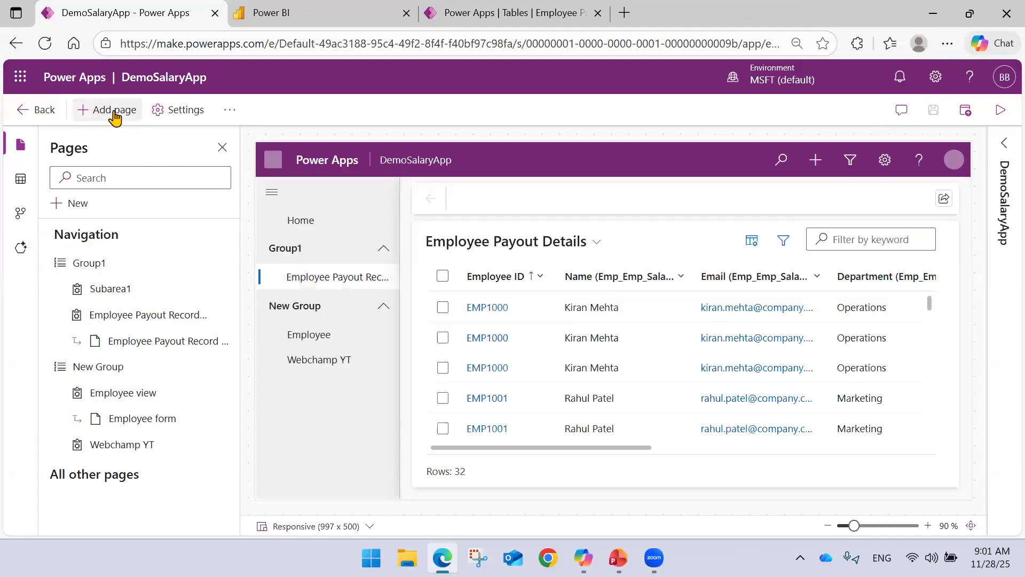
Check which Power BI dashboards are available to add as a page in DemoSalaryApp.
{"action": "left_click", "coordinate": [112, 111]}
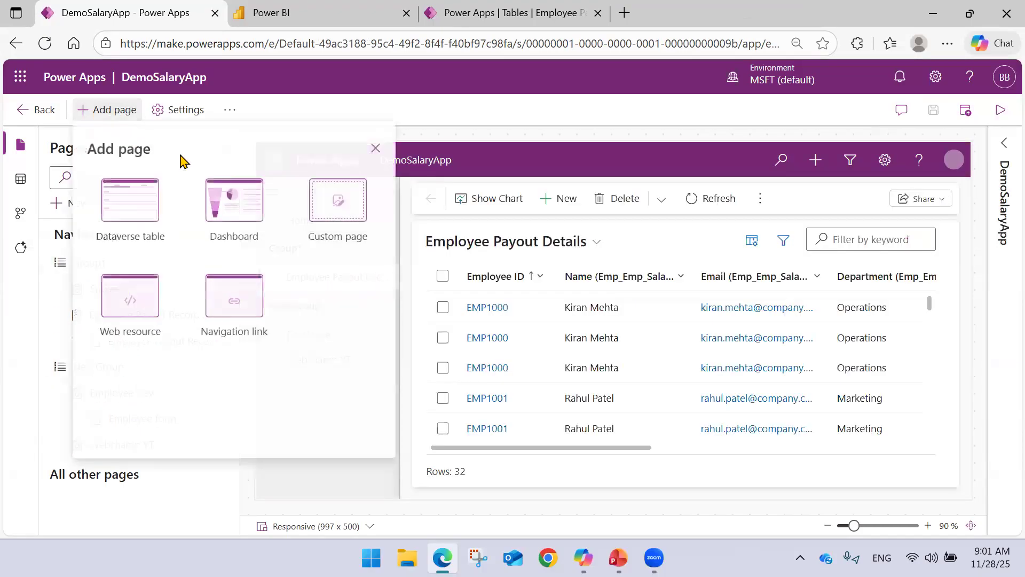
{"action": "left_click", "coordinate": [239, 216]}
{"action": "left_click", "coordinate": [157, 185]}
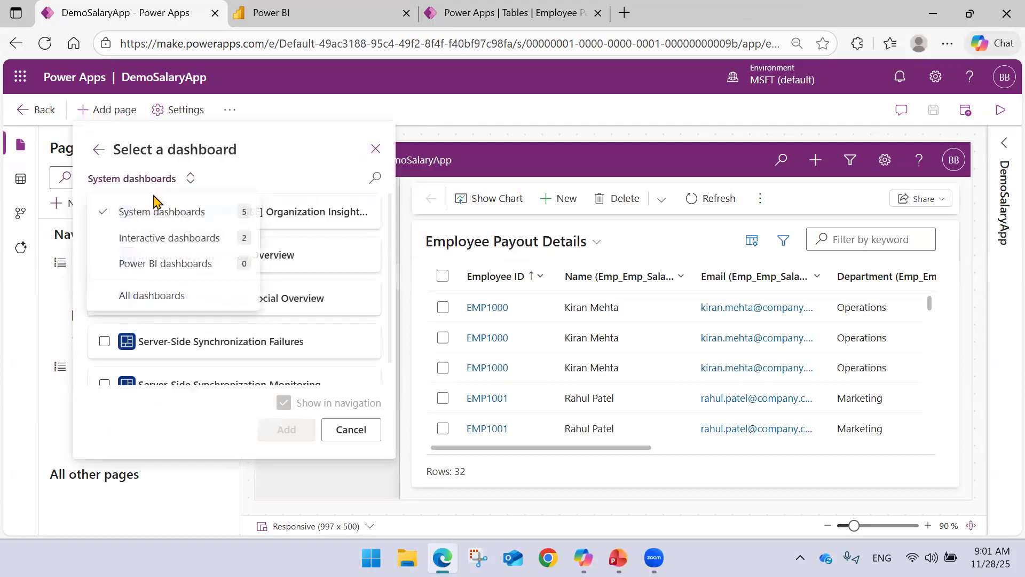
{"action": "left_click", "coordinate": [163, 264]}
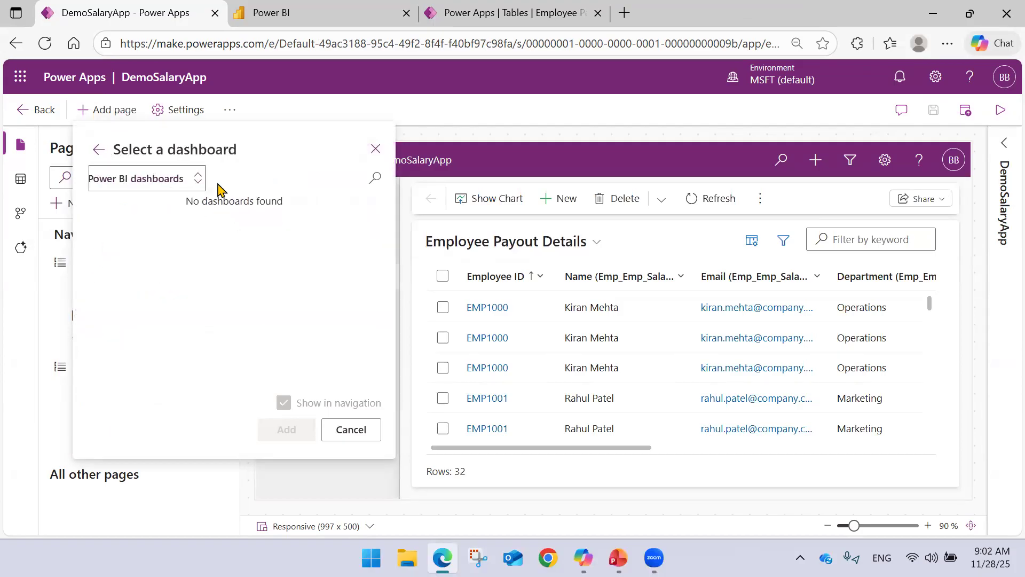
{"action": "left_click", "coordinate": [99, 149]}
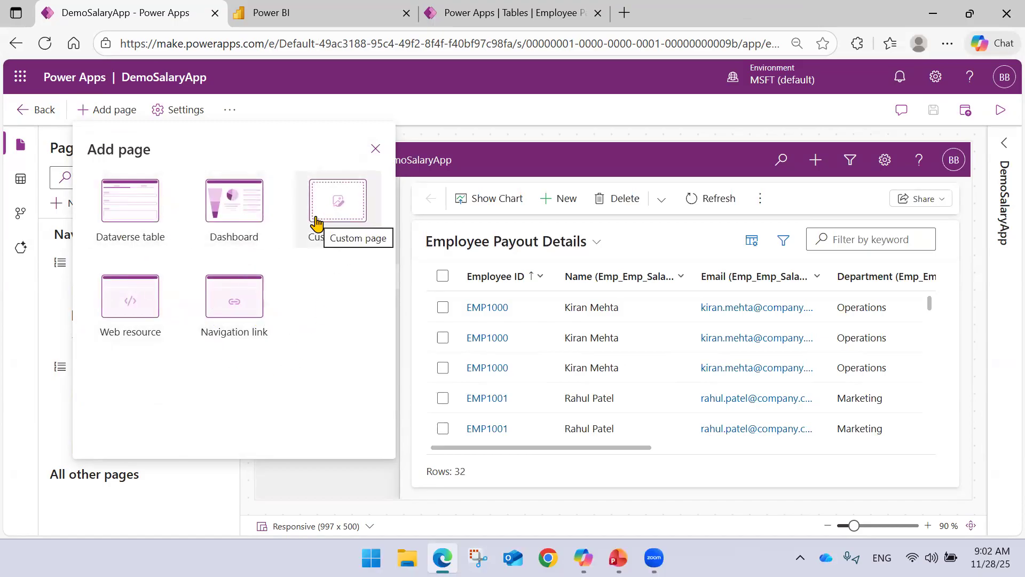
Examine the custom page options and the form for creating one, and cancel without adding a page.
{"action": "left_click", "coordinate": [319, 179]}
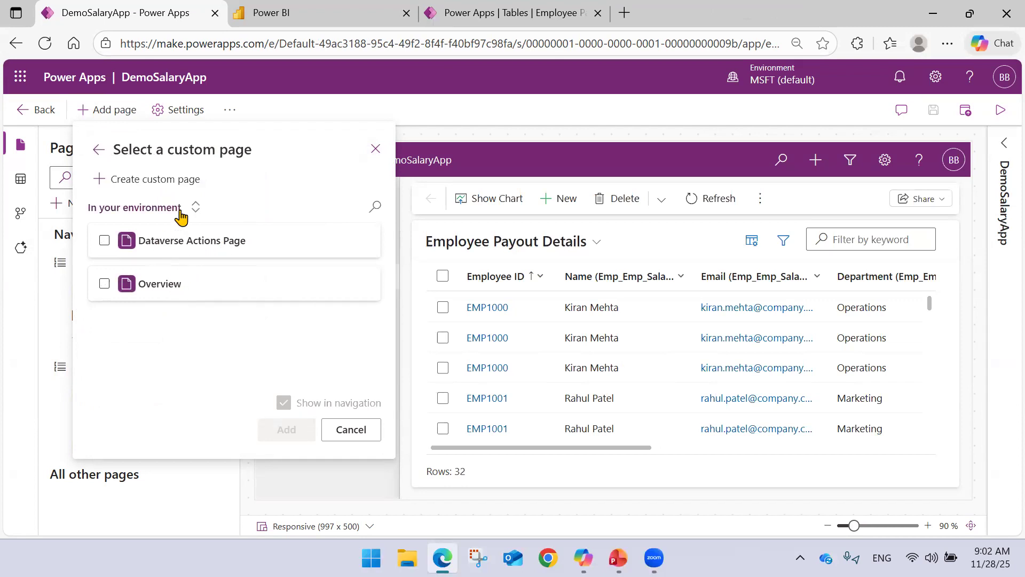
{"action": "left_click", "coordinate": [155, 181]}
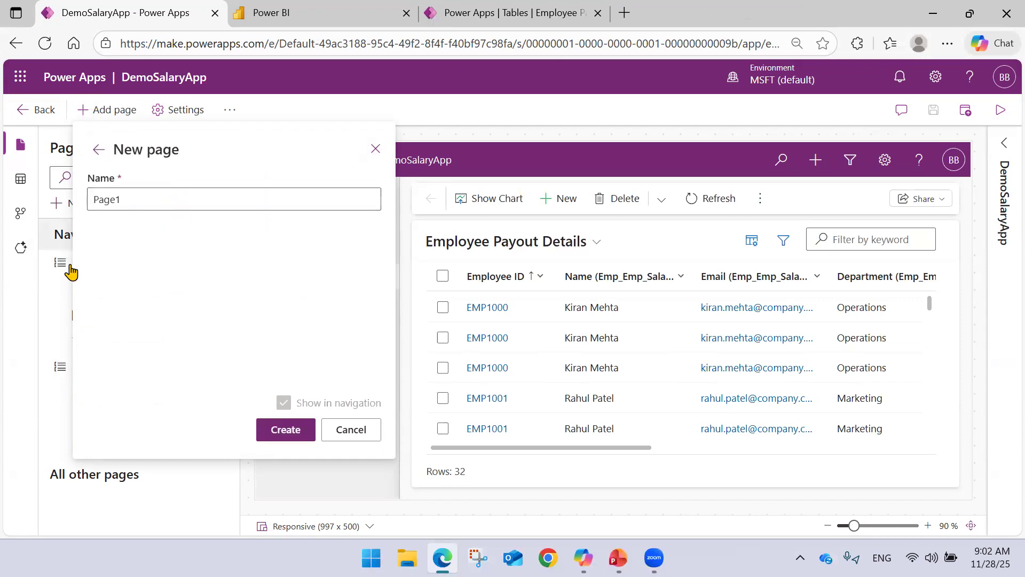
{"action": "left_click", "coordinate": [346, 431]}
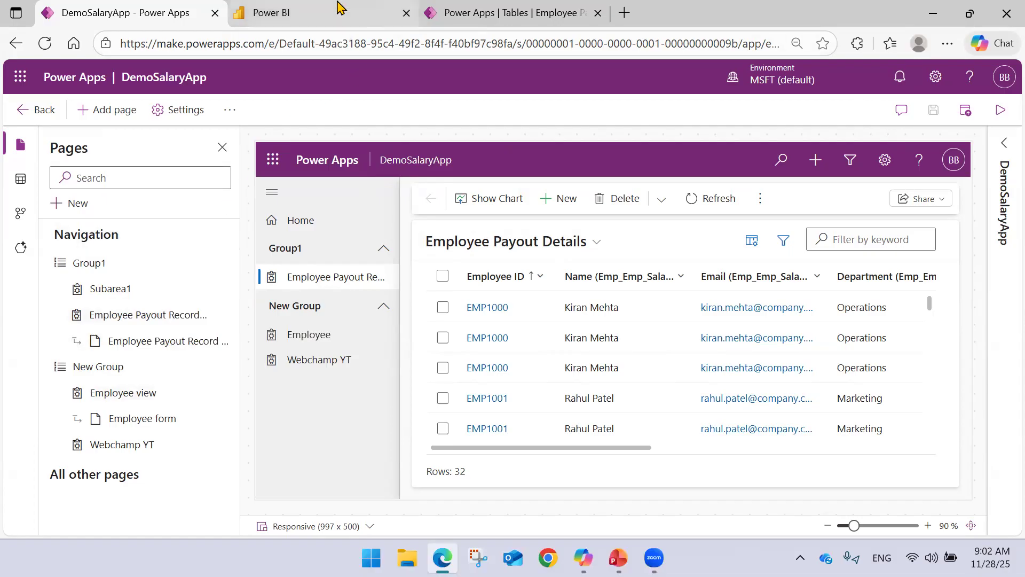
Glance at the Power BI workspace, return to the app designer, and minimize the browser to show the desktop.
{"action": "left_click", "coordinate": [291, 12]}
{"action": "left_click", "coordinate": [140, 14]}
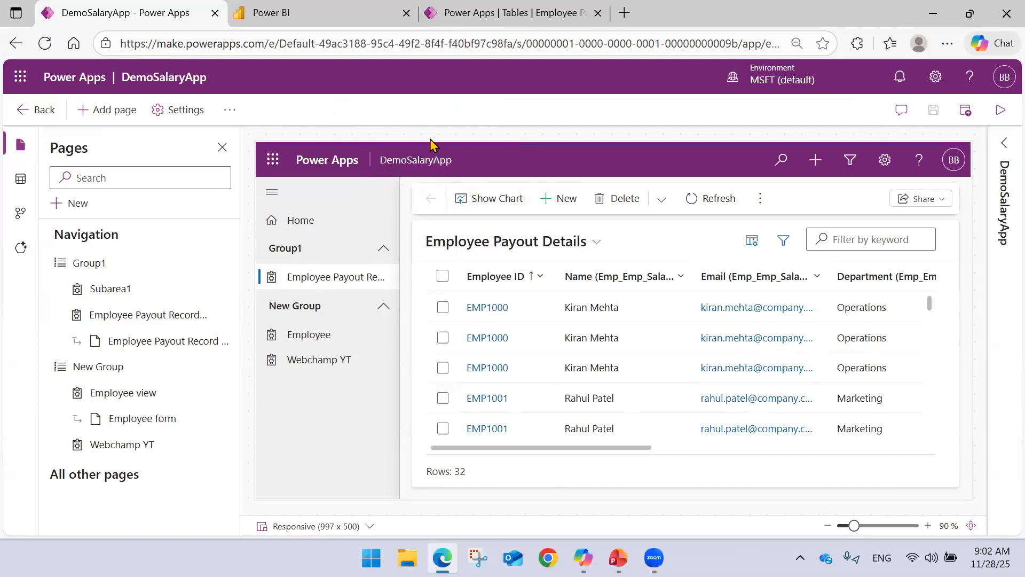
{"action": "left_click", "coordinate": [950, 9]}
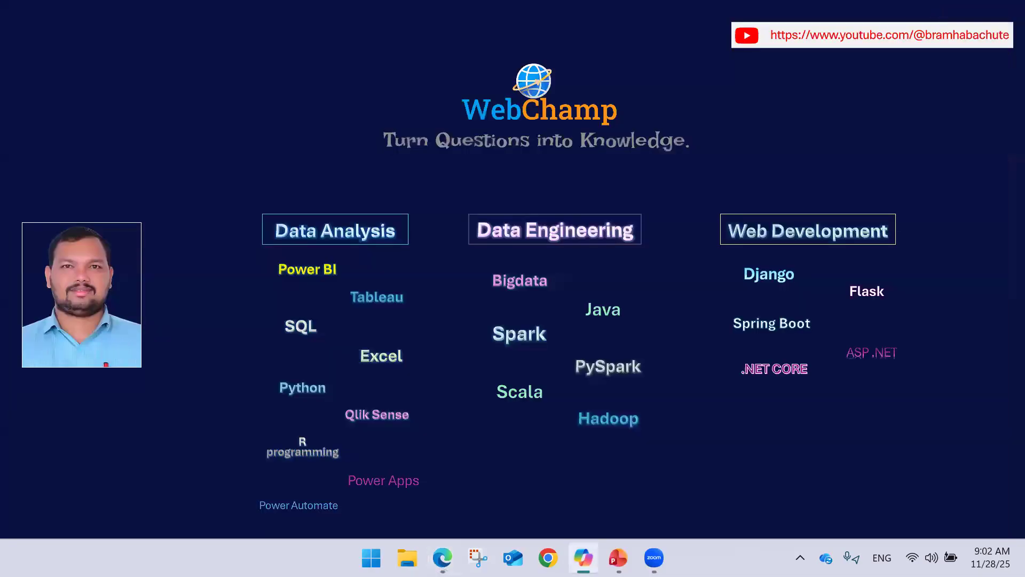